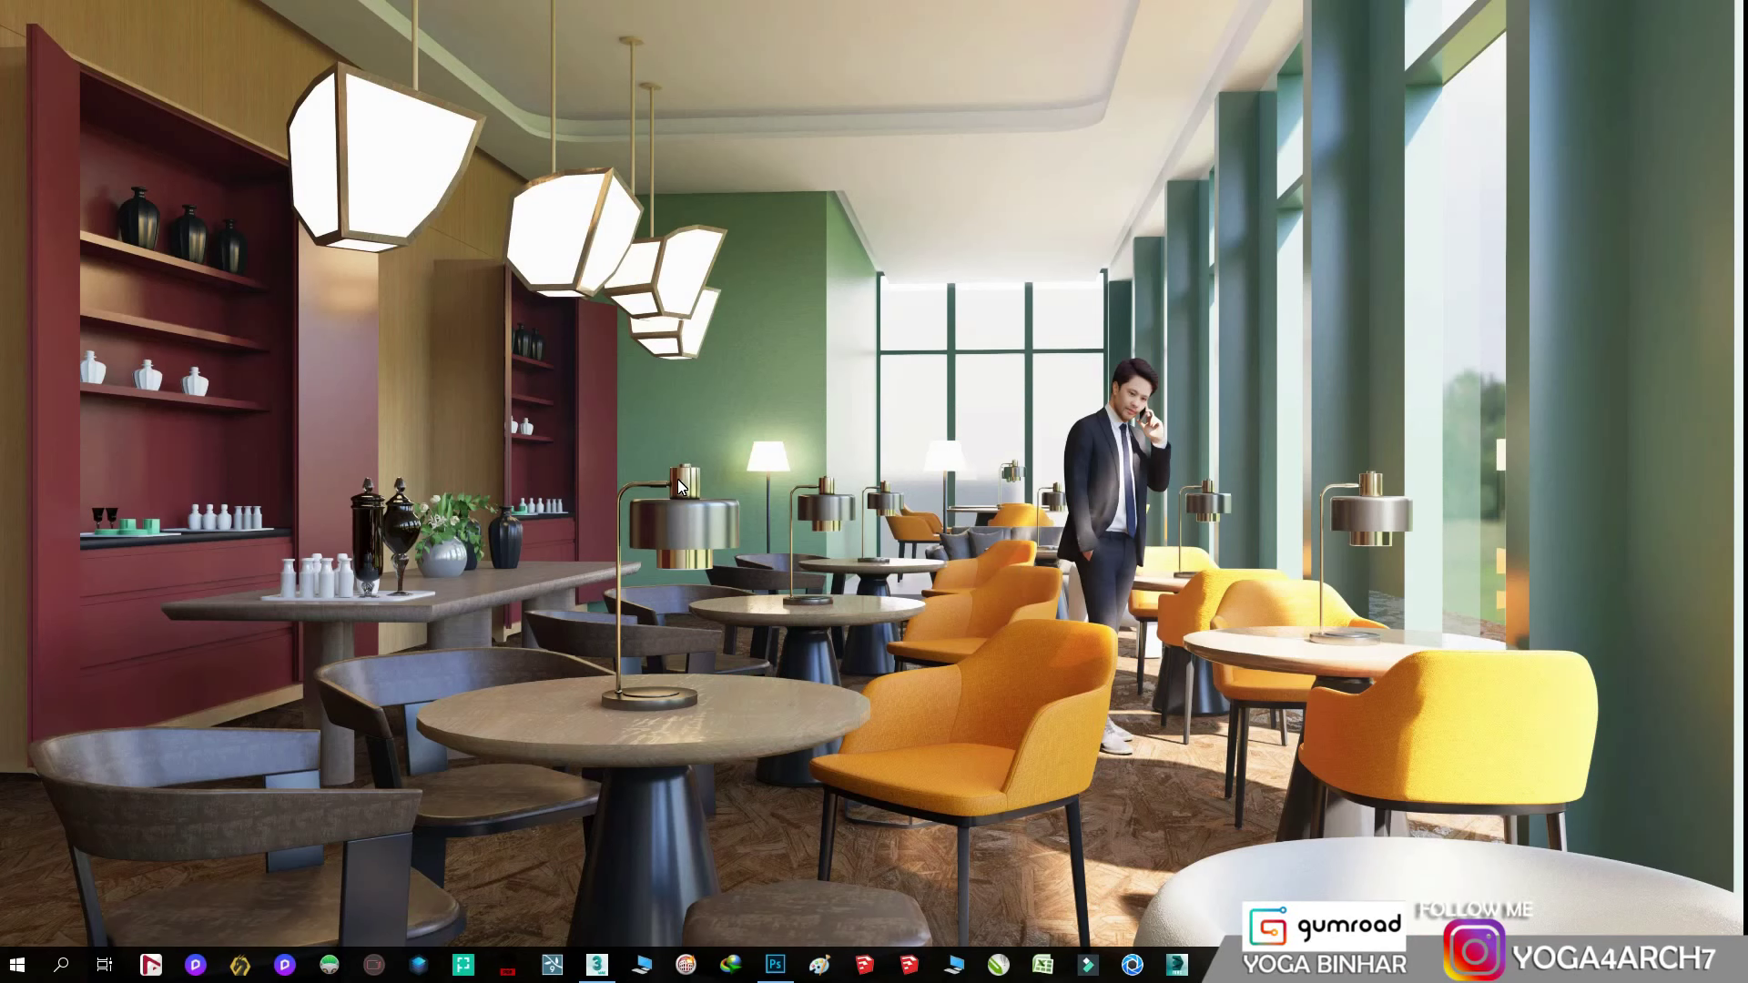
- Refresh the Windows desktop from its right-click menu
{"action": "right_click", "coordinate": [652, 427]}
{"action": "left_click", "coordinate": [701, 483]}
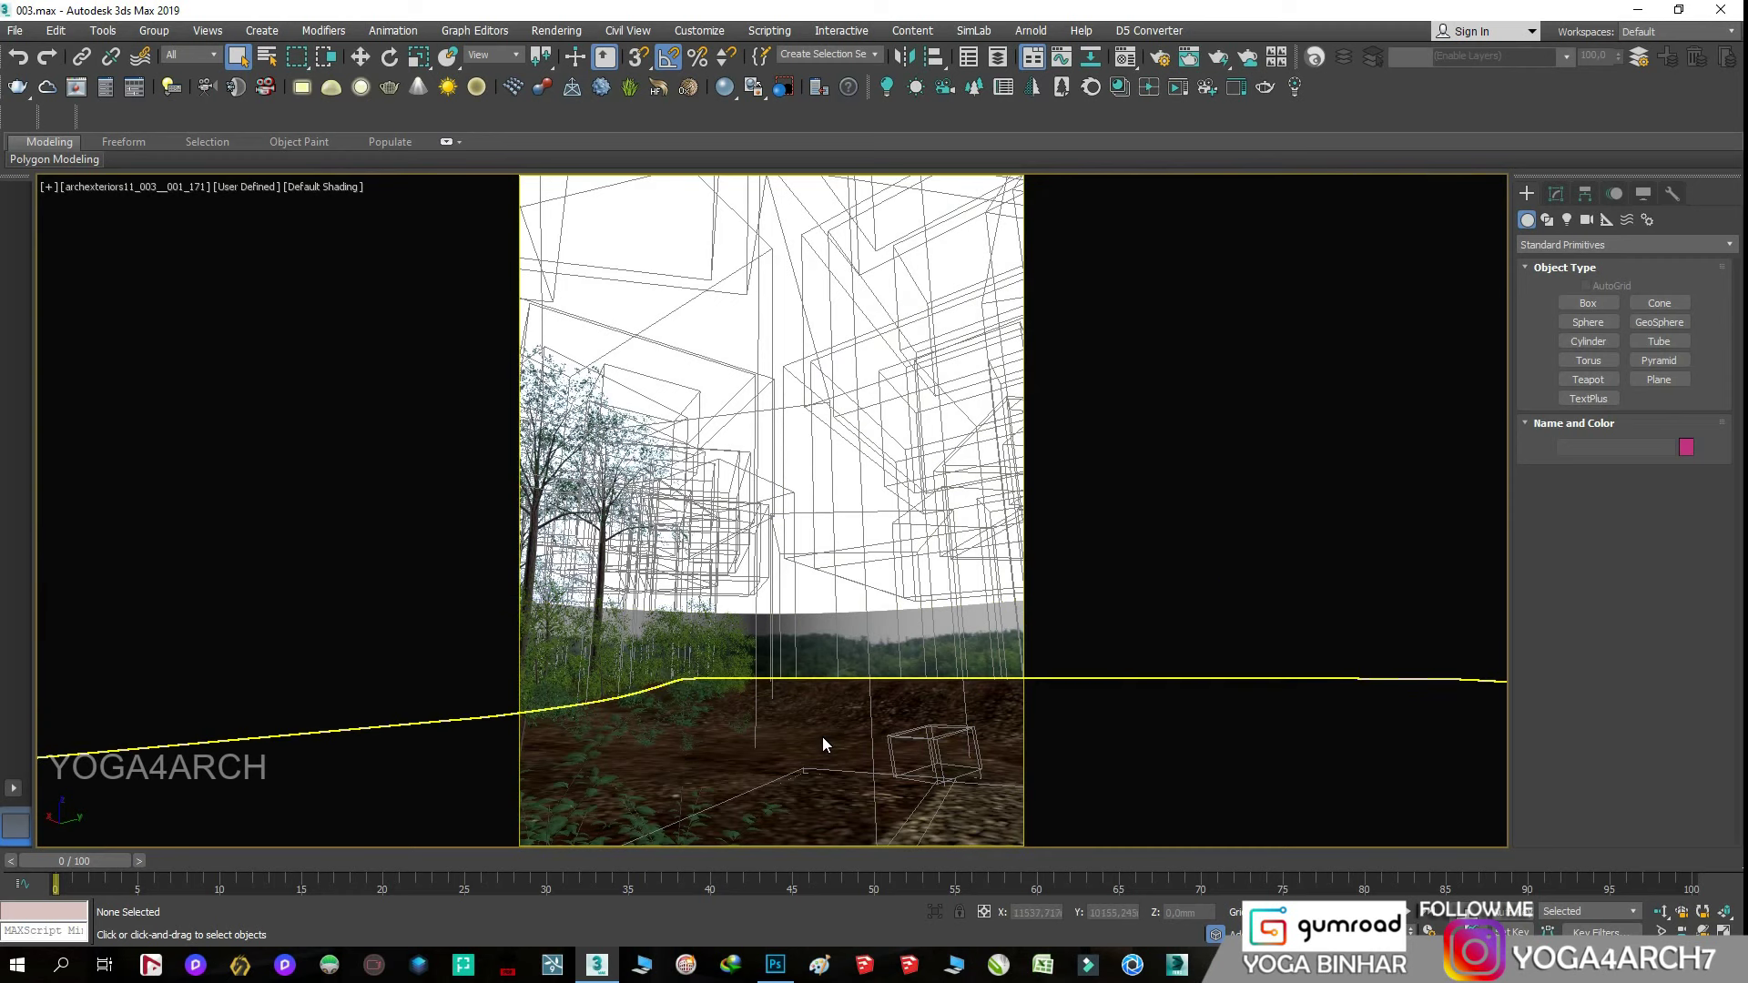
- Hide the forest backdrop plane so only the house and terrain remain
{"action": "left_click", "coordinate": [822, 736]}
{"action": "right_click", "coordinate": [822, 673]}
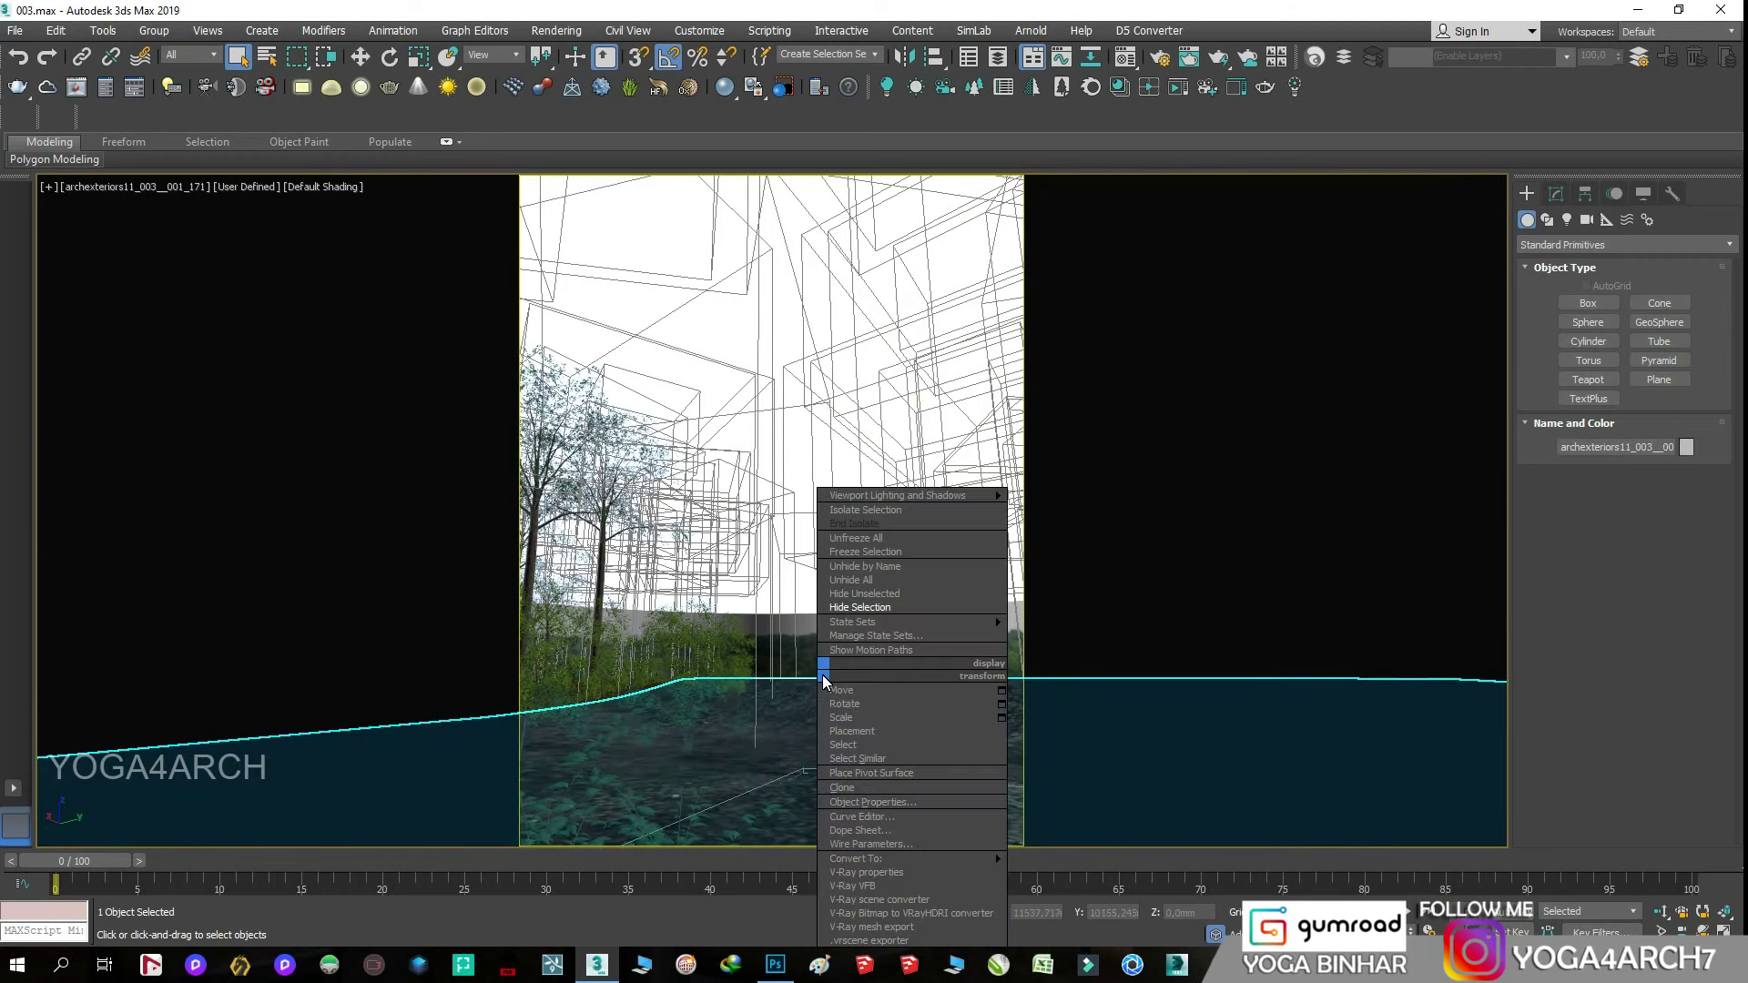
{"action": "left_click", "coordinate": [874, 608]}
- Switch the viewport to Perspective, then Top view, and zoom to frame the house
{"action": "key", "text": "v"}
{"action": "left_click", "coordinate": [747, 276]}
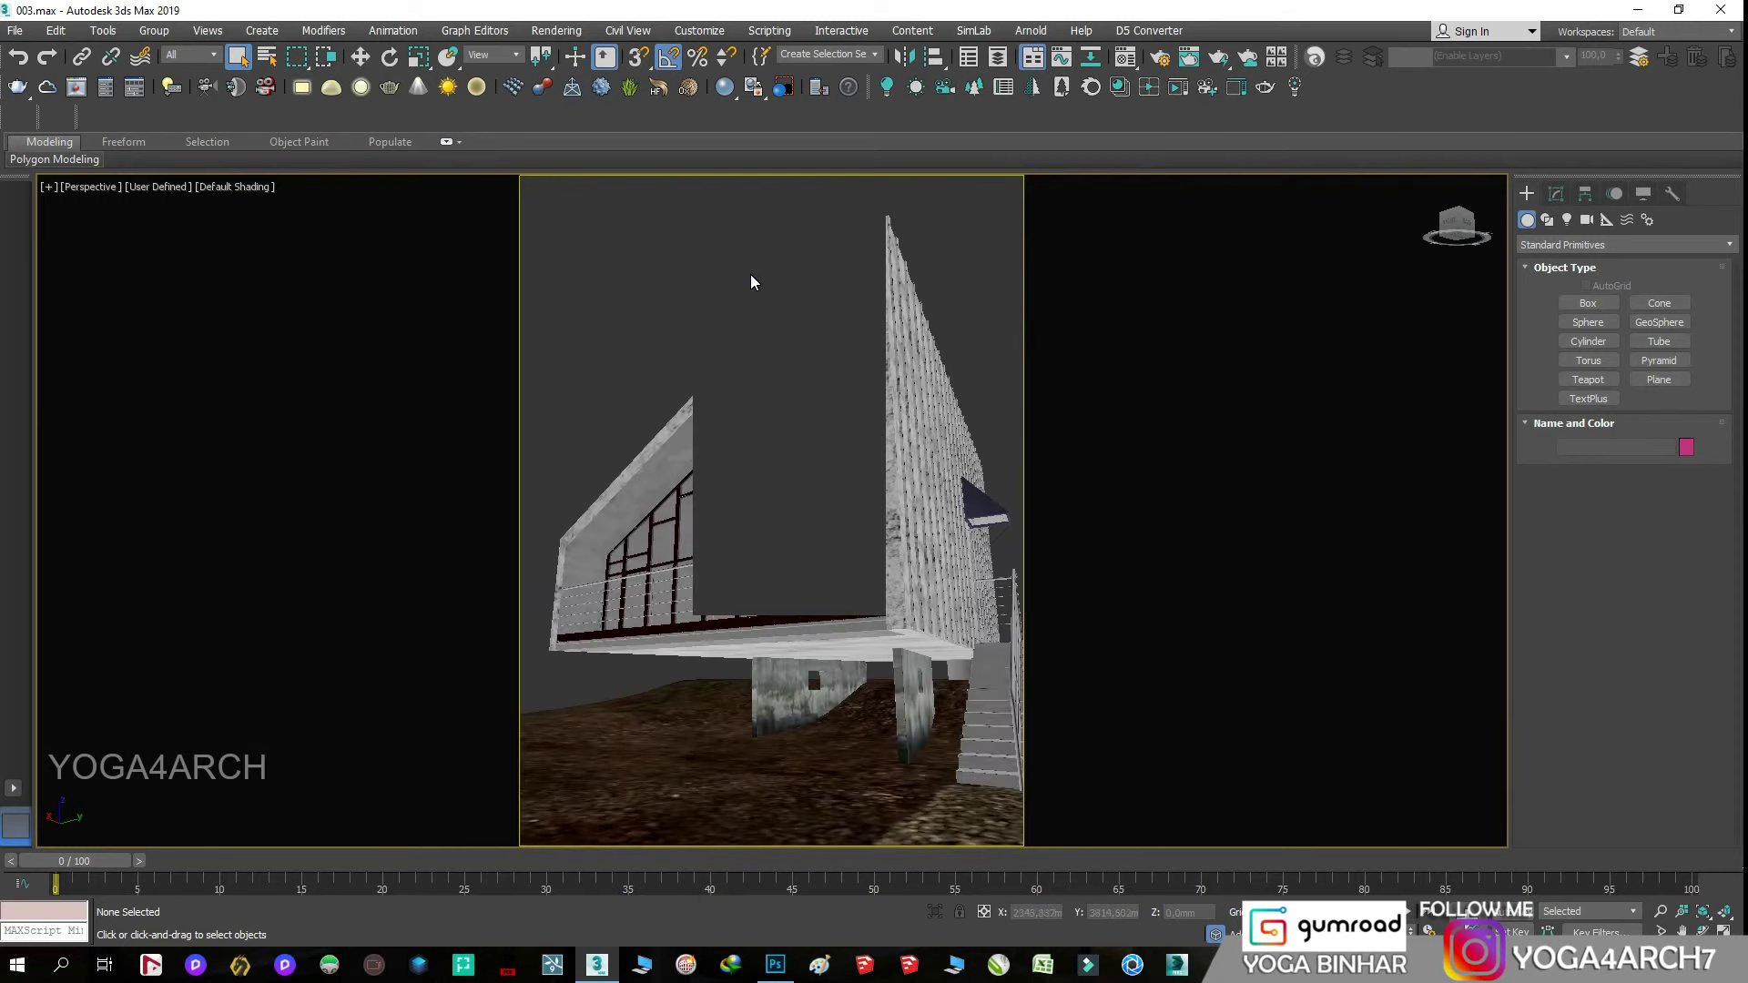
{"action": "key", "text": "t"}
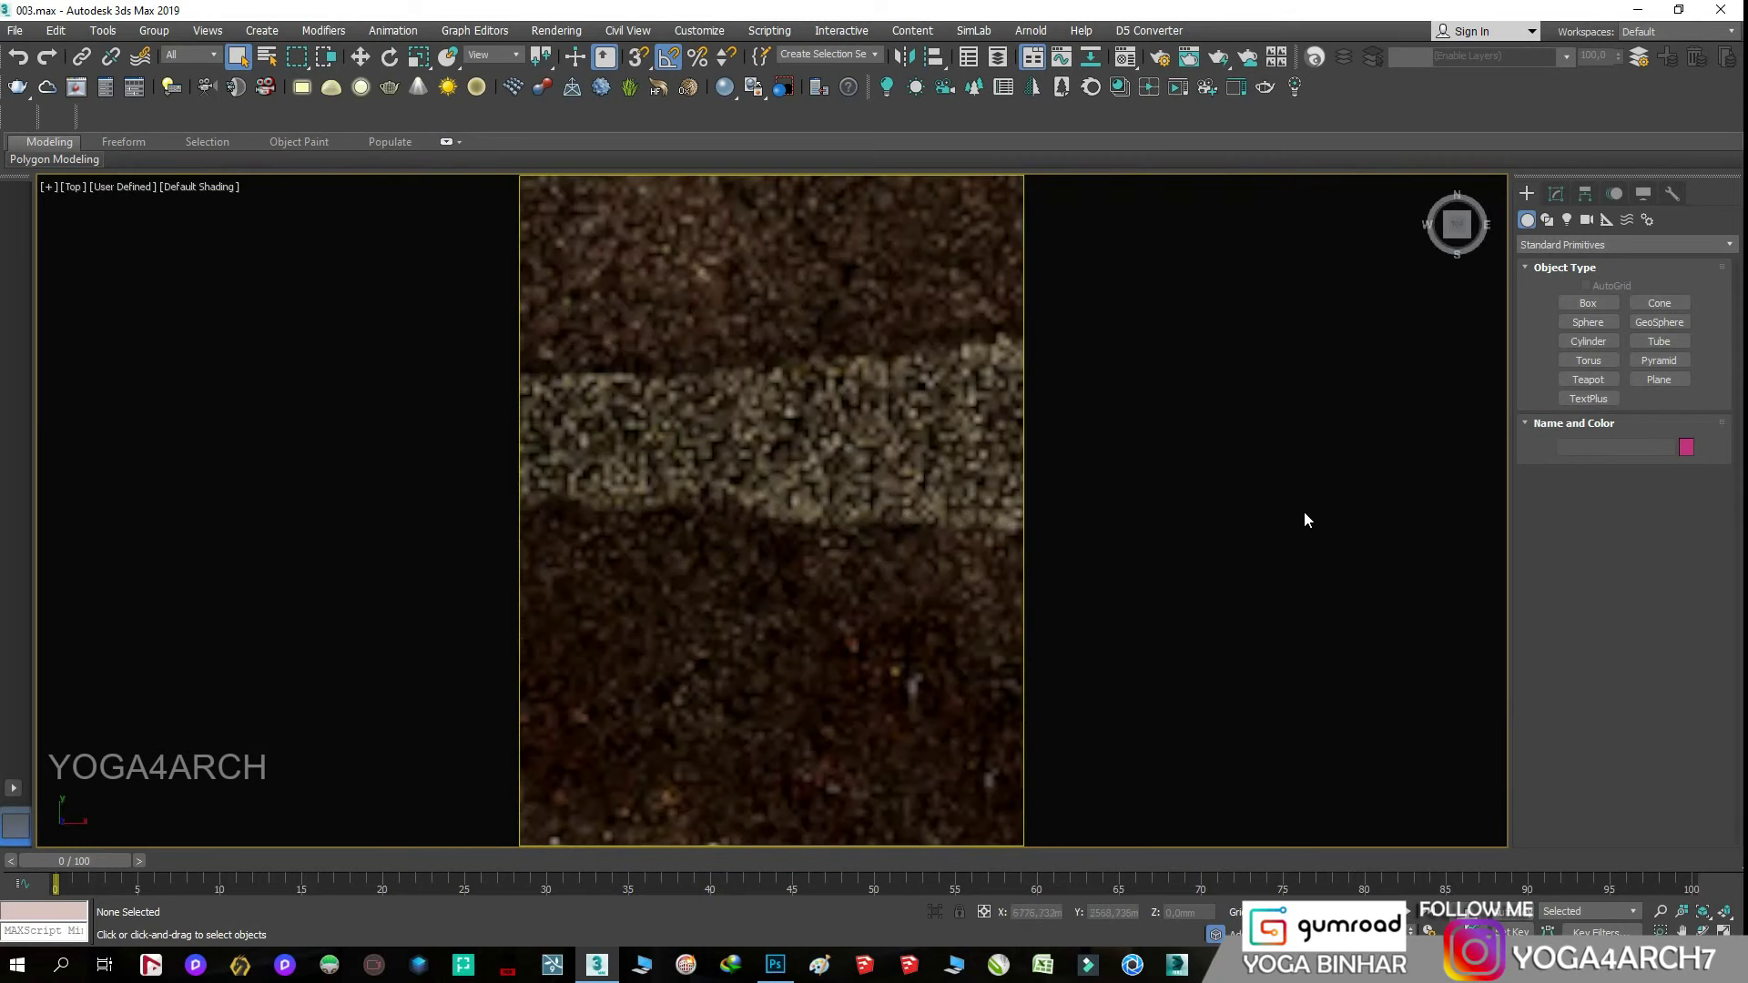
{"action": "scroll", "coordinate": [524, 503], "scroll_direction": "down", "scroll_amount": 5}
{"action": "scroll", "coordinate": [728, 545], "scroll_direction": "up", "scroll_amount": 2}
{"action": "scroll", "coordinate": [729, 547], "scroll_direction": "up", "scroll_amount": 5}
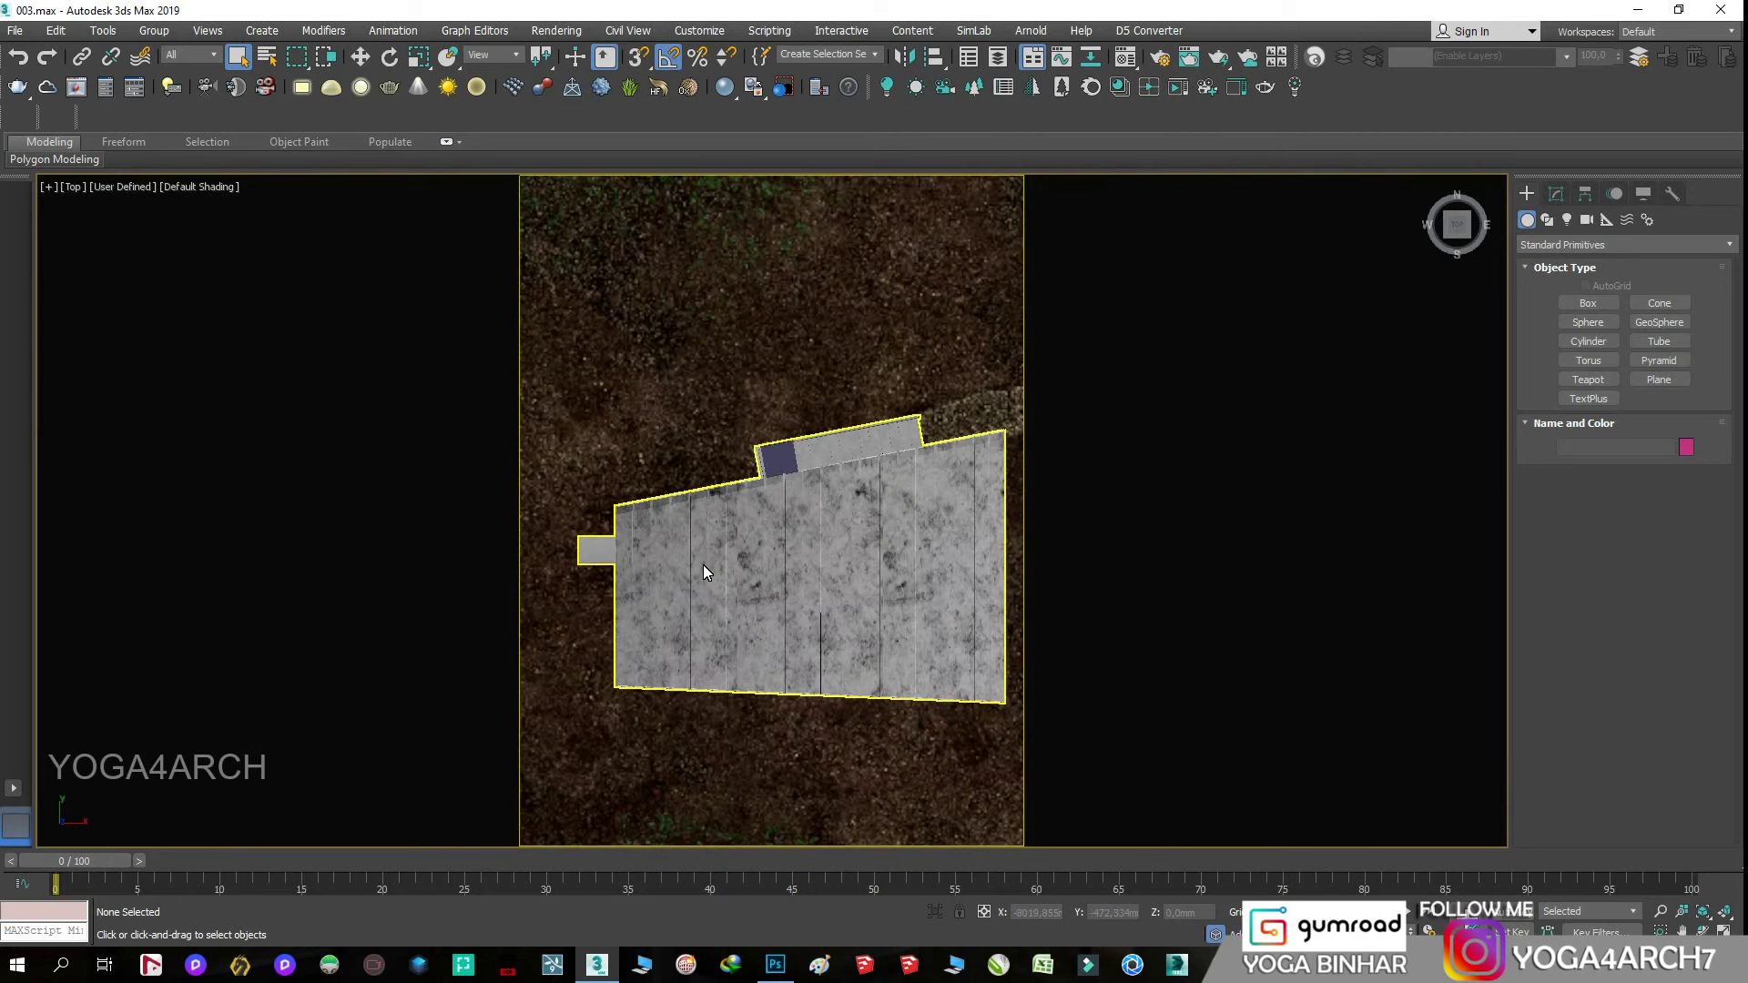
{"action": "scroll", "coordinate": [706, 542], "scroll_direction": "down", "scroll_amount": 4}
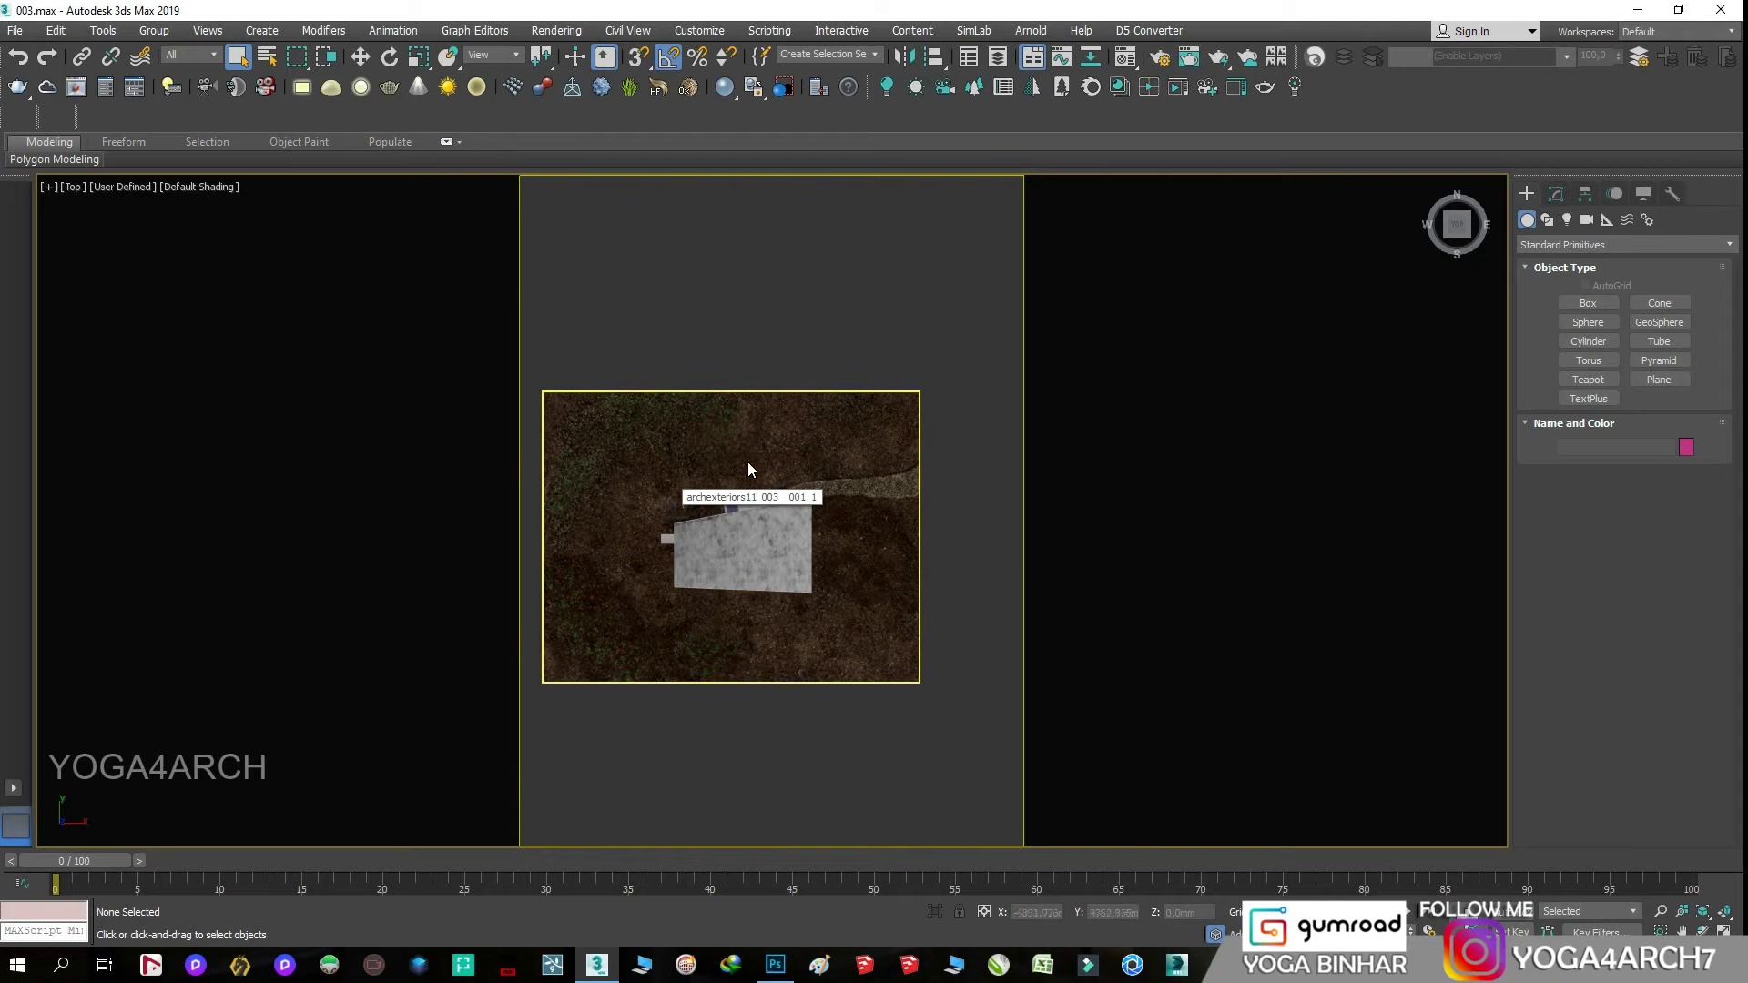
- Start a D5 Render file export, postpone the update, and browse to F:\D5 ASSET\TUTORIAL
{"action": "left_click", "coordinate": [1175, 37]}
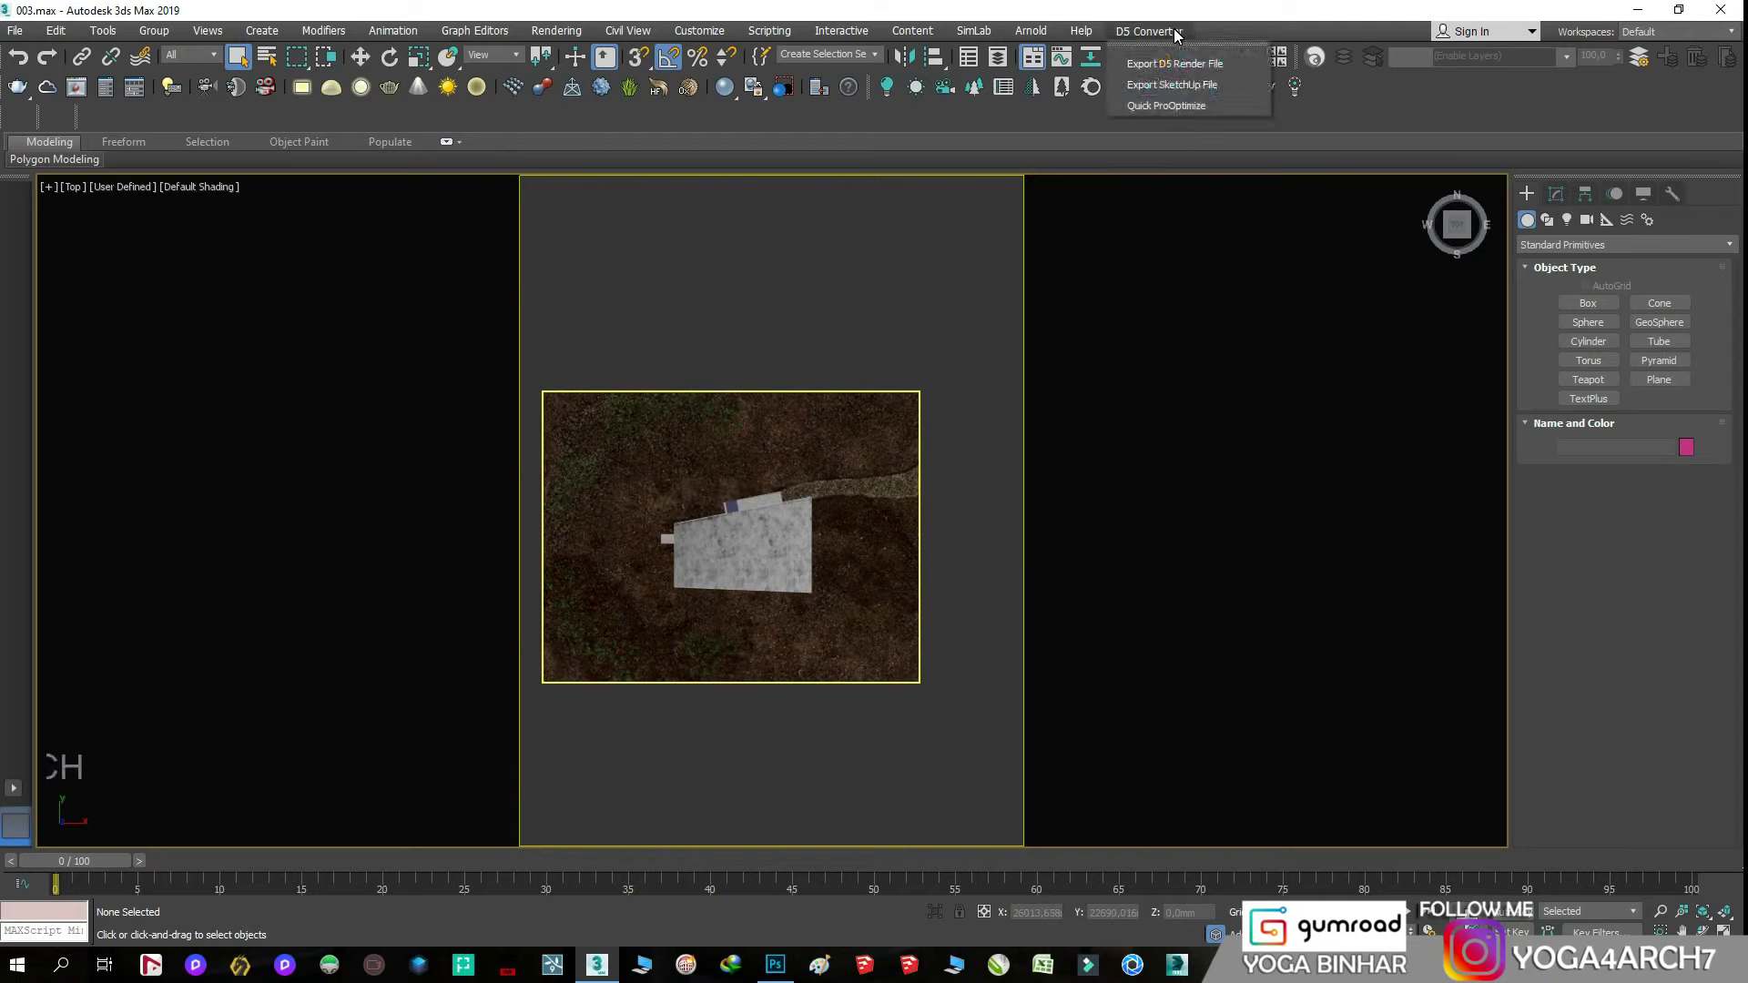
{"action": "left_click", "coordinate": [1172, 62]}
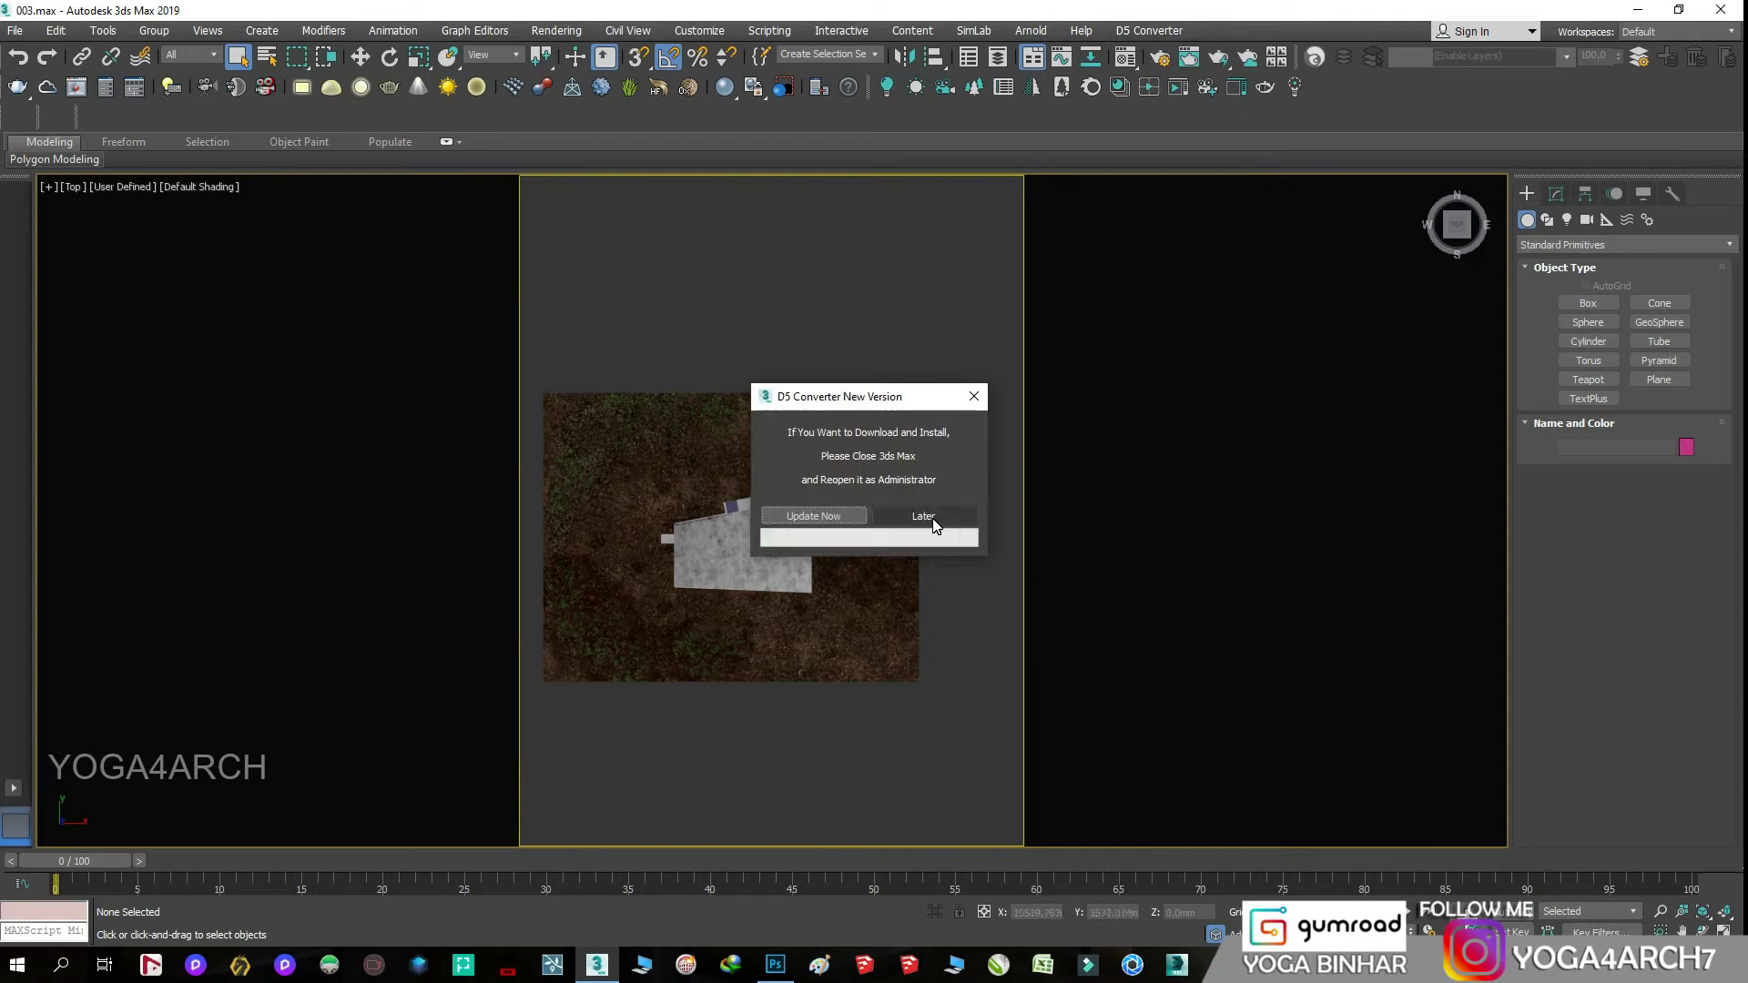
{"action": "left_click", "coordinate": [923, 517]}
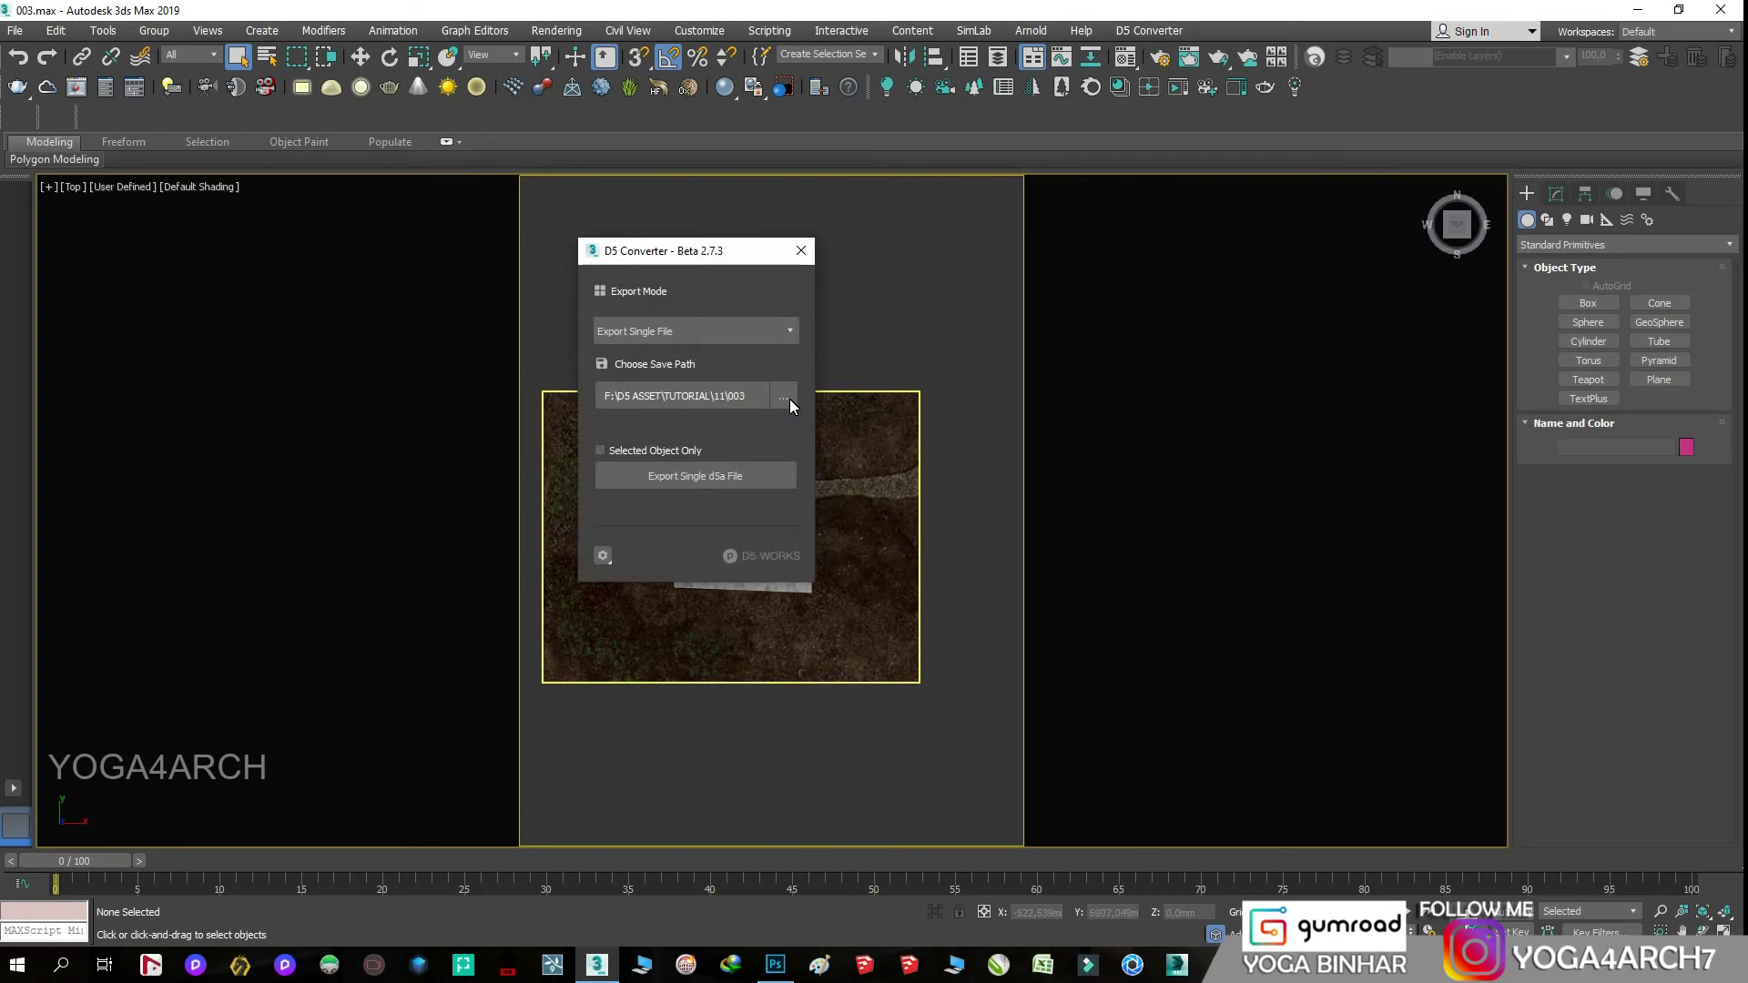
{"action": "left_click", "coordinate": [784, 398]}
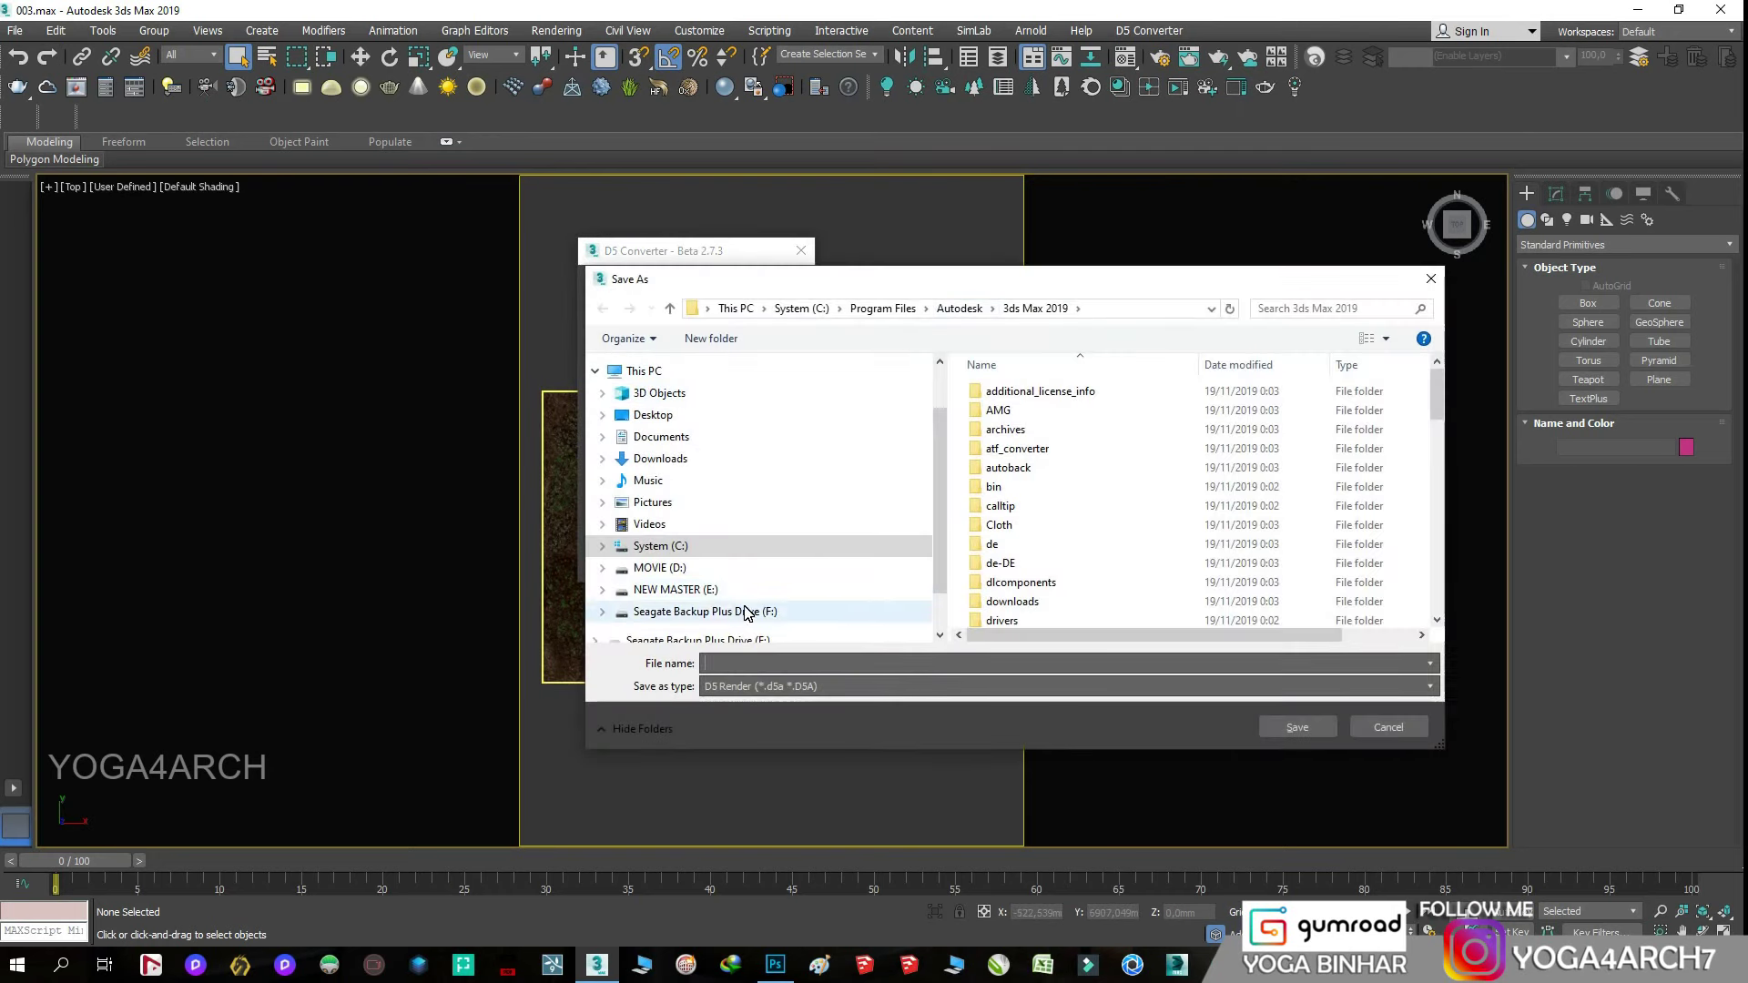
{"action": "left_click", "coordinate": [761, 639]}
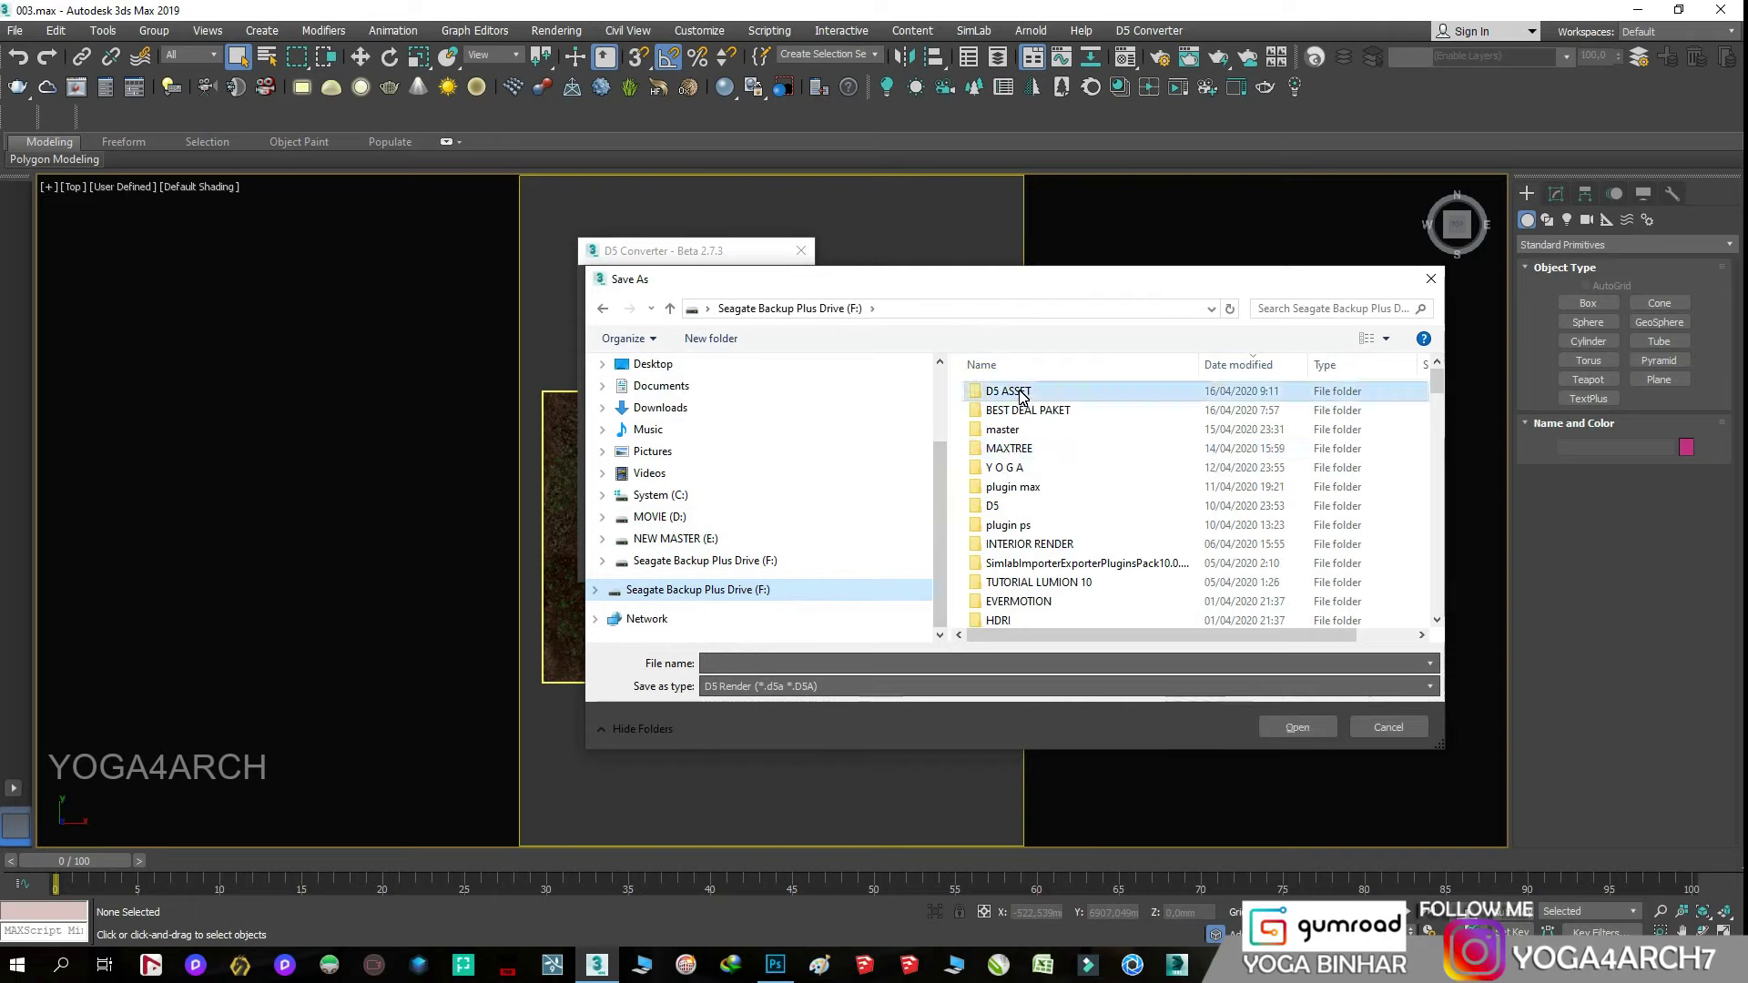
{"action": "double_click", "coordinate": [1020, 393]}
{"action": "double_click", "coordinate": [1033, 537]}
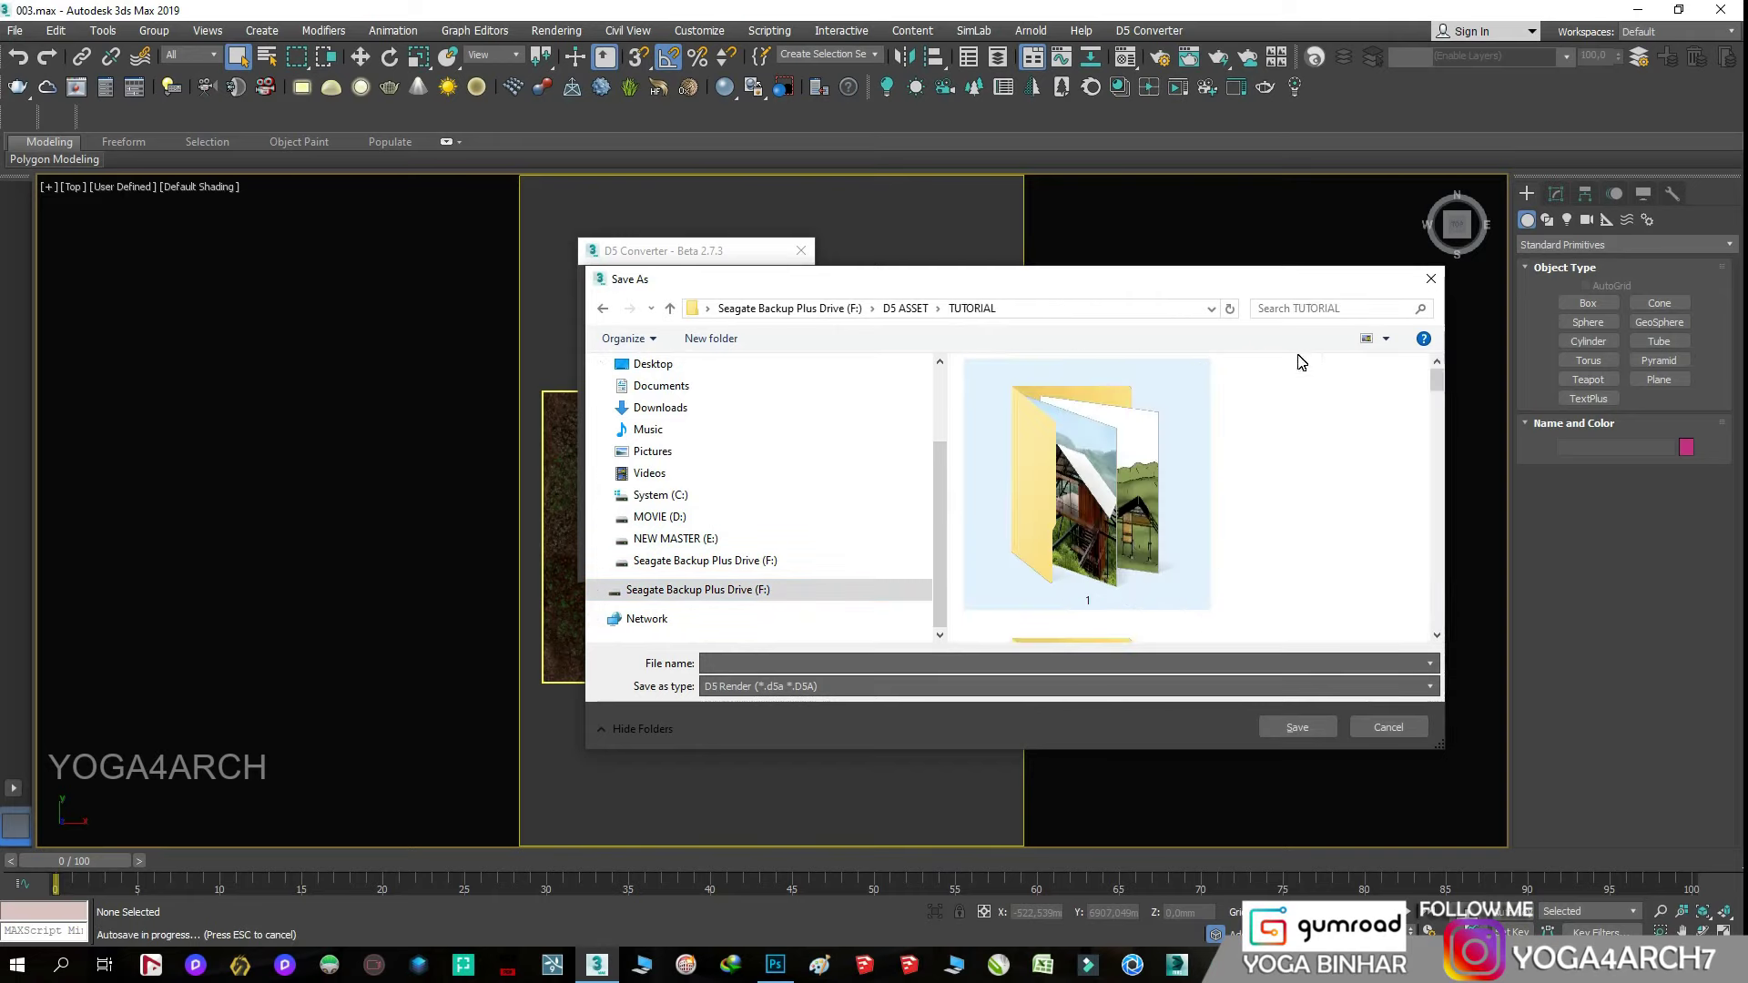
- Create a new folder 12 in TUTORIAL and set house.d5a there as the export file
{"action": "scroll", "coordinate": [1311, 401], "scroll_direction": "down", "scroll_amount": 3}
{"action": "left_click_drag", "start_coordinate": [1284, 278], "coordinate": [1026, 198]}
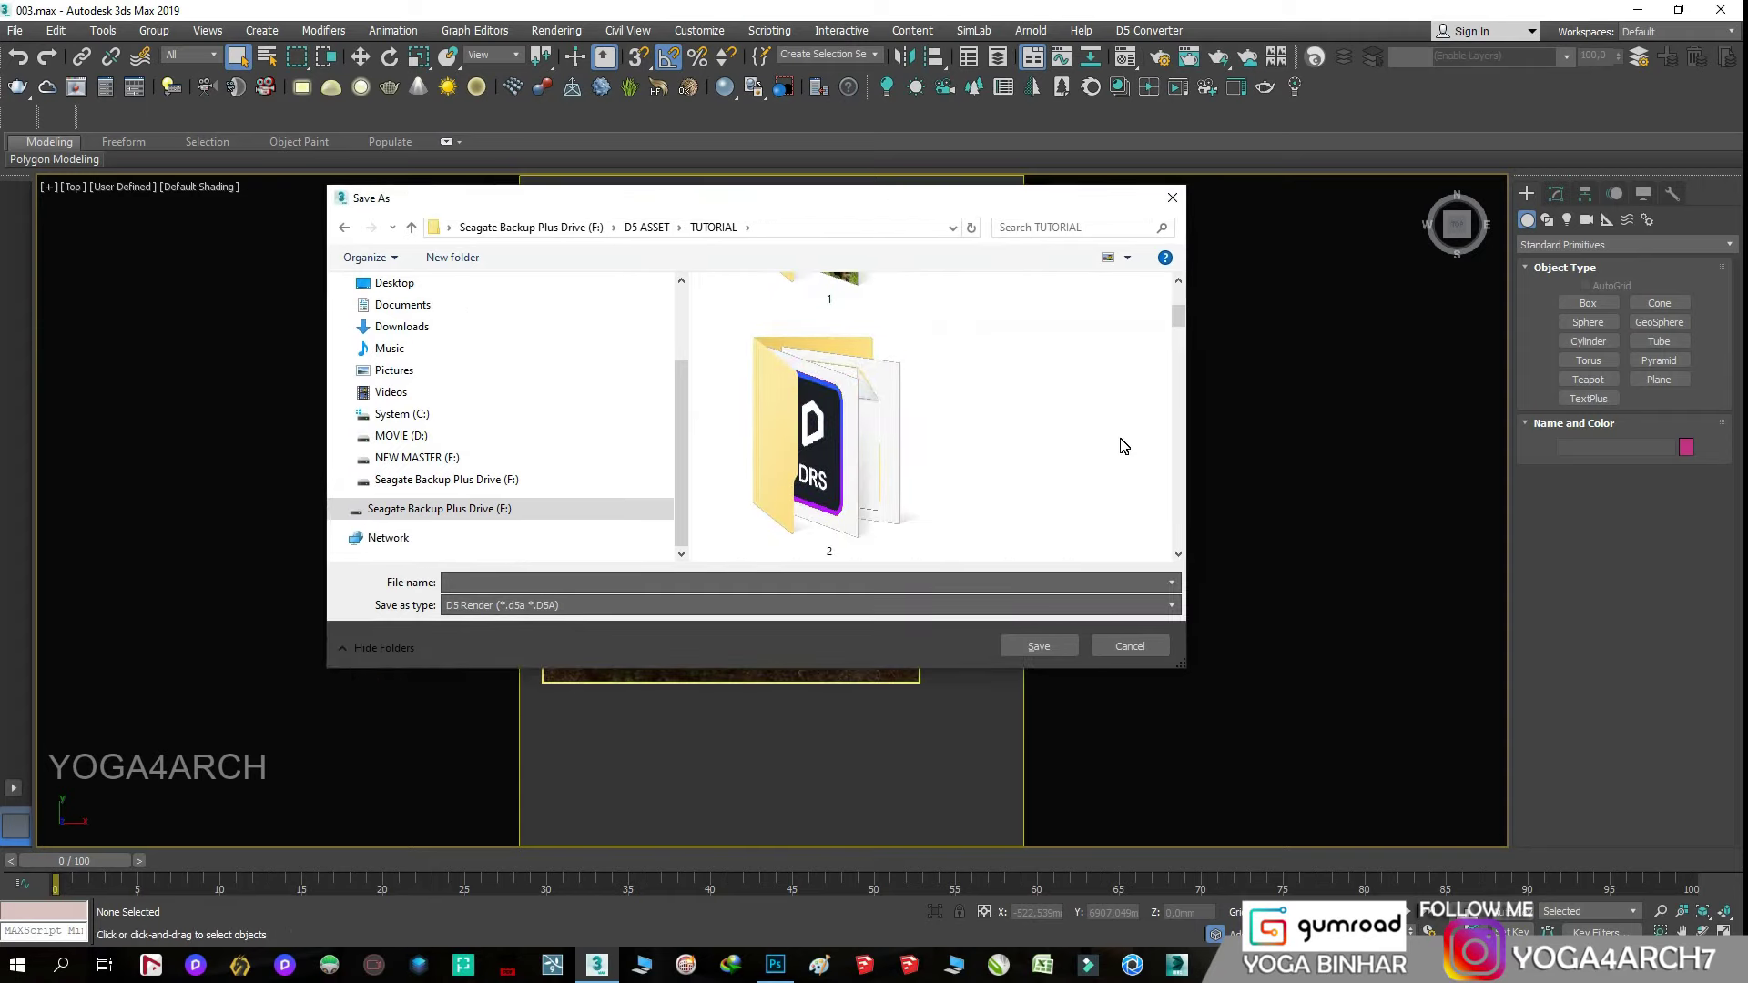
{"action": "left_click_drag", "start_coordinate": [1183, 666], "coordinate": [1345, 818]}
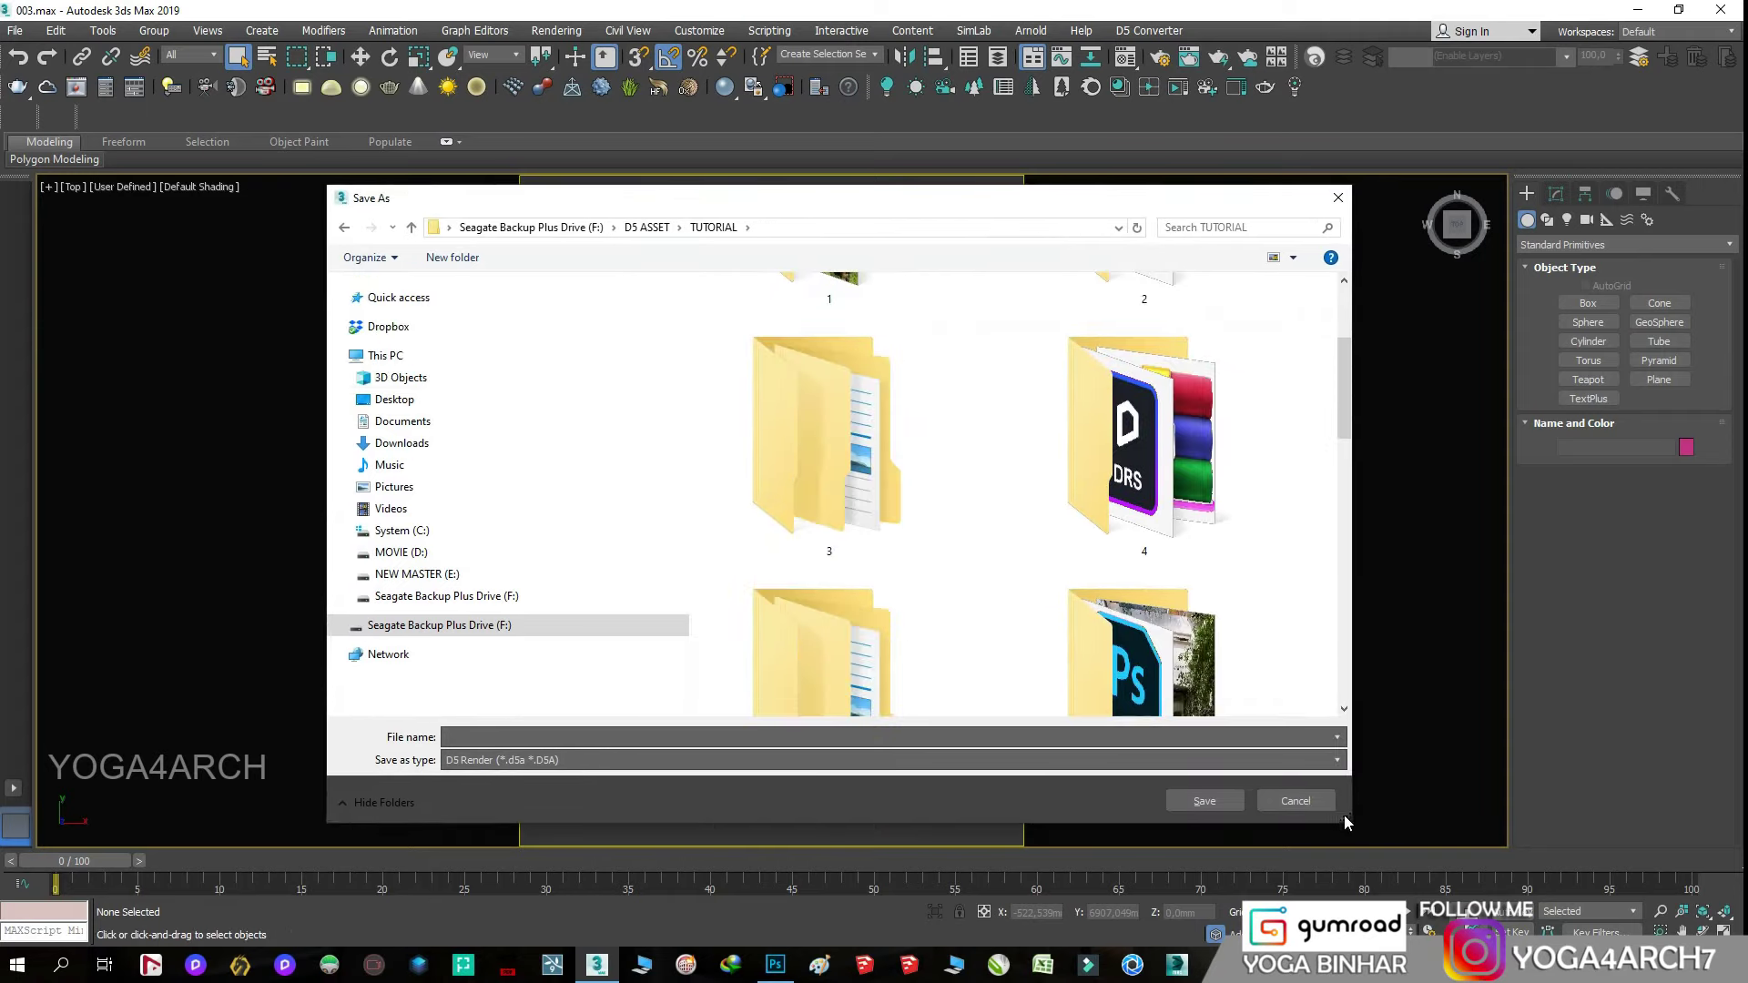
{"action": "scroll", "coordinate": [1276, 577], "scroll_direction": "down", "scroll_amount": 10}
{"action": "right_click", "coordinate": [1108, 616]}
{"action": "mouse_move", "coordinate": [1208, 849]}
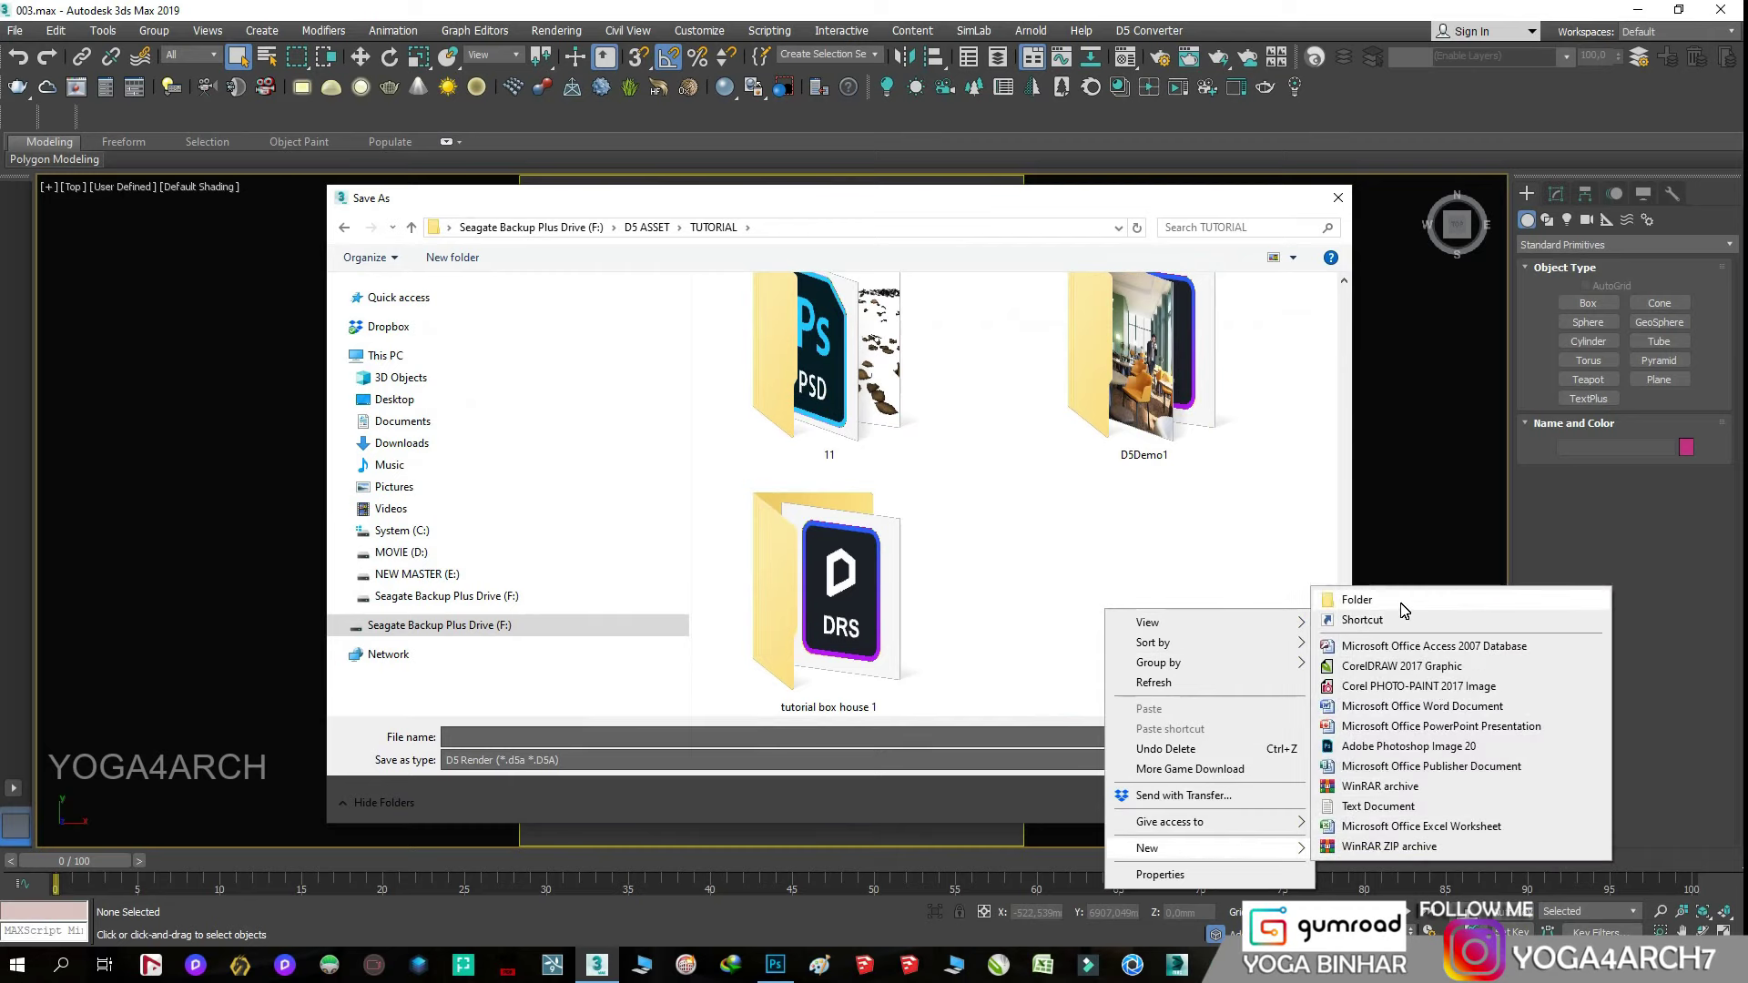
{"action": "left_click", "coordinate": [1357, 600]}
{"action": "type", "text": "1"}
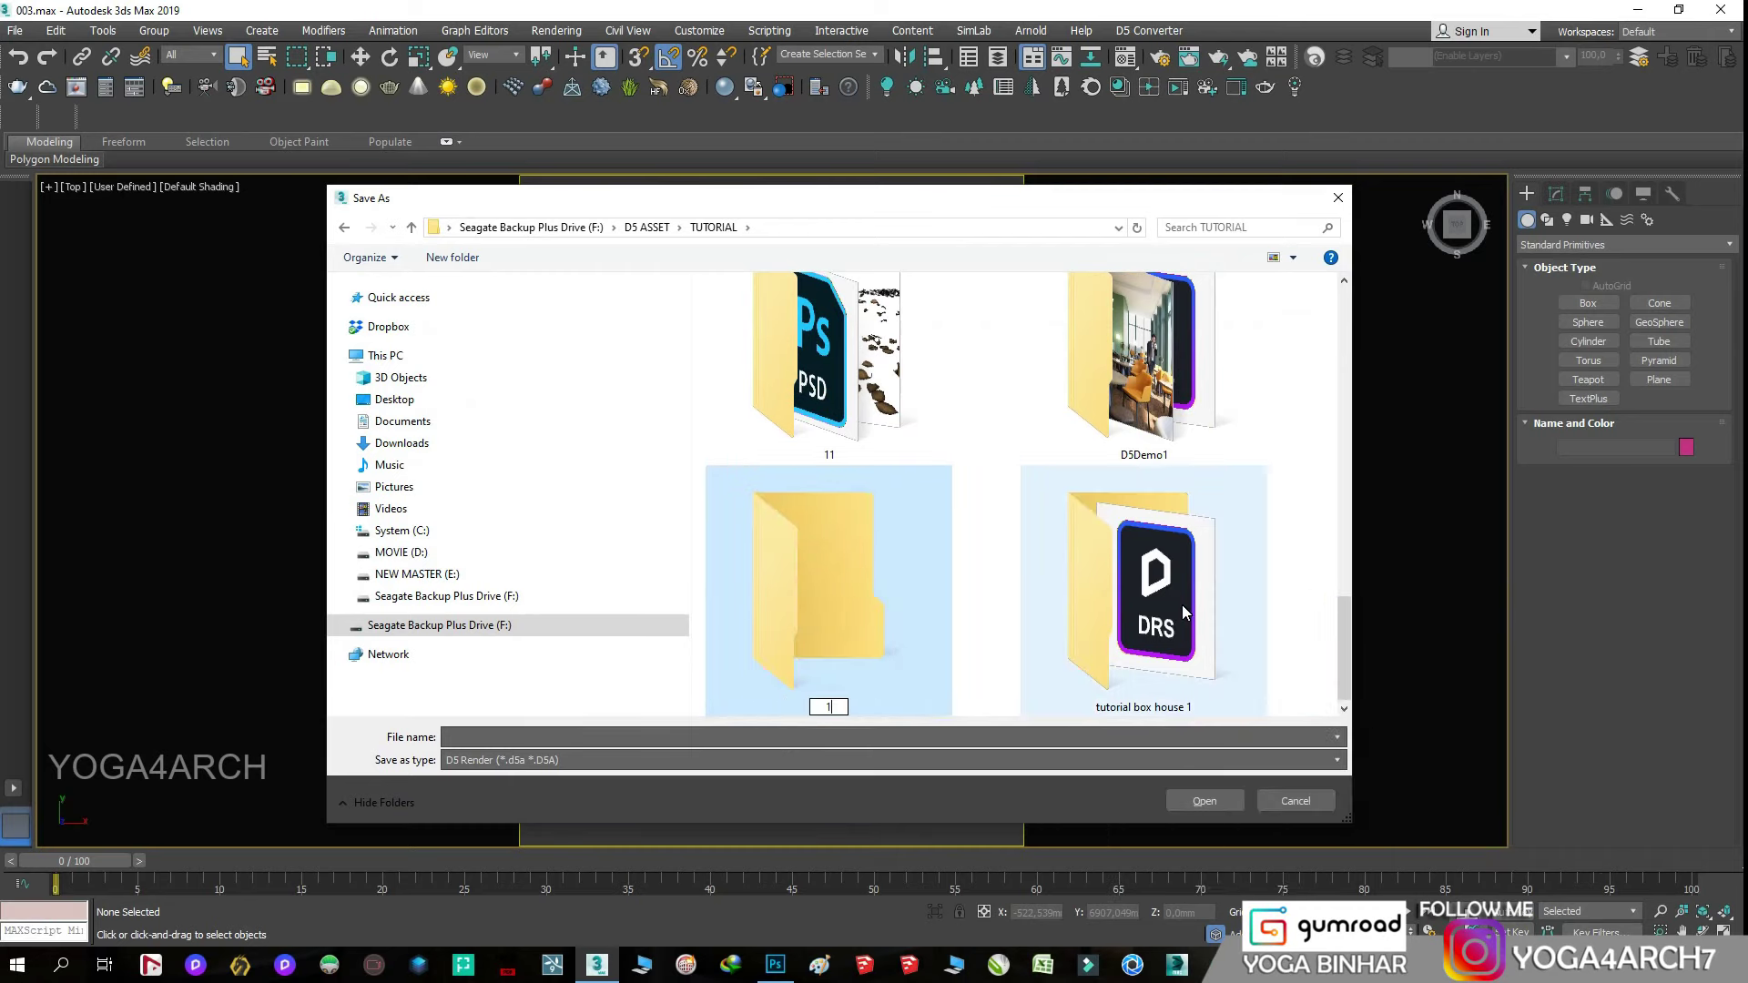
{"action": "type", "text": "2"}
{"action": "key", "text": "Return"}
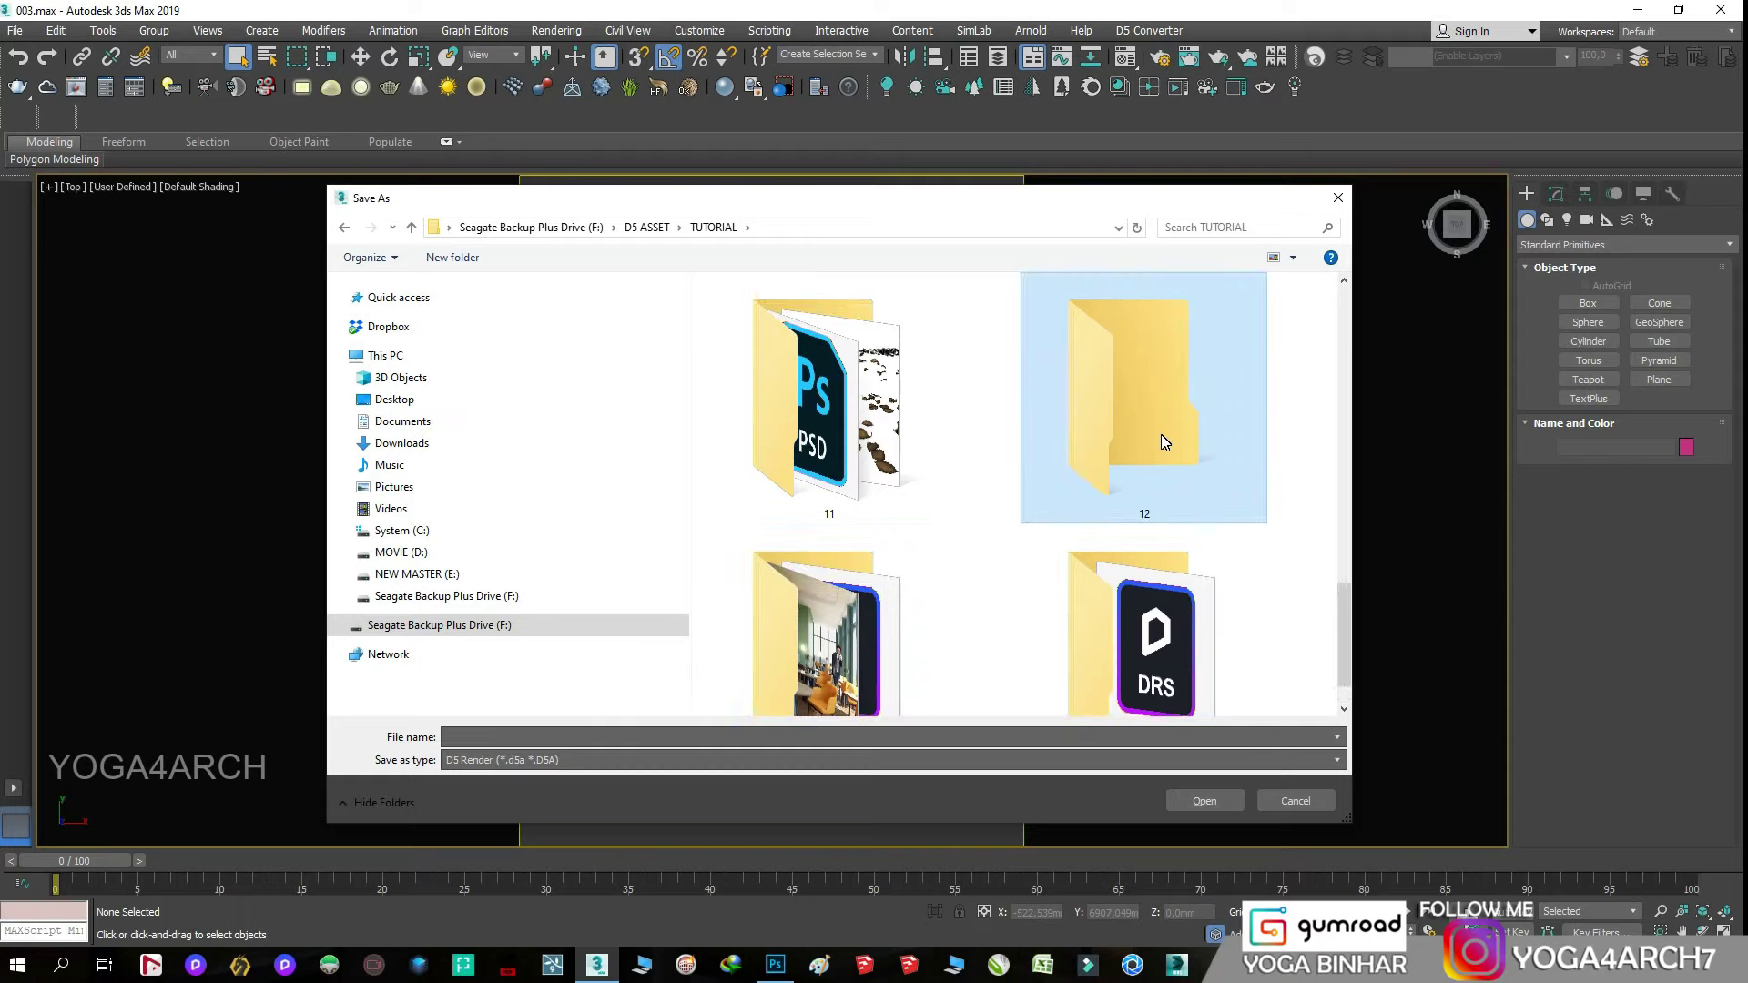
{"action": "double_click", "coordinate": [1164, 443]}
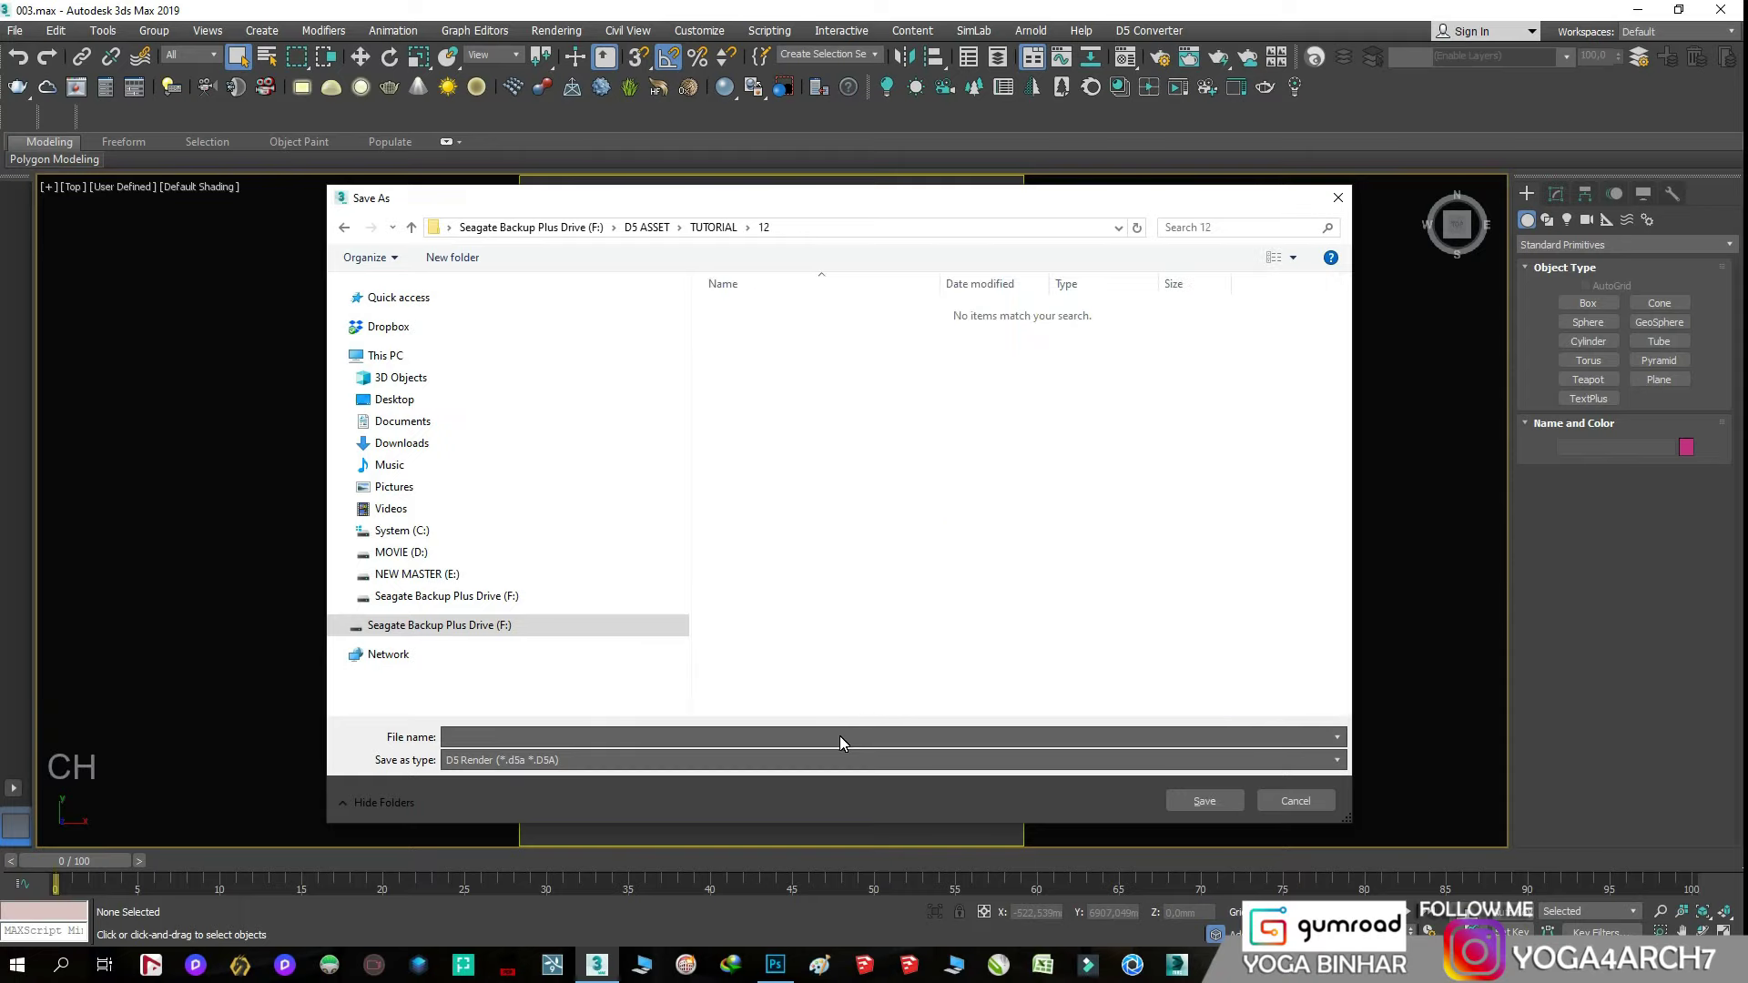
{"action": "type", "text": "house"}
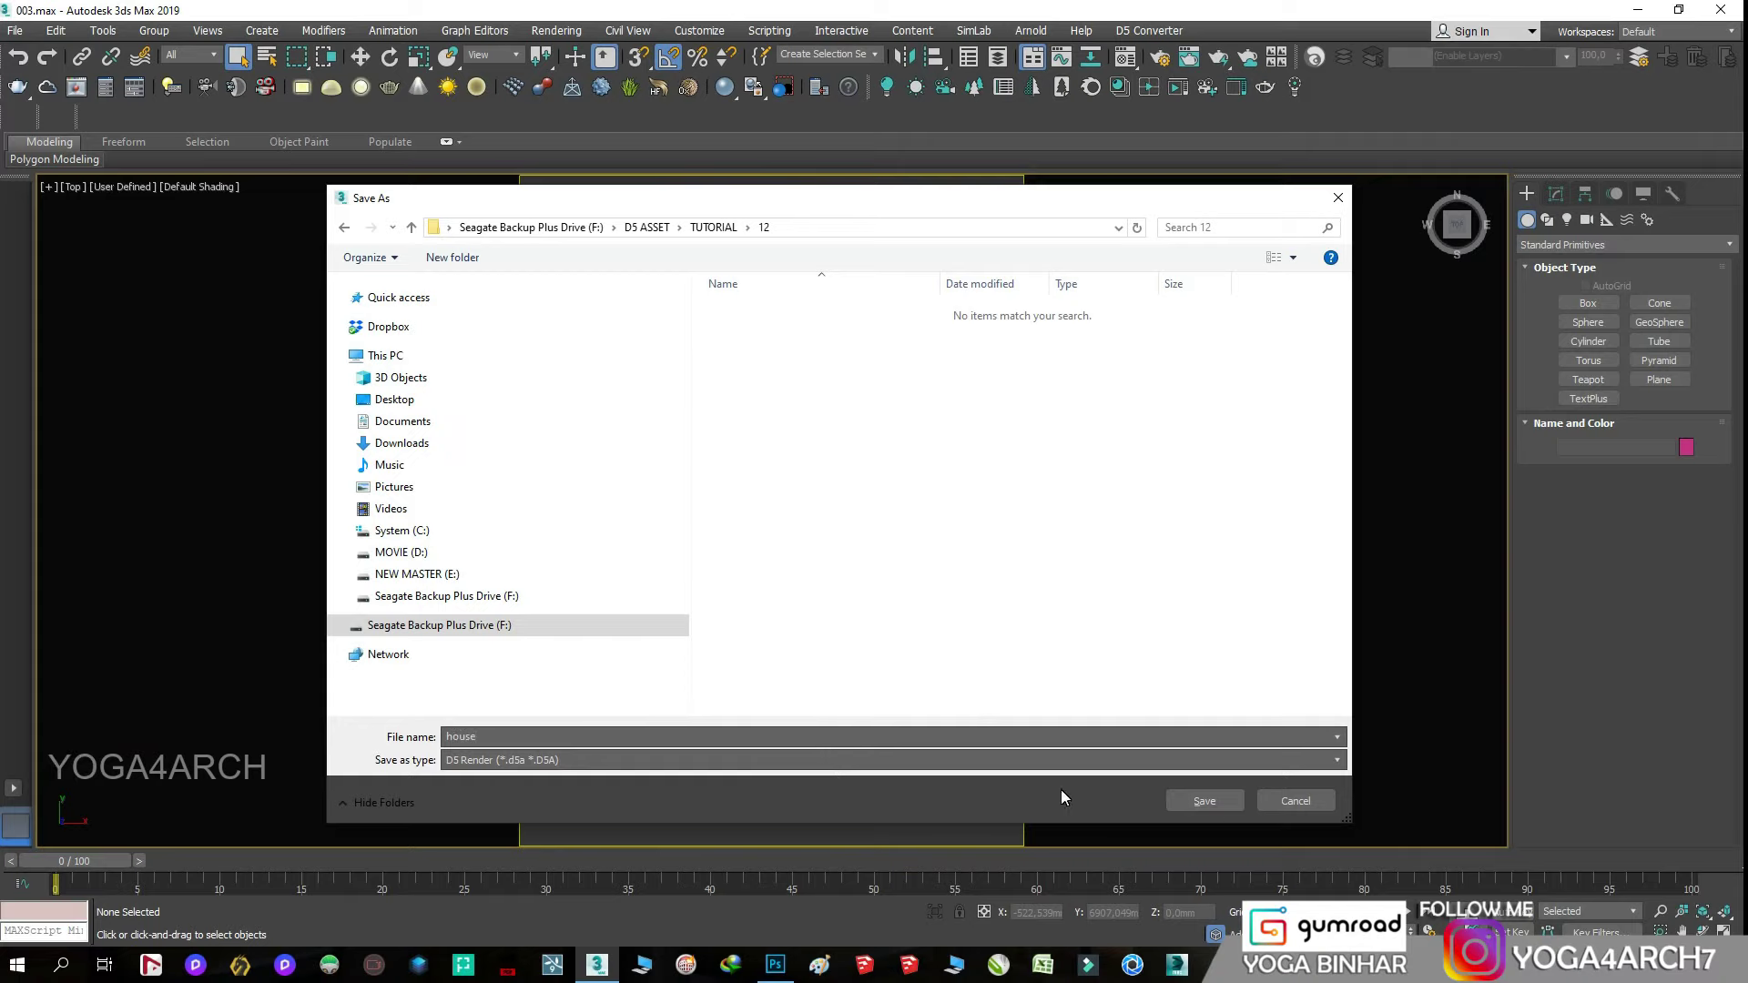
{"action": "left_click", "coordinate": [1227, 803]}
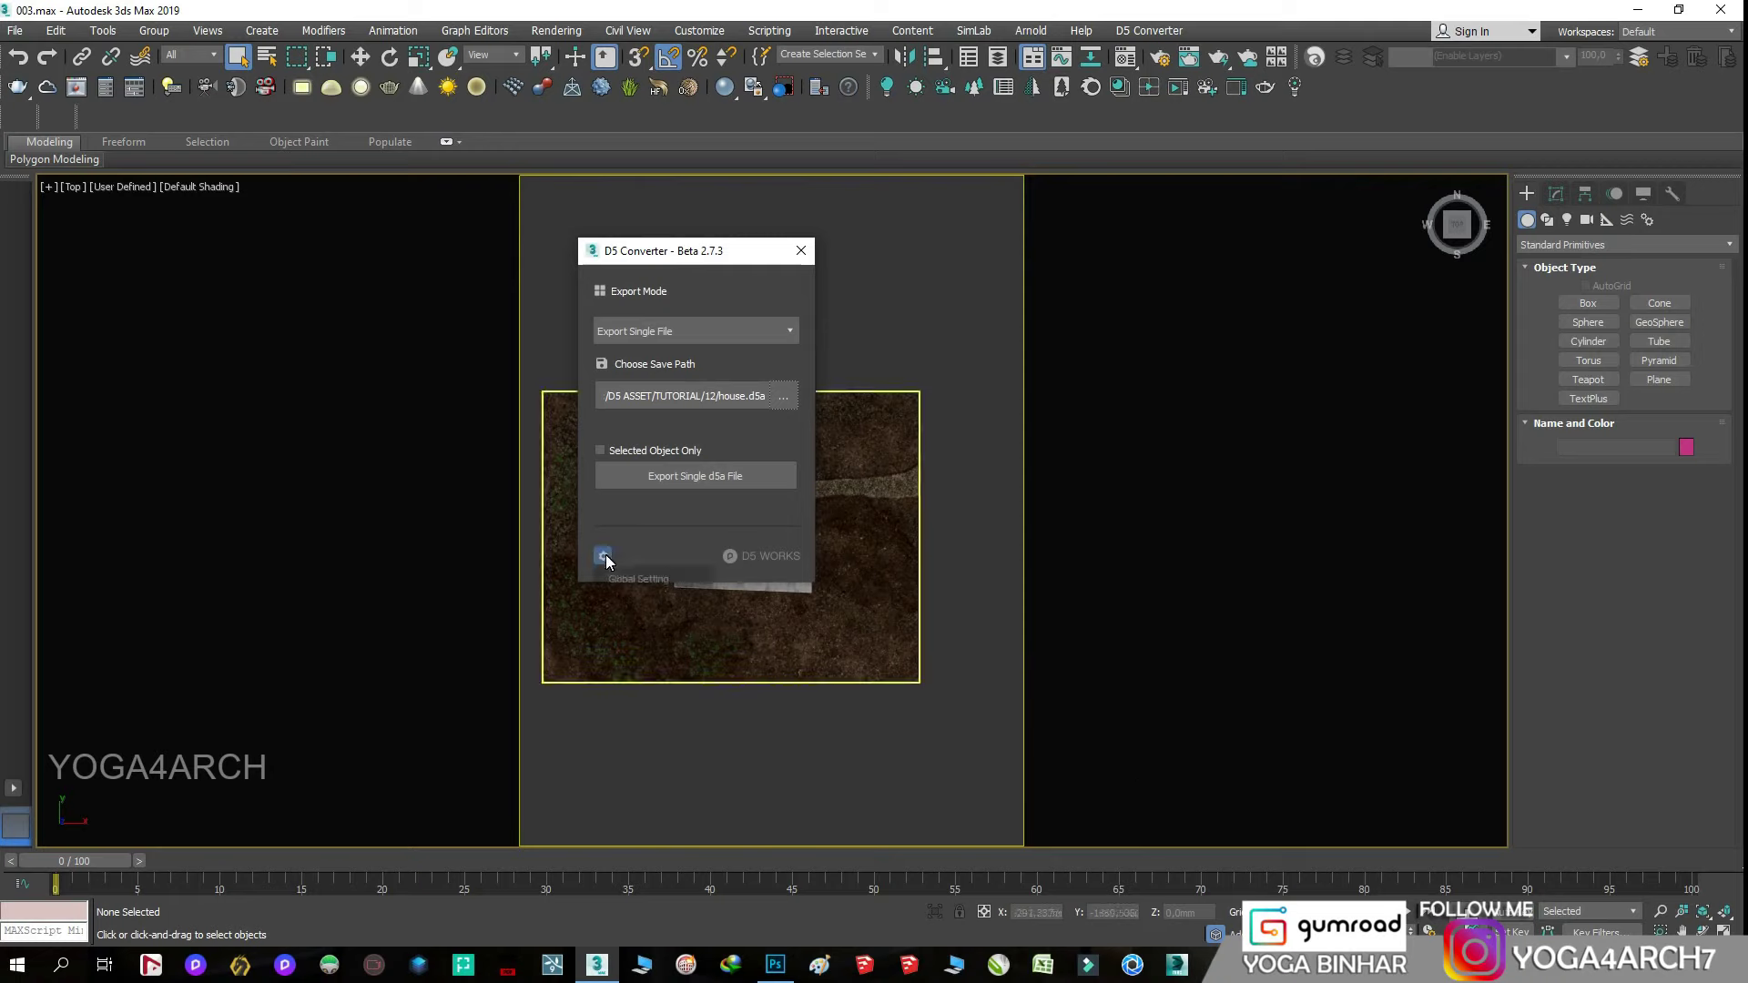
- Set the converter's Global Setting Resize Bitmap to 2048 × 2048 and save it
{"action": "left_click", "coordinate": [643, 583]}
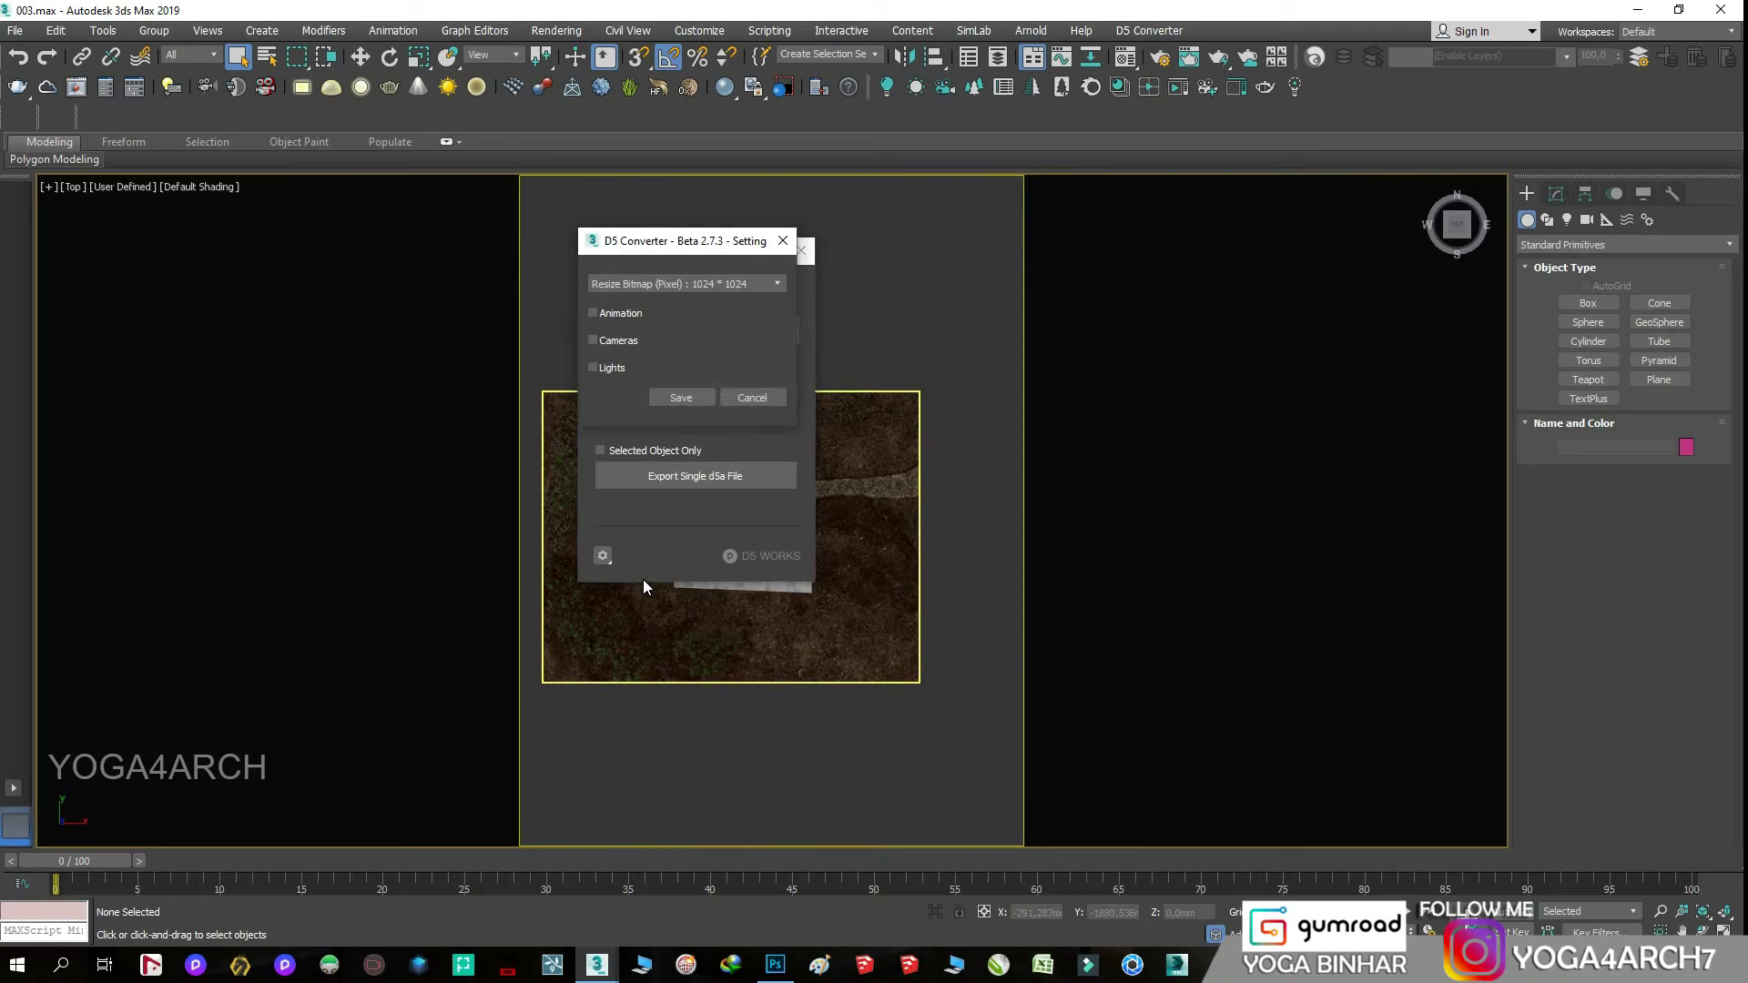
{"action": "left_click", "coordinate": [728, 286]}
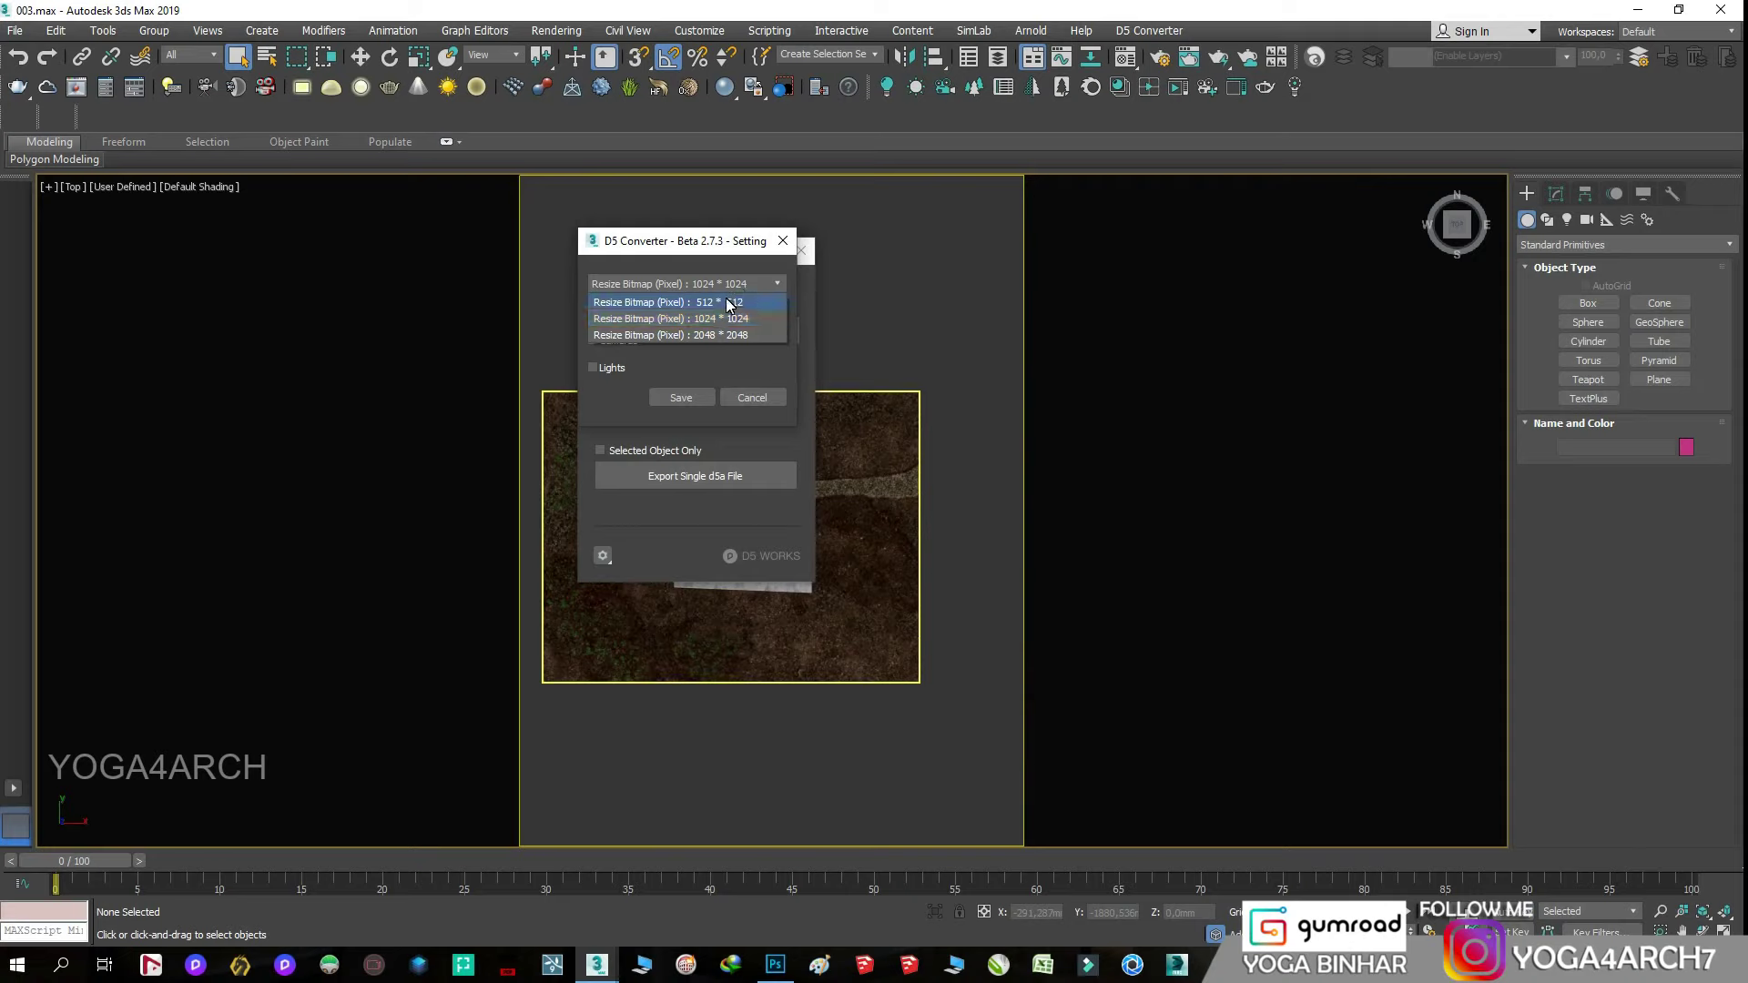
{"action": "left_click", "coordinate": [701, 335]}
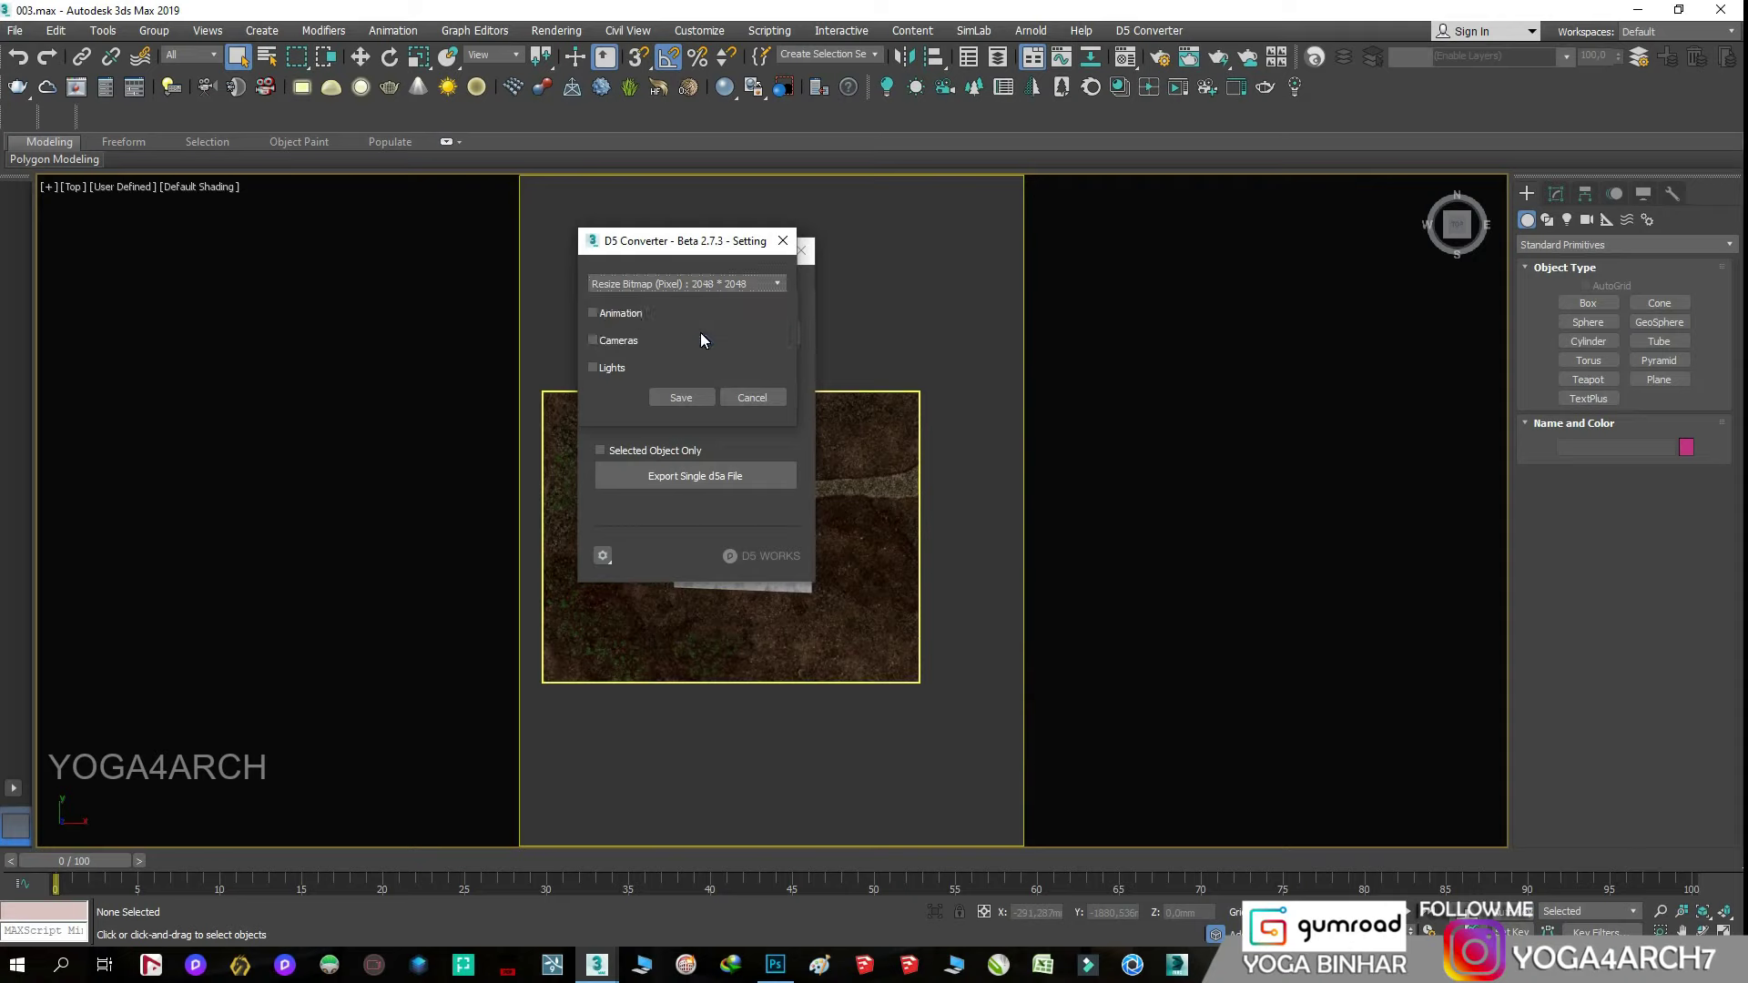
{"action": "left_click", "coordinate": [685, 398]}
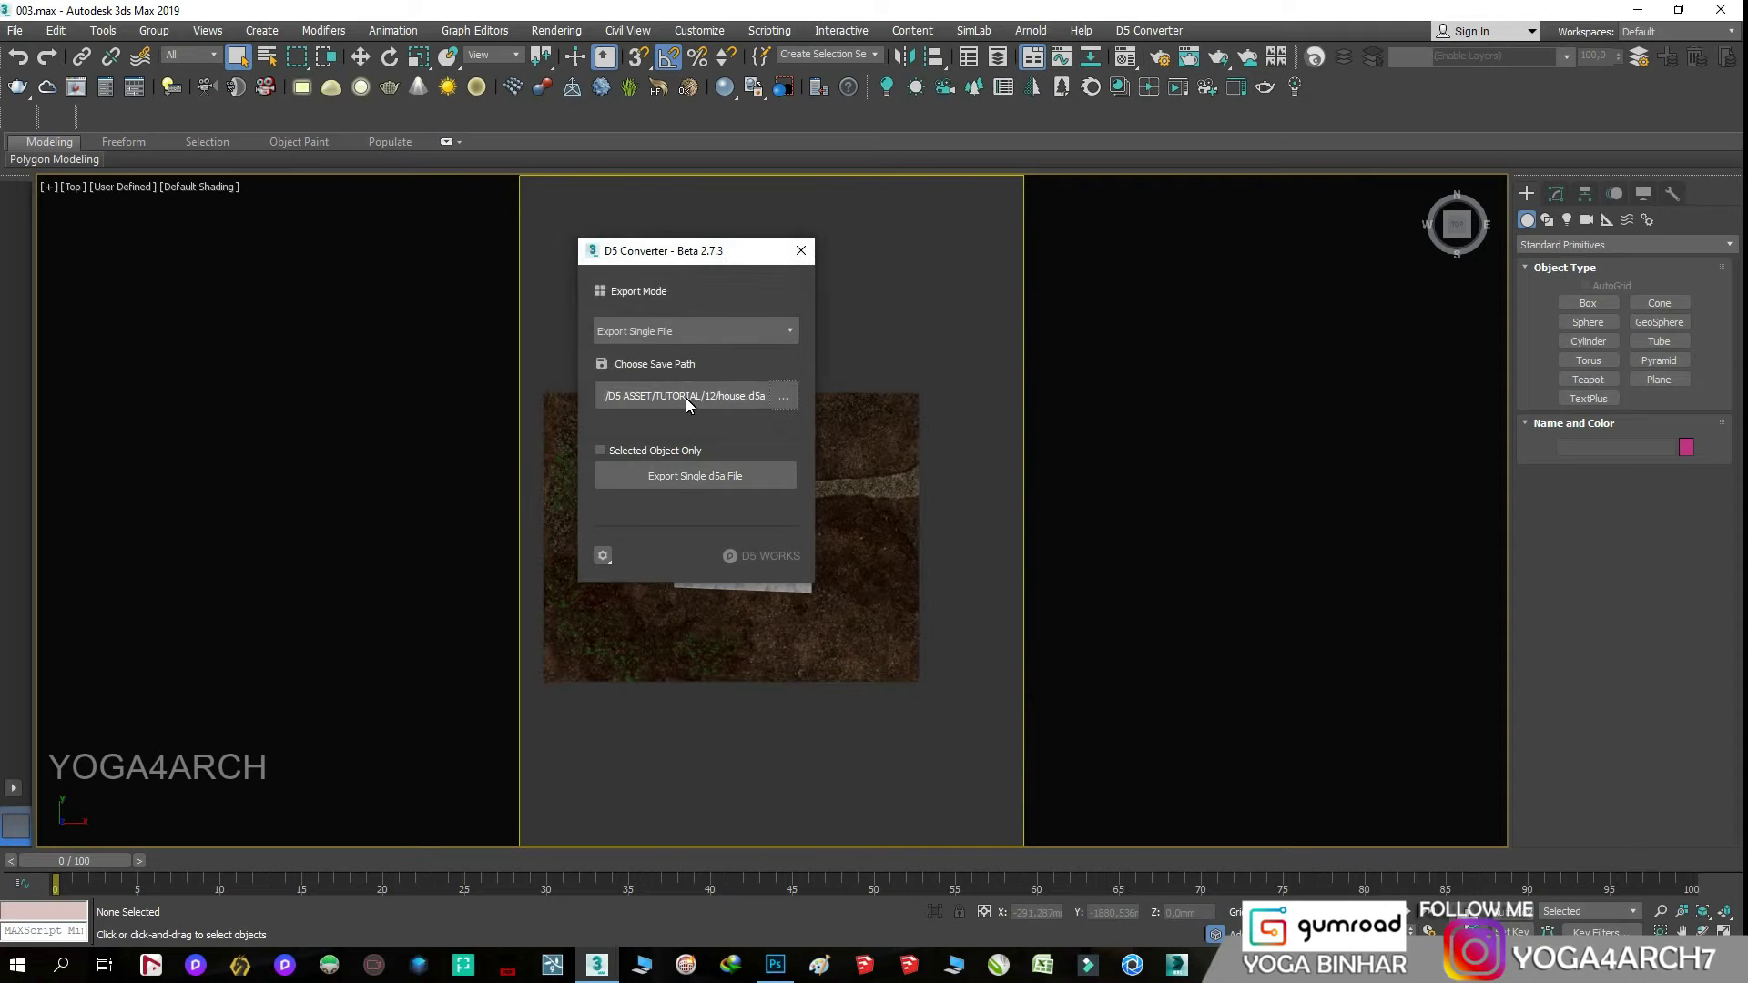
- Export the scene as a single house.d5a file and minimize 3ds Max
{"action": "left_click", "coordinate": [735, 481]}
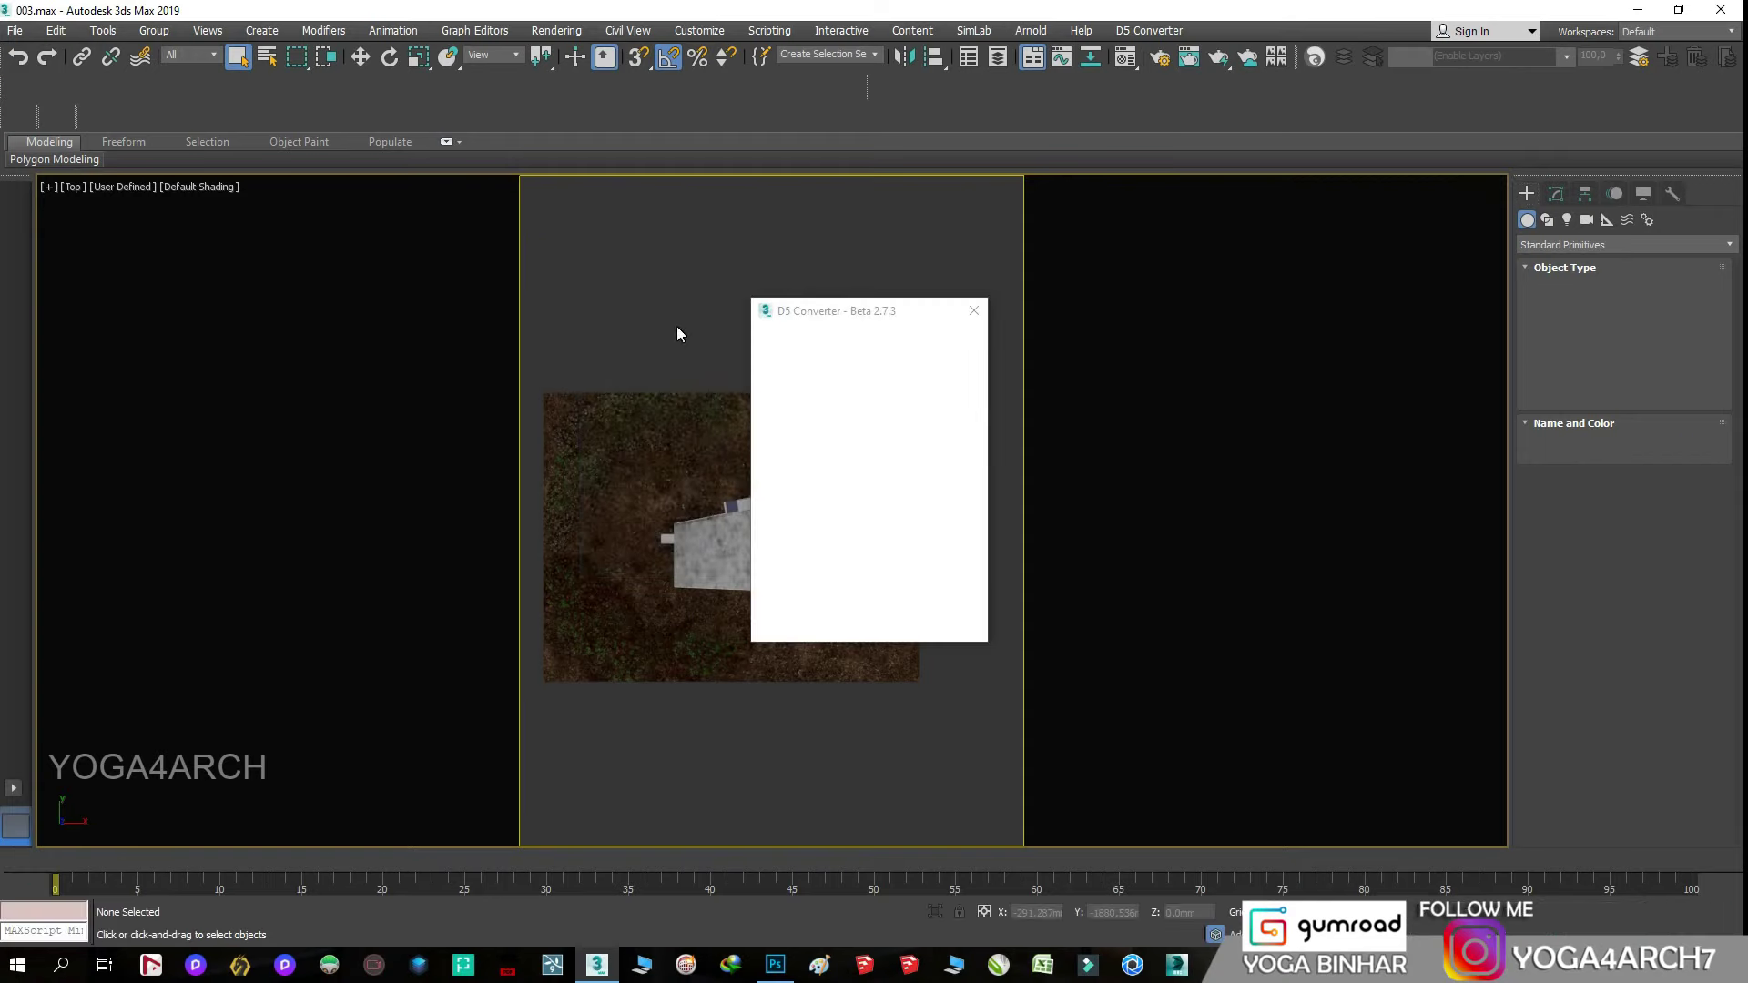
{"action": "left_click", "coordinate": [975, 311]}
{"action": "left_click", "coordinate": [1651, 14]}
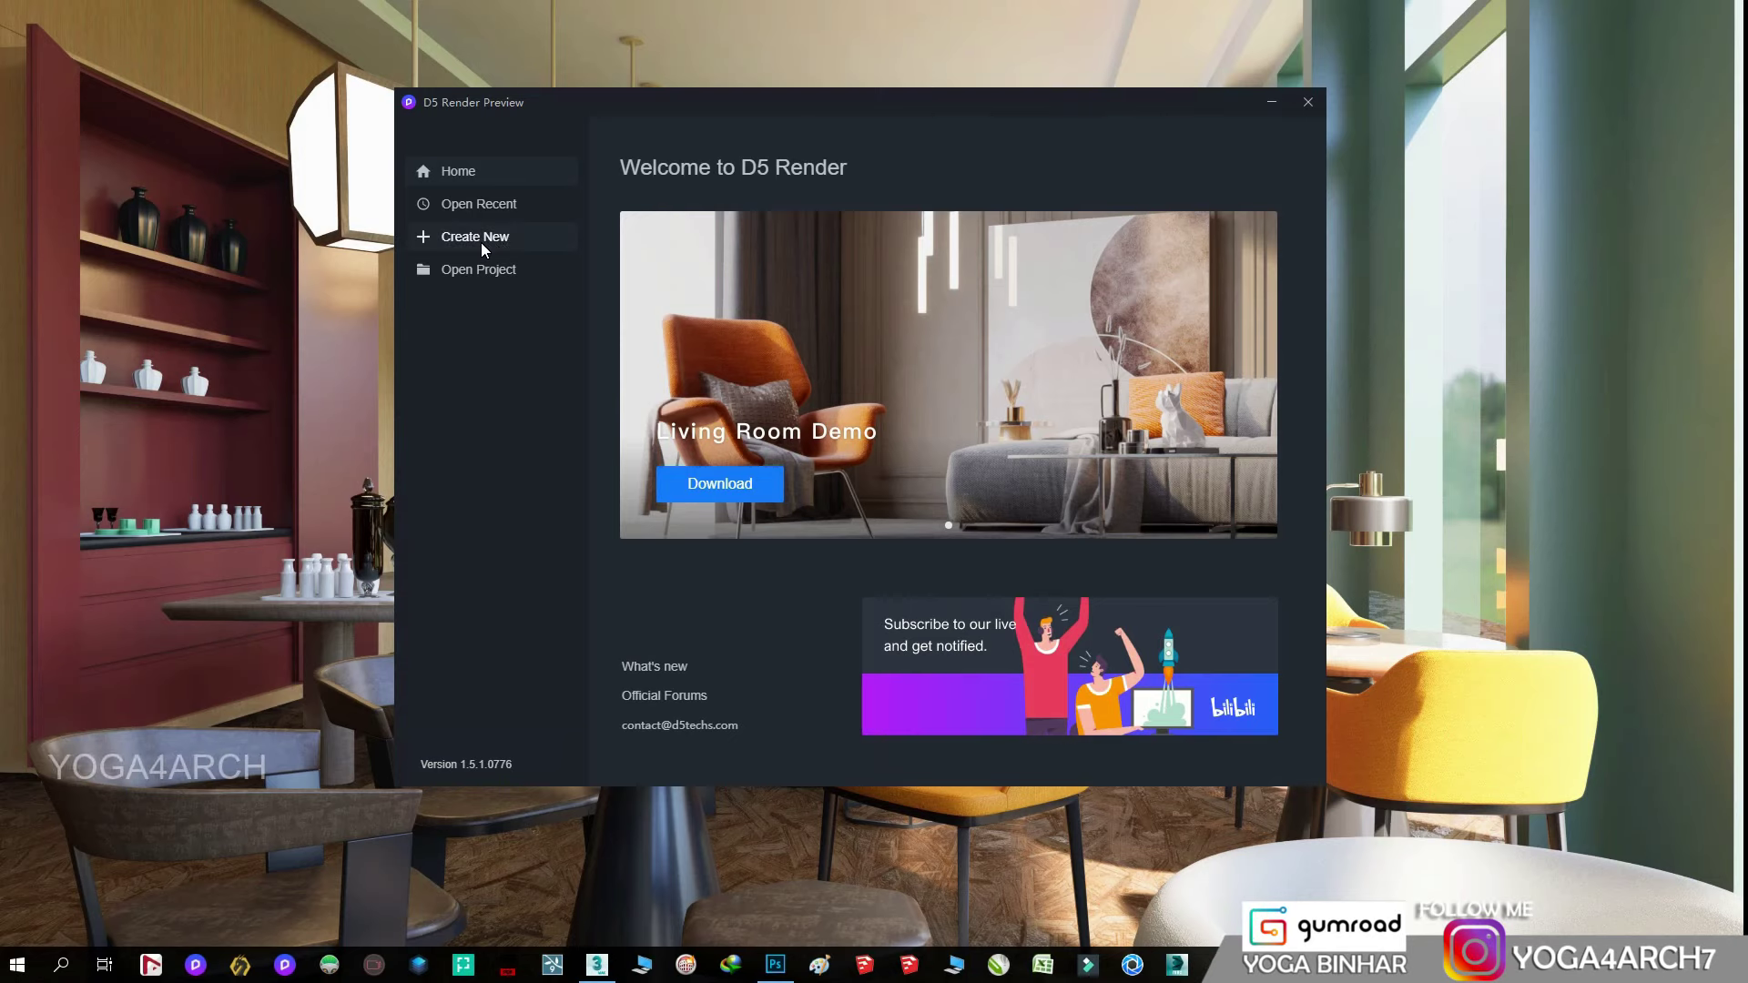
- Open house.d5a from folder 12 as a new Untitled D5 Render project
{"action": "left_click", "coordinate": [475, 237]}
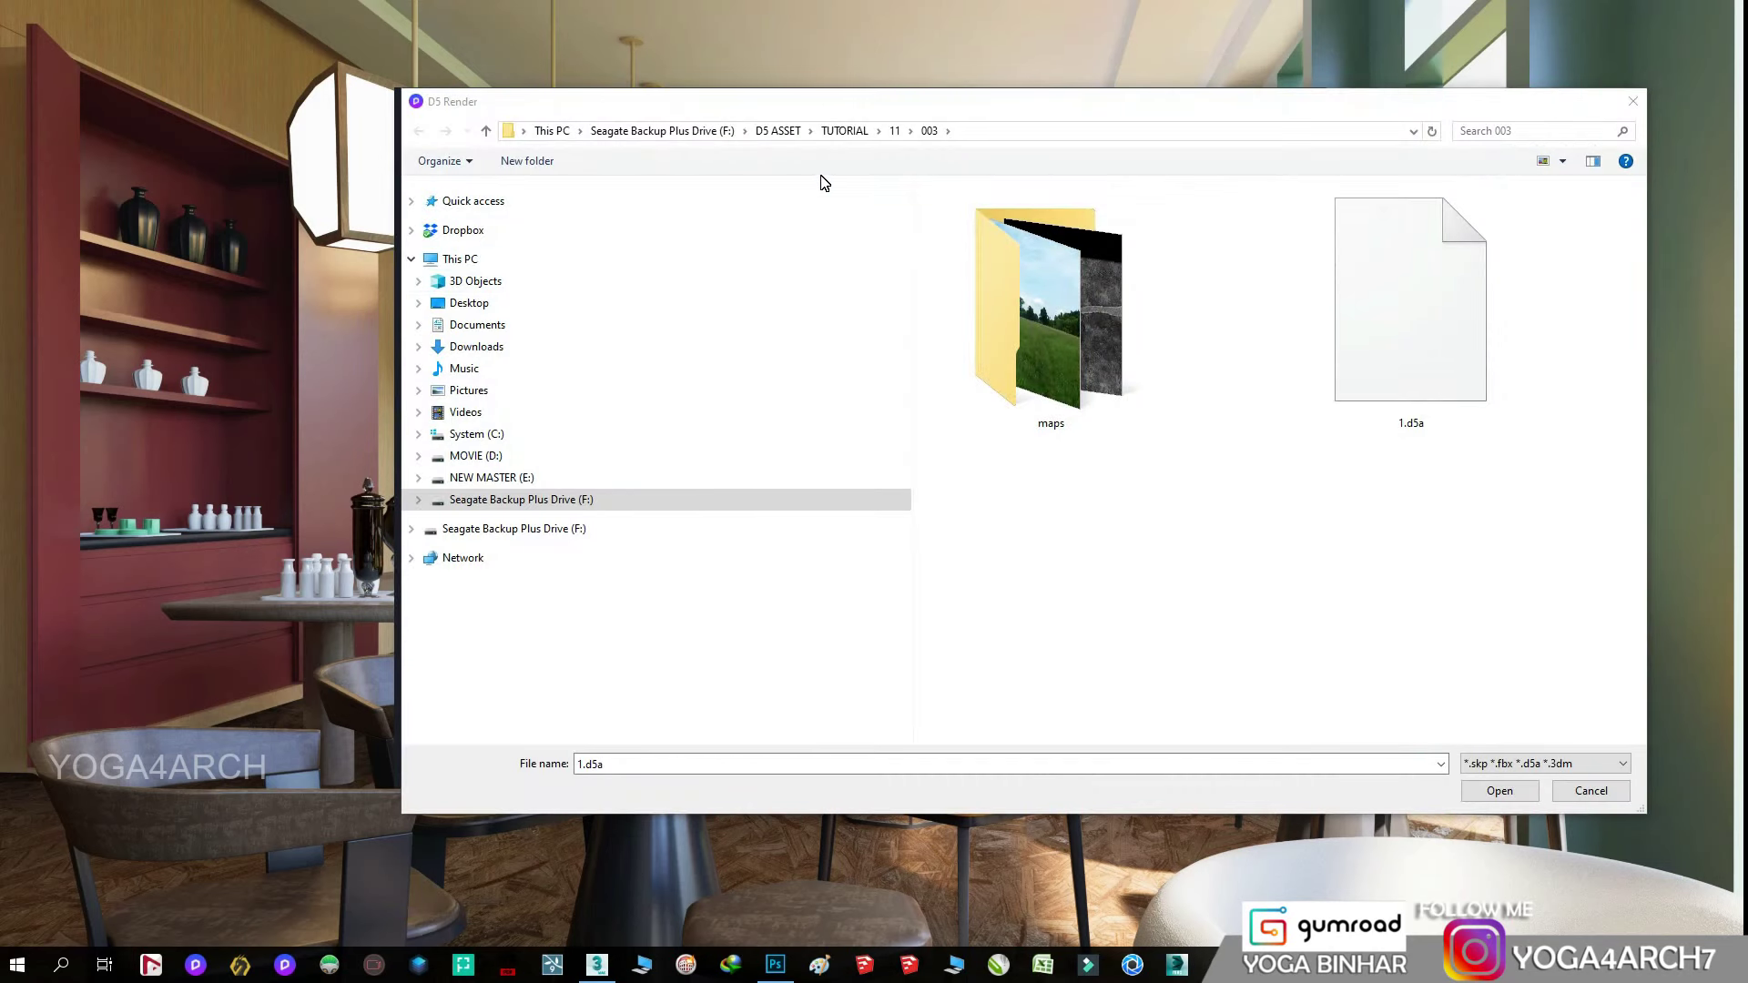
{"action": "left_click", "coordinate": [844, 133]}
{"action": "double_click", "coordinate": [1357, 569]}
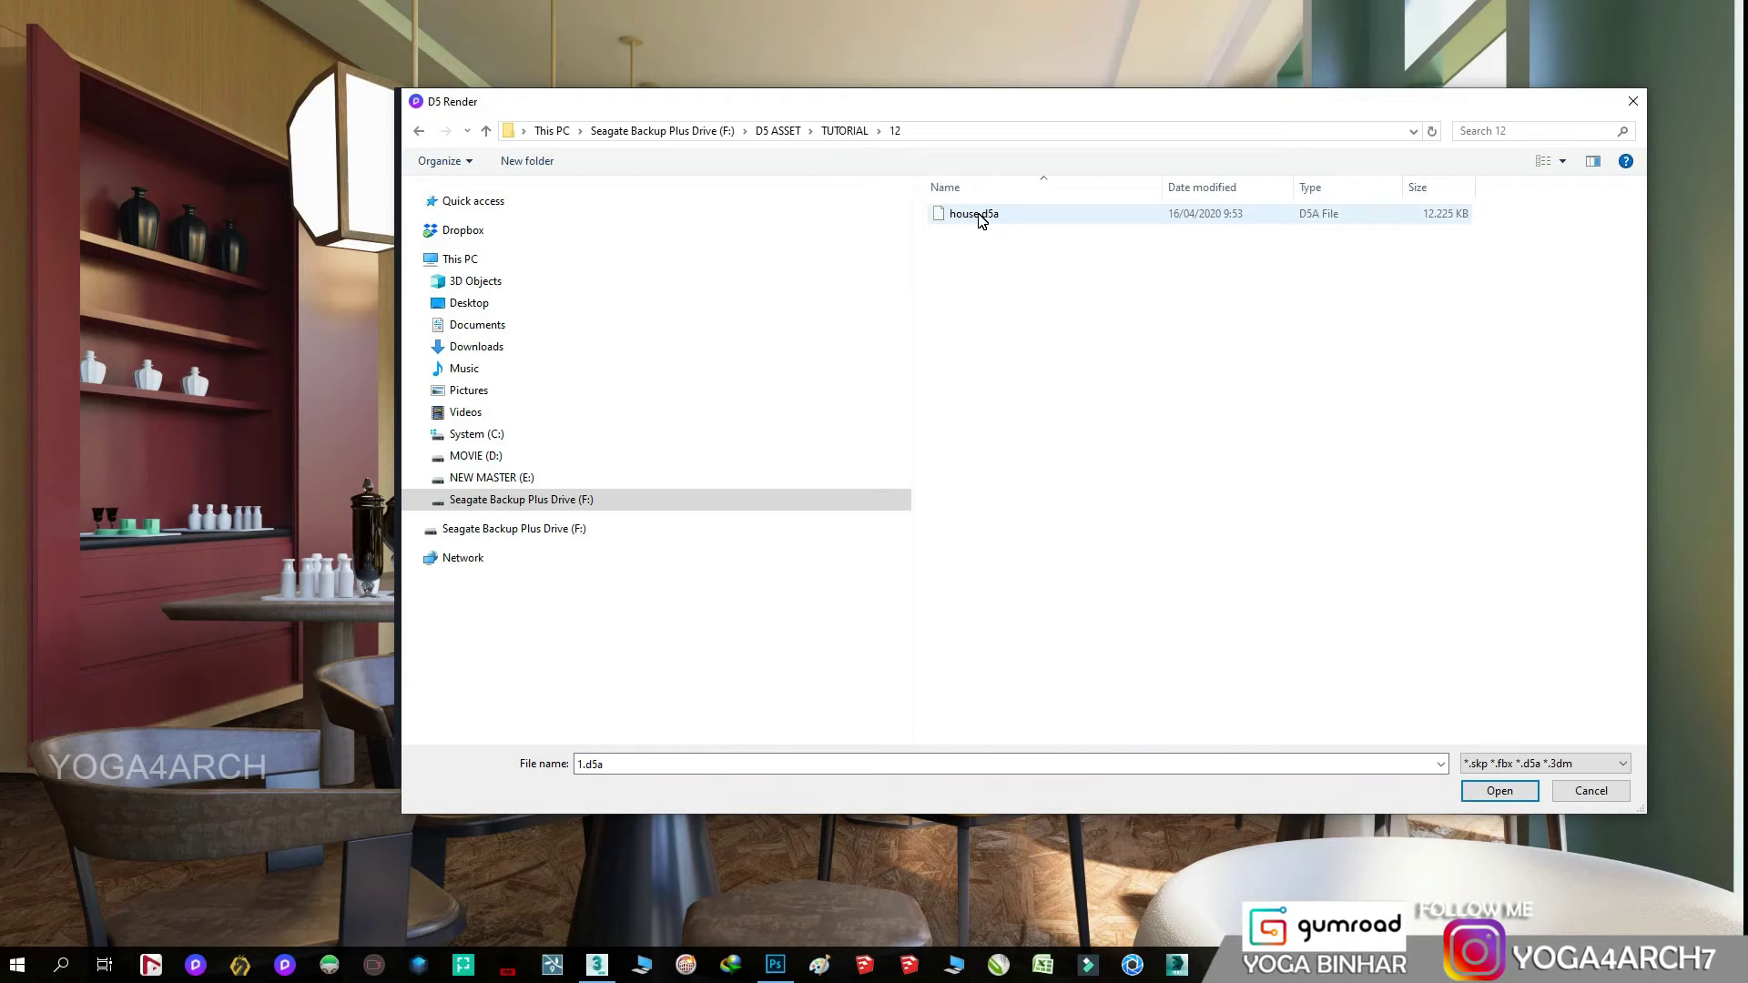
{"action": "double_click", "coordinate": [976, 215]}
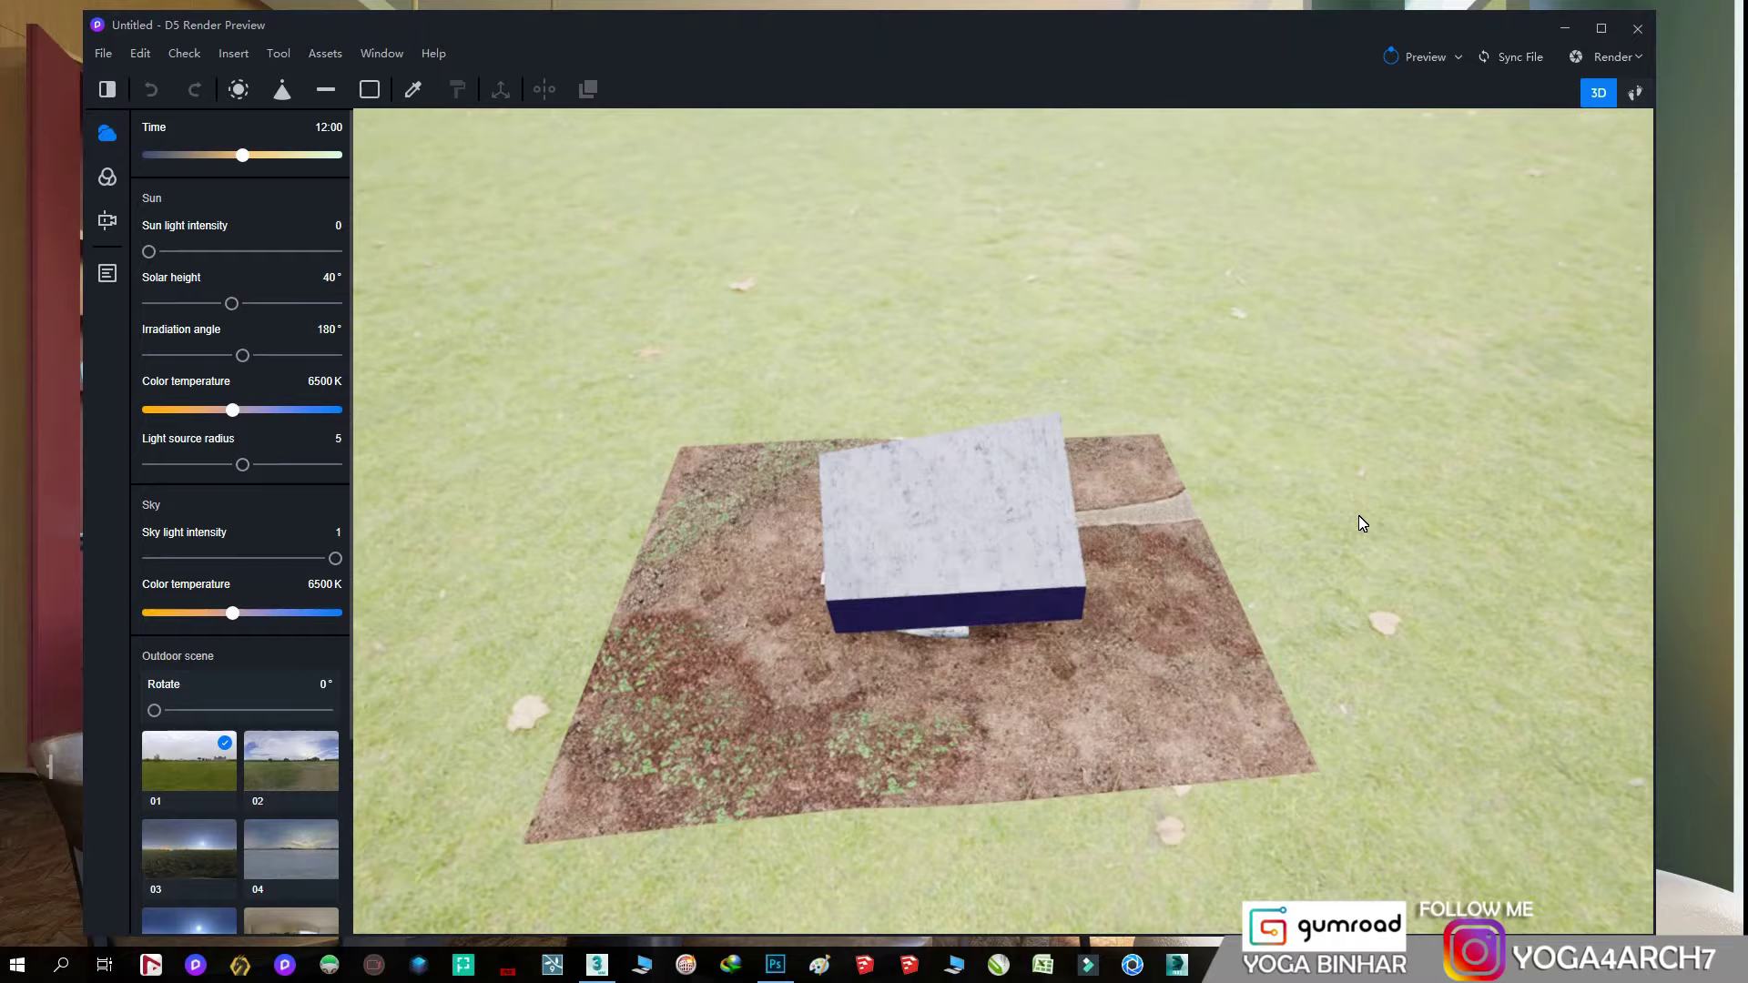
- Orbit and zoom to frame the house at eye level from the gravel path, showing balcony and stairs
{"action": "middle_click_drag", "start_coordinate": [1358, 515], "coordinate": [571, 546]}
{"action": "scroll", "coordinate": [916, 482], "scroll_direction": "up", "scroll_amount": 3}
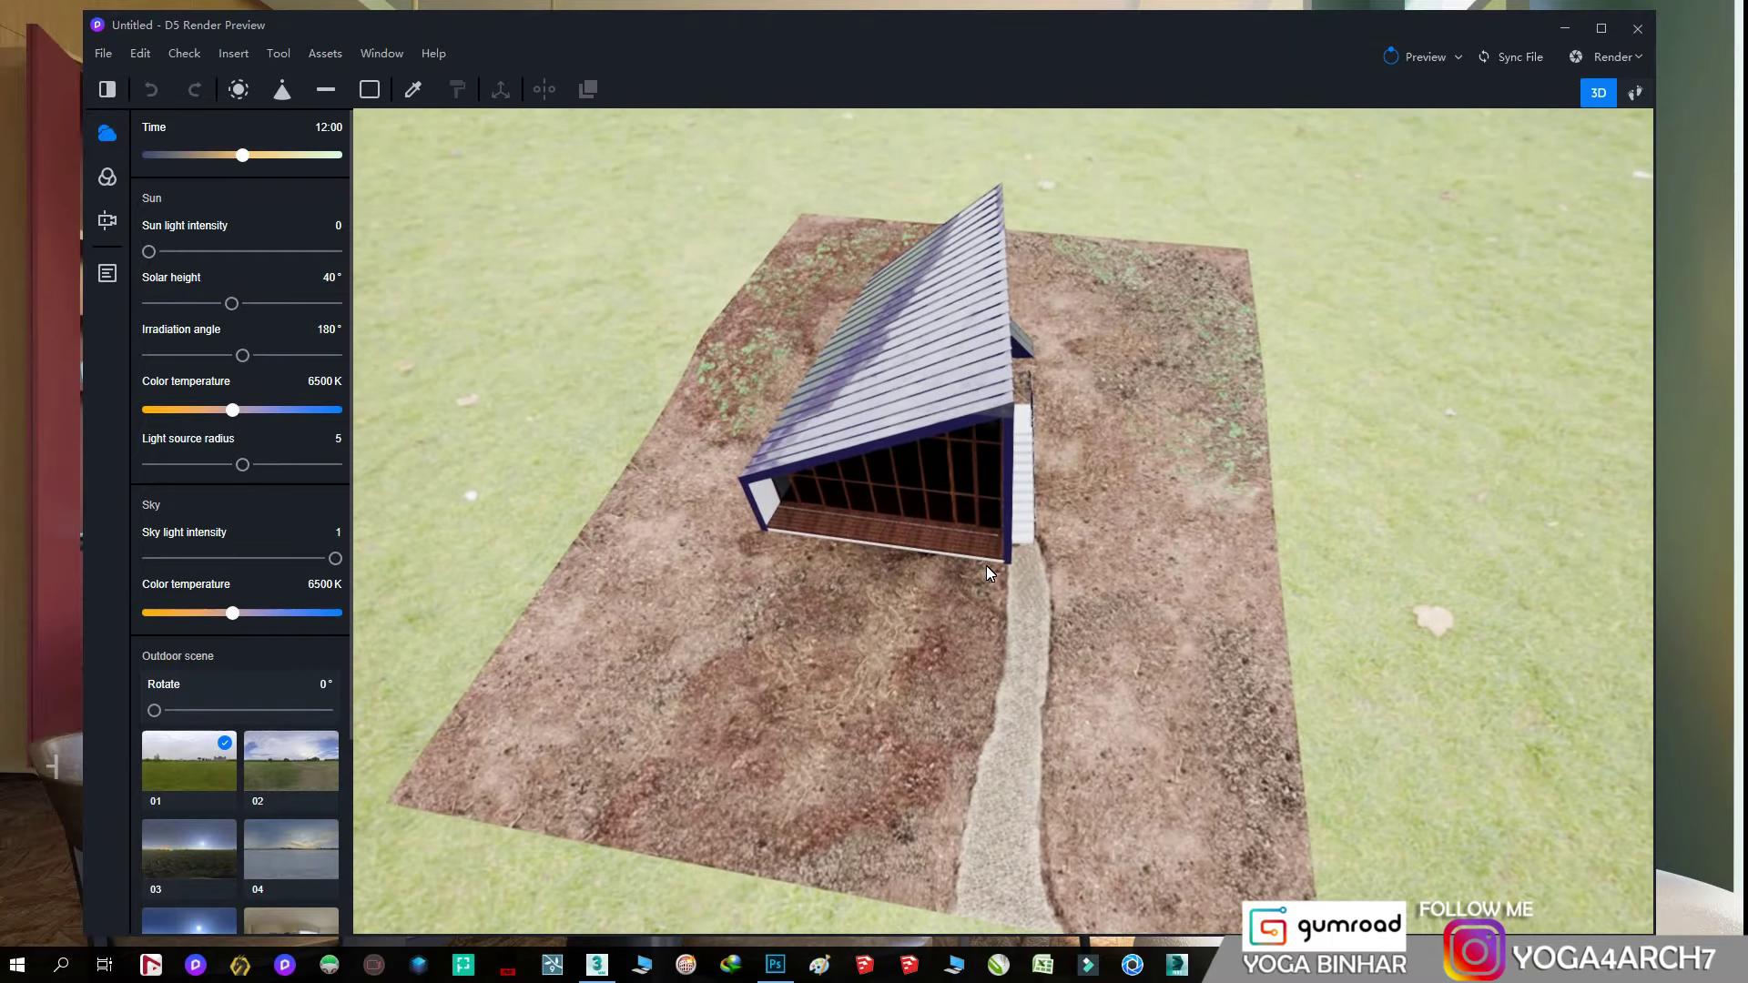
{"action": "scroll", "coordinate": [986, 566], "scroll_direction": "up", "scroll_amount": 5}
{"action": "scroll", "coordinate": [1014, 581], "scroll_direction": "up", "scroll_amount": 3}
{"action": "scroll", "coordinate": [916, 229], "scroll_direction": "down", "scroll_amount": 3}
{"action": "scroll", "coordinate": [915, 166], "scroll_direction": "down", "scroll_amount": 3}
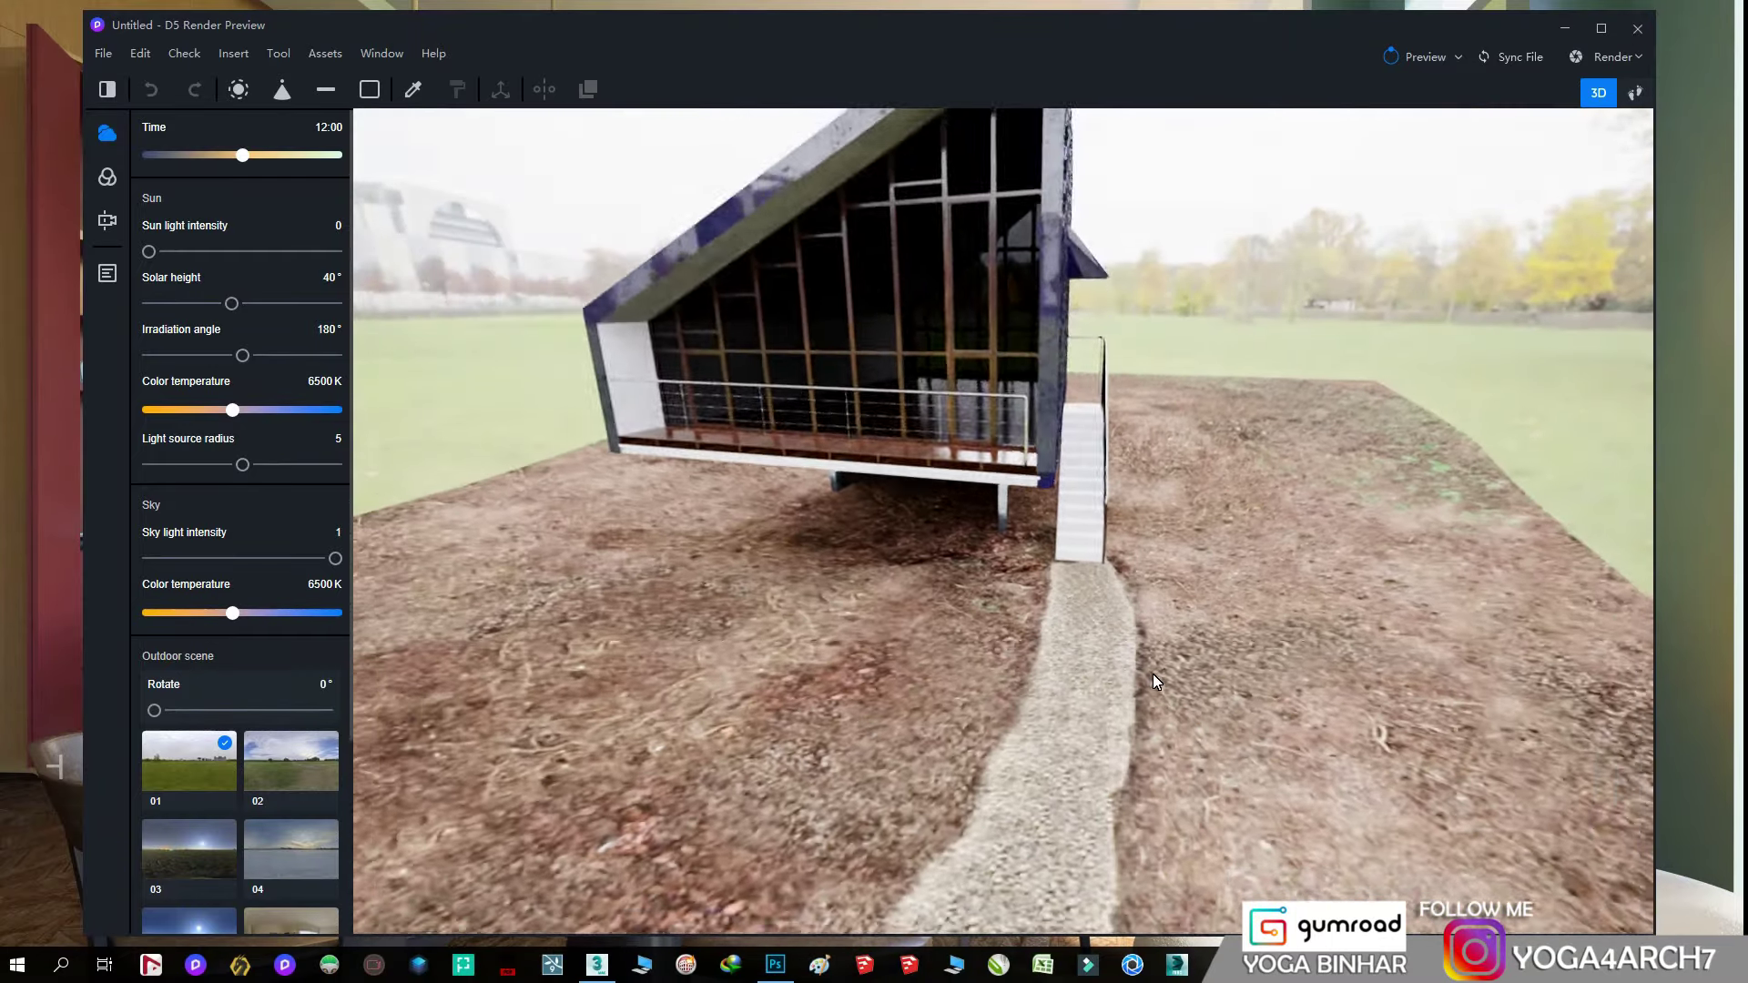
{"action": "scroll", "coordinate": [1153, 674], "scroll_direction": "down", "scroll_amount": 3}
{"action": "scroll", "coordinate": [1091, 521], "scroll_direction": "down", "scroll_amount": 2}
{"action": "scroll", "coordinate": [995, 414], "scroll_direction": "up", "scroll_amount": 2}
{"action": "scroll", "coordinate": [1073, 474], "scroll_direction": "up", "scroll_amount": 2}
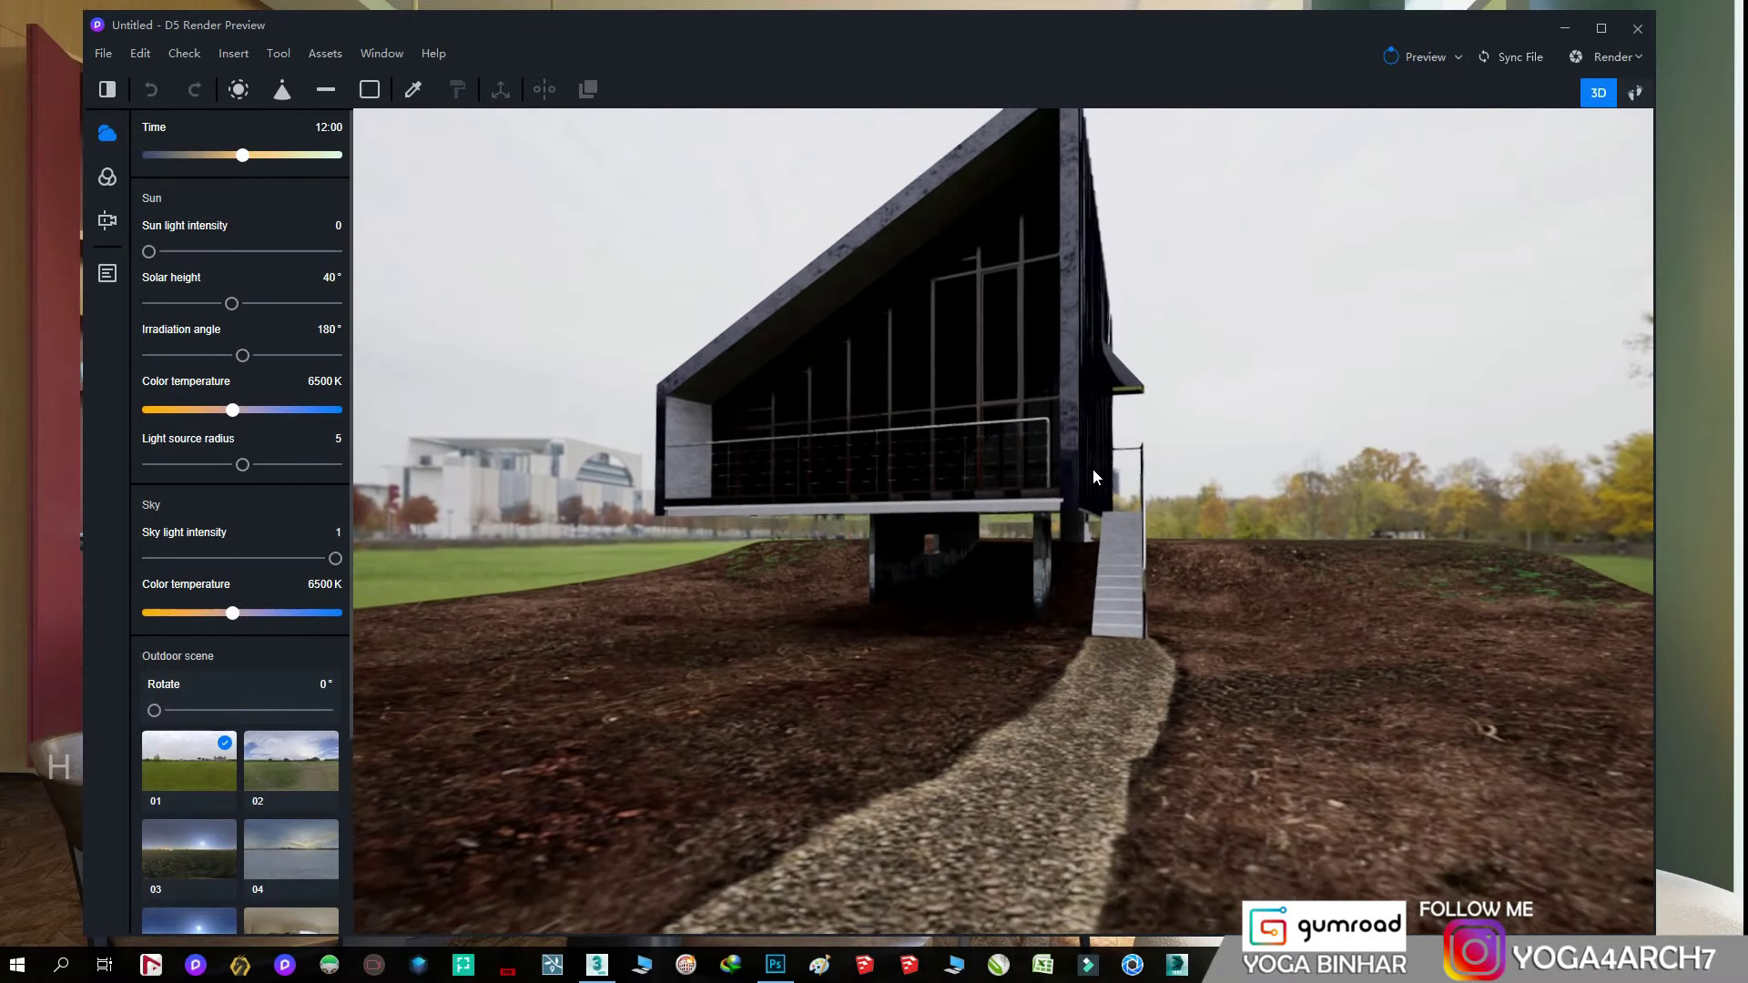
{"action": "scroll", "coordinate": [1054, 493], "scroll_direction": "up", "scroll_amount": 2}
{"action": "scroll", "coordinate": [1040, 485], "scroll_direction": "down", "scroll_amount": 2}
{"action": "scroll", "coordinate": [1292, 719], "scroll_direction": "down", "scroll_amount": 1}
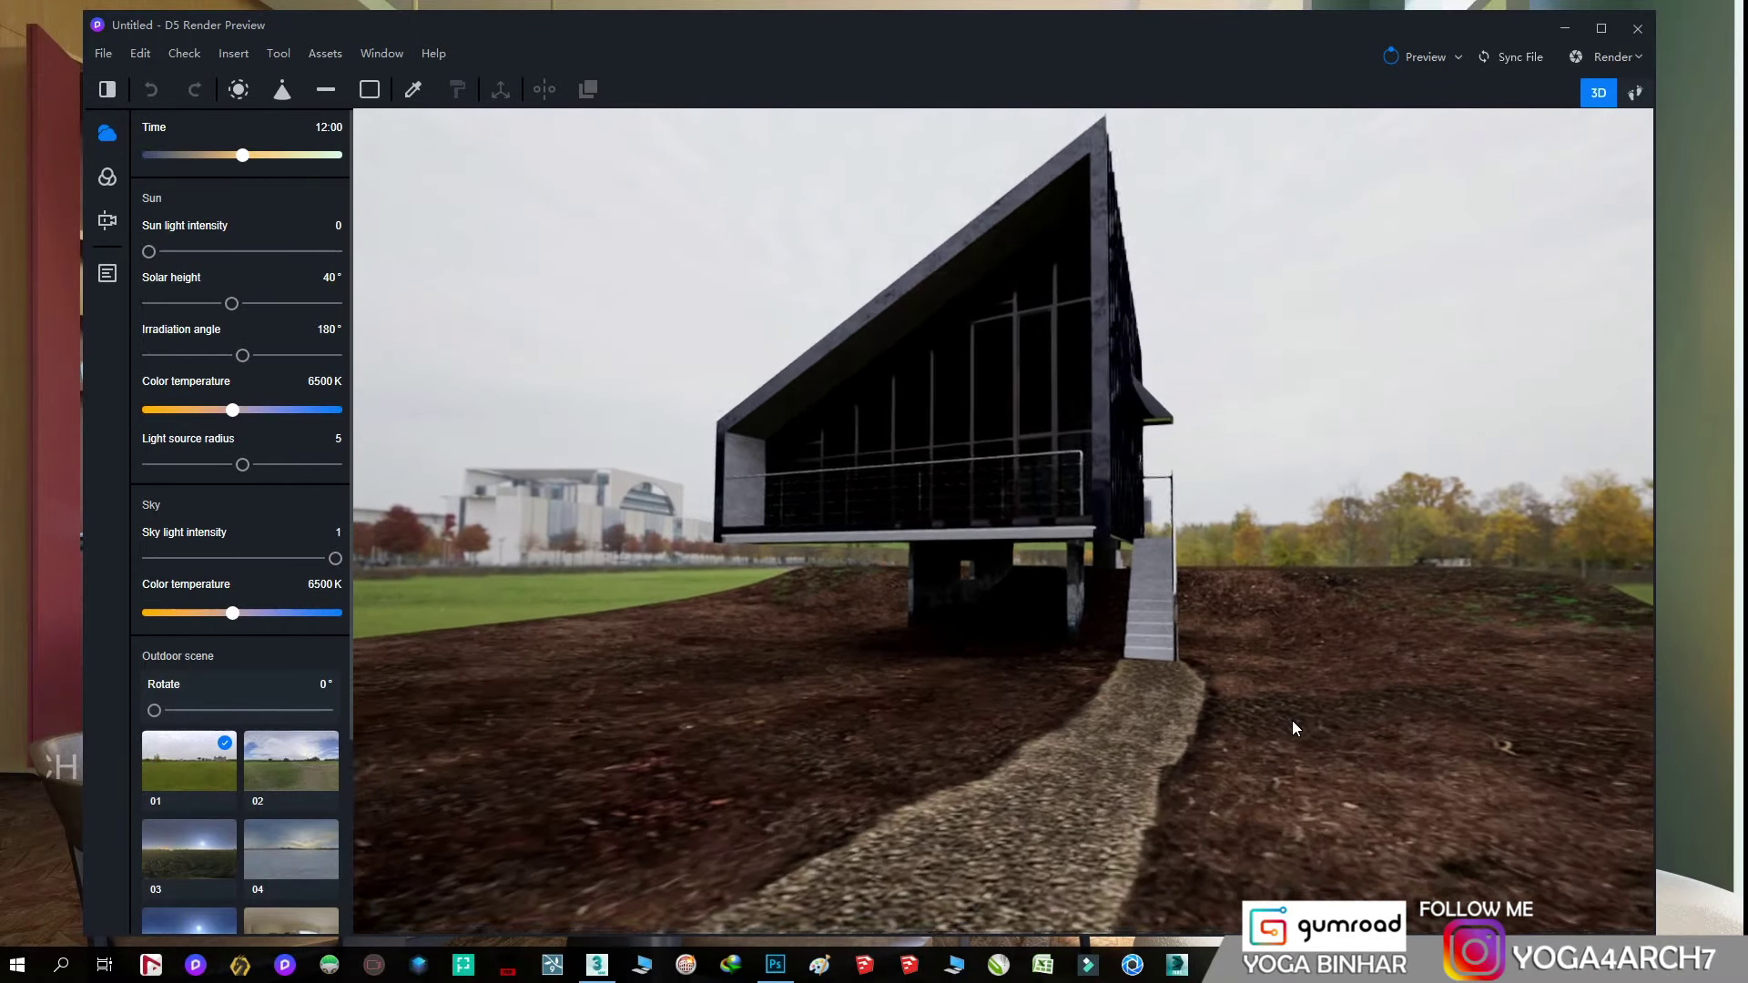
{"action": "scroll", "coordinate": [1227, 666], "scroll_direction": "down", "scroll_amount": 1}
{"action": "scroll", "coordinate": [976, 484], "scroll_direction": "up", "scroll_amount": 2}
{"action": "scroll", "coordinate": [976, 484], "scroll_direction": "up", "scroll_amount": 2}
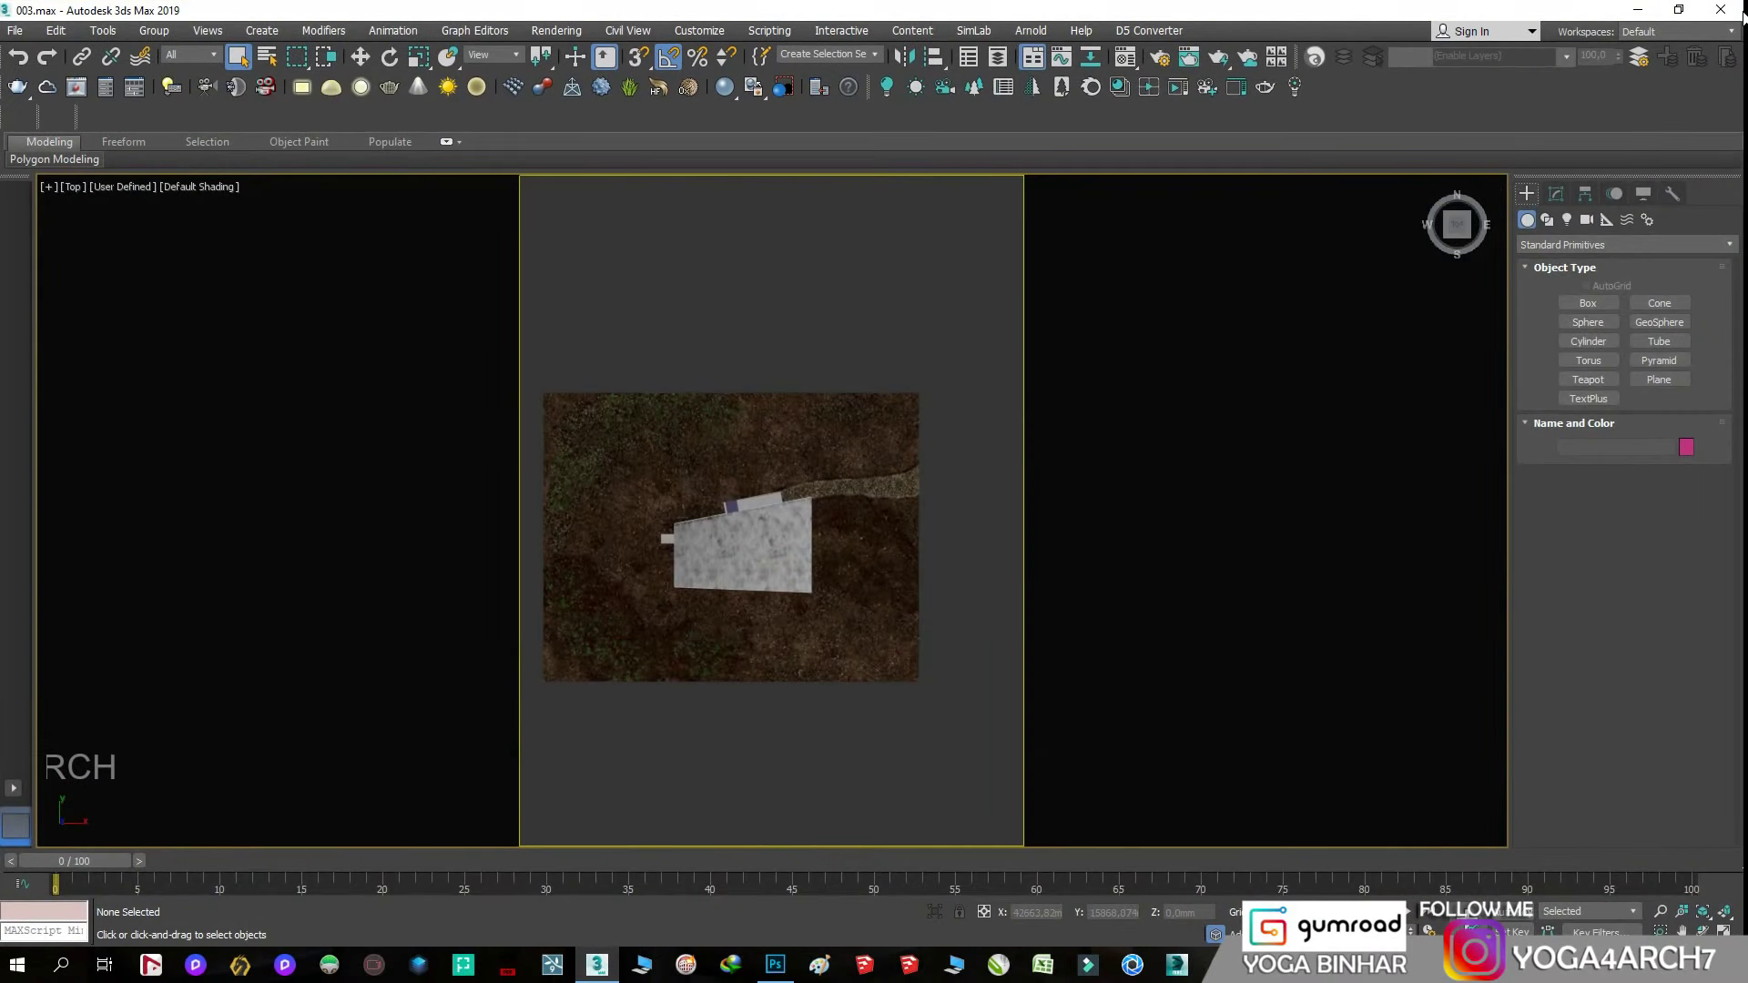
- Close 3ds Max without saving, zoom in, and save the close-up house view as Scene 1
{"action": "left_click", "coordinate": [1729, 9]}
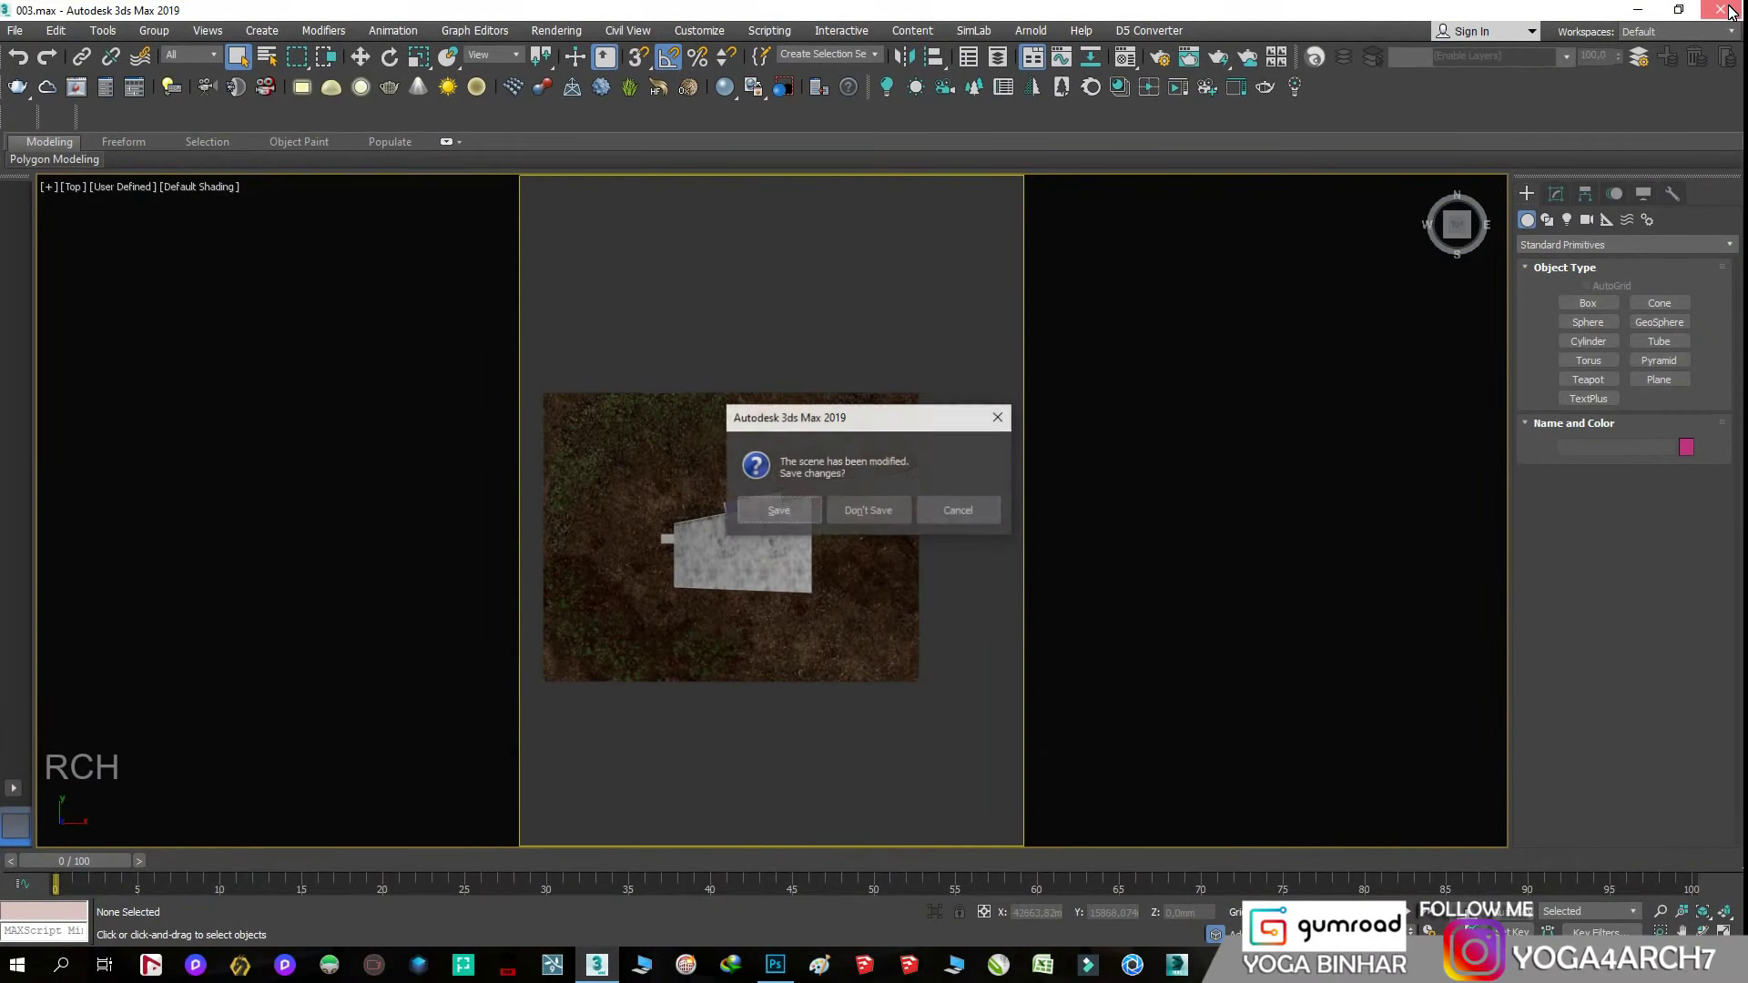
{"action": "left_click", "coordinate": [878, 510]}
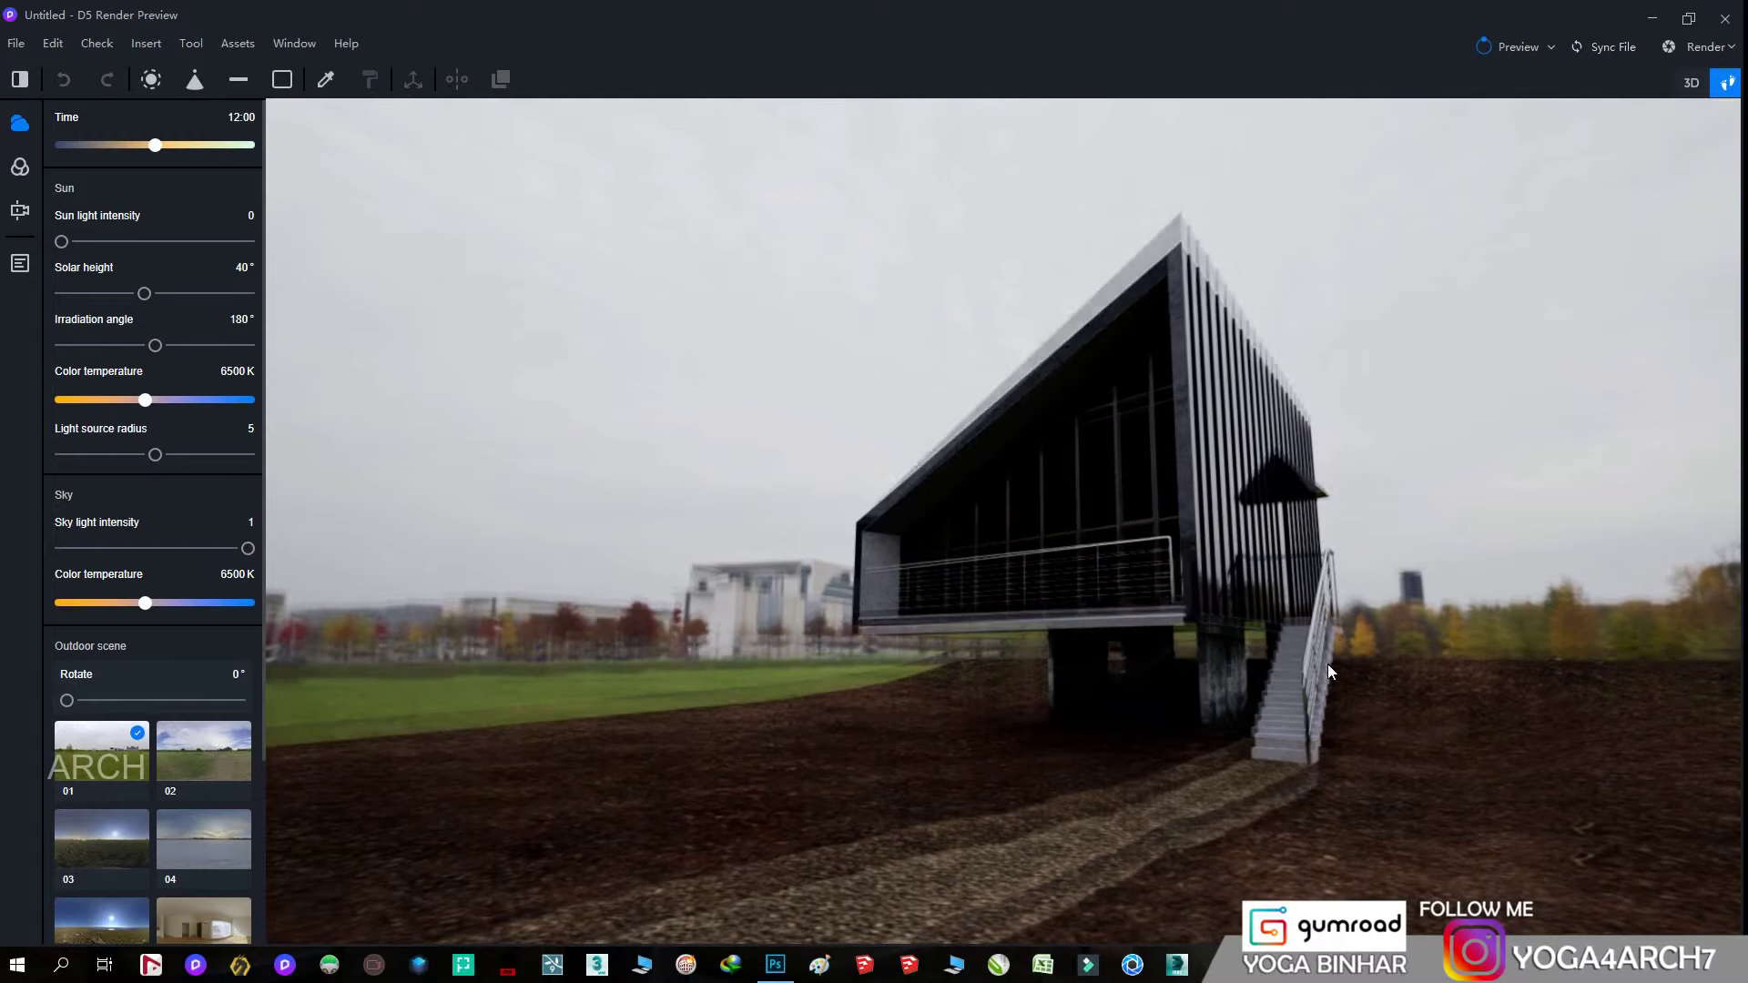
{"action": "scroll", "coordinate": [1320, 673], "scroll_direction": "up", "scroll_amount": 2}
{"action": "scroll", "coordinate": [1314, 685], "scroll_direction": "up", "scroll_amount": 2}
{"action": "scroll", "coordinate": [1321, 688], "scroll_direction": "up", "scroll_amount": 2}
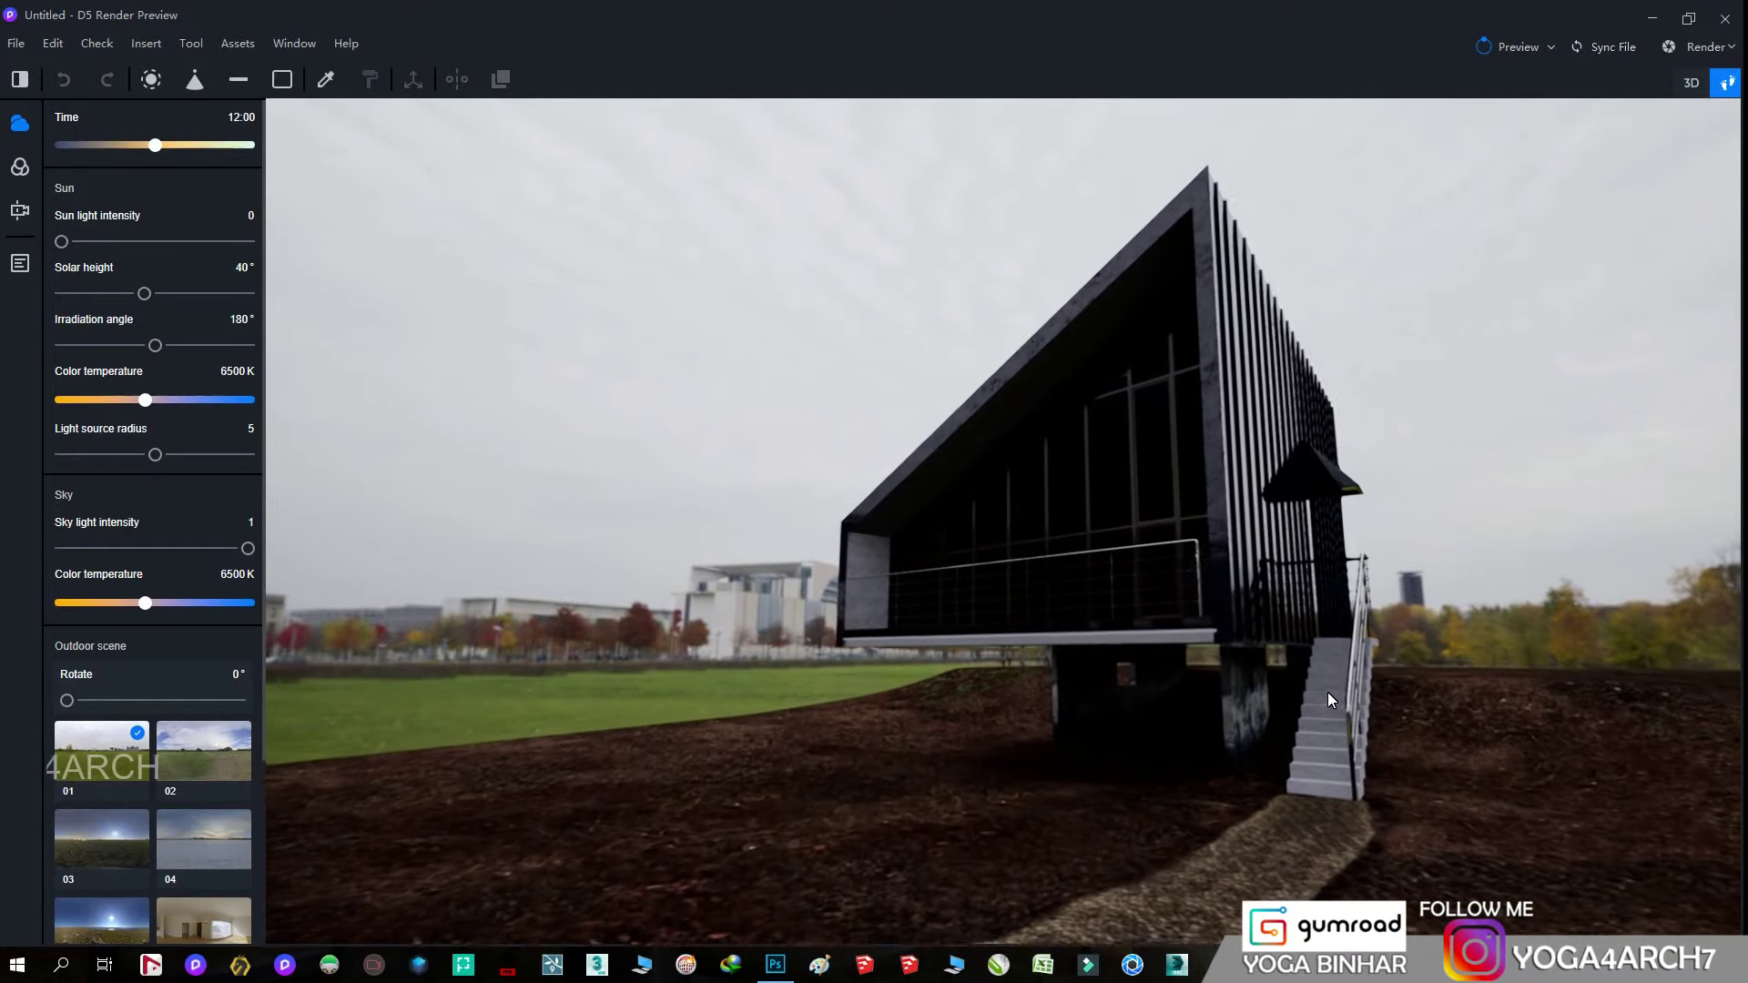
{"action": "scroll", "coordinate": [1475, 711], "scroll_direction": "up", "scroll_amount": 2}
{"action": "scroll", "coordinate": [1466, 706], "scroll_direction": "up", "scroll_amount": 2}
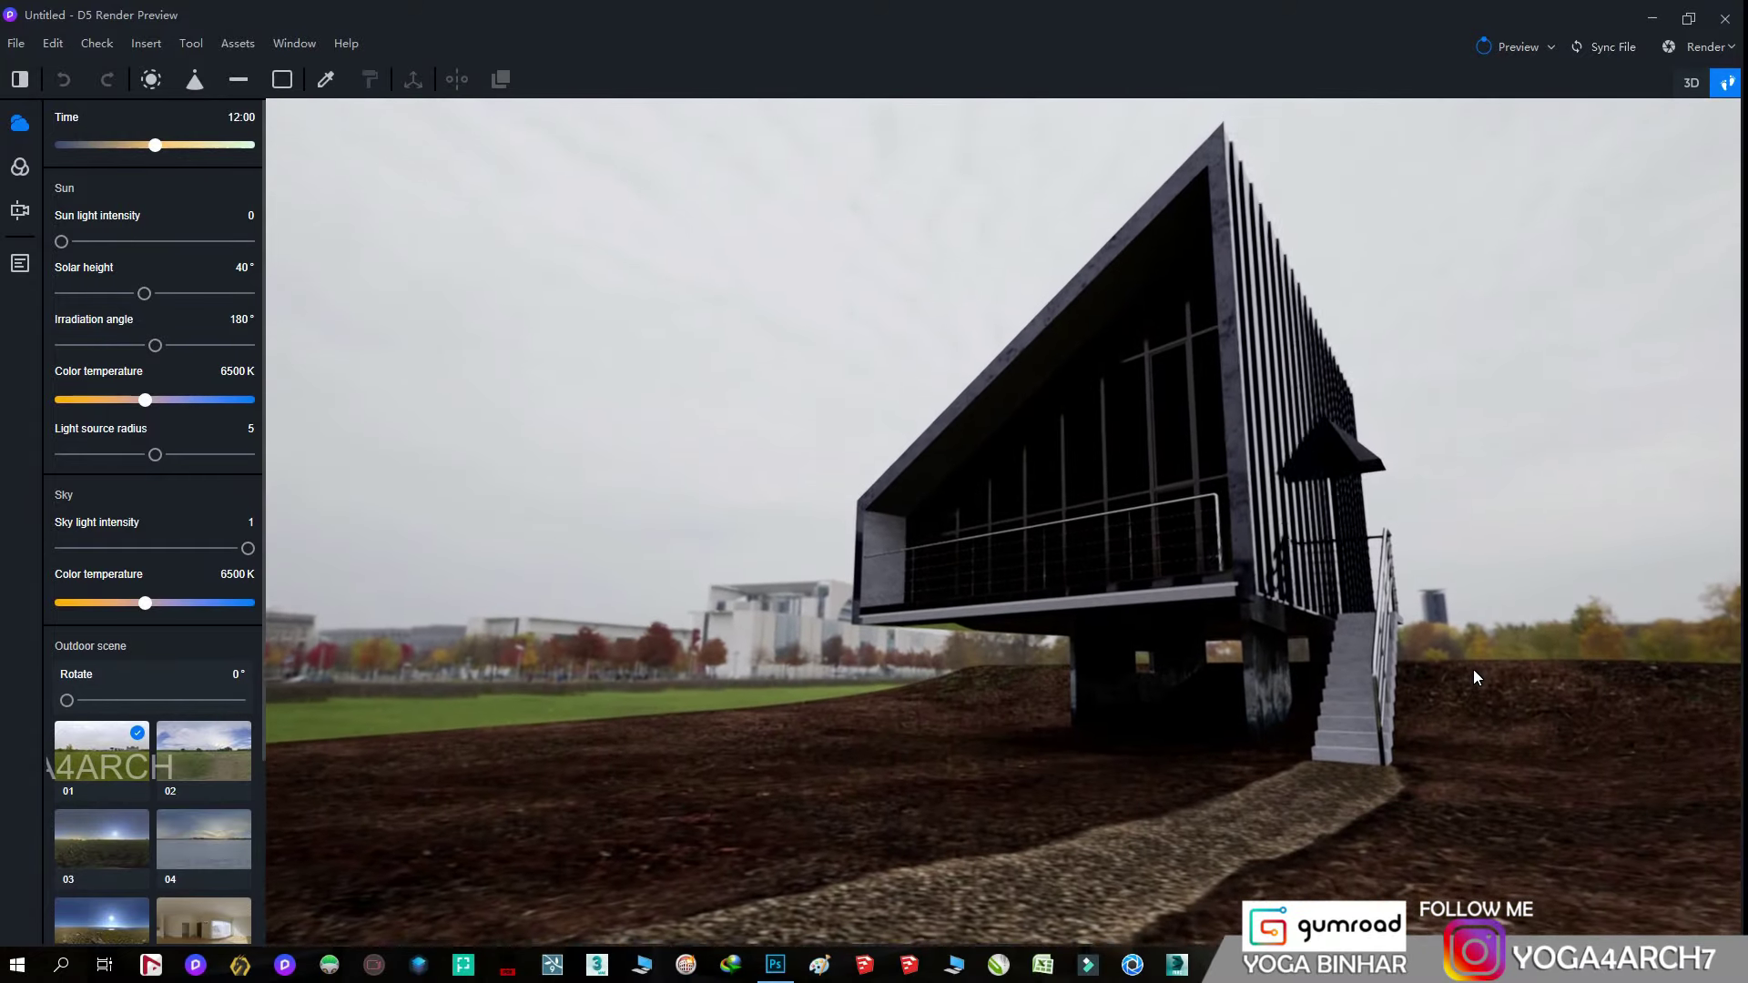
{"action": "scroll", "coordinate": [1473, 669], "scroll_direction": "up", "scroll_amount": 2}
{"action": "scroll", "coordinate": [1456, 641], "scroll_direction": "down", "scroll_amount": 2}
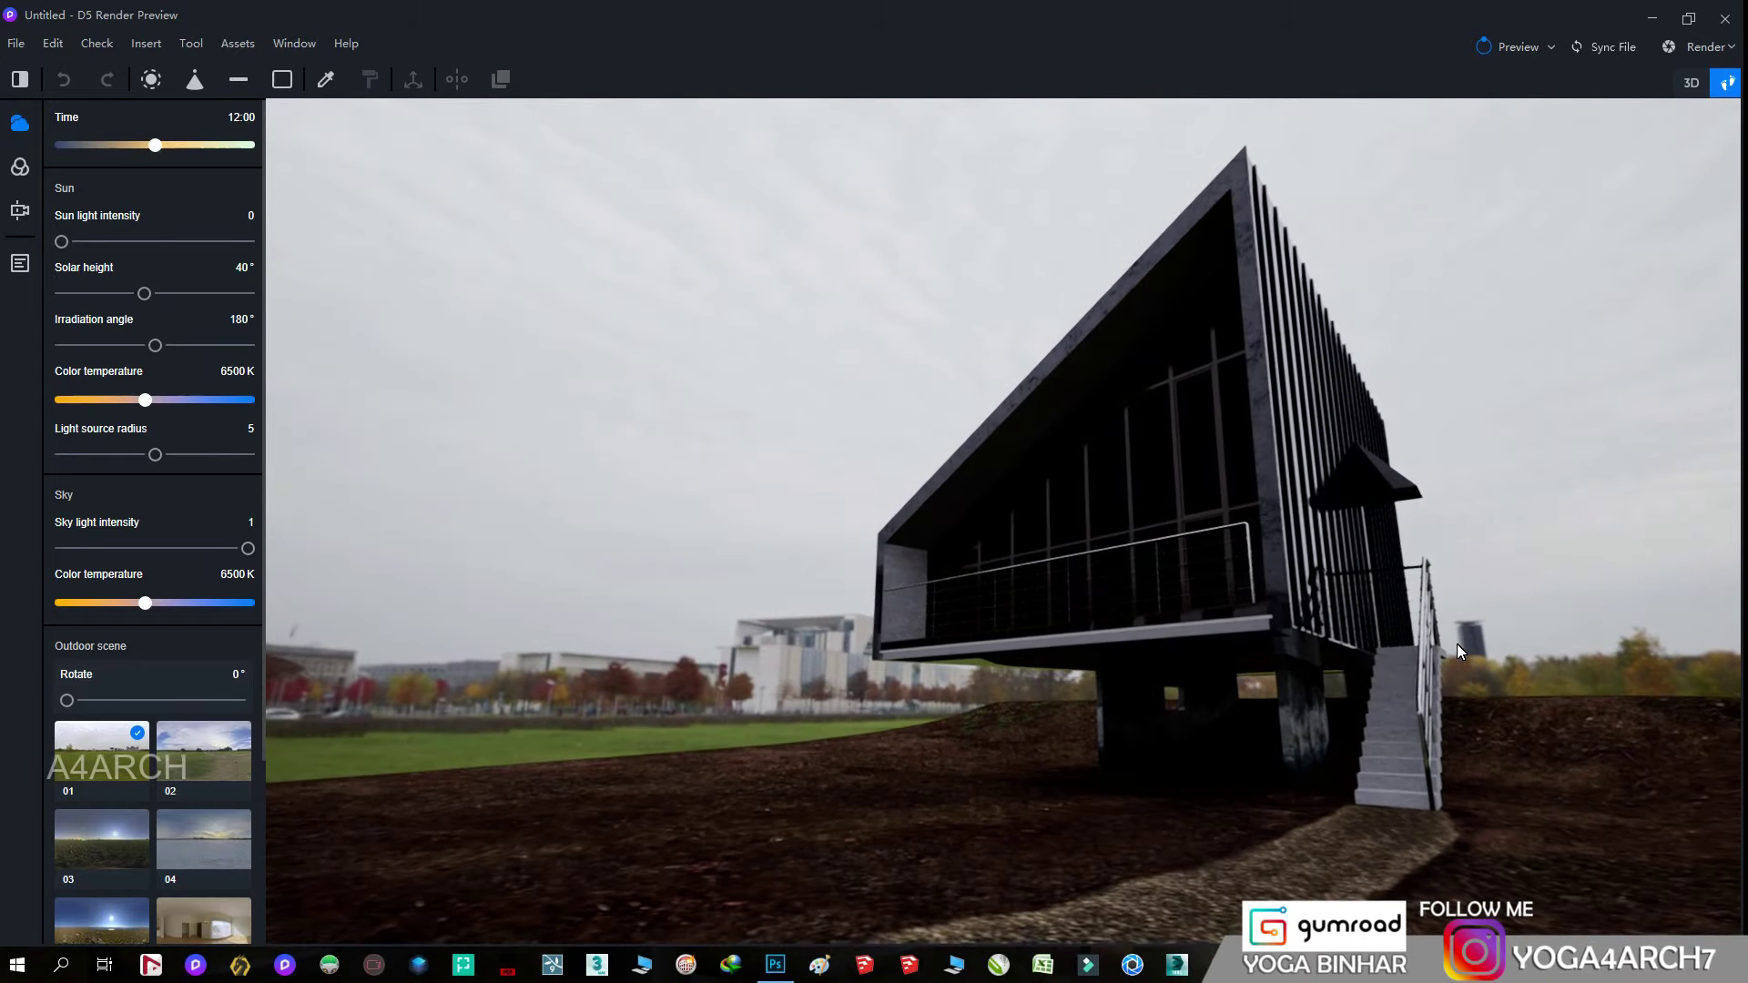
{"action": "left_click", "coordinate": [19, 264]}
{"action": "left_click", "coordinate": [246, 116]}
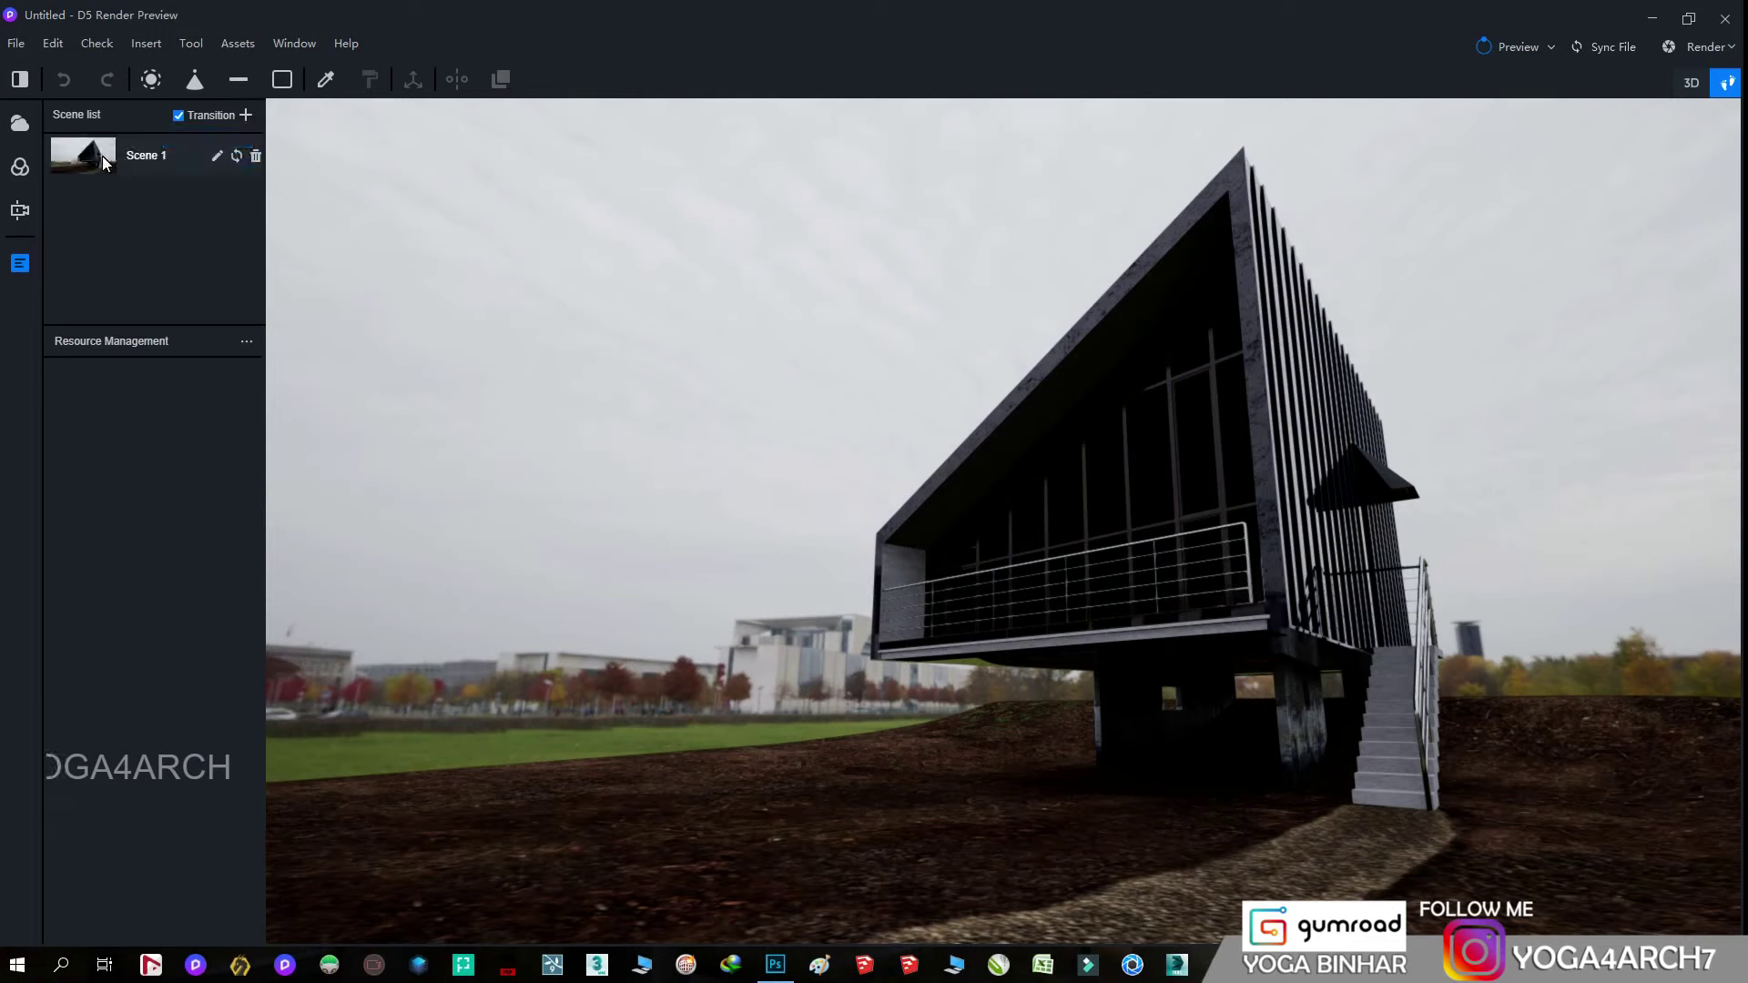
- Rotate the outdoor scene 01 backdrop to 69.7° so autumn trees stand behind the house
{"action": "left_click", "coordinate": [19, 122]}
{"action": "scroll", "coordinate": [172, 468], "scroll_direction": "down", "scroll_amount": 2}
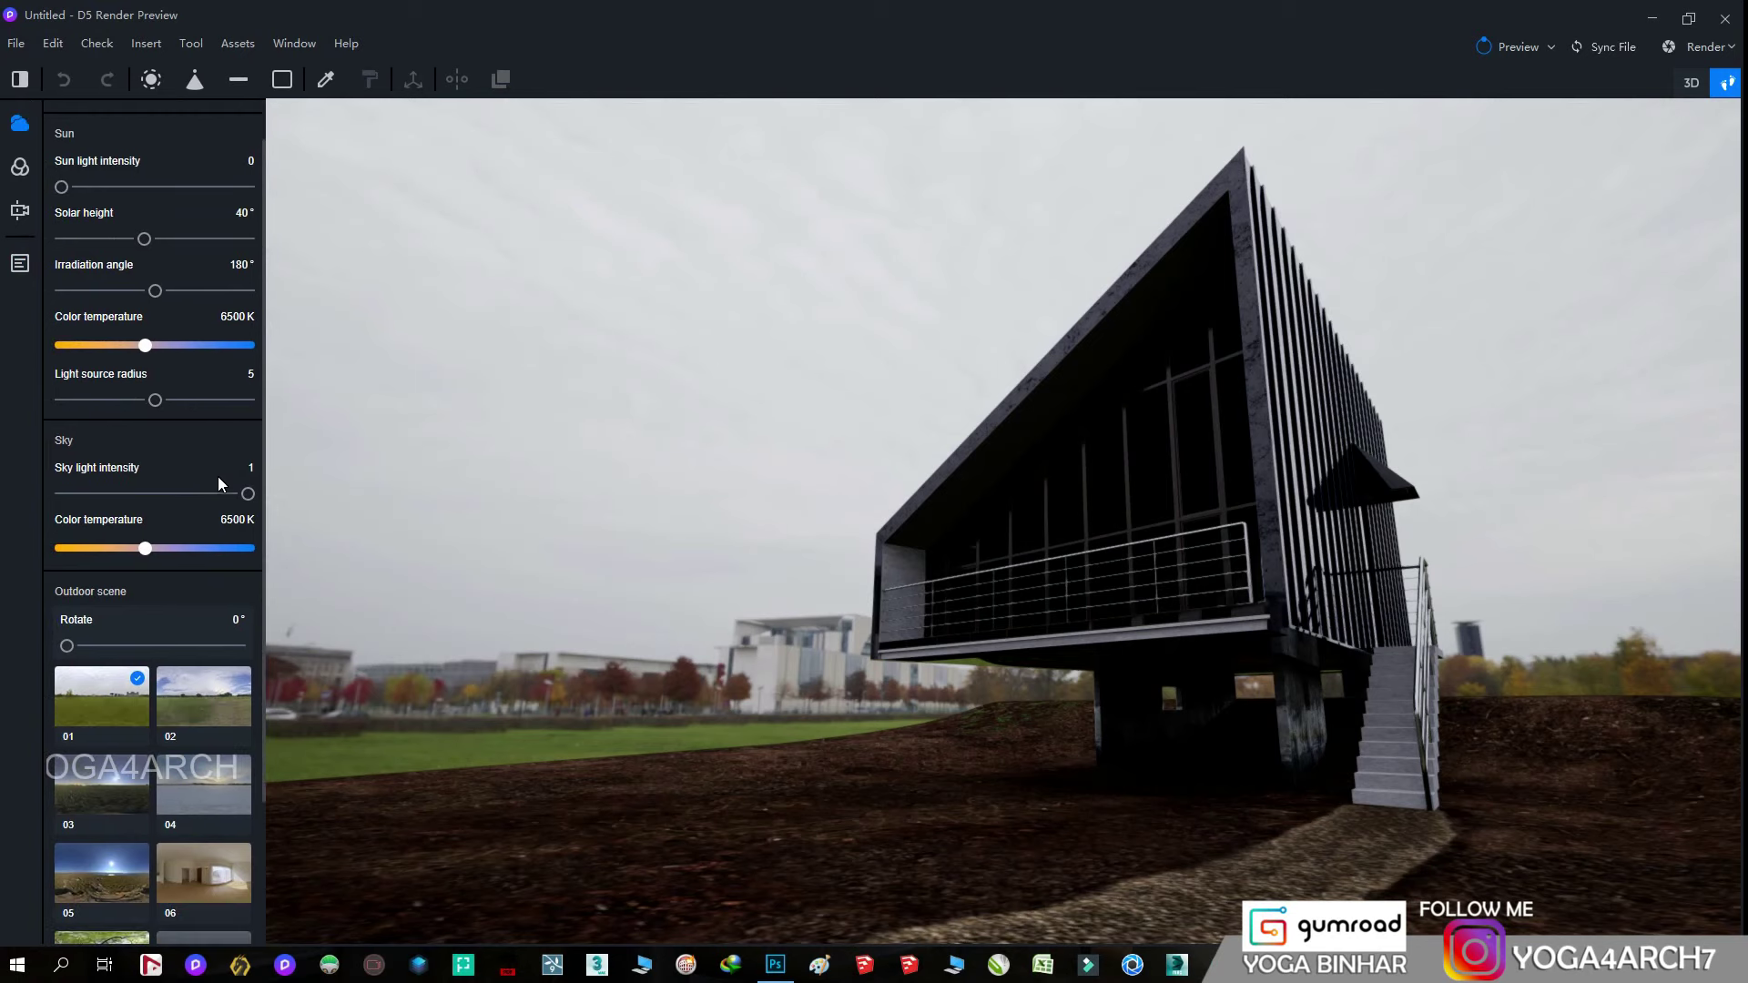
{"action": "scroll", "coordinate": [220, 481], "scroll_direction": "down", "scroll_amount": 1}
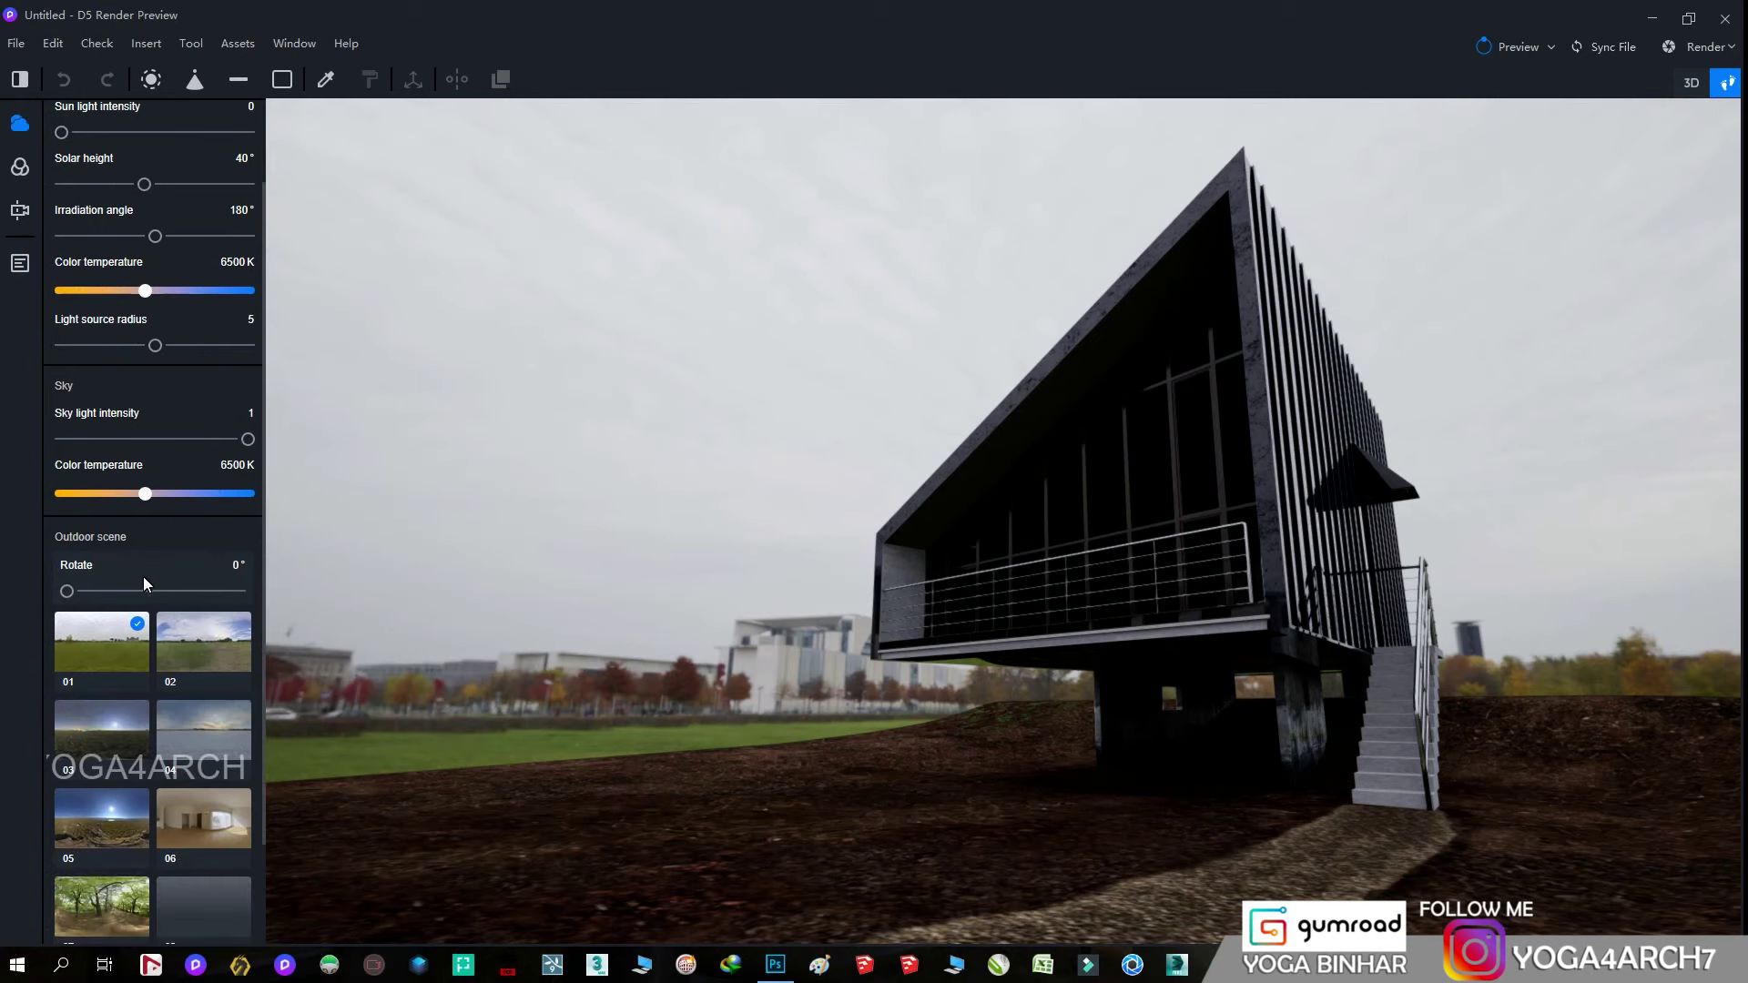
{"action": "left_click_drag", "start_coordinate": [73, 591], "coordinate": [112, 592]}
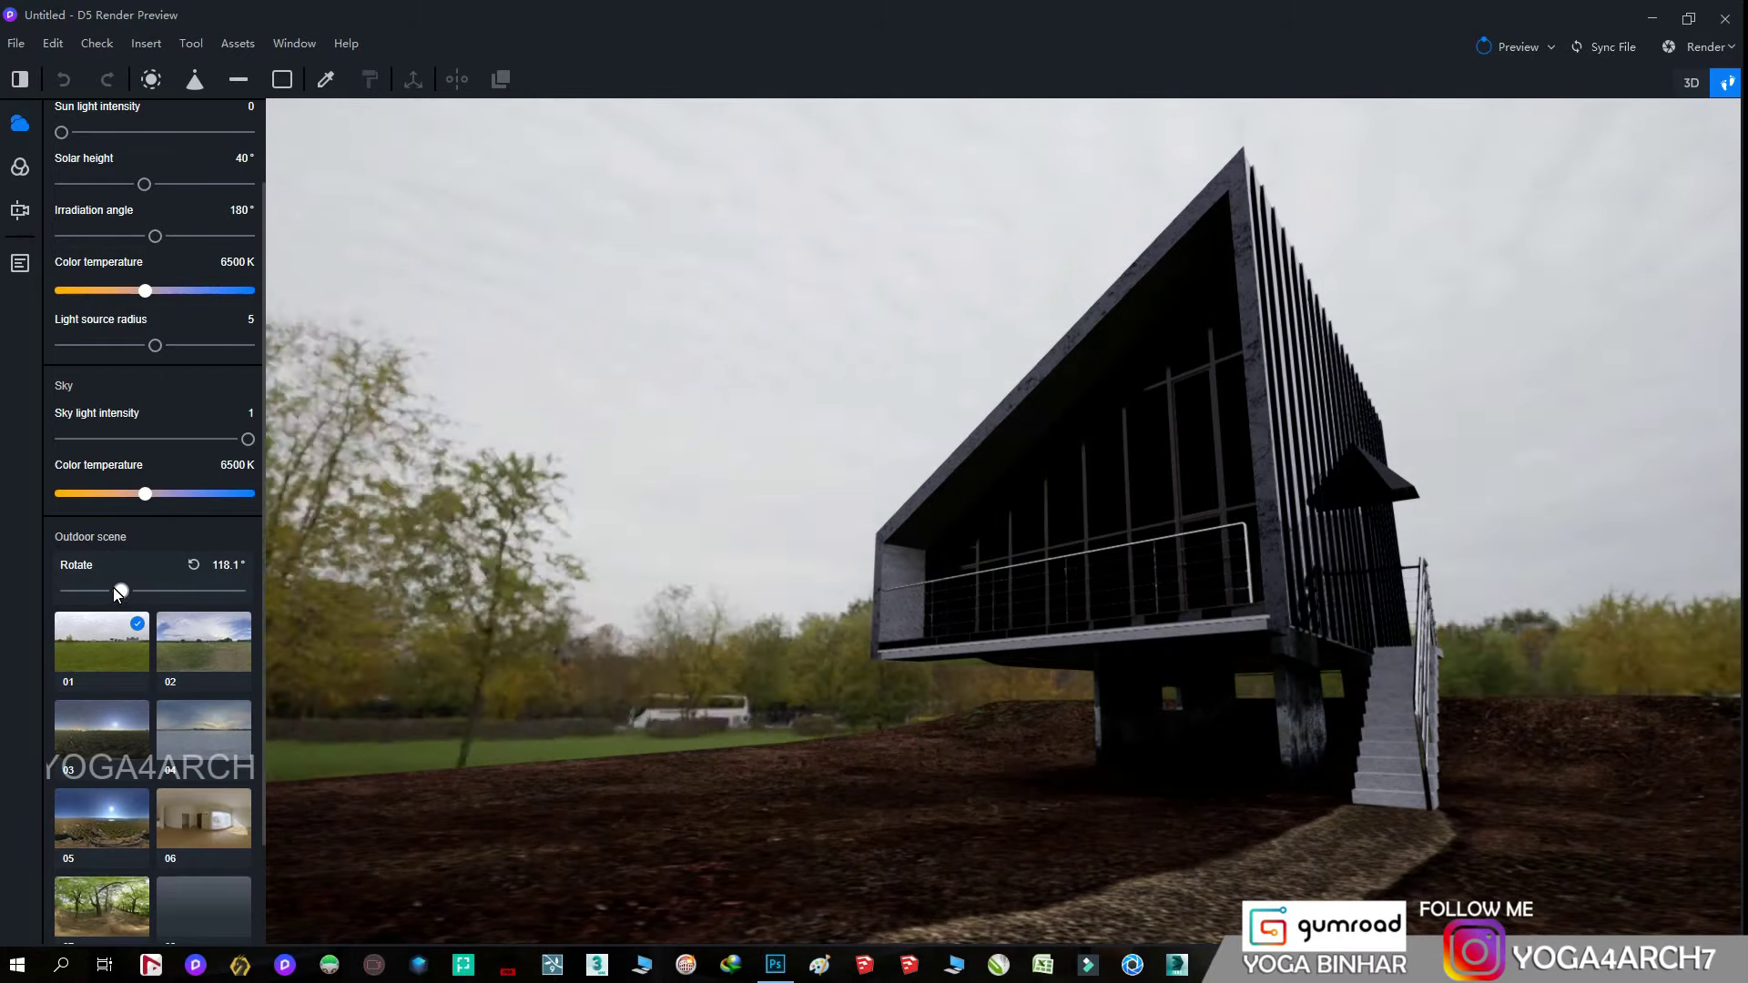
{"action": "mouse_move", "coordinate": [112, 592]}
{"action": "left_mouse_down"}
{"action": "mouse_move", "coordinate": [91, 590]}
{"action": "mouse_move", "coordinate": [116, 590]}
{"action": "left_mouse_up"}
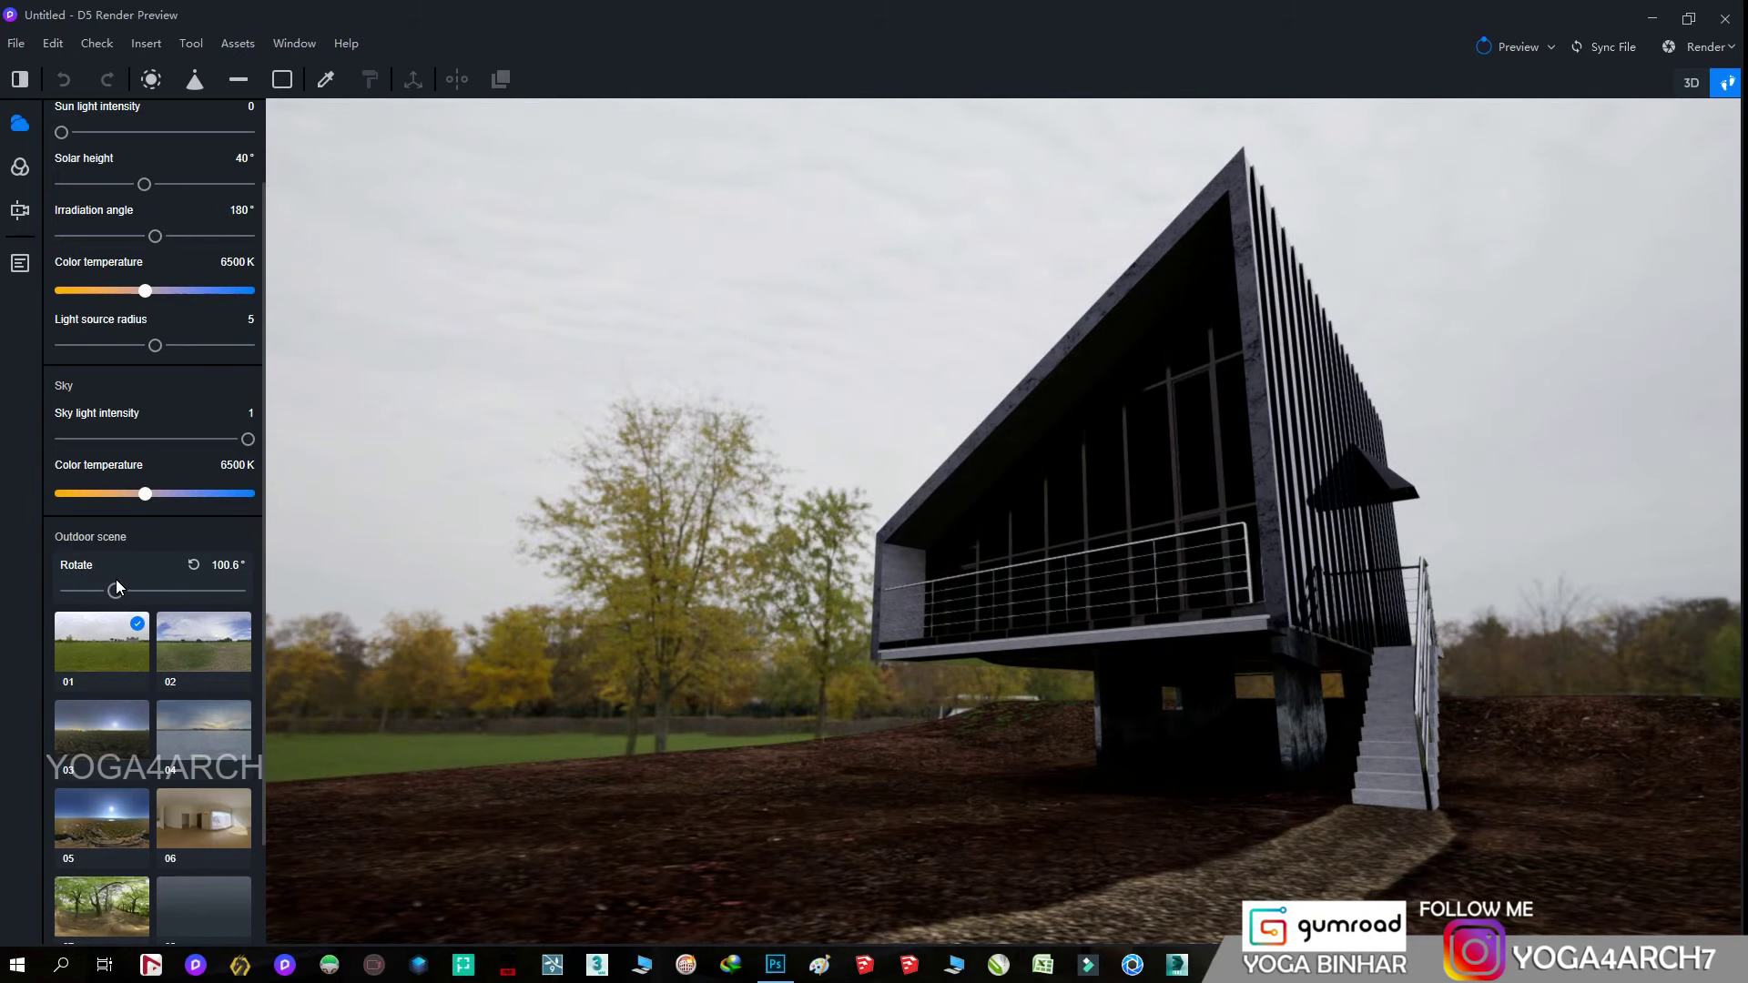
{"action": "left_click_drag", "start_coordinate": [117, 580], "coordinate": [101, 574]}
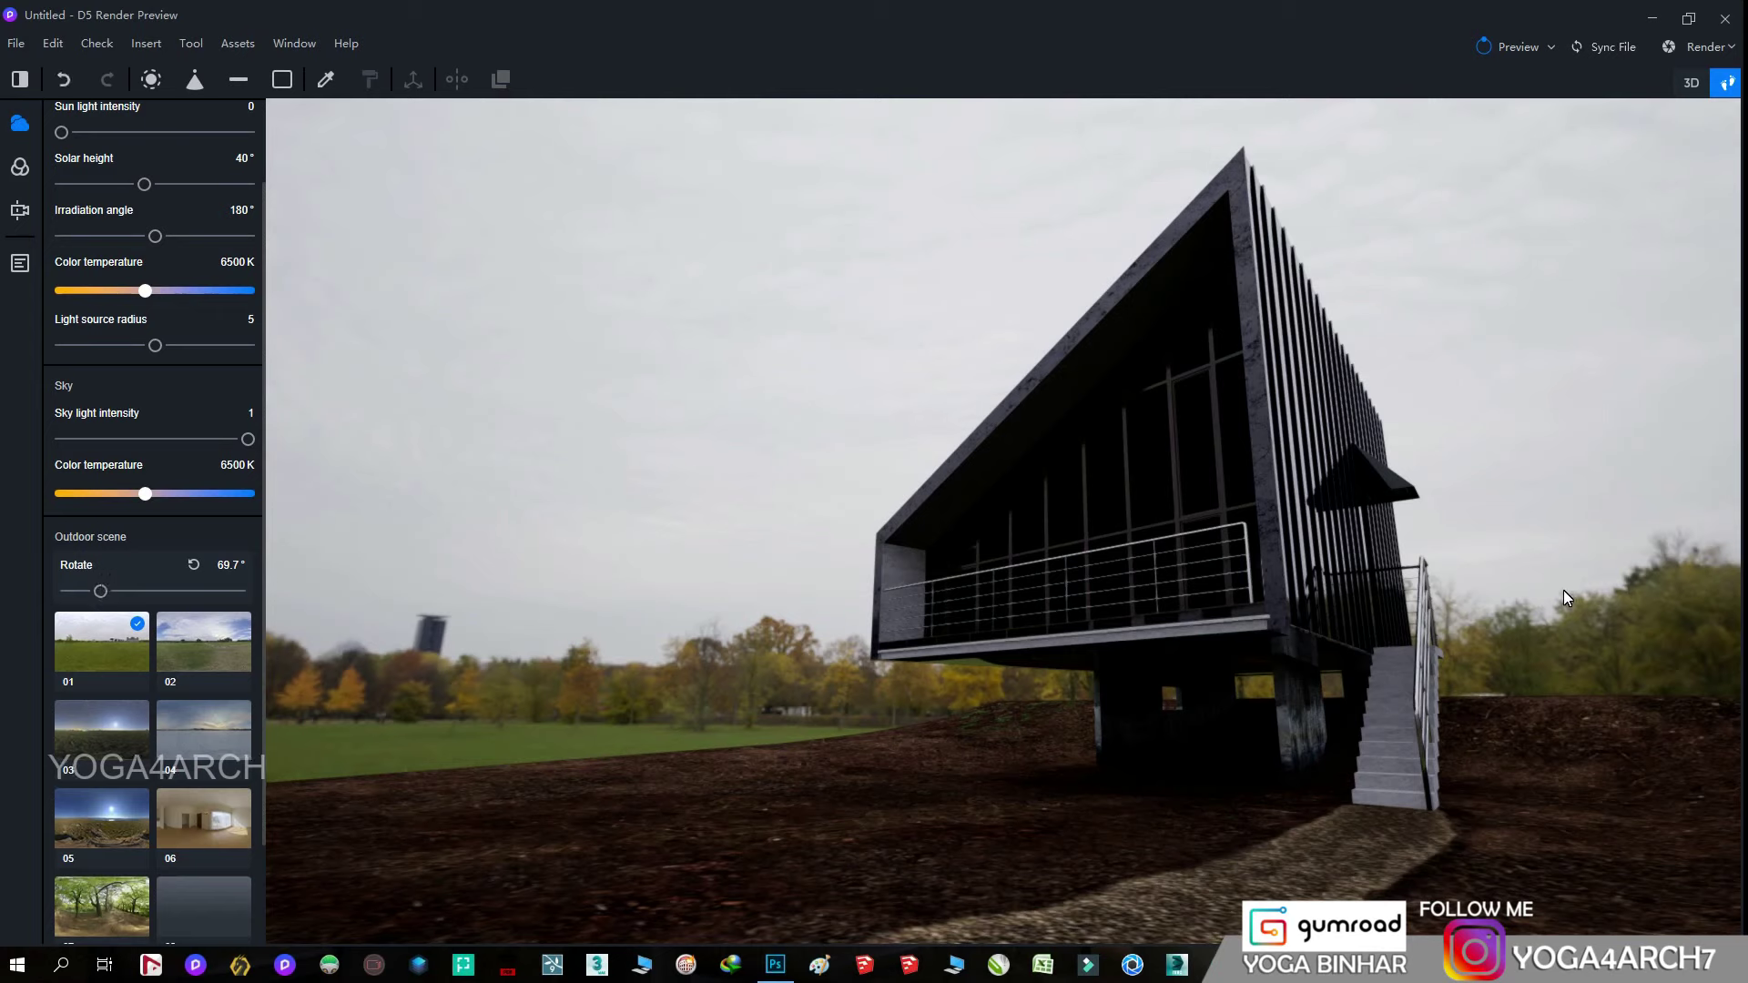
{"action": "left_click", "coordinate": [18, 166]}
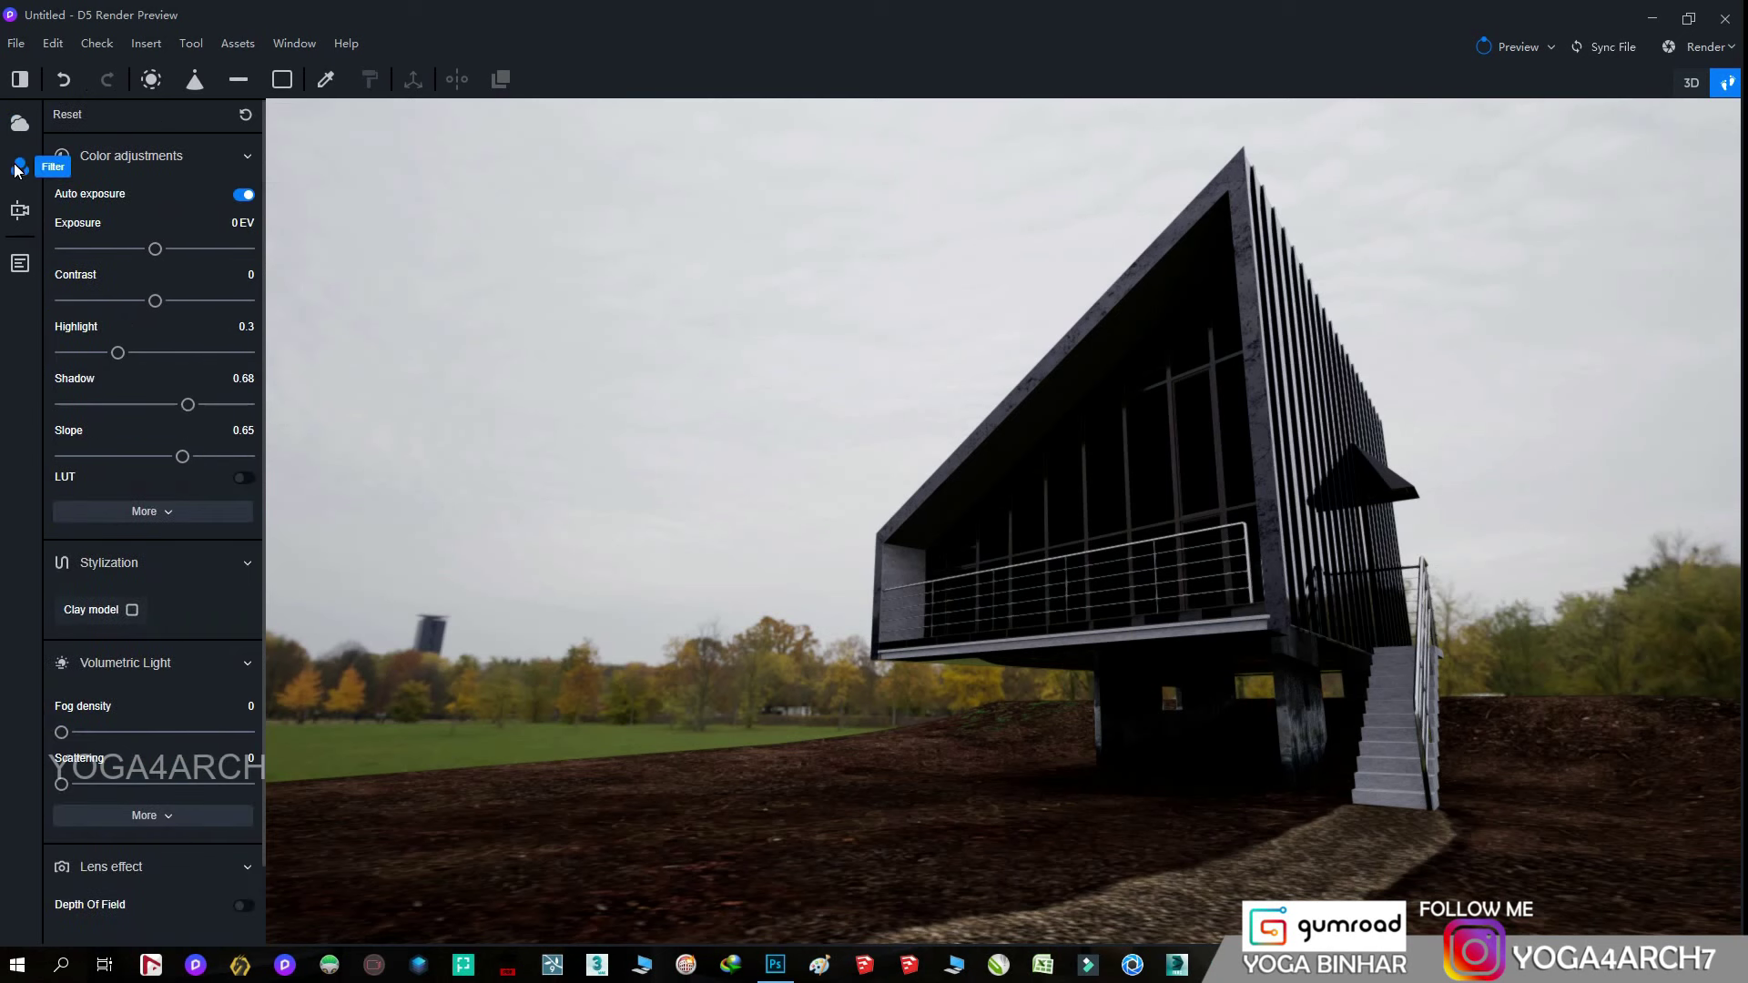
- Turn off auto exposure, set exposure to -0.02 EV, and select the window glass material
{"action": "left_click", "coordinate": [244, 195]}
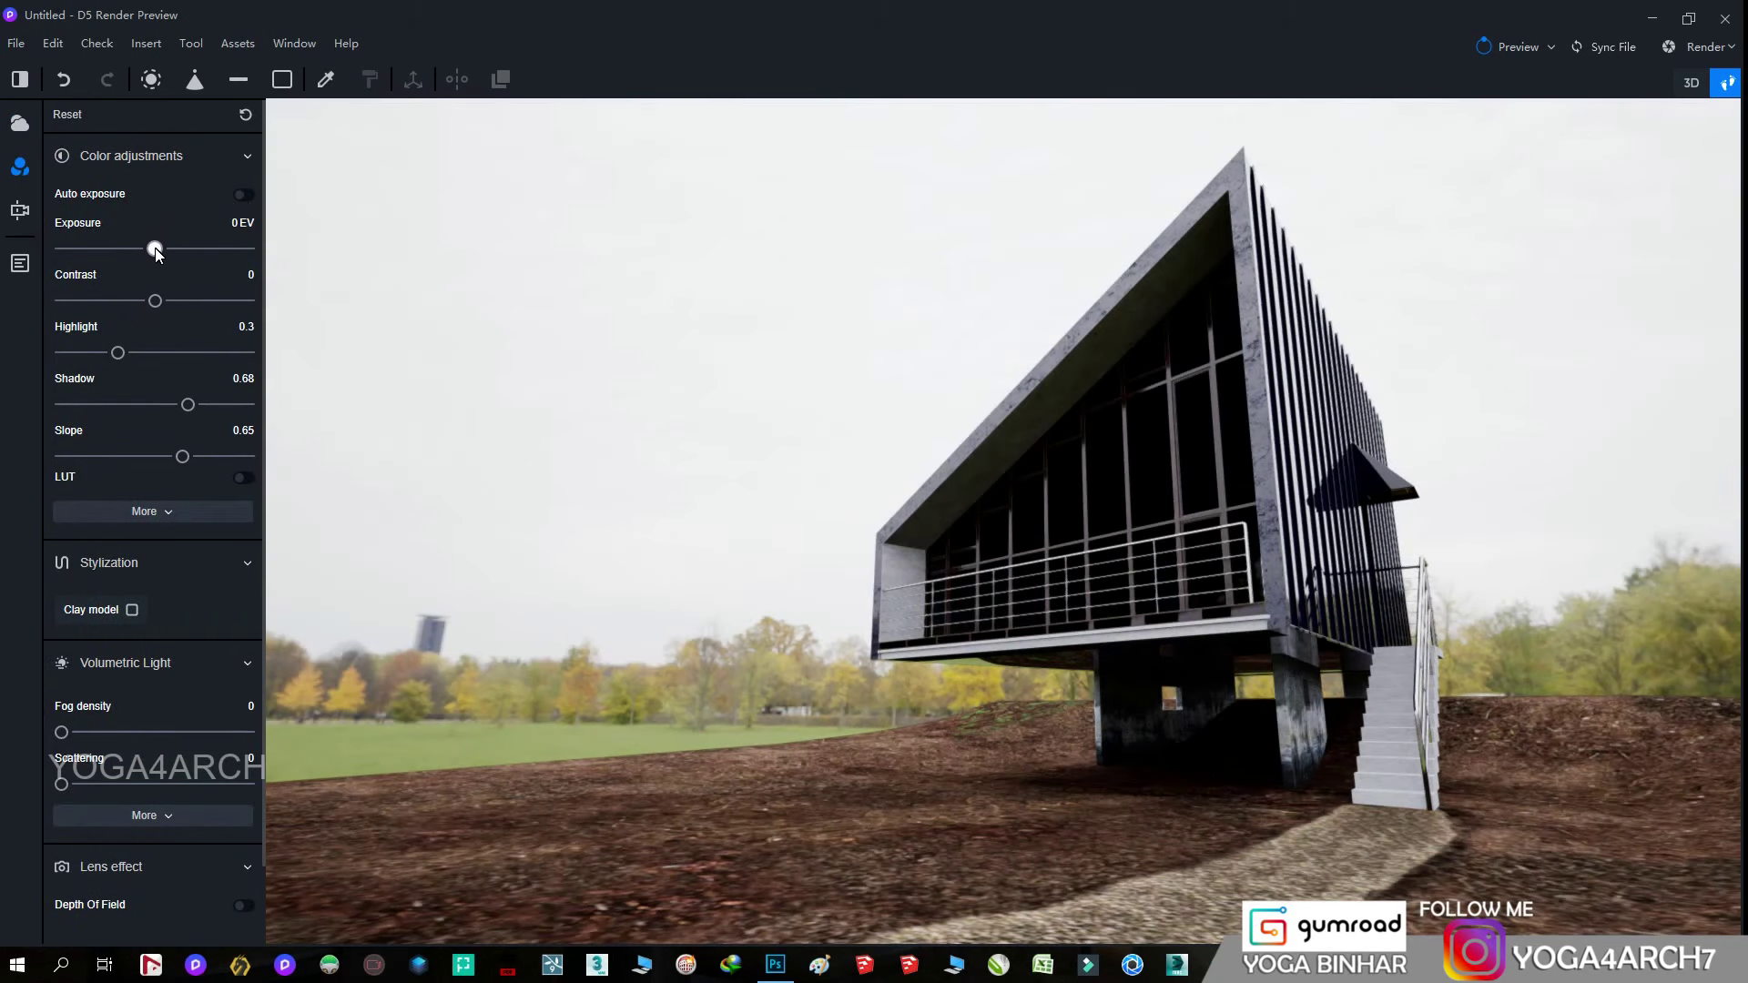
{"action": "left_click_drag", "start_coordinate": [155, 250], "coordinate": [153, 249]}
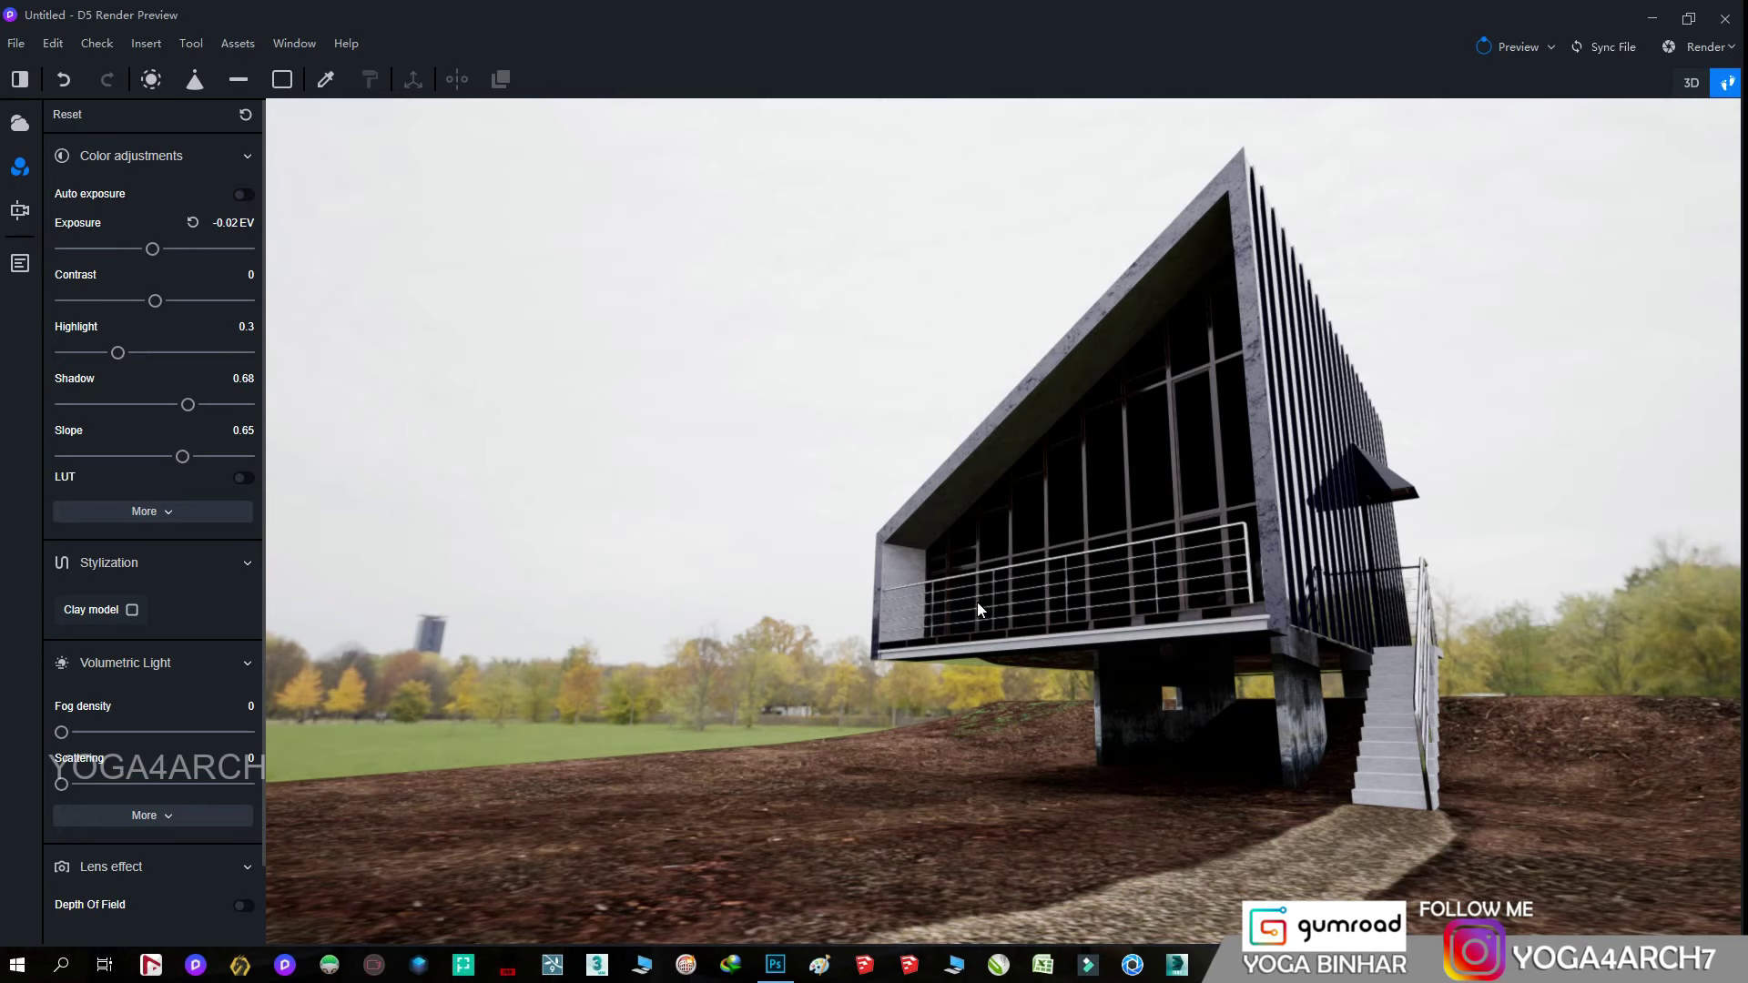
{"action": "left_click", "coordinate": [1061, 511]}
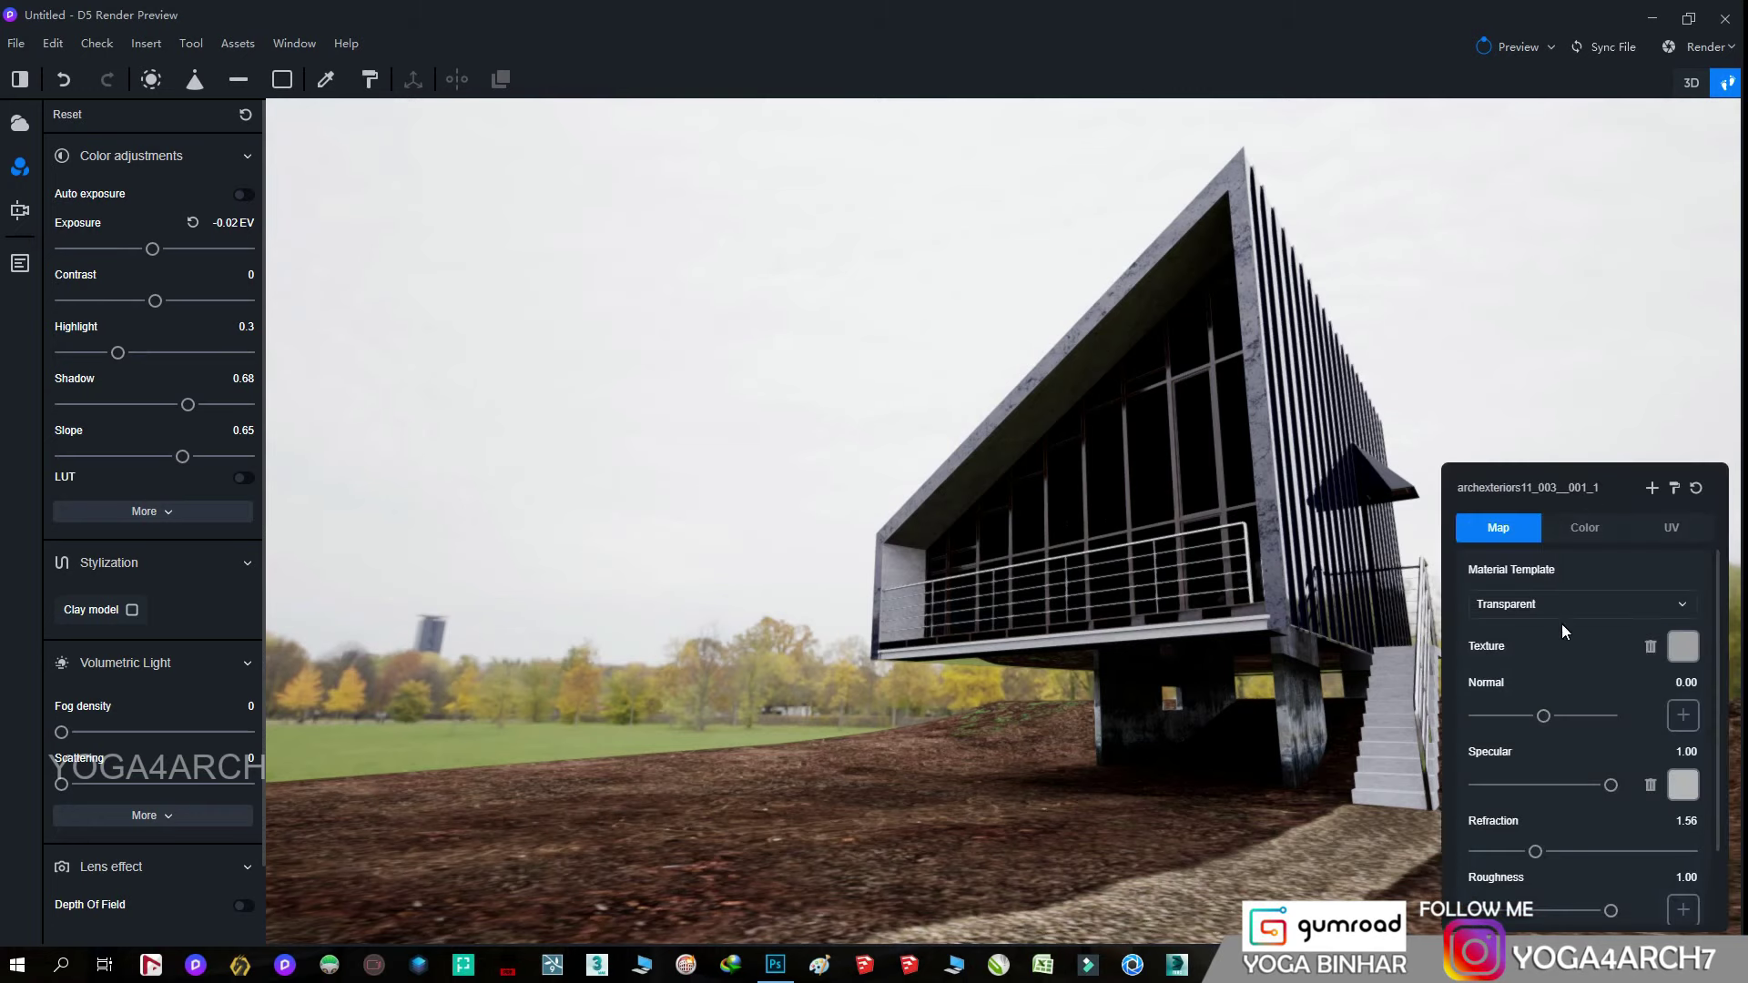
- Give the window glass refraction 1.00, specular 0.25 and roughness 0.00
{"action": "left_click_drag", "start_coordinate": [1535, 852], "coordinate": [1534, 851]}
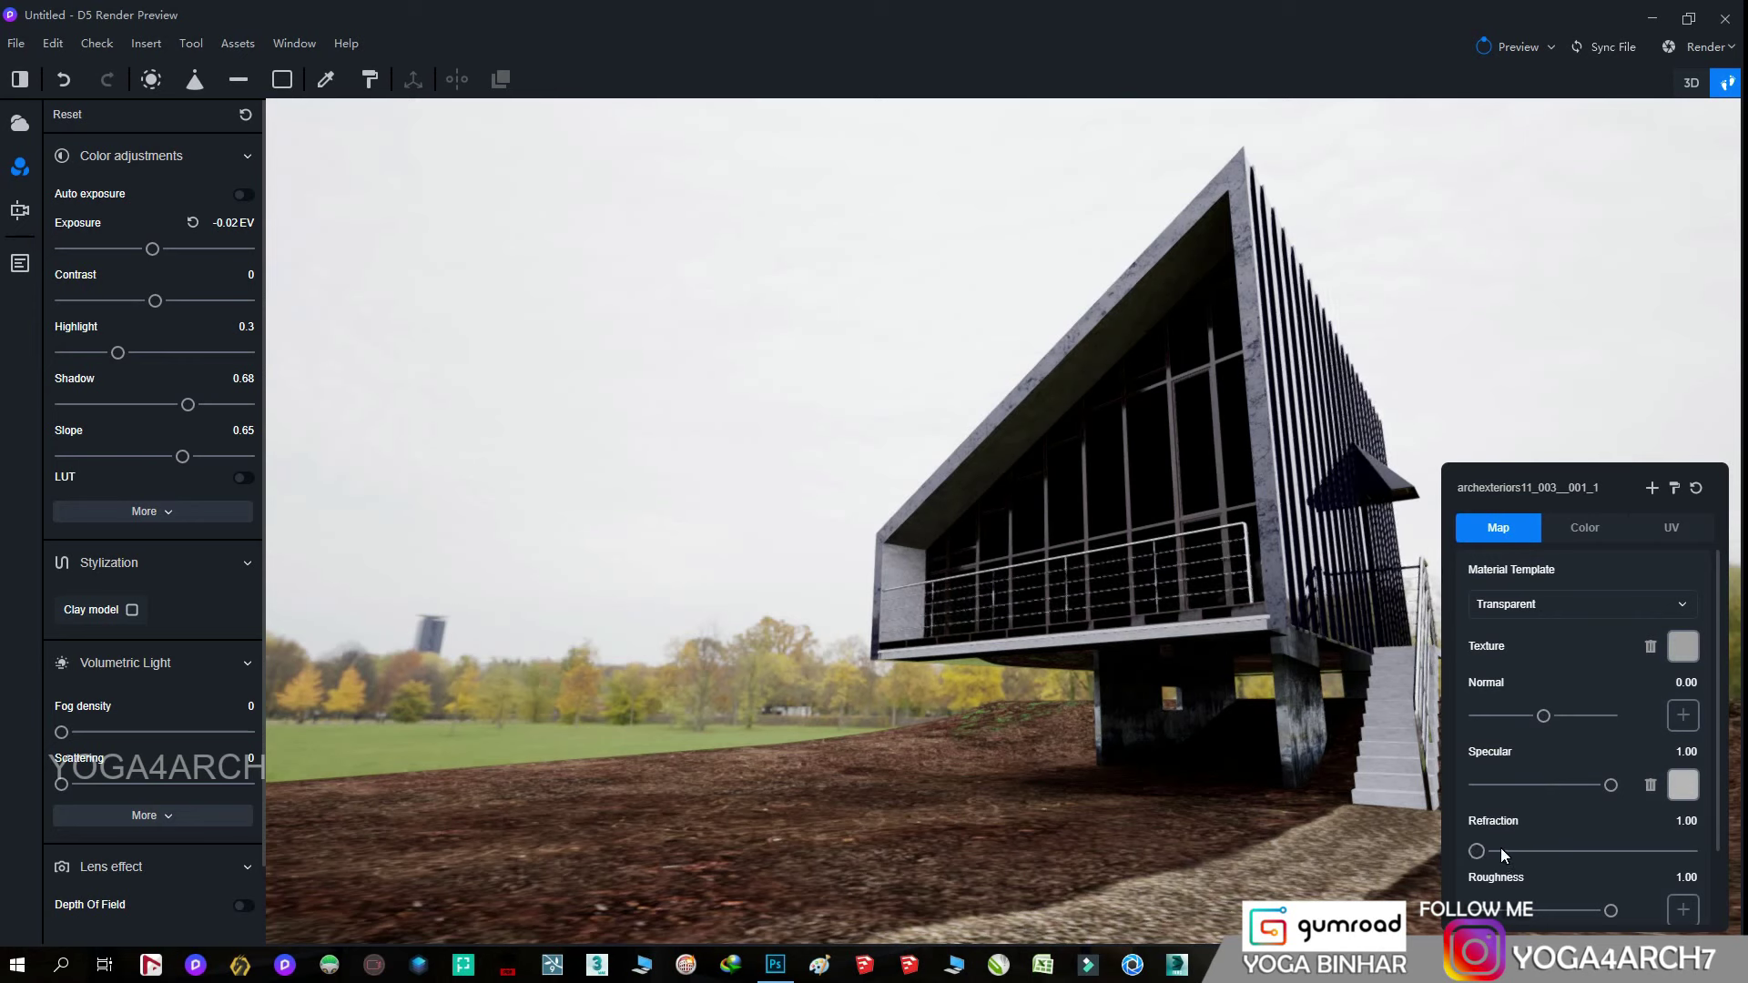
{"action": "left_click_drag", "start_coordinate": [1610, 785], "coordinate": [1562, 785]}
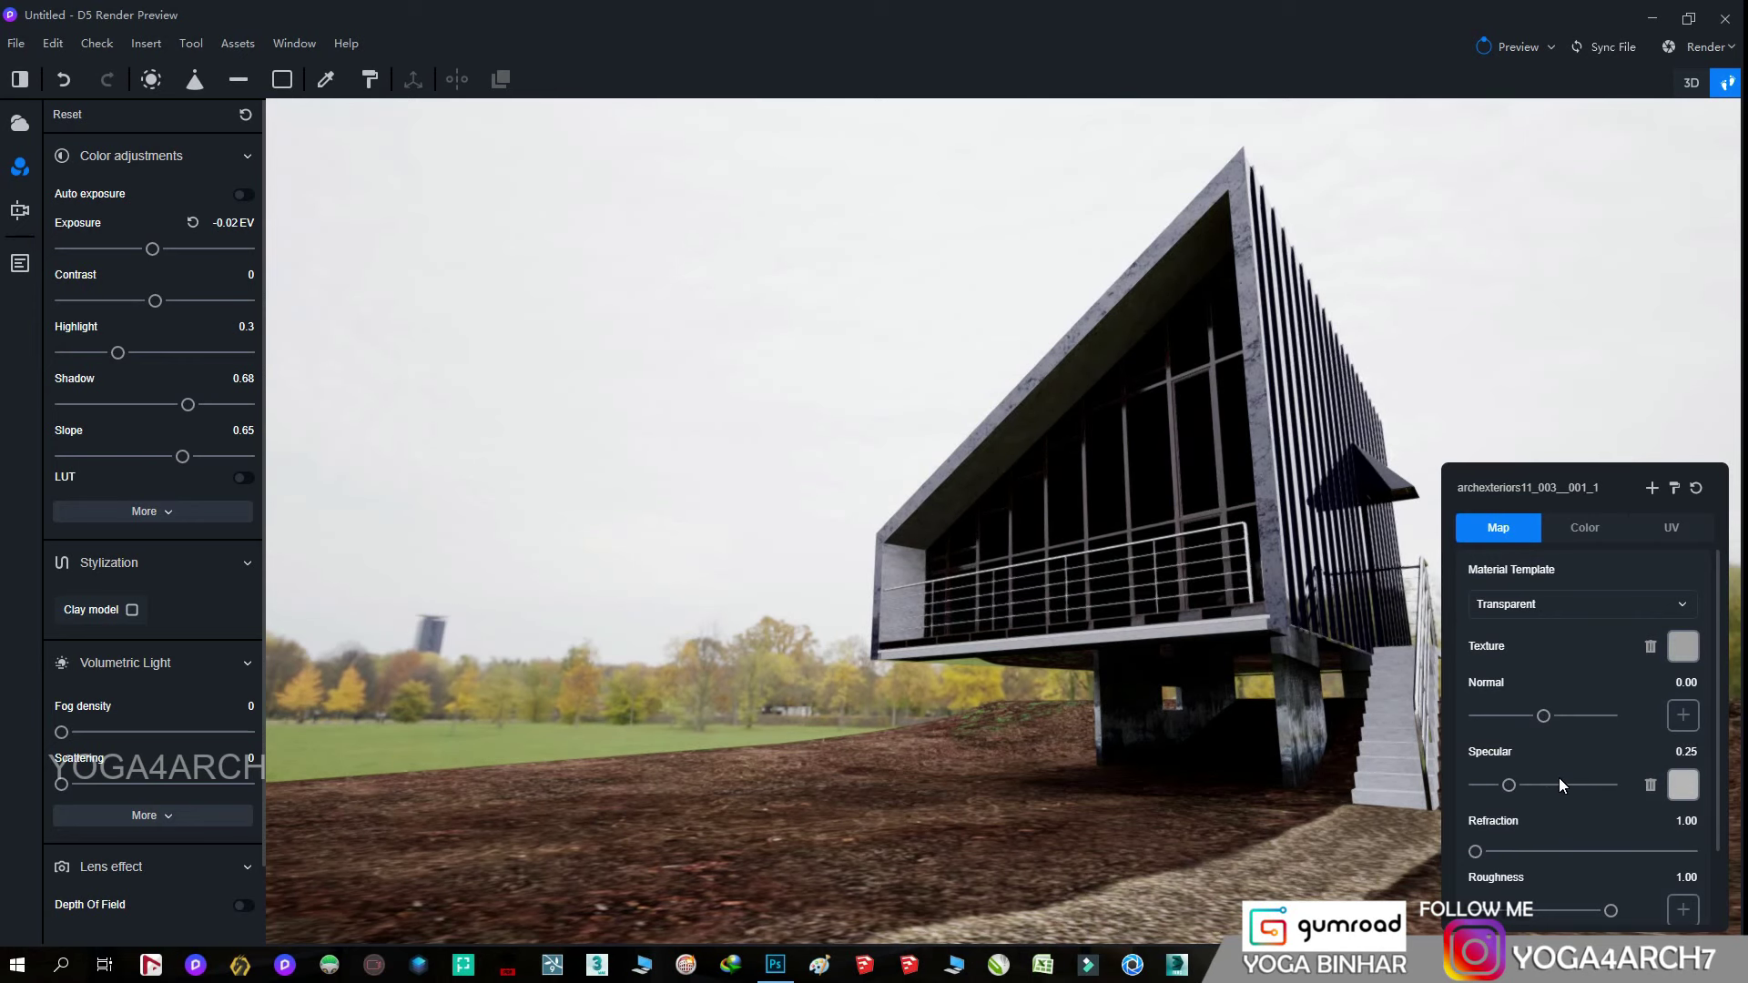
{"action": "scroll", "coordinate": [1564, 805], "scroll_direction": "down", "scroll_amount": 1}
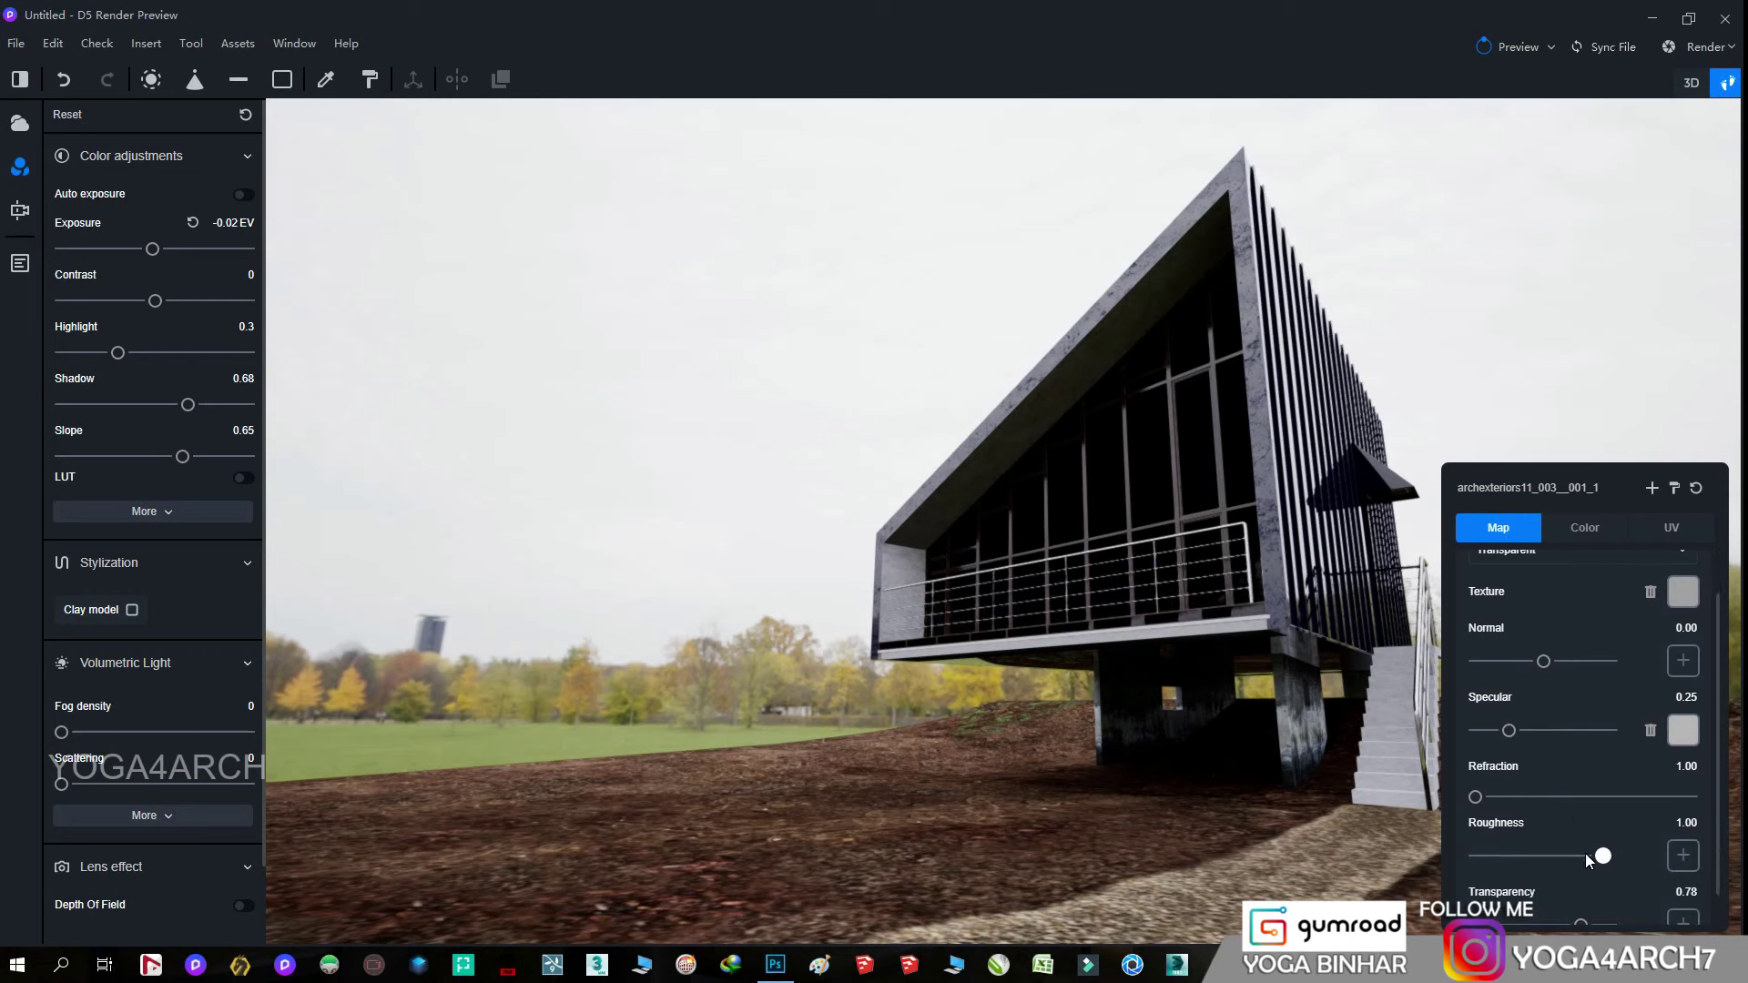
{"action": "left_click_drag", "start_coordinate": [1586, 855], "coordinate": [1416, 851]}
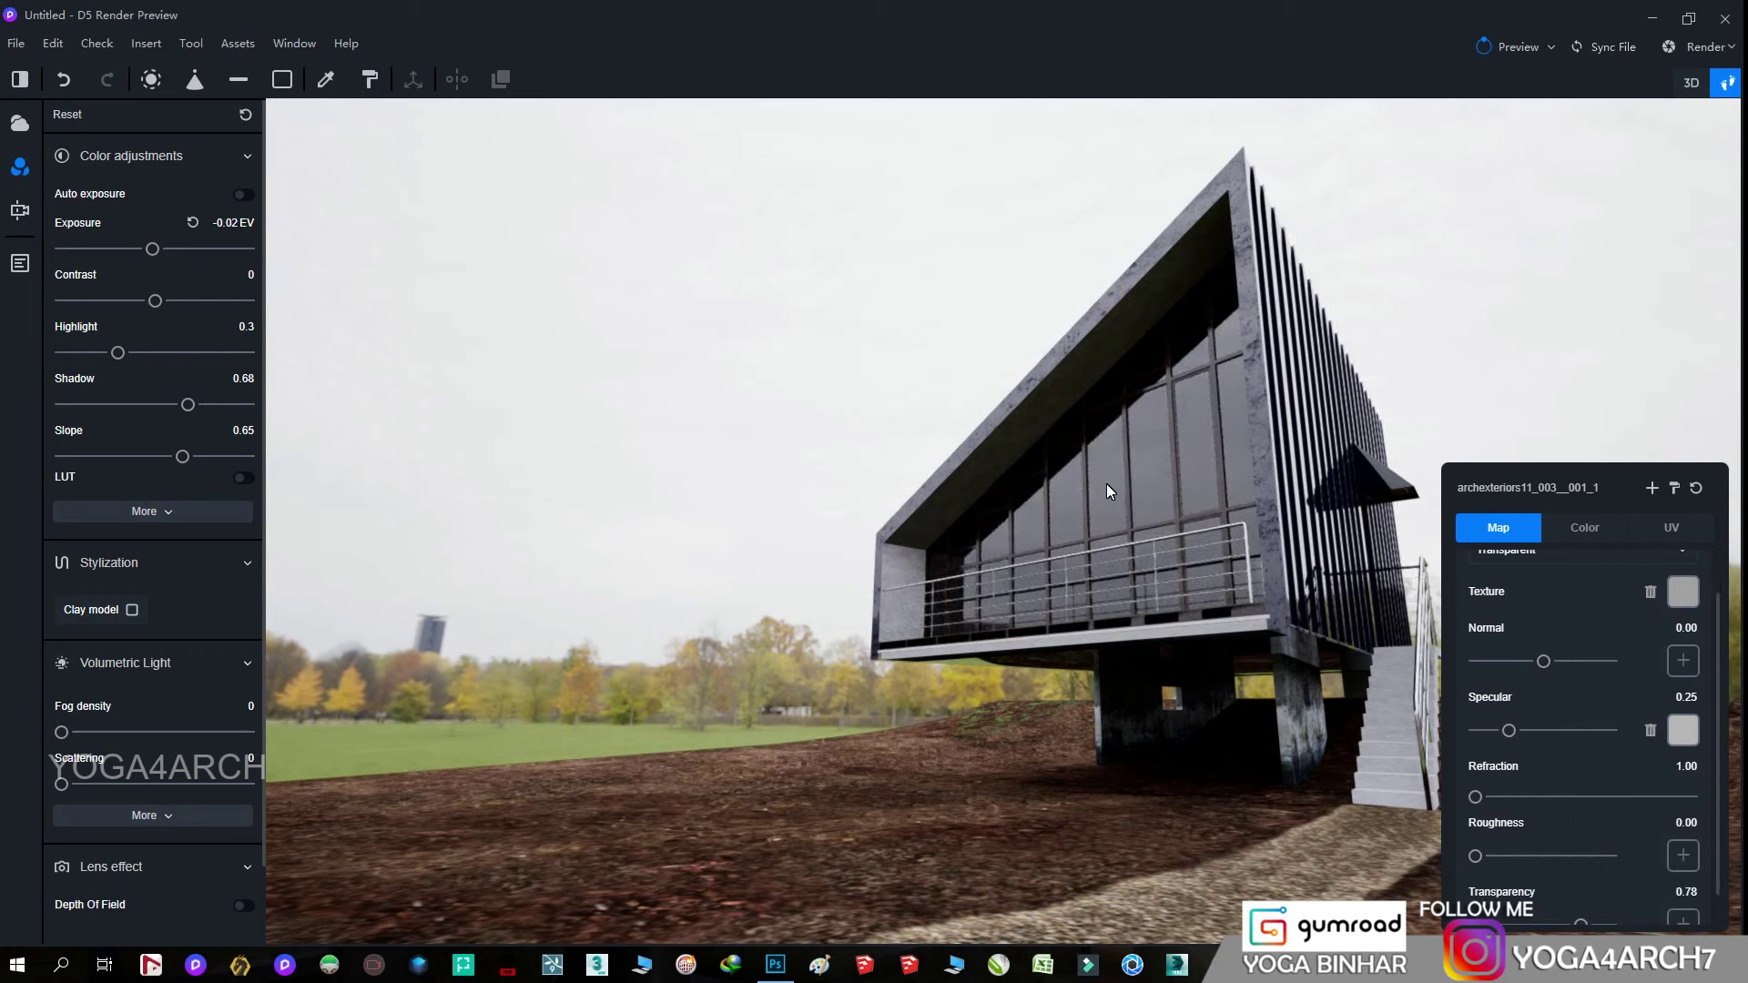
- Darken the archexteriors11 material's colour to hue 12, saturation 2, value 21
{"action": "left_click", "coordinate": [1391, 745]}
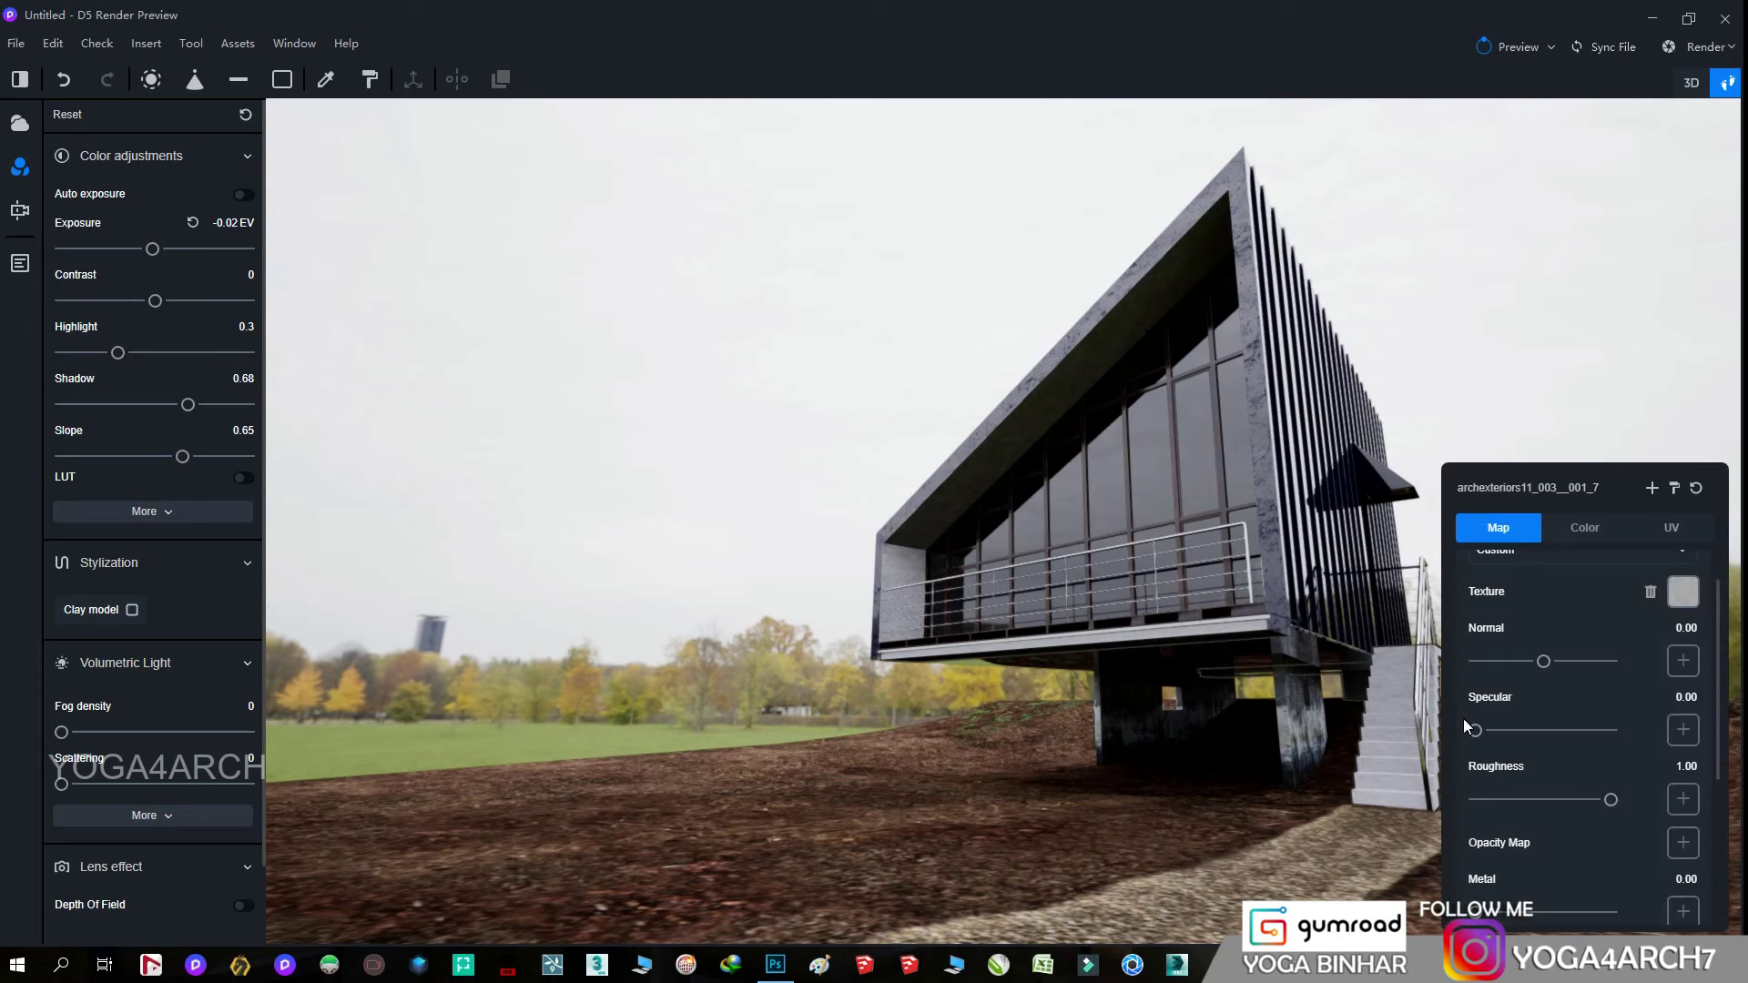
{"action": "left_click", "coordinate": [1611, 530]}
{"action": "left_click_drag", "start_coordinate": [1686, 728], "coordinate": [1517, 729]}
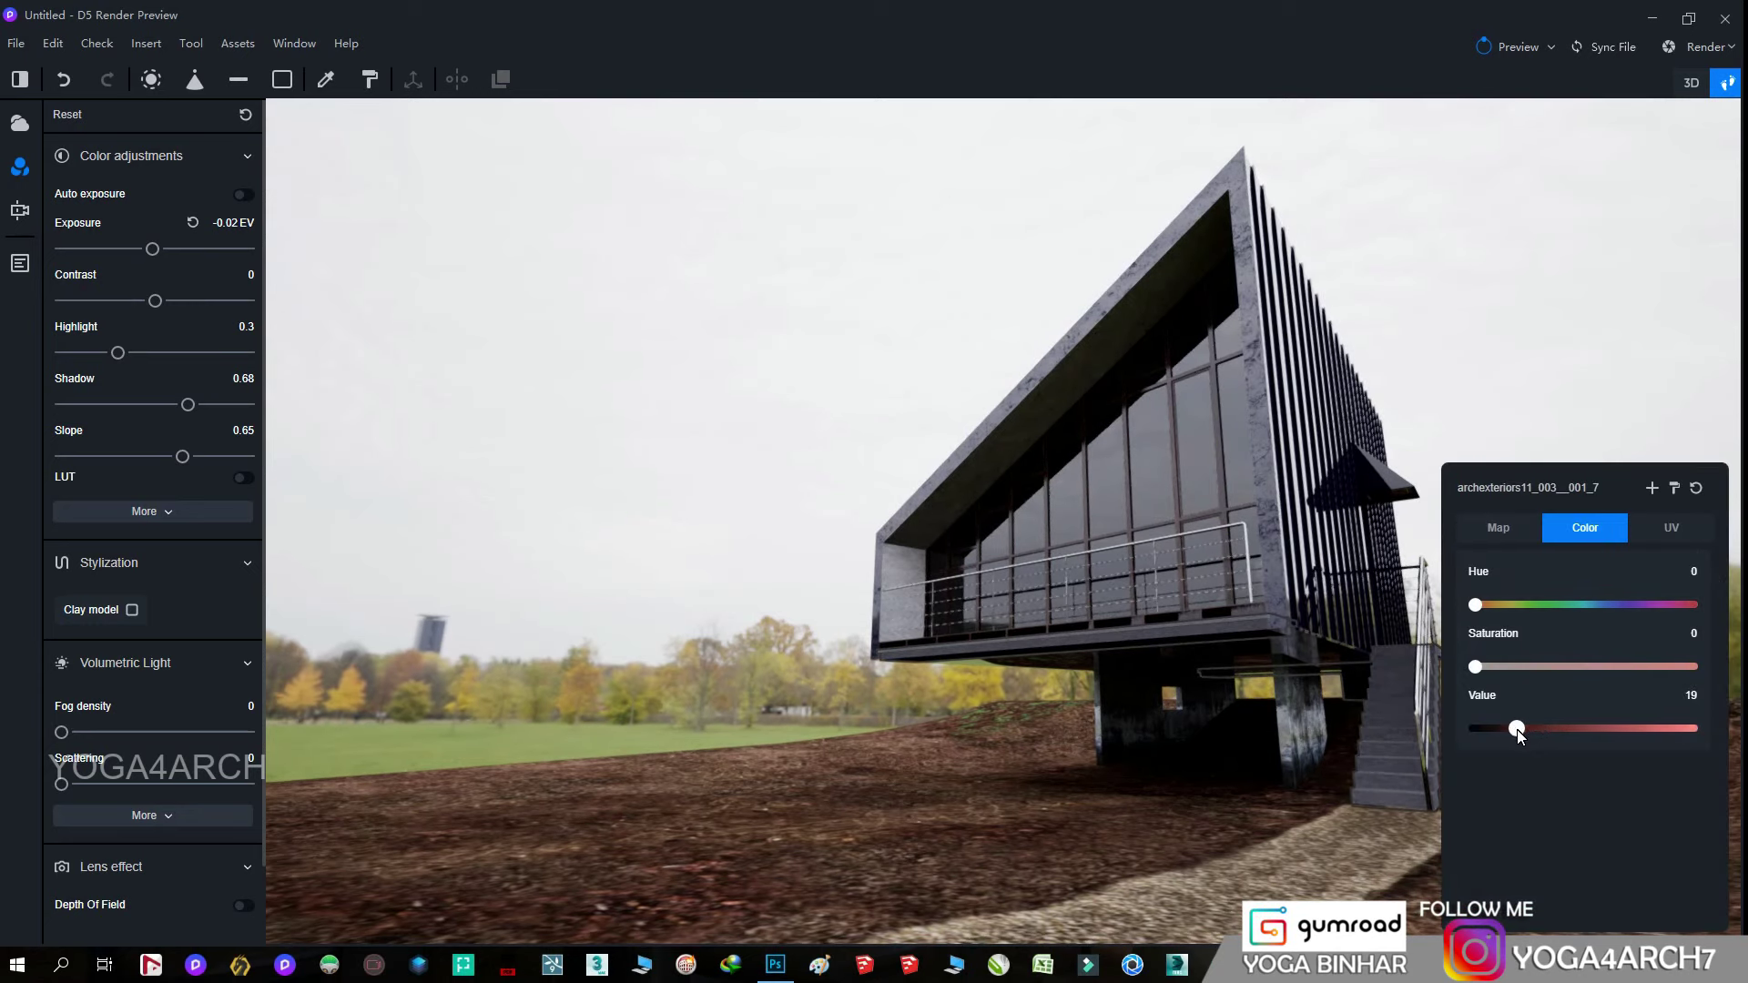
{"action": "left_click_drag", "start_coordinate": [1479, 612], "coordinate": [1483, 666]}
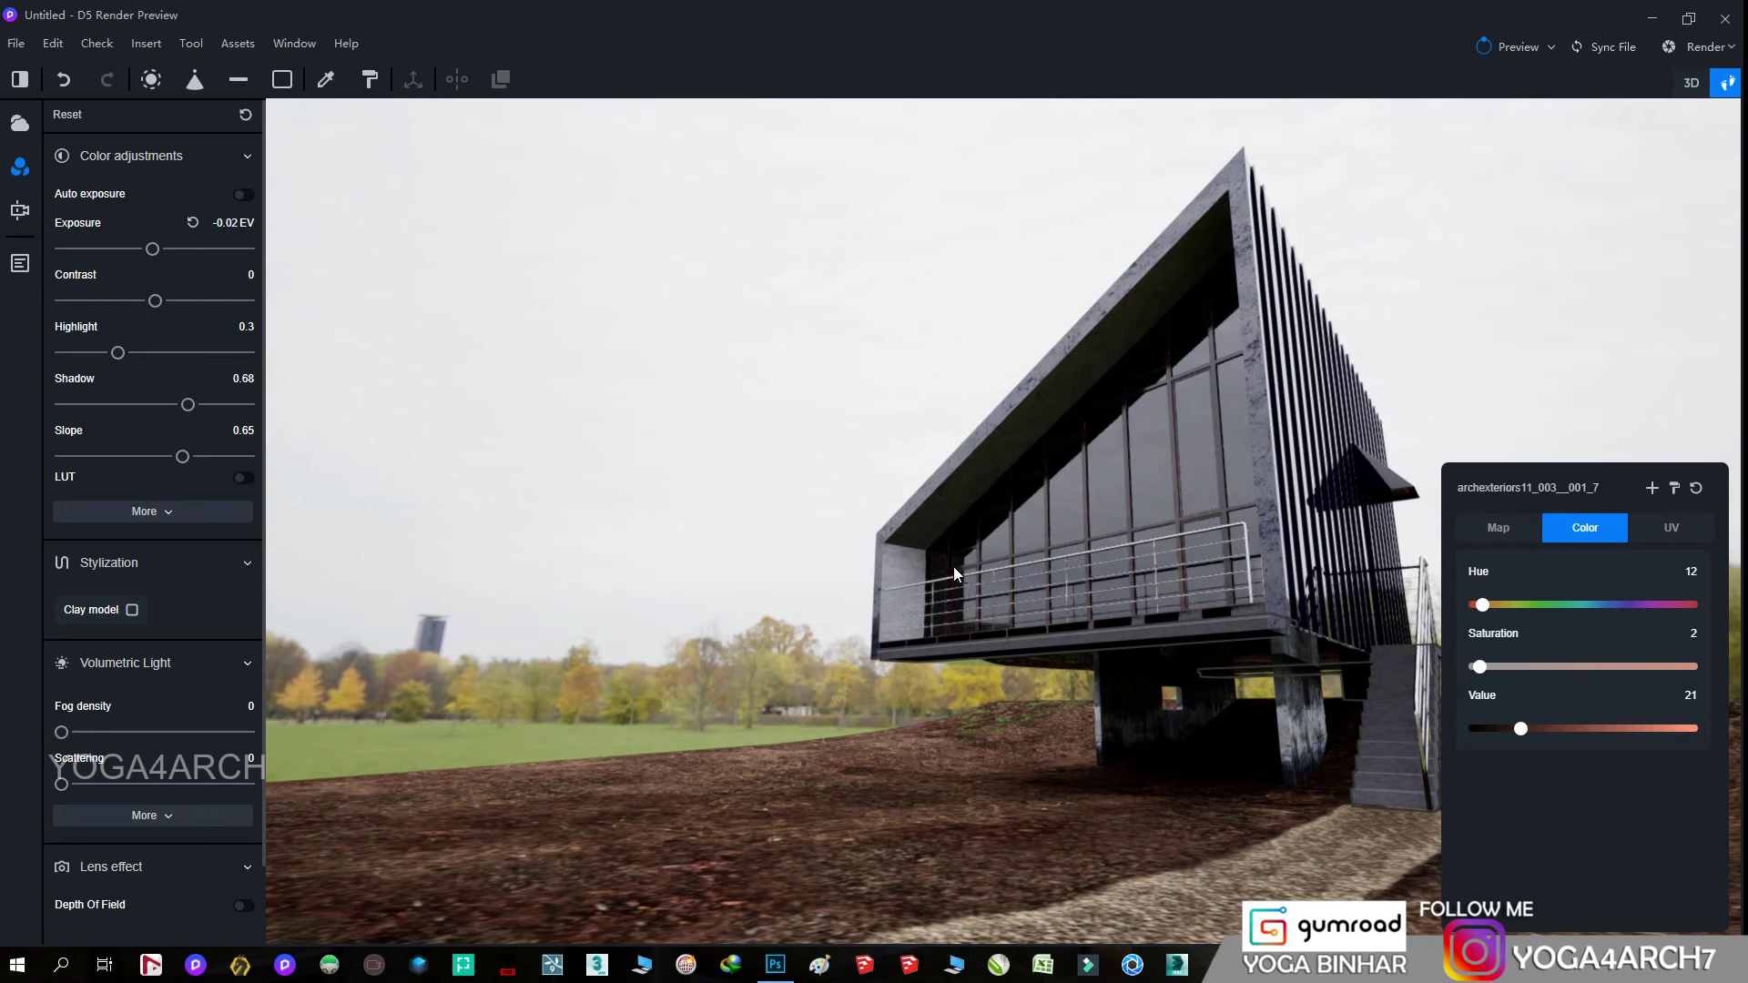
- Set Material #41's colour value to 54, then pick the slats' 09 - Default material
{"action": "left_click", "coordinate": [920, 567]}
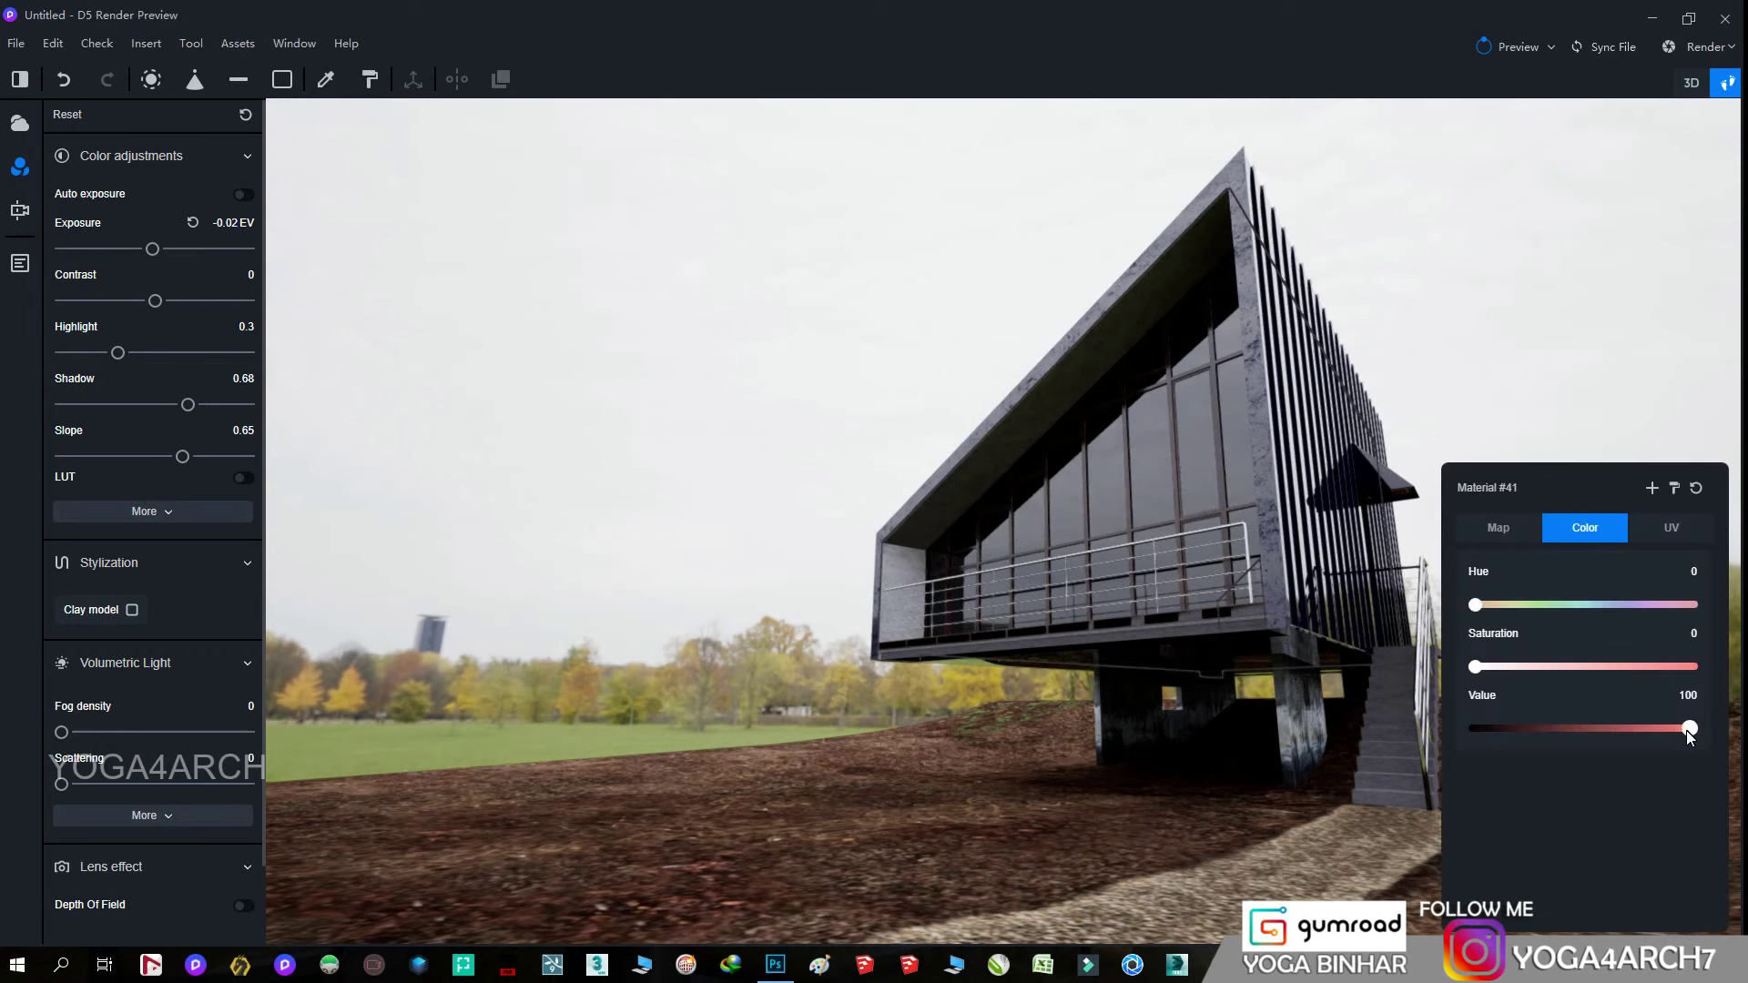
{"action": "left_click_drag", "start_coordinate": [1687, 730], "coordinate": [1584, 731]}
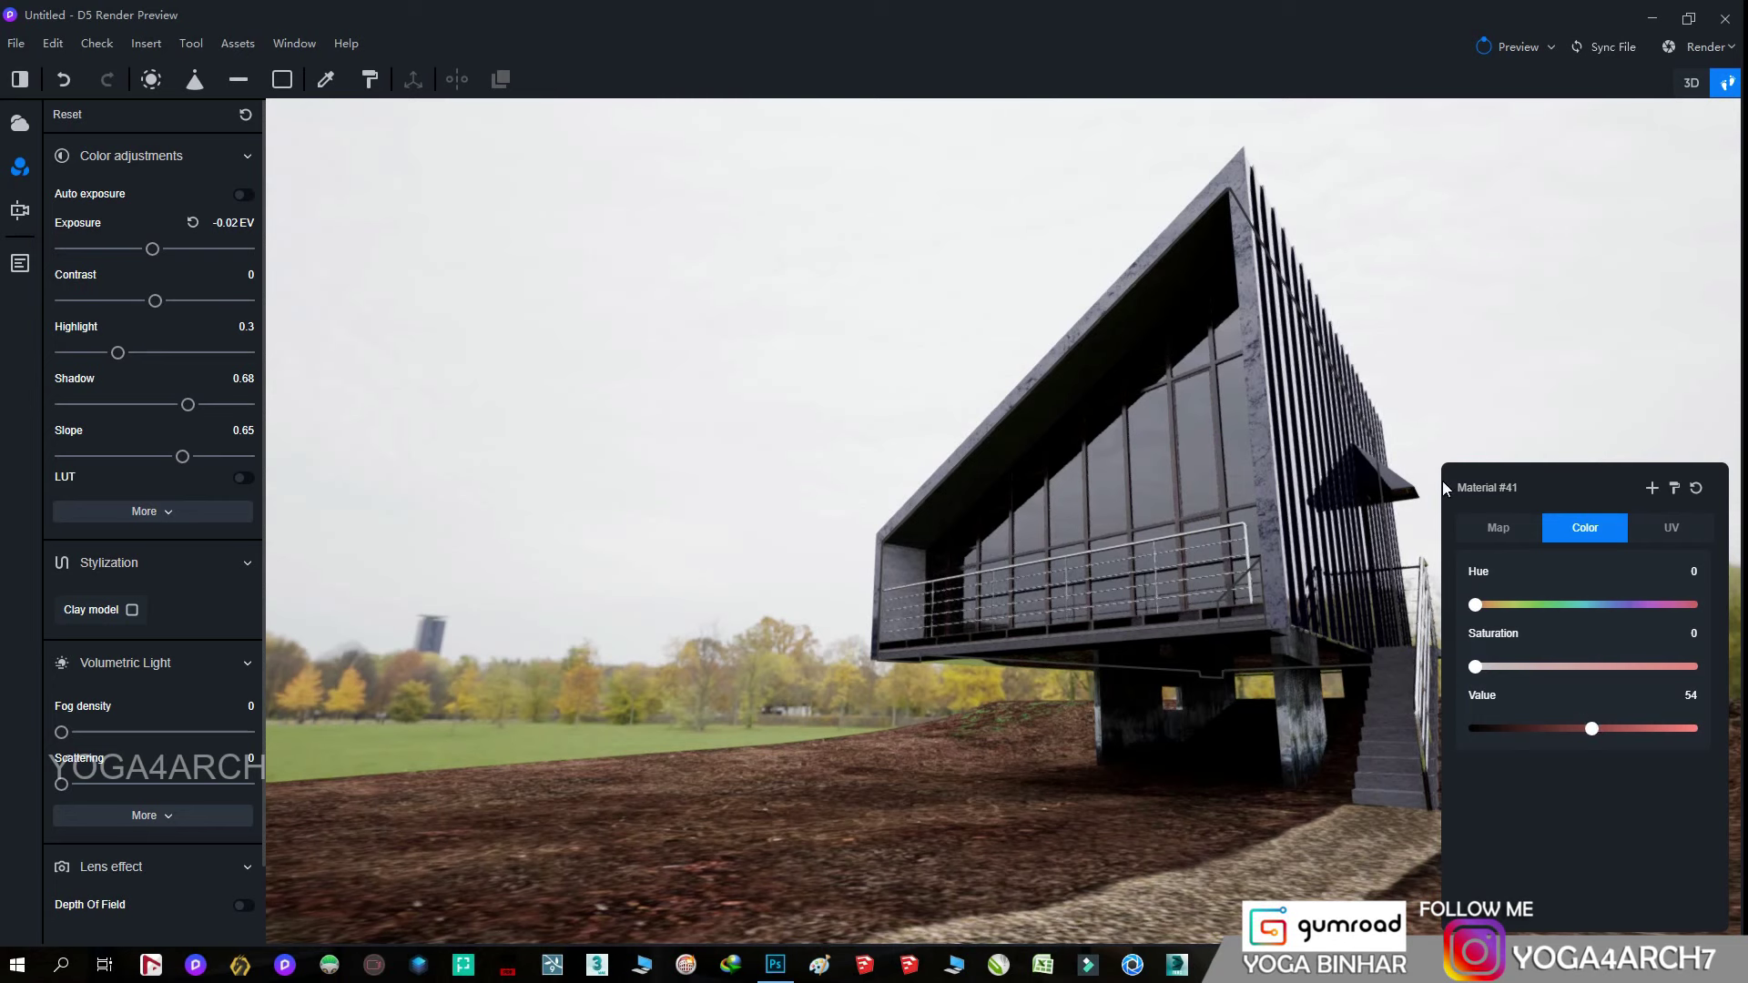
{"action": "left_click", "coordinate": [1315, 411]}
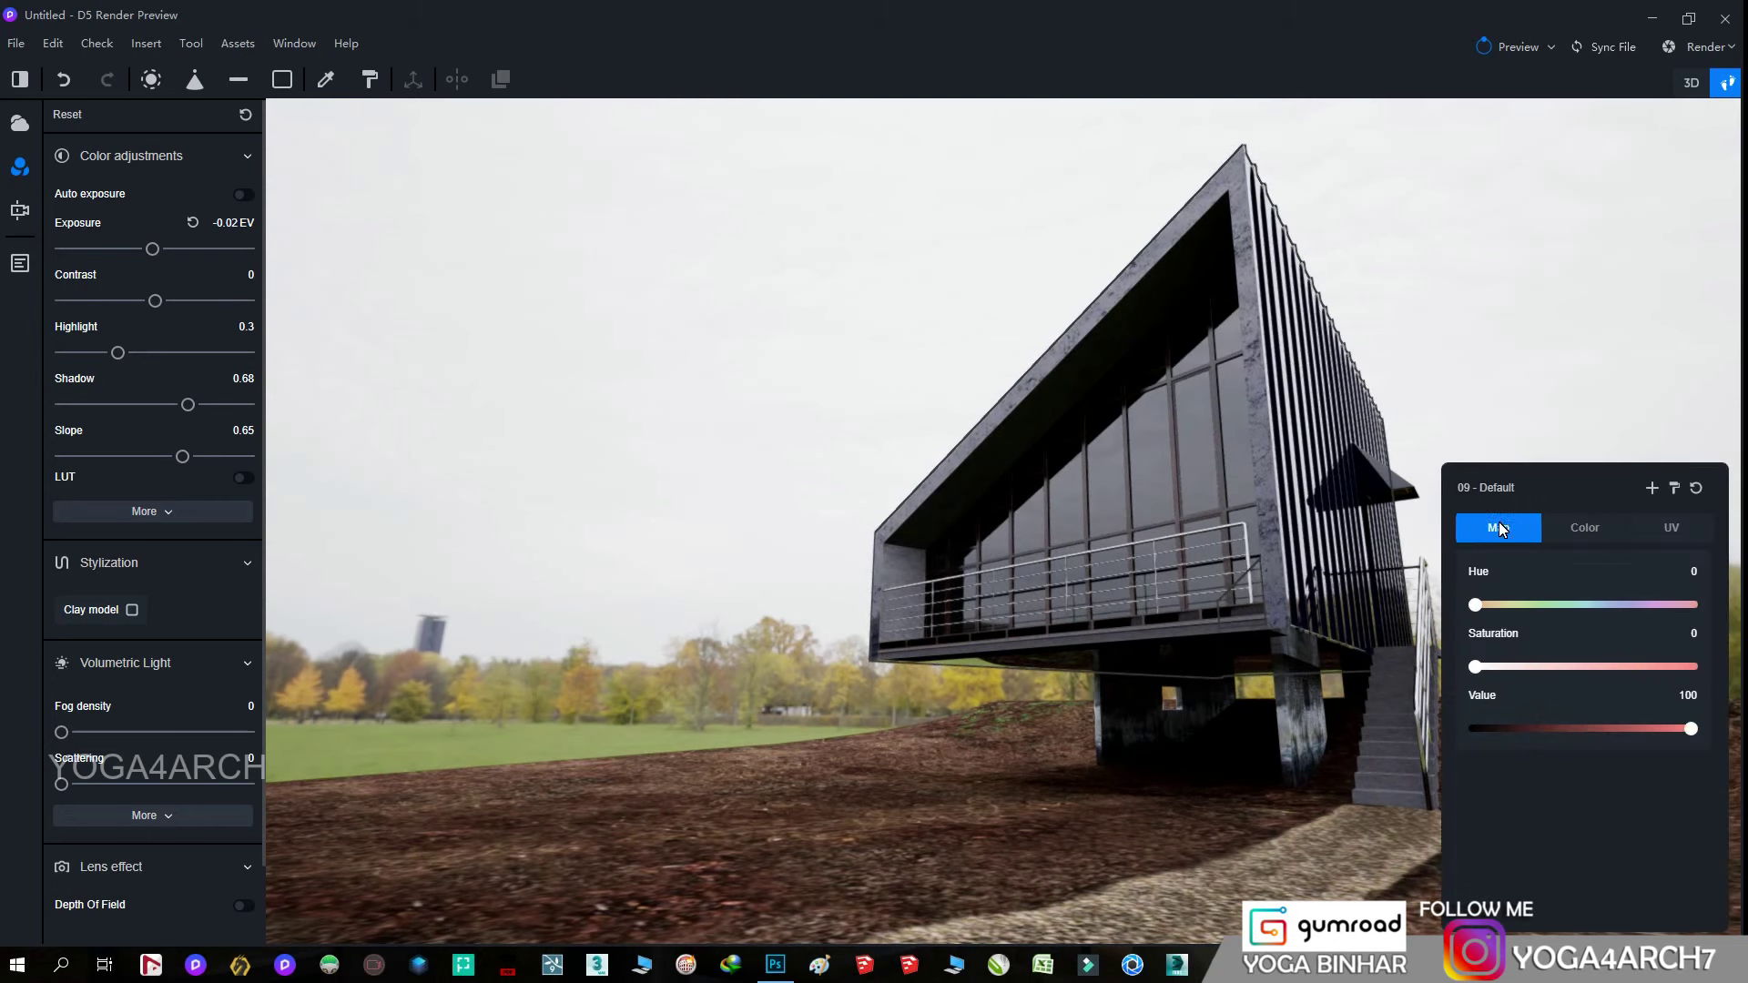
- Set the 09 - Default slat material to specular 0.48 and roughness 0.34, then show the scene list
{"action": "left_click", "coordinate": [1499, 529]}
{"action": "left_click_drag", "start_coordinate": [1610, 731], "coordinate": [1541, 730]}
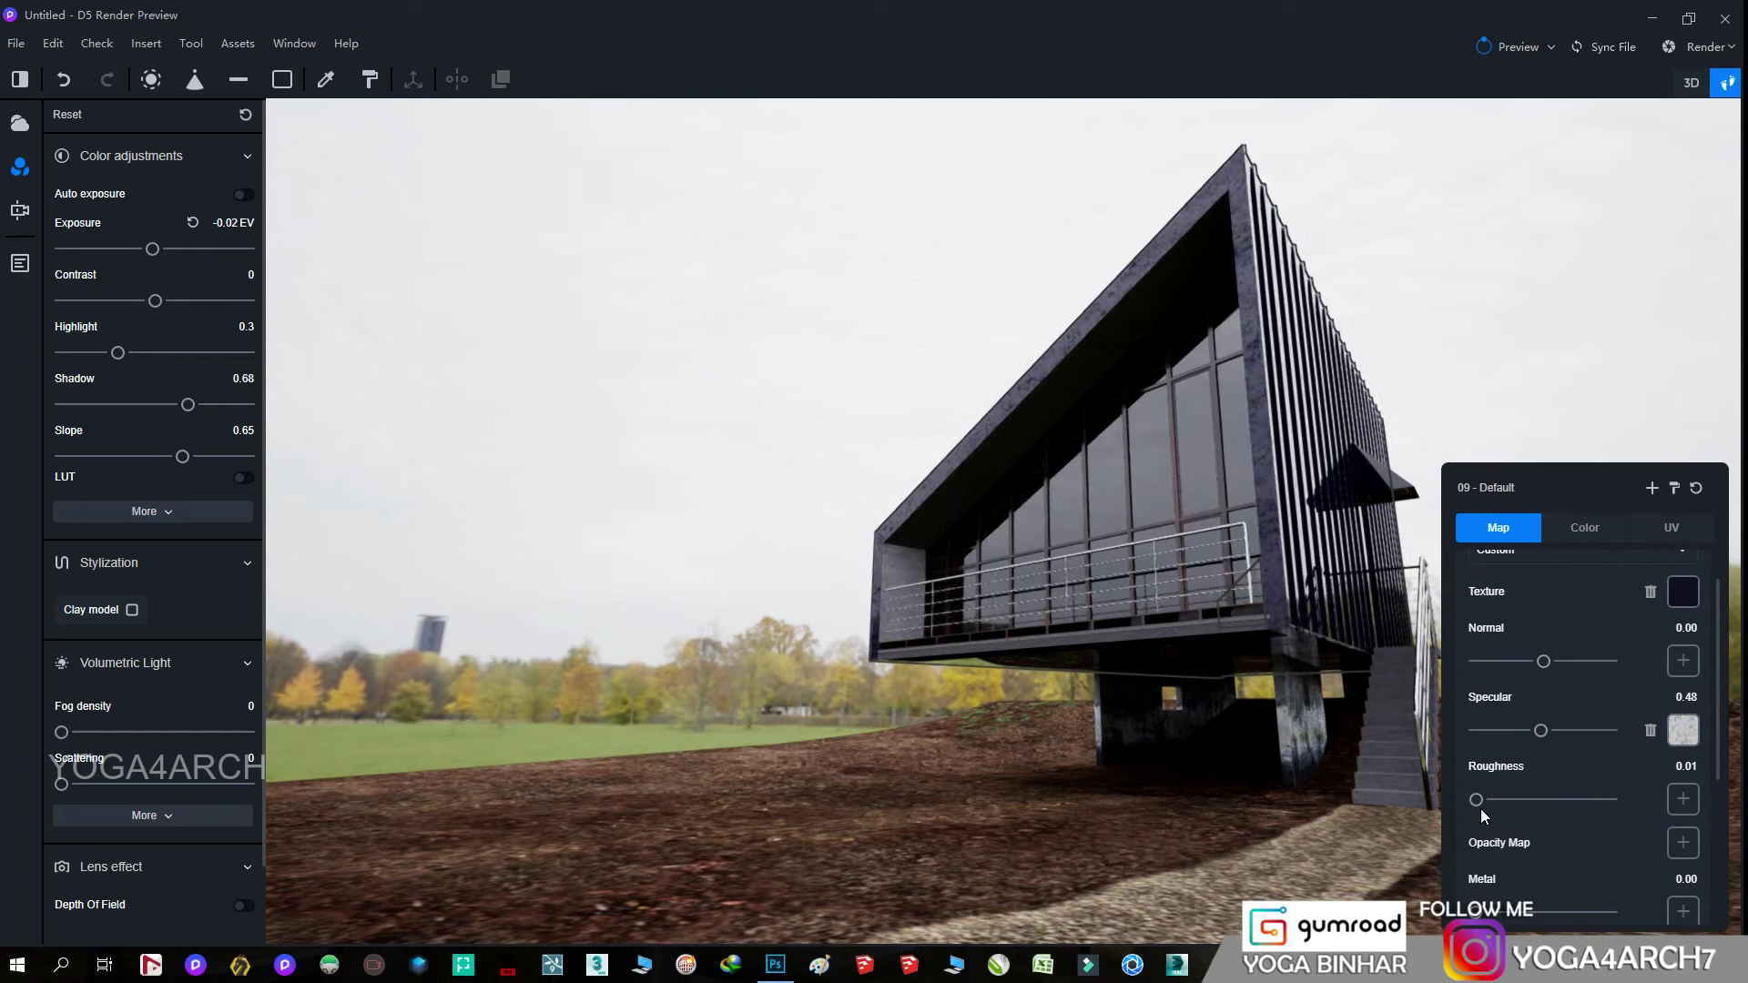
{"action": "left_click_drag", "start_coordinate": [1476, 801], "coordinate": [1521, 801]}
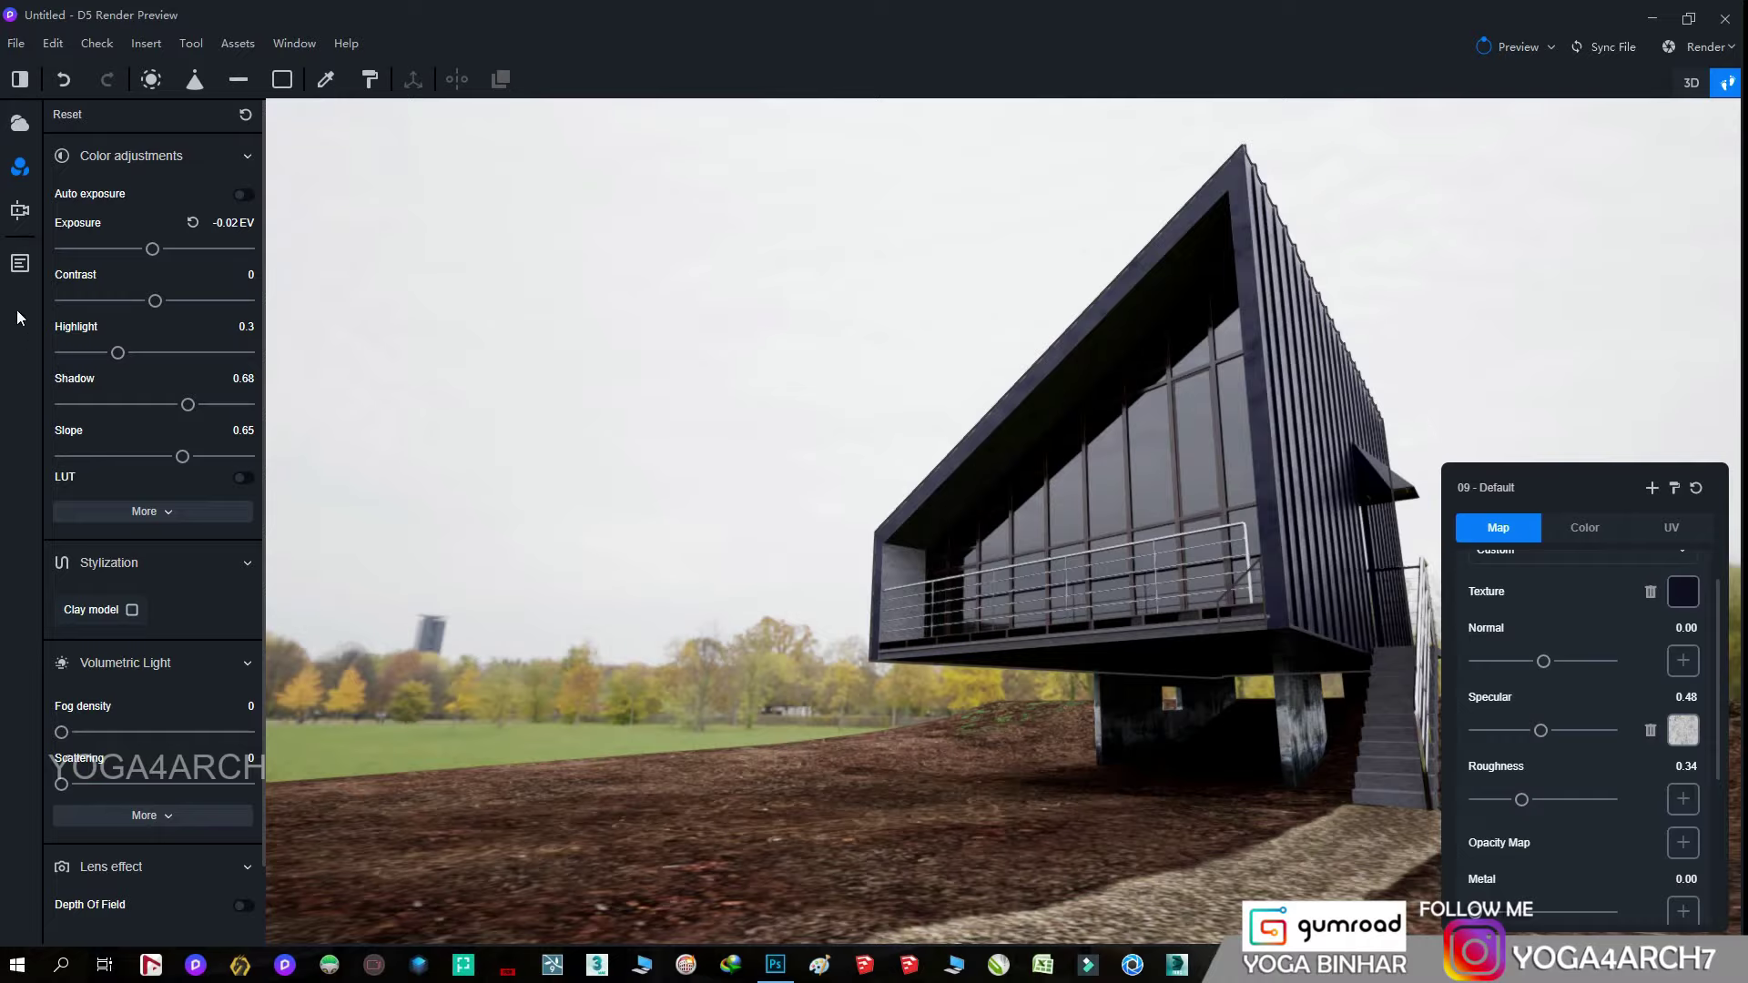
{"action": "left_click", "coordinate": [20, 263]}
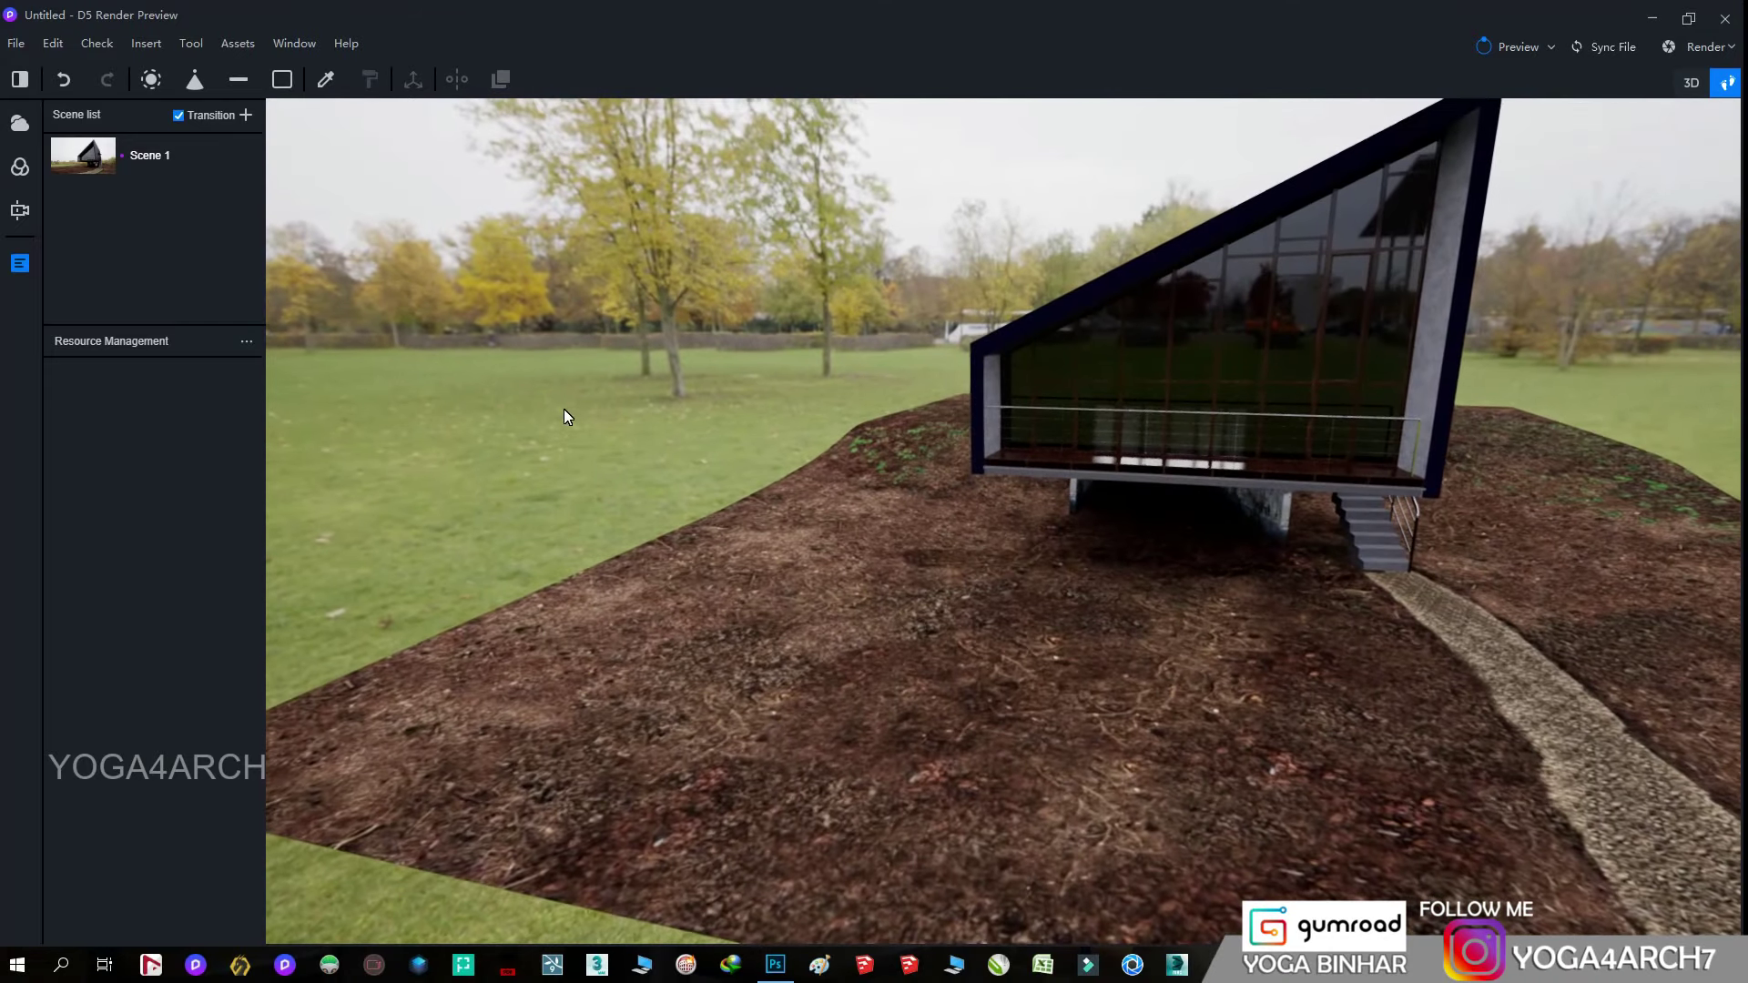
- Paint Tree58 saplings from the Broadleaf library into the bed right of the stairs
{"action": "left_click", "coordinate": [229, 43]}
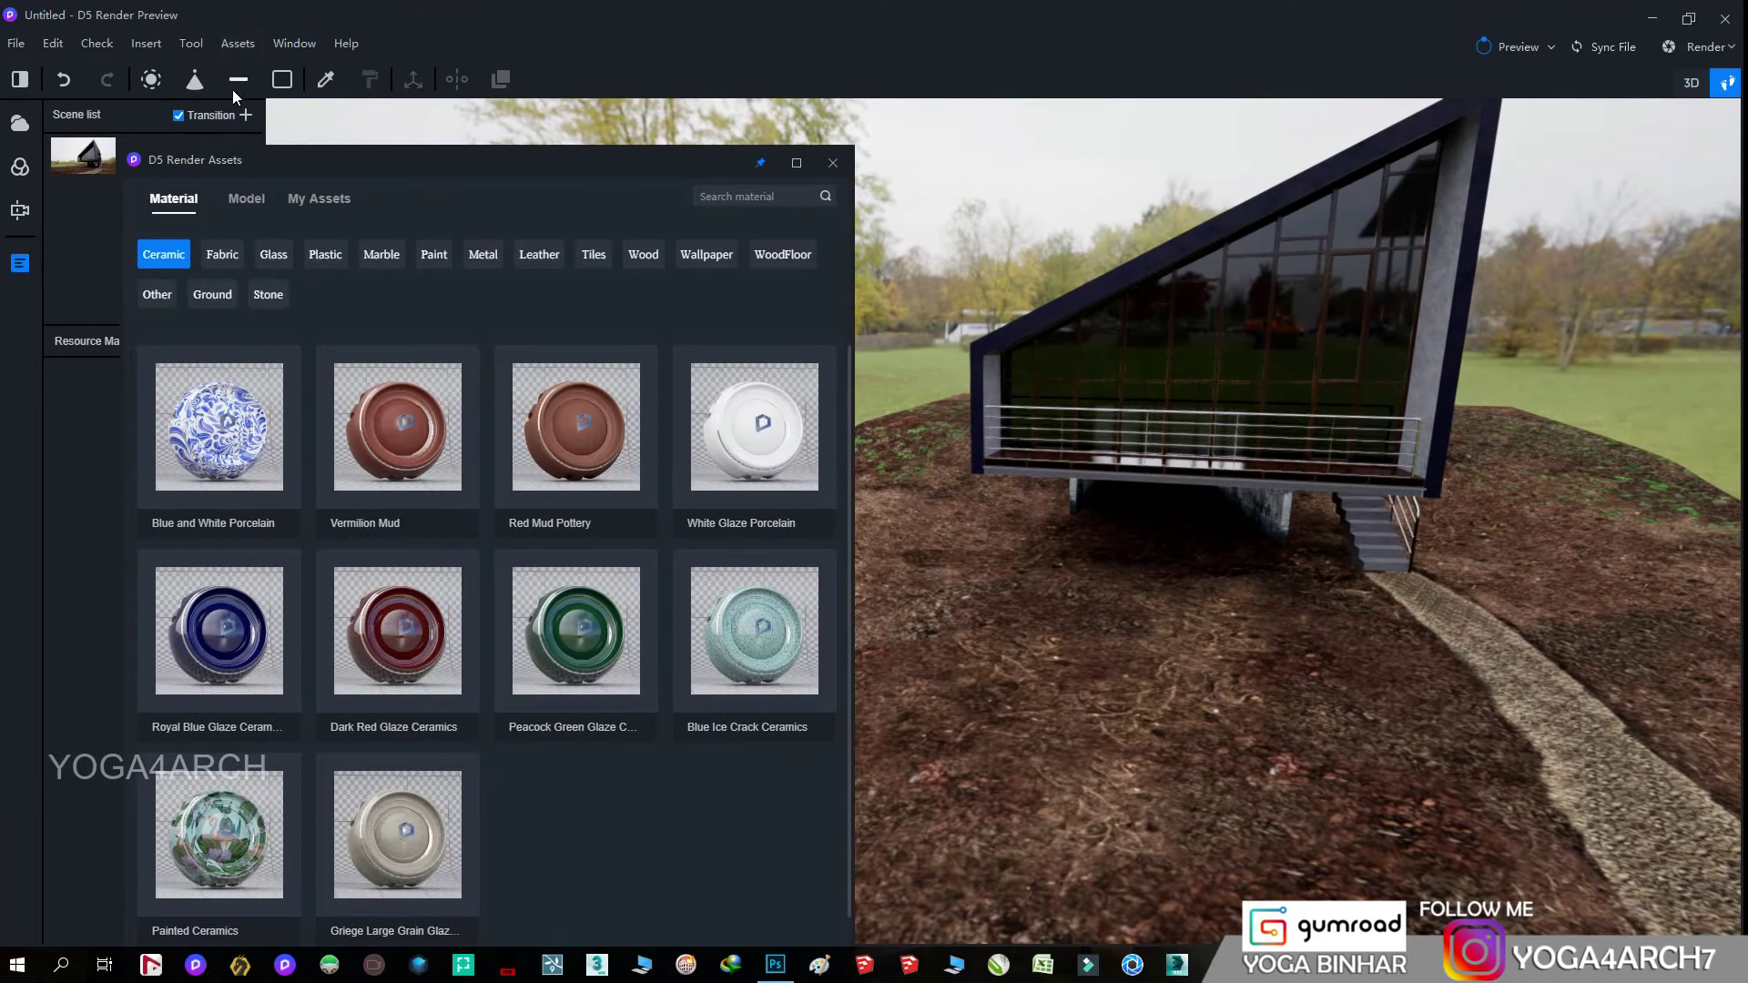
{"action": "left_click", "coordinate": [241, 200]}
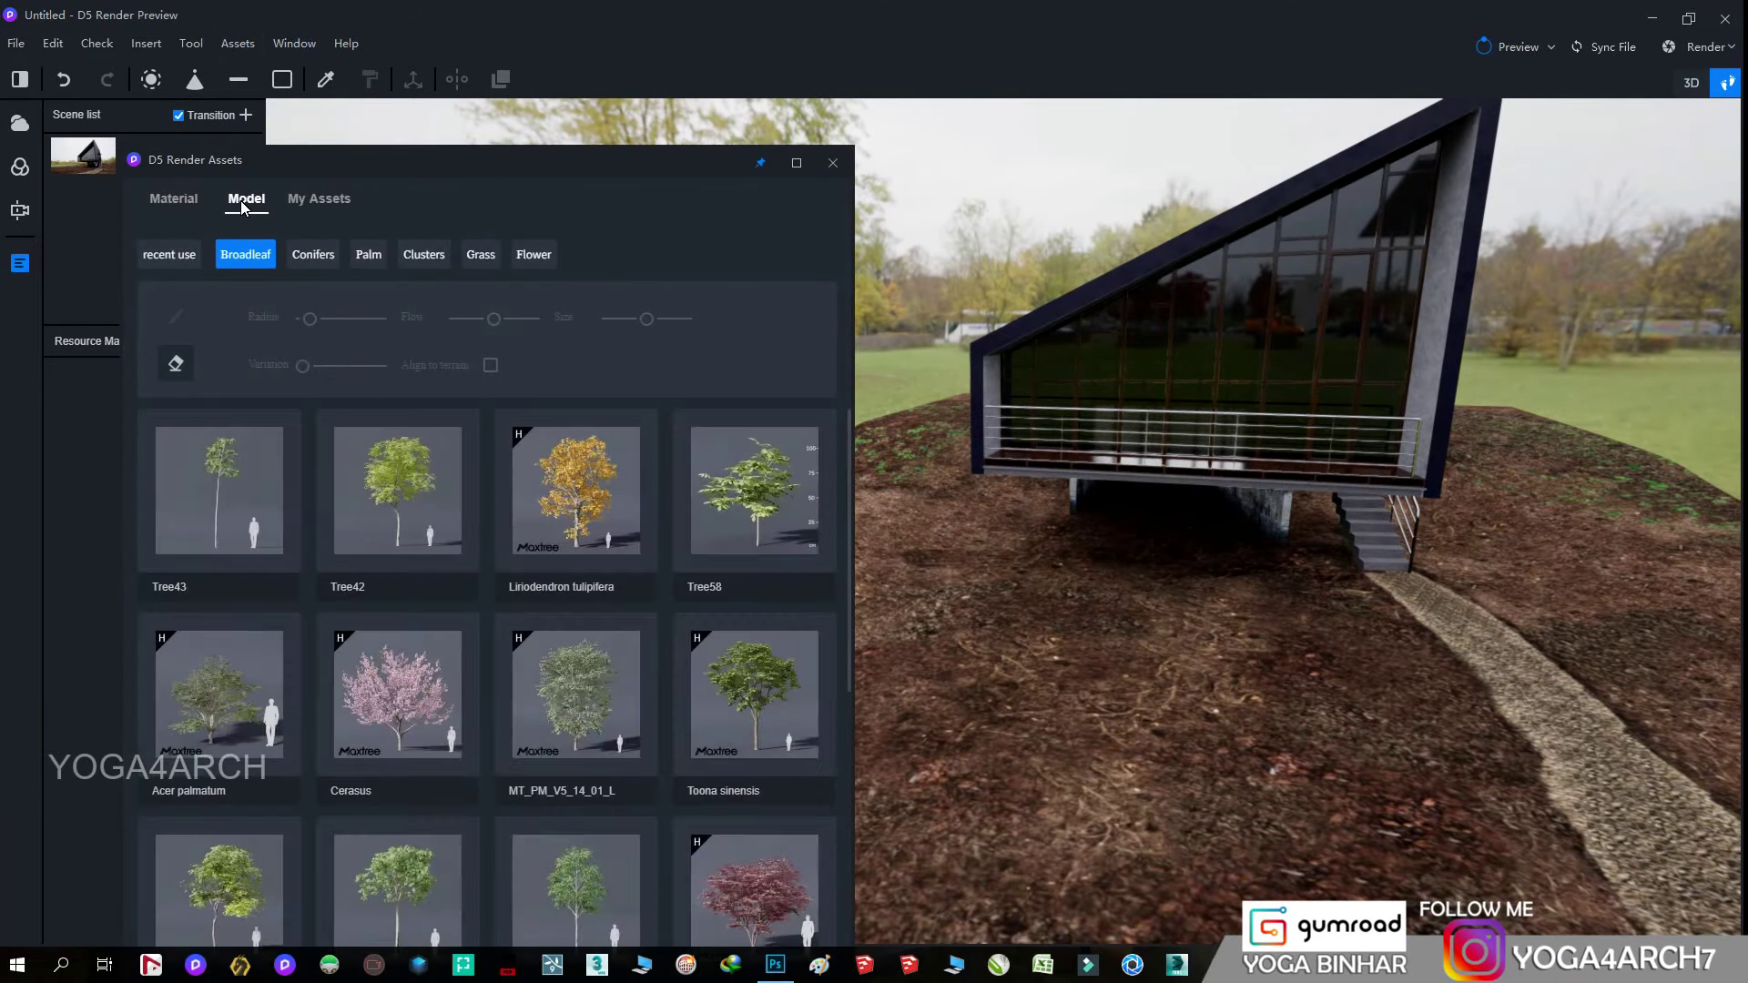
{"action": "left_click", "coordinate": [724, 502]}
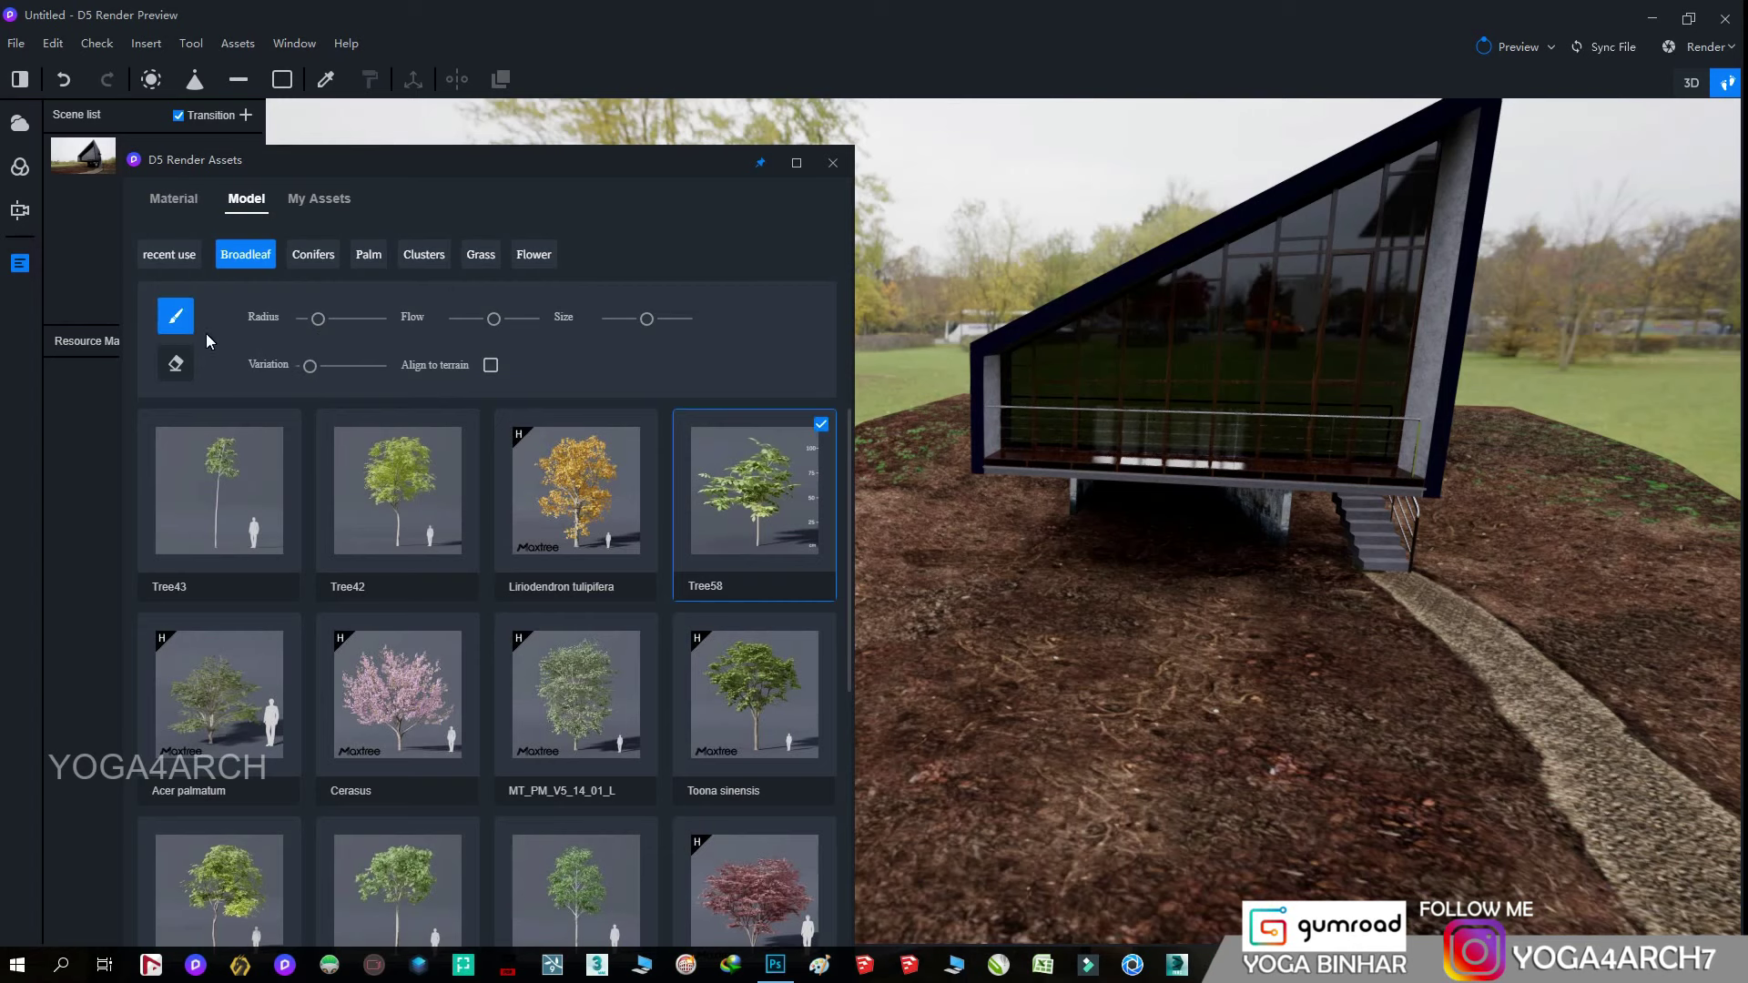
{"action": "left_click_drag", "start_coordinate": [1486, 574], "coordinate": [1606, 574]}
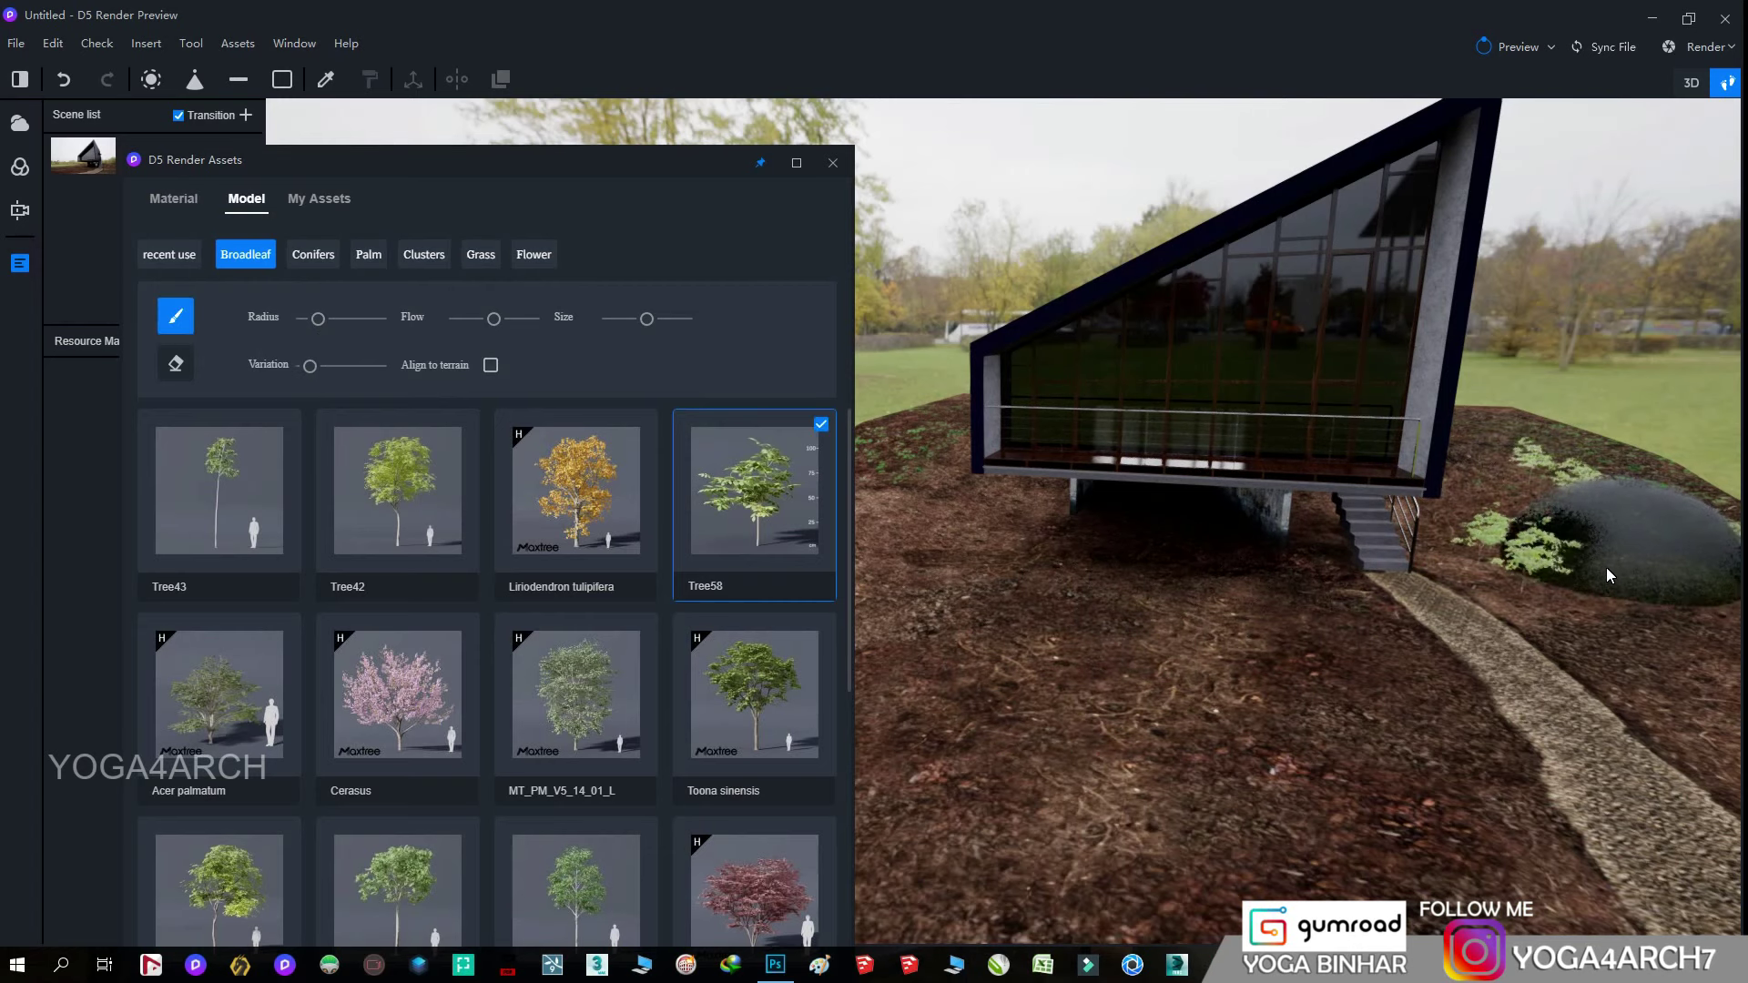
{"action": "scroll", "coordinate": [1630, 656], "scroll_direction": "up", "scroll_amount": 2}
{"action": "scroll", "coordinate": [1544, 593], "scroll_direction": "up", "scroll_amount": 2}
{"action": "scroll", "coordinate": [1551, 643], "scroll_direction": "up", "scroll_amount": 2}
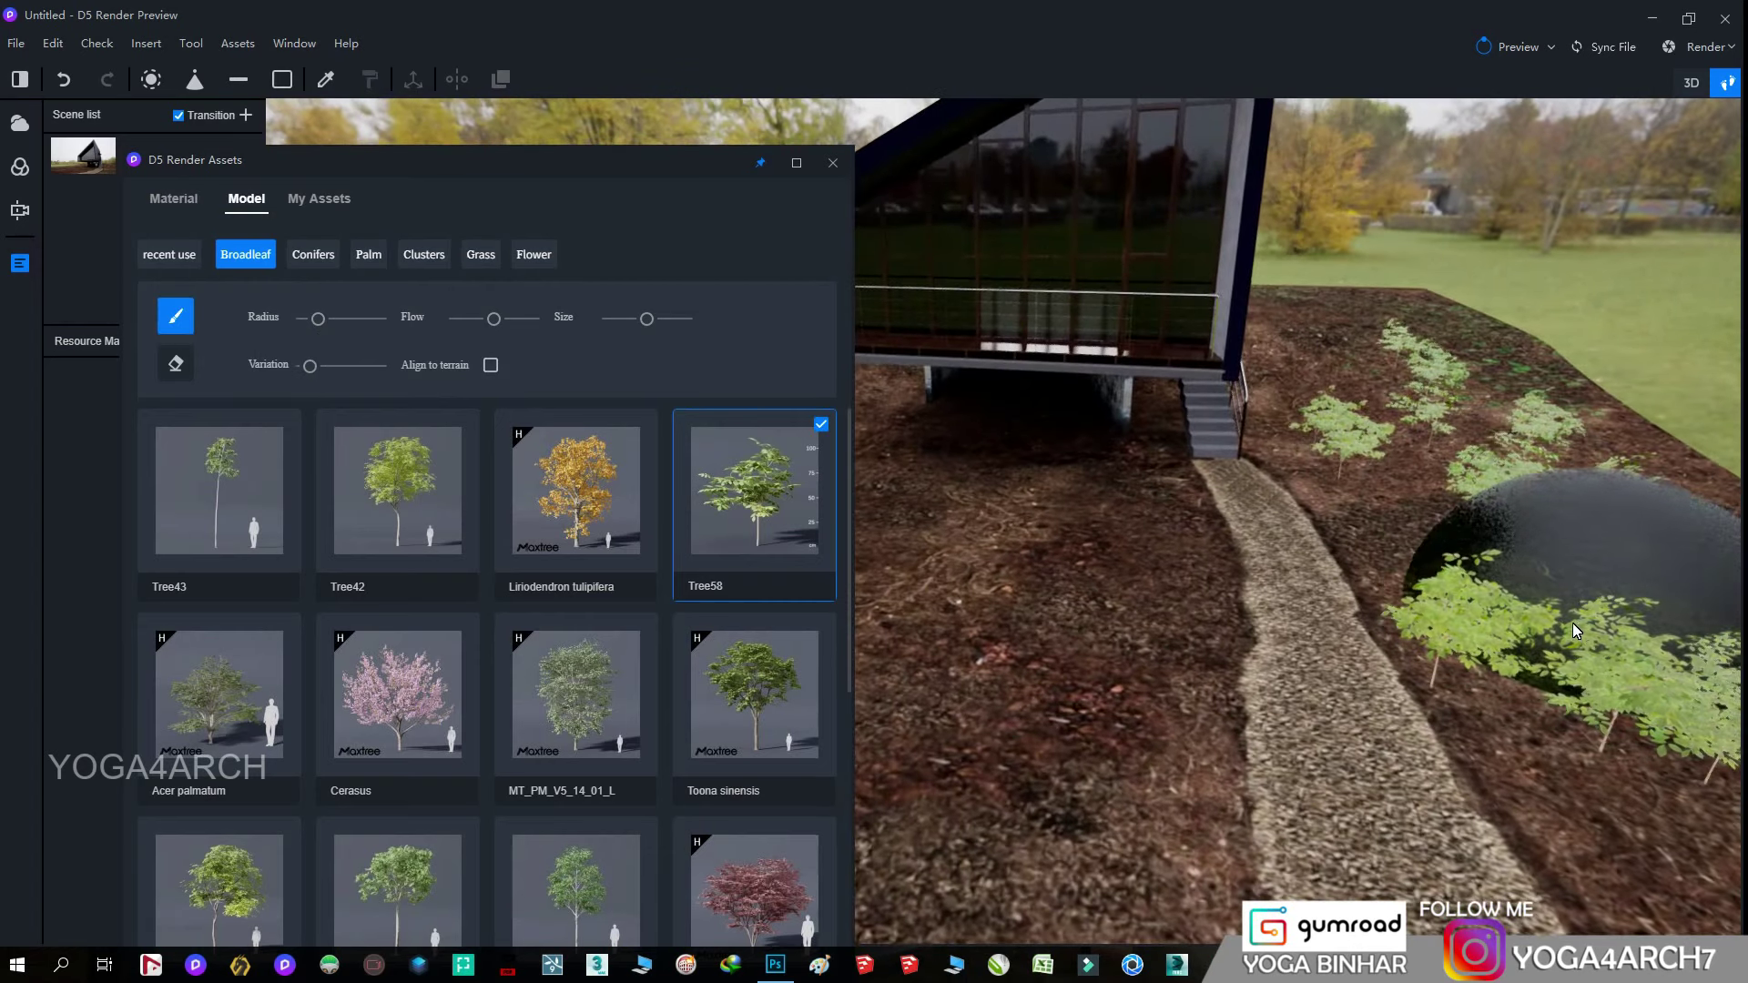
{"action": "scroll", "coordinate": [1571, 623], "scroll_direction": "down", "scroll_amount": 3}
{"action": "left_click_drag", "start_coordinate": [1463, 586], "coordinate": [1564, 701]}
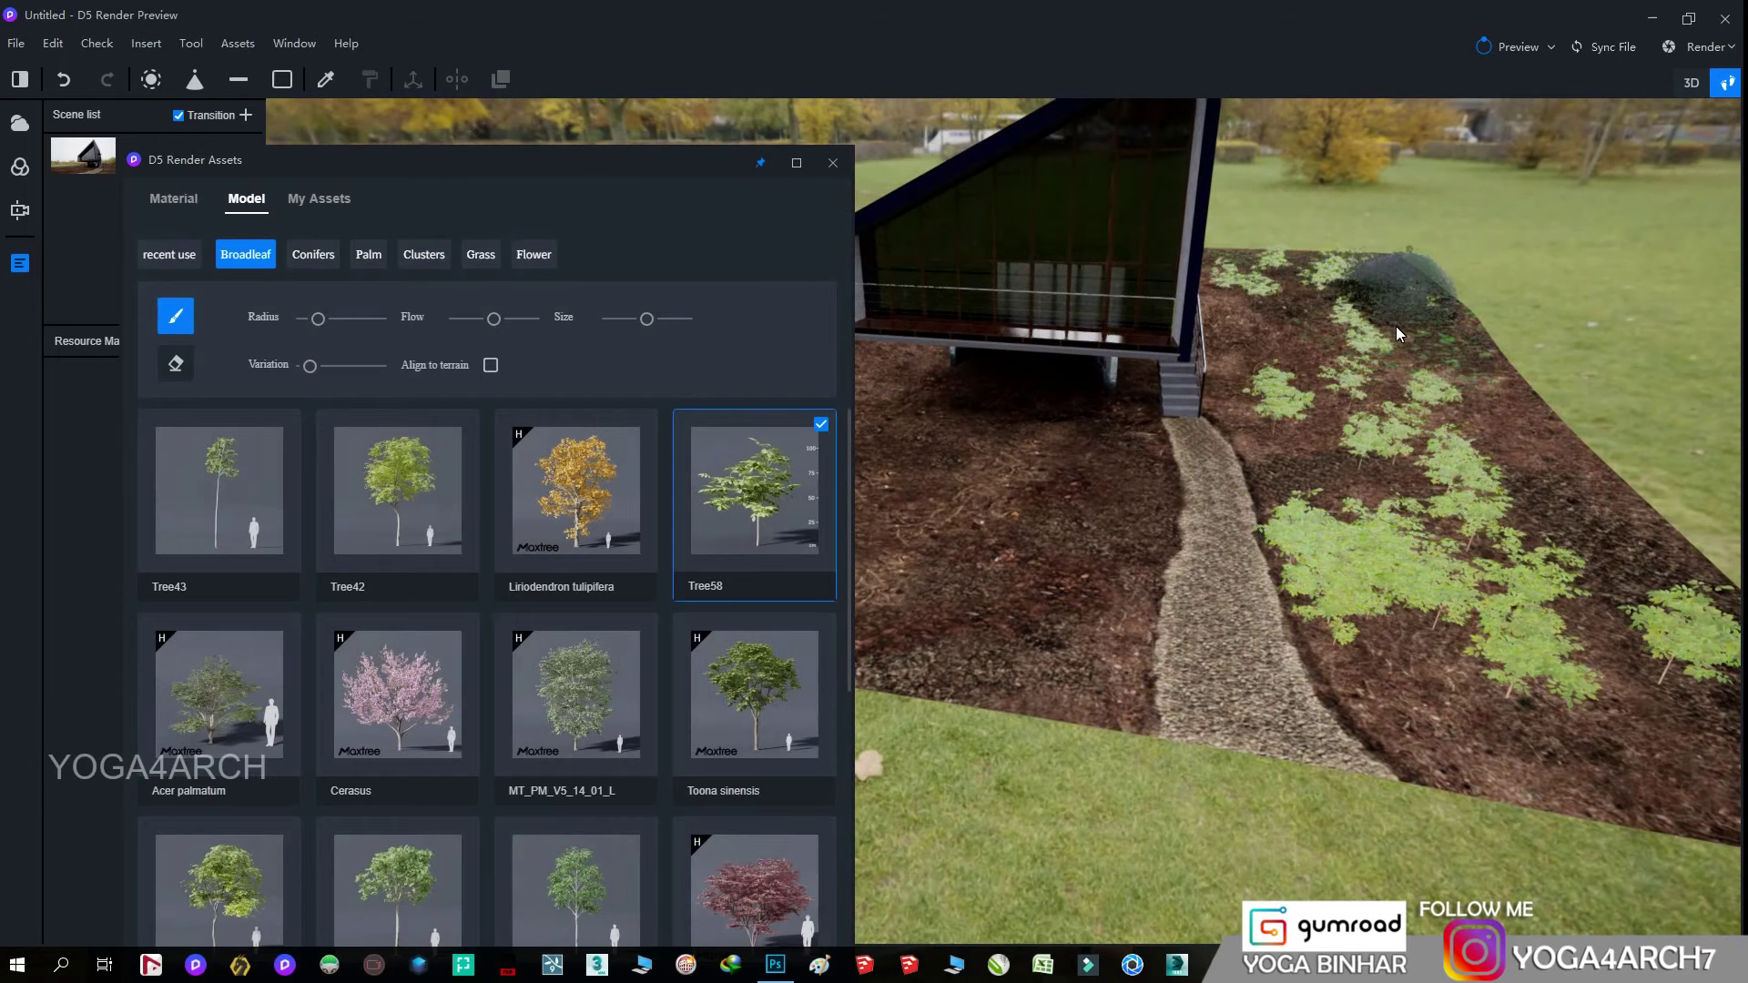
- Paint more small trees across the planting bed from a new angle
{"action": "mouse_move", "coordinate": [1396, 326]}
{"action": "middle_mouse_down"}
{"action": "mouse_move", "coordinate": [1489, 505]}
{"action": "mouse_move", "coordinate": [1113, 528]}
{"action": "mouse_move", "coordinate": [1082, 477]}
{"action": "middle_mouse_up"}
{"action": "mouse_move", "coordinate": [1082, 477]}
{"action": "left_mouse_down"}
{"action": "mouse_move", "coordinate": [1292, 492]}
{"action": "mouse_move", "coordinate": [1373, 589]}
{"action": "left_mouse_up"}
{"action": "middle_click_drag", "start_coordinate": [1373, 588], "coordinate": [1078, 554]}
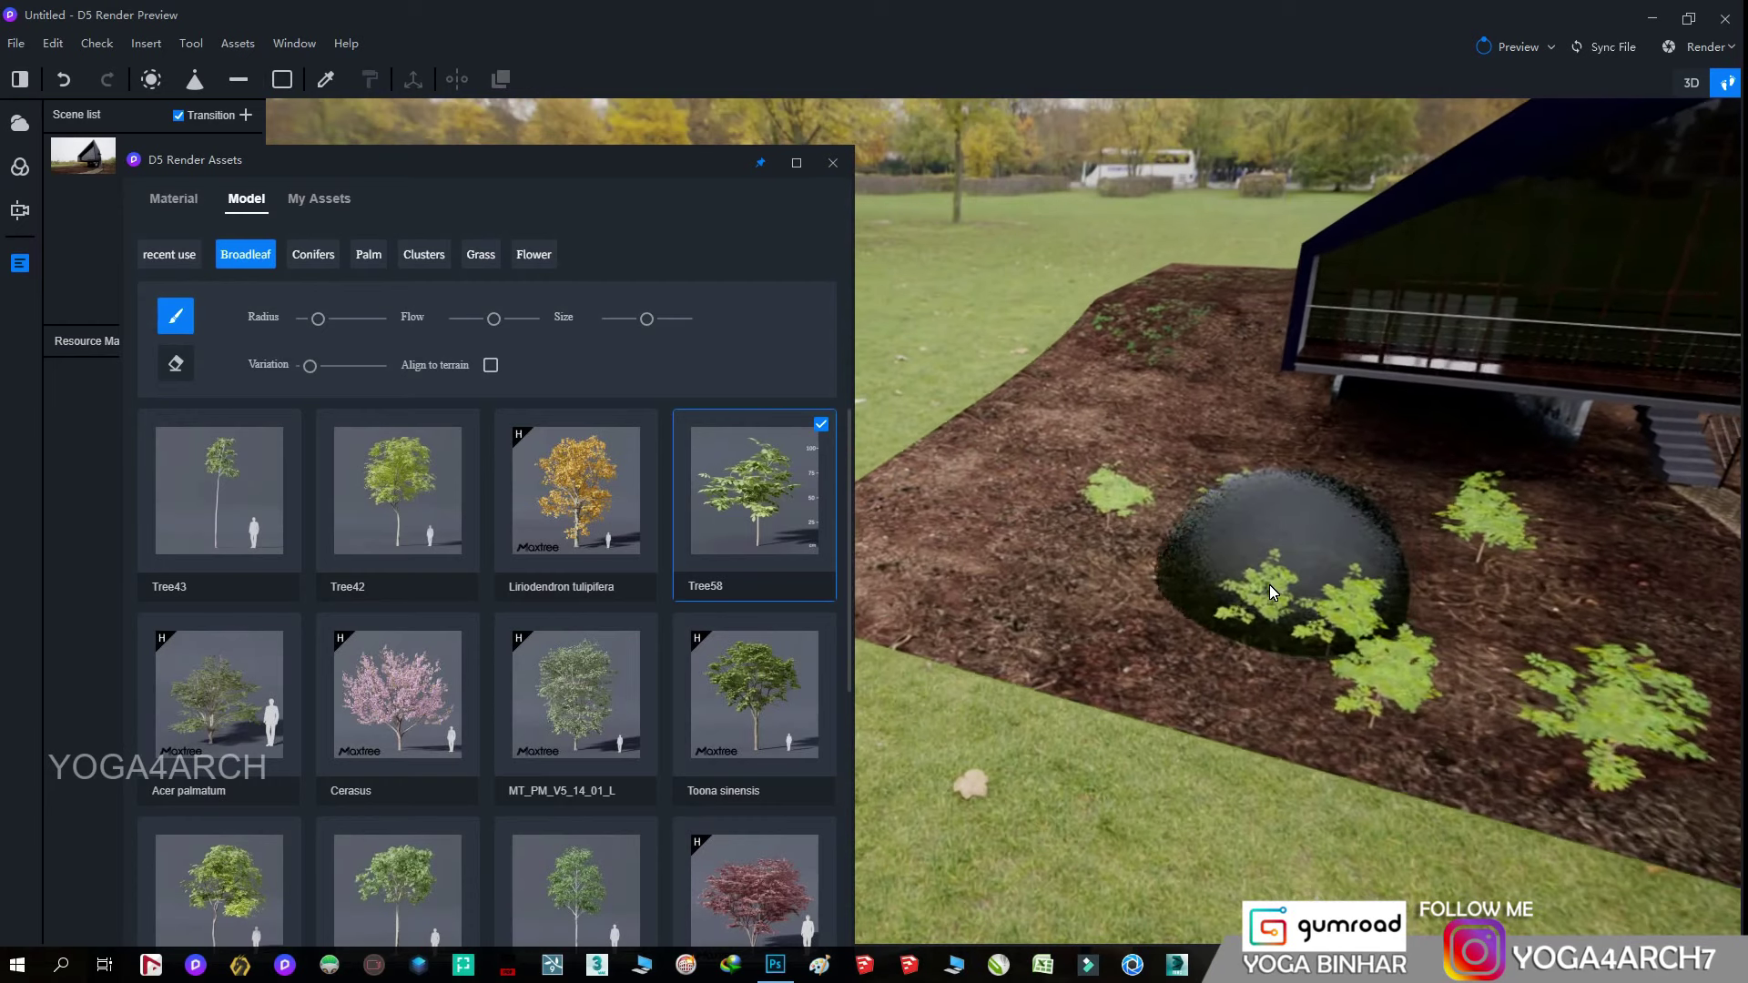
{"action": "middle_click_drag", "start_coordinate": [1269, 584], "coordinate": [1052, 599]}
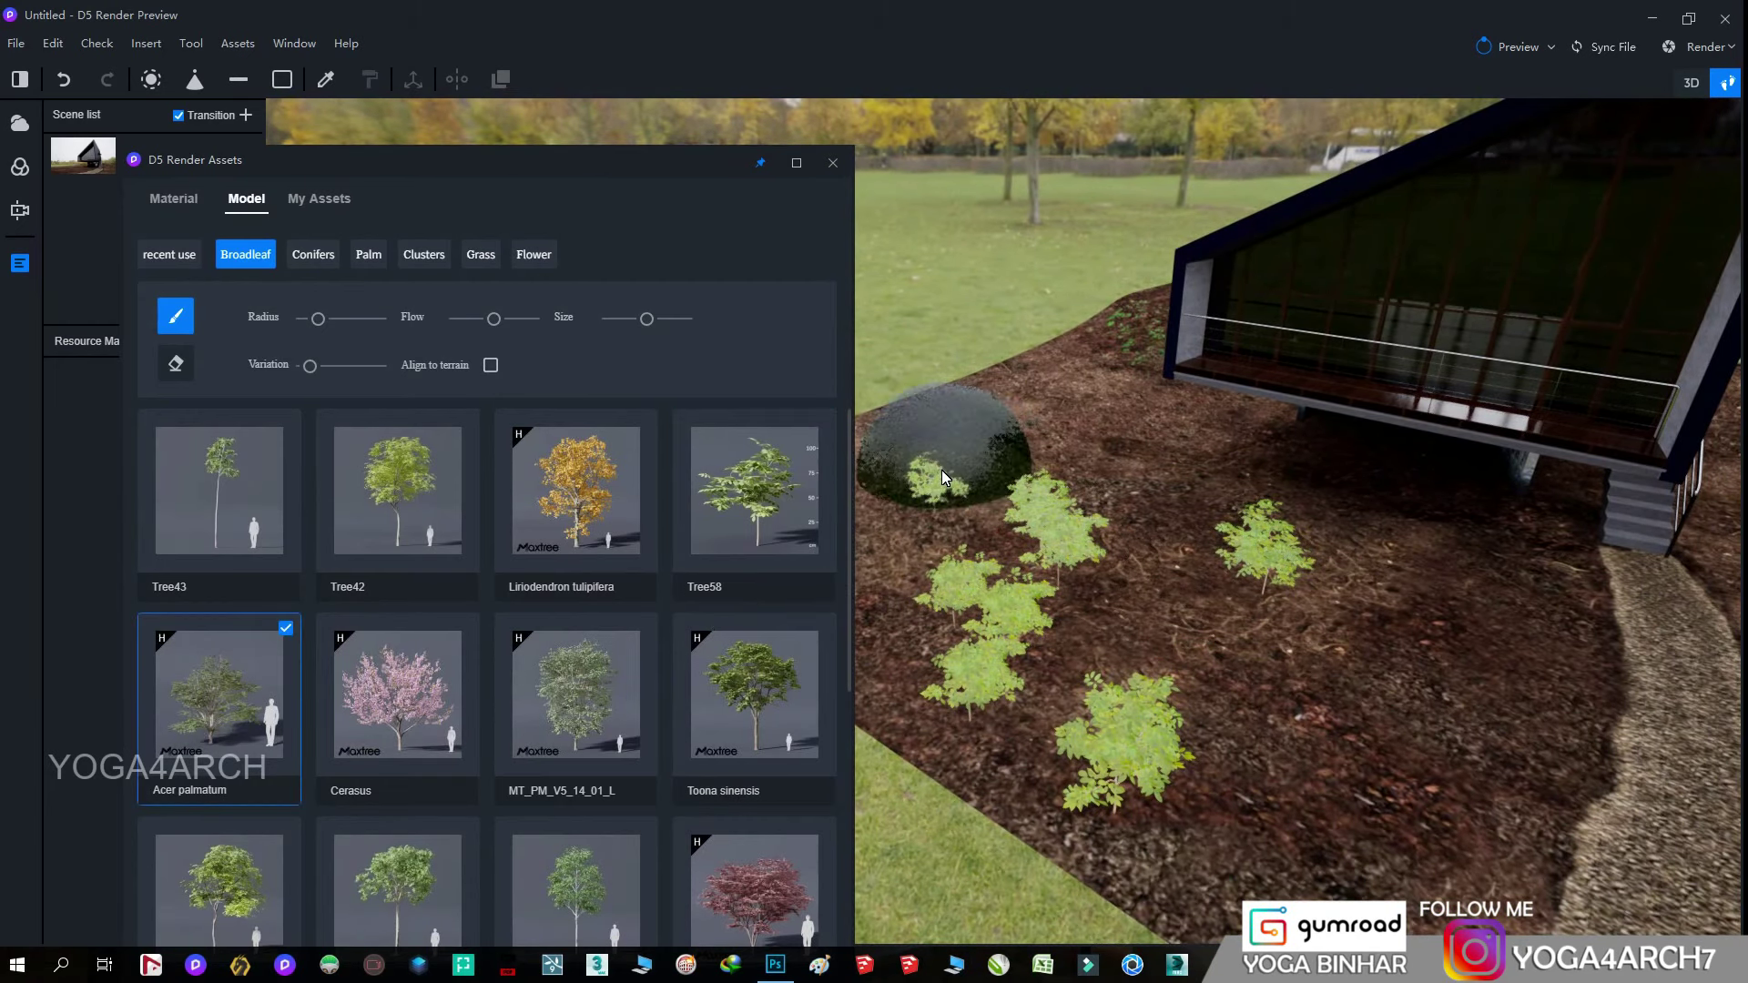
{"action": "scroll", "coordinate": [1083, 538], "scroll_direction": "up", "scroll_amount": 3}
{"action": "scroll", "coordinate": [1120, 569], "scroll_direction": "up", "scroll_amount": 3}
{"action": "scroll", "coordinate": [1156, 565], "scroll_direction": "up", "scroll_amount": 3}
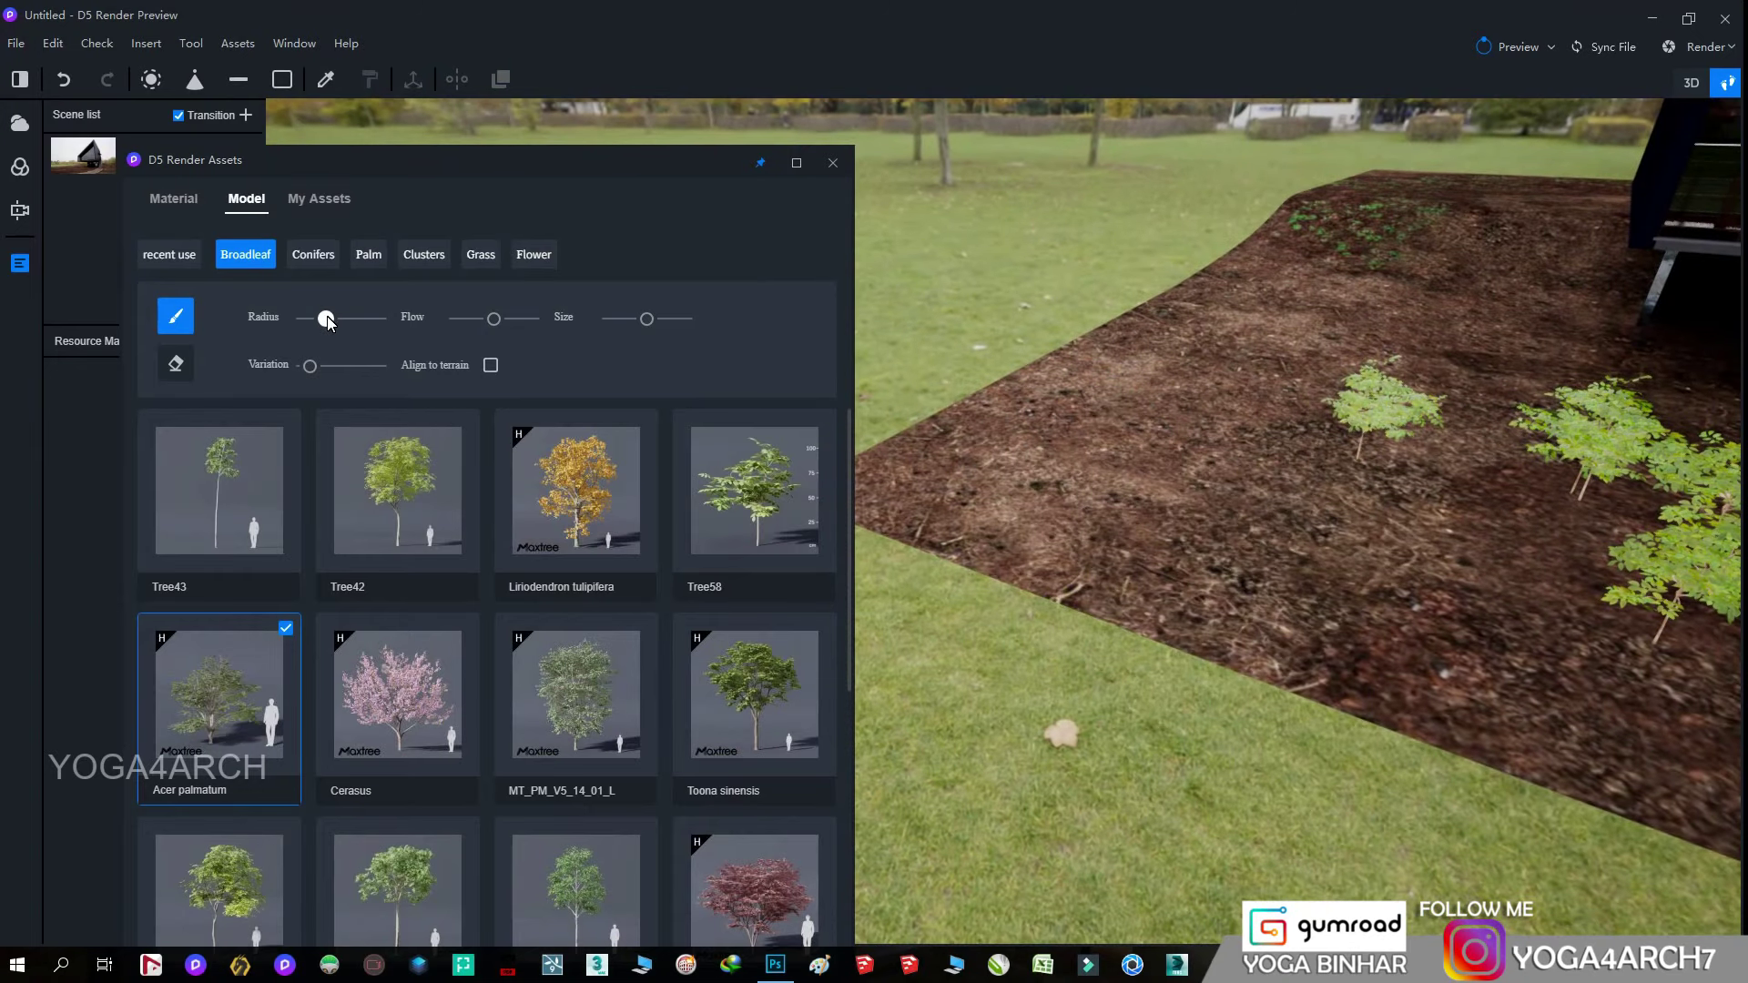
- Enlarge the brush radius and paint more trees near the top of the mulch bed
{"action": "left_click_drag", "start_coordinate": [326, 318], "coordinate": [333, 319]}
{"action": "scroll", "coordinate": [1228, 341], "scroll_direction": "down", "scroll_amount": 3}
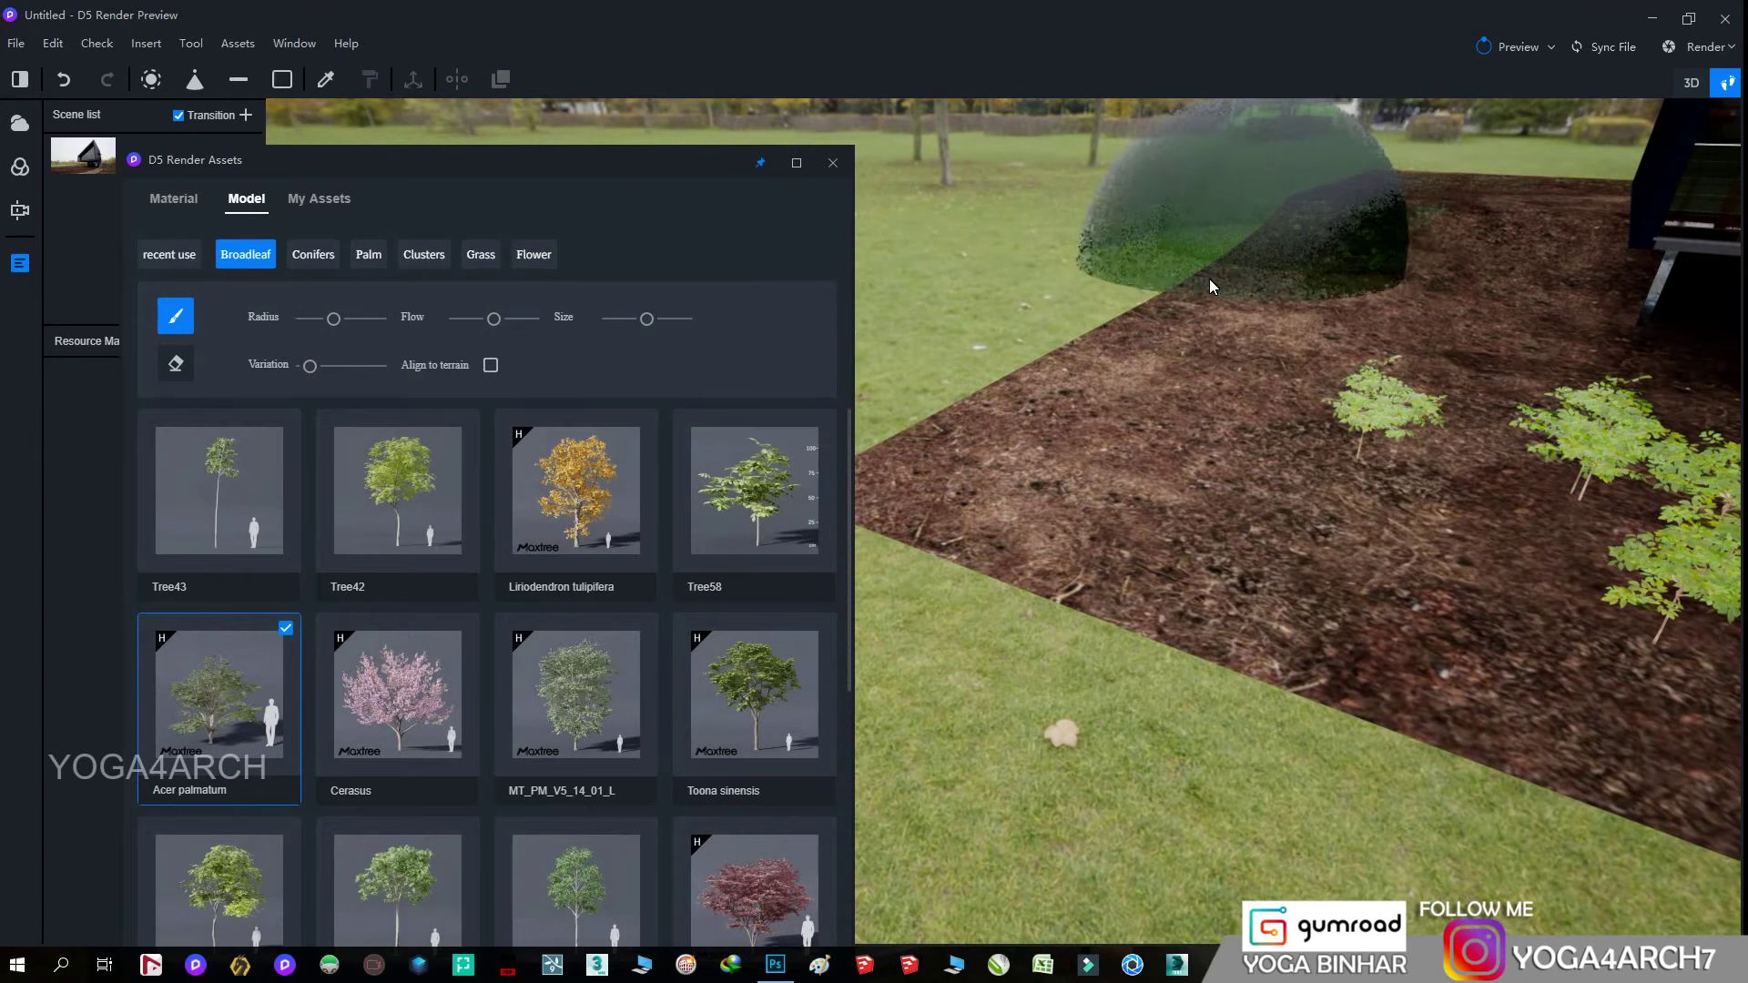
{"action": "scroll", "coordinate": [1164, 419], "scroll_direction": "down", "scroll_amount": 3}
{"action": "scroll", "coordinate": [1308, 783], "scroll_direction": "up", "scroll_amount": 3}
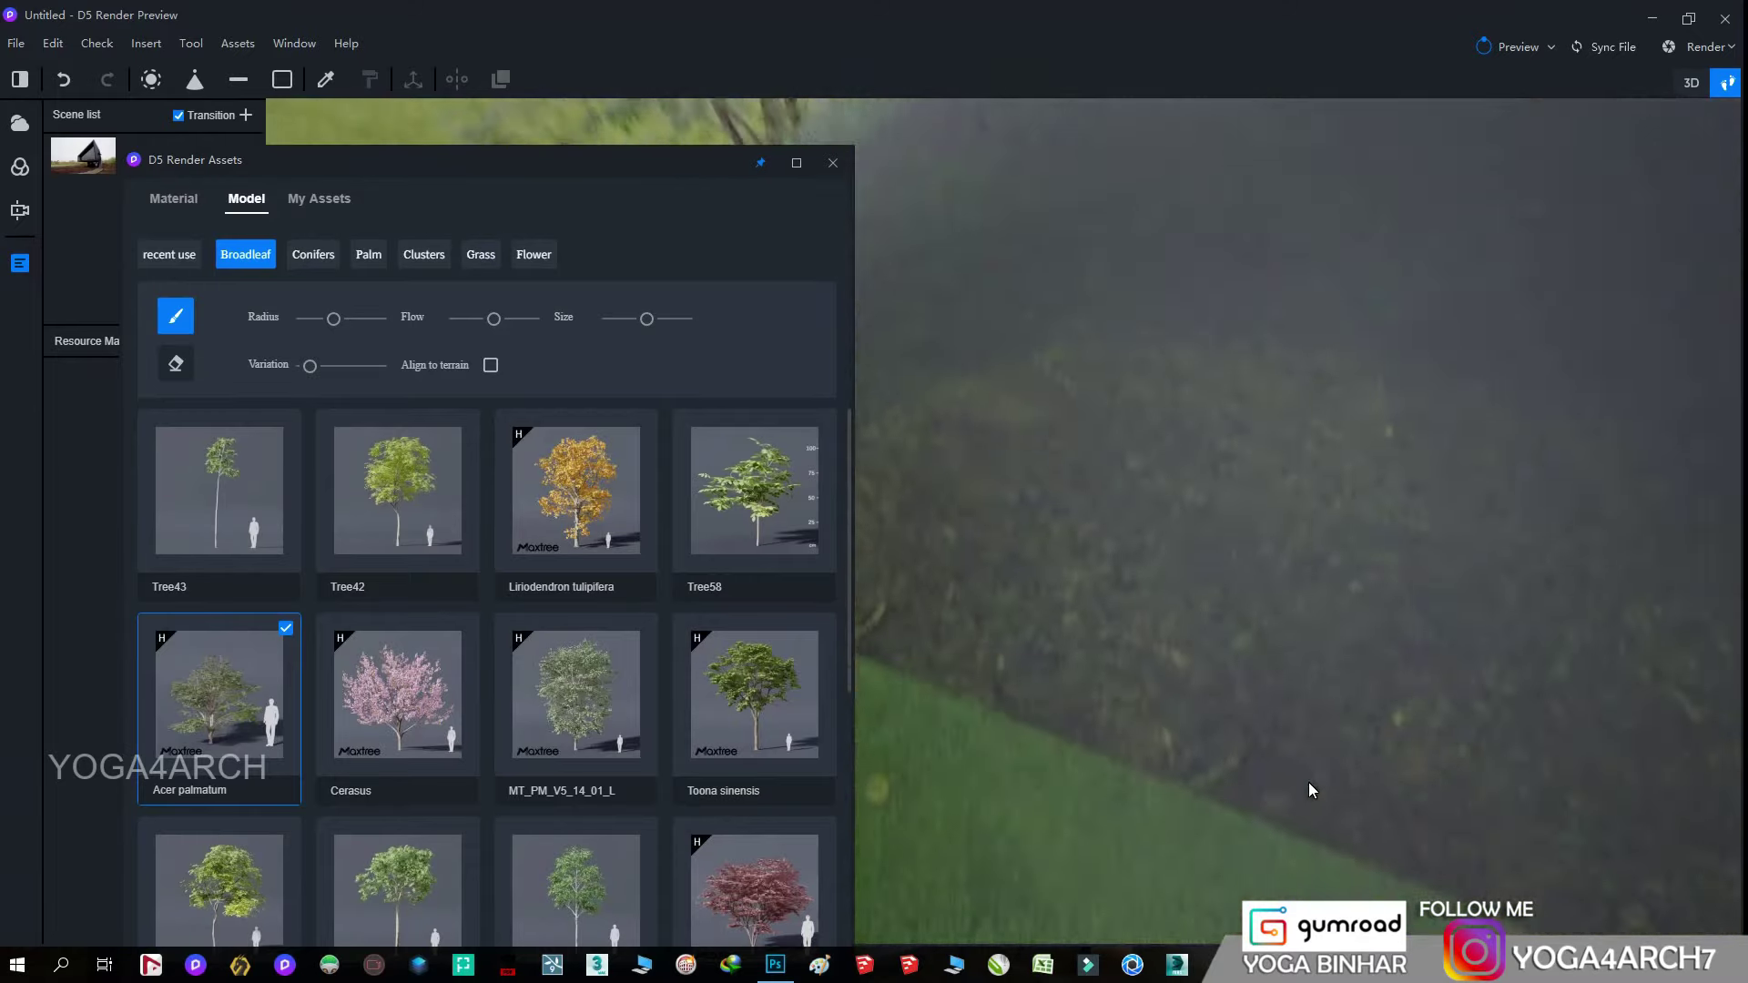
{"action": "right_click_drag", "start_coordinate": [1308, 784], "coordinate": [1362, 423]}
{"action": "scroll", "coordinate": [1184, 217], "scroll_direction": "down", "scroll_amount": 3}
{"action": "left_click_drag", "start_coordinate": [1184, 217], "coordinate": [1178, 238]}
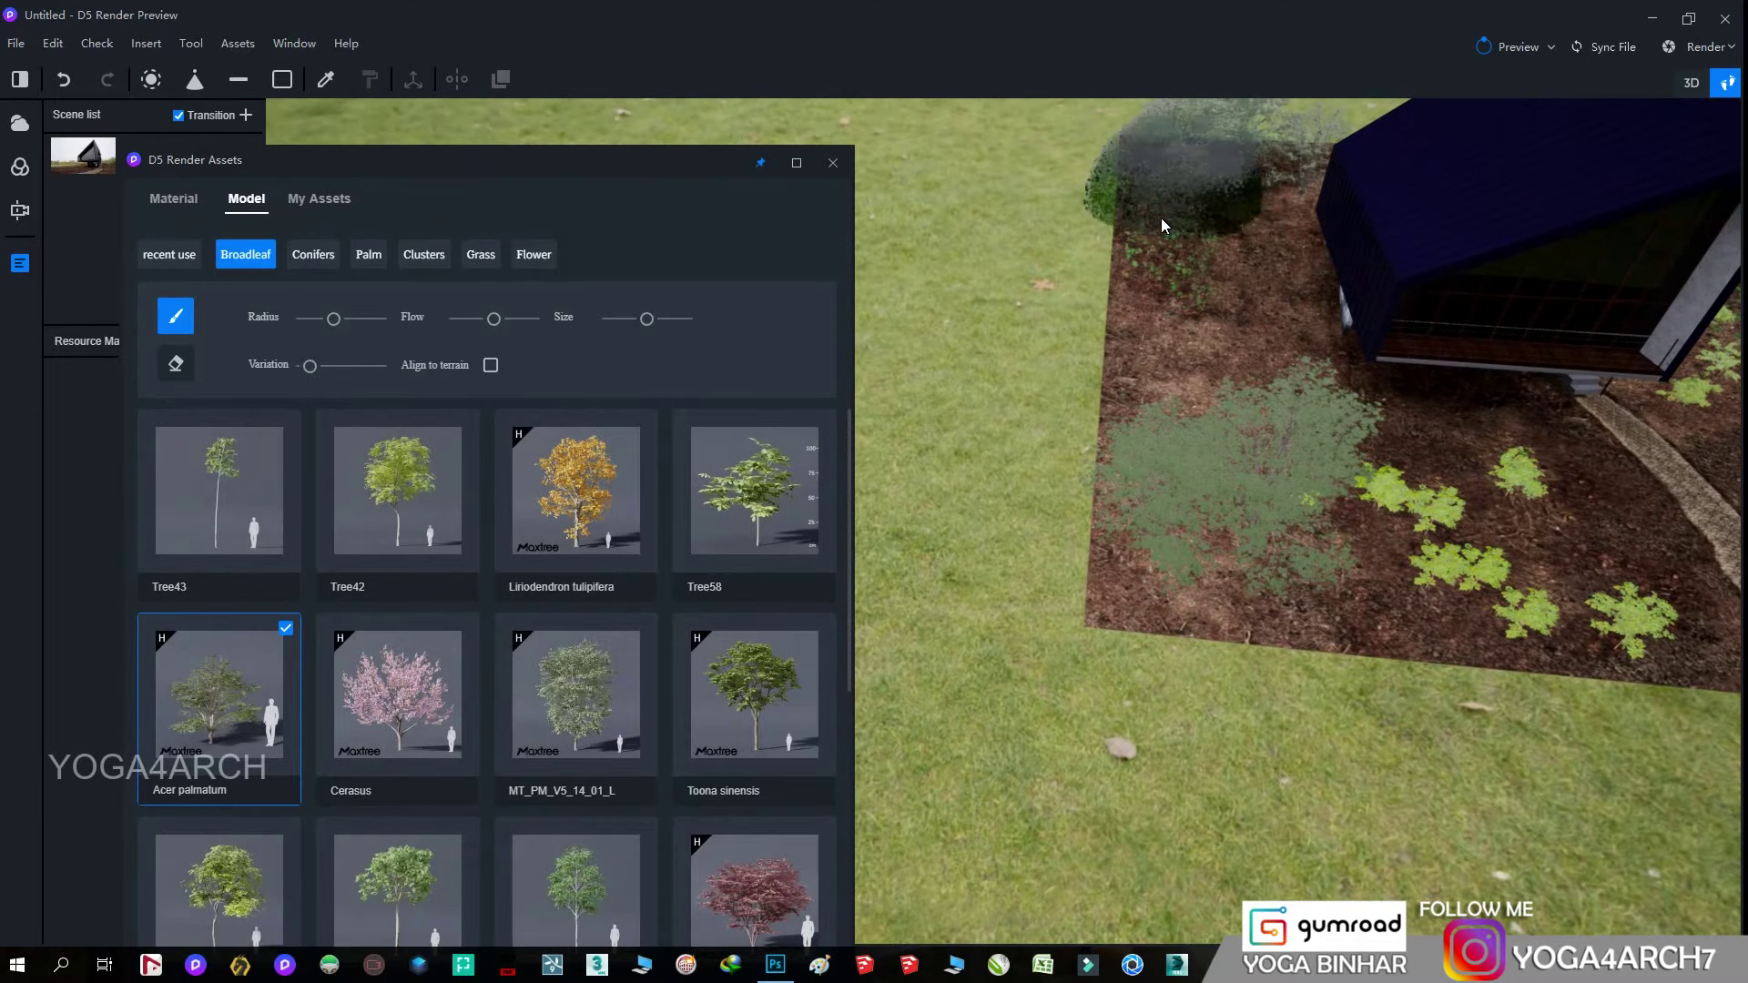
{"action": "scroll", "coordinate": [1194, 385], "scroll_direction": "up", "scroll_amount": 3}
{"action": "mouse_move", "coordinate": [1195, 386]}
{"action": "right_mouse_down"}
{"action": "mouse_move", "coordinate": [1113, 406]}
{"action": "mouse_move", "coordinate": [1333, 555]}
{"action": "mouse_move", "coordinate": [1188, 296]}
{"action": "right_mouse_up"}
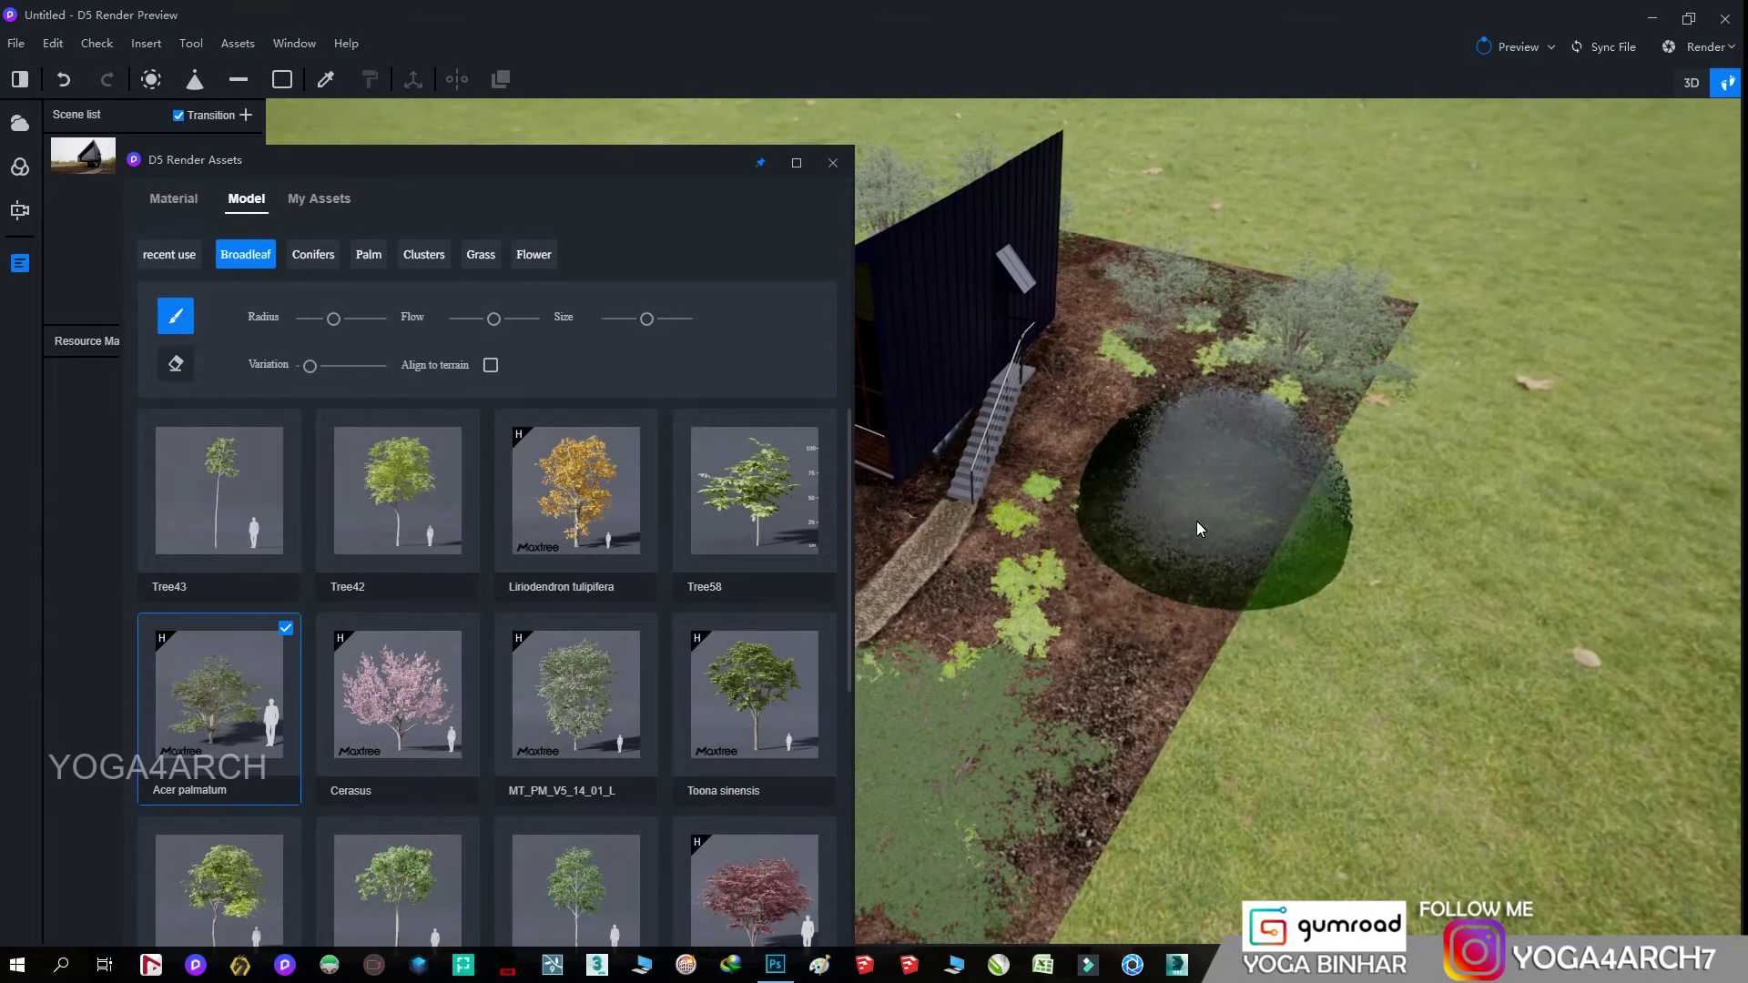
{"action": "right_click_drag", "start_coordinate": [1196, 521], "coordinate": [1058, 627]}
{"action": "scroll", "coordinate": [533, 593], "scroll_direction": "down", "scroll_amount": 4}
- Place two MT_PM_V5_05_02 trees in the planting bed
{"action": "scroll", "coordinate": [455, 683], "scroll_direction": "down", "scroll_amount": 1}
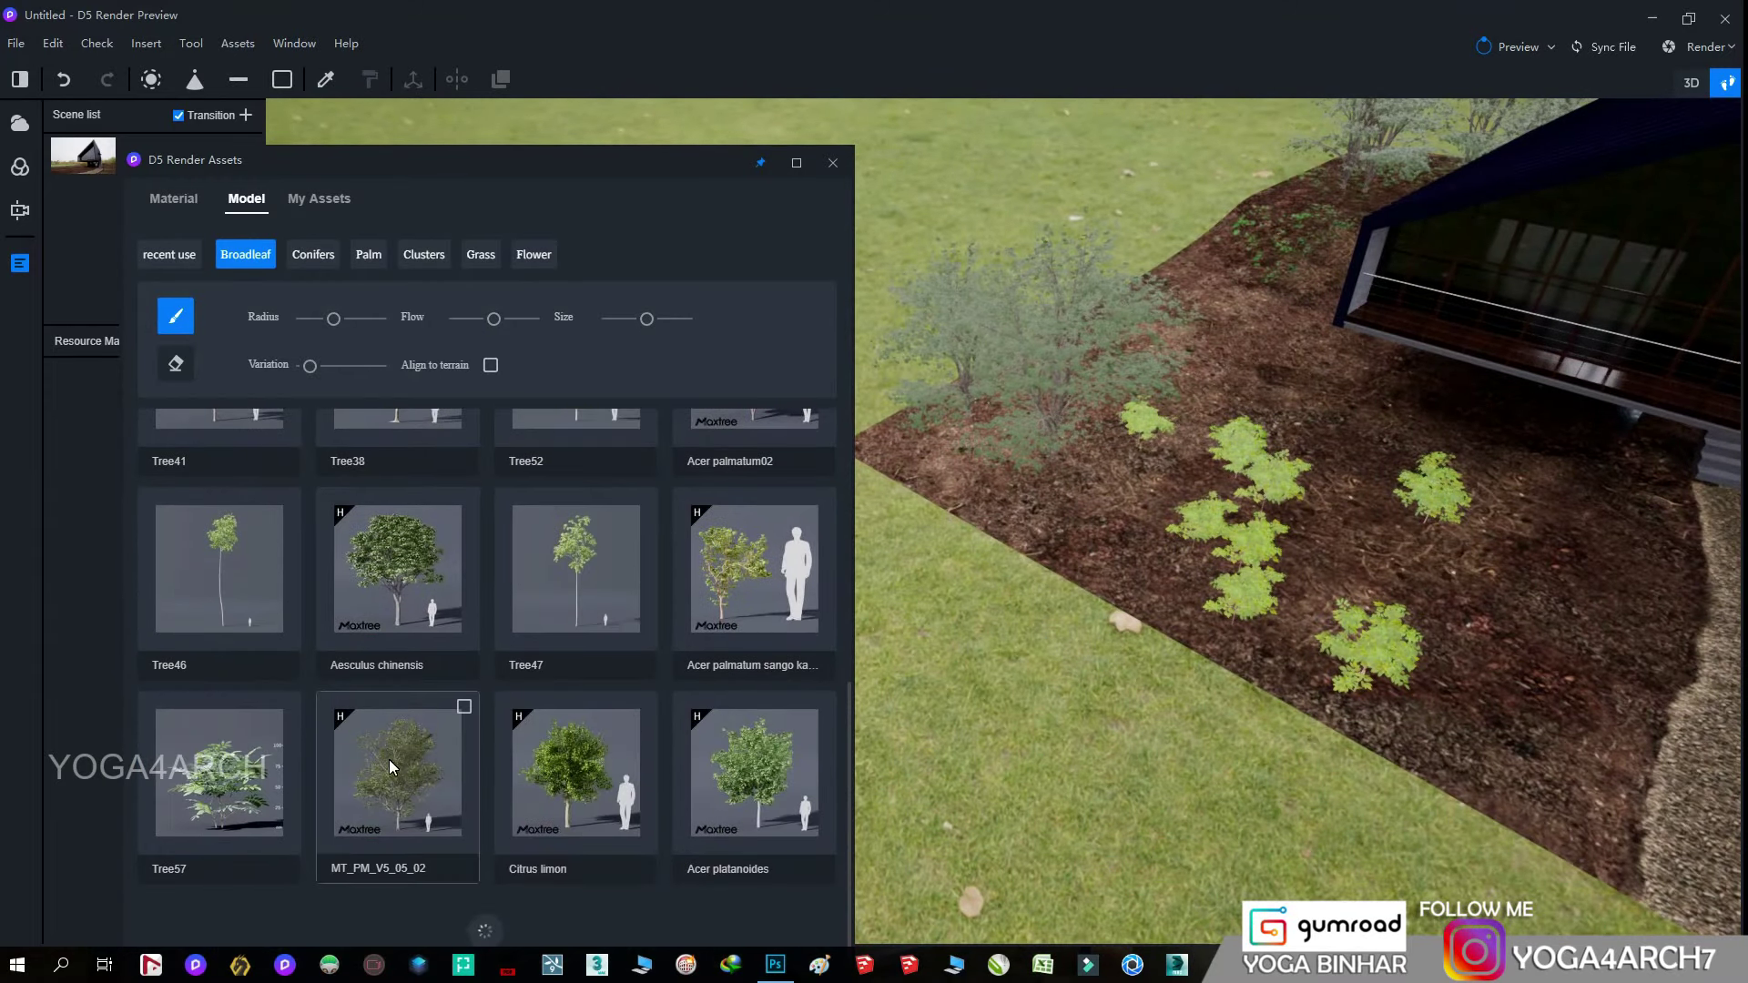
{"action": "left_click", "coordinate": [419, 801]}
{"action": "left_click", "coordinate": [1010, 569]}
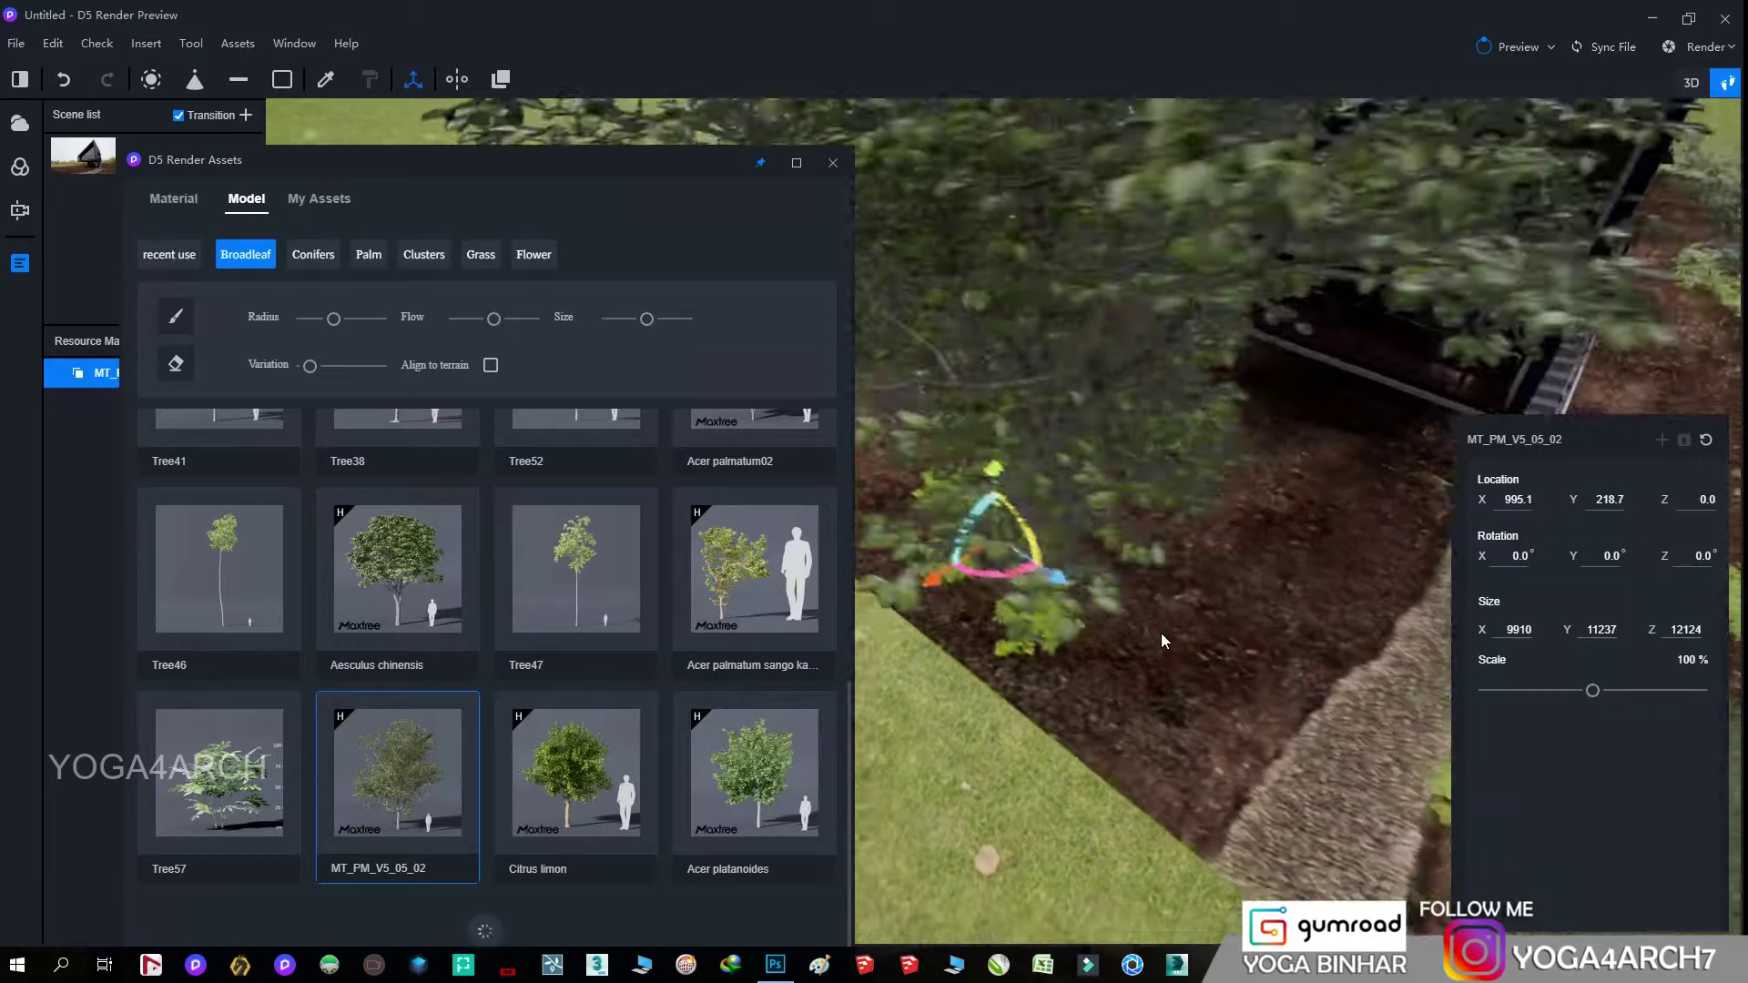
{"action": "right_click_drag", "start_coordinate": [1161, 632], "coordinate": [1276, 740]}
{"action": "left_click", "coordinate": [1237, 546]}
{"action": "scroll", "coordinate": [1237, 546], "scroll_direction": "down", "scroll_amount": 3}
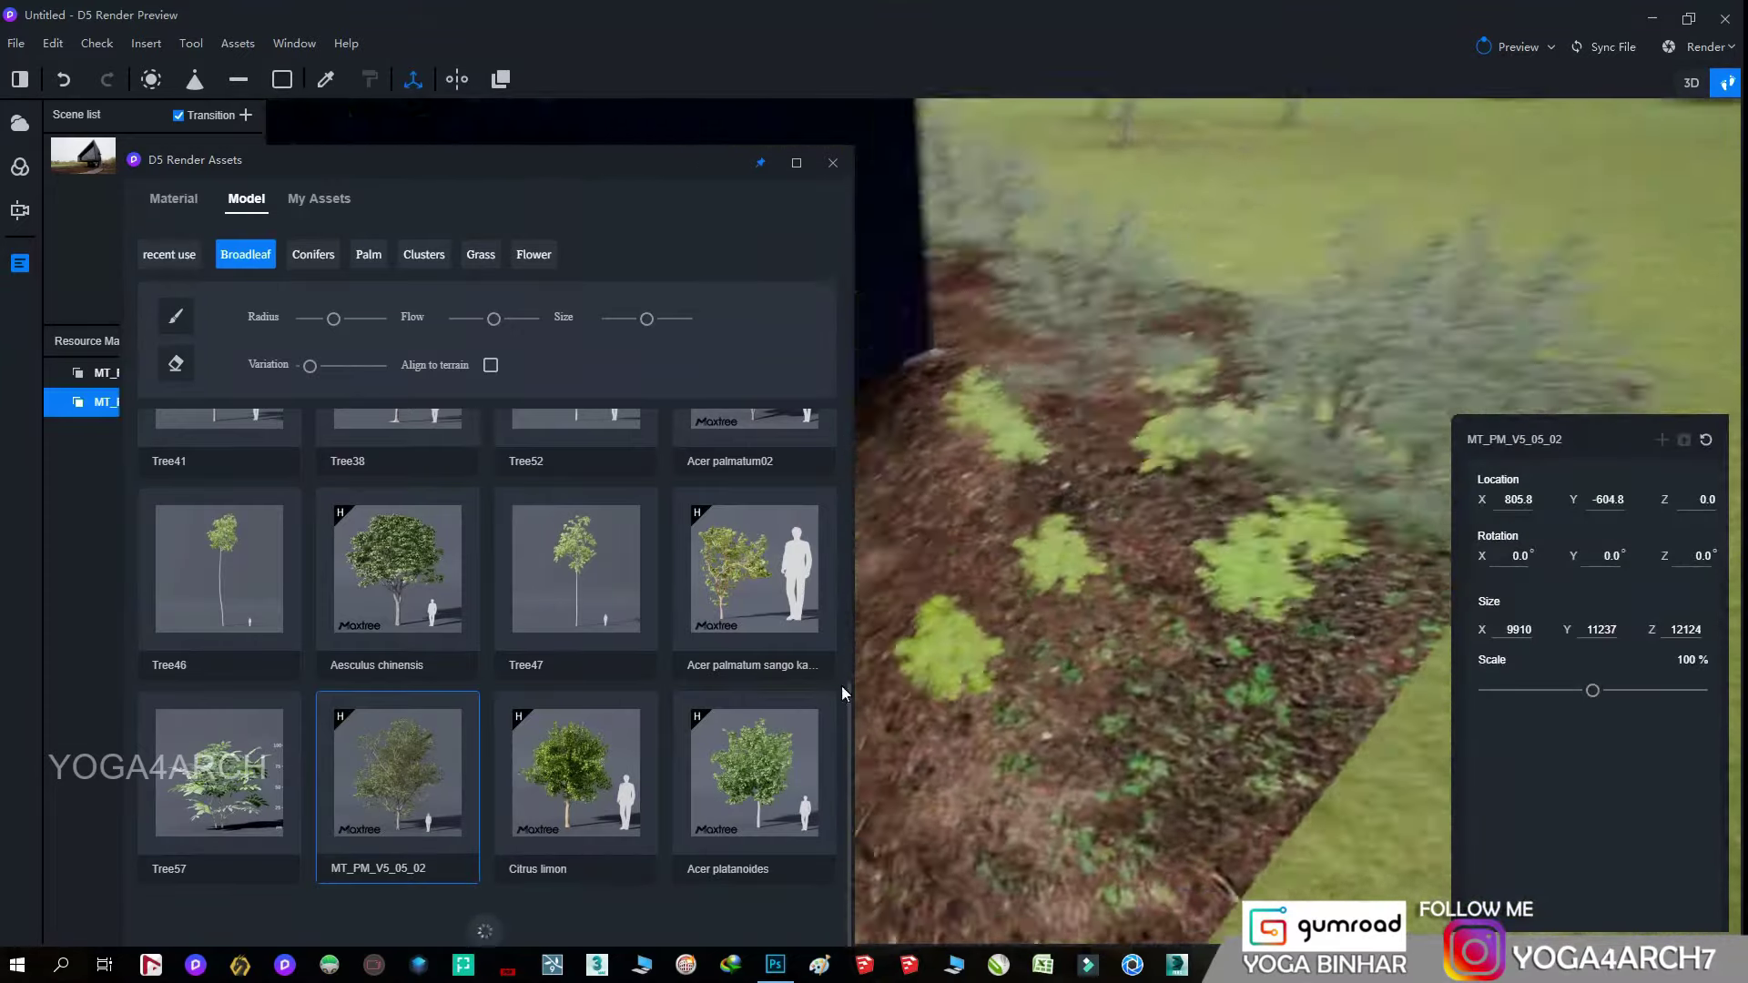
{"action": "right_click_drag", "start_coordinate": [842, 686], "coordinate": [1282, 255]}
{"action": "right_click_drag", "start_coordinate": [1183, 564], "coordinate": [932, 602]}
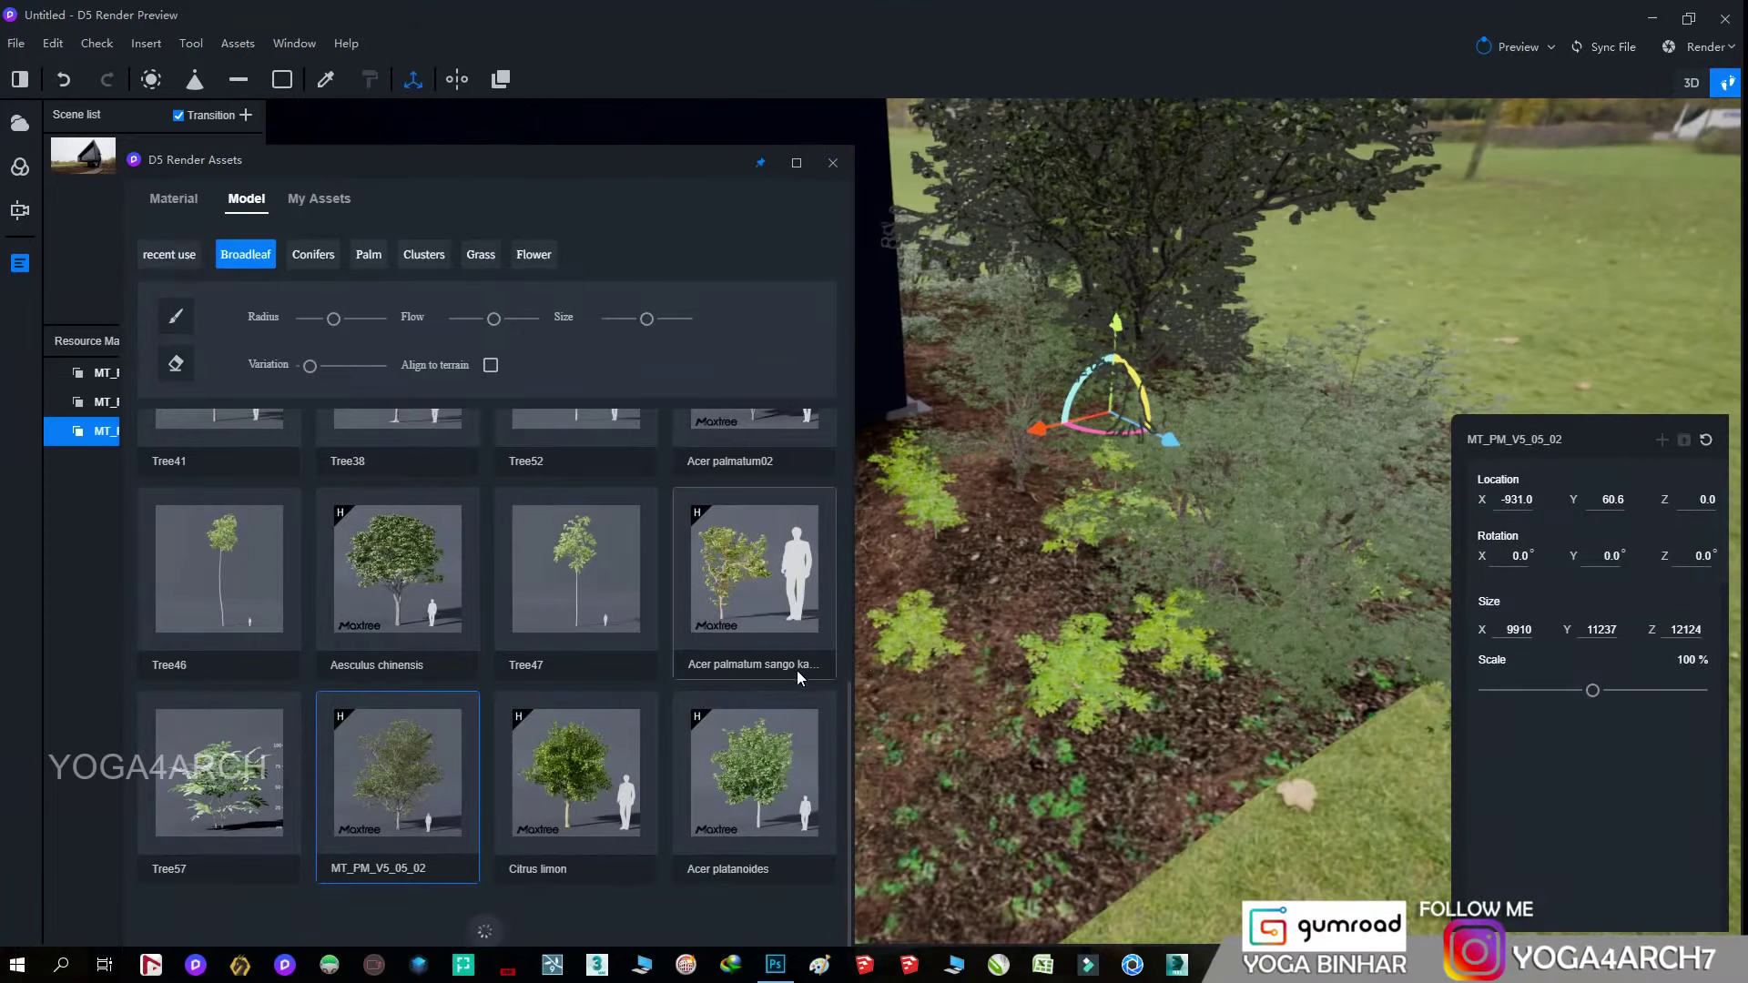
- Place several Tree57 trees in the bed, including one near the stairs
{"action": "left_click", "coordinate": [219, 774]}
{"action": "left_click", "coordinate": [1011, 558]}
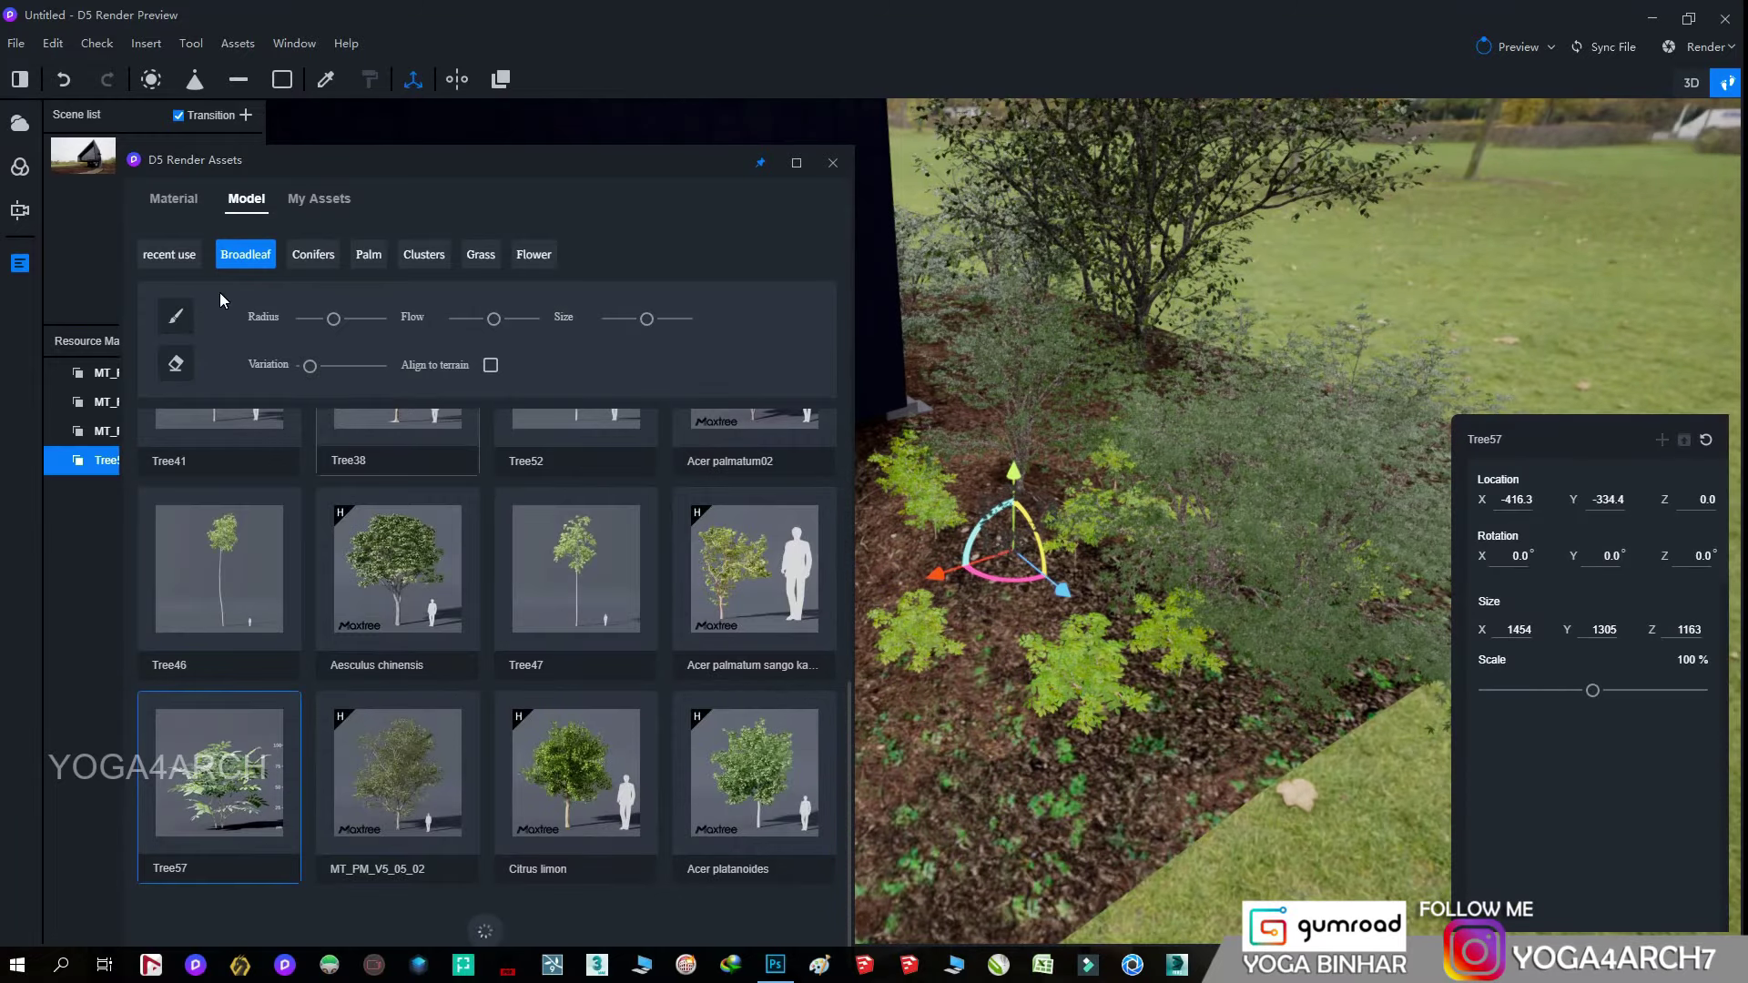
{"action": "left_click", "coordinate": [176, 316]}
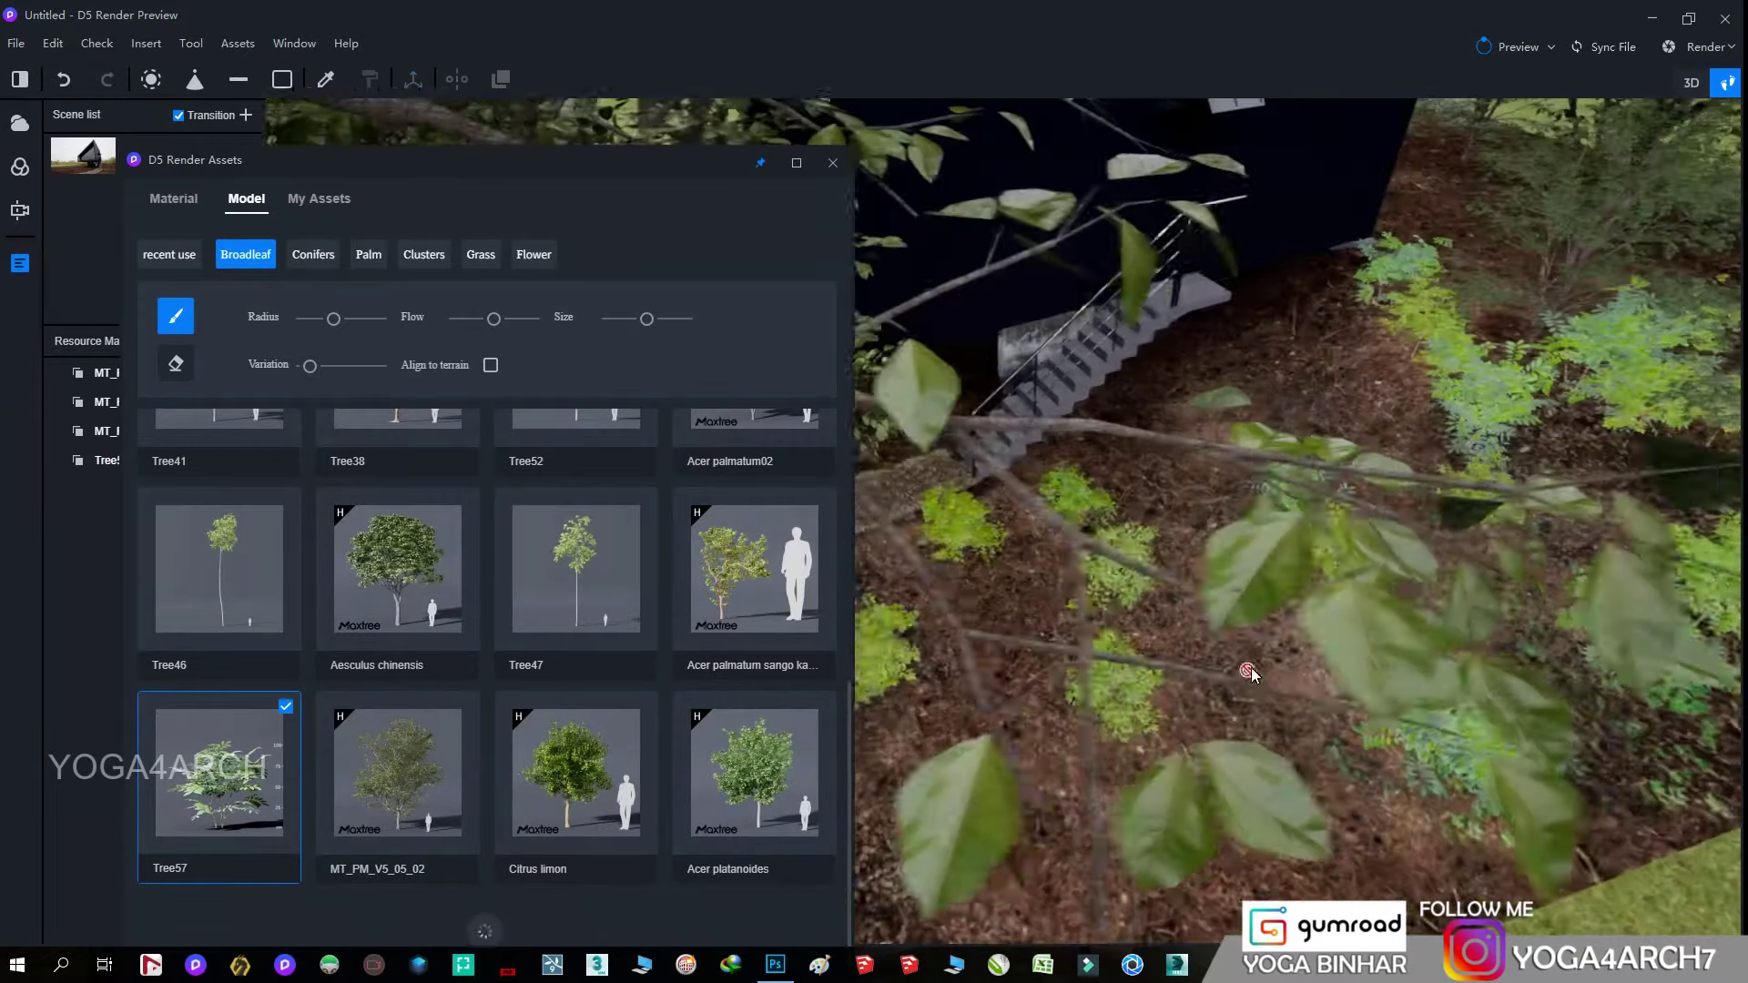
{"action": "mouse_move", "coordinate": [1444, 592]}
{"action": "right_mouse_down"}
{"action": "mouse_move", "coordinate": [1346, 721]}
{"action": "mouse_move", "coordinate": [1495, 329]}
{"action": "mouse_move", "coordinate": [1151, 594]}
{"action": "mouse_move", "coordinate": [1237, 401]}
{"action": "mouse_move", "coordinate": [1202, 340]}
{"action": "mouse_move", "coordinate": [1404, 455]}
{"action": "mouse_move", "coordinate": [1352, 577]}
{"action": "right_mouse_up"}
{"action": "key", "text": "Escape"}
{"action": "left_click", "coordinate": [1352, 578]}
{"action": "right_click_drag", "start_coordinate": [1183, 681], "coordinate": [1341, 632]}
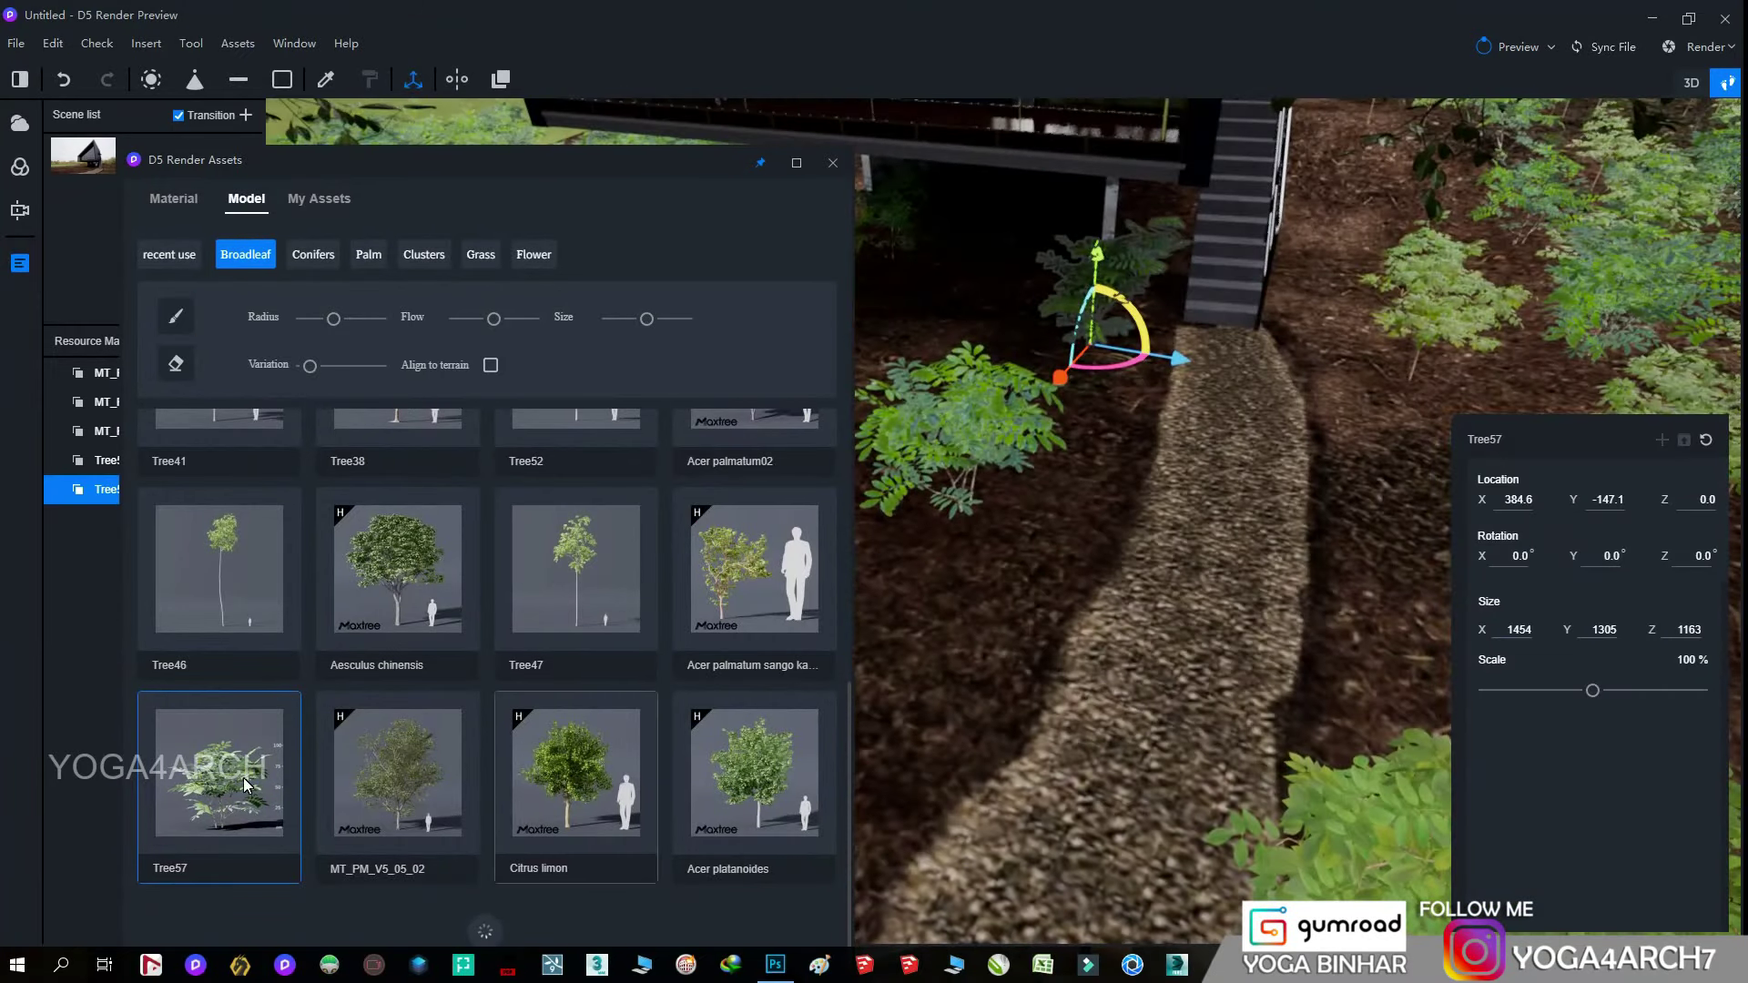
- Place several Acer palmatum trees beside the gravel path
{"action": "left_click", "coordinate": [1340, 632]}
{"action": "left_click", "coordinate": [808, 652]}
{"action": "mouse_move", "coordinate": [1138, 546]}
{"action": "right_mouse_down"}
{"action": "mouse_move", "coordinate": [1309, 395]}
{"action": "mouse_move", "coordinate": [1467, 322]}
{"action": "right_mouse_up"}
{"action": "left_click", "coordinate": [1310, 395]}
{"action": "left_click", "coordinate": [1162, 533]}
{"action": "mouse_move", "coordinate": [1161, 534]}
{"action": "right_mouse_down"}
{"action": "mouse_move", "coordinate": [1018, 515]}
{"action": "mouse_move", "coordinate": [994, 620]}
{"action": "mouse_move", "coordinate": [1176, 499]}
{"action": "right_mouse_up"}
{"action": "left_click", "coordinate": [994, 620]}
{"action": "left_click", "coordinate": [1174, 554]}
- Add an MT_PM_V5_05_02 tree under the house and Tree57 shrubs beside the path
{"action": "left_click", "coordinate": [398, 787]}
{"action": "left_click", "coordinate": [1113, 393]}
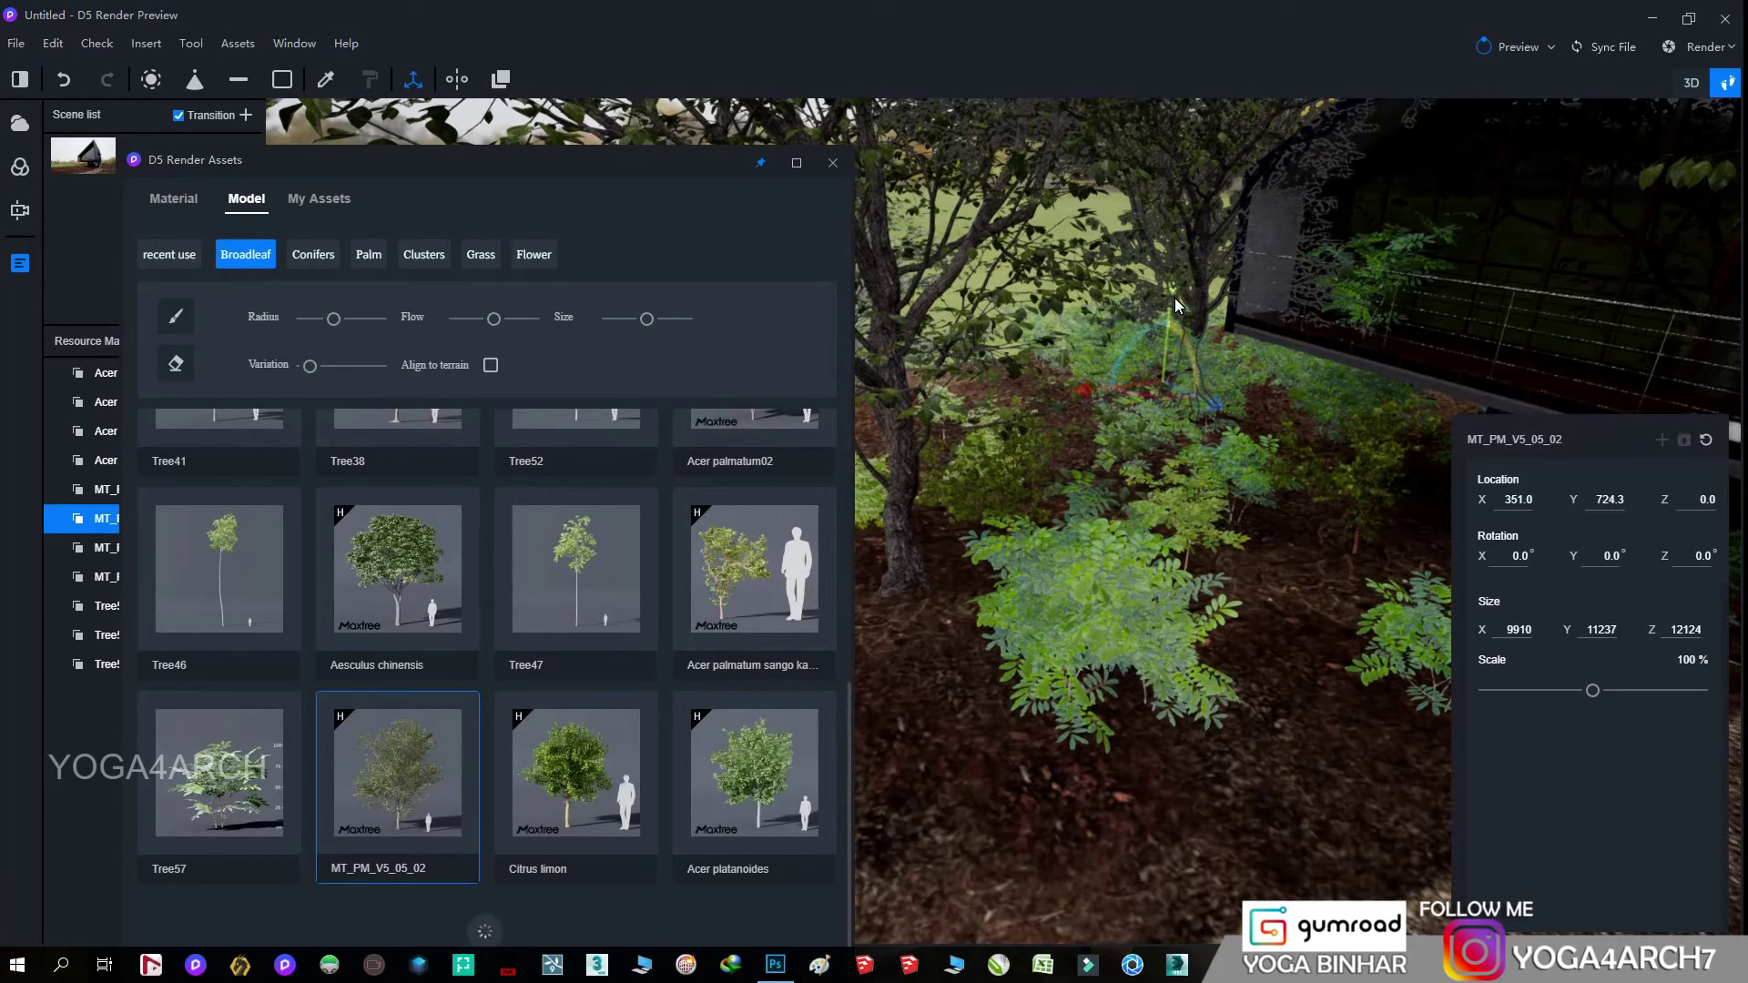
{"action": "right_click_drag", "start_coordinate": [1148, 373], "coordinate": [960, 388]}
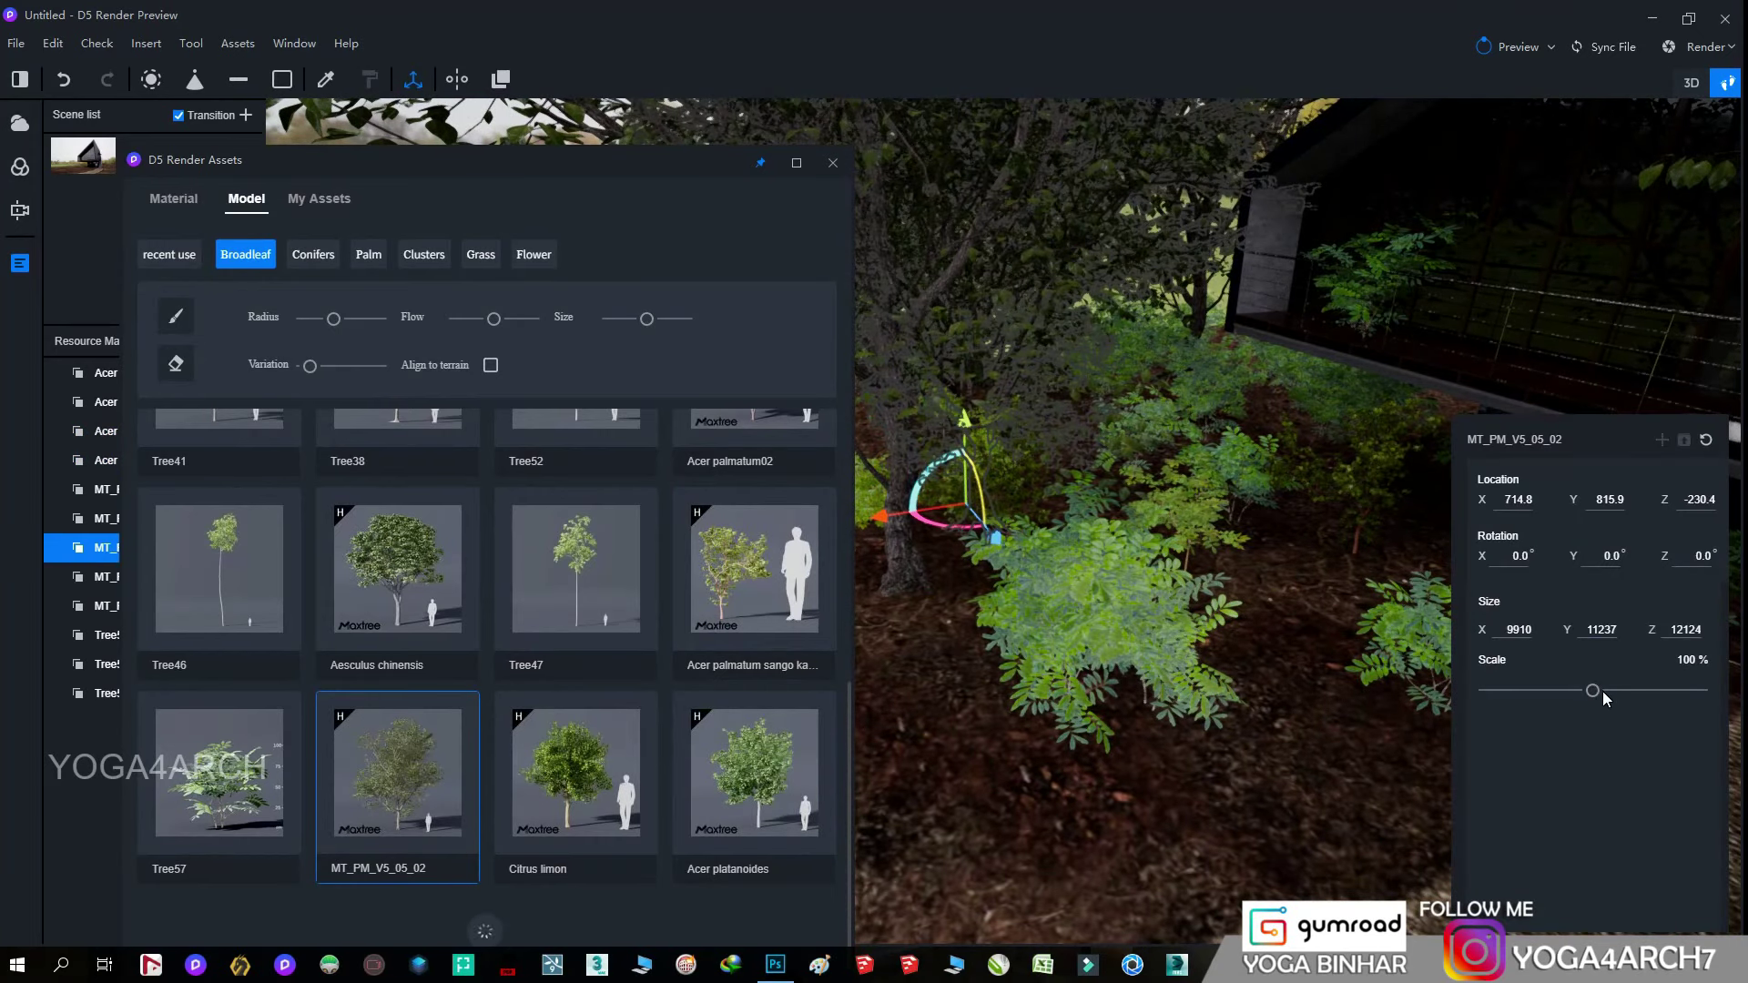
{"action": "left_click", "coordinate": [1138, 668]}
{"action": "right_click_drag", "start_coordinate": [1138, 669], "coordinate": [1052, 893]}
{"action": "left_click", "coordinate": [1156, 718]}
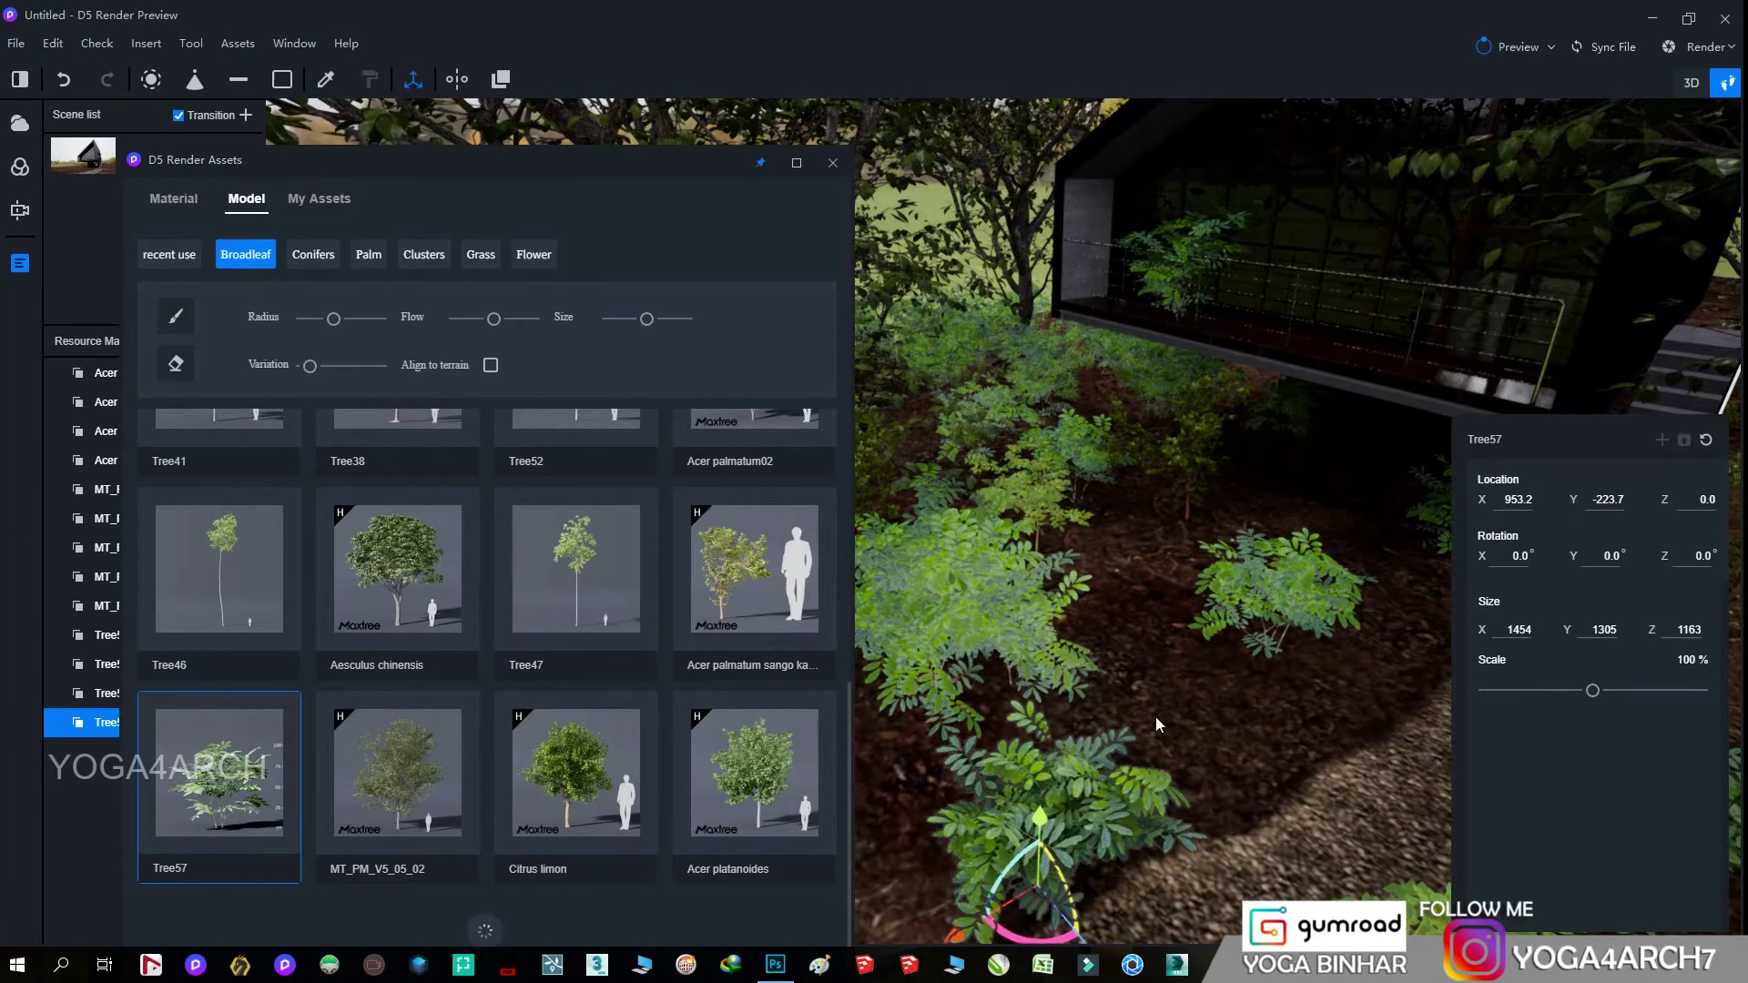
{"action": "right_click_drag", "start_coordinate": [1155, 717], "coordinate": [1183, 723]}
{"action": "left_click", "coordinate": [1133, 745]}
- Place three Acer palmatum trees in the bed and beside the gravel path
{"action": "left_click", "coordinate": [1257, 674]}
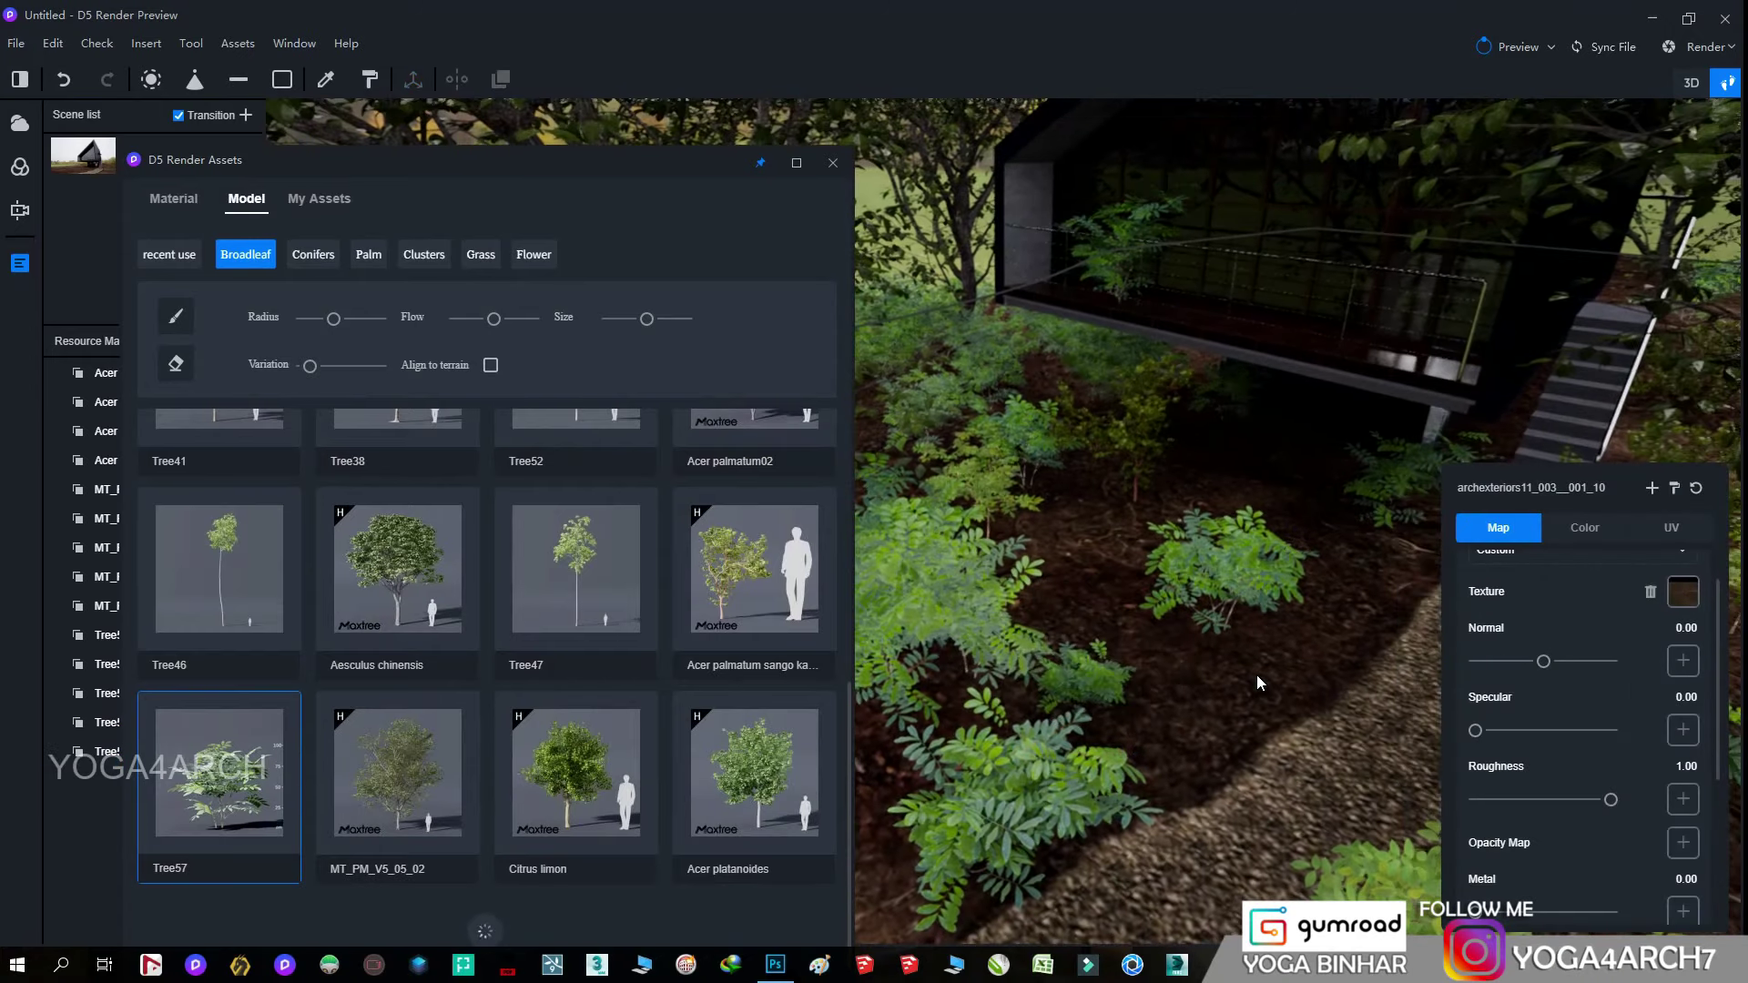
{"action": "right_click_drag", "start_coordinate": [1257, 674], "coordinate": [1001, 637]}
{"action": "scroll", "coordinate": [712, 581], "scroll_direction": "up", "scroll_amount": 4}
{"action": "left_click", "coordinate": [218, 547]}
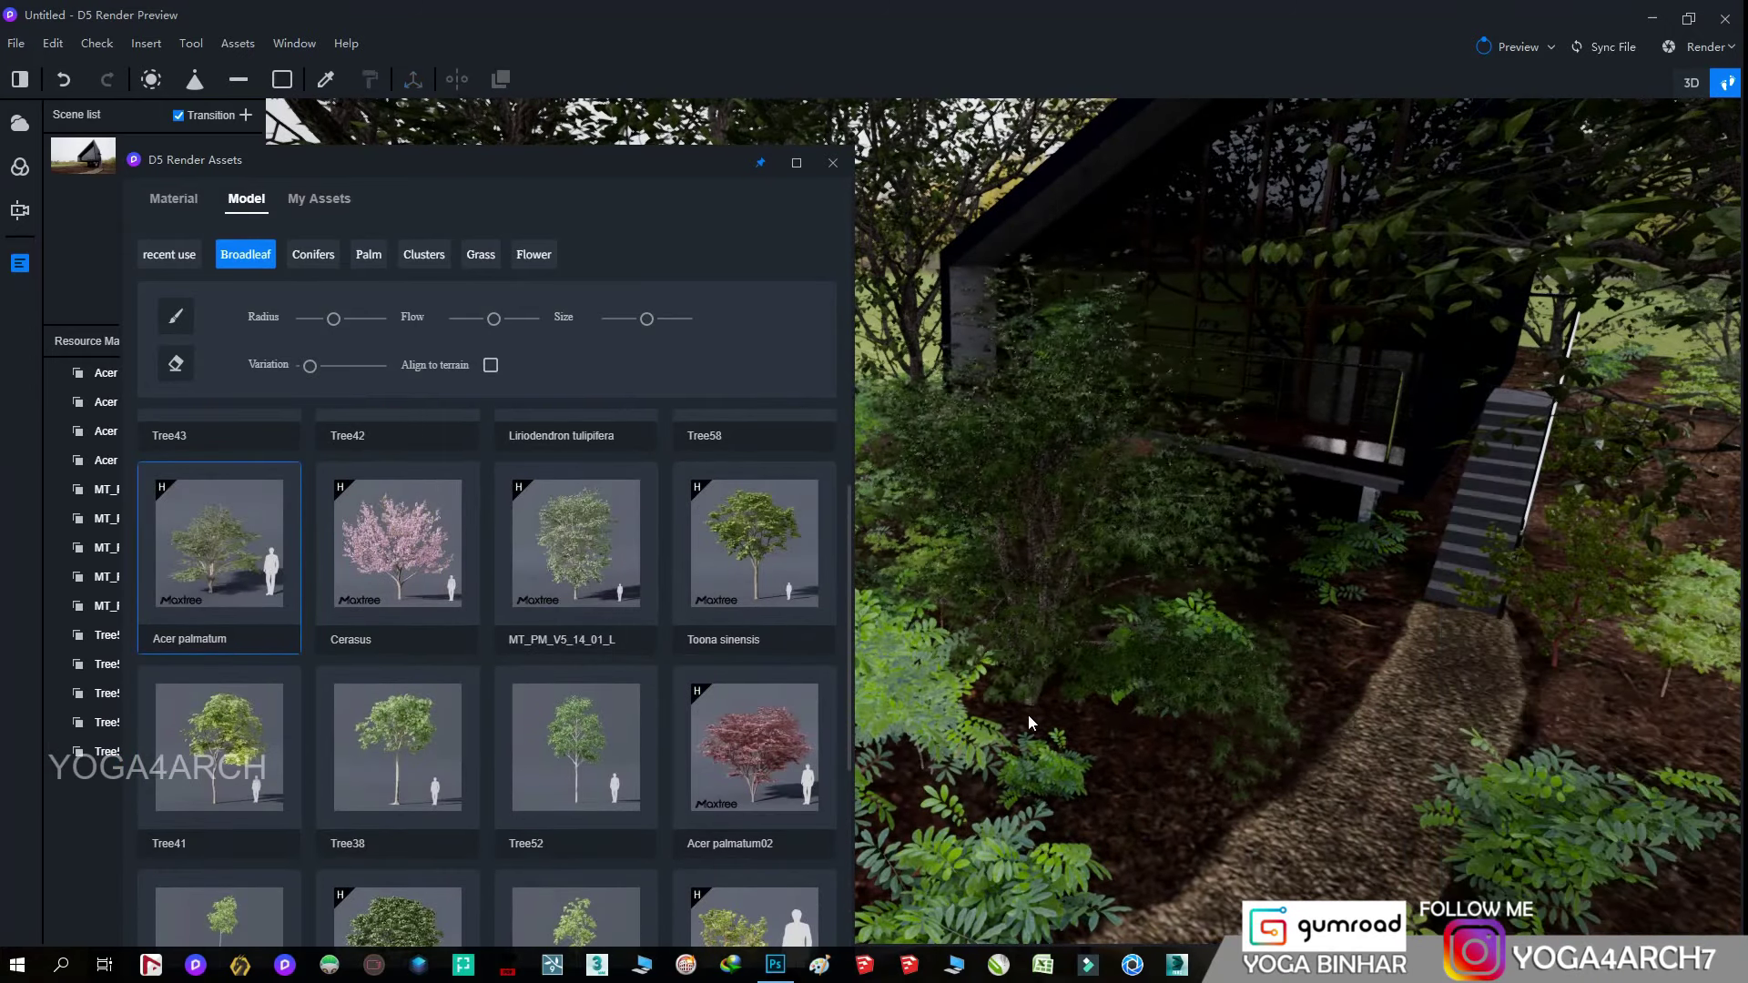
{"action": "left_click", "coordinate": [1029, 714]}
{"action": "left_click", "coordinate": [1313, 820]}
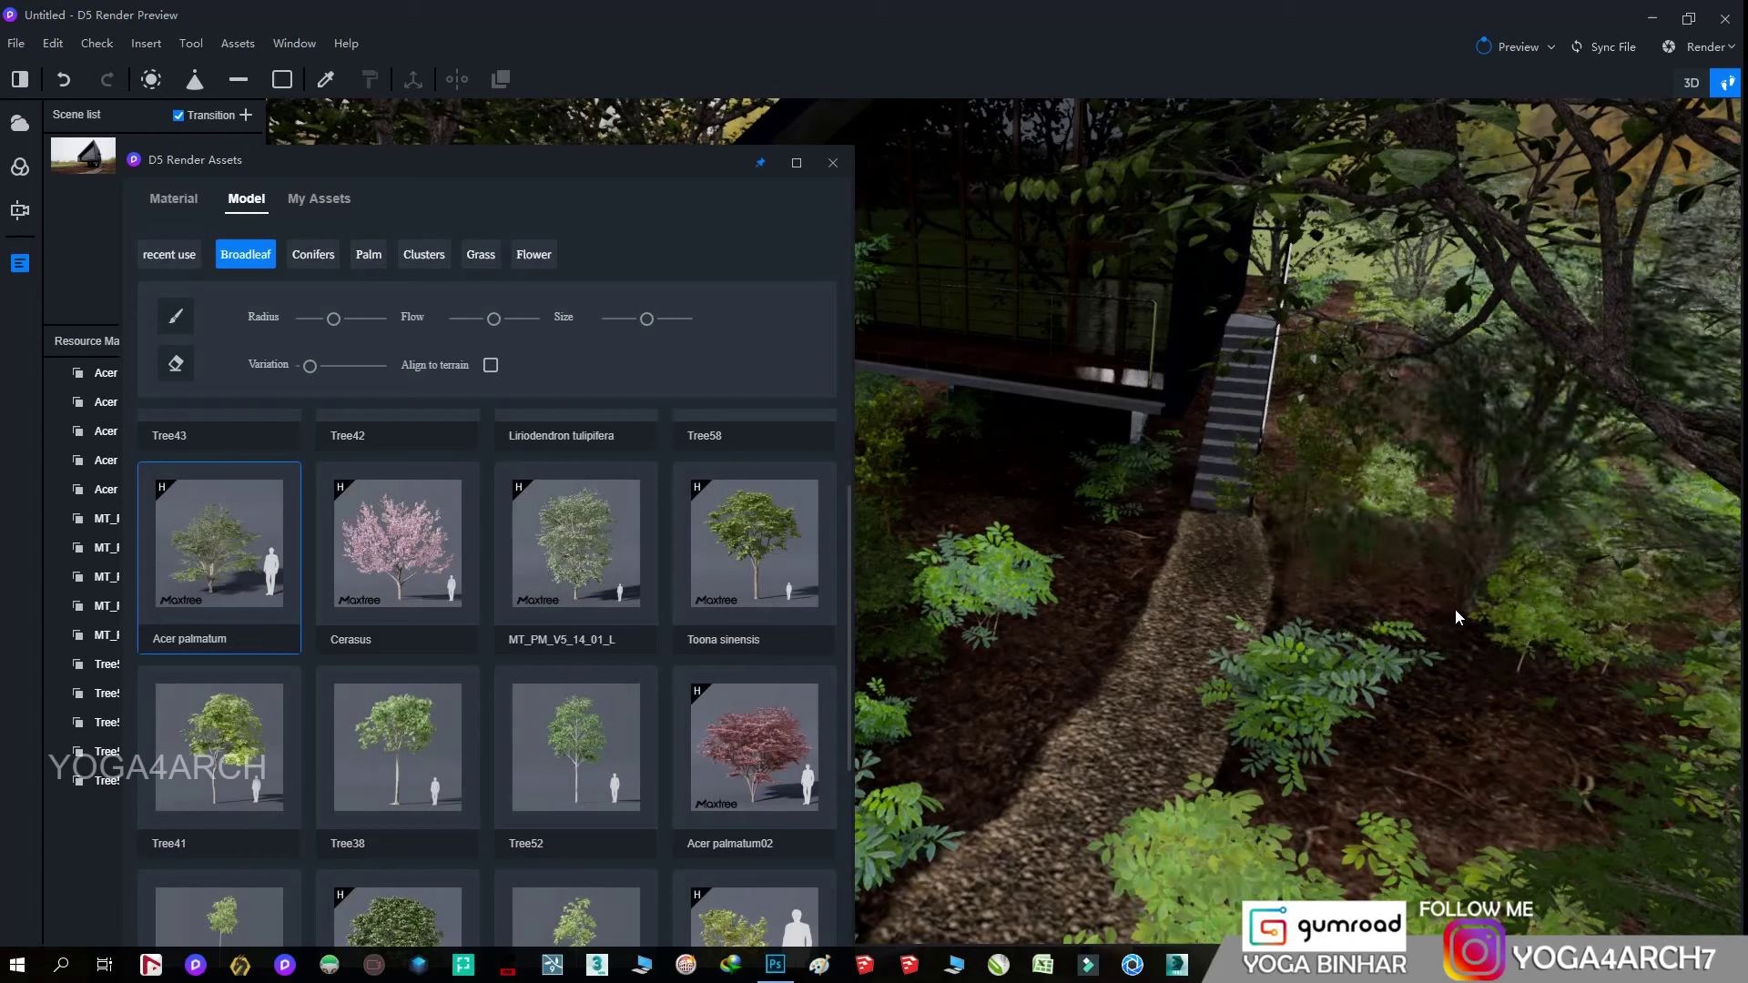
{"action": "left_click", "coordinate": [1455, 609]}
{"action": "mouse_move", "coordinate": [1229, 653]}
{"action": "right_mouse_down"}
{"action": "mouse_move", "coordinate": [1199, 620]}
{"action": "mouse_move", "coordinate": [882, 471]}
{"action": "right_mouse_up"}
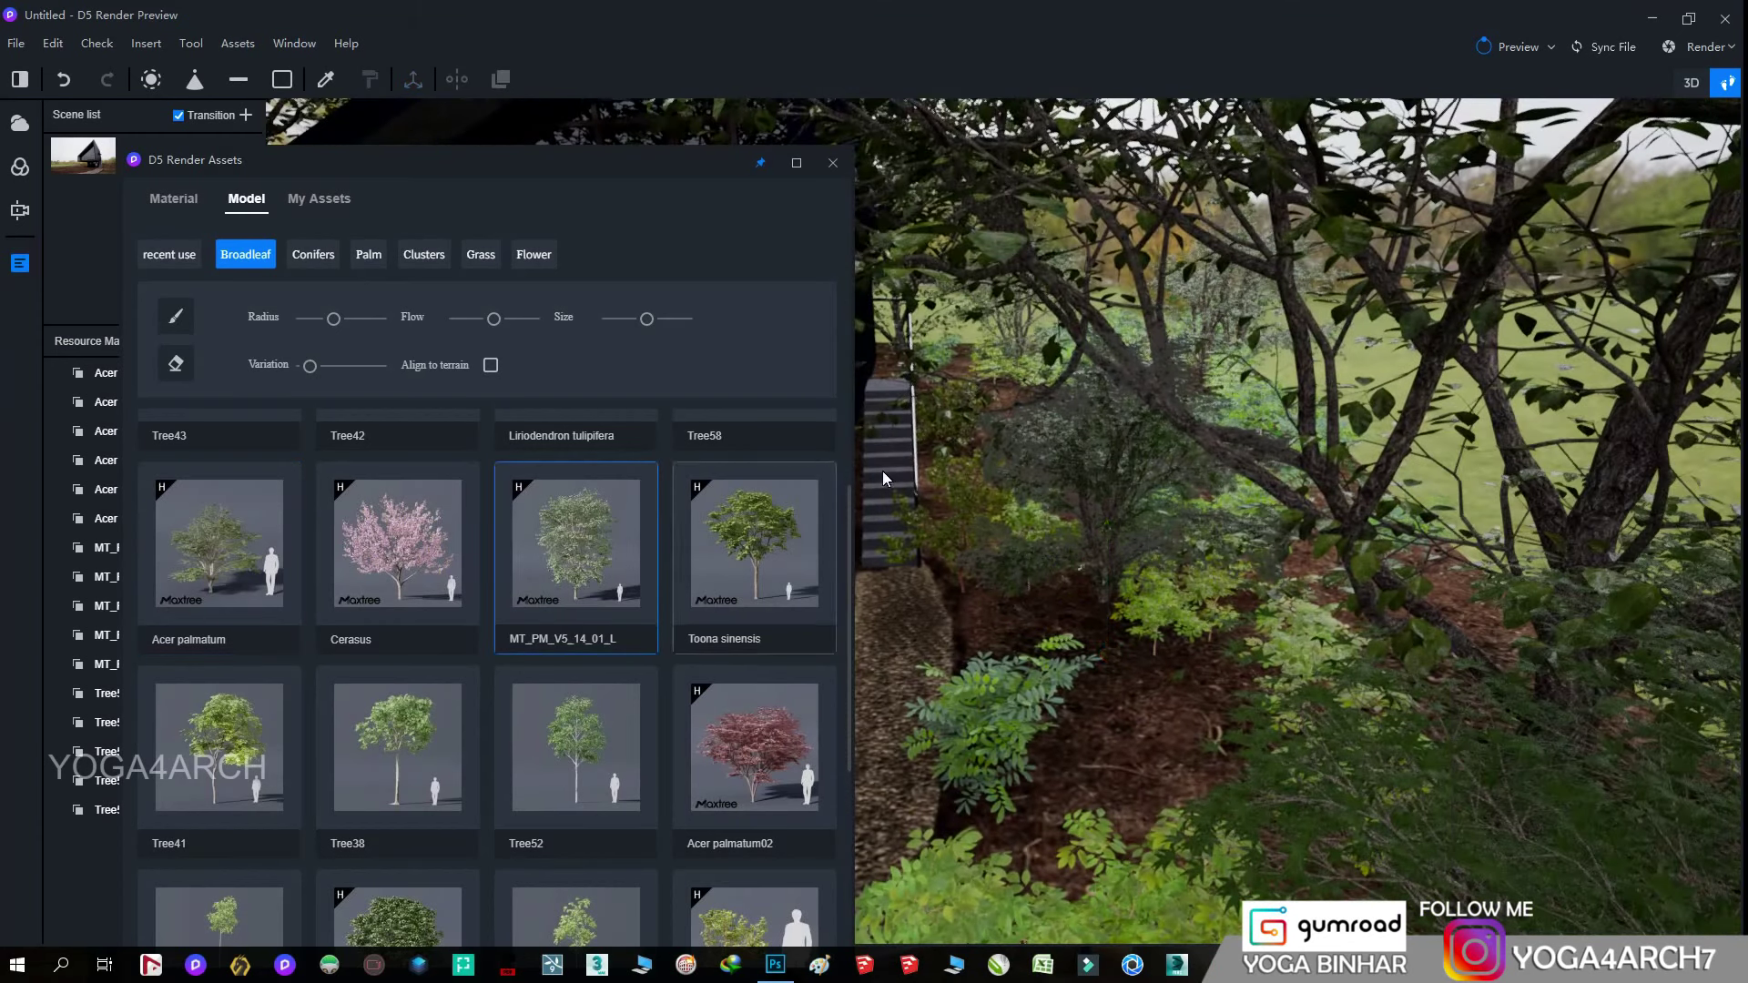
- Place a Philodendron xanadu cluster near the path and set it up for painting
{"action": "left_click", "coordinate": [1121, 451]}
{"action": "left_click", "coordinate": [411, 262]}
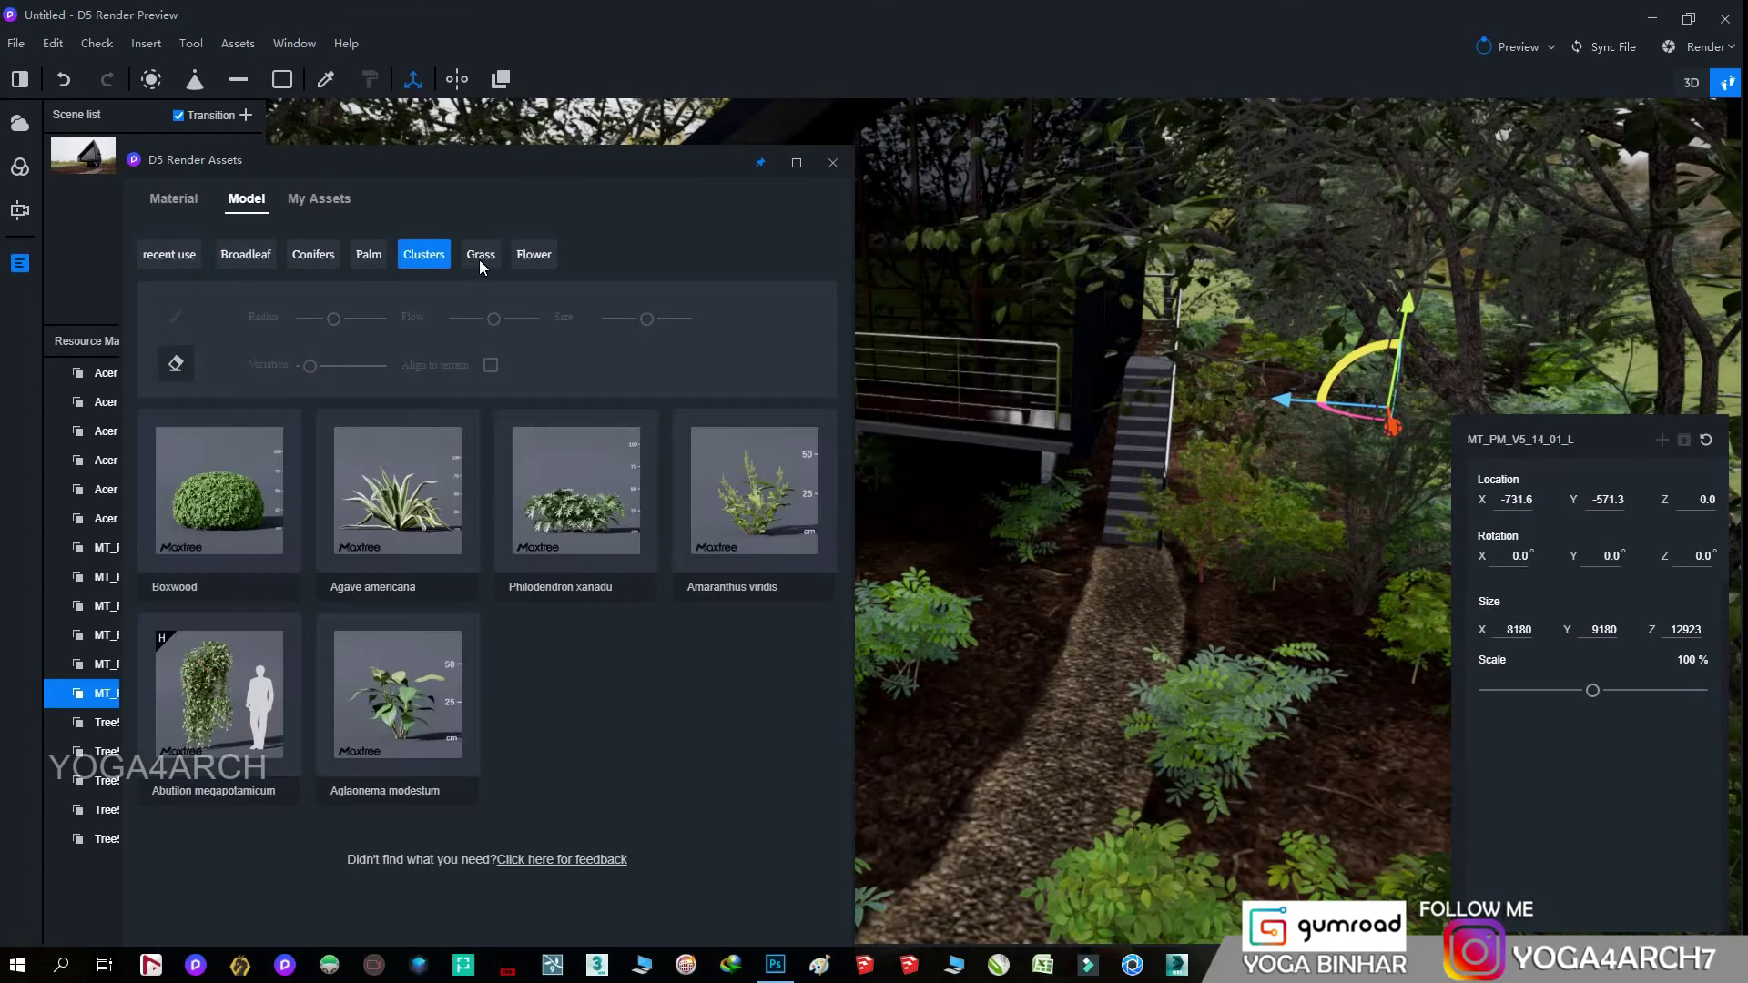
{"action": "left_click", "coordinate": [570, 566]}
{"action": "left_click", "coordinate": [1311, 764]}
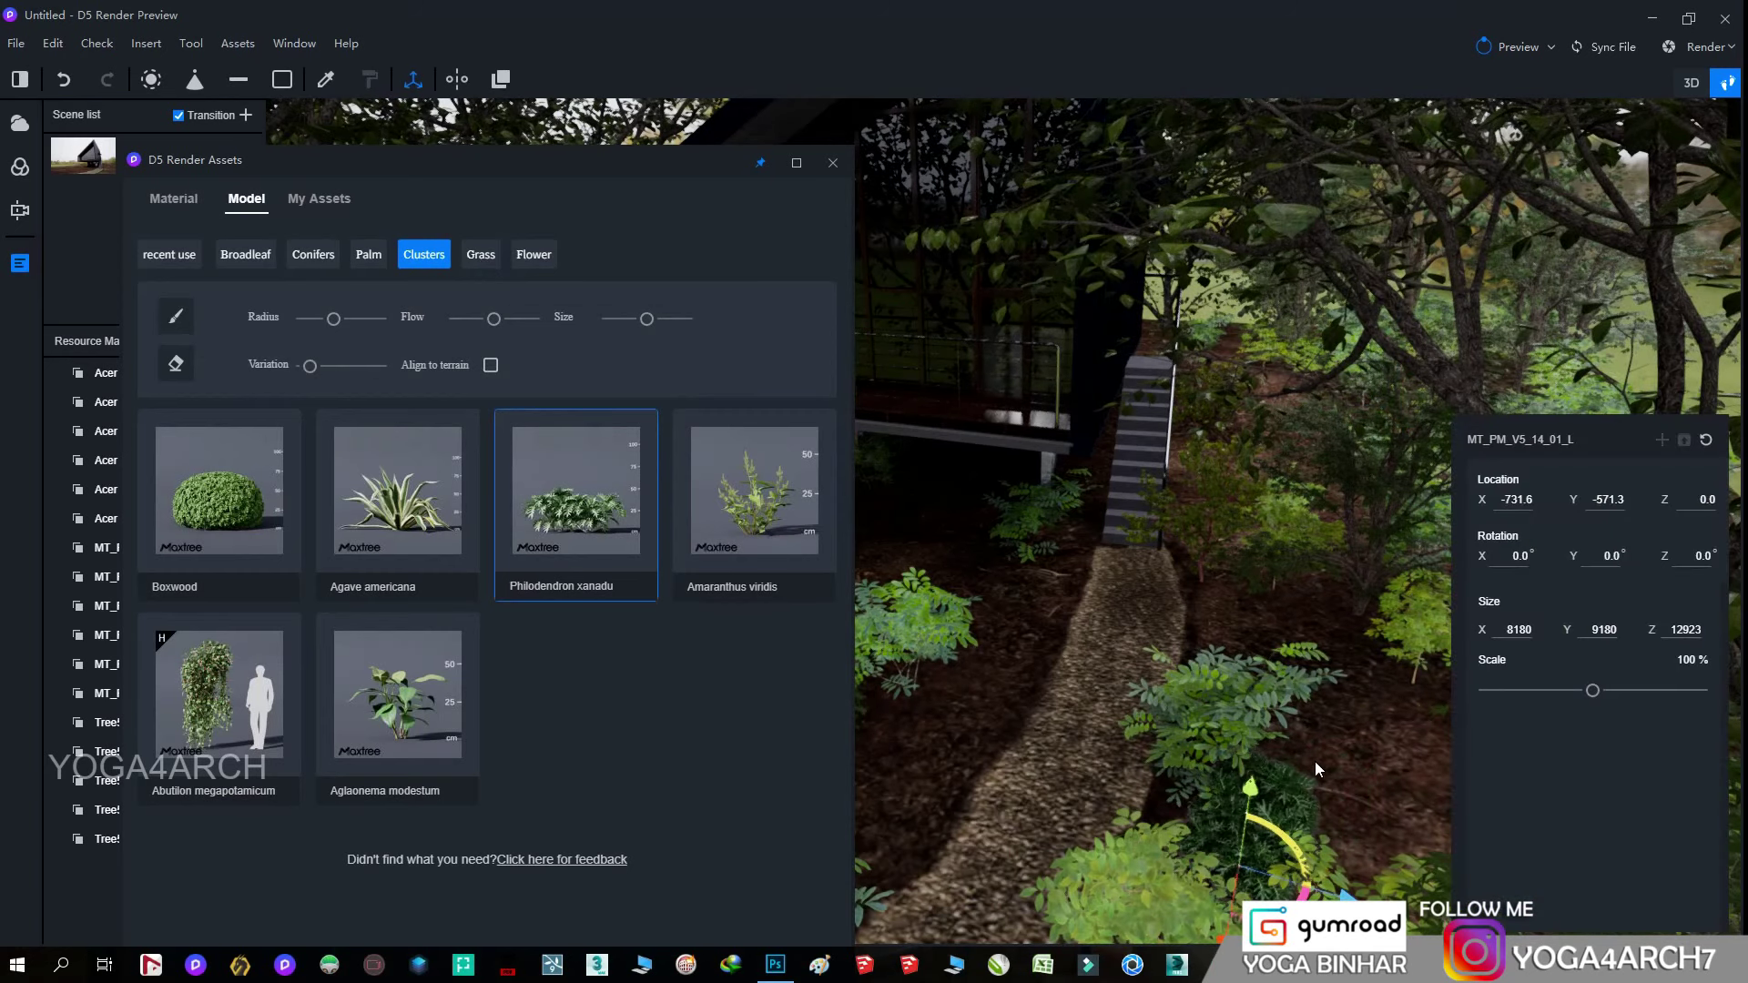
{"action": "right_click_drag", "start_coordinate": [1315, 761], "coordinate": [1058, 758]}
{"action": "left_click", "coordinate": [176, 316]}
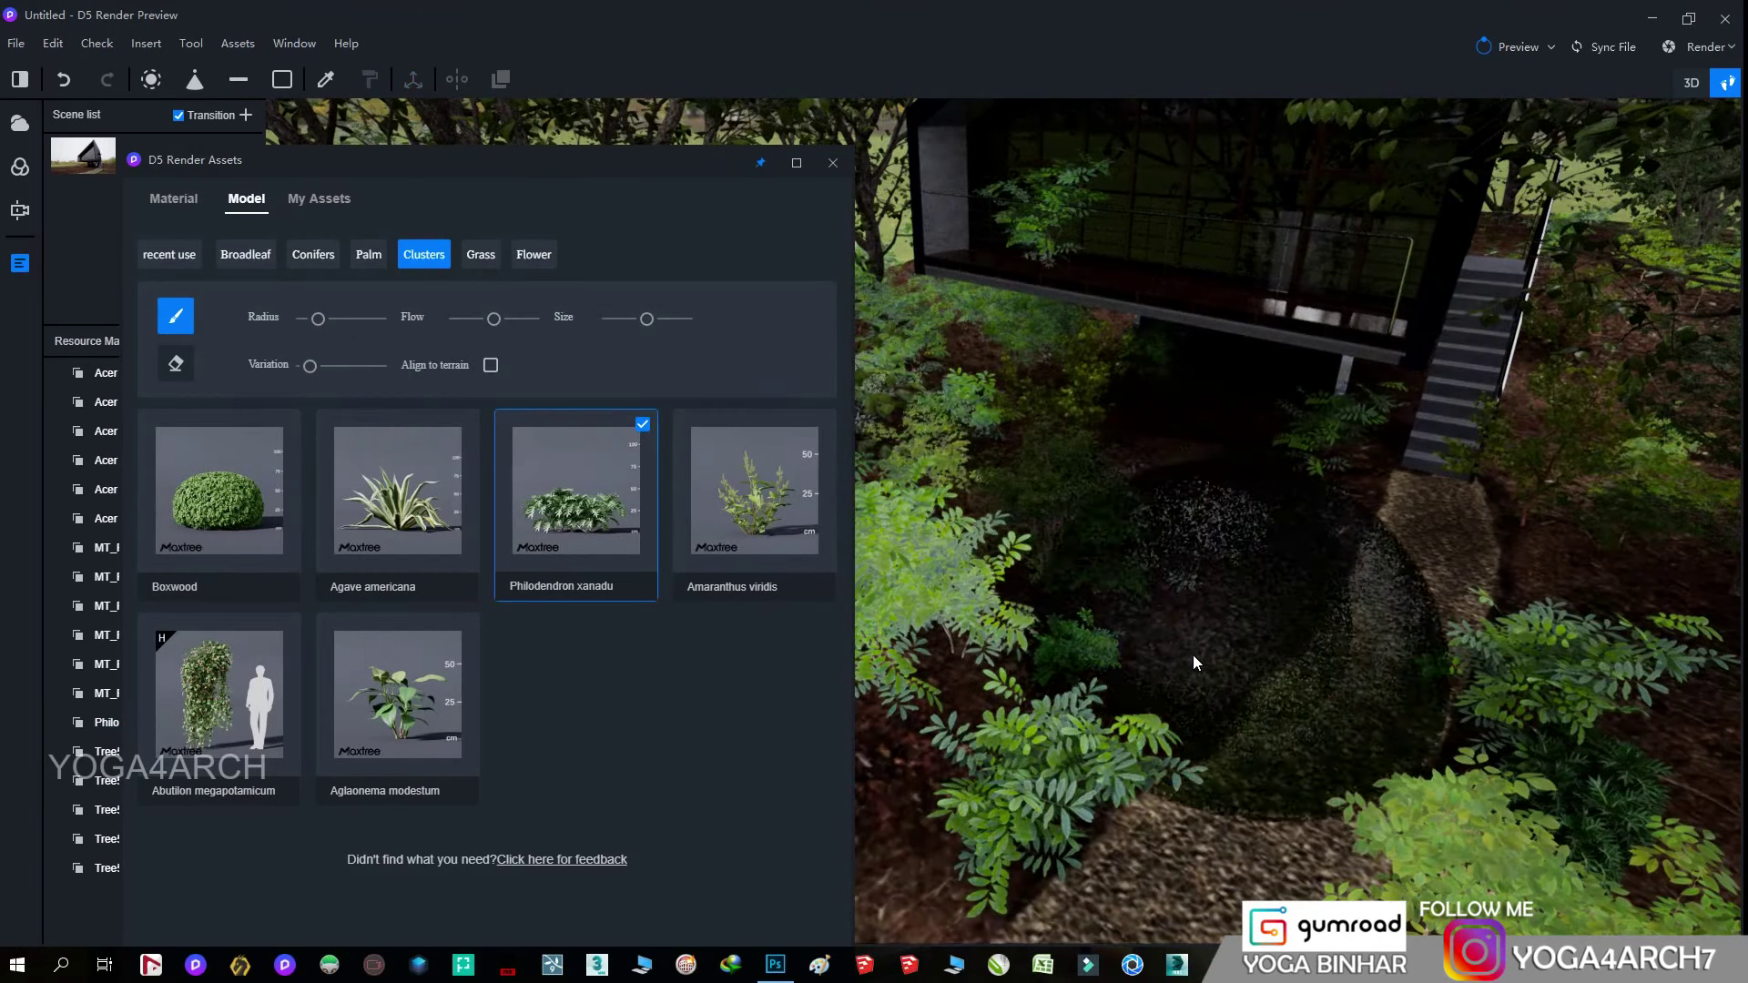
- Paint Philodendron xanadu clusters into the bed by the path
{"action": "left_click_drag", "start_coordinate": [1204, 616], "coordinate": [1628, 564]}
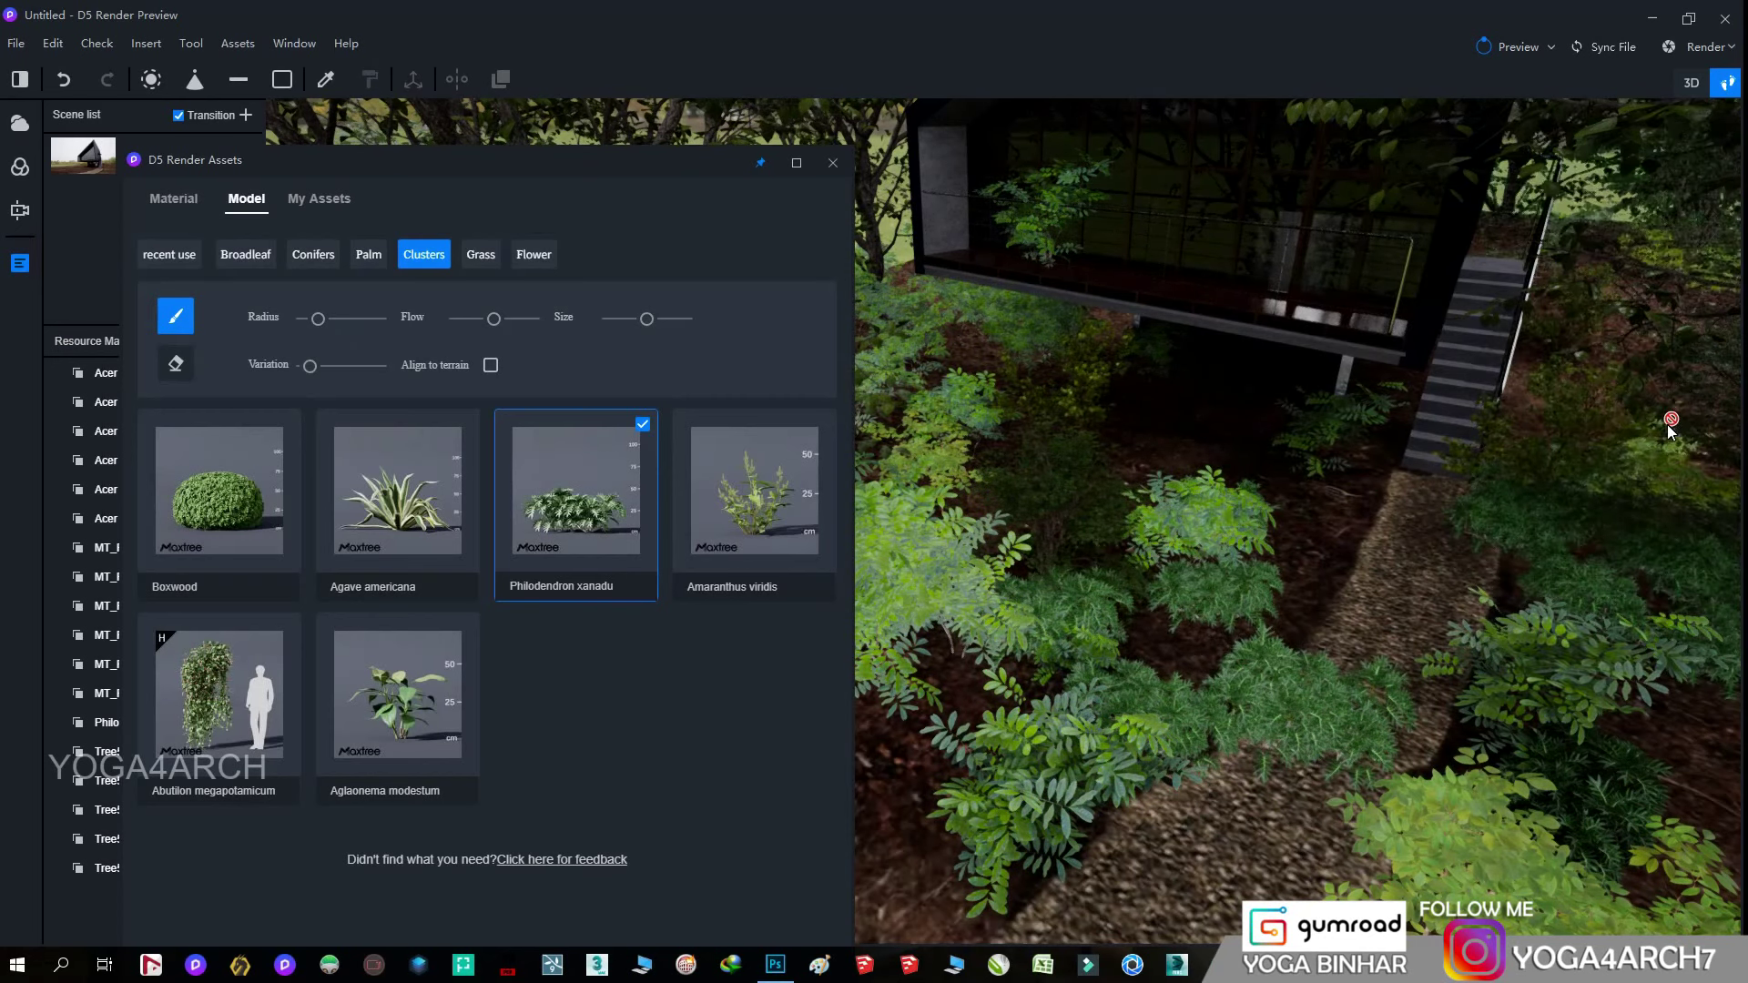
{"action": "mouse_move", "coordinate": [1670, 399]}
{"action": "right_mouse_down"}
{"action": "mouse_move", "coordinate": [1516, 745]}
{"action": "mouse_move", "coordinate": [1443, 785]}
{"action": "mouse_move", "coordinate": [1315, 805]}
{"action": "mouse_move", "coordinate": [1092, 713]}
{"action": "right_mouse_up"}
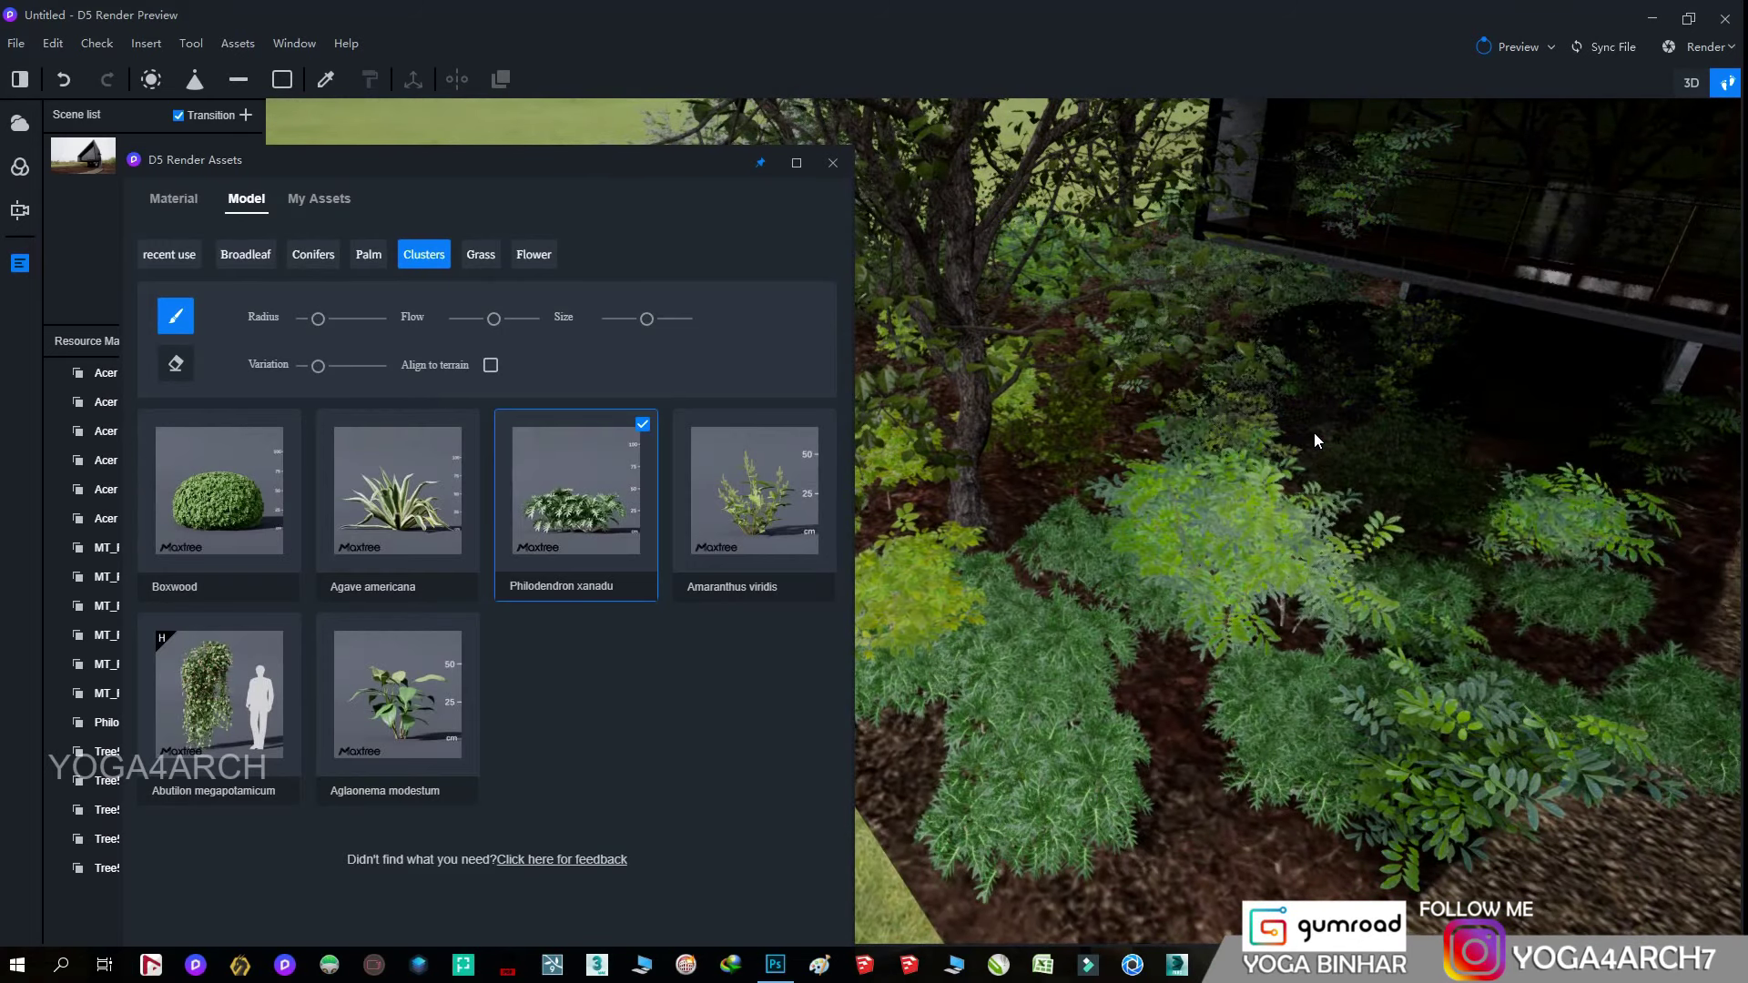
{"action": "mouse_move", "coordinate": [1314, 433]}
{"action": "right_mouse_down"}
{"action": "mouse_move", "coordinate": [1375, 505]}
{"action": "mouse_move", "coordinate": [1416, 361]}
{"action": "mouse_move", "coordinate": [1439, 344]}
{"action": "mouse_move", "coordinate": [1353, 542]}
{"action": "mouse_move", "coordinate": [1210, 437]}
{"action": "mouse_move", "coordinate": [1265, 406]}
{"action": "mouse_move", "coordinate": [1123, 767]}
{"action": "mouse_move", "coordinate": [1270, 587]}
{"action": "mouse_move", "coordinate": [1231, 504]}
{"action": "mouse_move", "coordinate": [1296, 438]}
{"action": "mouse_move", "coordinate": [1309, 548]}
{"action": "mouse_move", "coordinate": [1561, 723]}
{"action": "mouse_move", "coordinate": [1413, 351]}
{"action": "mouse_move", "coordinate": [1473, 428]}
{"action": "mouse_move", "coordinate": [1484, 333]}
{"action": "mouse_move", "coordinate": [1538, 277]}
{"action": "mouse_move", "coordinate": [1258, 731]}
{"action": "mouse_move", "coordinate": [1313, 675]}
{"action": "mouse_move", "coordinate": [1293, 718]}
{"action": "mouse_move", "coordinate": [1304, 708]}
{"action": "mouse_move", "coordinate": [1172, 723]}
{"action": "mouse_move", "coordinate": [1106, 692]}
{"action": "right_mouse_up"}
- Paint Amaranthus viridis clusters along the lawn-edge planting bed
{"action": "left_click", "coordinate": [759, 512]}
{"action": "mouse_move", "coordinate": [900, 505]}
{"action": "right_mouse_down"}
{"action": "mouse_move", "coordinate": [887, 549]}
{"action": "mouse_move", "coordinate": [1611, 526]}
{"action": "mouse_move", "coordinate": [1435, 397]}
{"action": "right_mouse_up"}
{"action": "left_click_drag", "start_coordinate": [1435, 397], "coordinate": [1532, 444]}
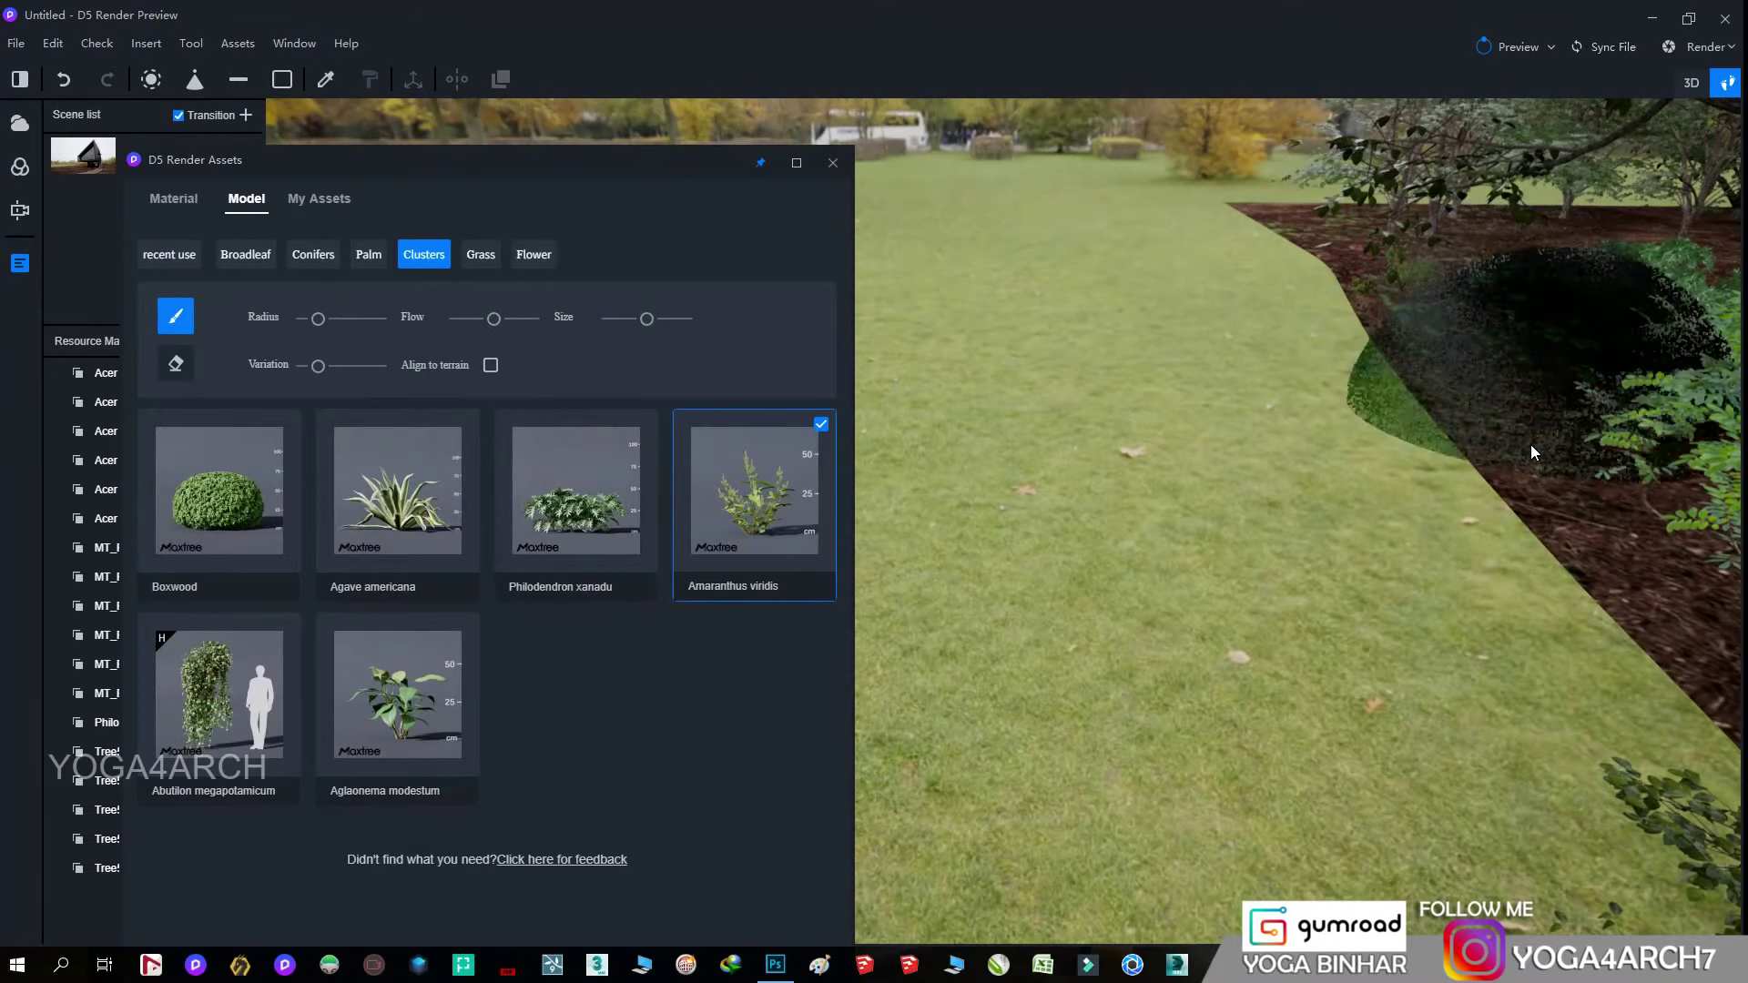
{"action": "mouse_move", "coordinate": [1621, 517]}
{"action": "left_mouse_down"}
{"action": "mouse_move", "coordinate": [1461, 335]}
{"action": "mouse_move", "coordinate": [1341, 254]}
{"action": "mouse_move", "coordinate": [1407, 385]}
{"action": "left_mouse_up"}
{"action": "mouse_move", "coordinate": [1408, 385]}
{"action": "right_mouse_down"}
{"action": "mouse_move", "coordinate": [1467, 483]}
{"action": "mouse_move", "coordinate": [1402, 519]}
{"action": "mouse_move", "coordinate": [1650, 428]}
{"action": "mouse_move", "coordinate": [1280, 473]}
{"action": "mouse_move", "coordinate": [963, 573]}
{"action": "mouse_move", "coordinate": [922, 466]}
{"action": "right_mouse_up"}
{"action": "mouse_move", "coordinate": [1483, 684]}
{"action": "right_mouse_down"}
{"action": "mouse_move", "coordinate": [1249, 642]}
{"action": "mouse_move", "coordinate": [1470, 674]}
{"action": "mouse_move", "coordinate": [1351, 659]}
{"action": "mouse_move", "coordinate": [1330, 566]}
{"action": "mouse_move", "coordinate": [1046, 517]}
{"action": "mouse_move", "coordinate": [1122, 762]}
{"action": "right_mouse_up"}
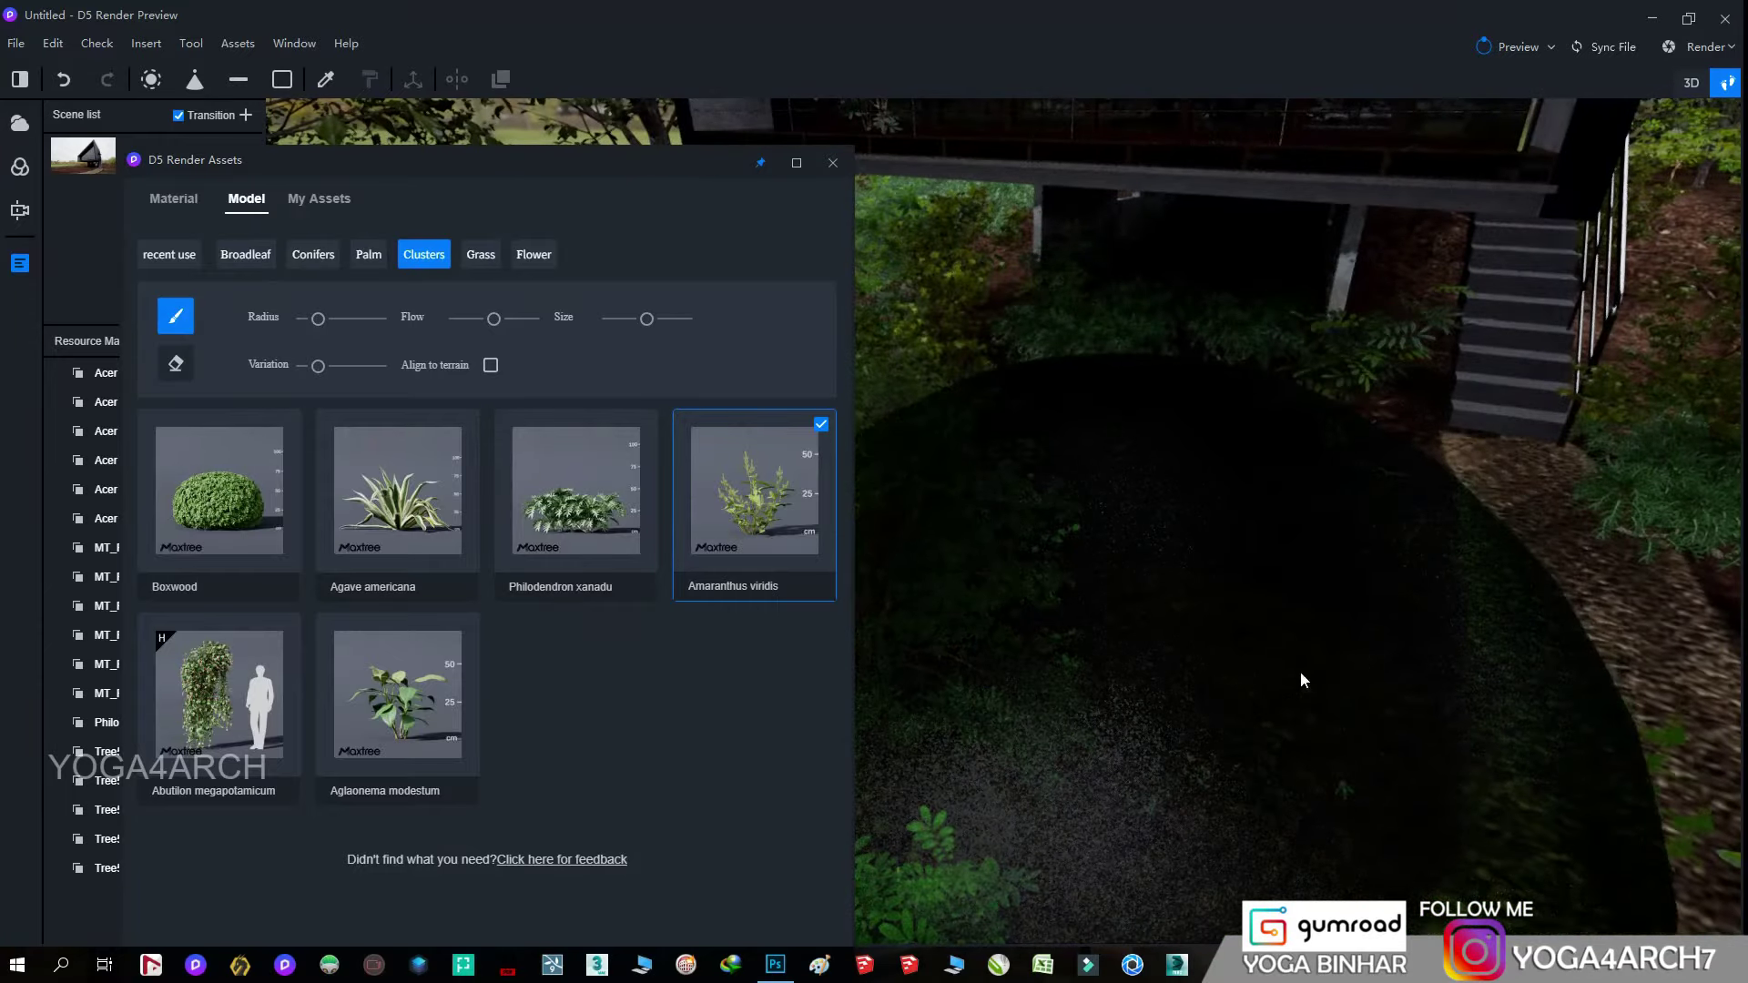
{"action": "mouse_move", "coordinate": [1300, 670]}
{"action": "right_mouse_down"}
{"action": "mouse_move", "coordinate": [1422, 559]}
{"action": "mouse_move", "coordinate": [1362, 567]}
{"action": "mouse_move", "coordinate": [1246, 654]}
{"action": "mouse_move", "coordinate": [1446, 550]}
{"action": "right_mouse_up"}
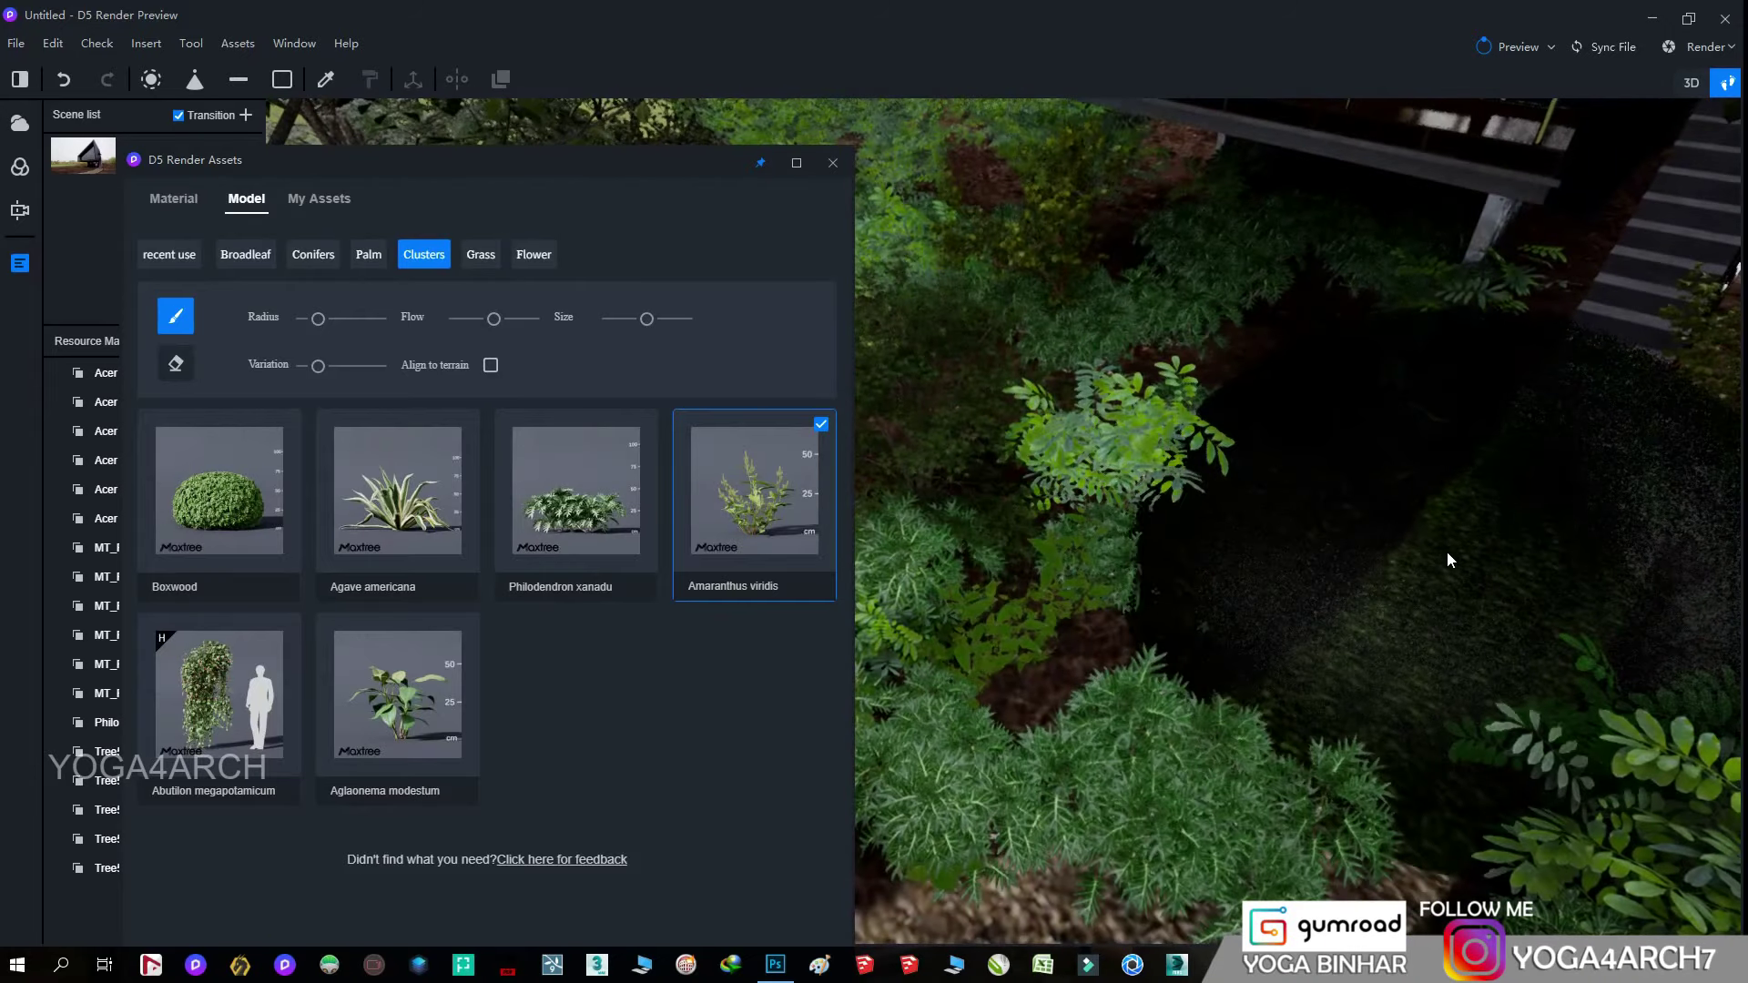
- Erase Philodendron xanadu plants from the bed beside the path
{"action": "left_click", "coordinate": [175, 364]}
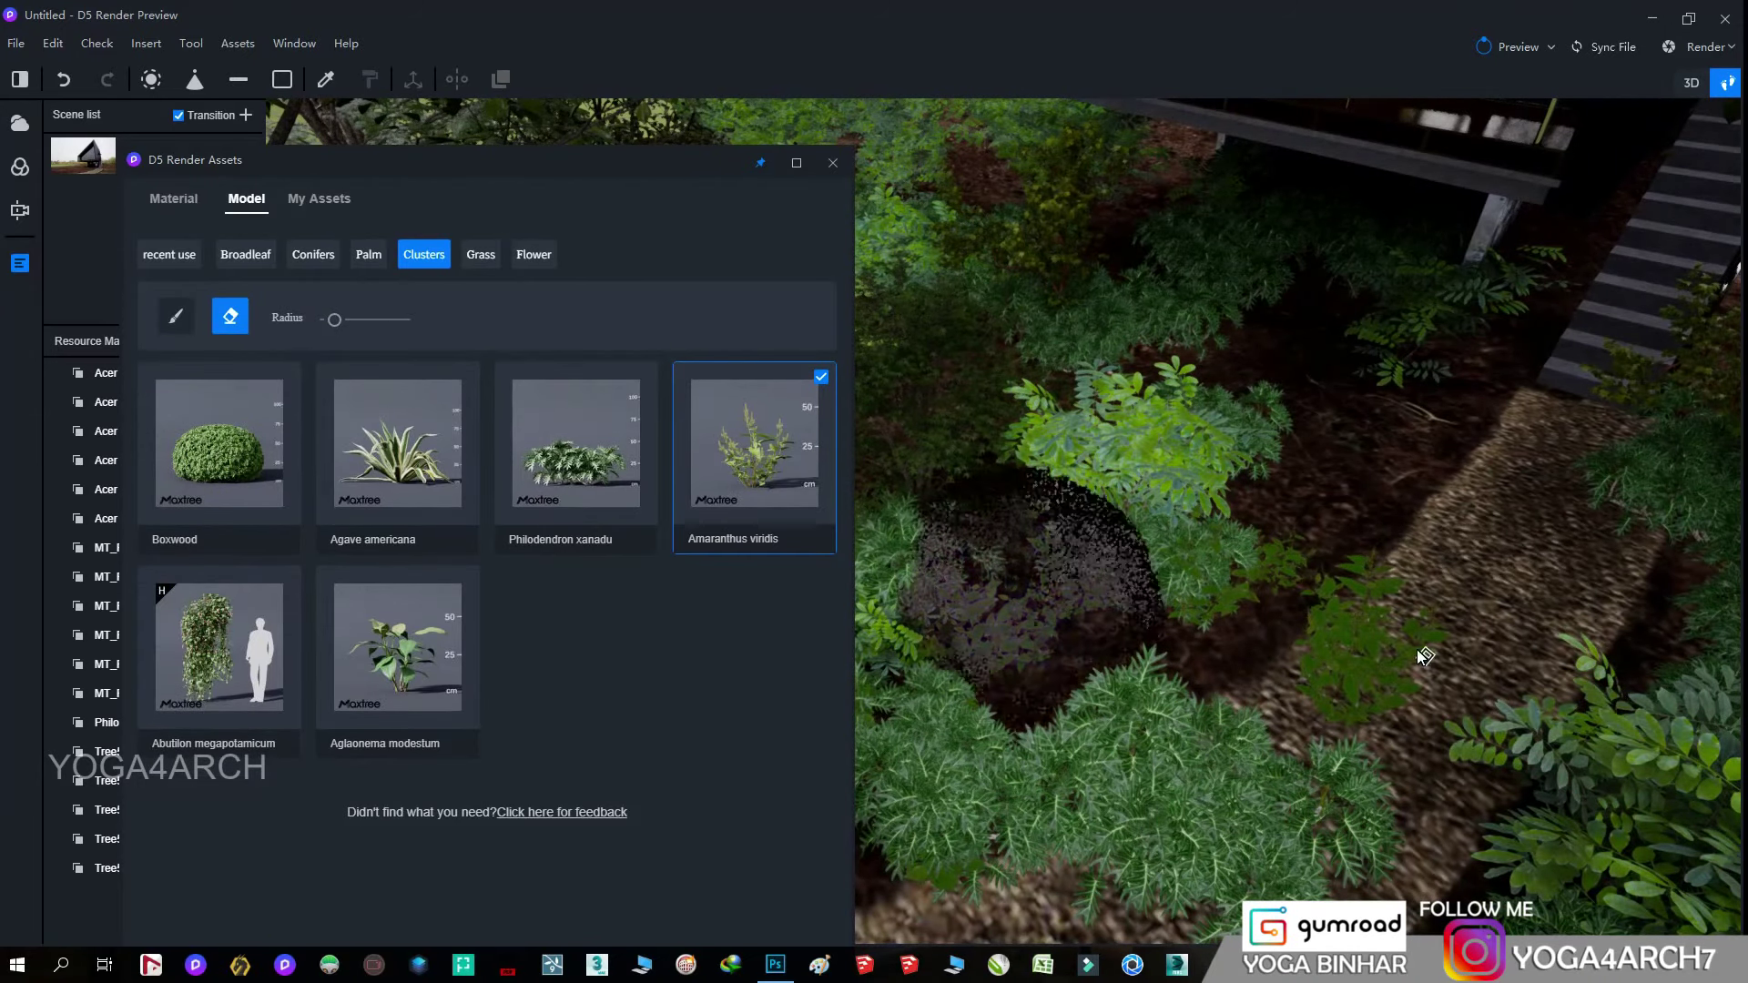
{"action": "left_click", "coordinate": [576, 444]}
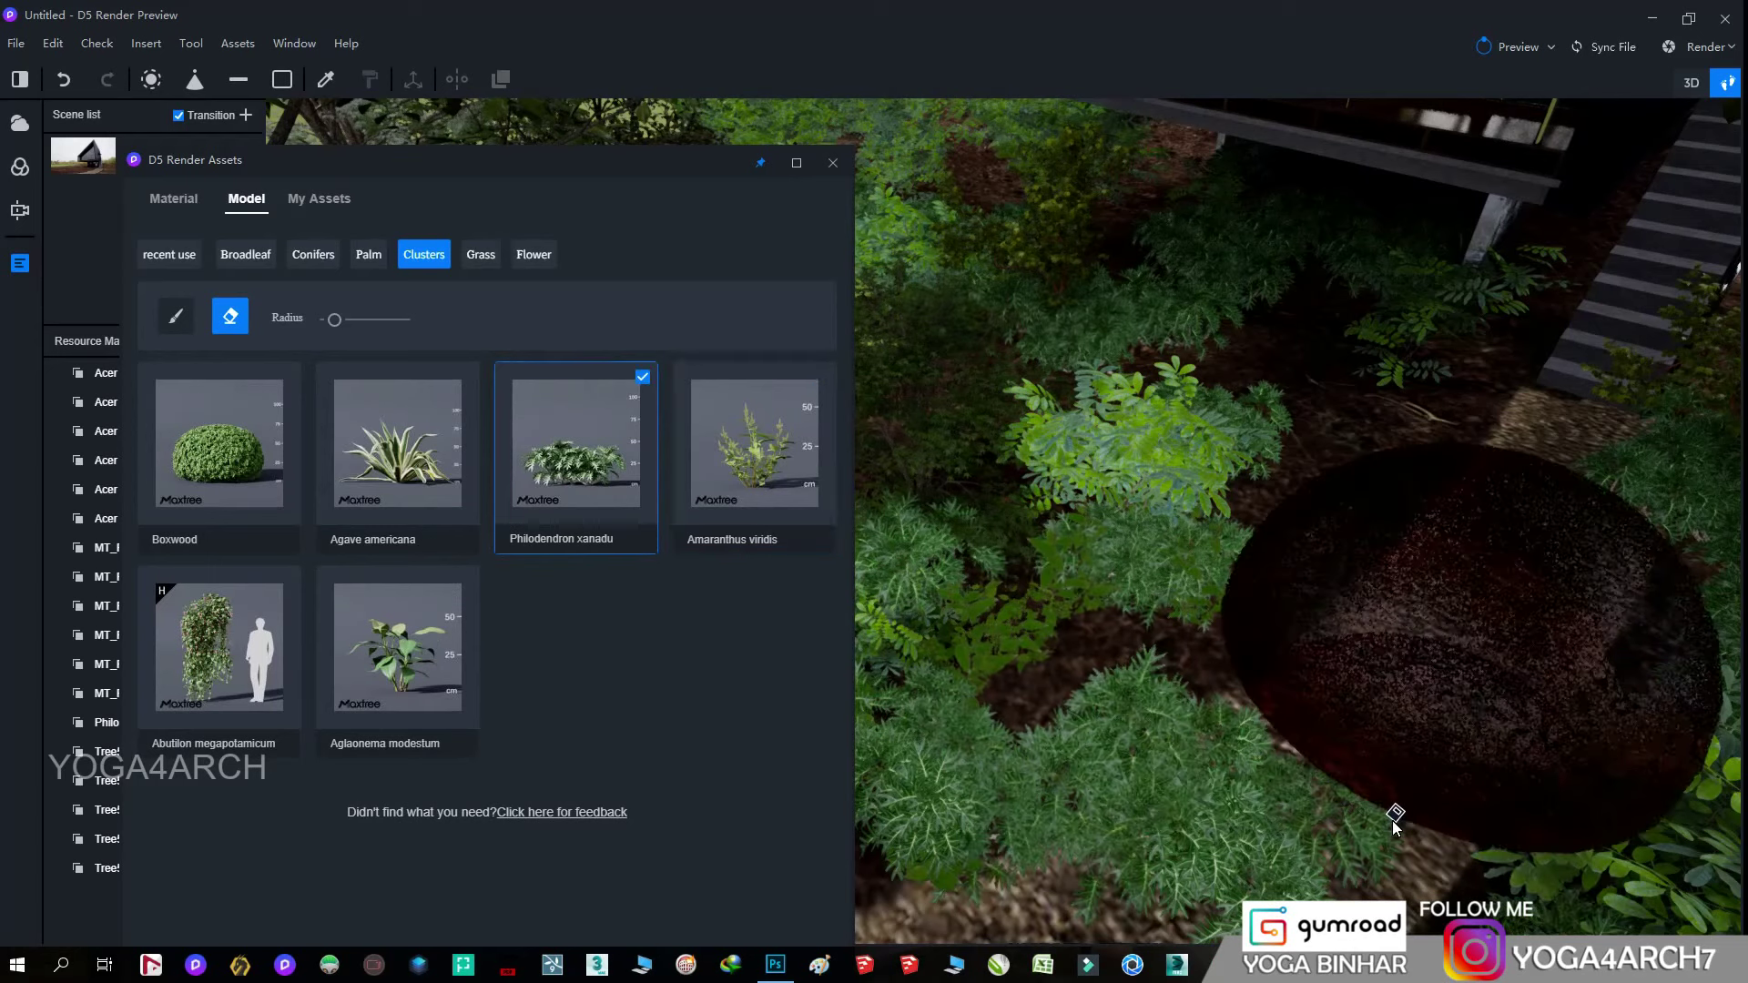
{"action": "right_click_drag", "start_coordinate": [1225, 866], "coordinate": [1220, 788]}
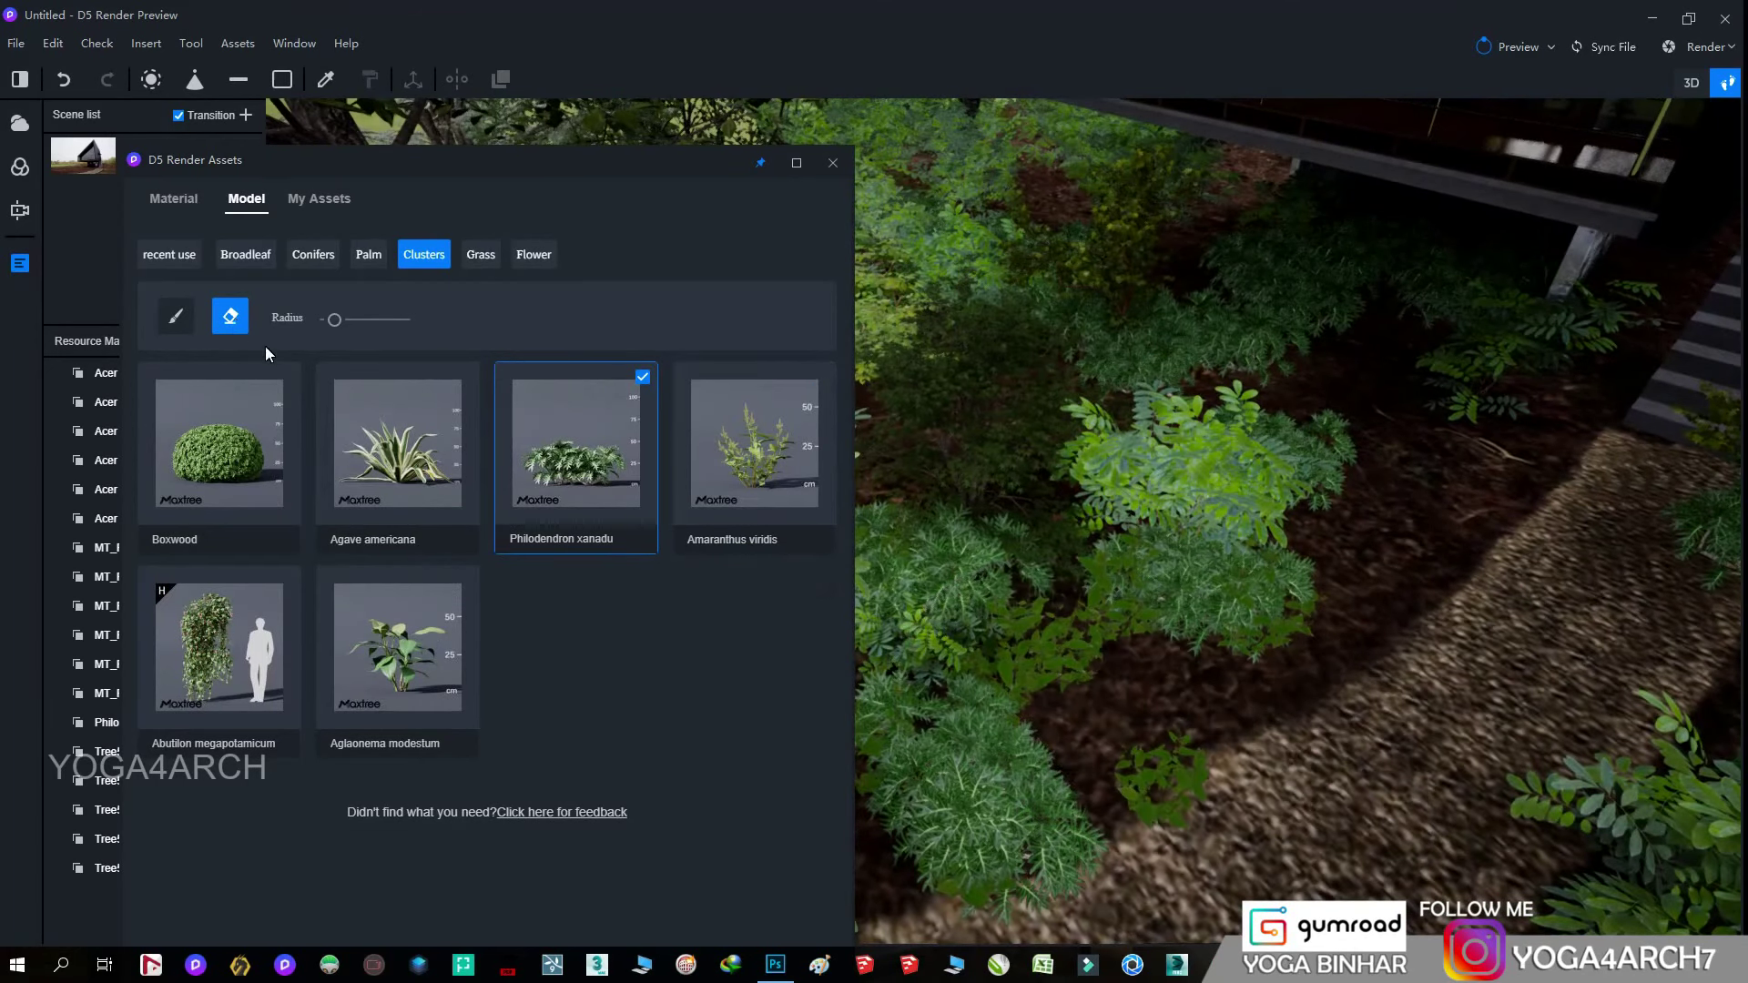
{"action": "left_click", "coordinate": [231, 316]}
- Place a Philodendron clump and two Agave americana plants beside the path
{"action": "left_click", "coordinate": [1450, 525]}
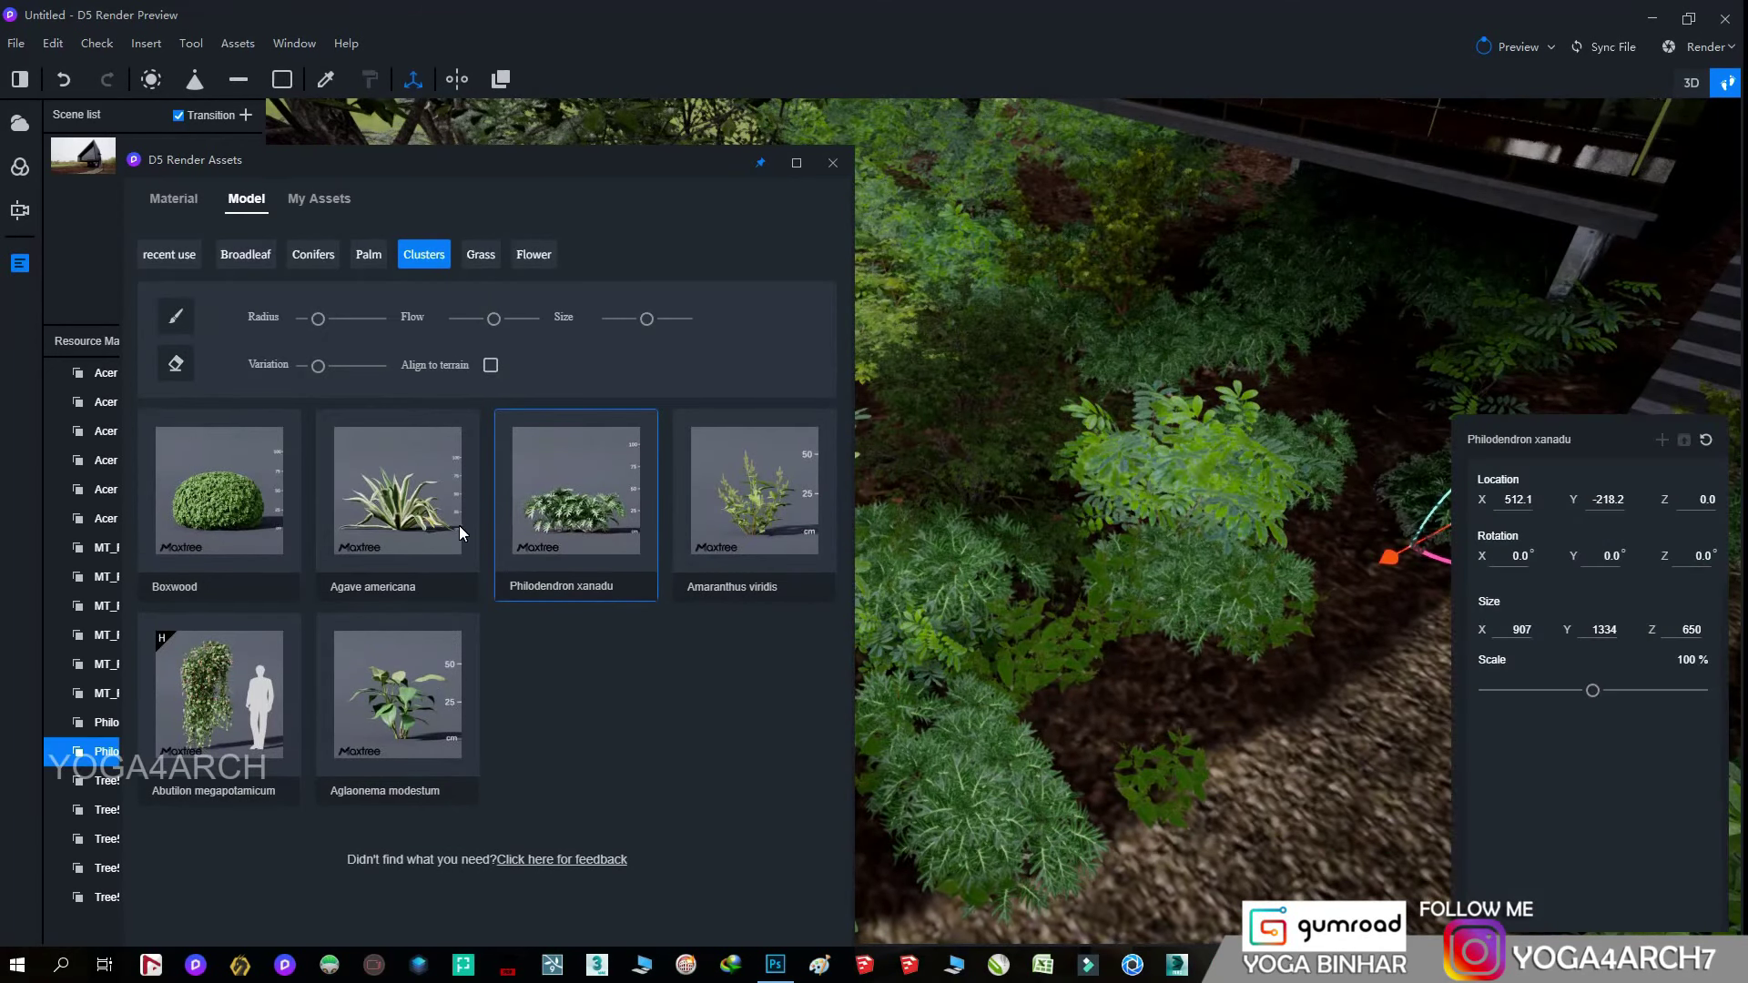
{"action": "left_click", "coordinate": [398, 491]}
{"action": "left_click", "coordinate": [1206, 730]}
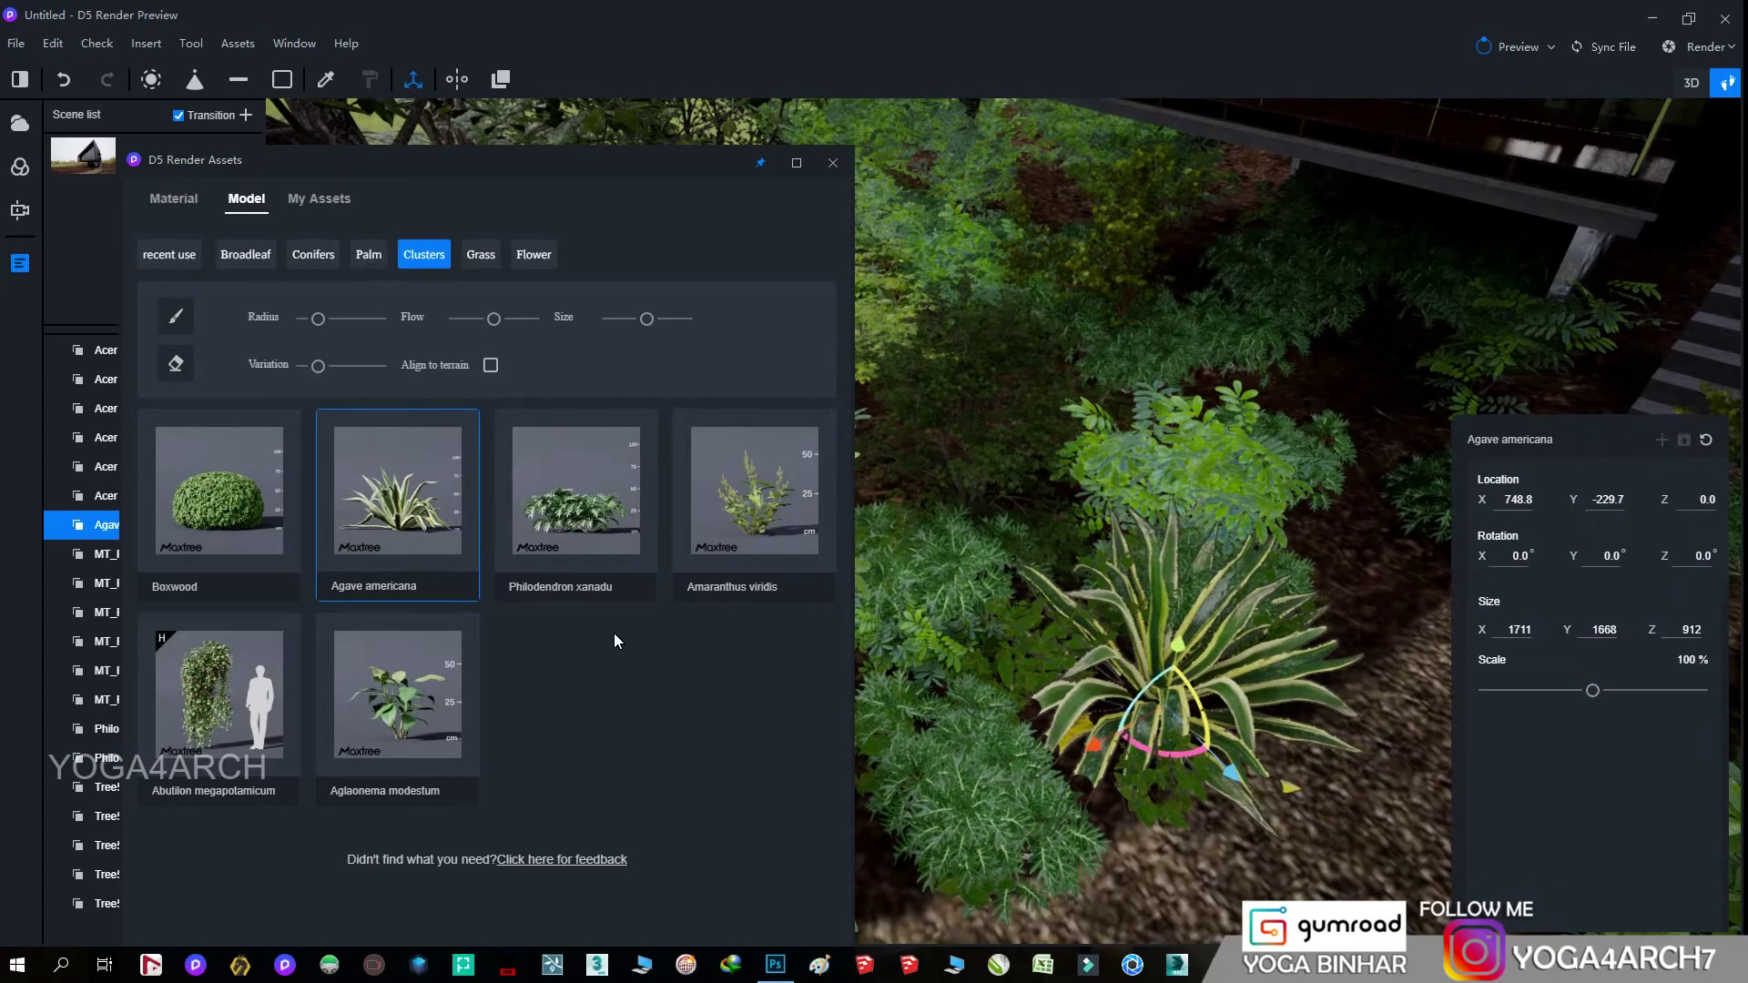
{"action": "right_click_drag", "start_coordinate": [1366, 555], "coordinate": [1744, 543]}
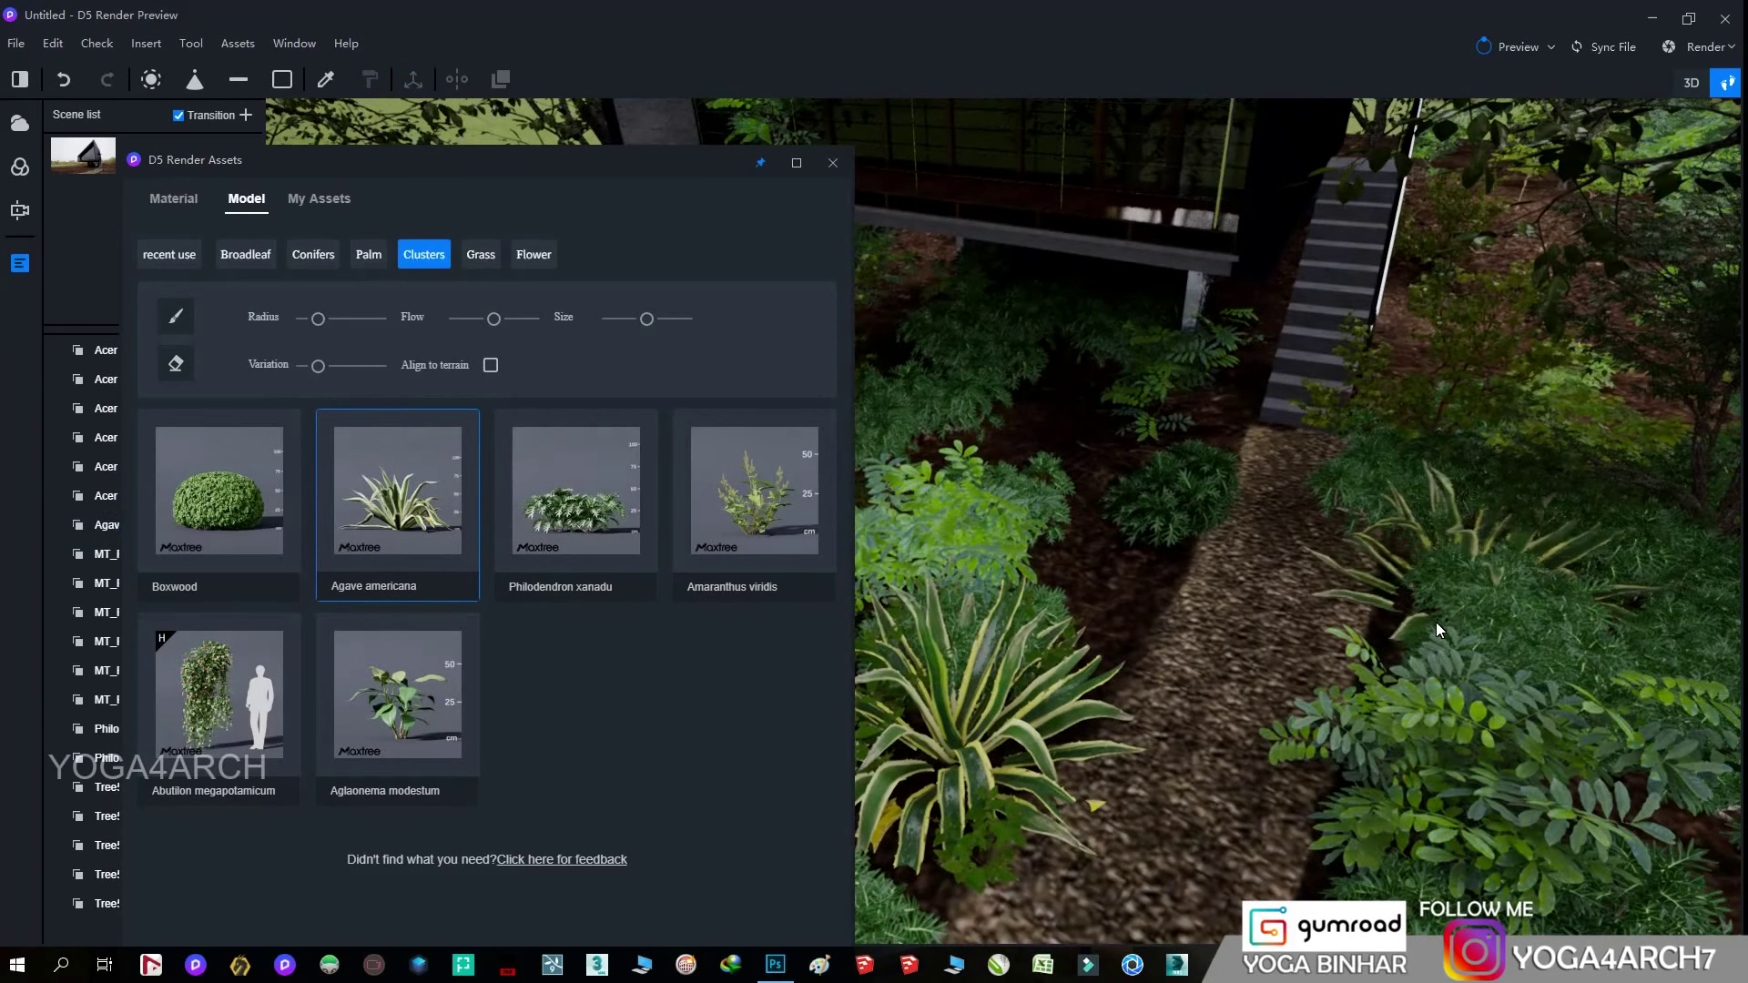
{"action": "left_click", "coordinate": [1403, 622]}
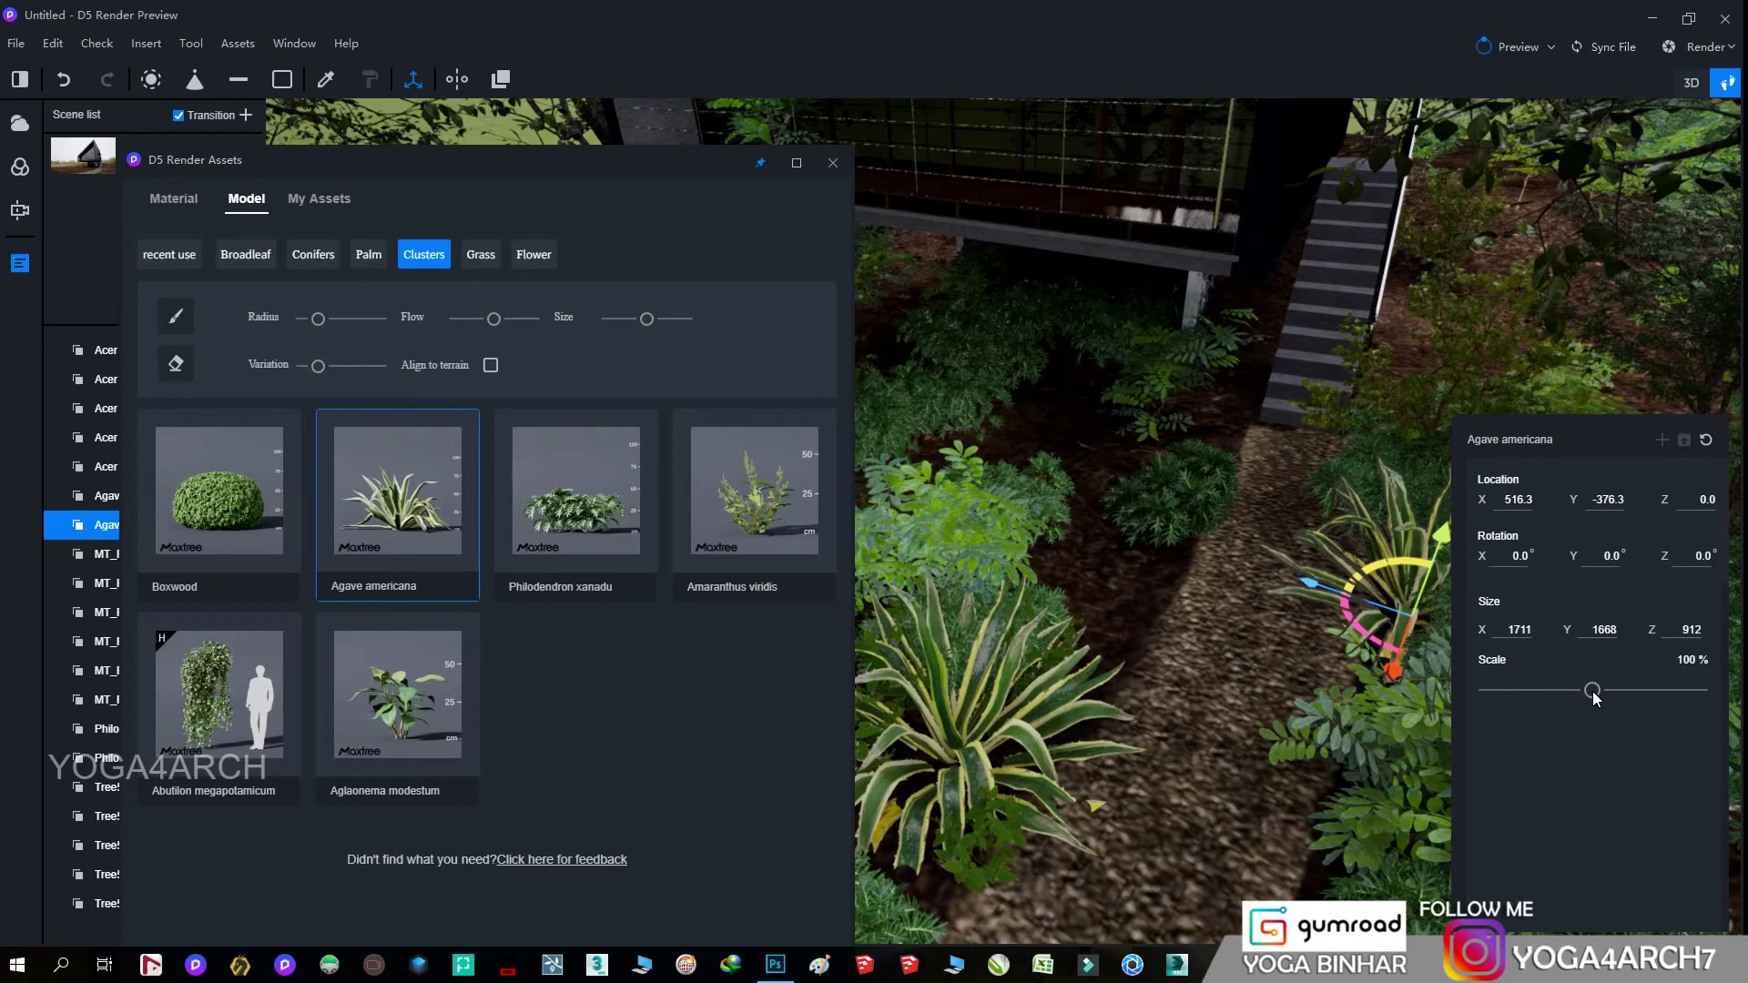
- Add another Agave americana scaled to 74% and rotated about -40°
{"action": "left_click_drag", "start_coordinate": [1592, 690], "coordinate": [1581, 691]}
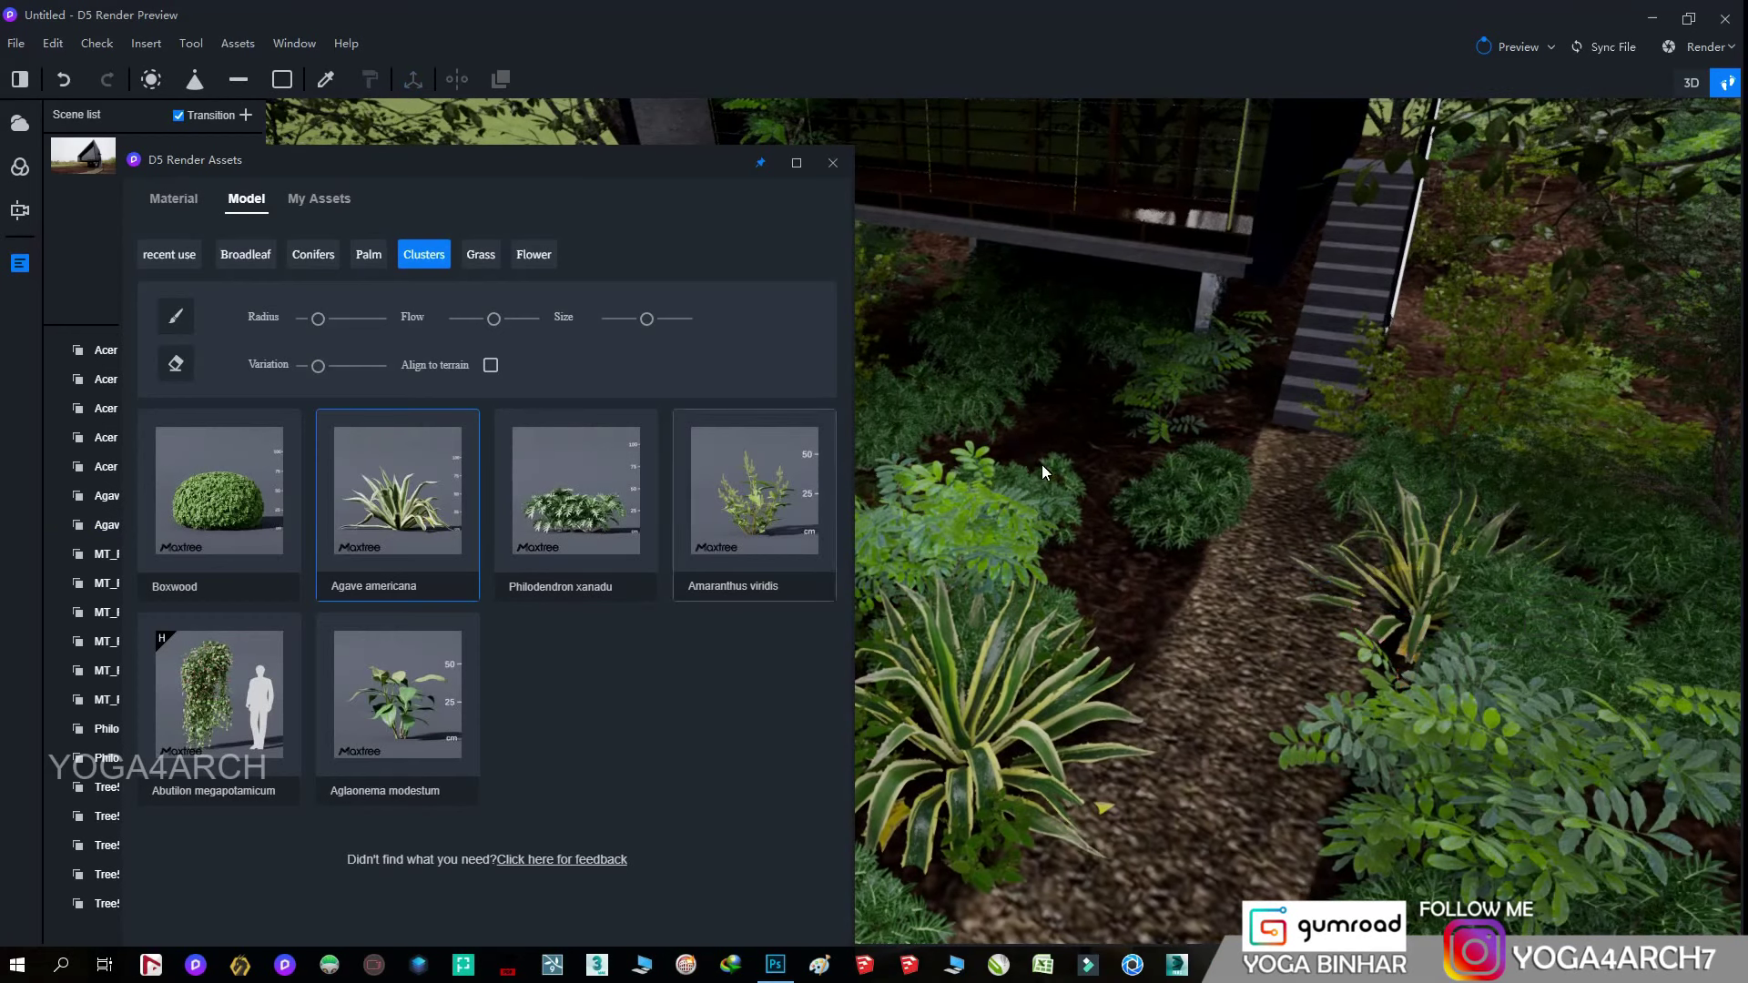
{"action": "left_click", "coordinate": [1070, 465]}
{"action": "left_click_drag", "start_coordinate": [1592, 690], "coordinate": [1585, 690]}
{"action": "left_click", "coordinate": [1565, 695]}
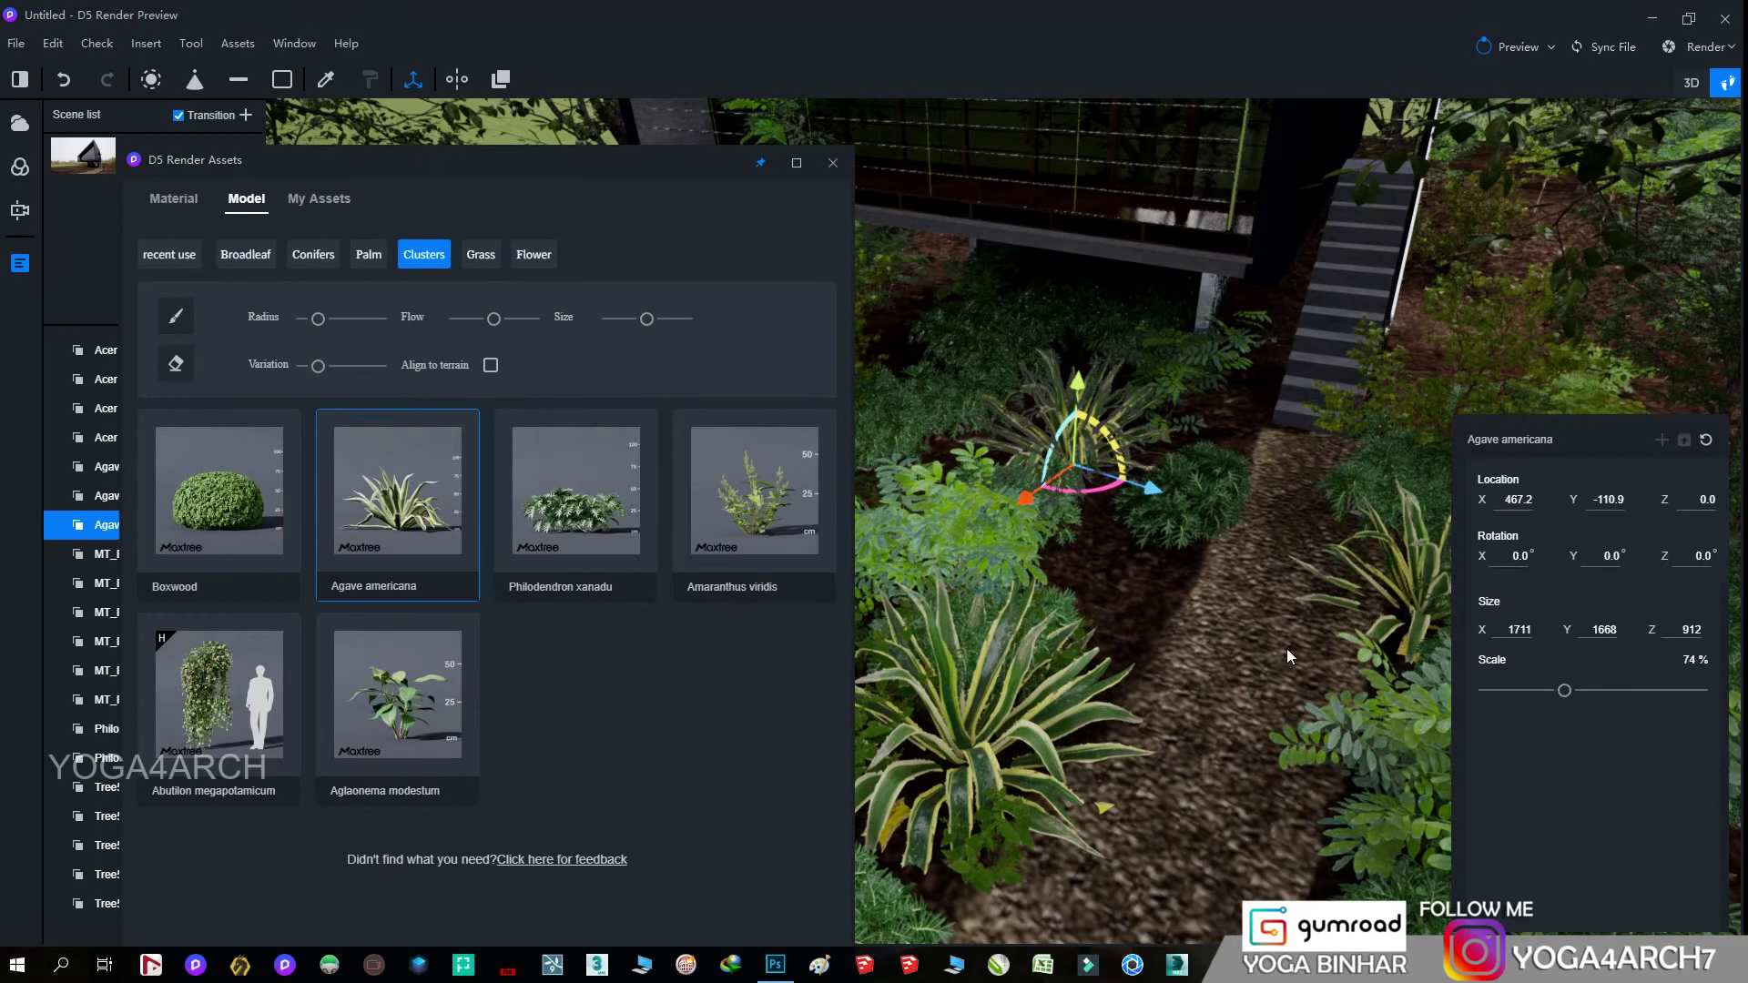
{"action": "left_click_drag", "start_coordinate": [1077, 506], "coordinate": [1138, 496]}
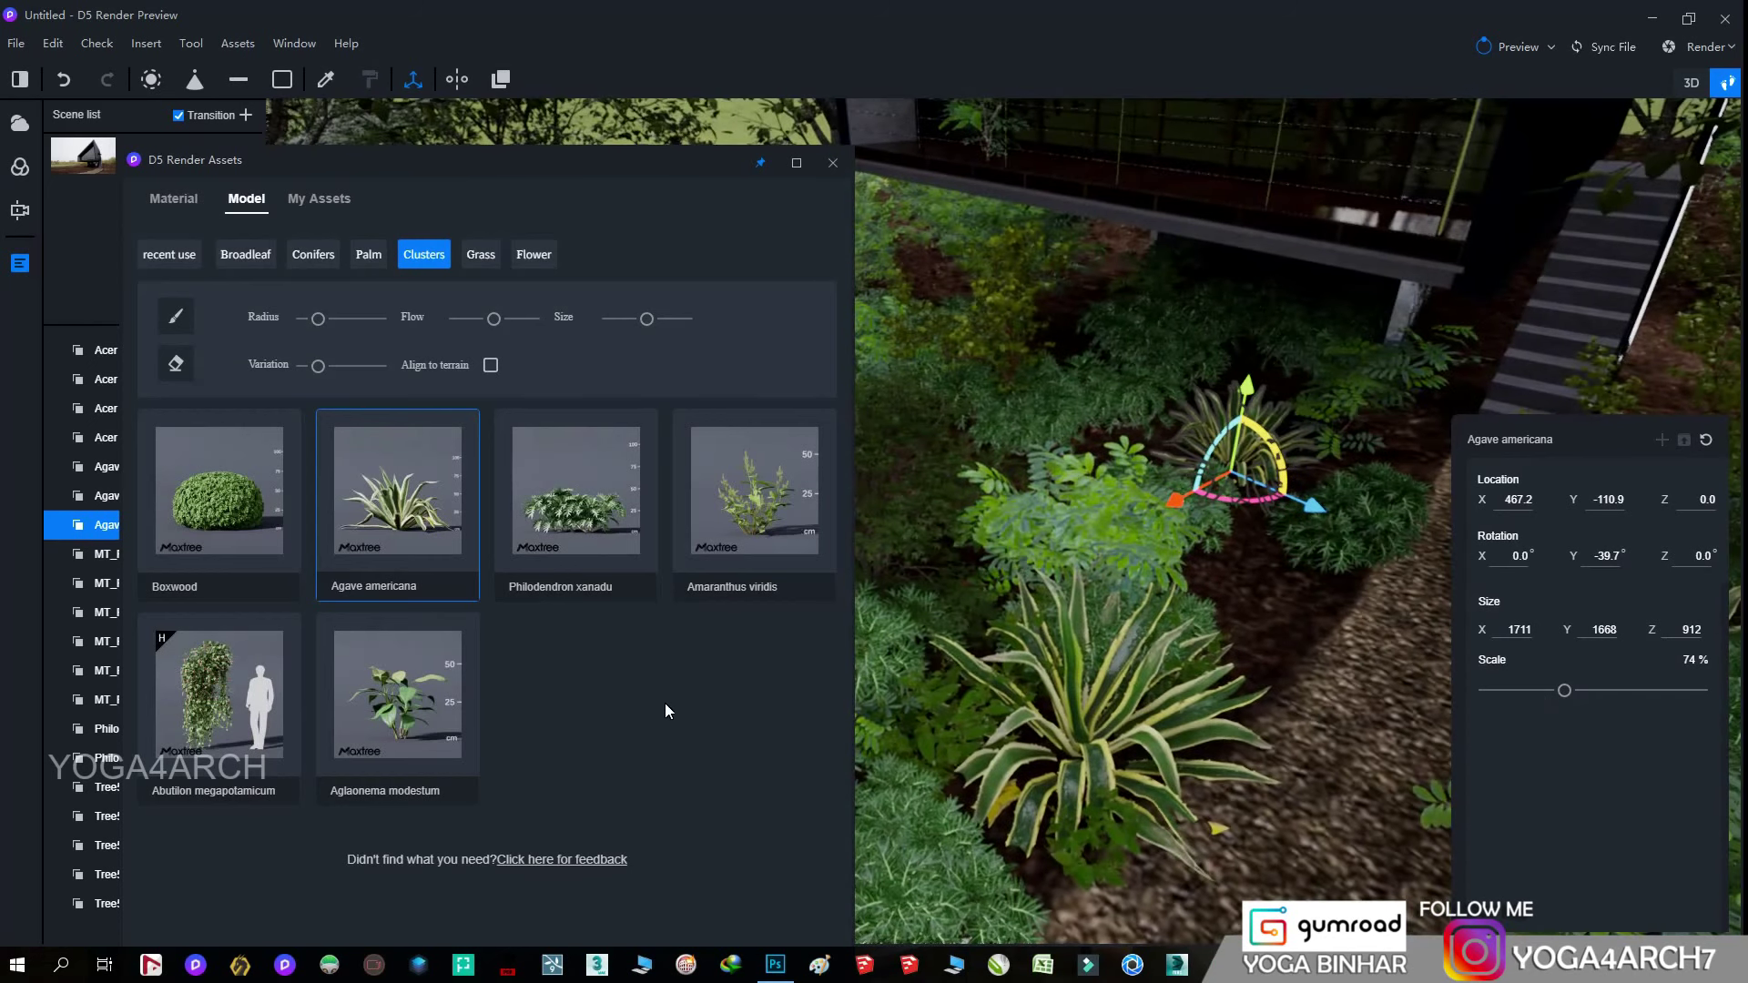
{"action": "left_click", "coordinate": [945, 291]}
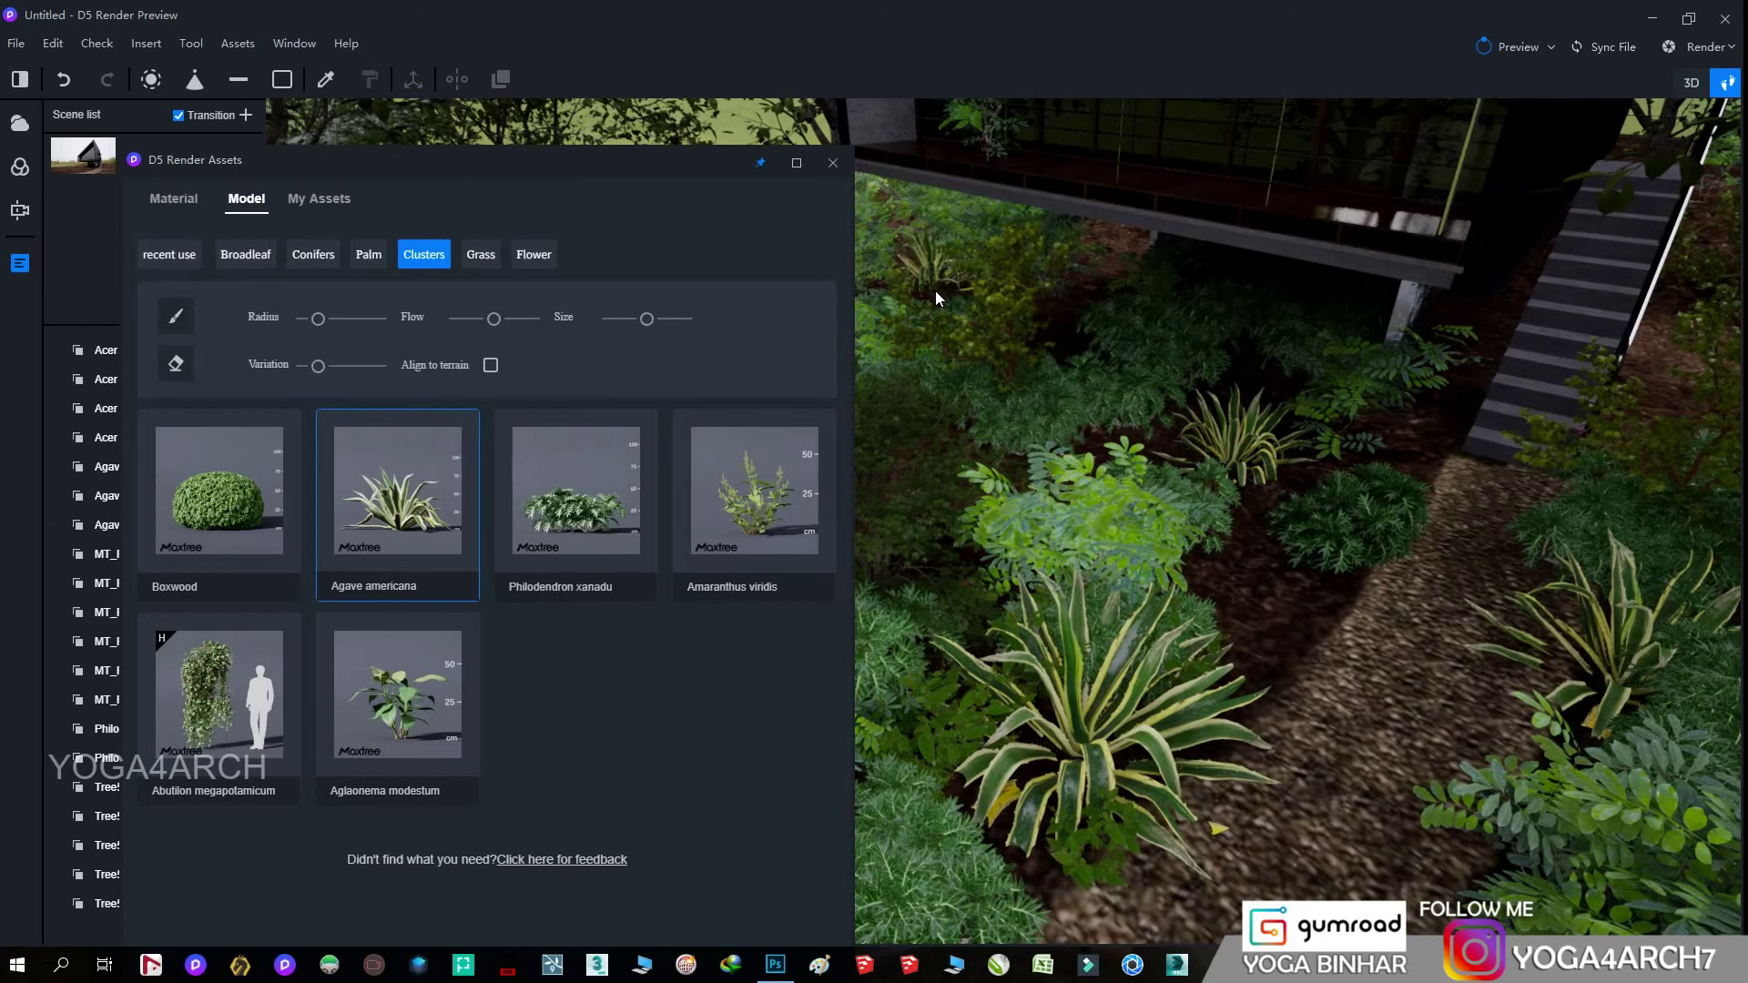
- Place an Aglaonema modestum clump in the bed
{"action": "left_click", "coordinate": [437, 704]}
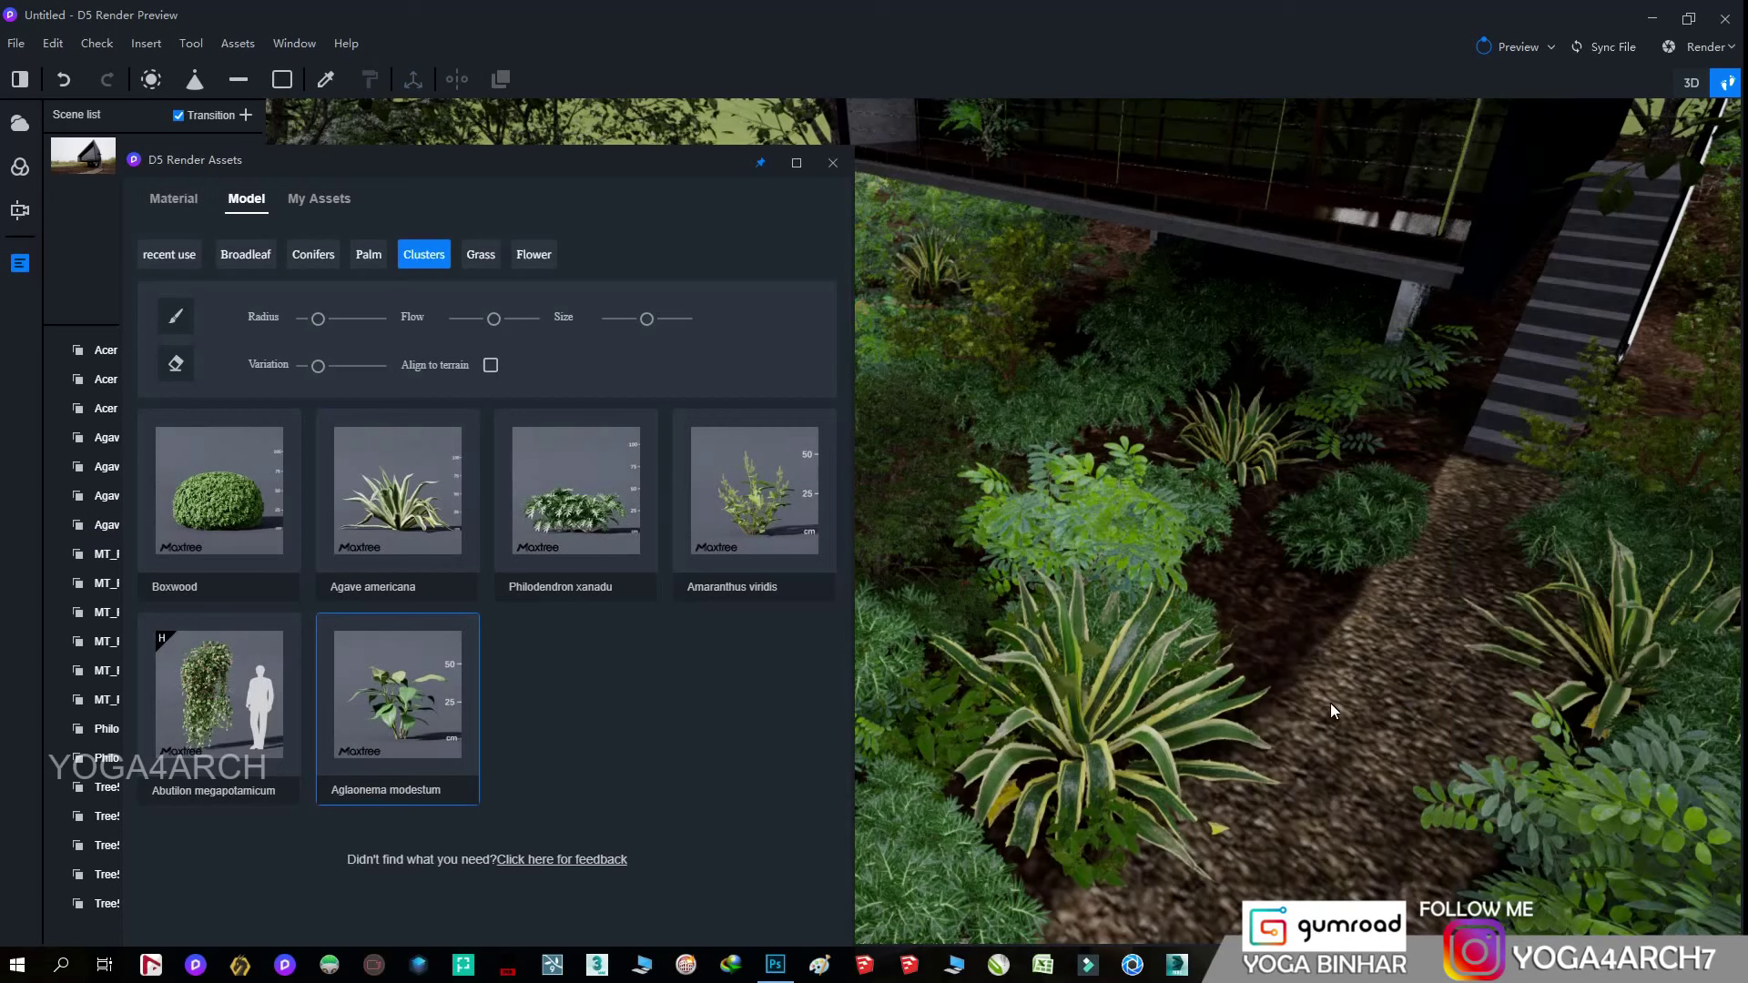
{"action": "left_click", "coordinate": [1272, 602]}
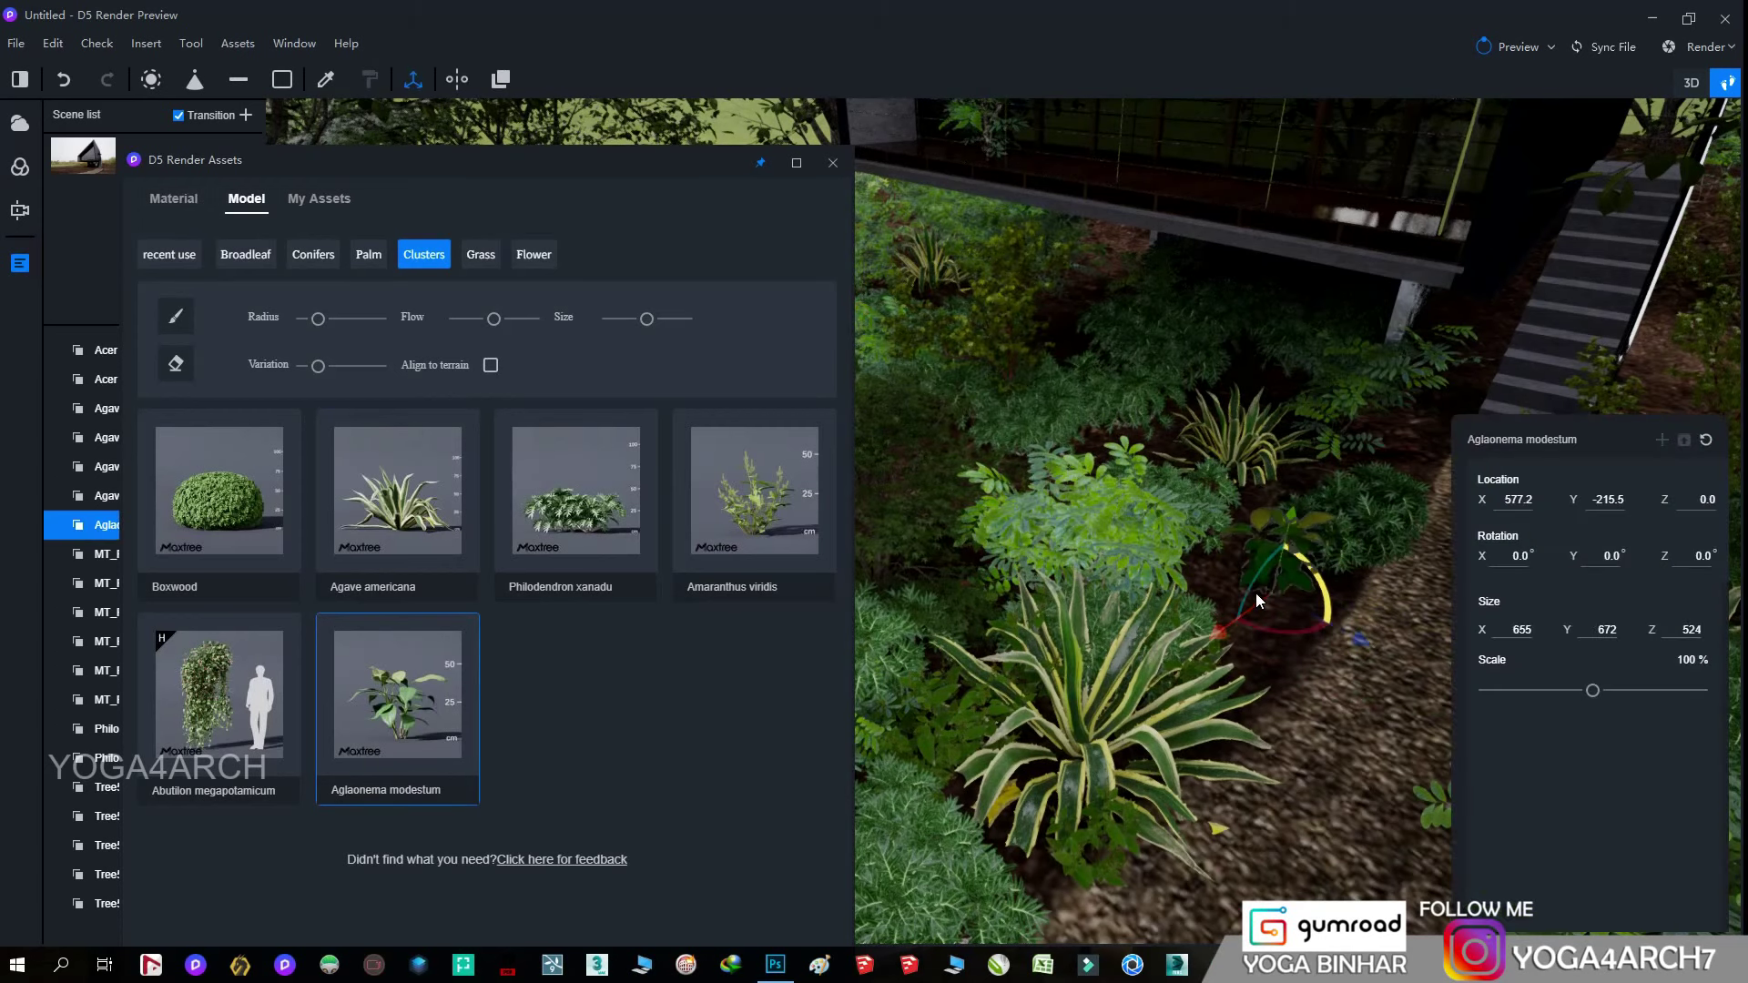
{"action": "left_click", "coordinate": [182, 319]}
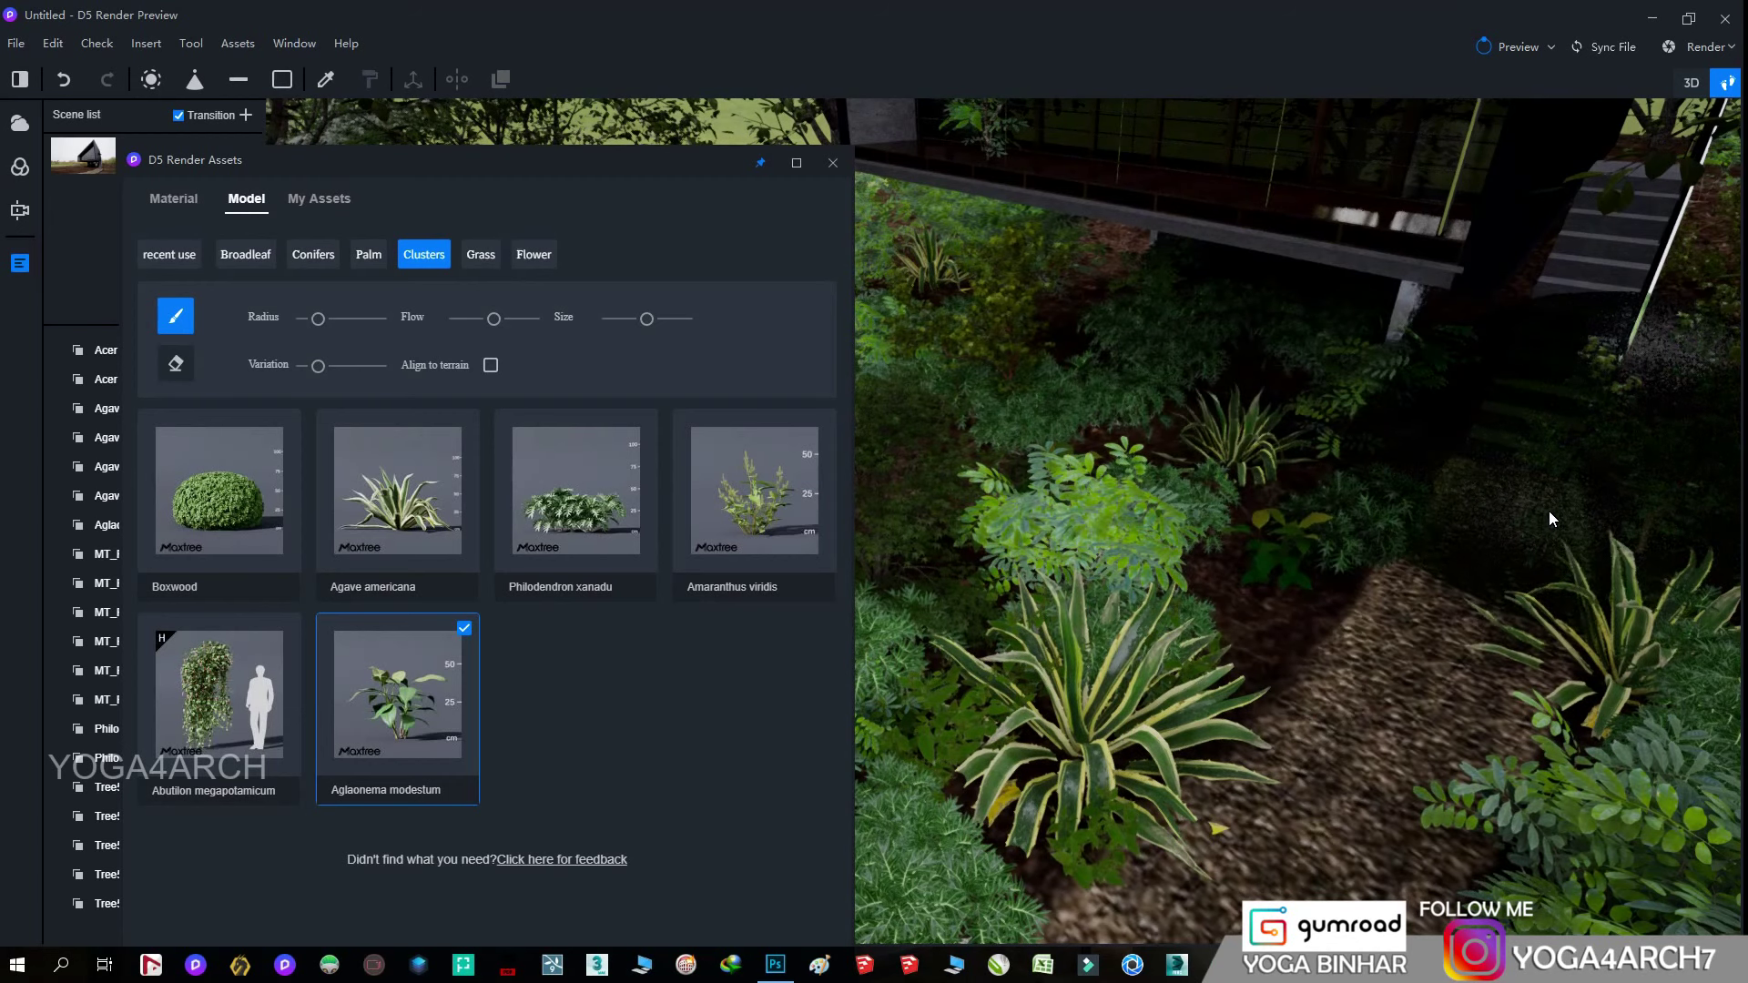
{"action": "left_click", "coordinate": [176, 316]}
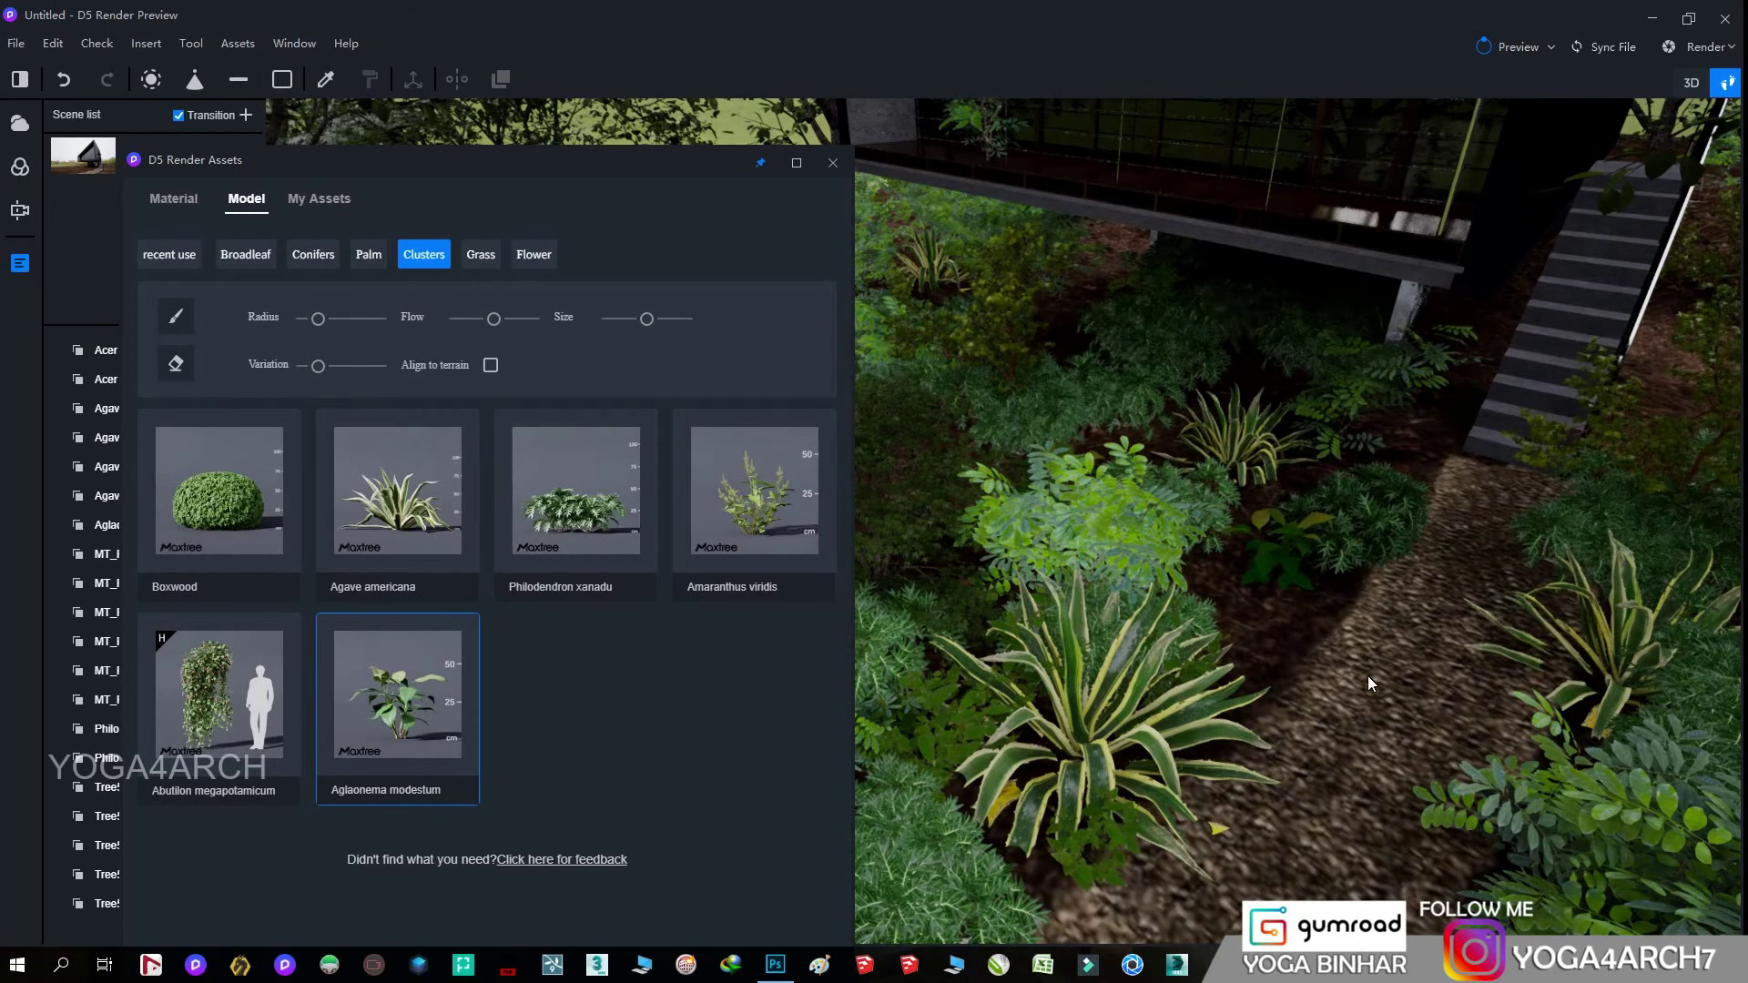
- Scale the Aglaonema to 157%, ready Agave americana, and reselect the Aglaonema
{"action": "left_click", "coordinate": [1222, 620]}
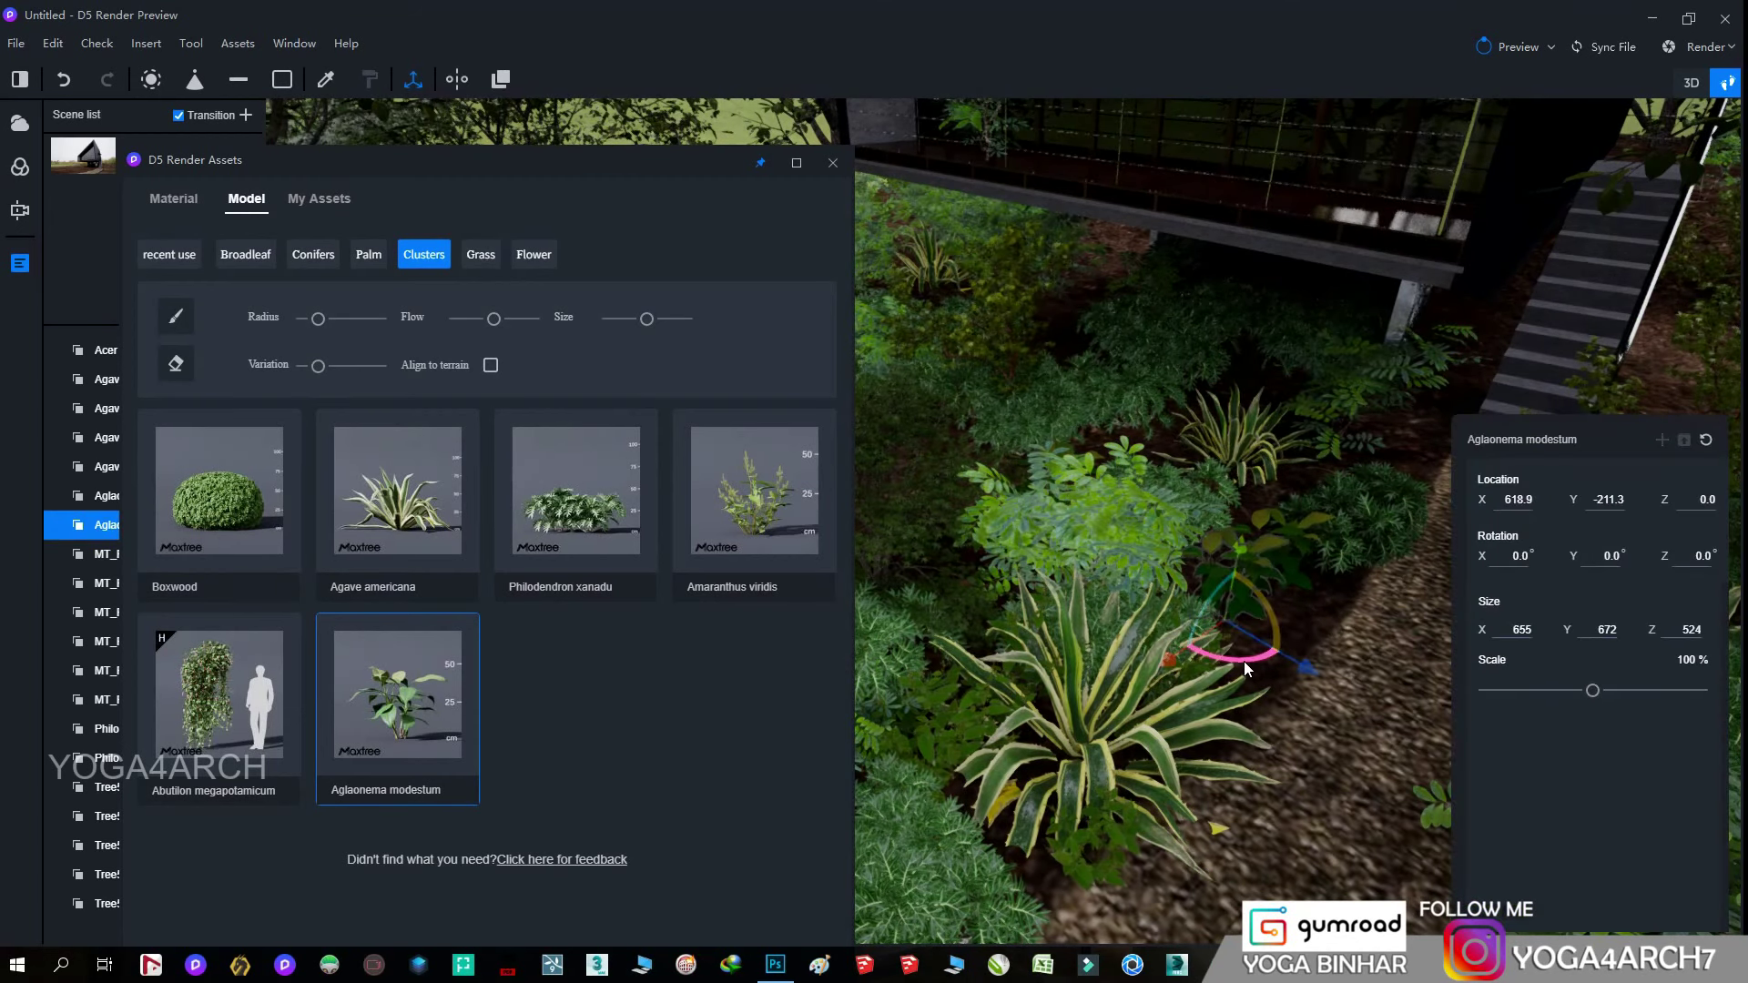
{"action": "left_click_drag", "start_coordinate": [1595, 690], "coordinate": [1654, 690]}
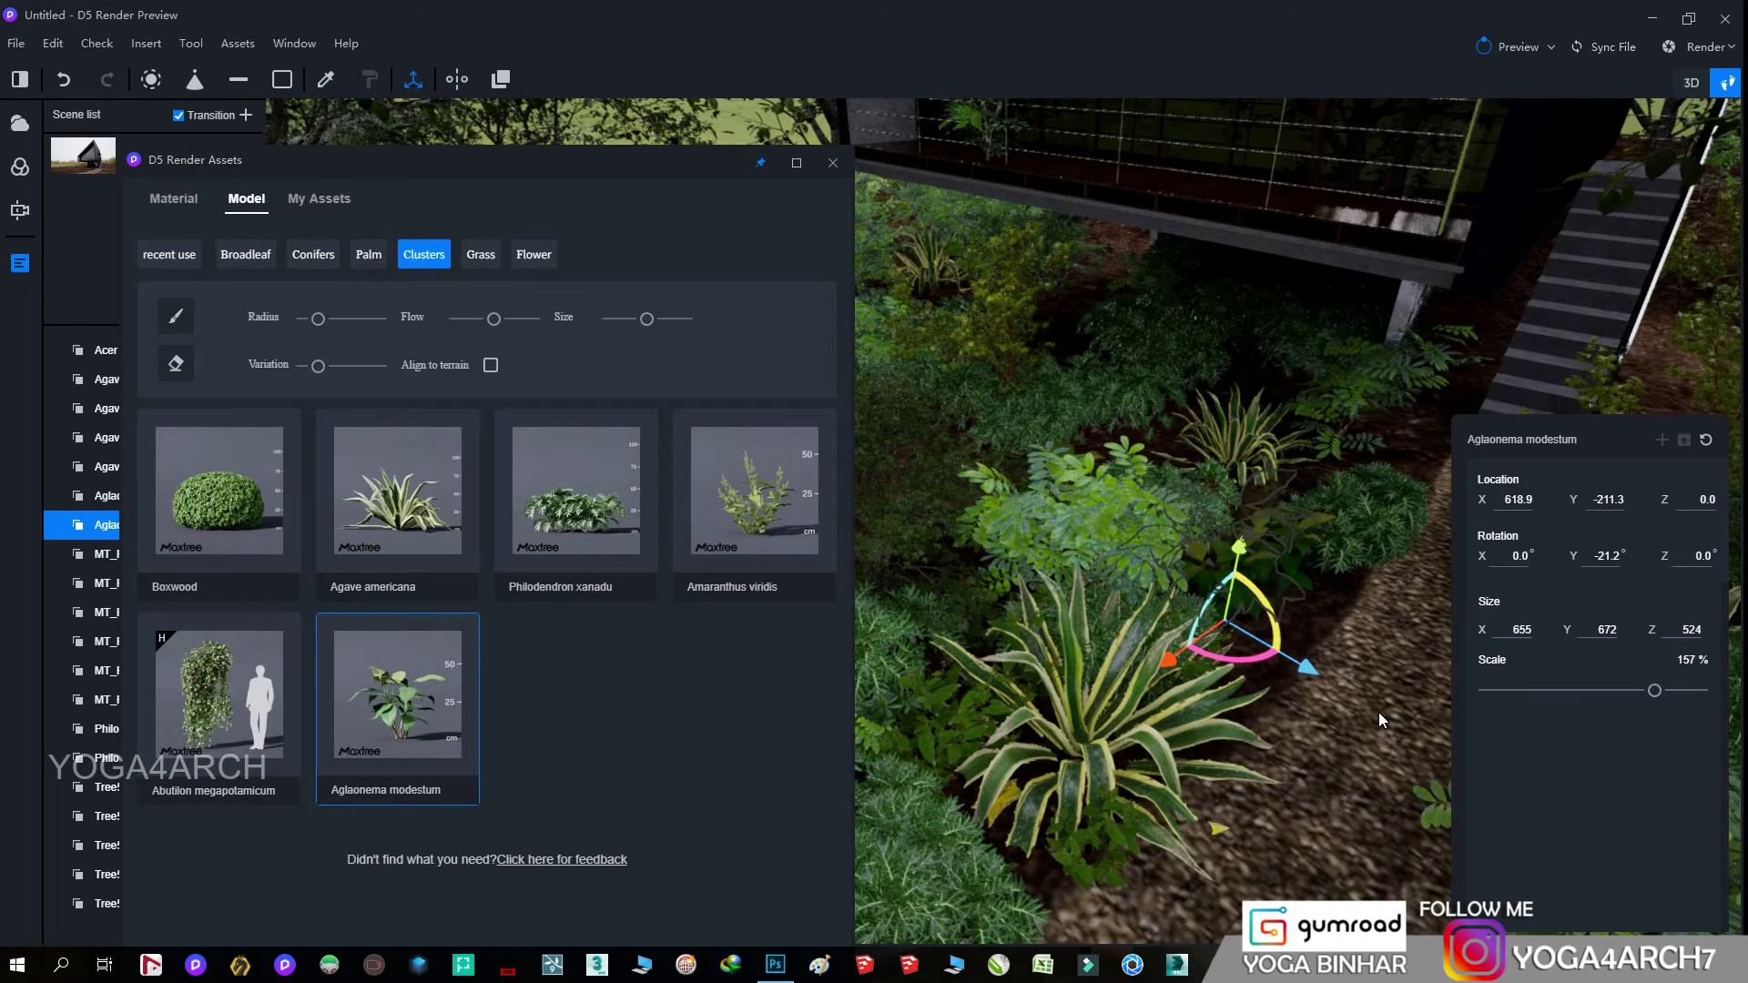
{"action": "right_click_drag", "start_coordinate": [1180, 715], "coordinate": [1049, 722]}
{"action": "right_click_drag", "start_coordinate": [1435, 594], "coordinate": [1392, 620]}
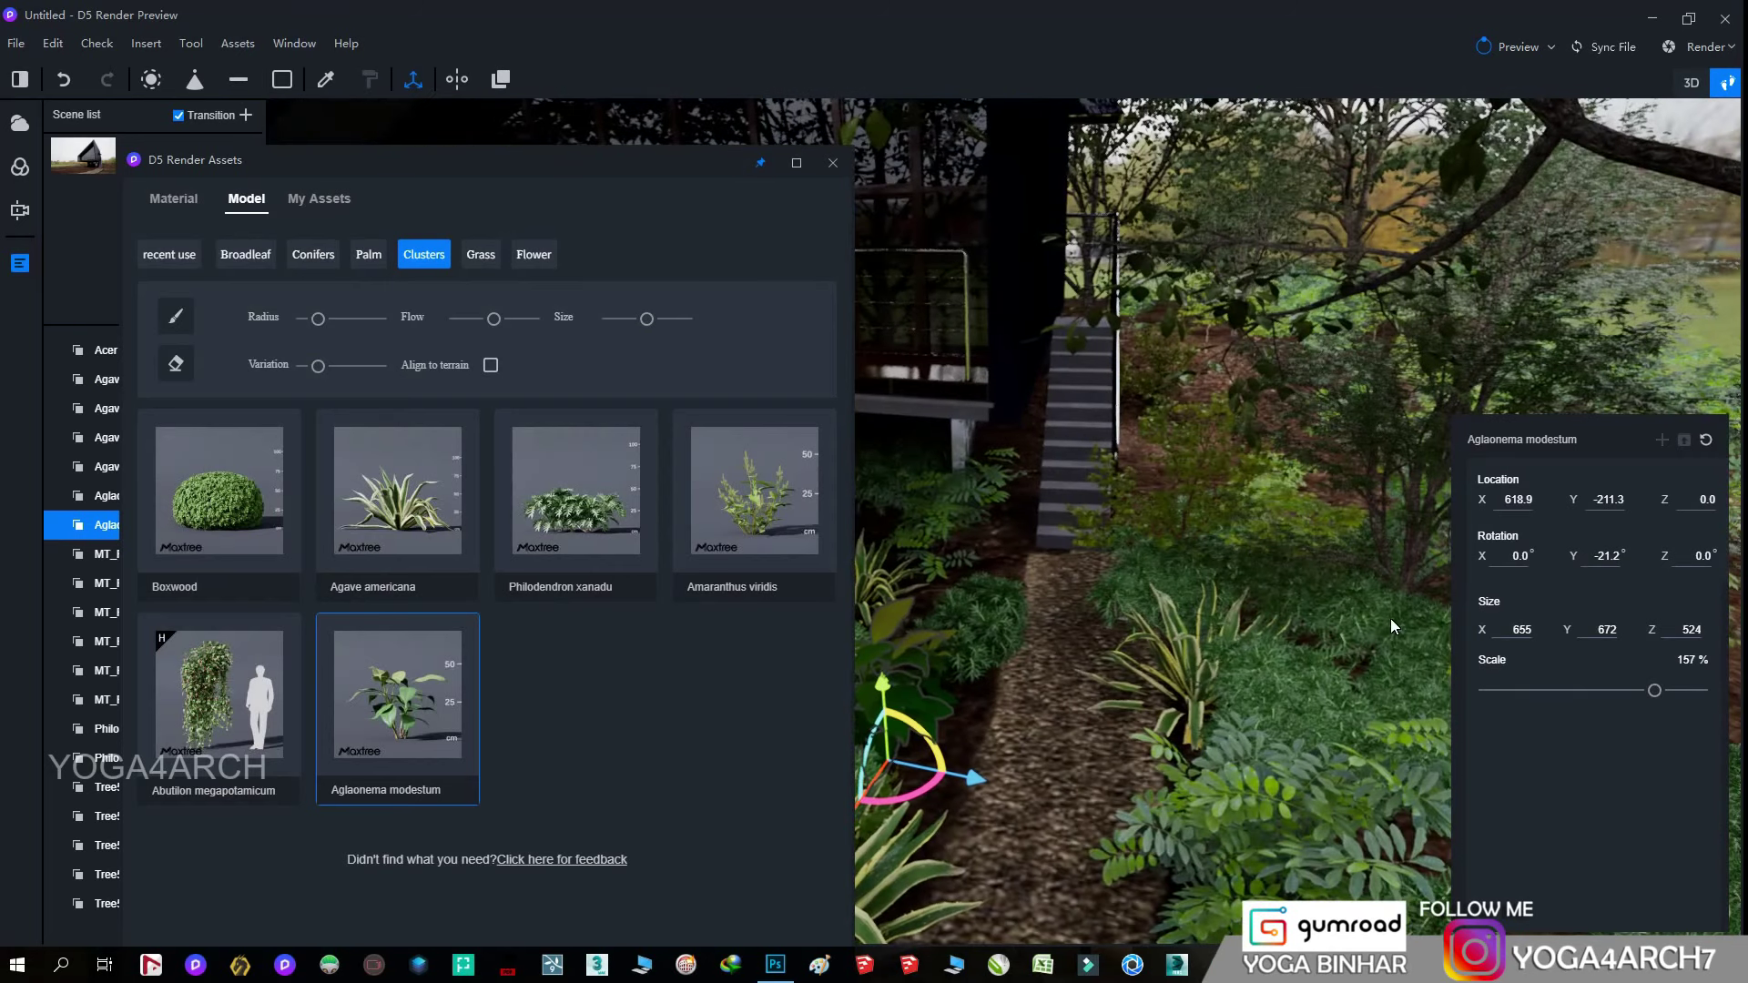
{"action": "left_click", "coordinate": [1308, 467]}
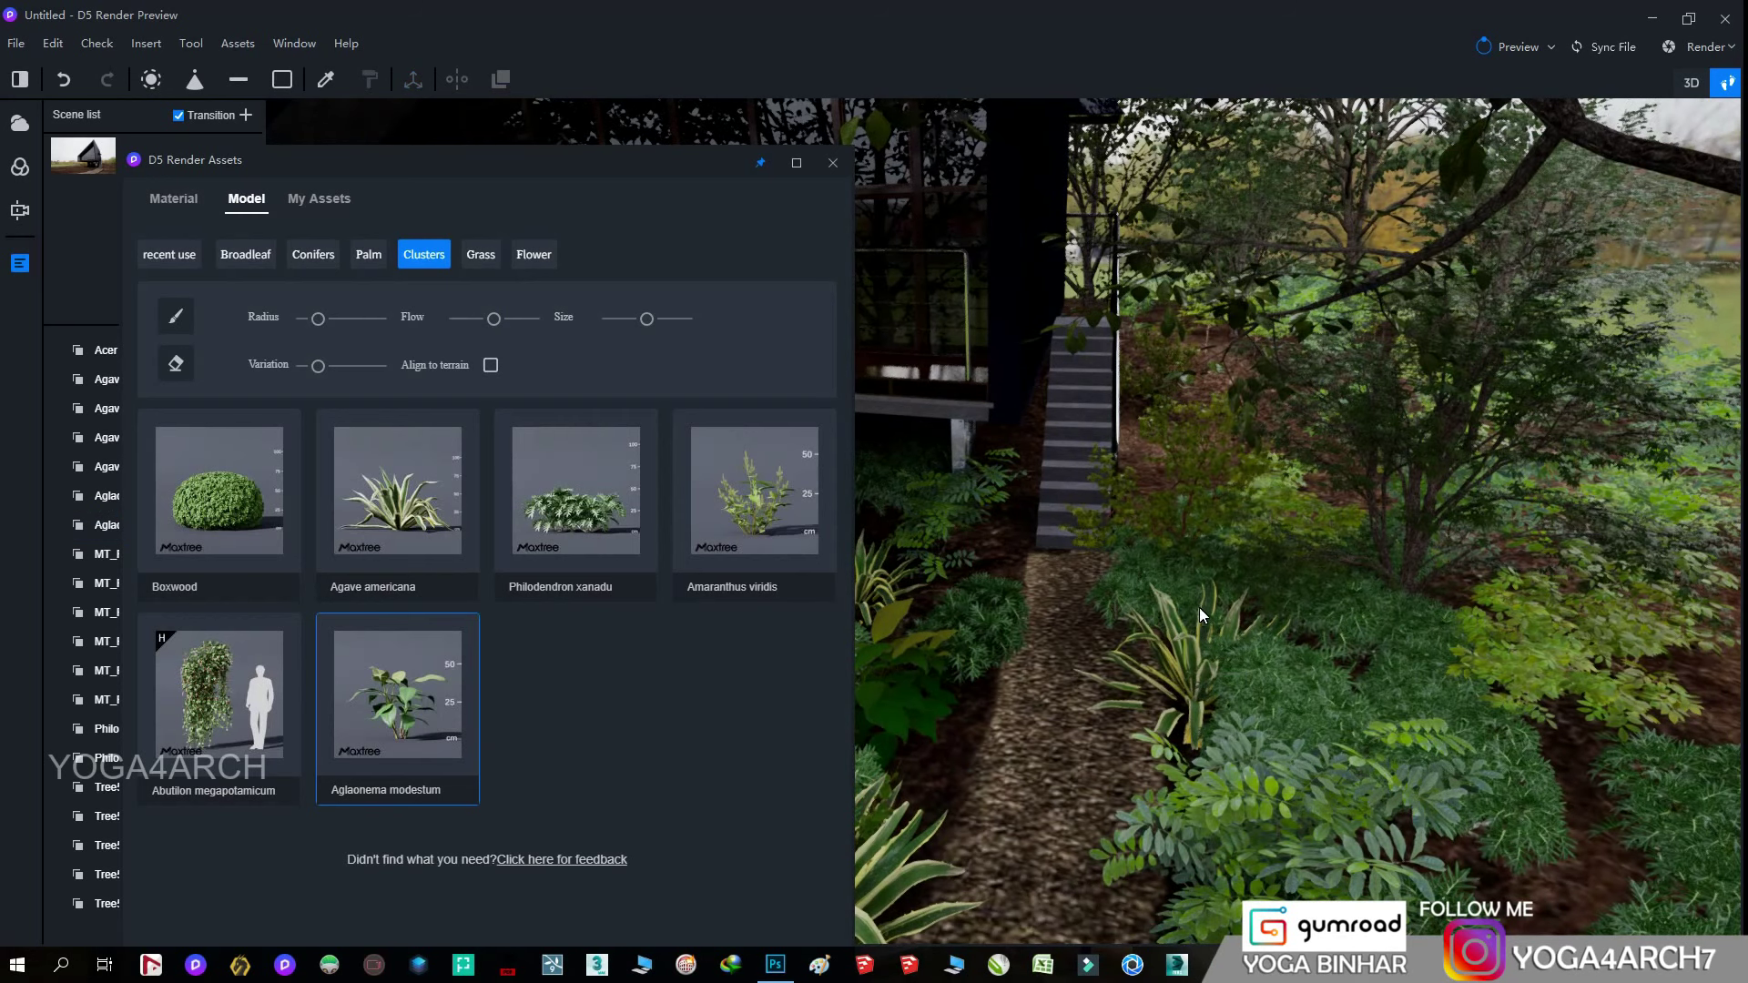
{"action": "left_click", "coordinate": [406, 525]}
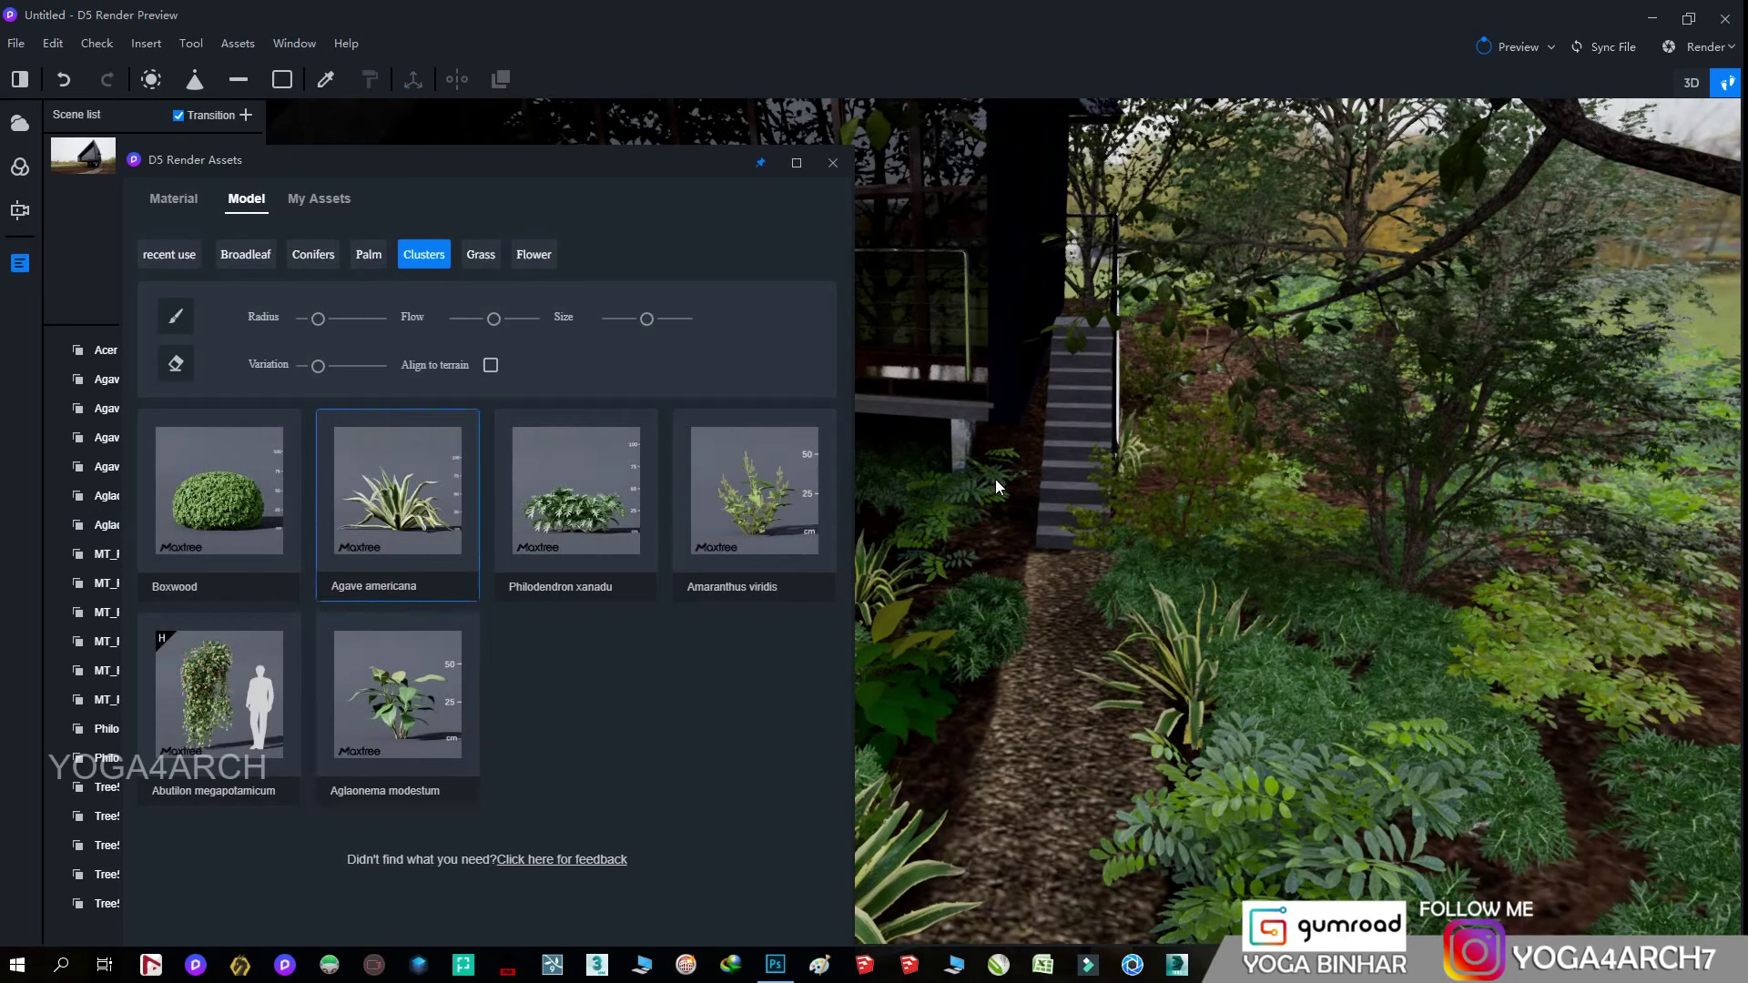
{"action": "left_click", "coordinate": [1165, 477]}
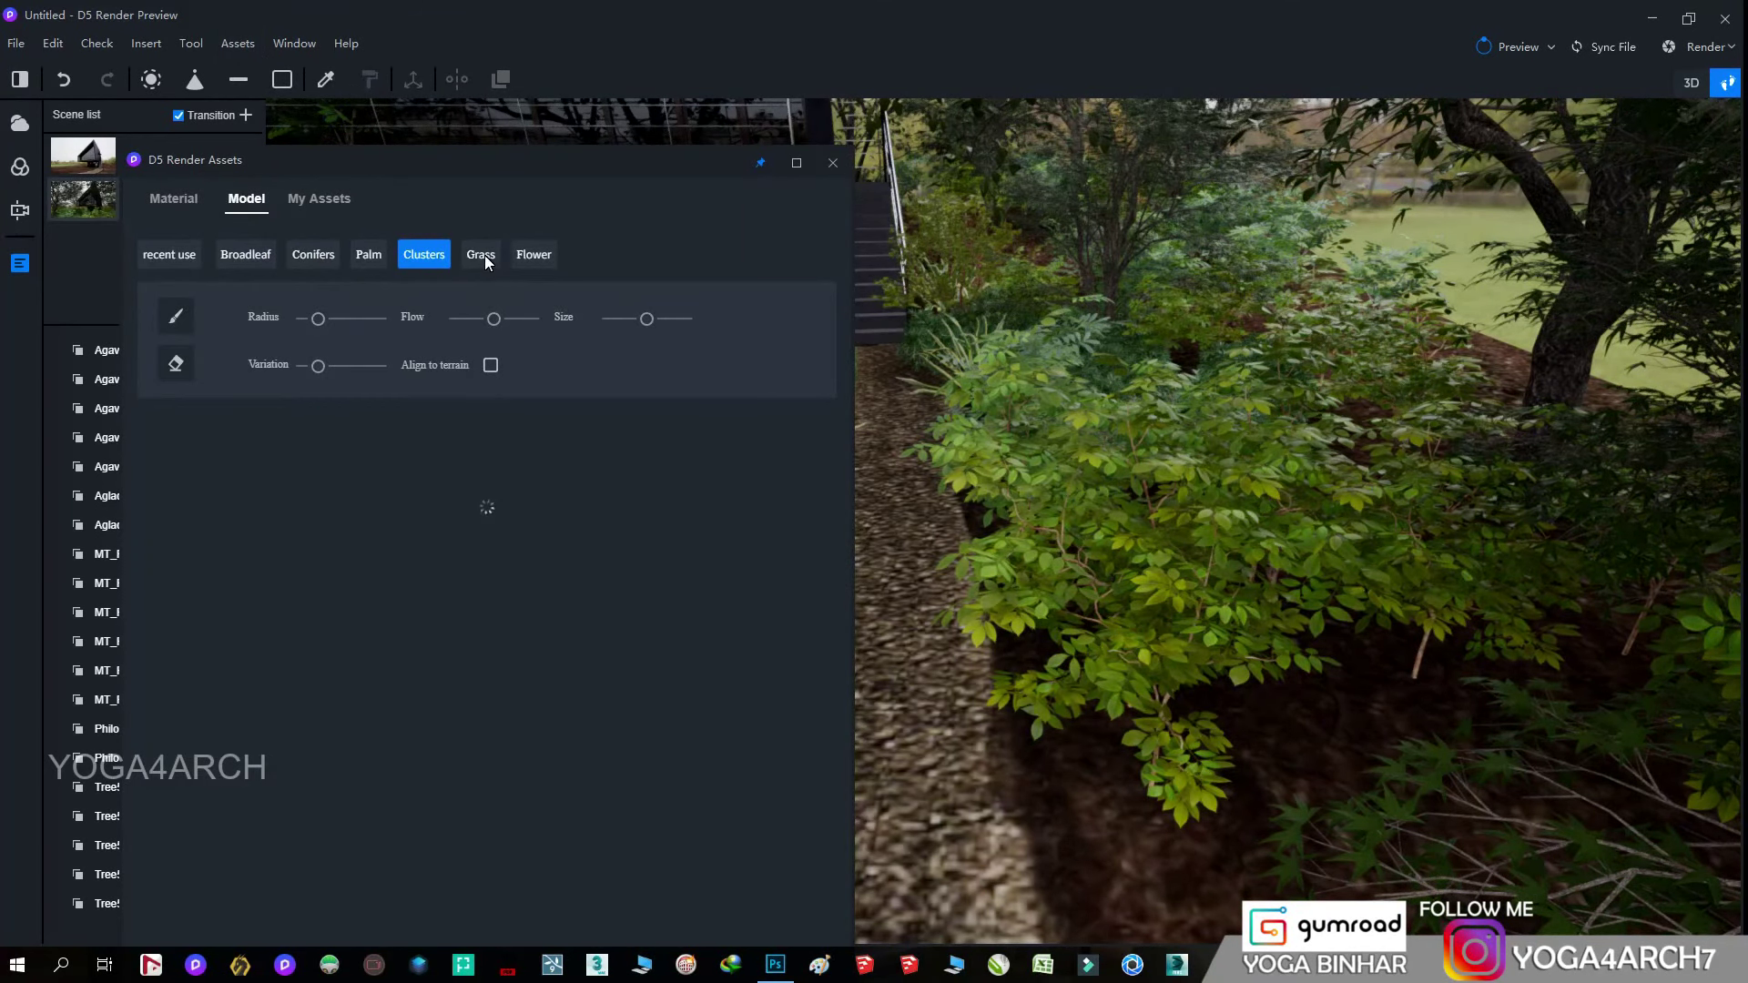
- Plant Cedrus deodara conifers from the Conifers library, including one near the stairs
{"action": "left_click", "coordinate": [315, 255]}
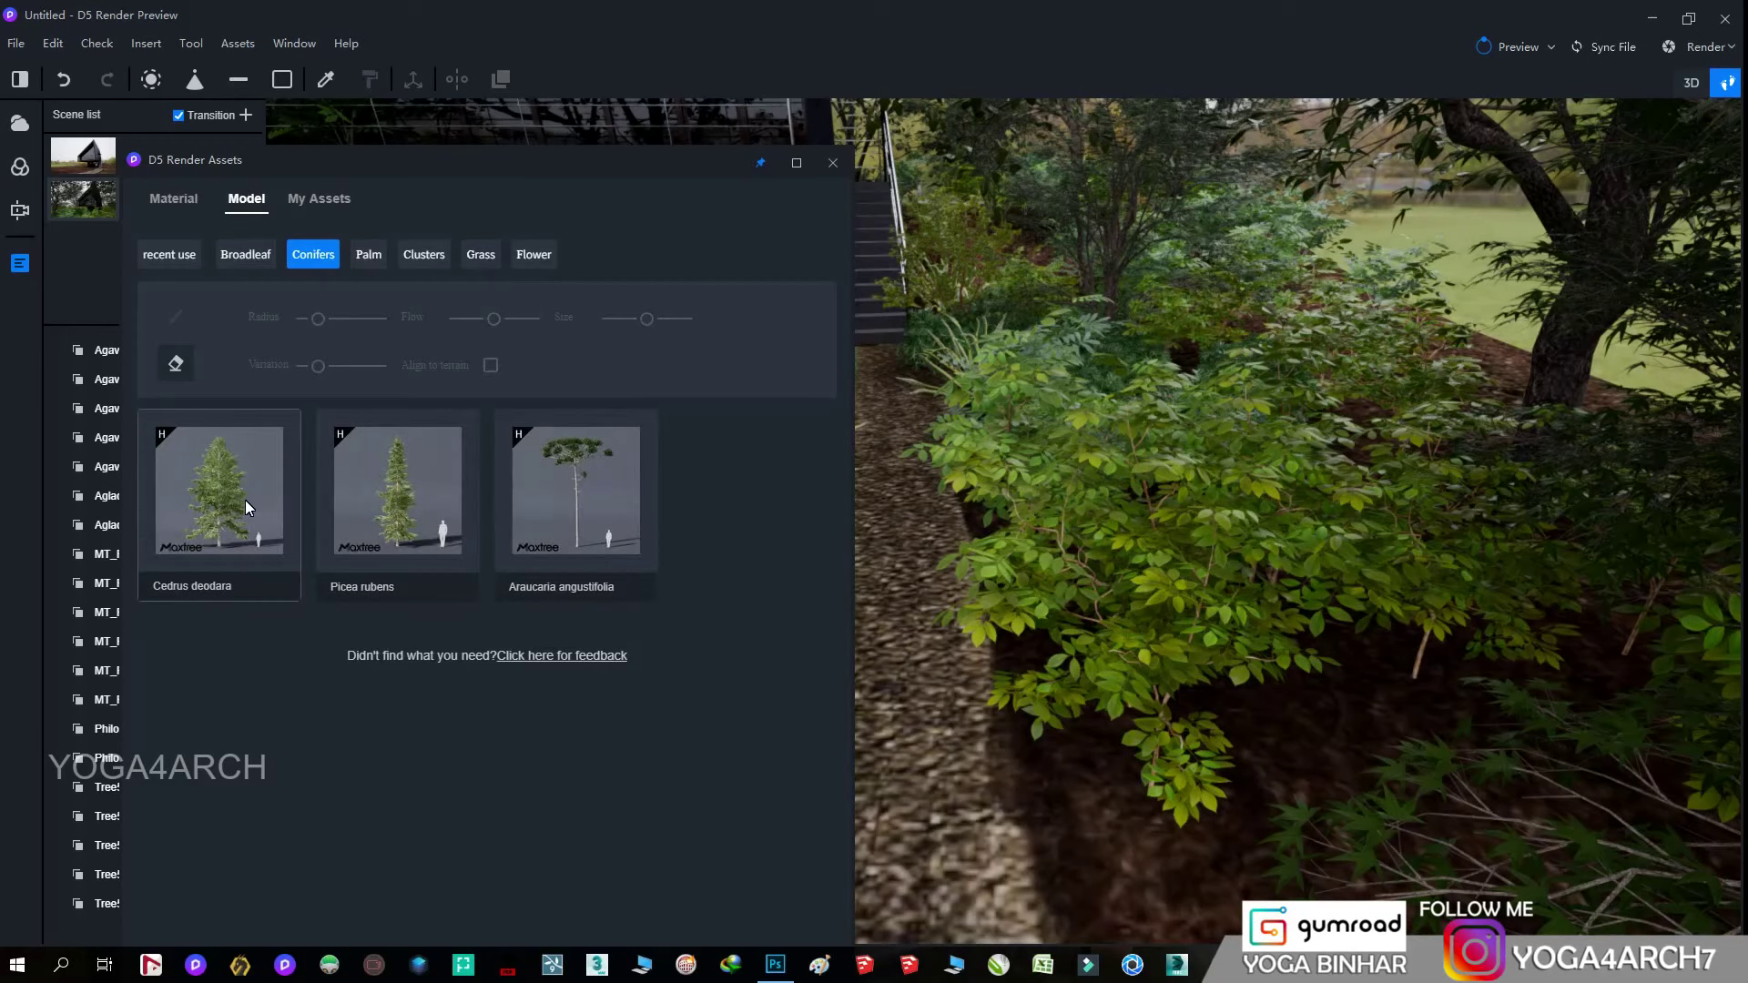
{"action": "left_click", "coordinate": [244, 500]}
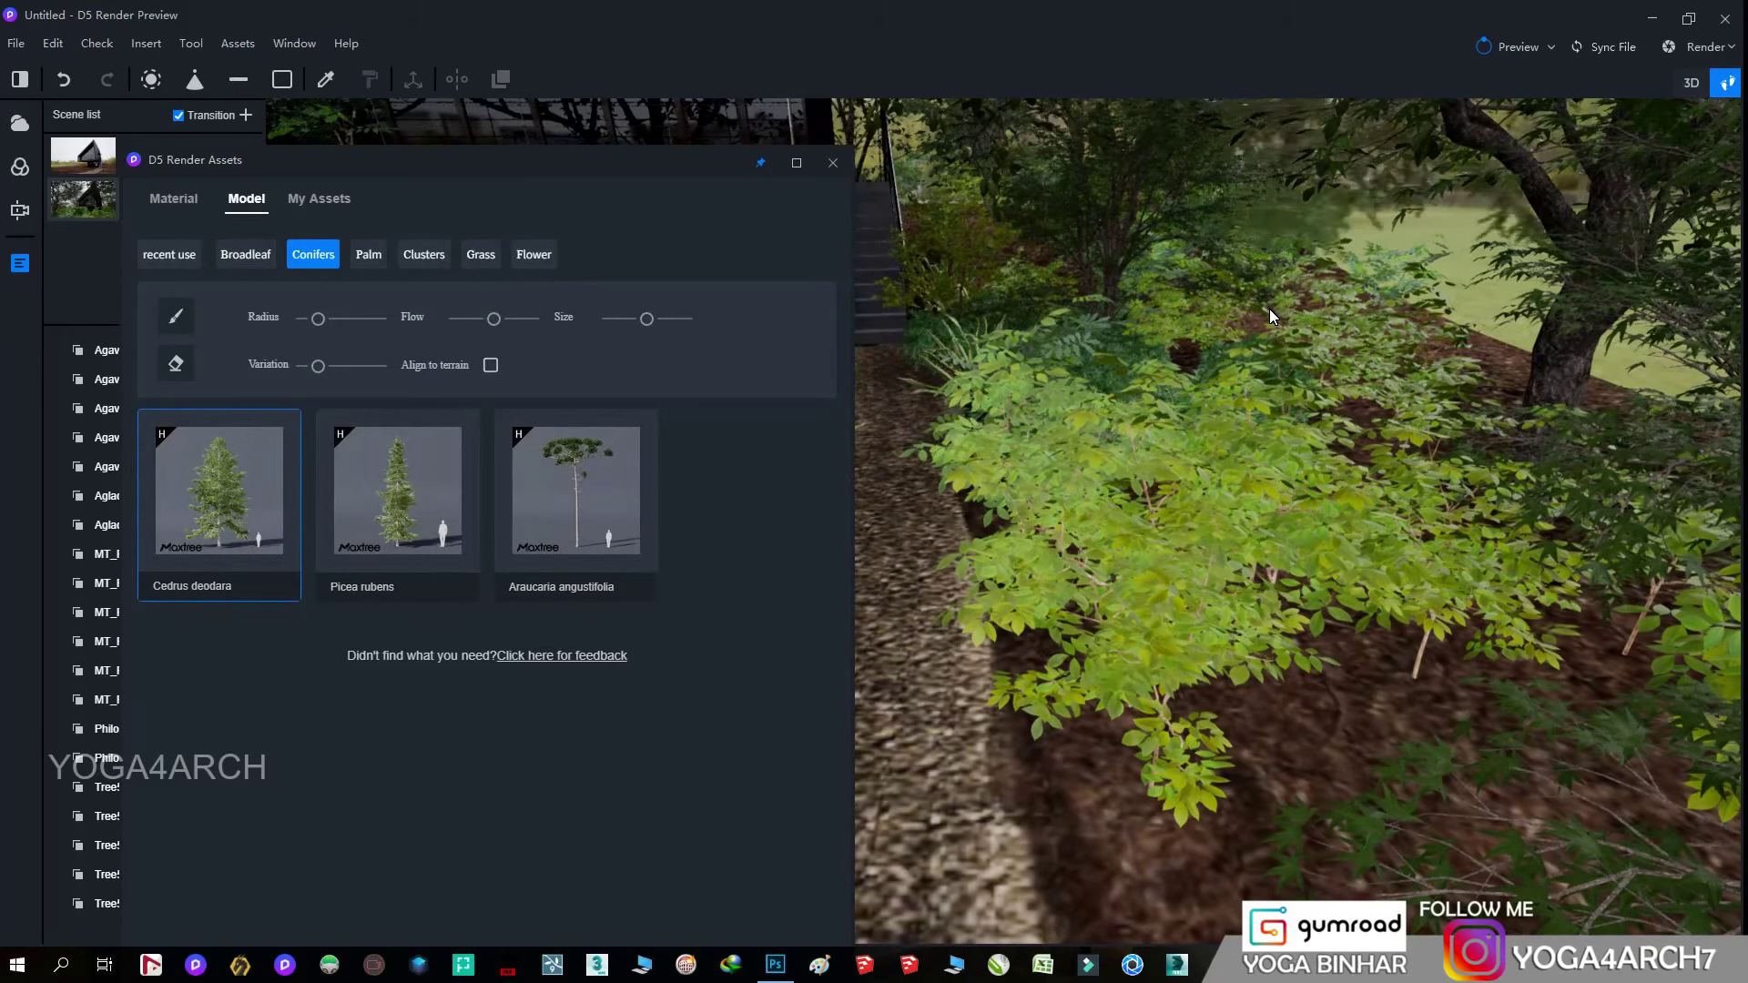
{"action": "left_click", "coordinate": [1269, 309]}
{"action": "mouse_move", "coordinate": [987, 286]}
{"action": "right_mouse_down"}
{"action": "mouse_move", "coordinate": [987, 352]}
{"action": "mouse_move", "coordinate": [939, 382]}
{"action": "right_mouse_up"}
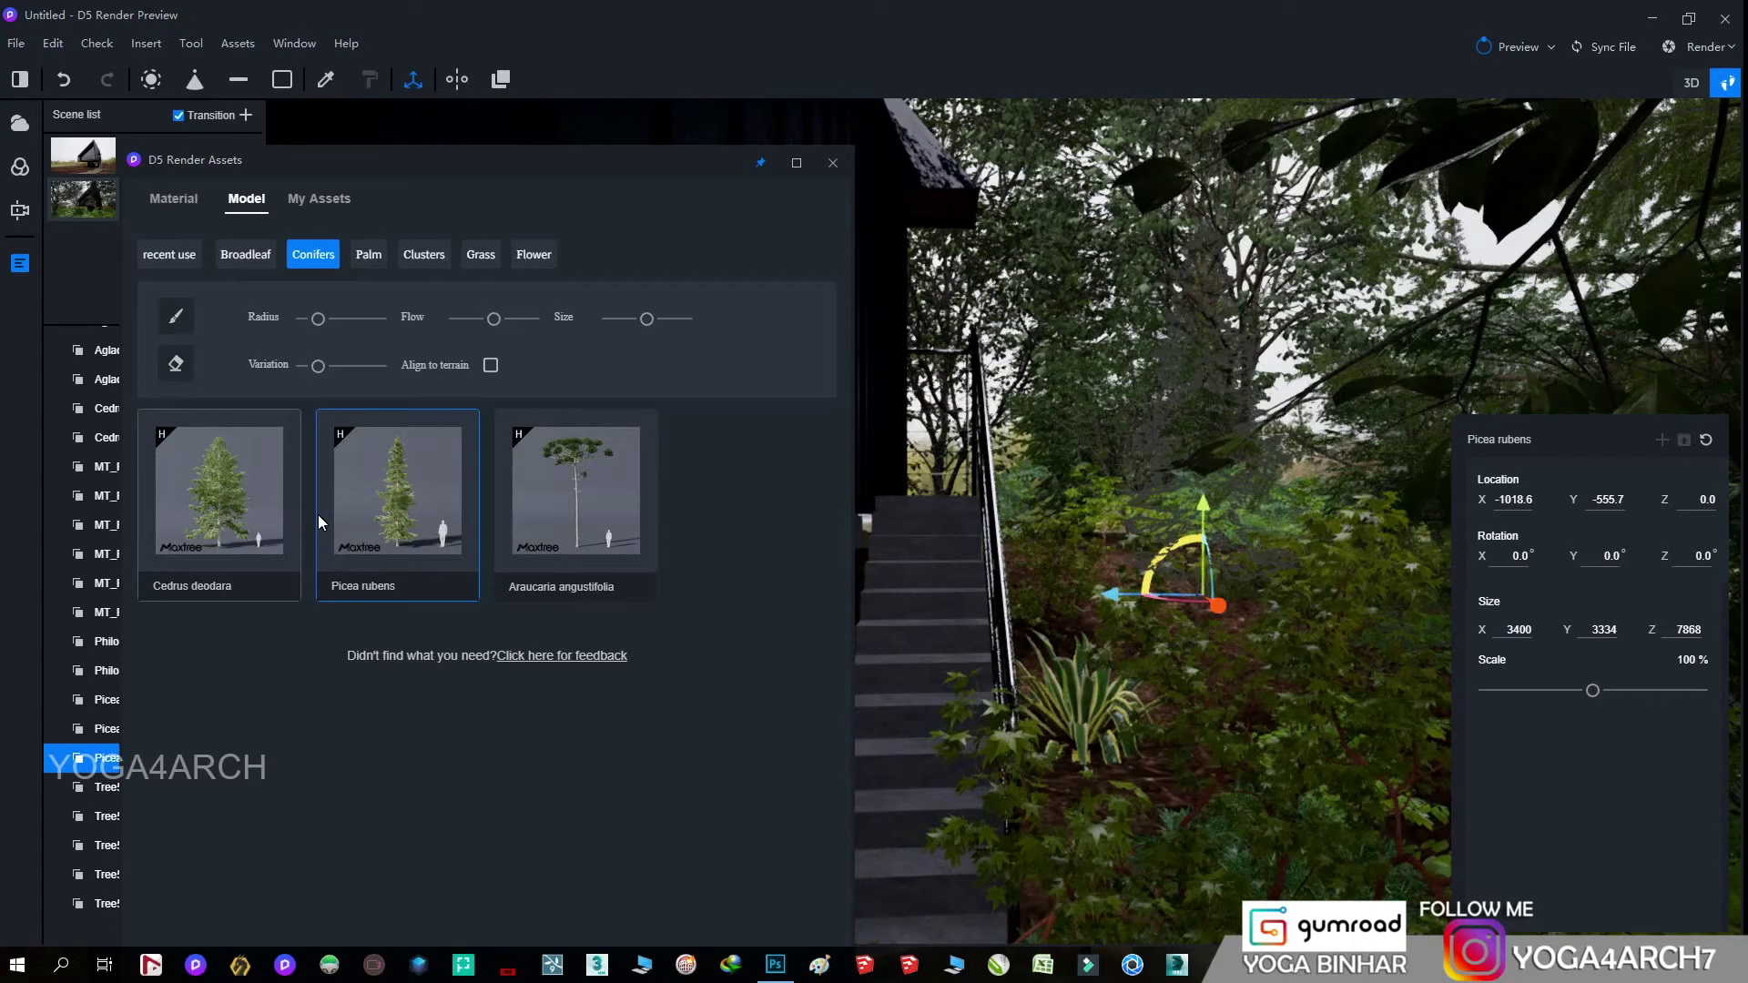
{"action": "left_click", "coordinate": [1242, 646]}
{"action": "left_click", "coordinate": [1184, 660]}
{"action": "right_click_drag", "start_coordinate": [1162, 679], "coordinate": [1295, 865]}
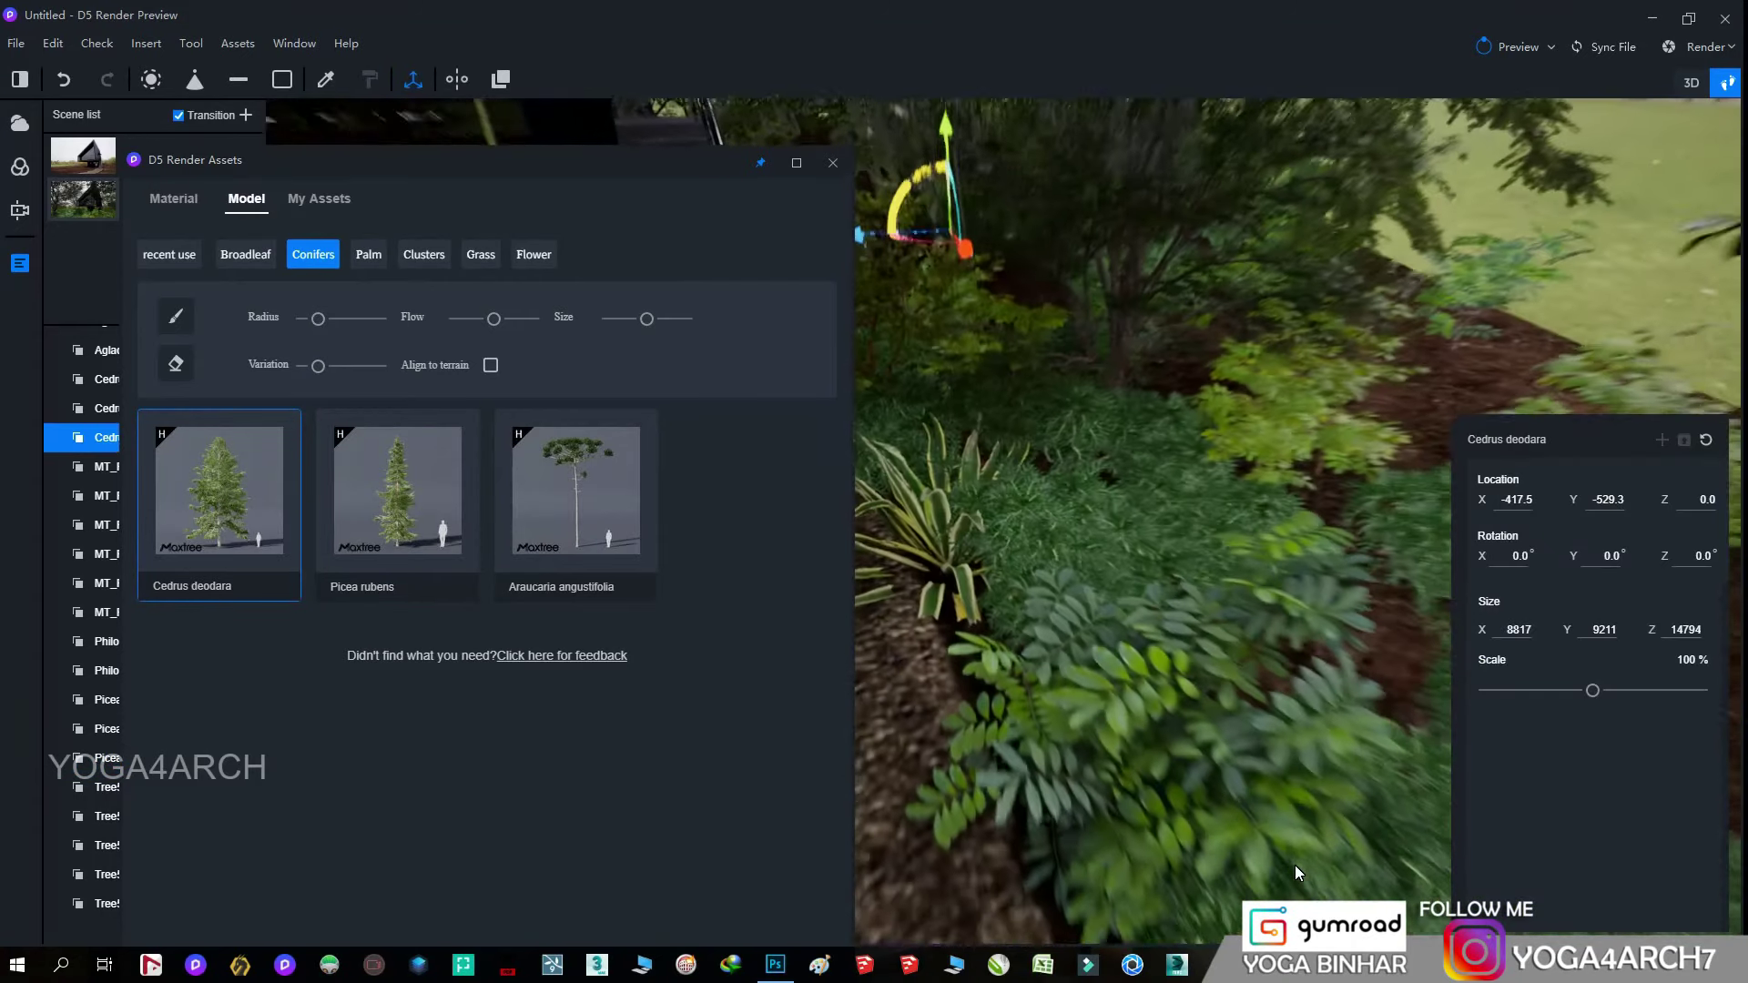
{"action": "mouse_move", "coordinate": [1138, 602]}
{"action": "right_mouse_down"}
{"action": "mouse_move", "coordinate": [1293, 833]}
{"action": "mouse_move", "coordinate": [920, 675]}
{"action": "right_mouse_up"}
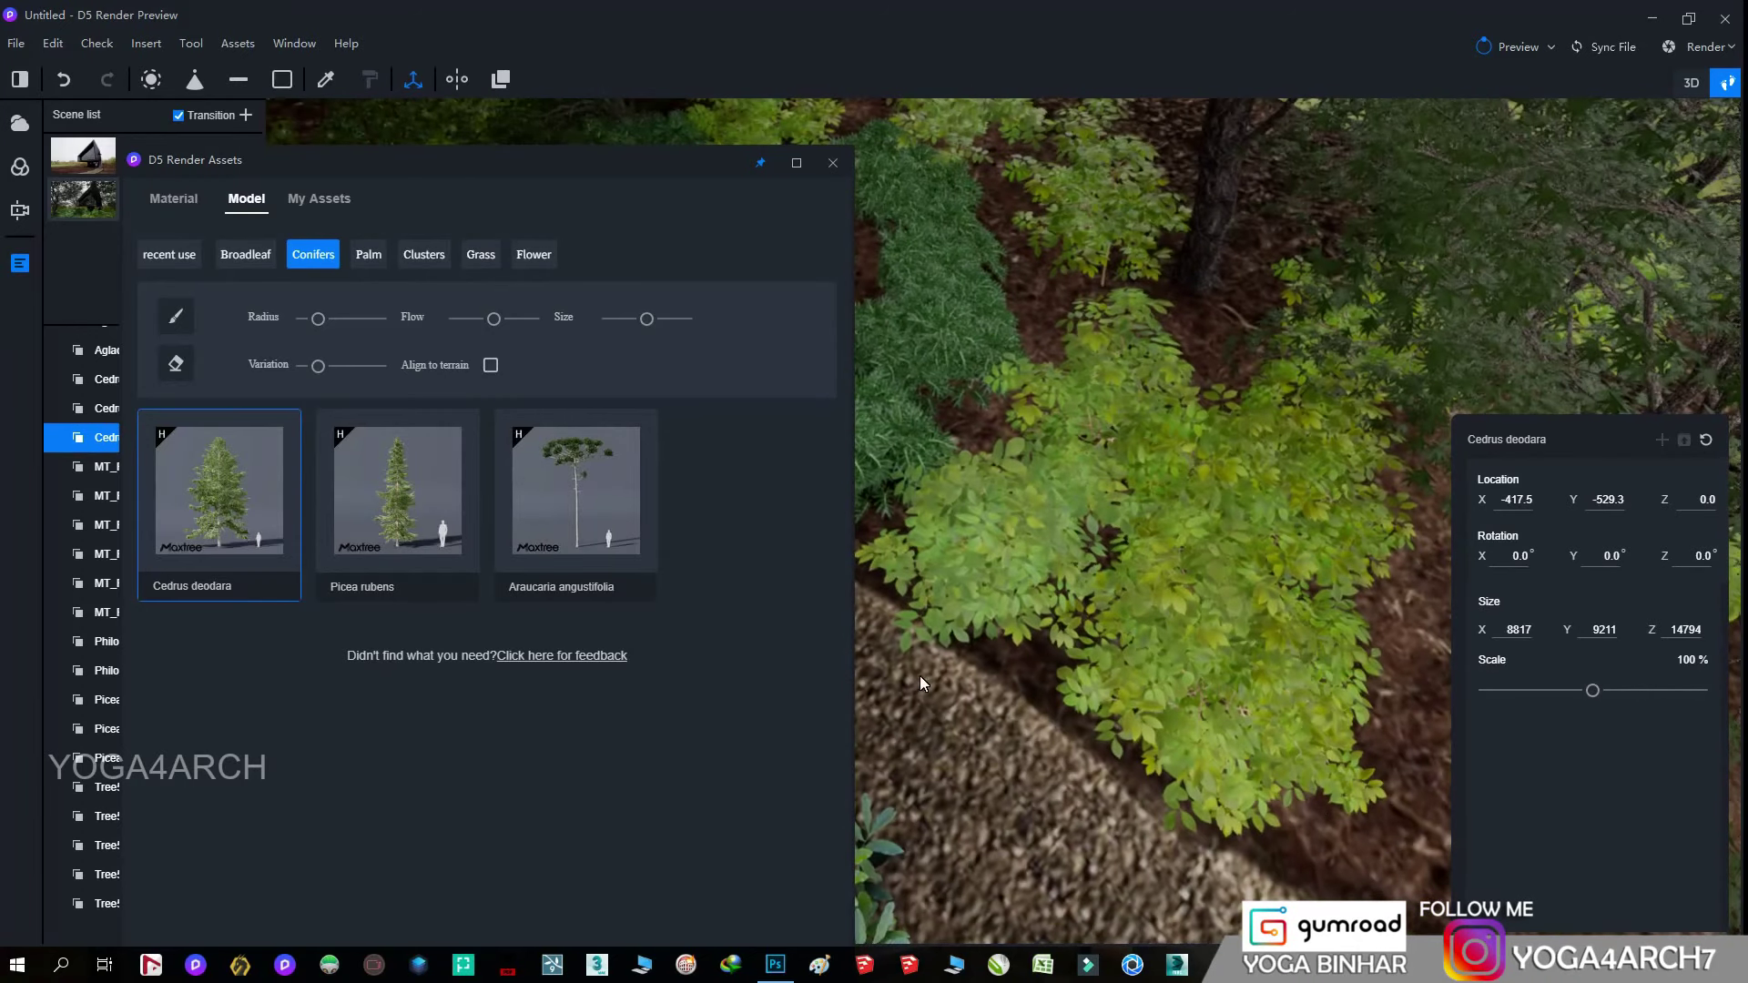
{"action": "left_click", "coordinate": [406, 256]}
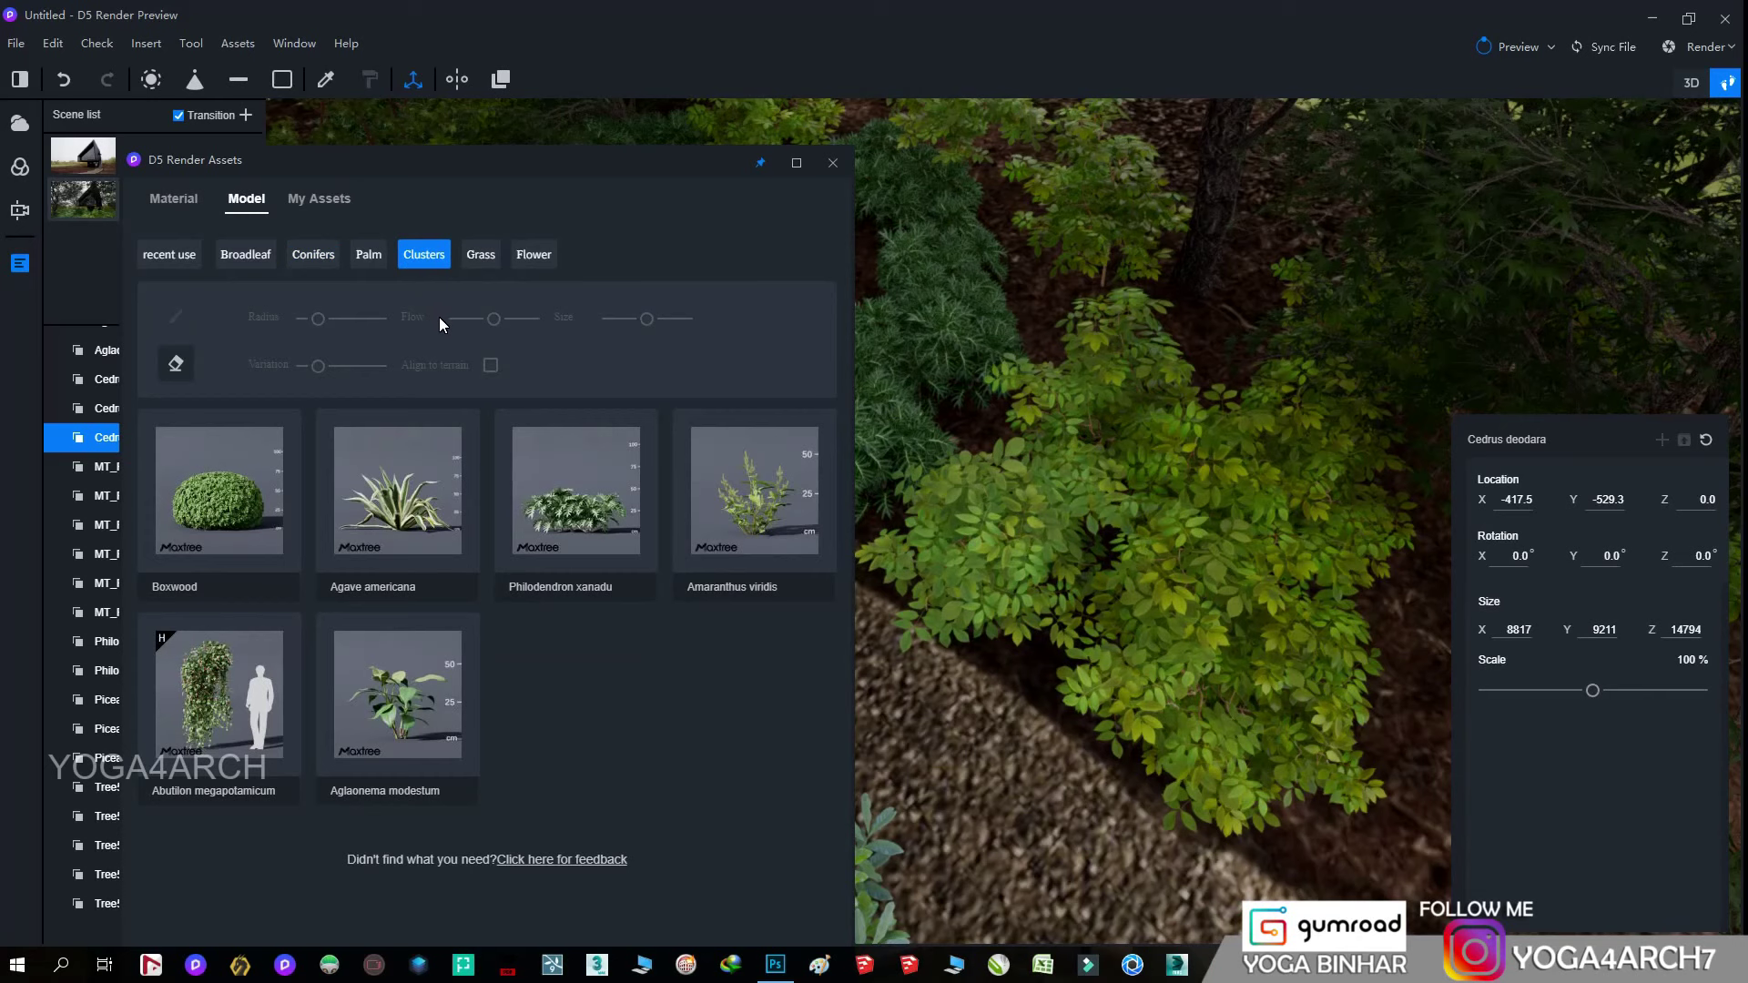
- Plant an Aglaonema modestum clump in the shrub bed, then browse the Flower and Grass assets
{"action": "right_click_drag", "start_coordinate": [1073, 732], "coordinate": [926, 722]}
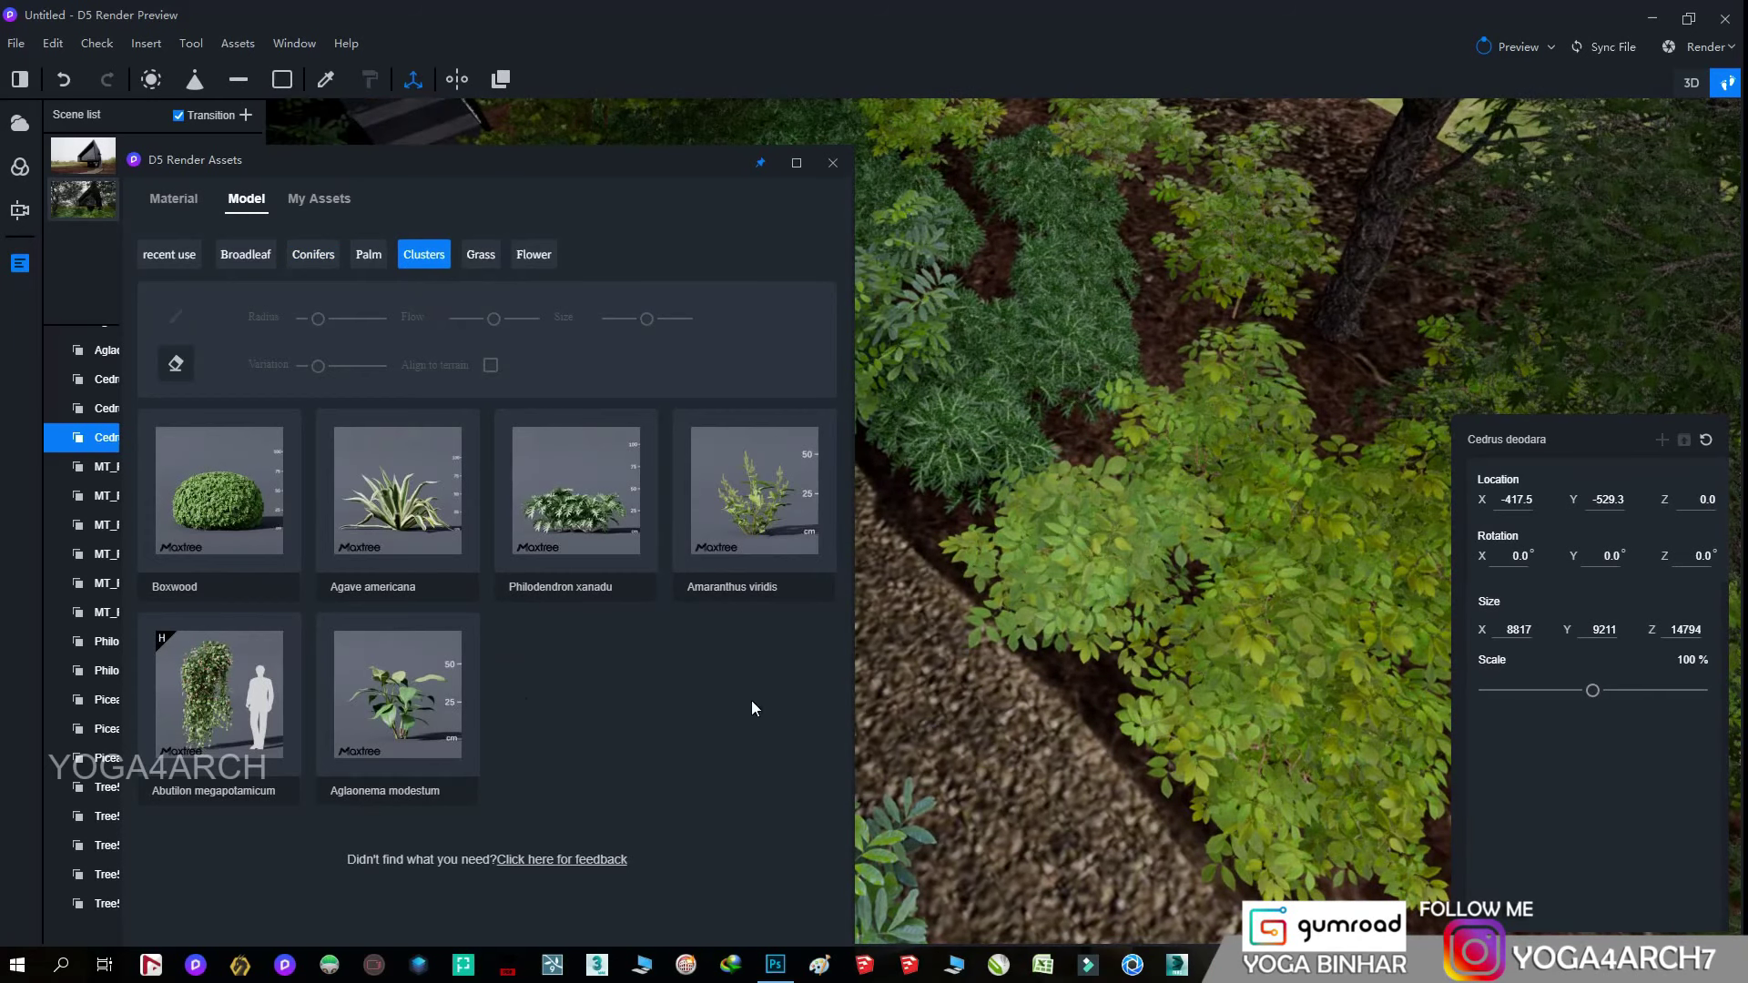
{"action": "left_click", "coordinate": [992, 295]}
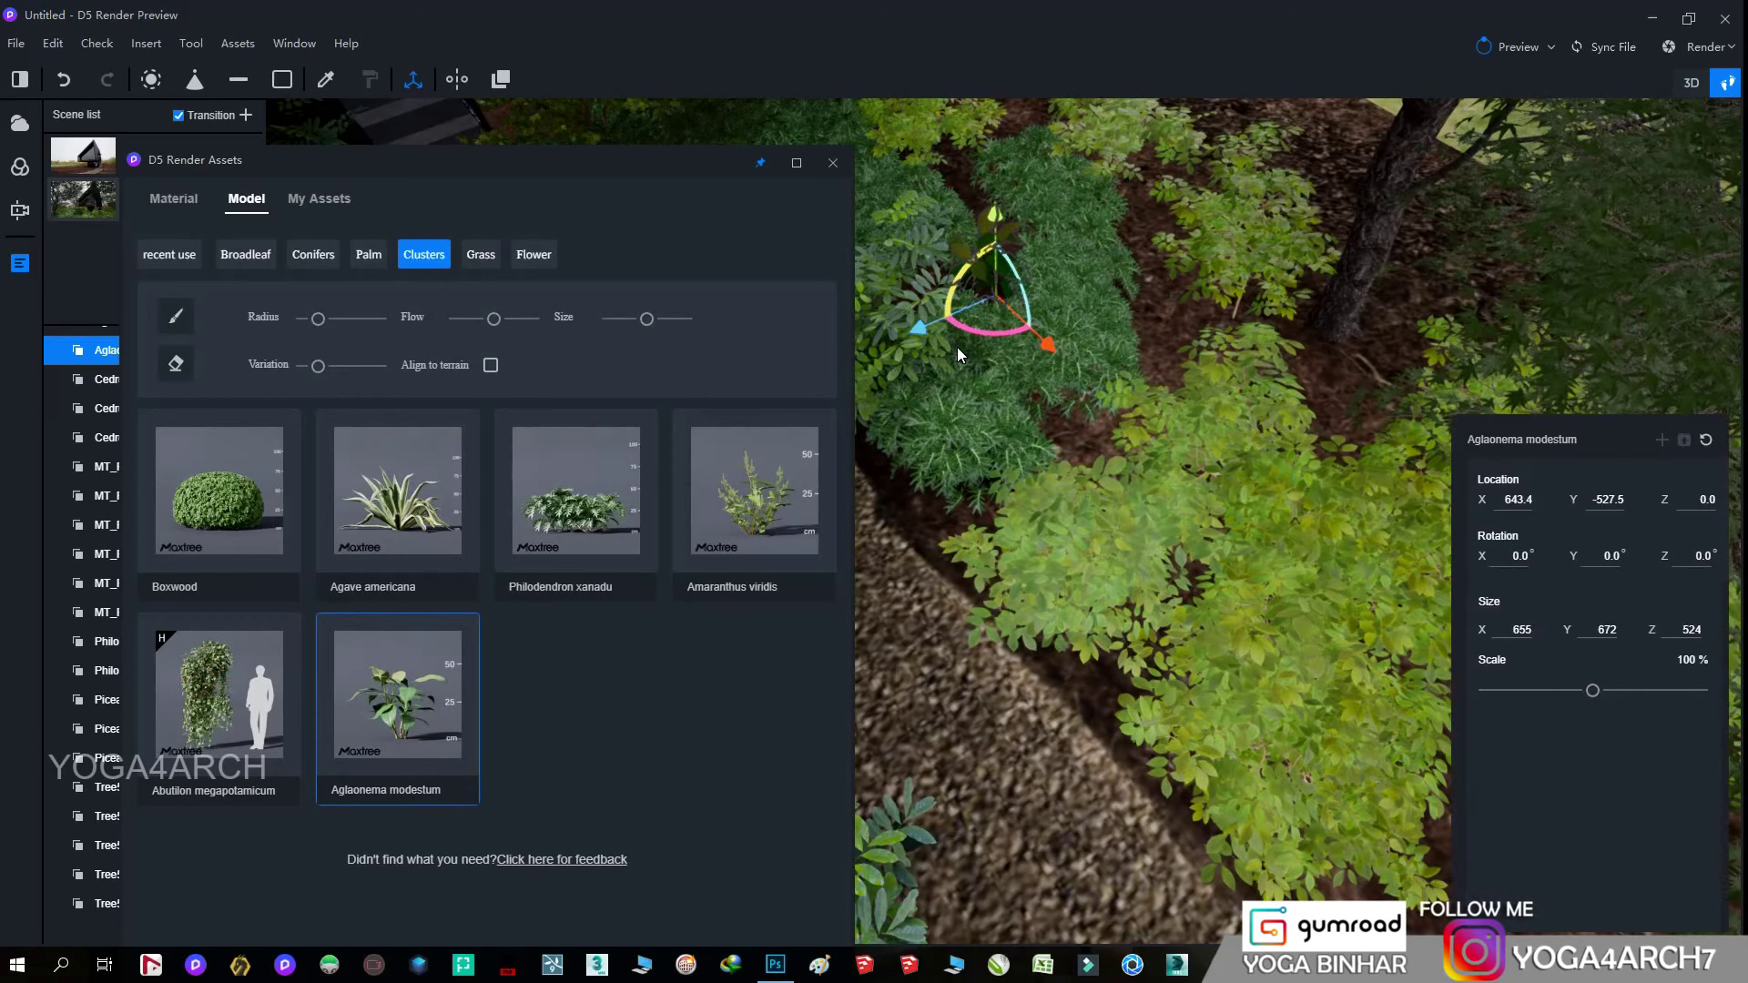
{"action": "left_click", "coordinate": [526, 256]}
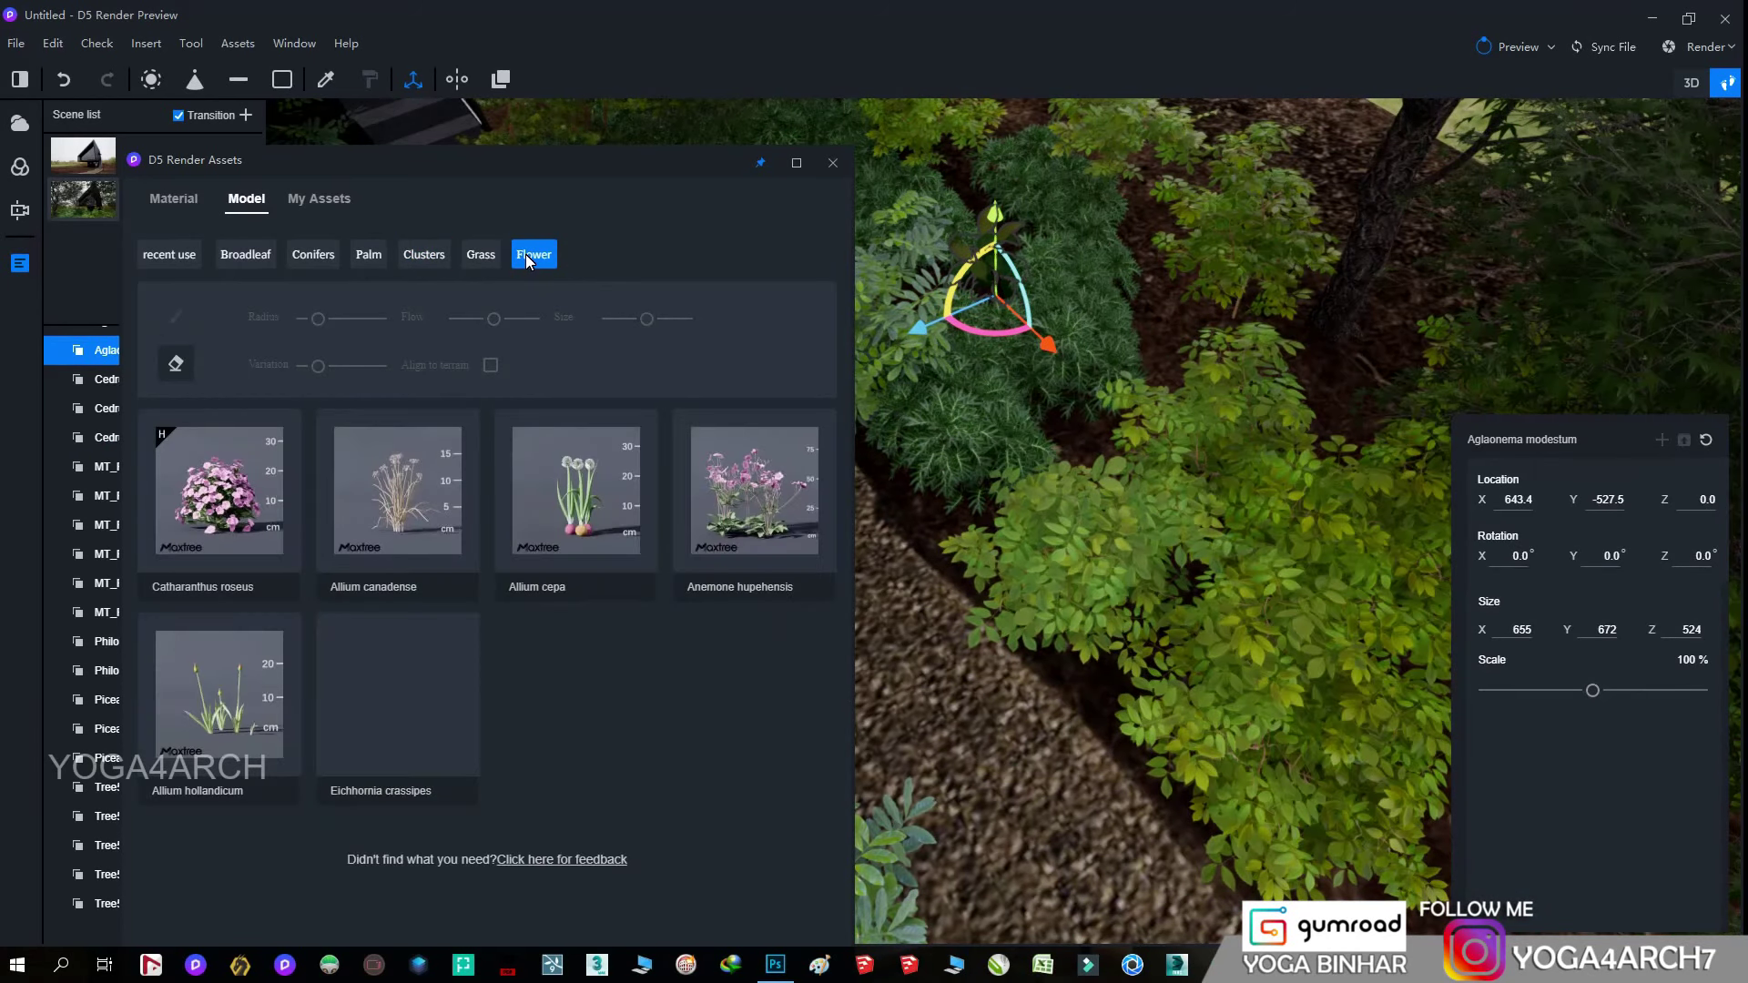
{"action": "left_click", "coordinate": [424, 254]}
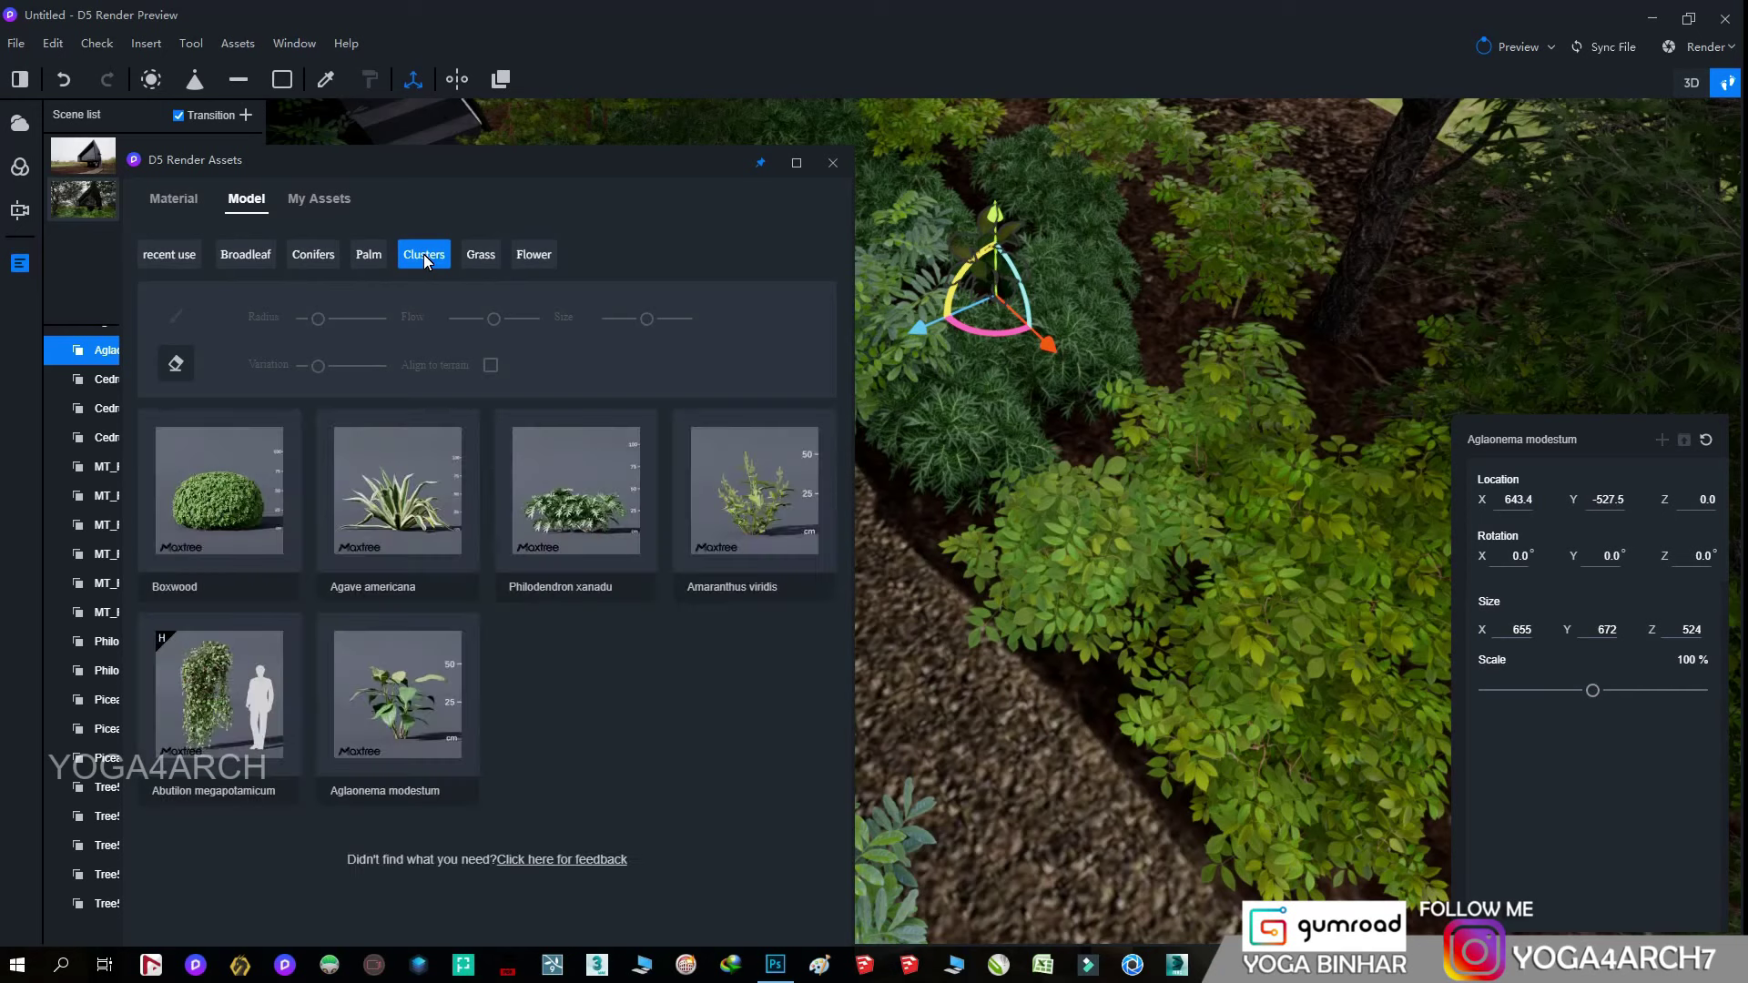
{"action": "left_click", "coordinate": [496, 254]}
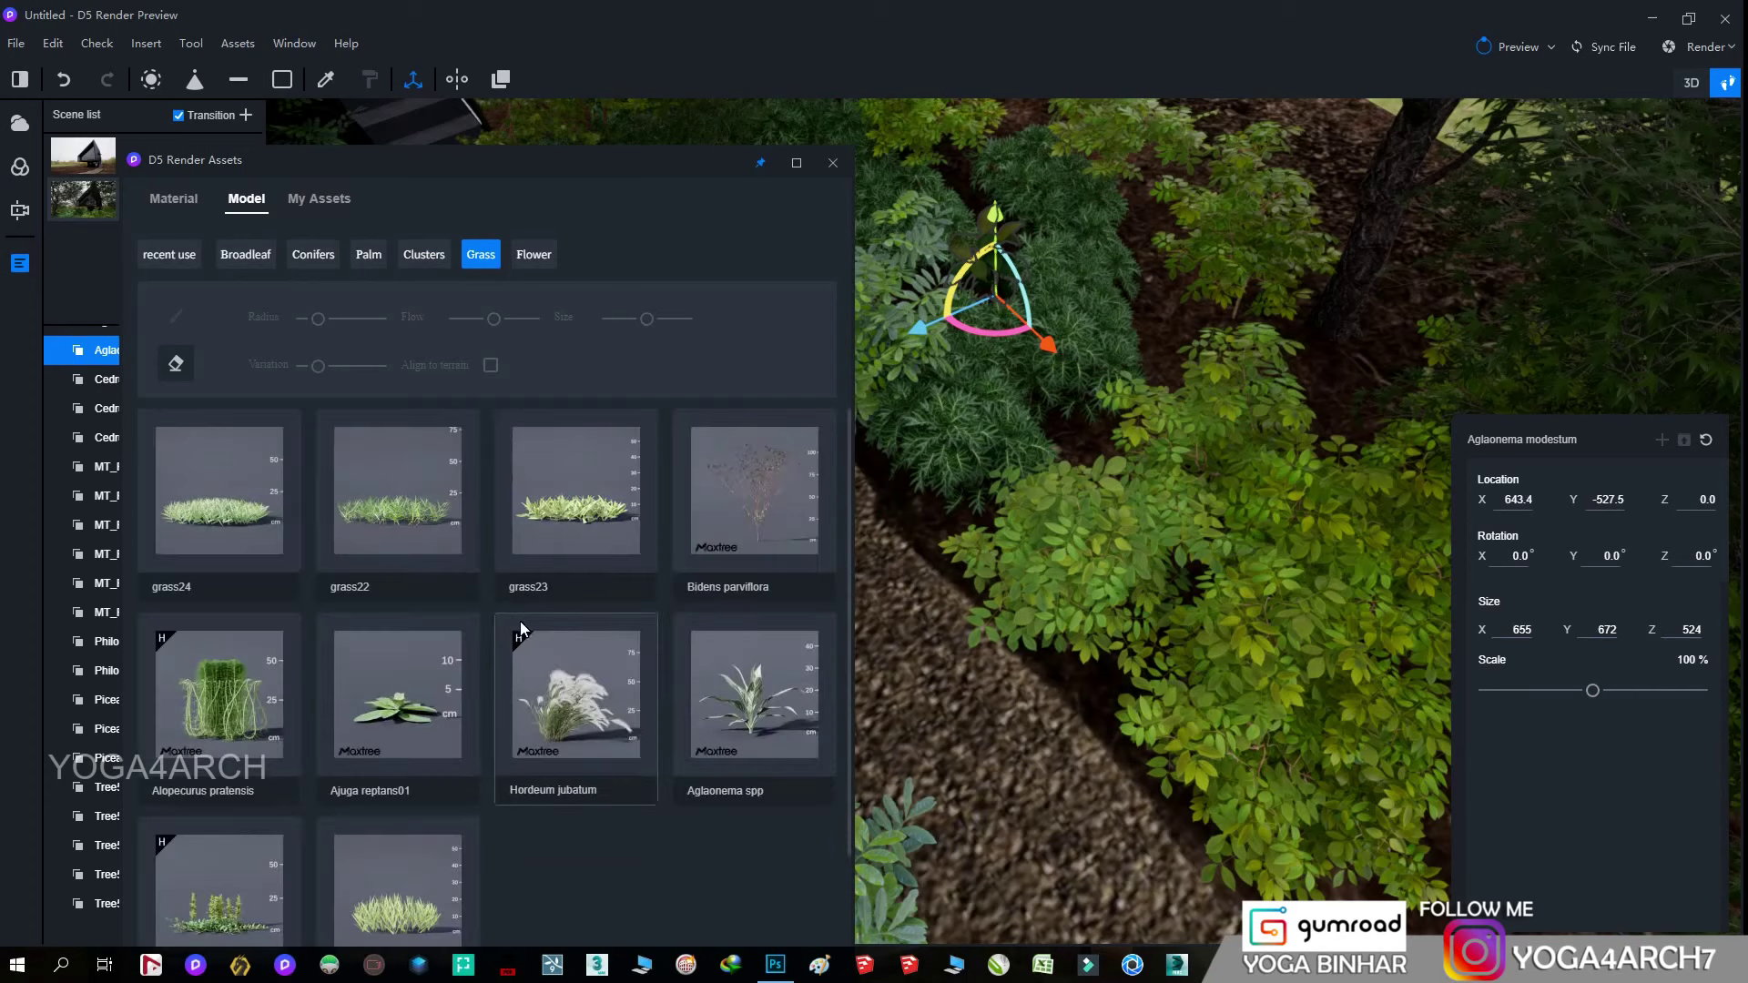
- Plant four grass22 clumps along the edges of the gravel path
{"action": "scroll", "coordinate": [523, 619], "scroll_direction": "down", "scroll_amount": 2}
{"action": "scroll", "coordinate": [526, 618], "scroll_direction": "up", "scroll_amount": 2}
{"action": "left_click", "coordinate": [434, 519]}
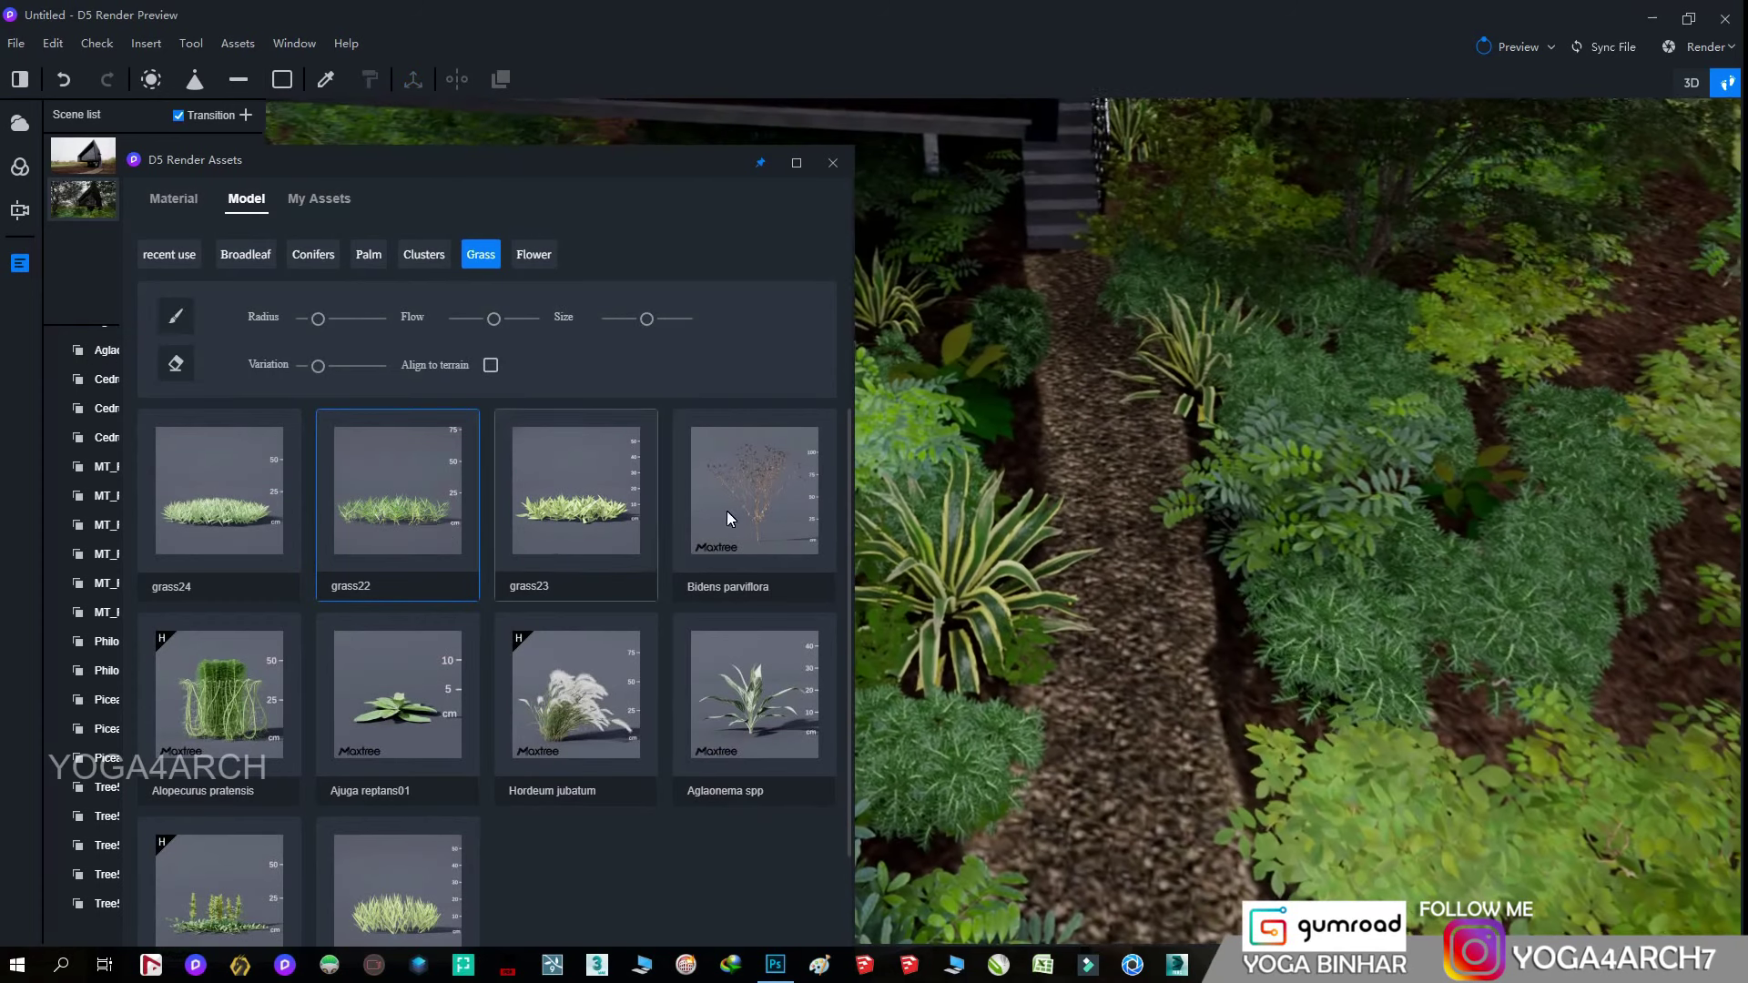
{"action": "left_click", "coordinate": [1018, 461]}
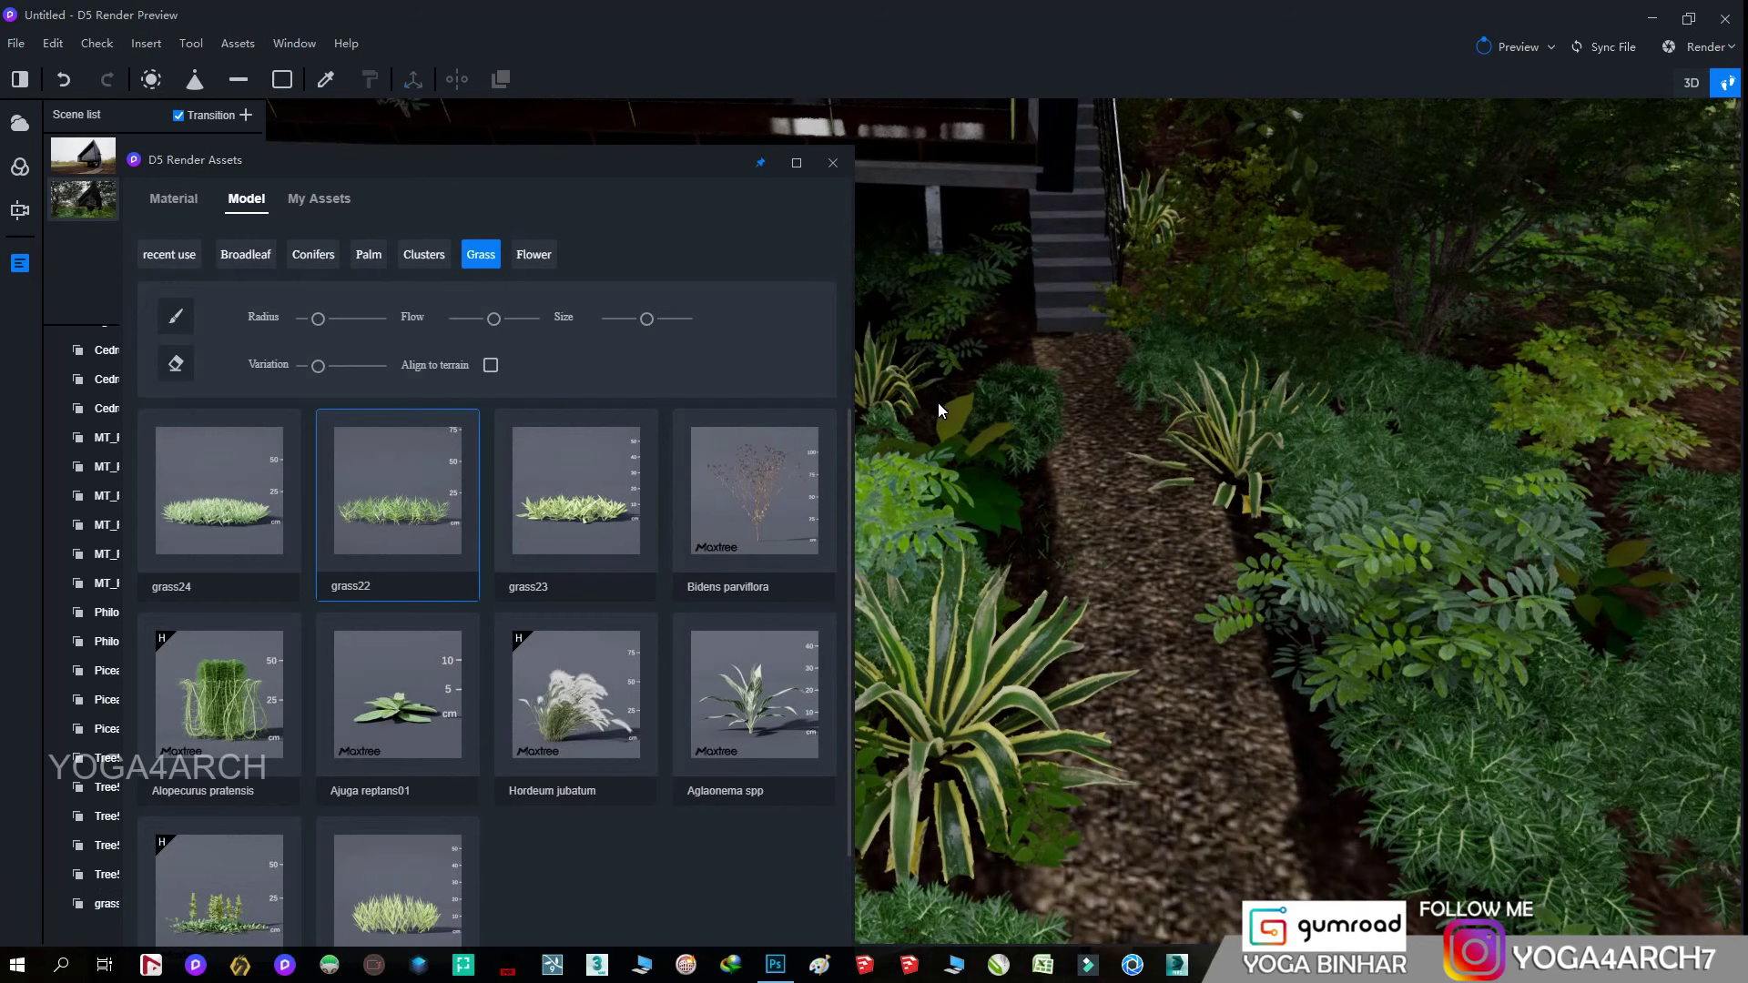
{"action": "left_click", "coordinate": [938, 403]}
{"action": "left_click", "coordinate": [1347, 821]}
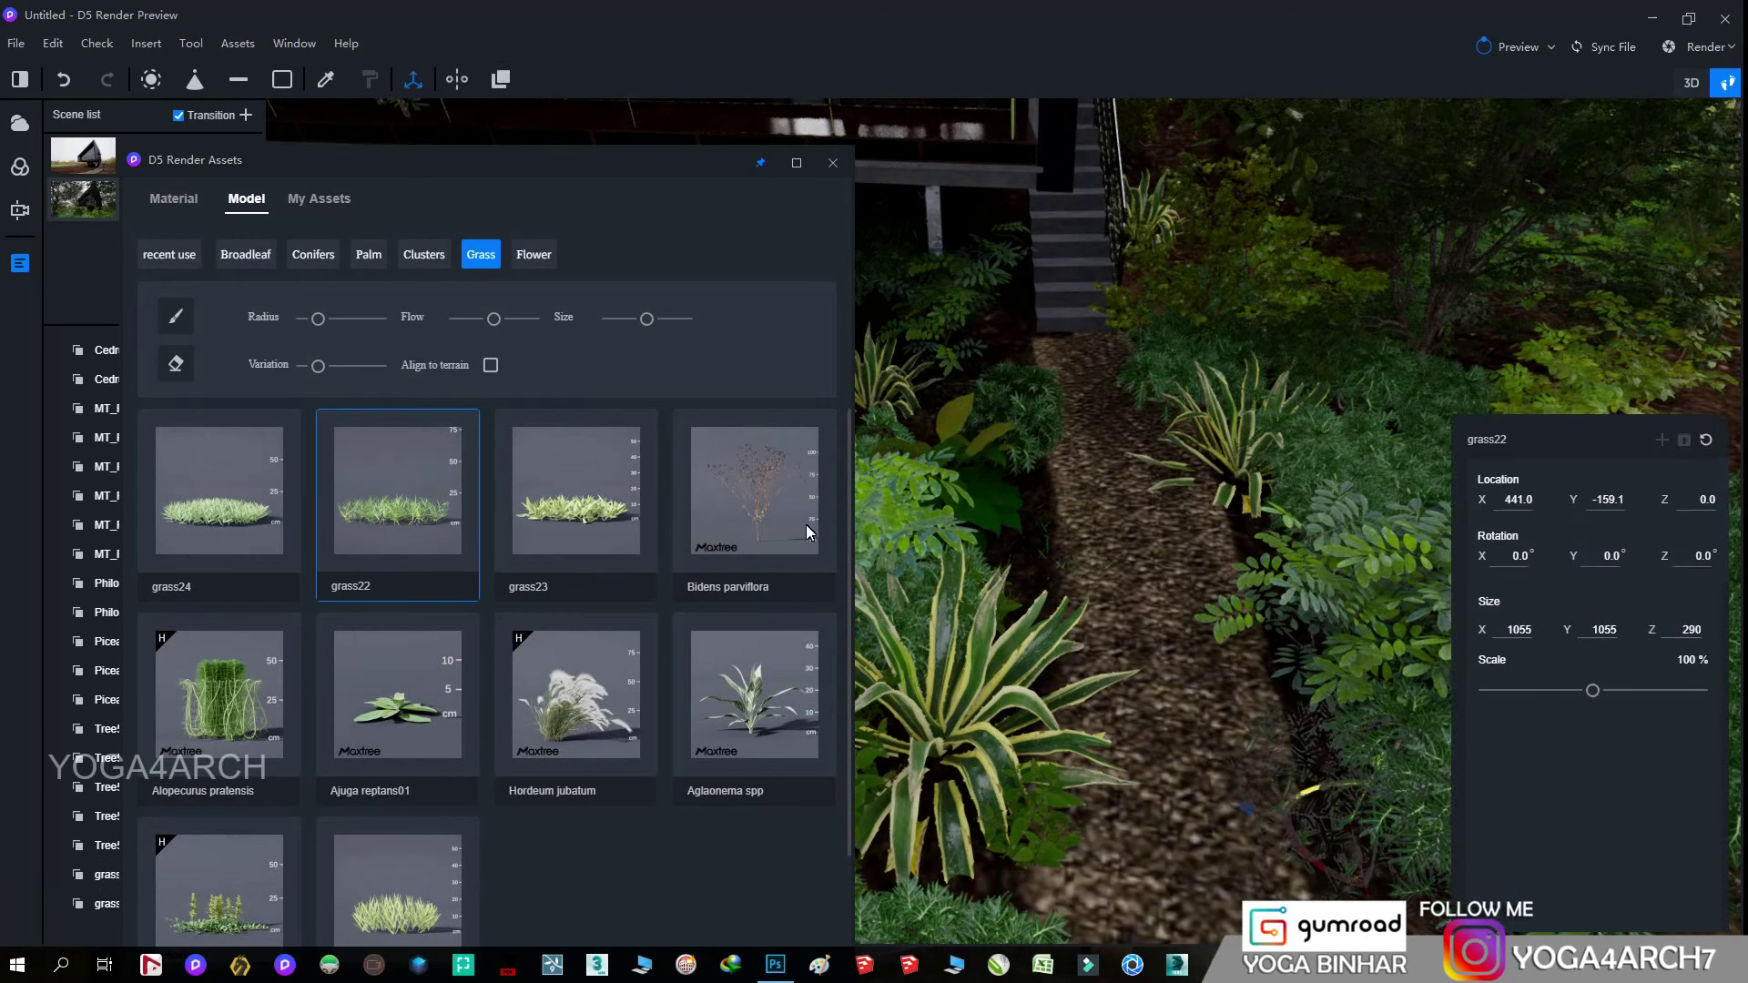
{"action": "left_click", "coordinate": [452, 508]}
{"action": "left_click", "coordinate": [1024, 364]}
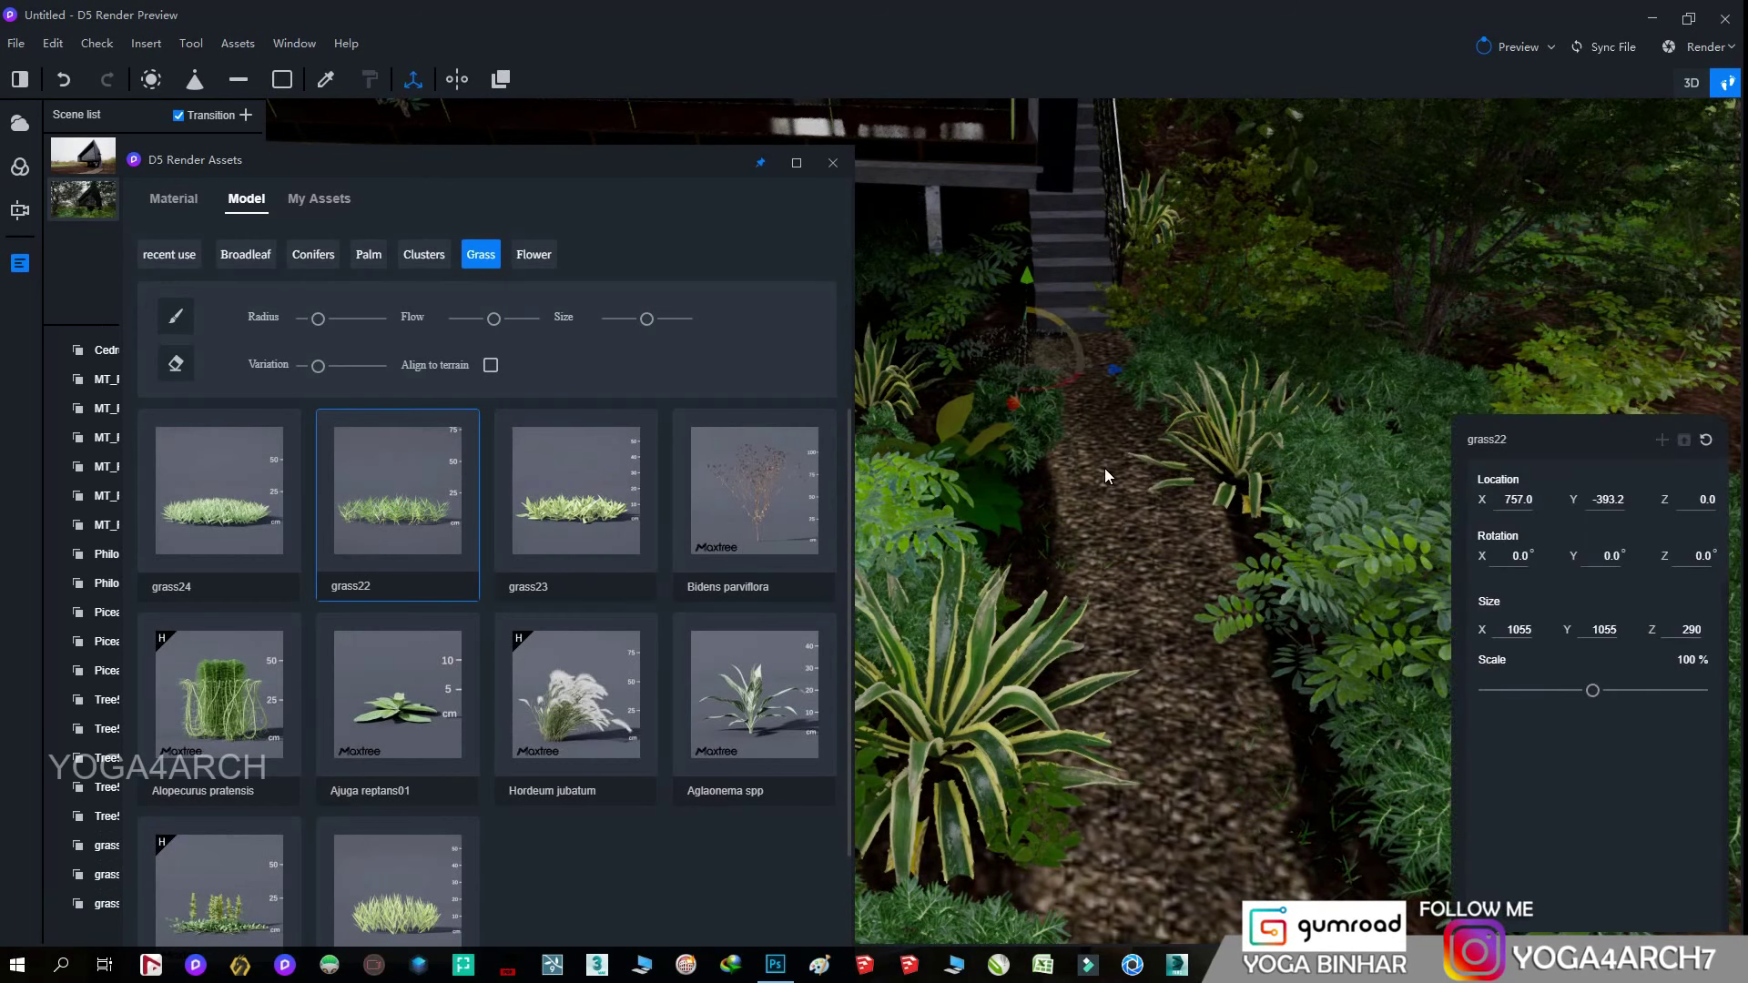
- Plant Ajuga reptans02 and Aglaonema spp at the path edge
{"action": "left_click", "coordinate": [274, 876]}
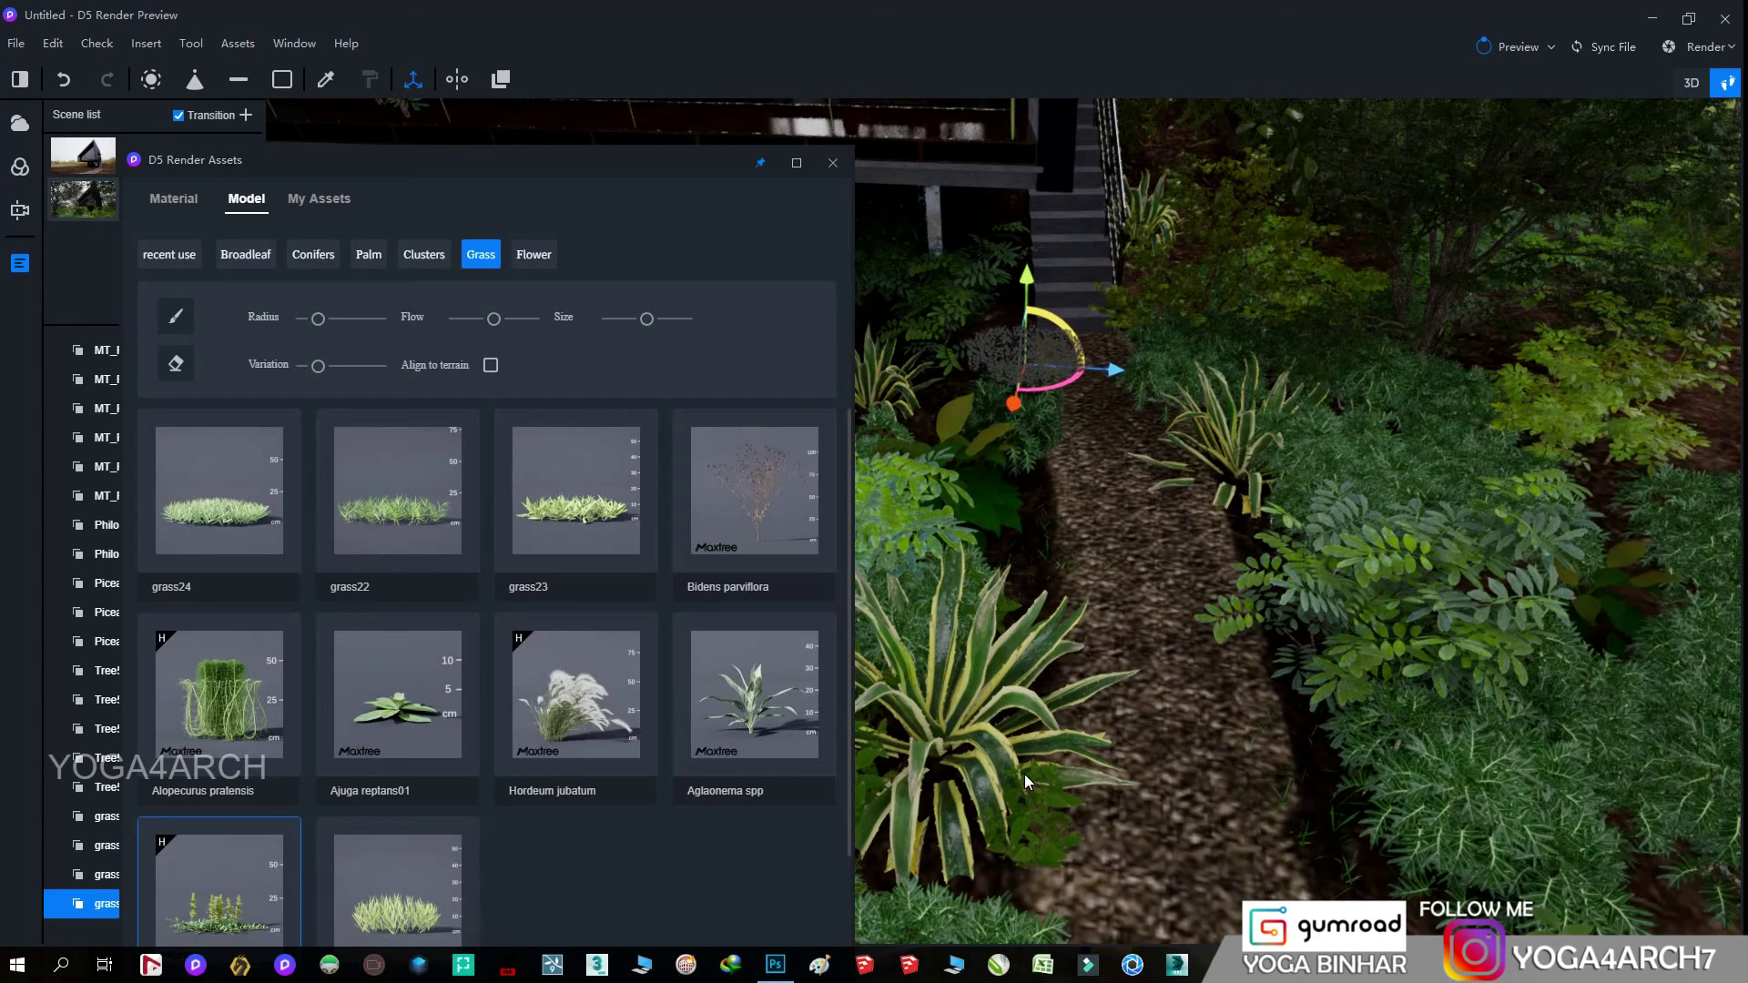
{"action": "left_click", "coordinate": [1034, 583]}
{"action": "scroll", "coordinate": [1184, 716], "scroll_direction": "up", "scroll_amount": 5}
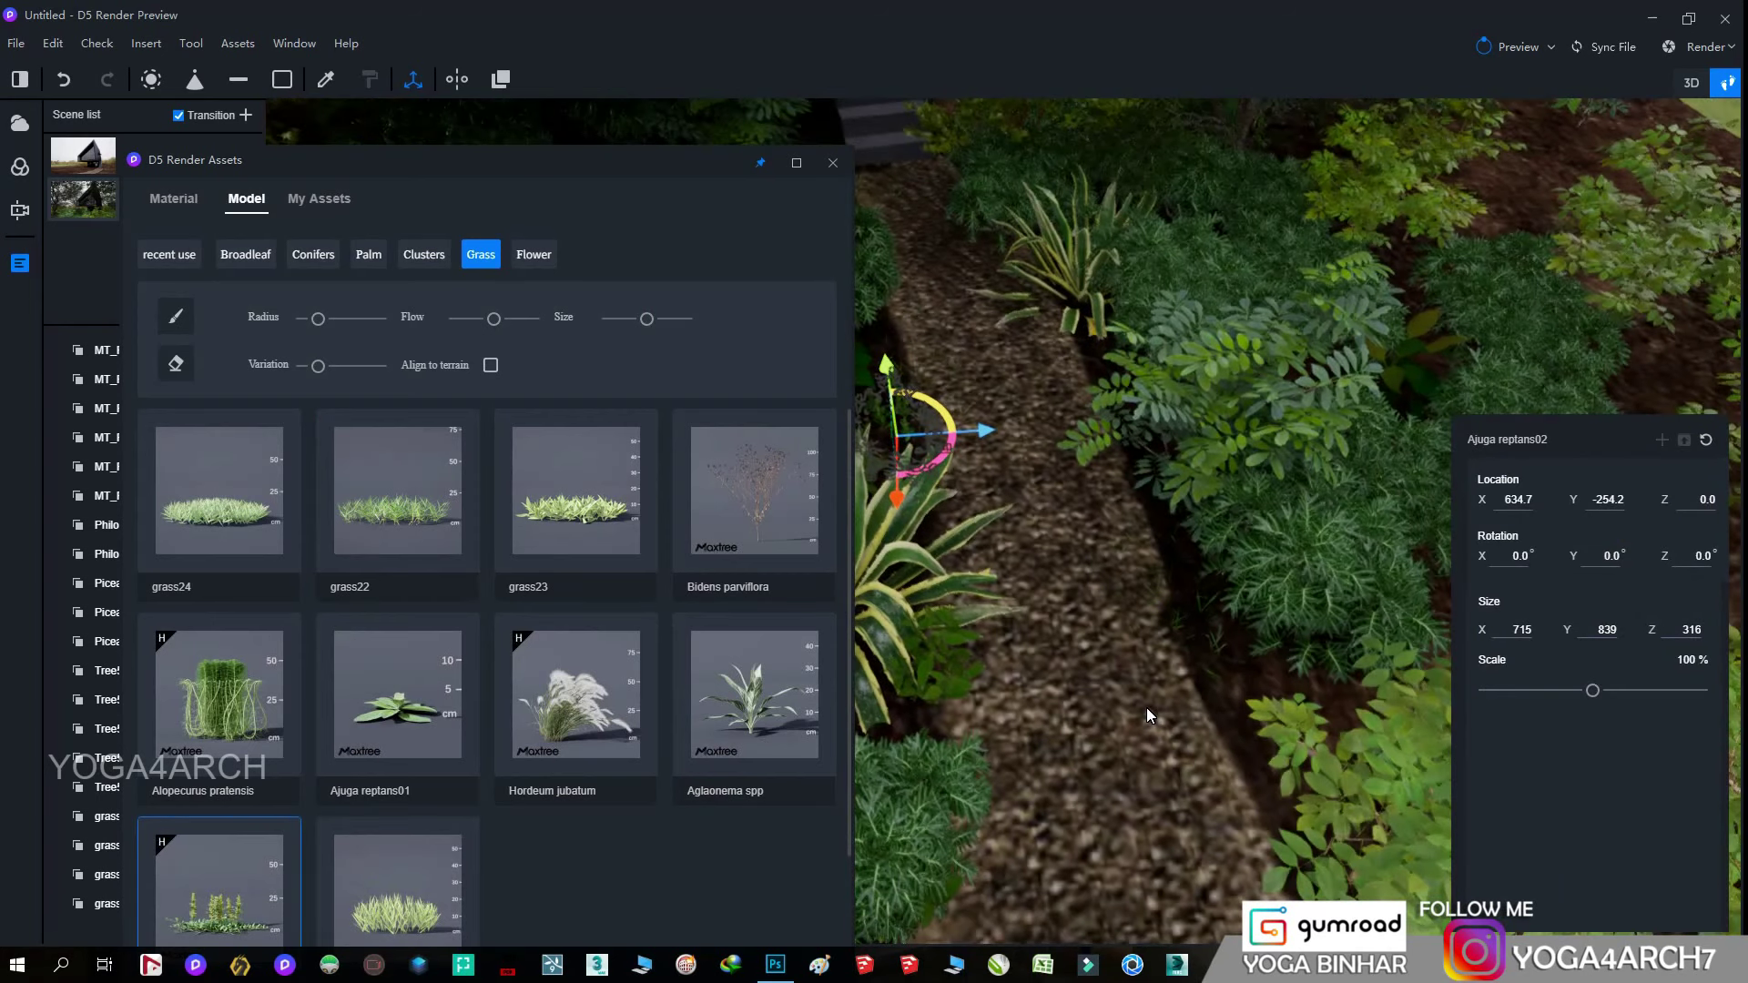
{"action": "left_click", "coordinate": [721, 724]}
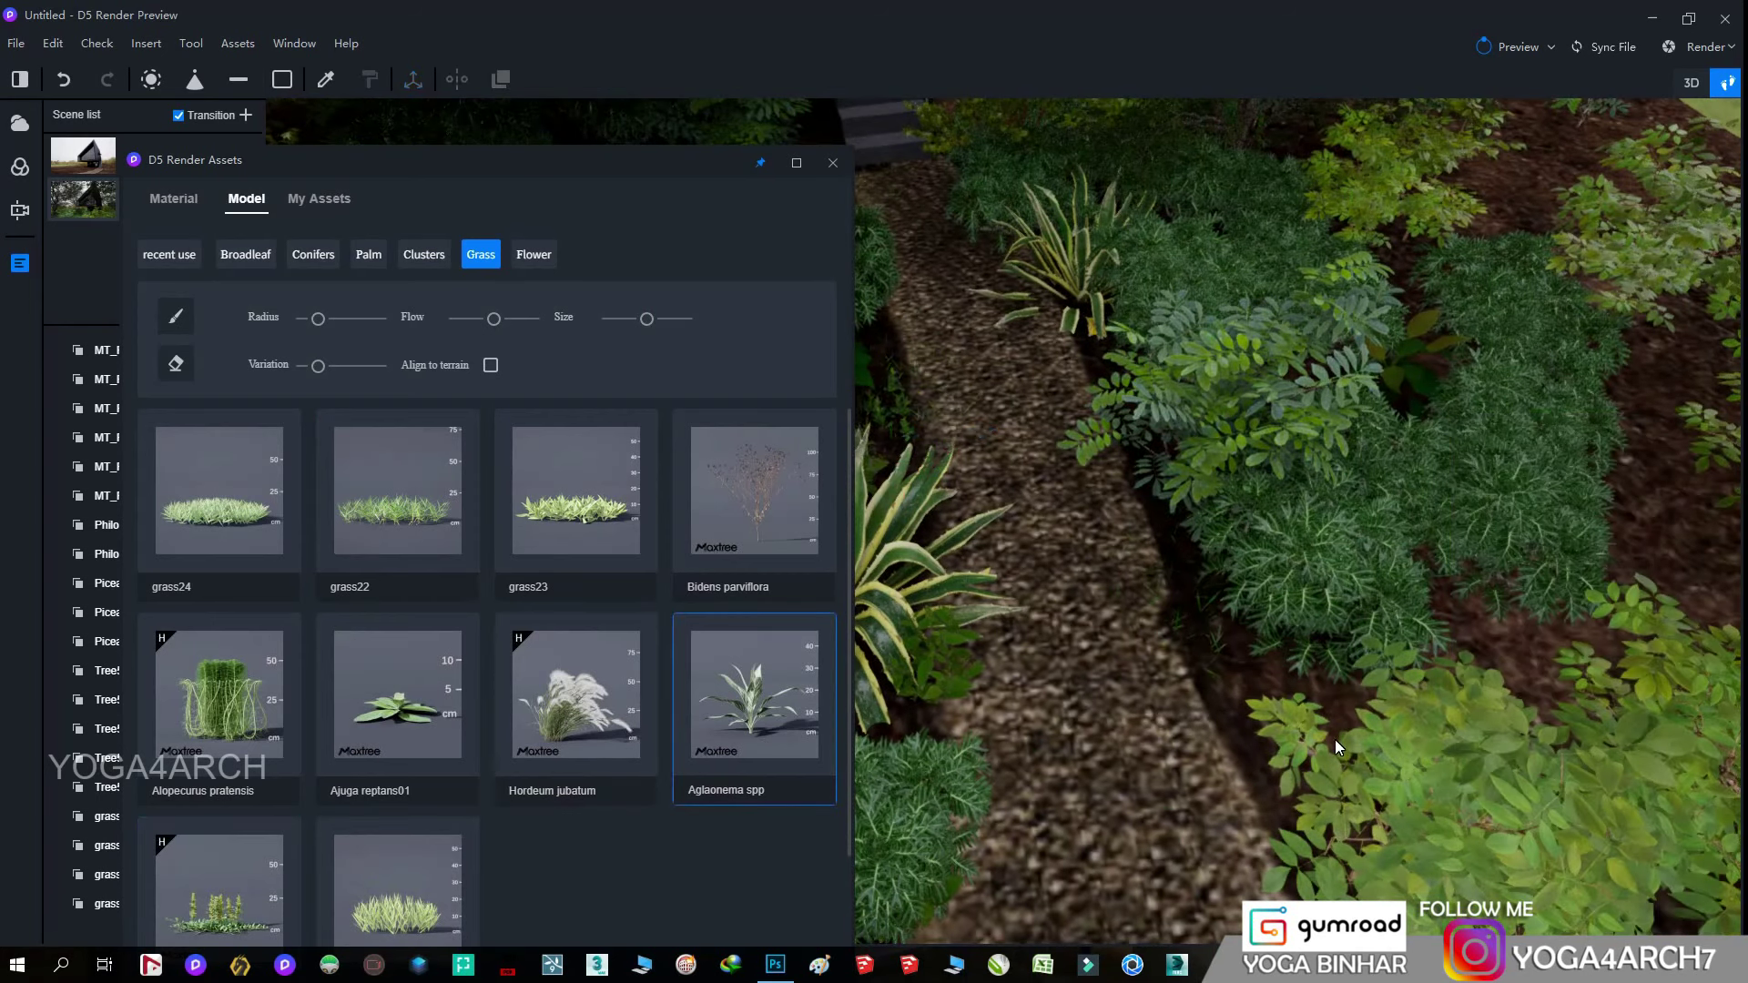
{"action": "left_click", "coordinate": [1259, 706]}
{"action": "mouse_move", "coordinate": [1278, 675]}
{"action": "right_mouse_down"}
{"action": "mouse_move", "coordinate": [1019, 451]}
{"action": "mouse_move", "coordinate": [936, 439]}
{"action": "mouse_move", "coordinate": [969, 597]}
{"action": "right_mouse_up"}
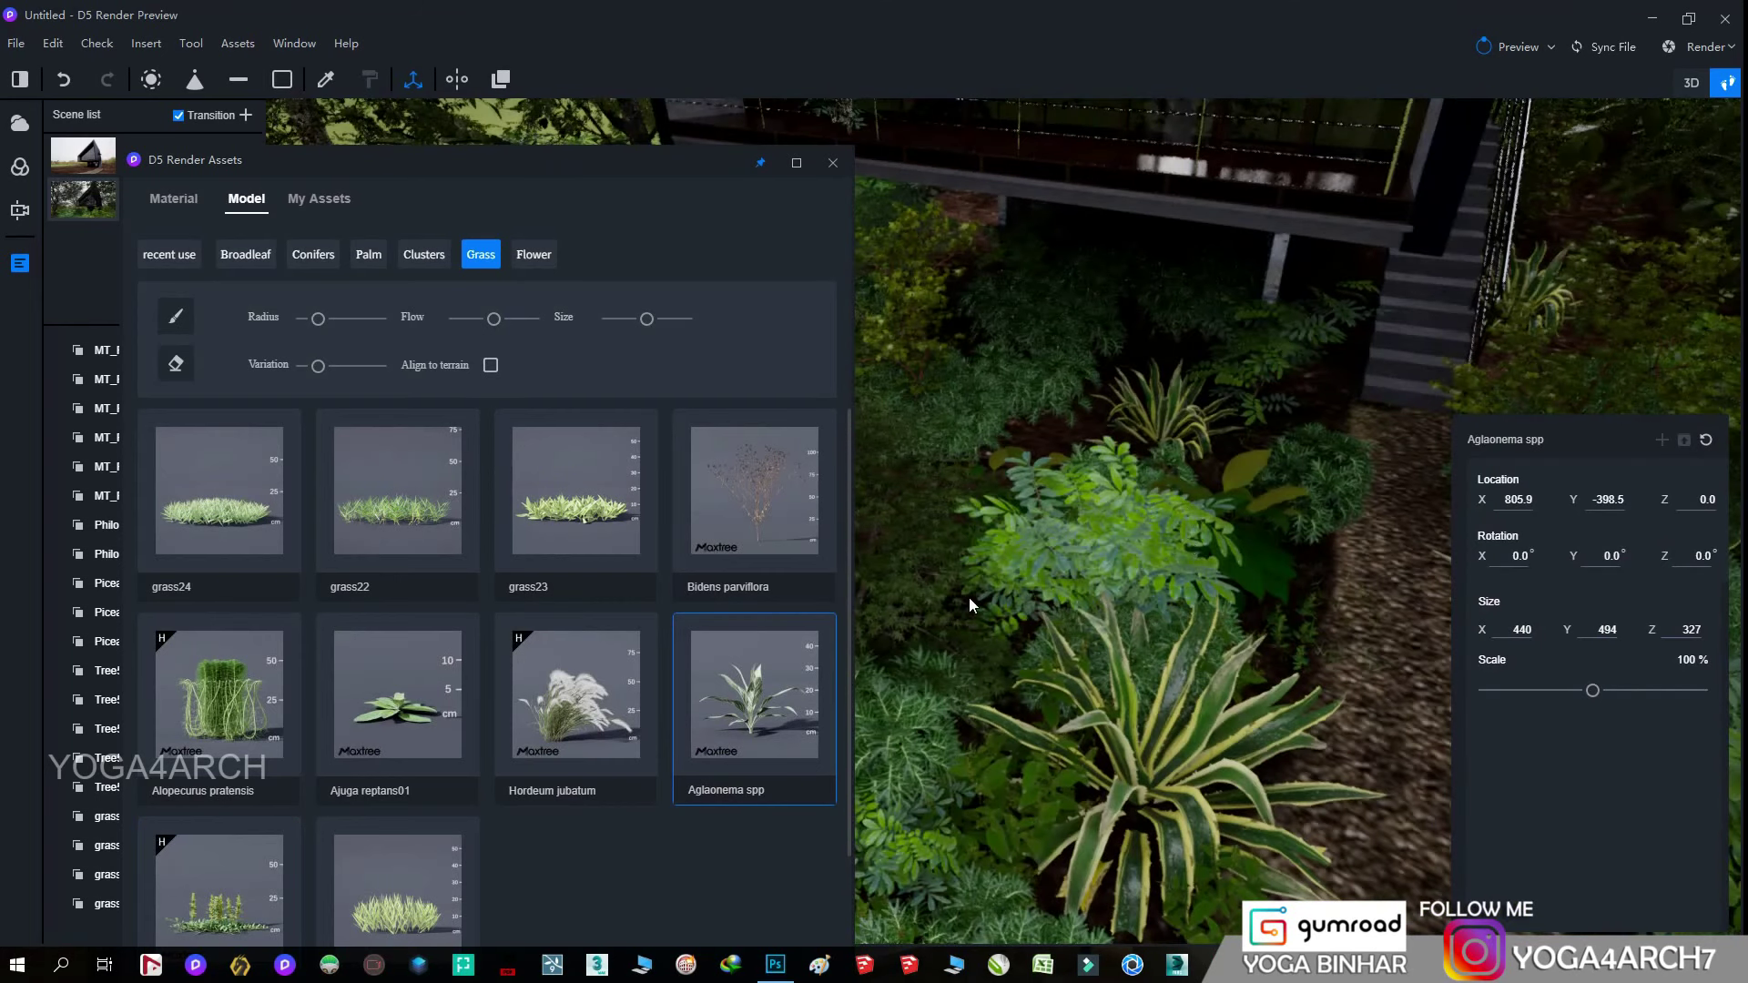
- Place a Hordeum jubatum clump, then delete it
{"action": "left_click", "coordinate": [642, 720]}
{"action": "left_click", "coordinate": [1058, 466]}
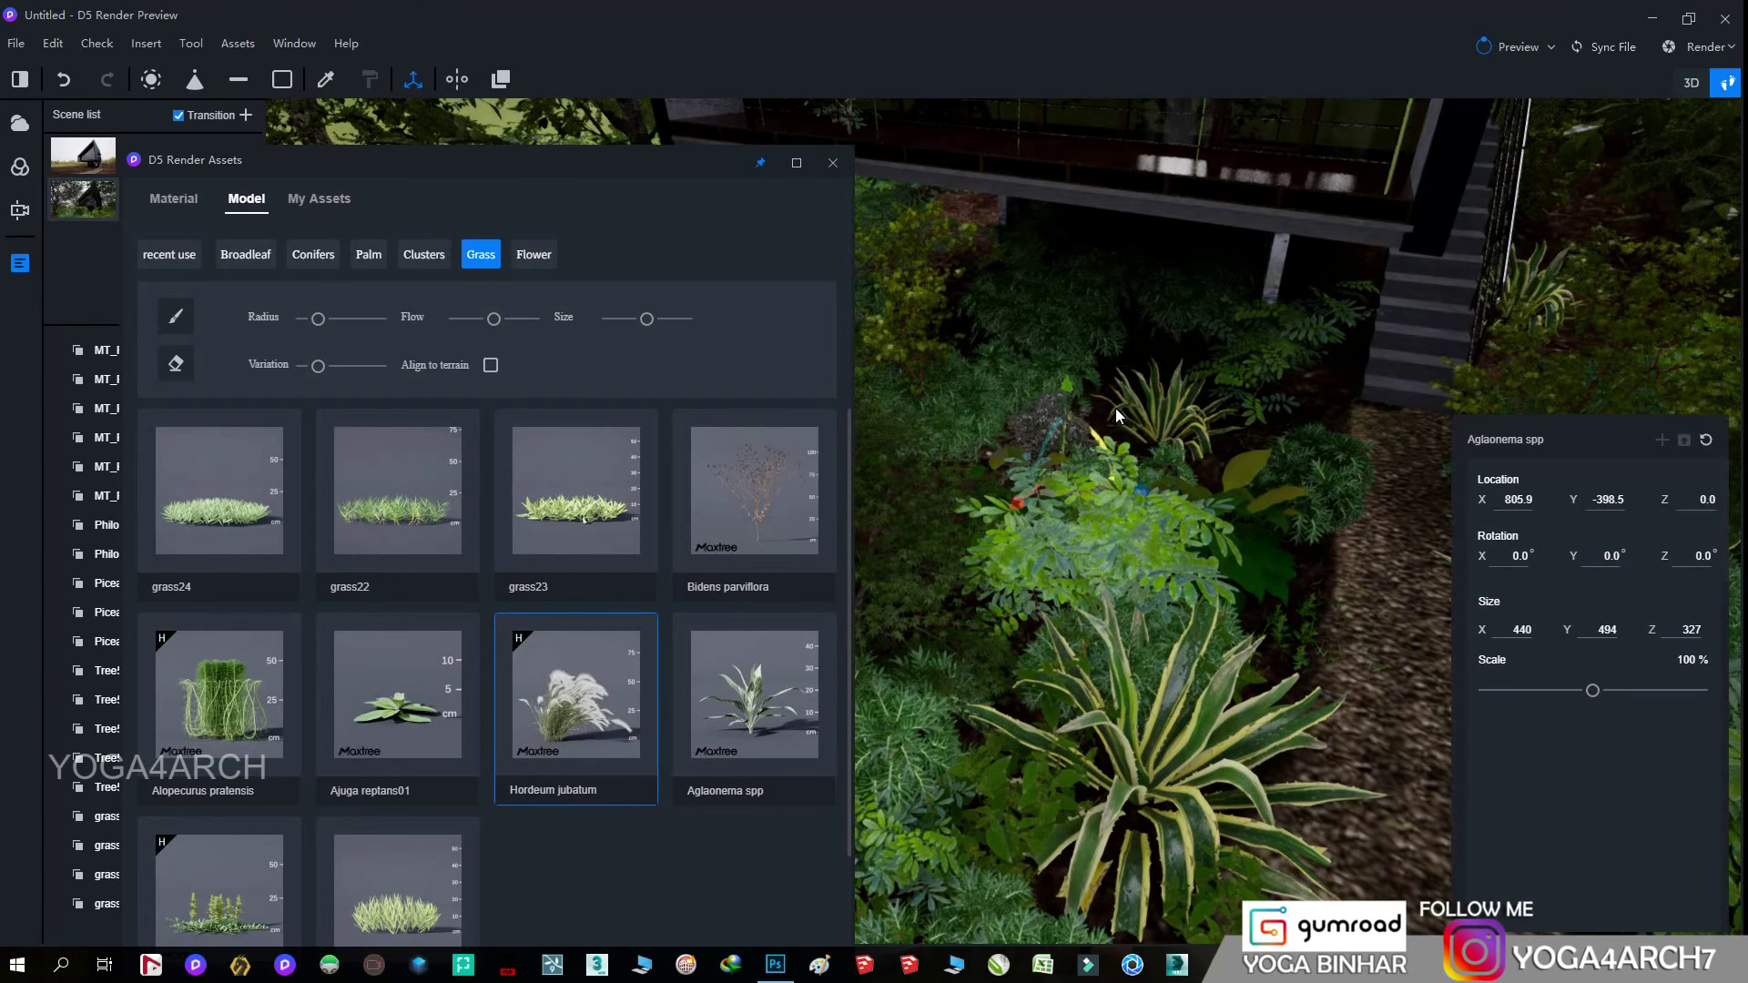
{"action": "key", "text": "Delete"}
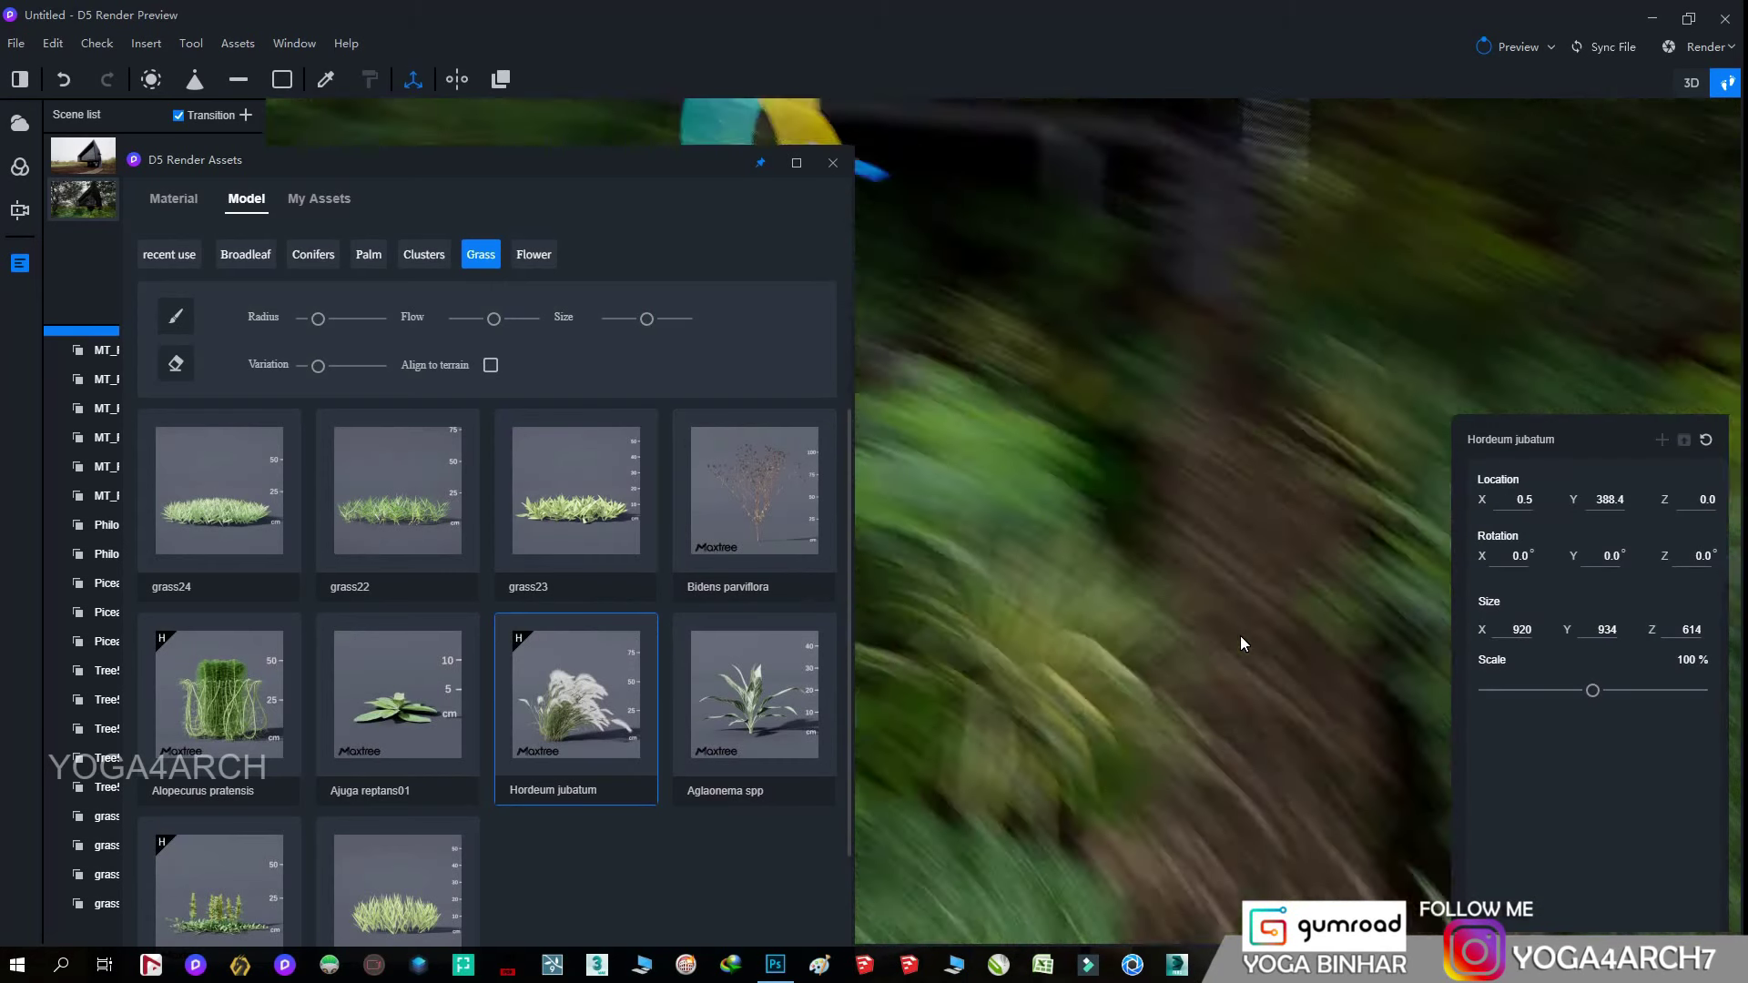
{"action": "scroll", "coordinate": [585, 583], "scroll_direction": "down", "scroll_amount": 2}
{"action": "scroll", "coordinate": [583, 577], "scroll_direction": "down", "scroll_amount": 2}
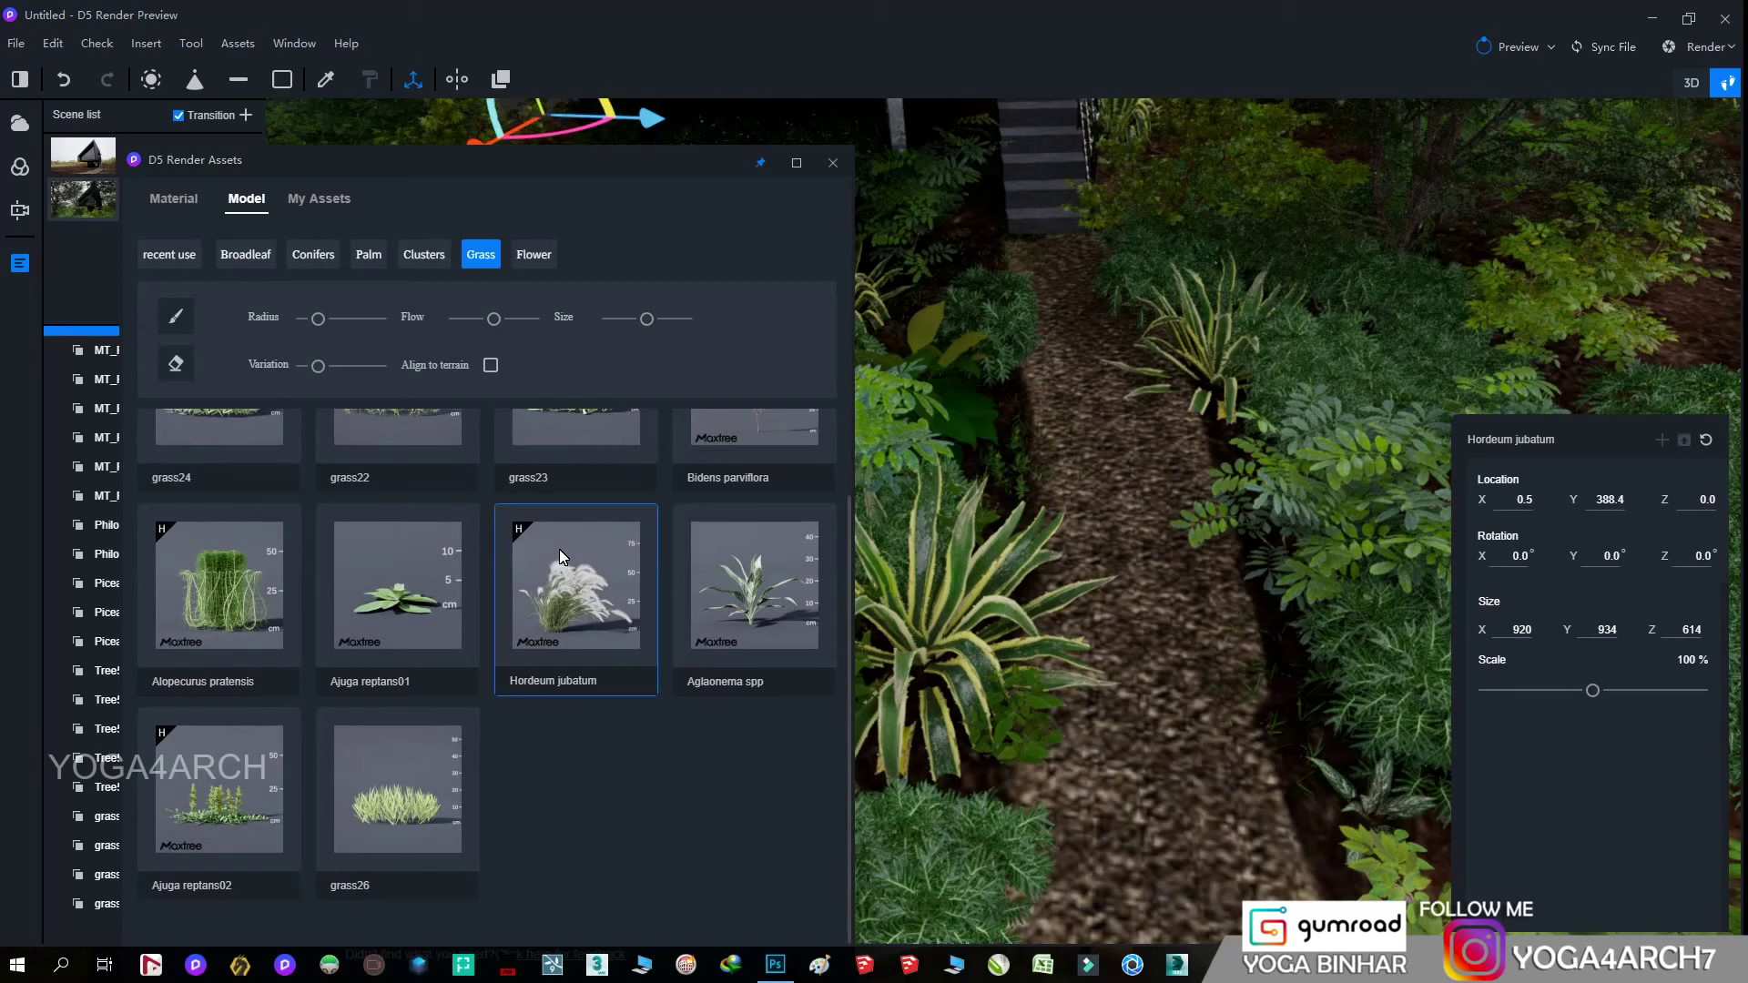
- Paint Amaranthus viridis cluster plants into the bed beside the gravel path
{"action": "left_click", "coordinate": [433, 256]}
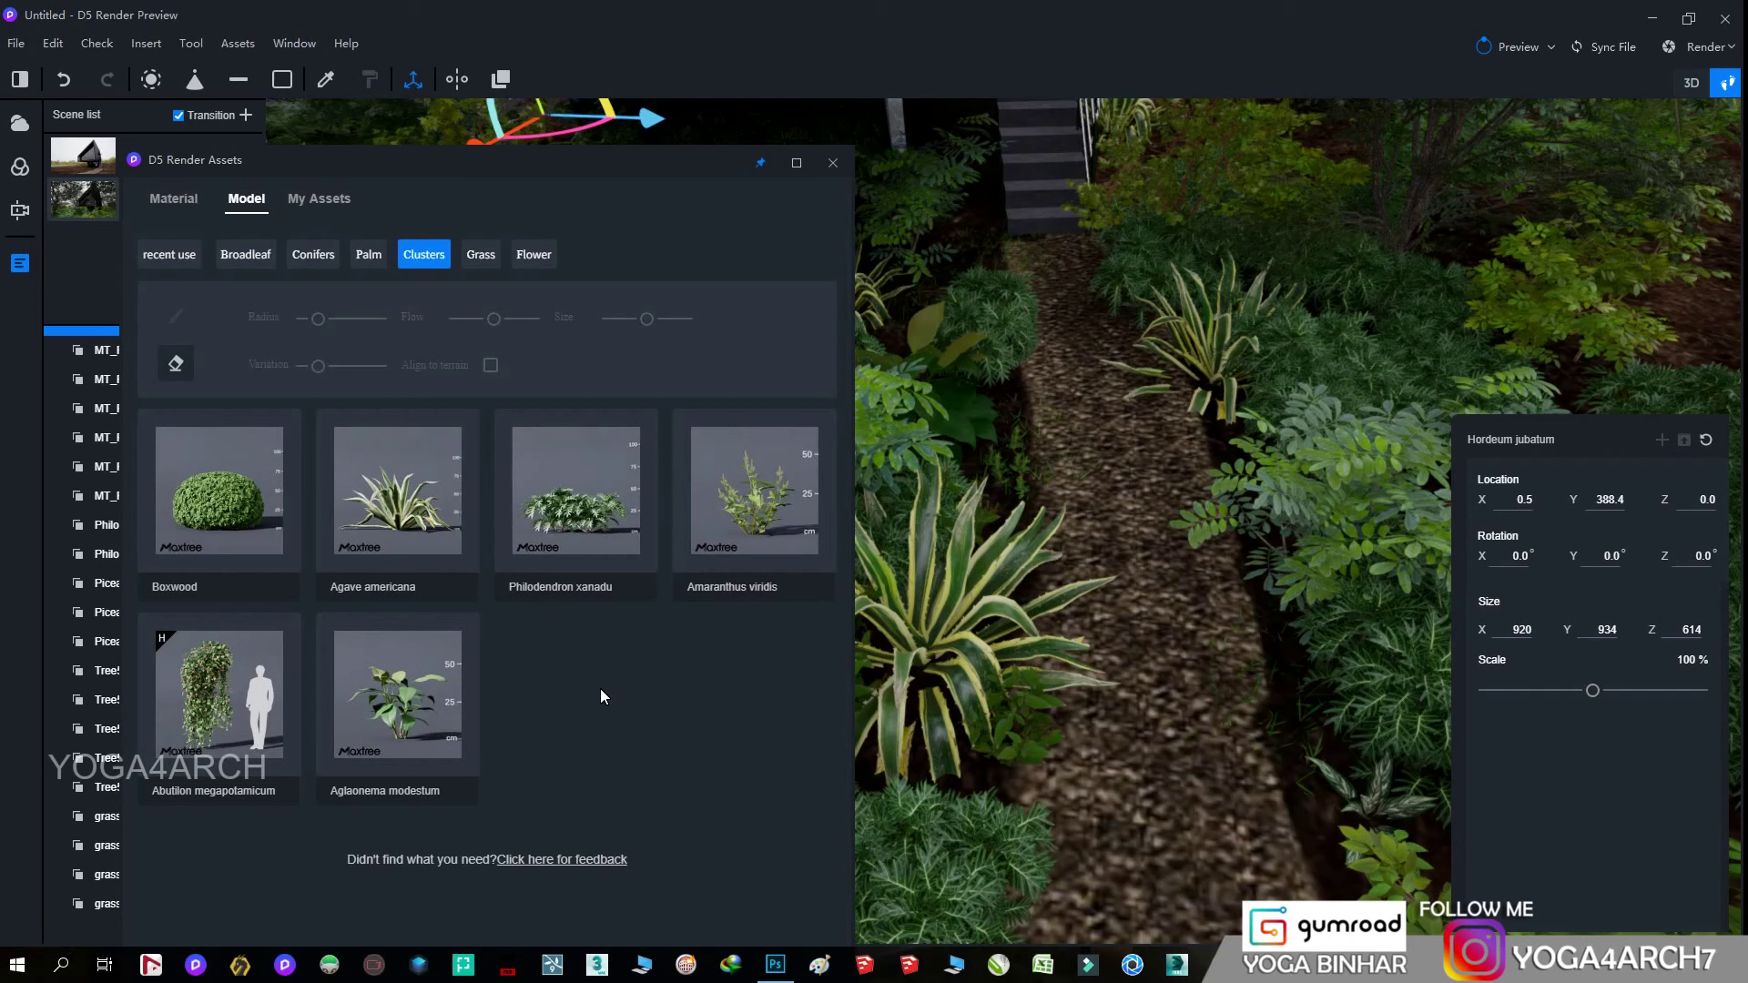
{"action": "mouse_move", "coordinate": [1117, 670]}
{"action": "right_mouse_down"}
{"action": "mouse_move", "coordinate": [1450, 715]}
{"action": "mouse_move", "coordinate": [1445, 681]}
{"action": "mouse_move", "coordinate": [1211, 643]}
{"action": "right_mouse_up"}
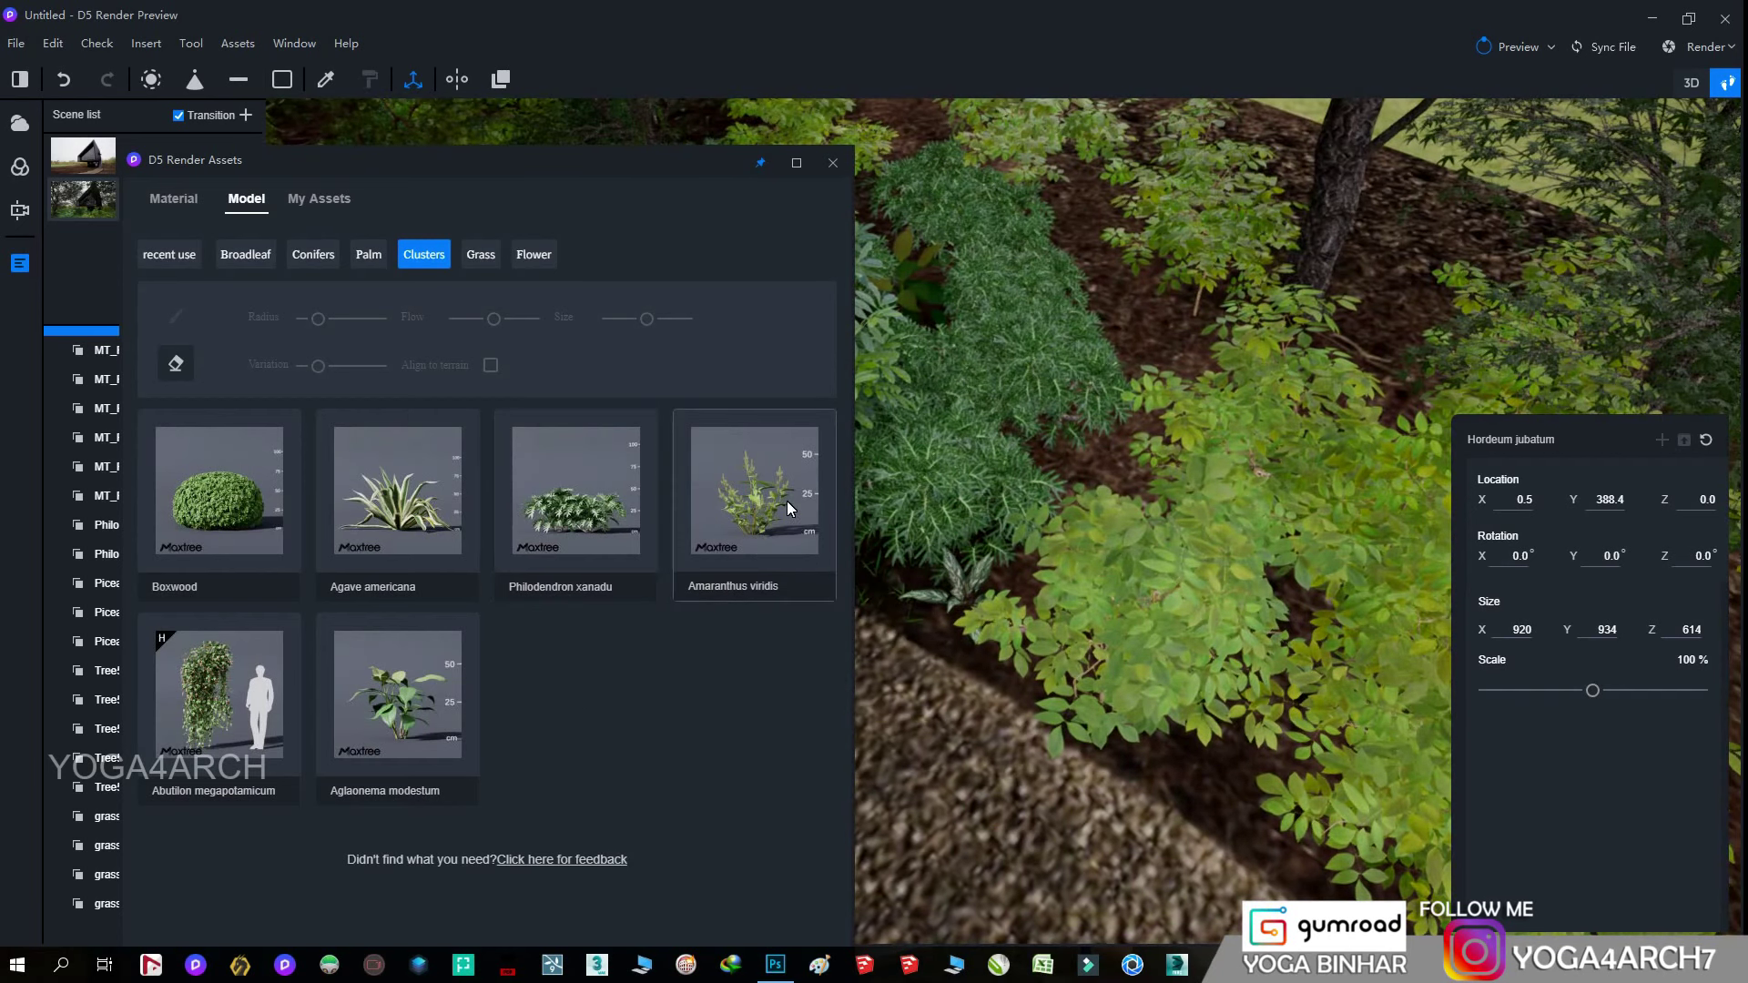
{"action": "left_click", "coordinate": [761, 524]}
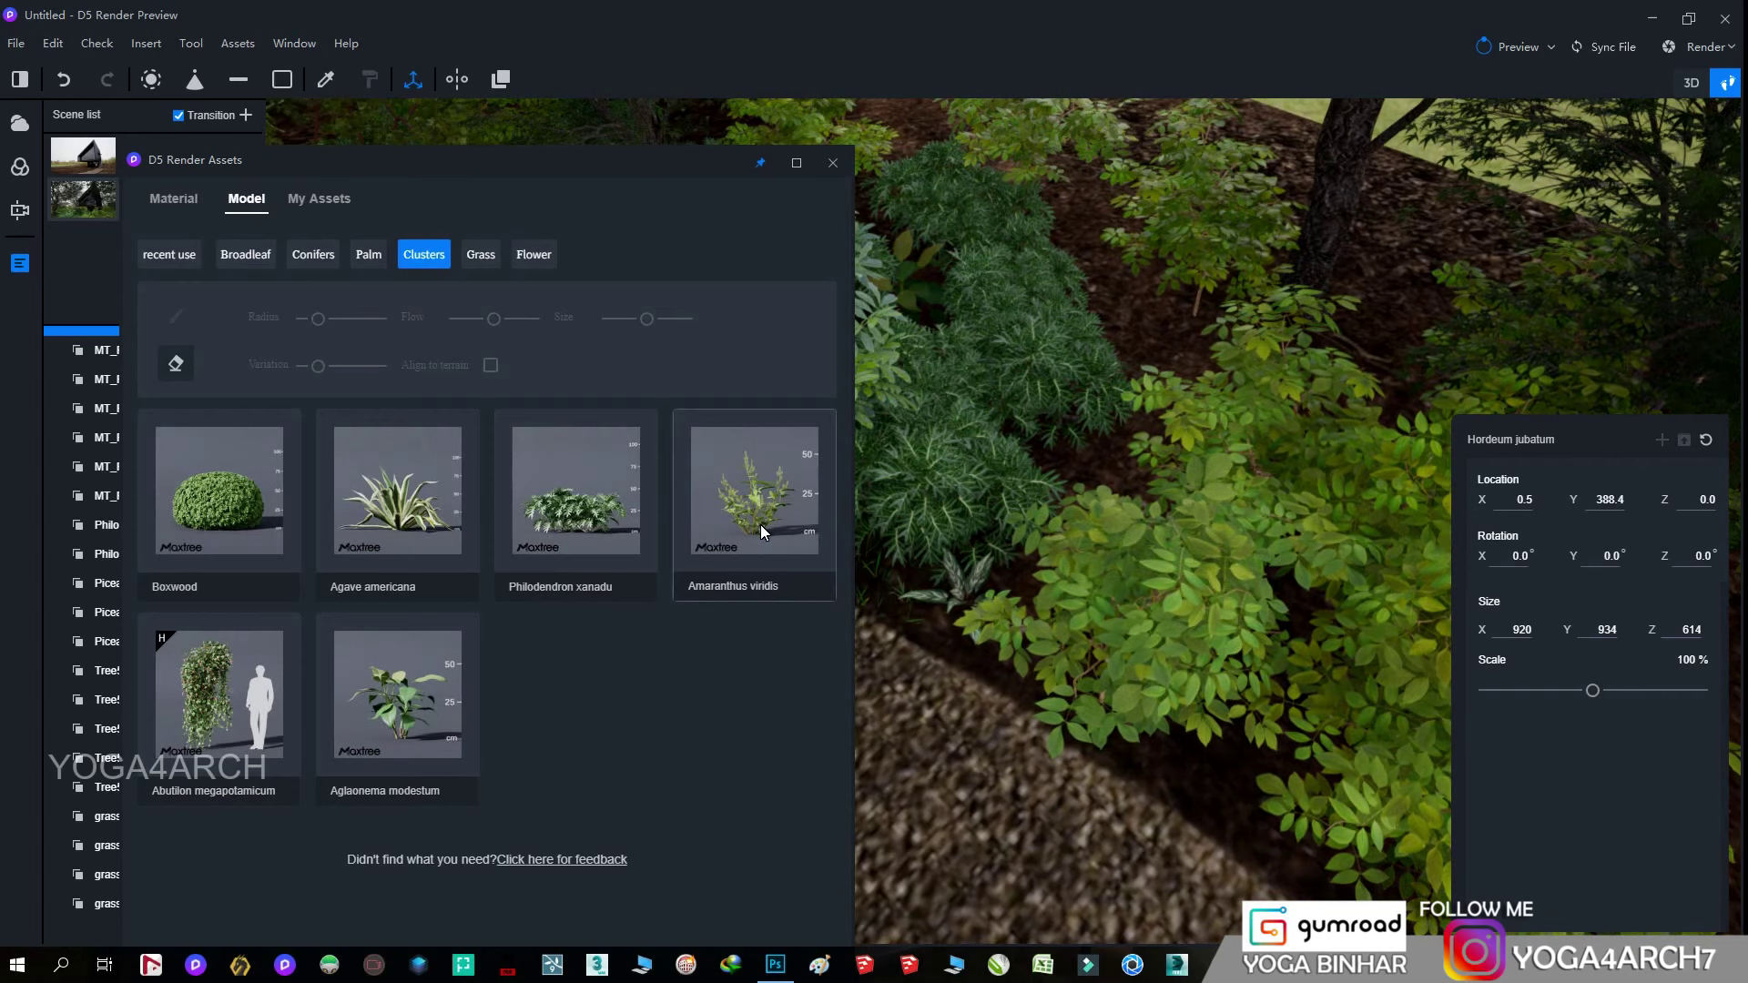
{"action": "left_click", "coordinate": [969, 647]}
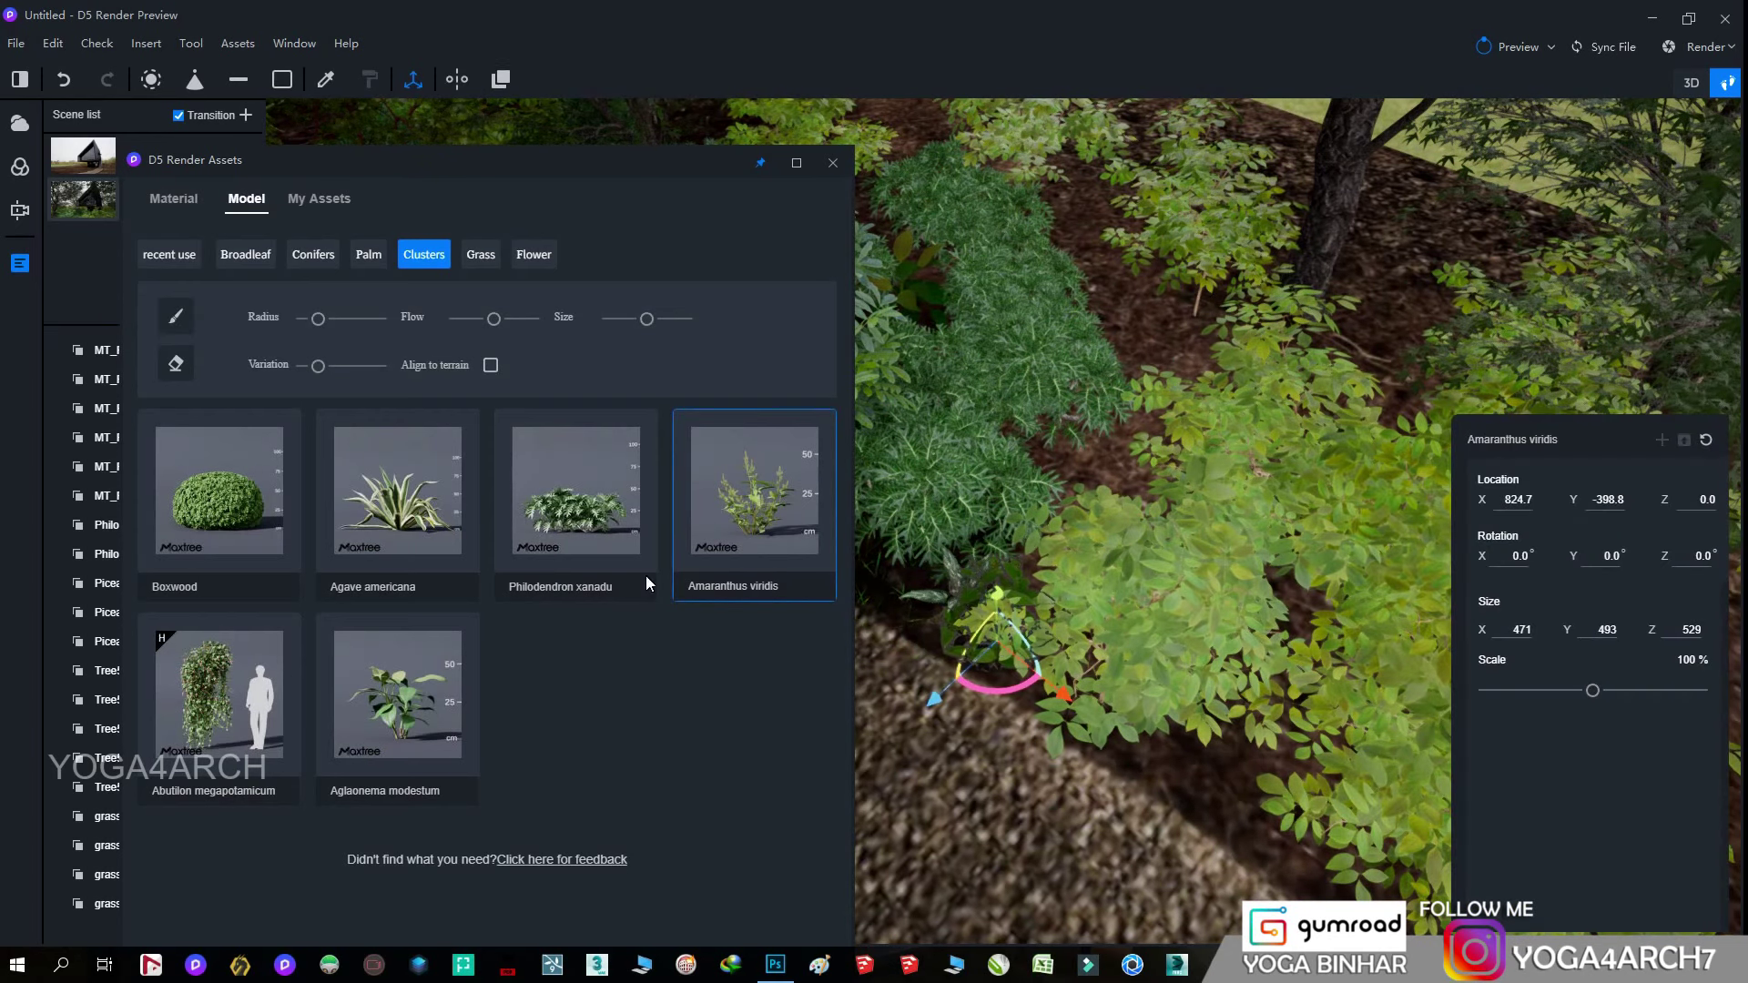
{"action": "right_click_drag", "start_coordinate": [1109, 593], "coordinate": [415, 359]}
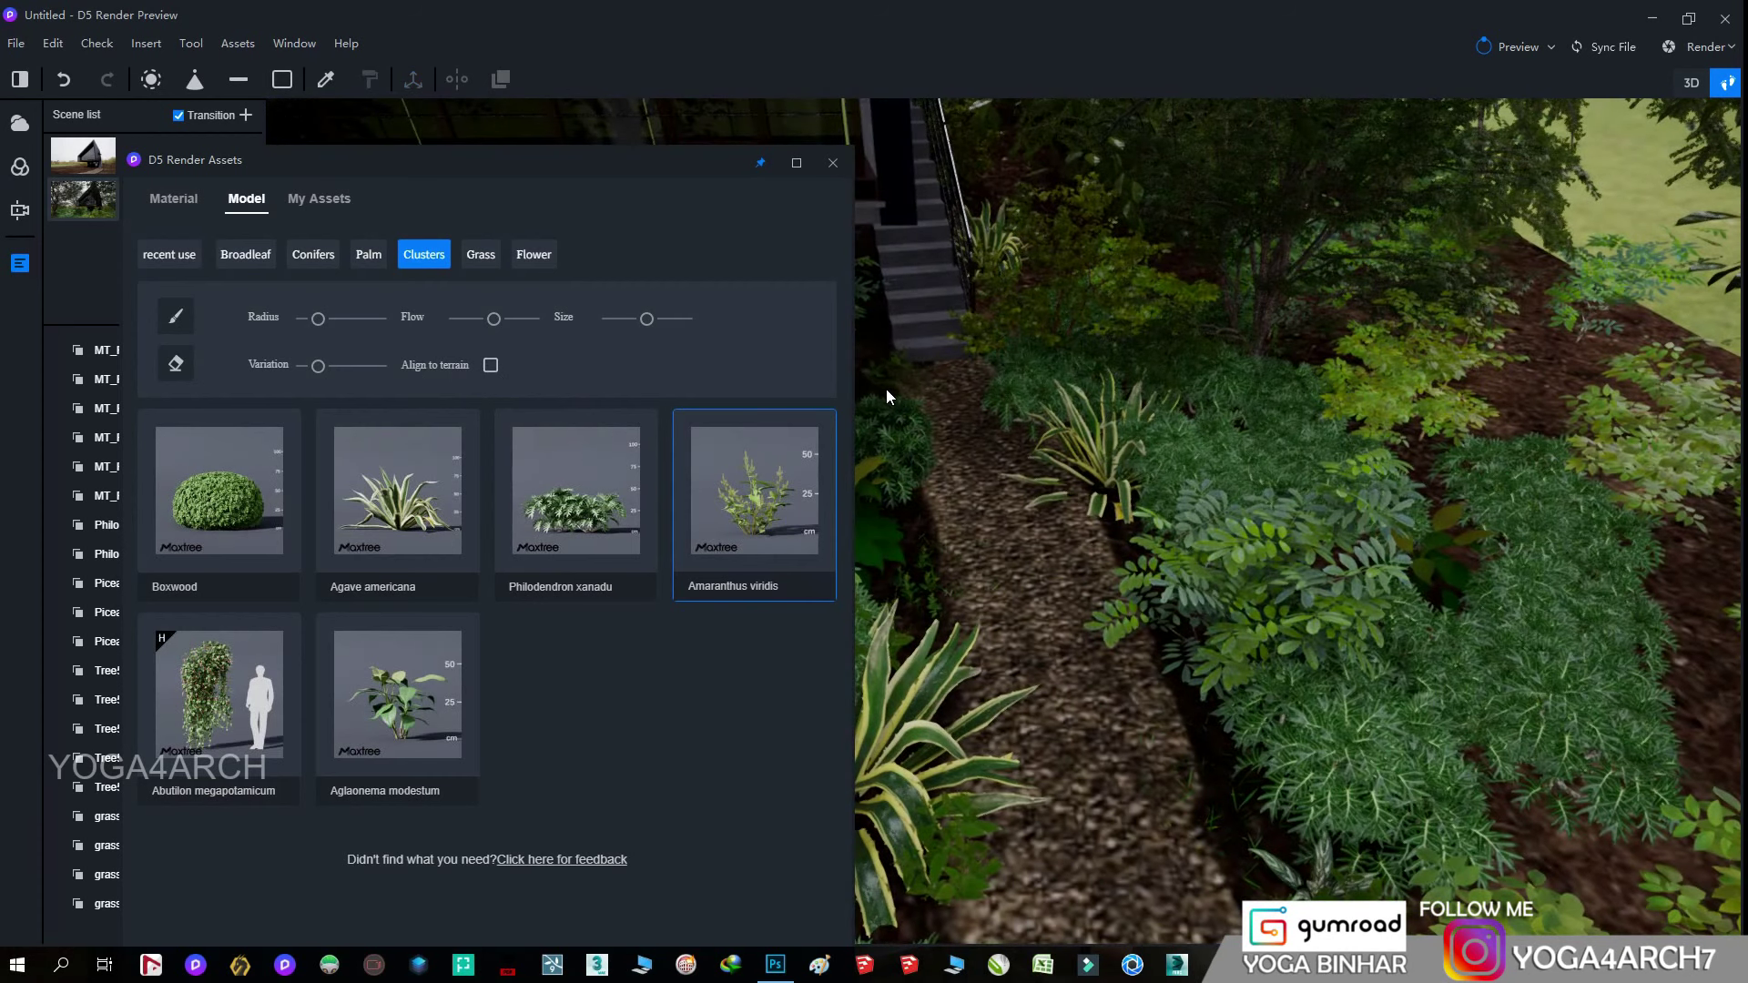
{"action": "left_click", "coordinate": [887, 391]}
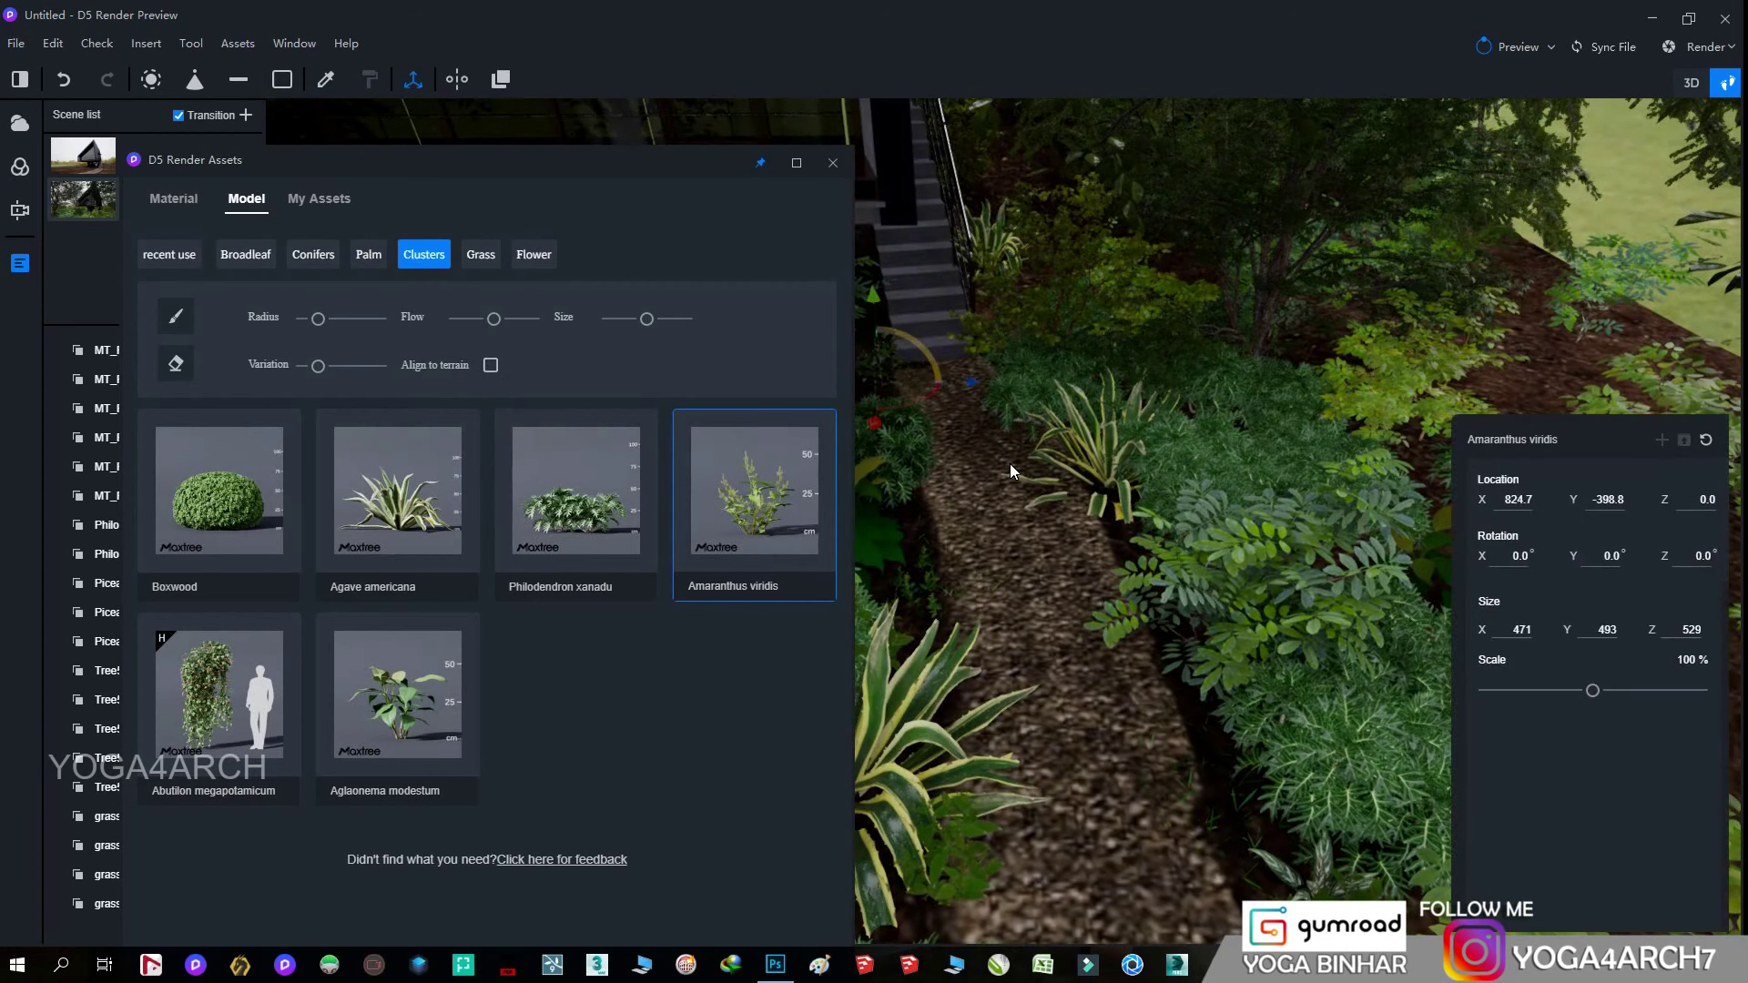
- Pick Agave americana and reframe the view on the gravel path and deck
{"action": "left_click", "coordinate": [432, 515]}
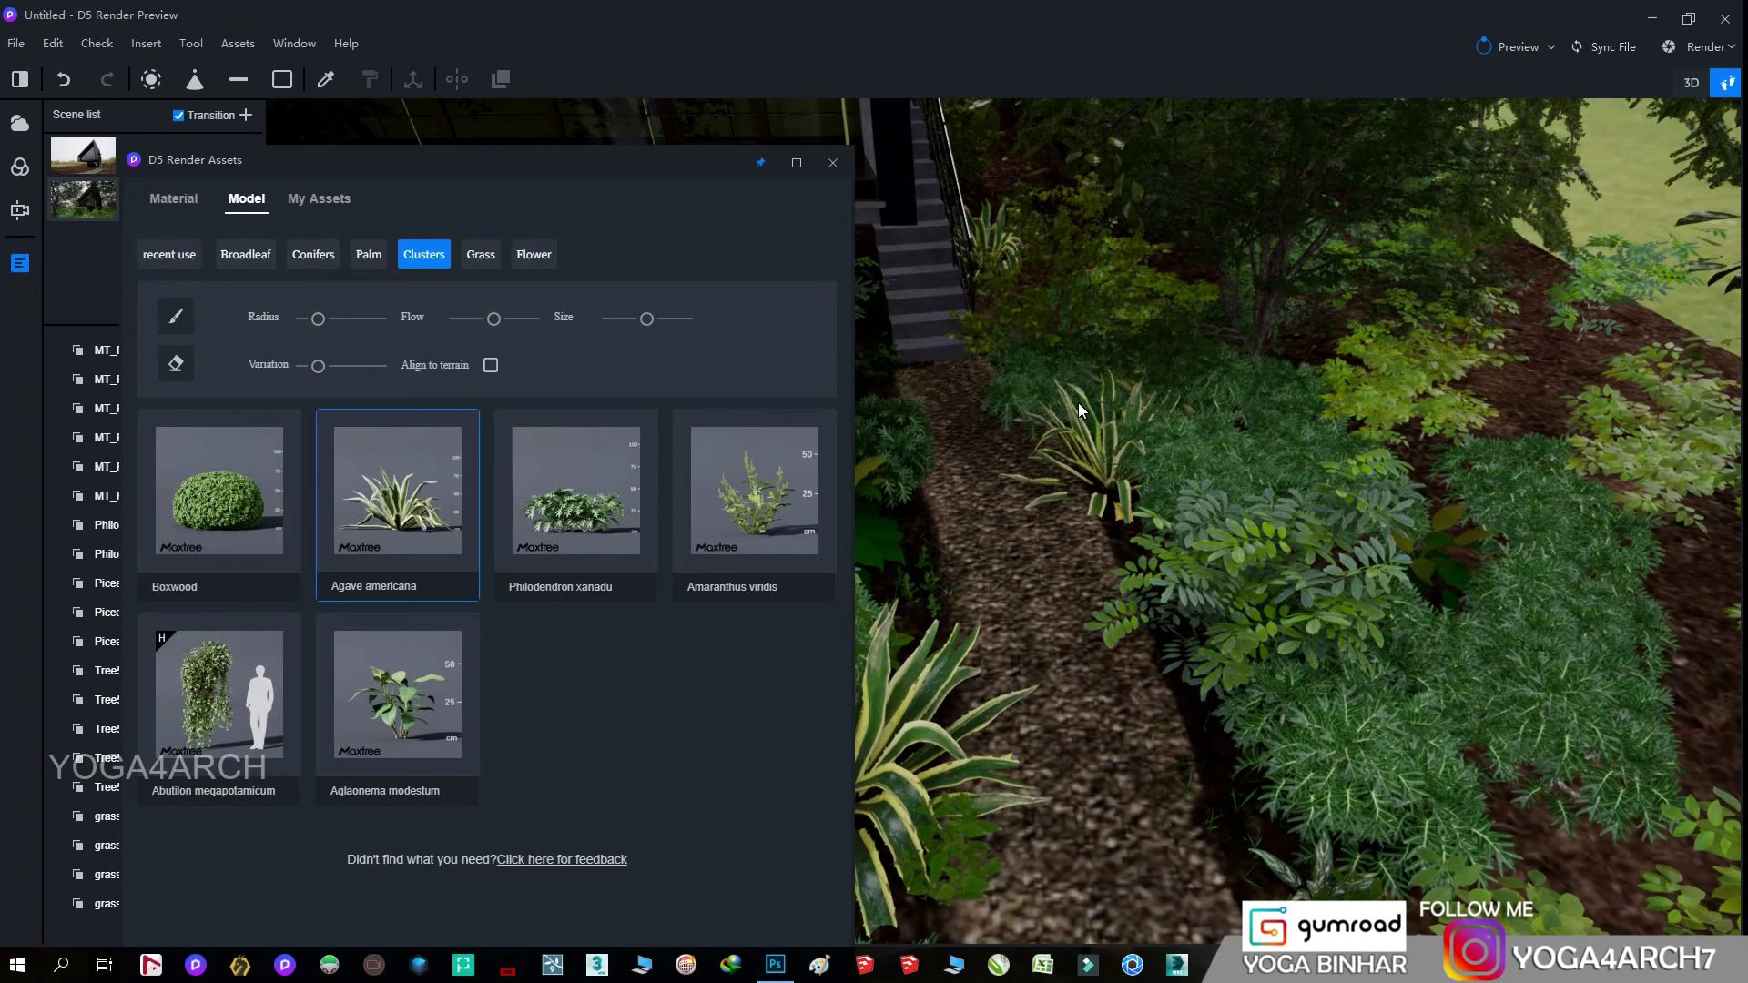
{"action": "right_click_drag", "start_coordinate": [1078, 403], "coordinate": [926, 394]}
{"action": "middle_click_drag", "start_coordinate": [926, 389], "coordinate": [1139, 486]}
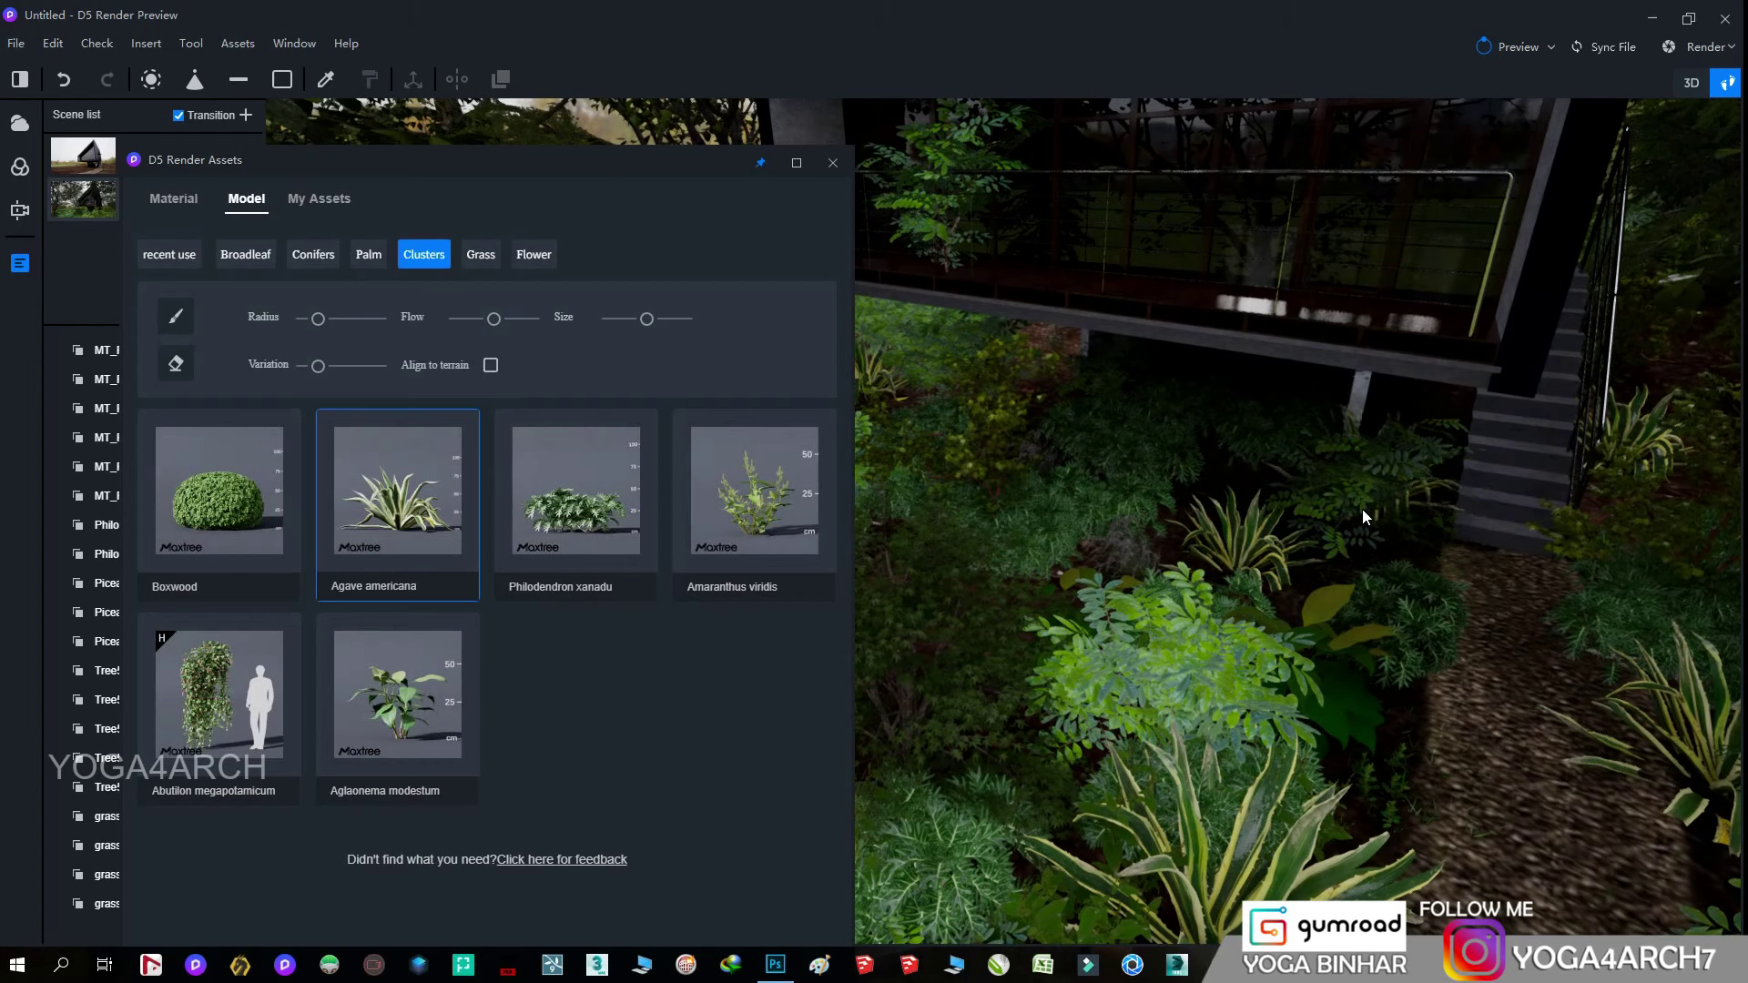
- Place an Agave americana among the plants and scale it to 84%
{"action": "left_click", "coordinate": [1335, 541]}
{"action": "left_click_drag", "start_coordinate": [1593, 690], "coordinate": [1576, 691]}
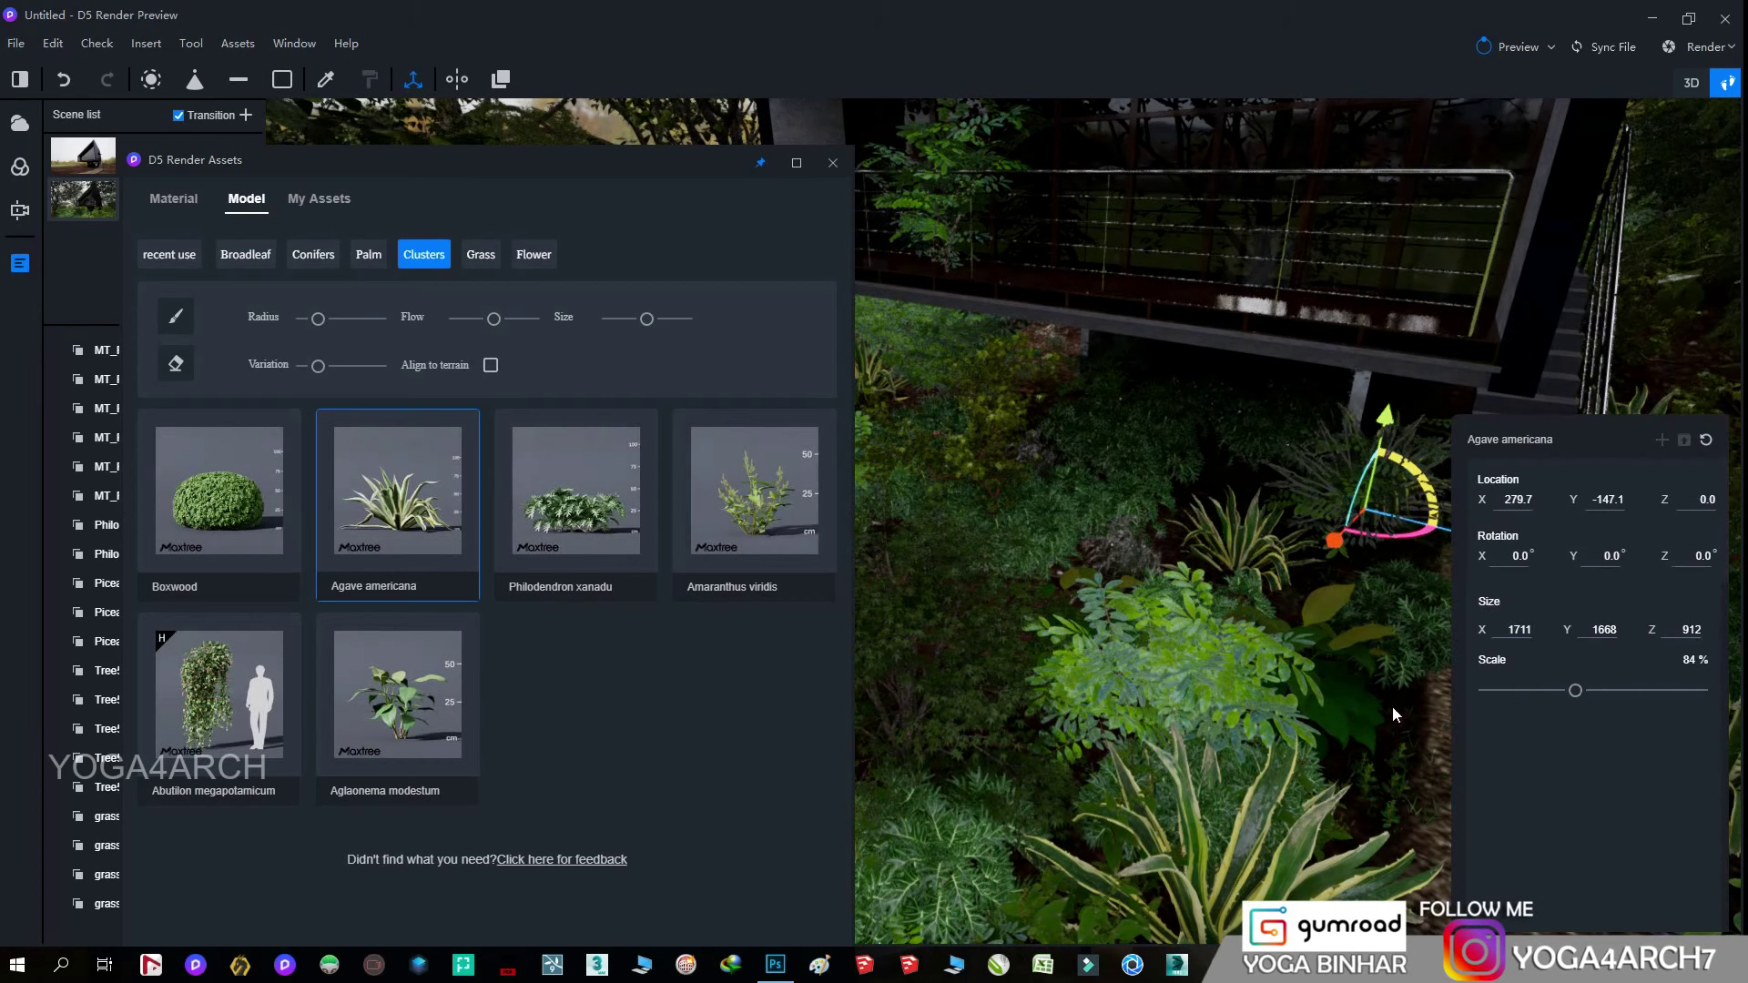
{"action": "mouse_move", "coordinate": [1391, 706]}
{"action": "middle_mouse_down"}
{"action": "mouse_move", "coordinate": [1234, 687]}
{"action": "mouse_move", "coordinate": [1348, 597]}
{"action": "middle_mouse_up"}
- Place a second agave, raise it to Z 7.3, rotate Y to -59.4°, then return to Scene 2
{"action": "left_click", "coordinate": [1353, 596]}
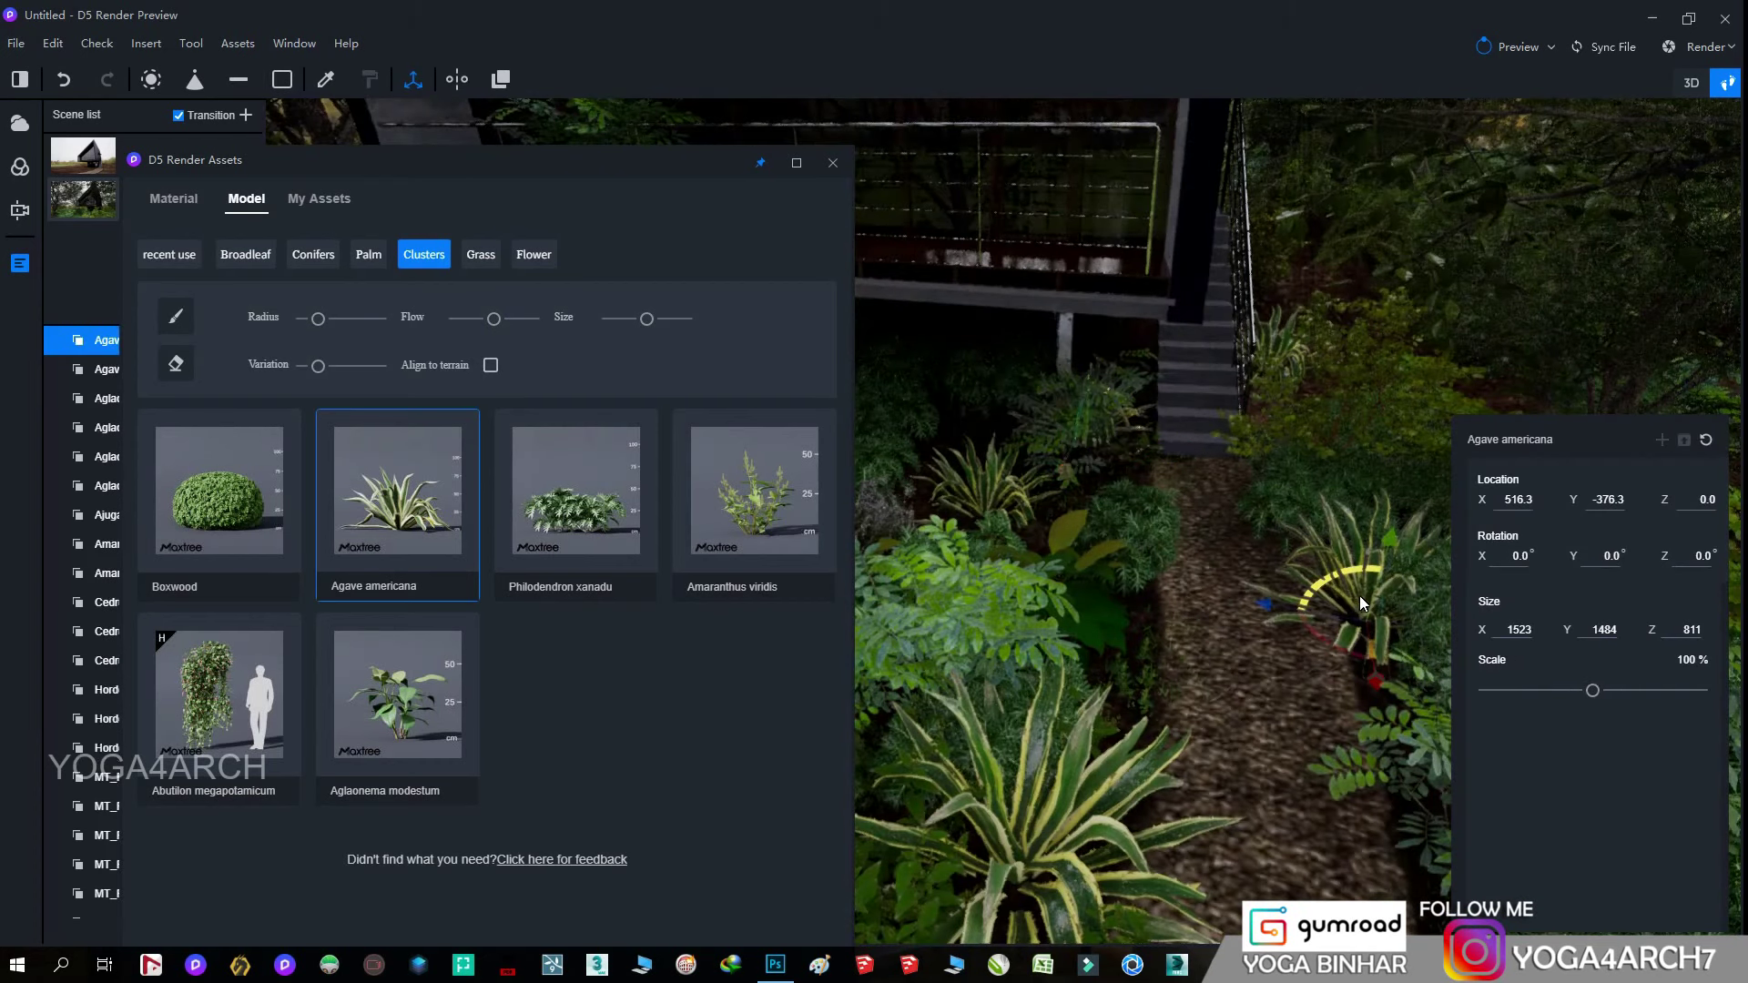
{"action": "left_click_drag", "start_coordinate": [1390, 541], "coordinate": [1406, 531]}
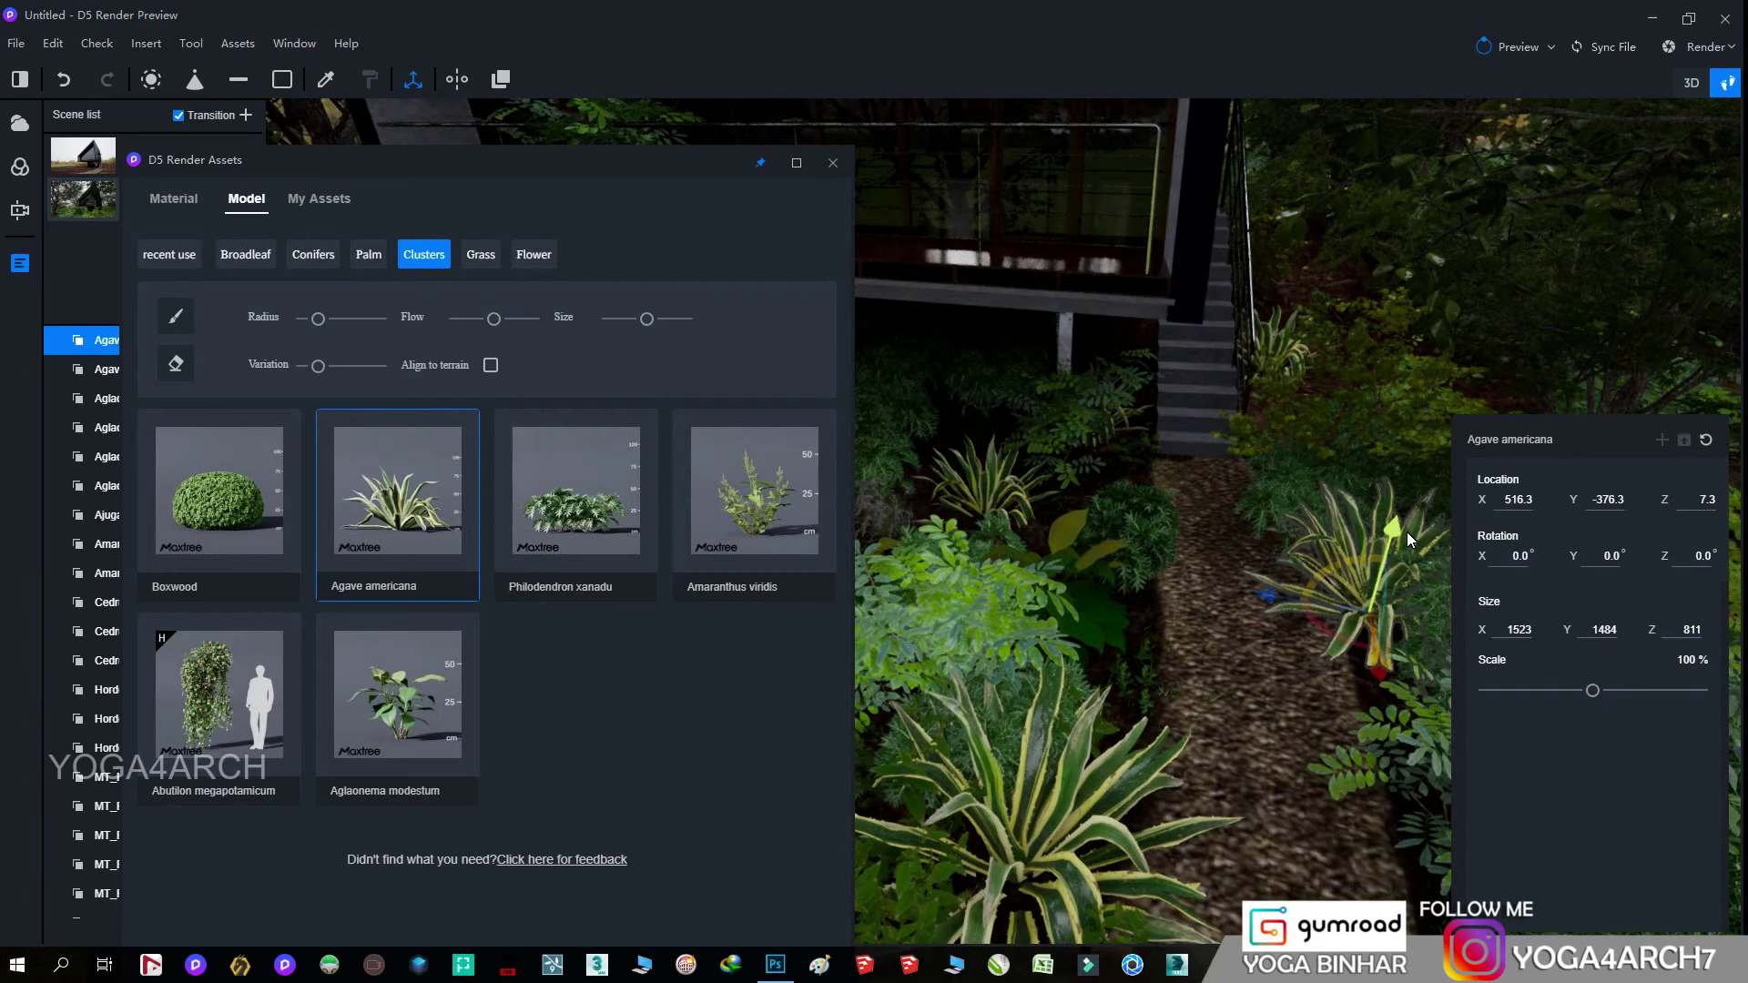
{"action": "left_click_drag", "start_coordinate": [1324, 625], "coordinate": [1399, 668]}
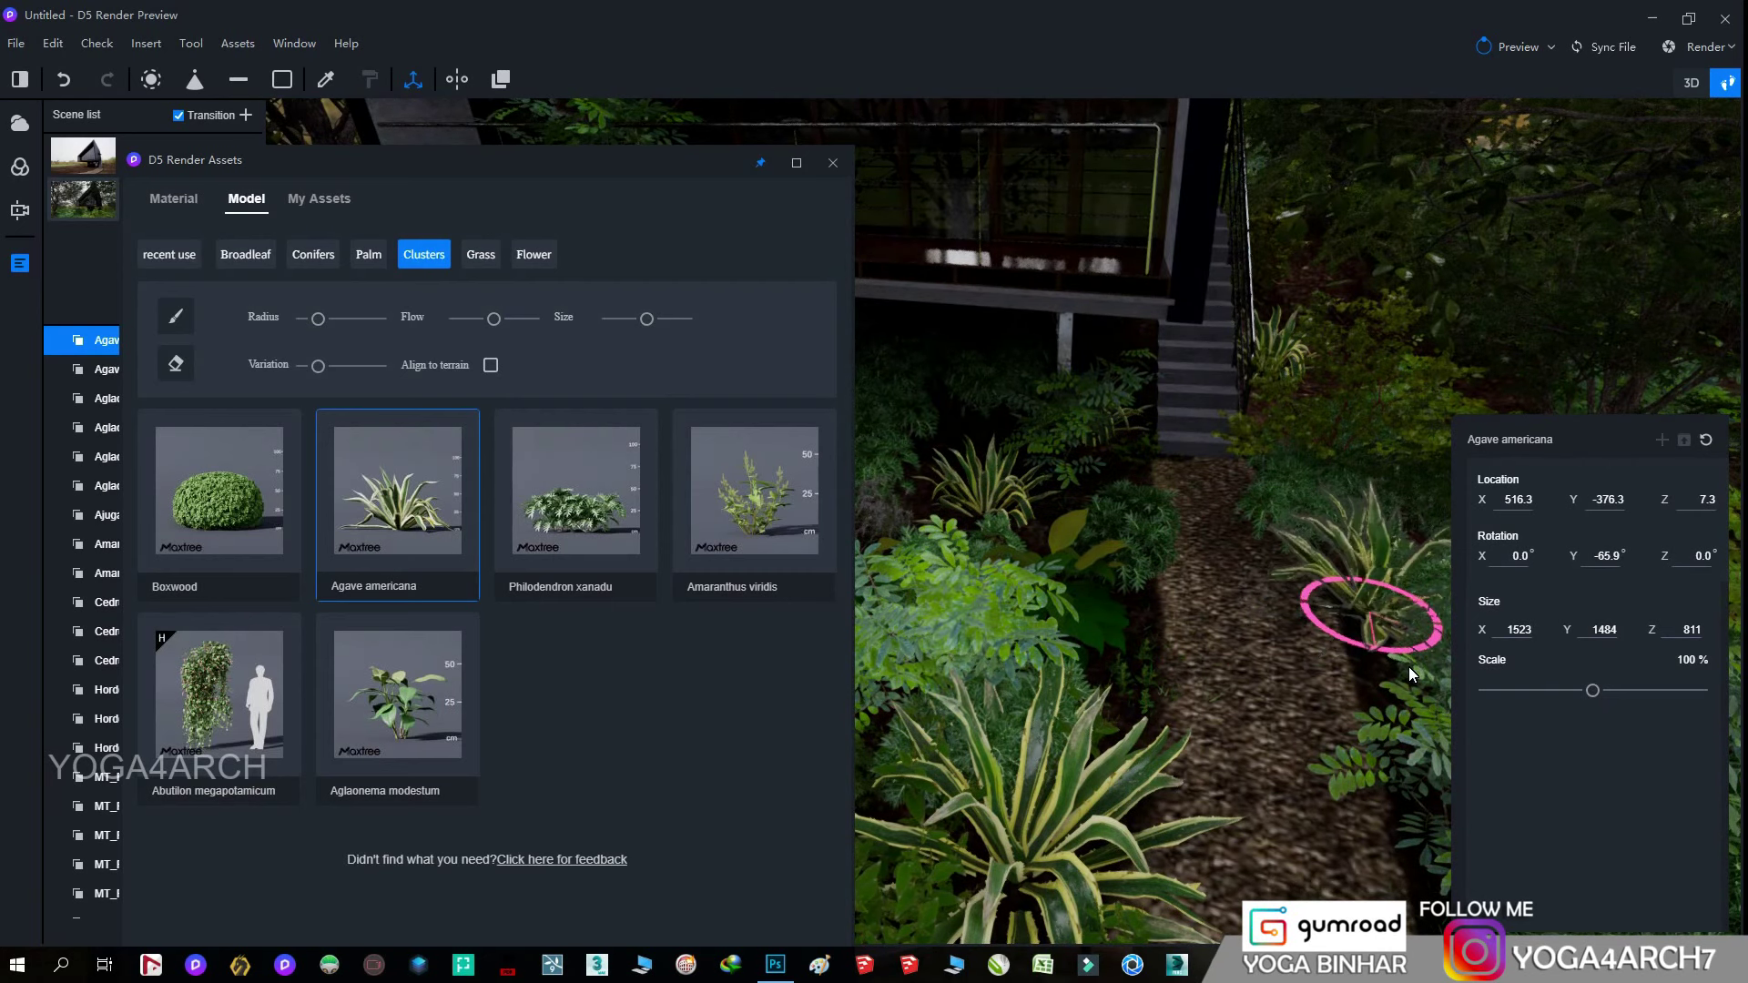
{"action": "mouse_move", "coordinate": [1310, 697]}
{"action": "middle_mouse_down"}
{"action": "mouse_move", "coordinate": [1276, 725]}
{"action": "mouse_move", "coordinate": [1105, 709]}
{"action": "mouse_move", "coordinate": [1197, 718]}
{"action": "middle_mouse_up"}
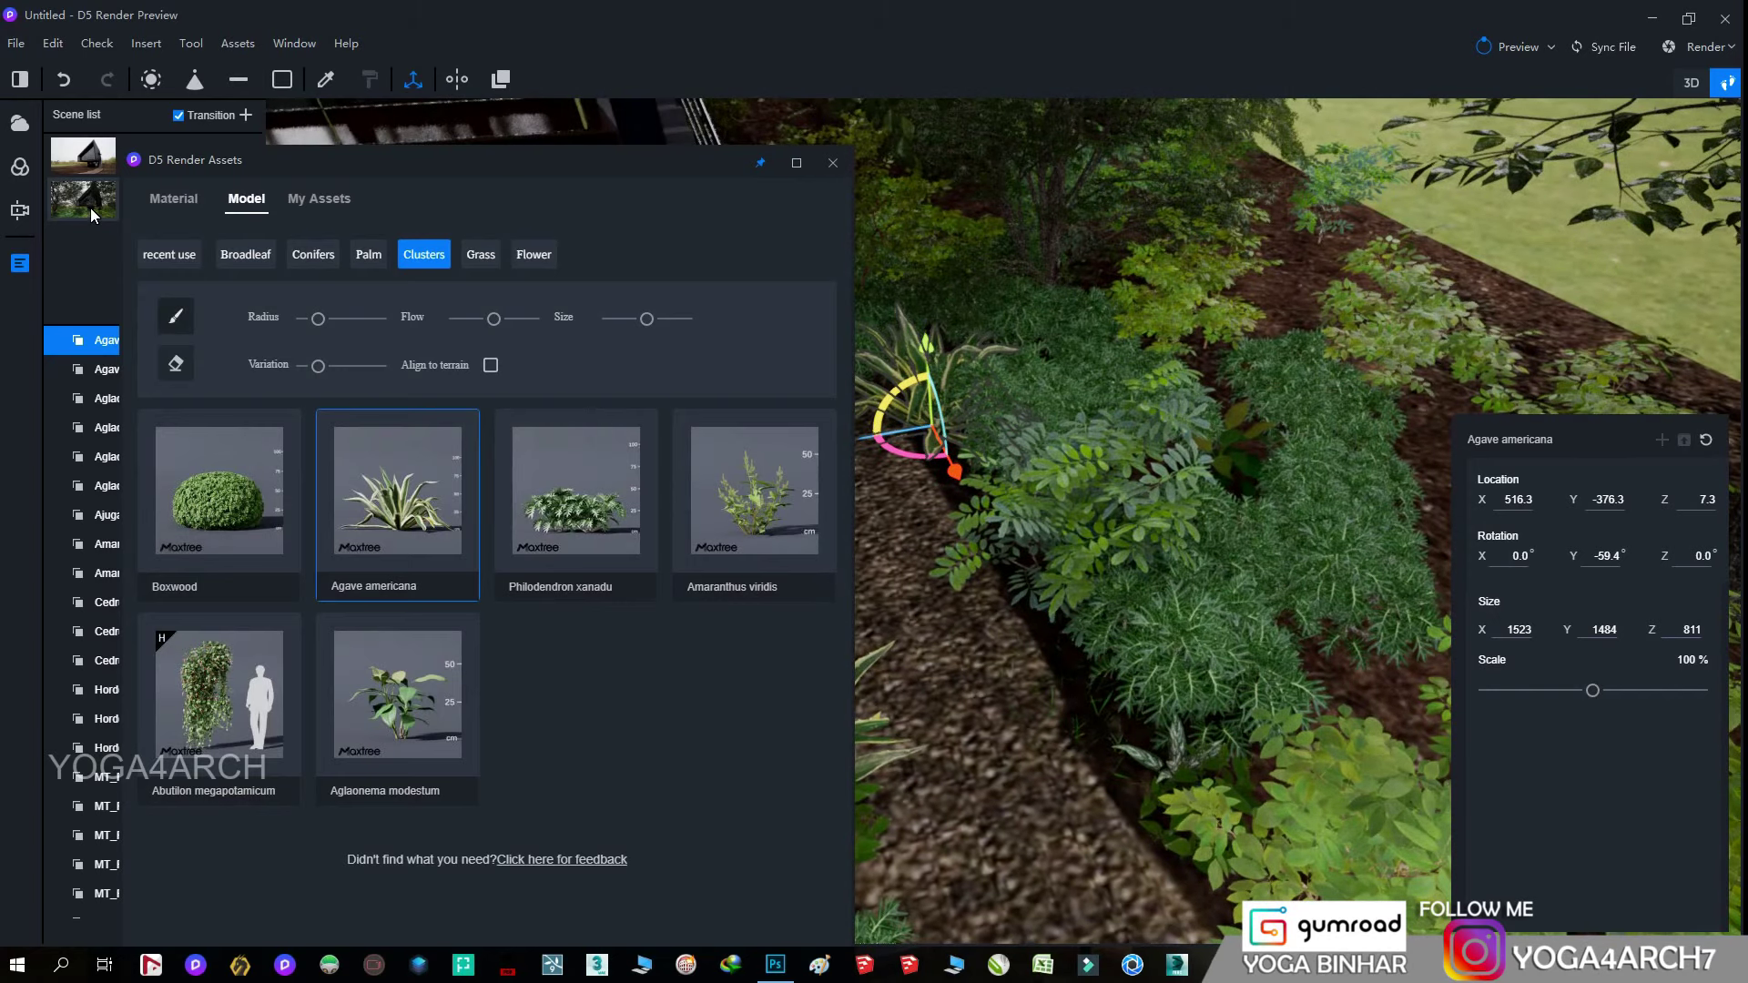
{"action": "left_click", "coordinate": [80, 200]}
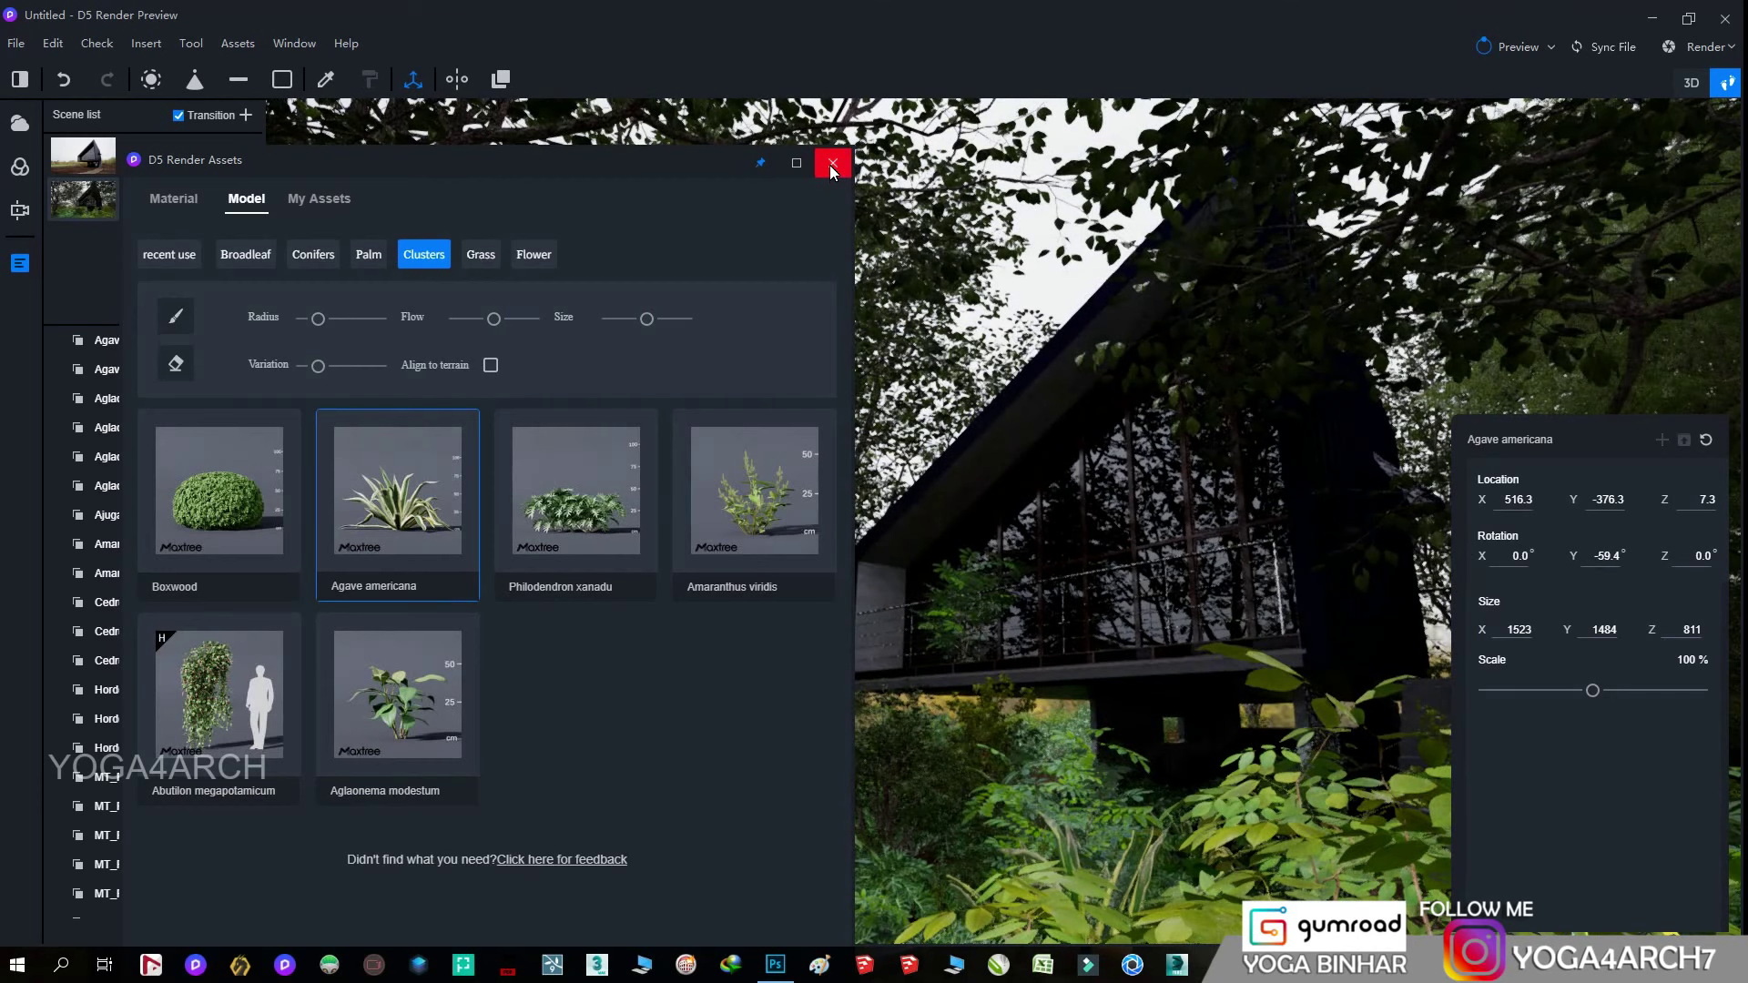
- Shrink a Cedrus deodara tree to 58% scale and deselect it
{"action": "left_click", "coordinate": [832, 165]}
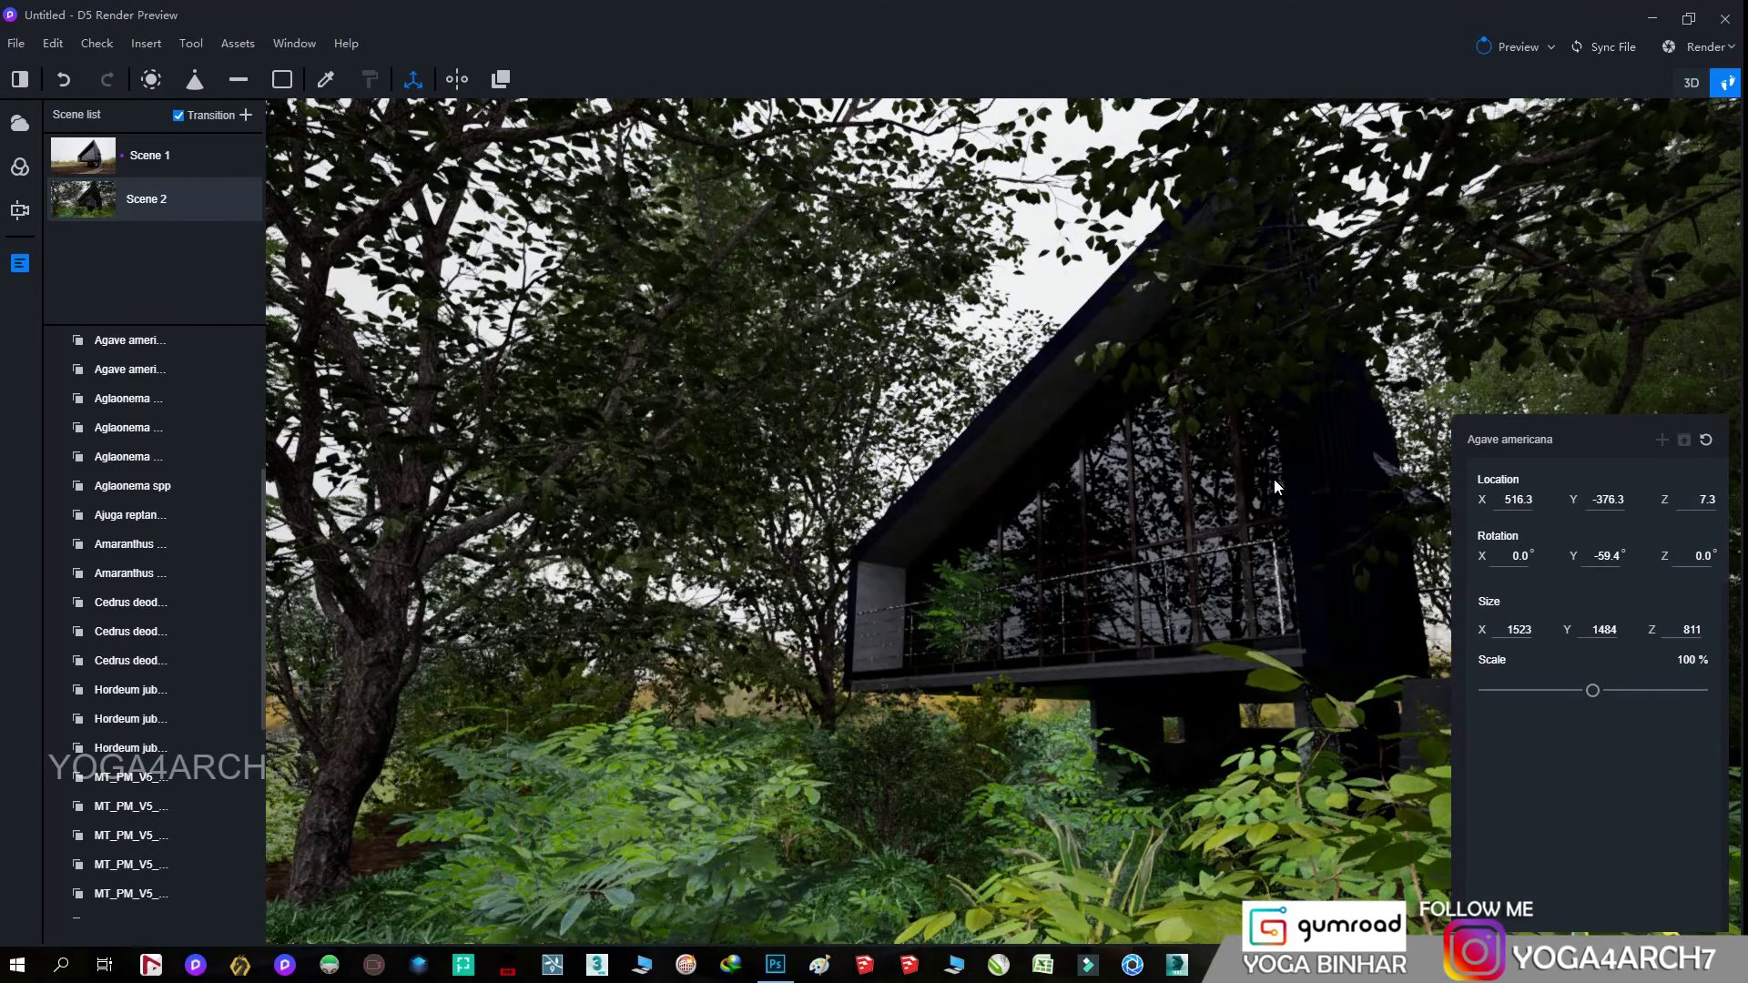
{"action": "key", "text": "Escape"}
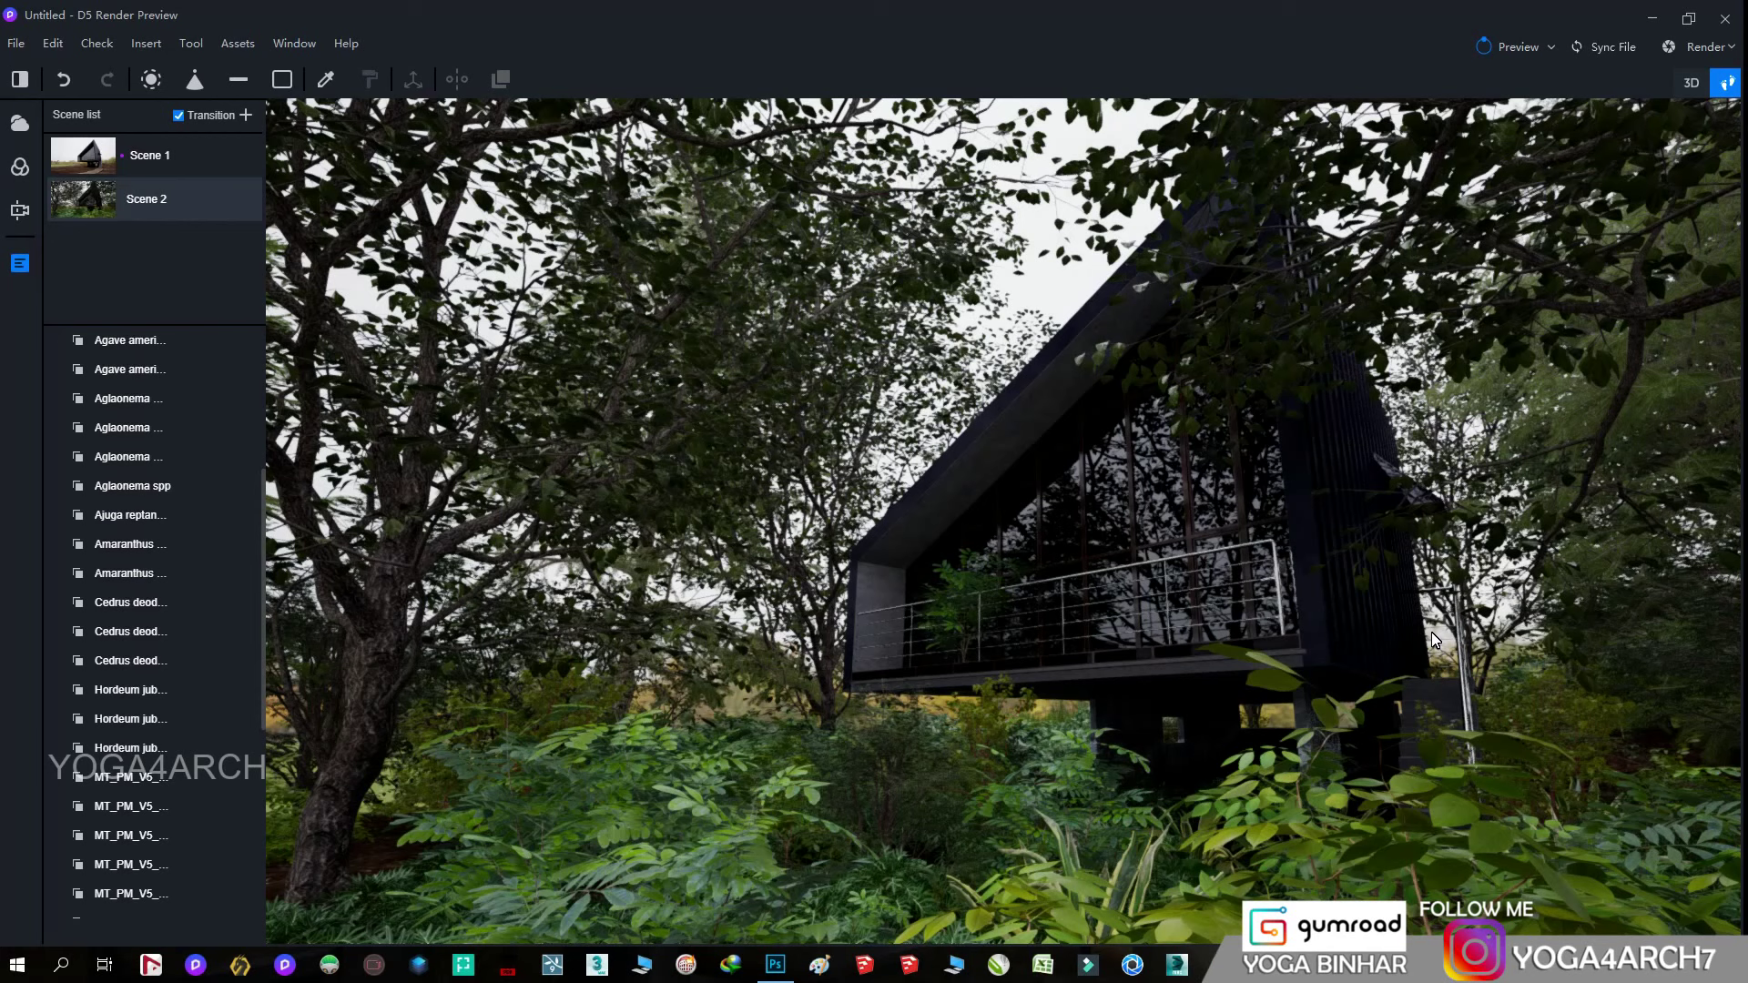
{"action": "left_click", "coordinate": [640, 606]}
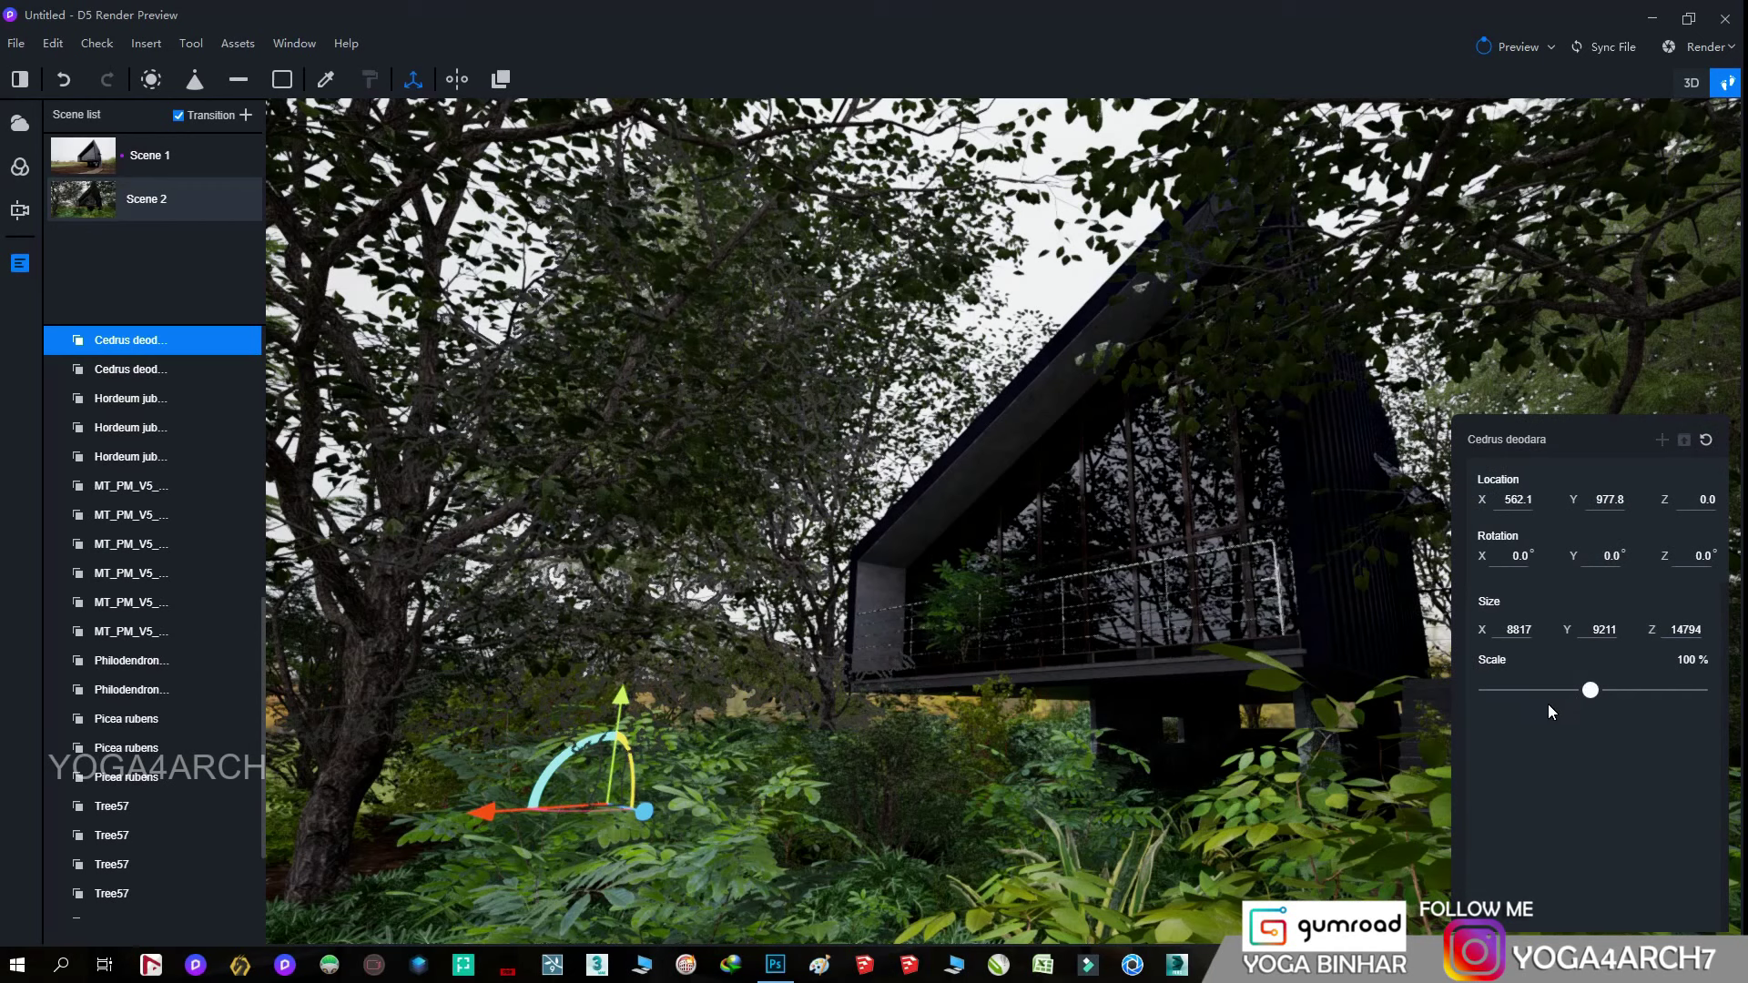
{"action": "left_click", "coordinate": [1540, 451]}
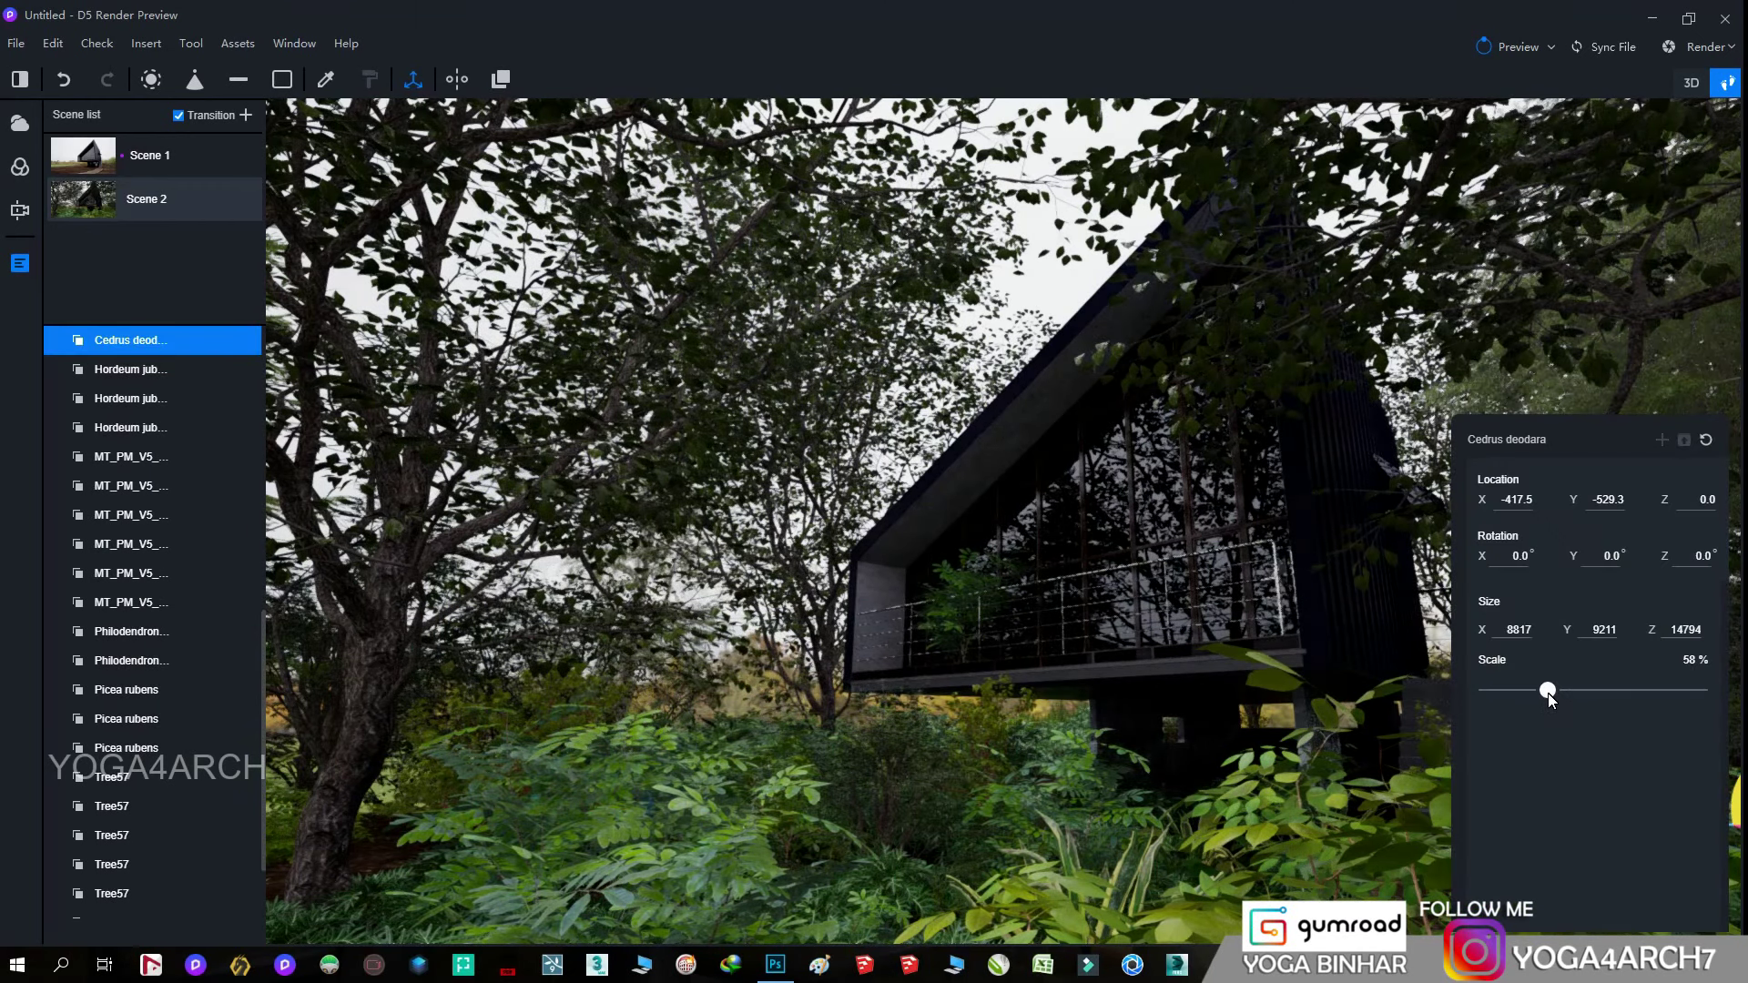
{"action": "left_click", "coordinate": [1659, 911]}
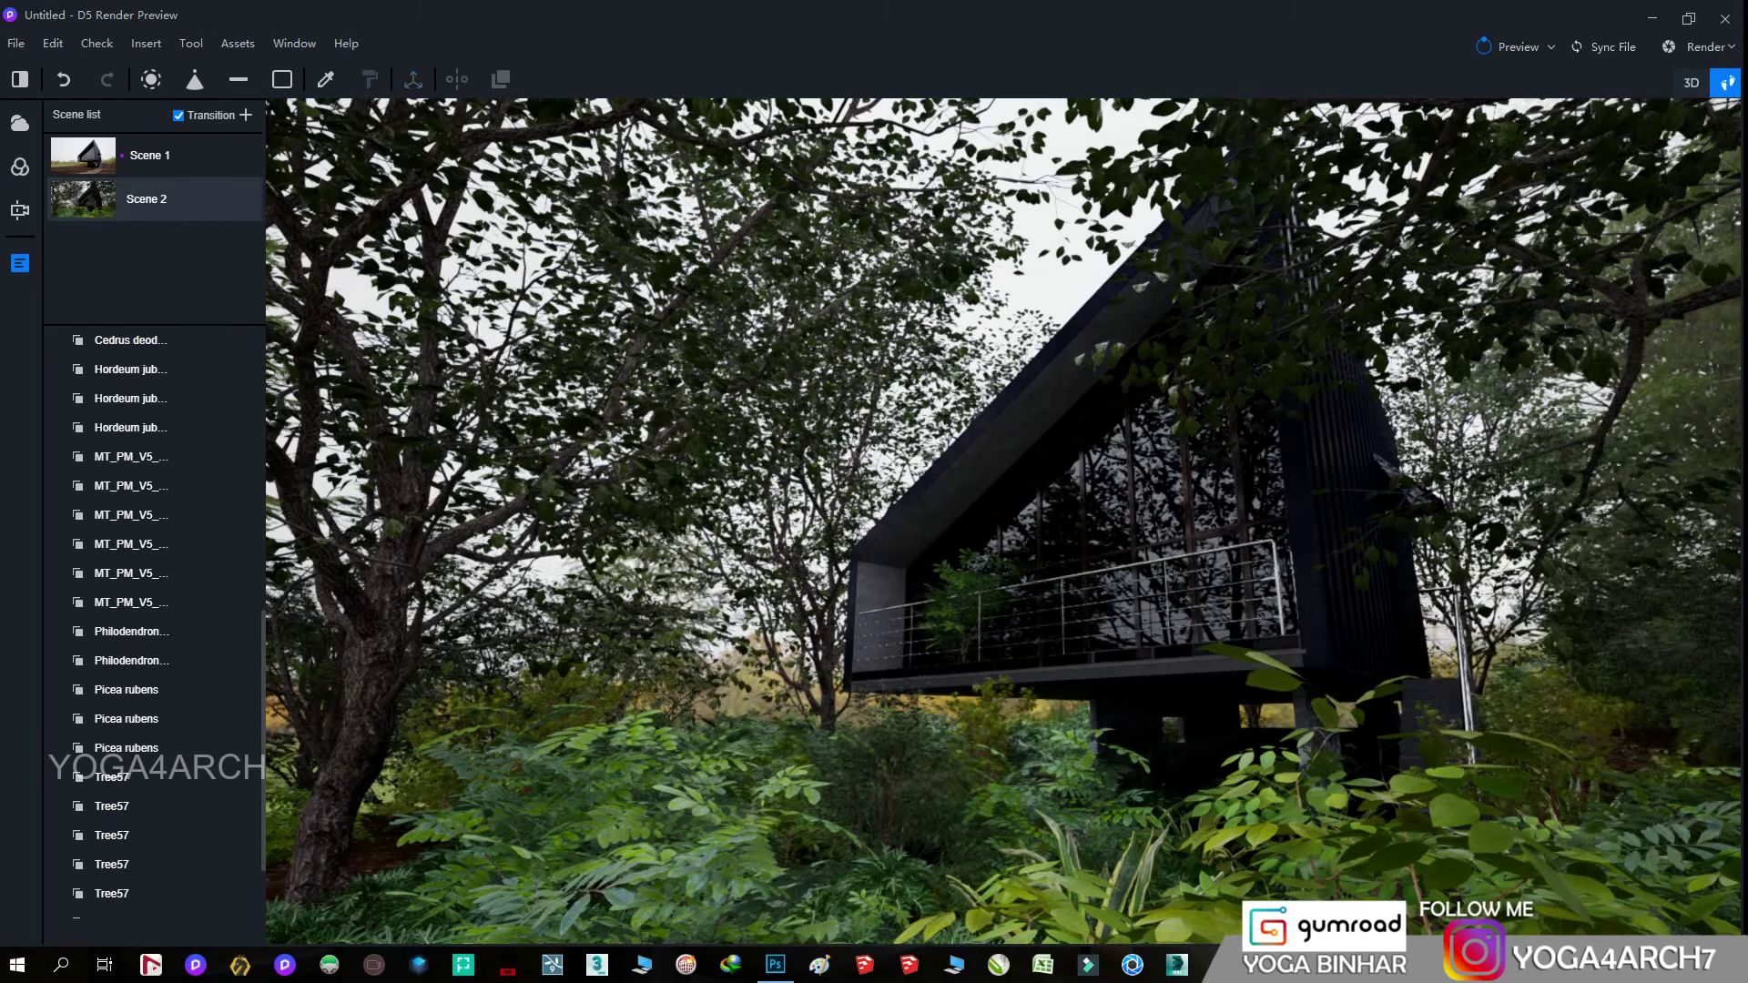
- Inspect a clicked surface's material settings, then bring the asset library back up
{"action": "left_click", "coordinate": [1455, 826]}
{"action": "scroll", "coordinate": [1000, 727], "scroll_direction": "down", "scroll_amount": 3}
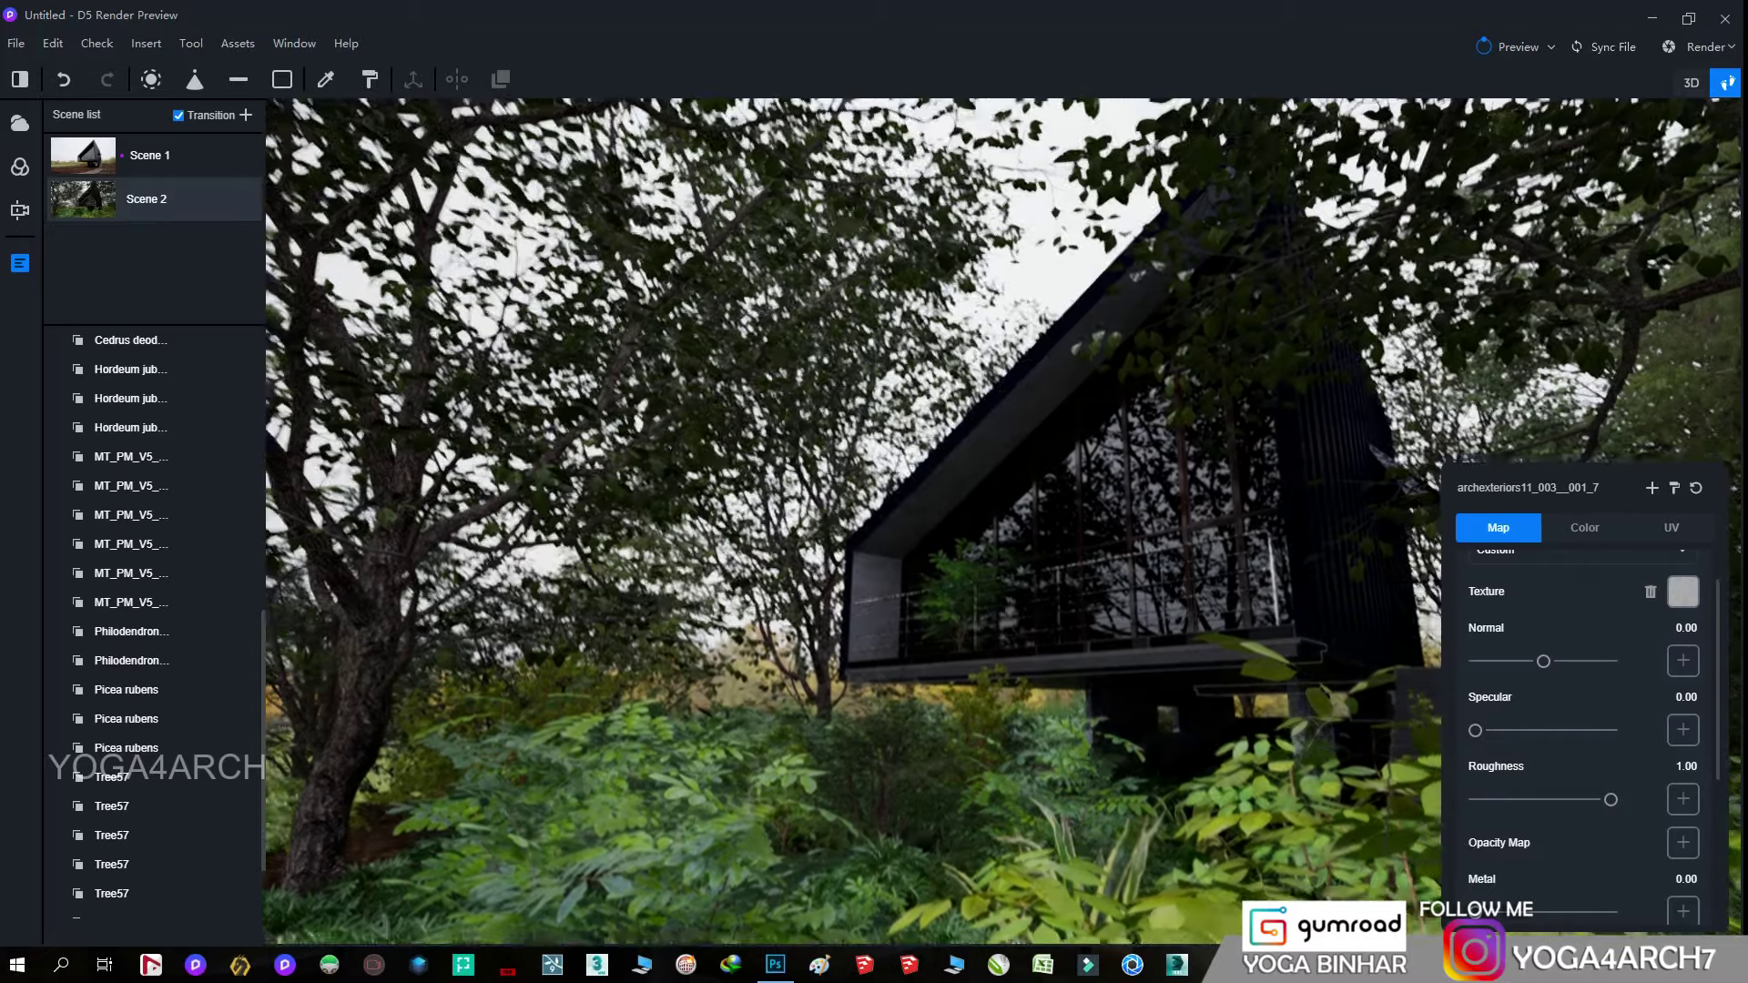
{"action": "scroll", "coordinate": [956, 727], "scroll_direction": "down", "scroll_amount": 5}
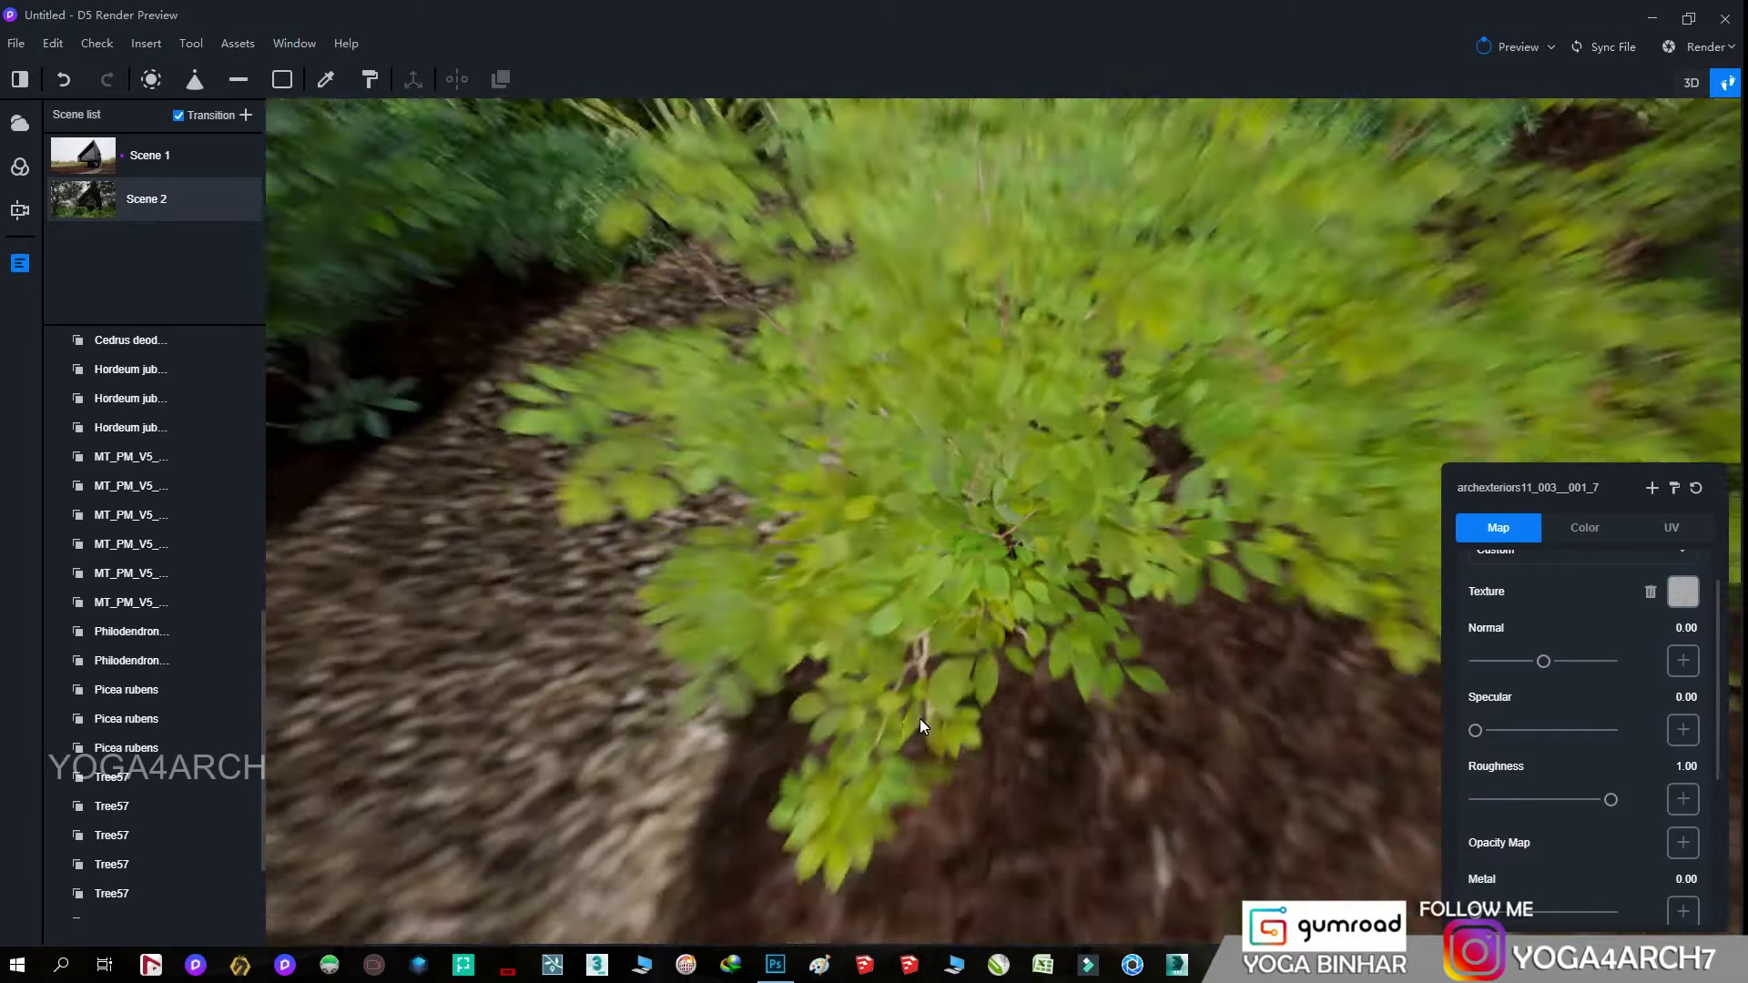
{"action": "scroll", "coordinate": [921, 725], "scroll_direction": "up", "scroll_amount": 8}
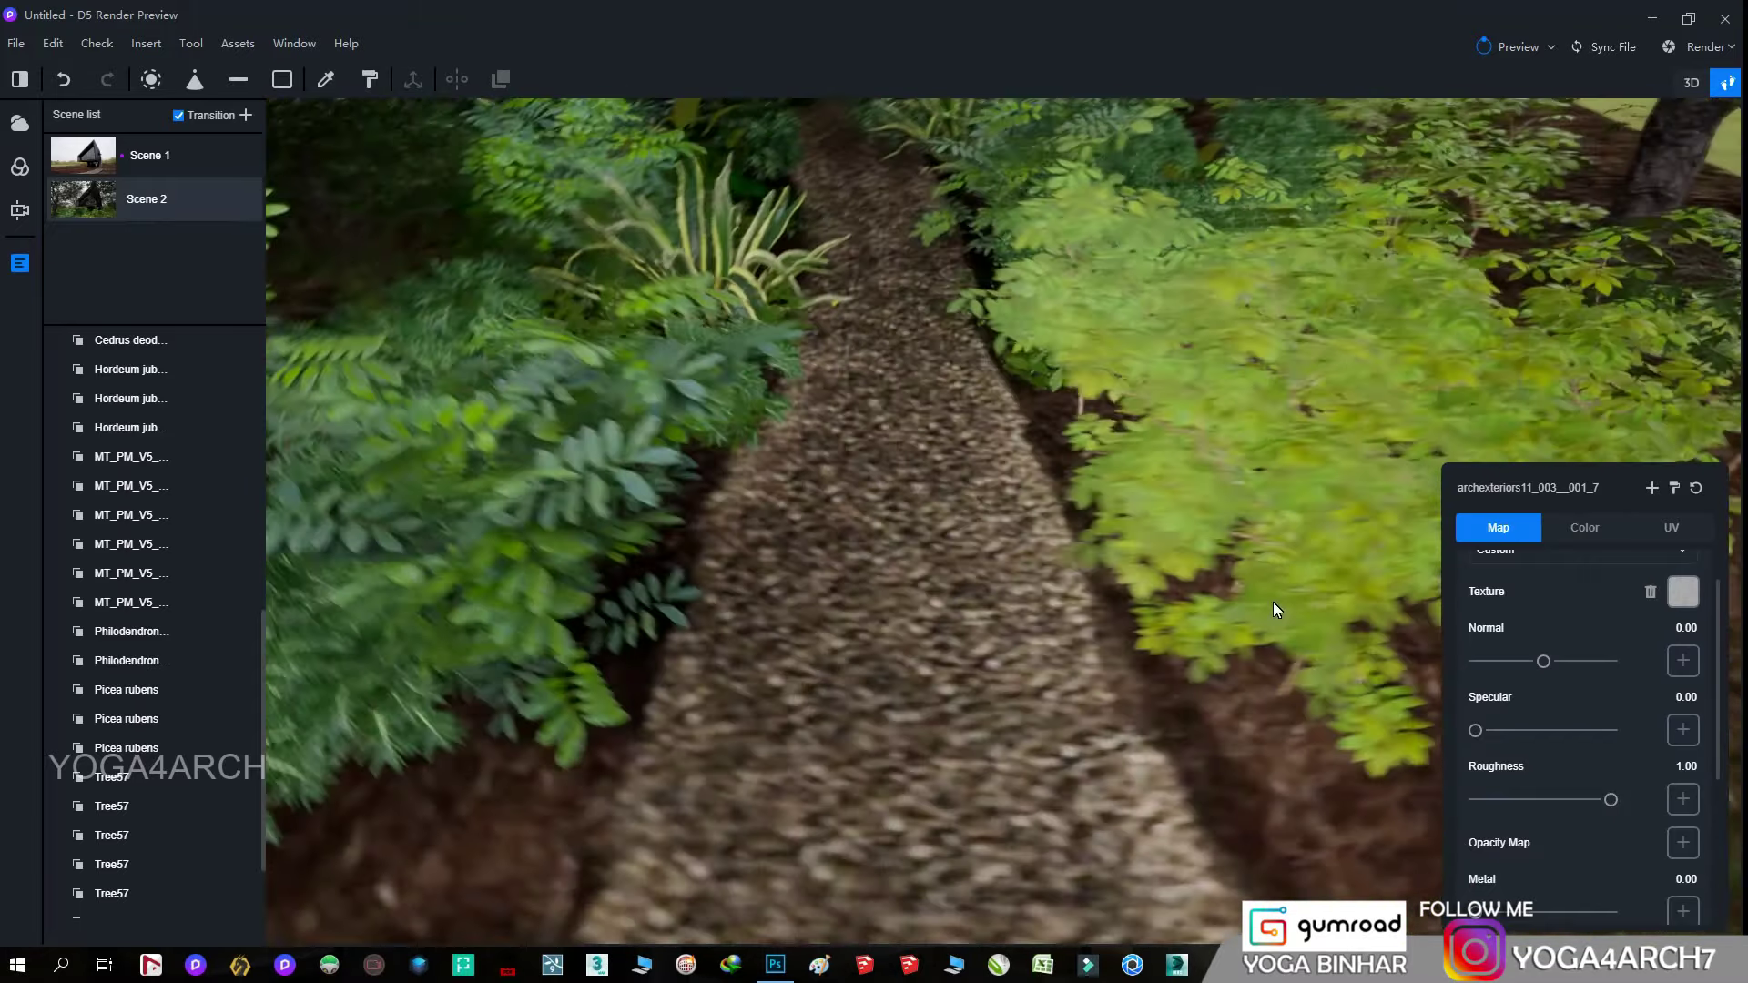
{"action": "key", "text": "Escape"}
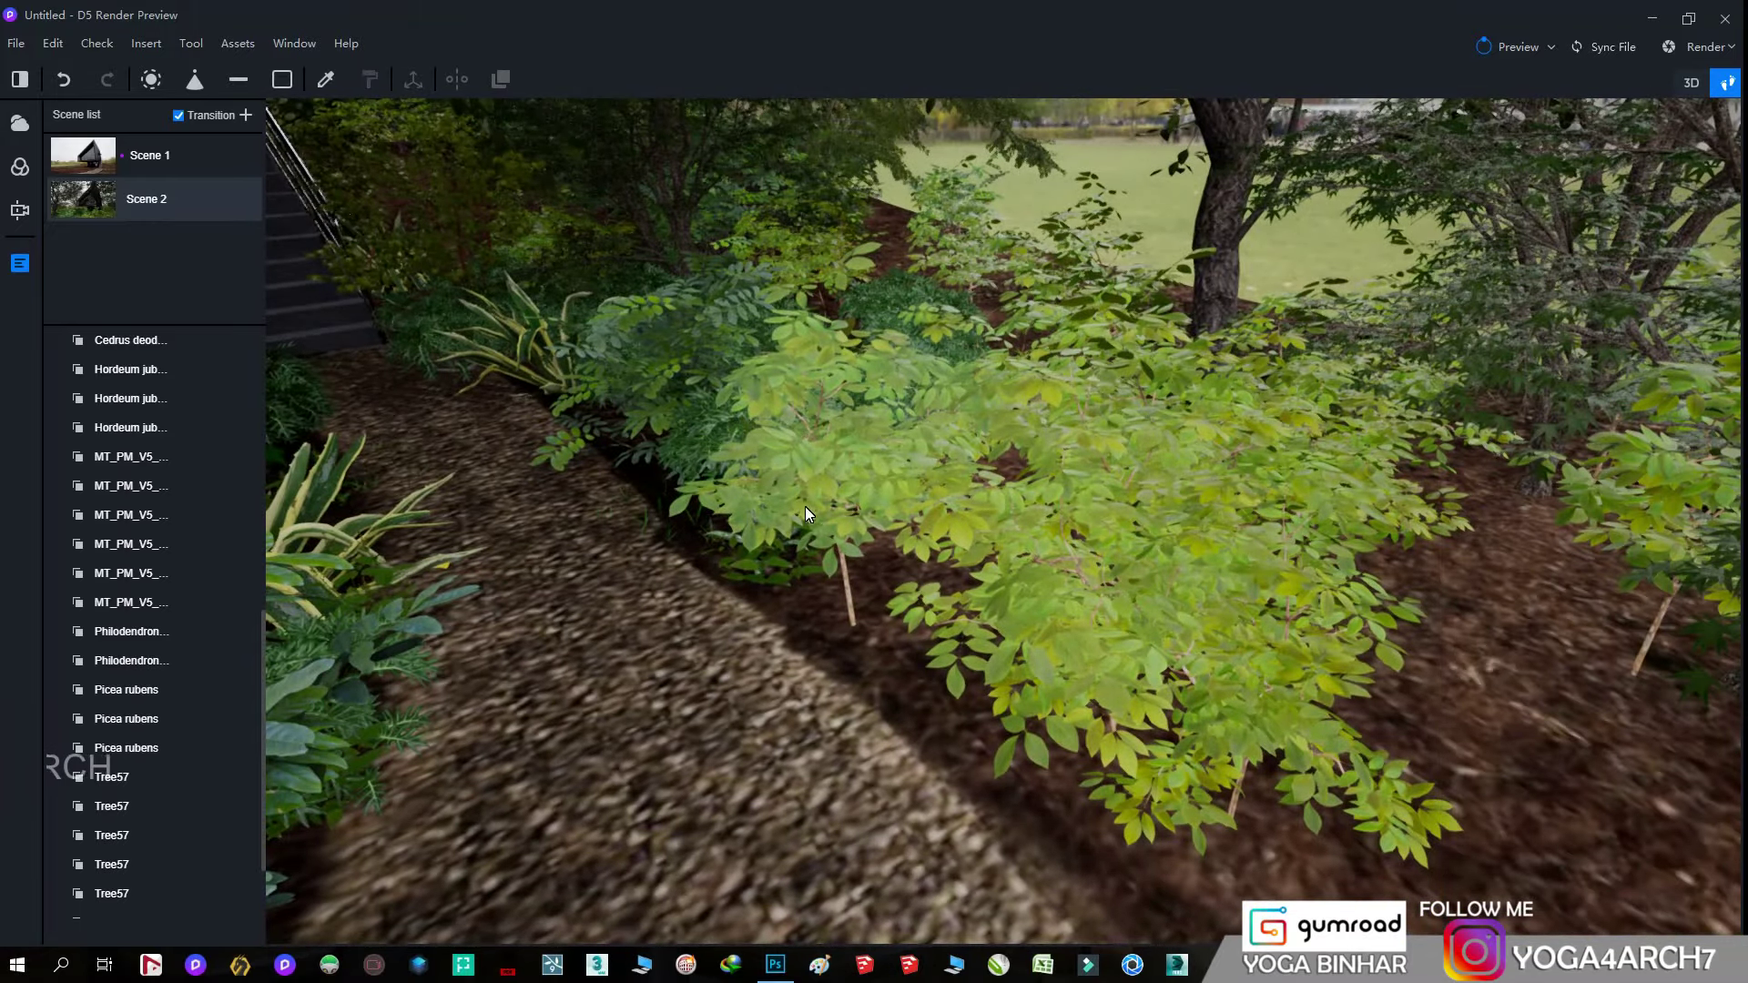
{"action": "left_click", "coordinate": [237, 42]}
- Erase vegetation from the garden bed with the Broadleaf Tree58 eraser
{"action": "left_click", "coordinate": [249, 254]}
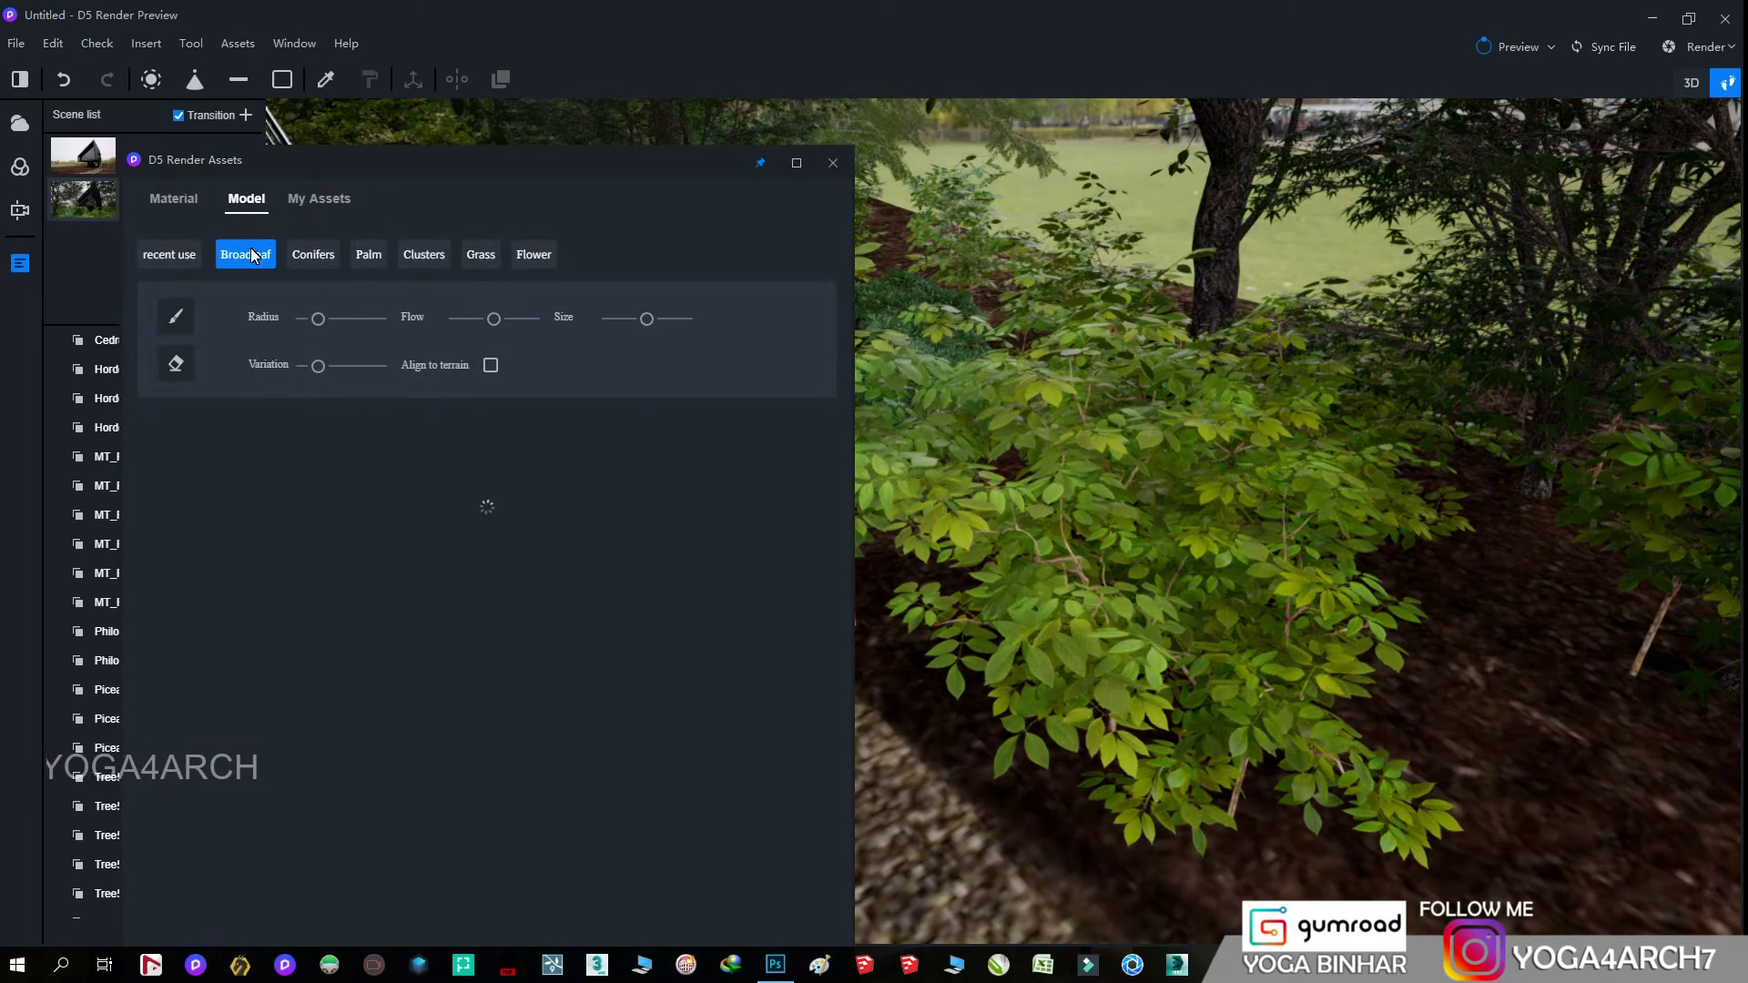
{"action": "scroll", "coordinate": [581, 694], "scroll_direction": "up", "scroll_amount": 2}
{"action": "scroll", "coordinate": [581, 690], "scroll_direction": "up", "scroll_amount": 2}
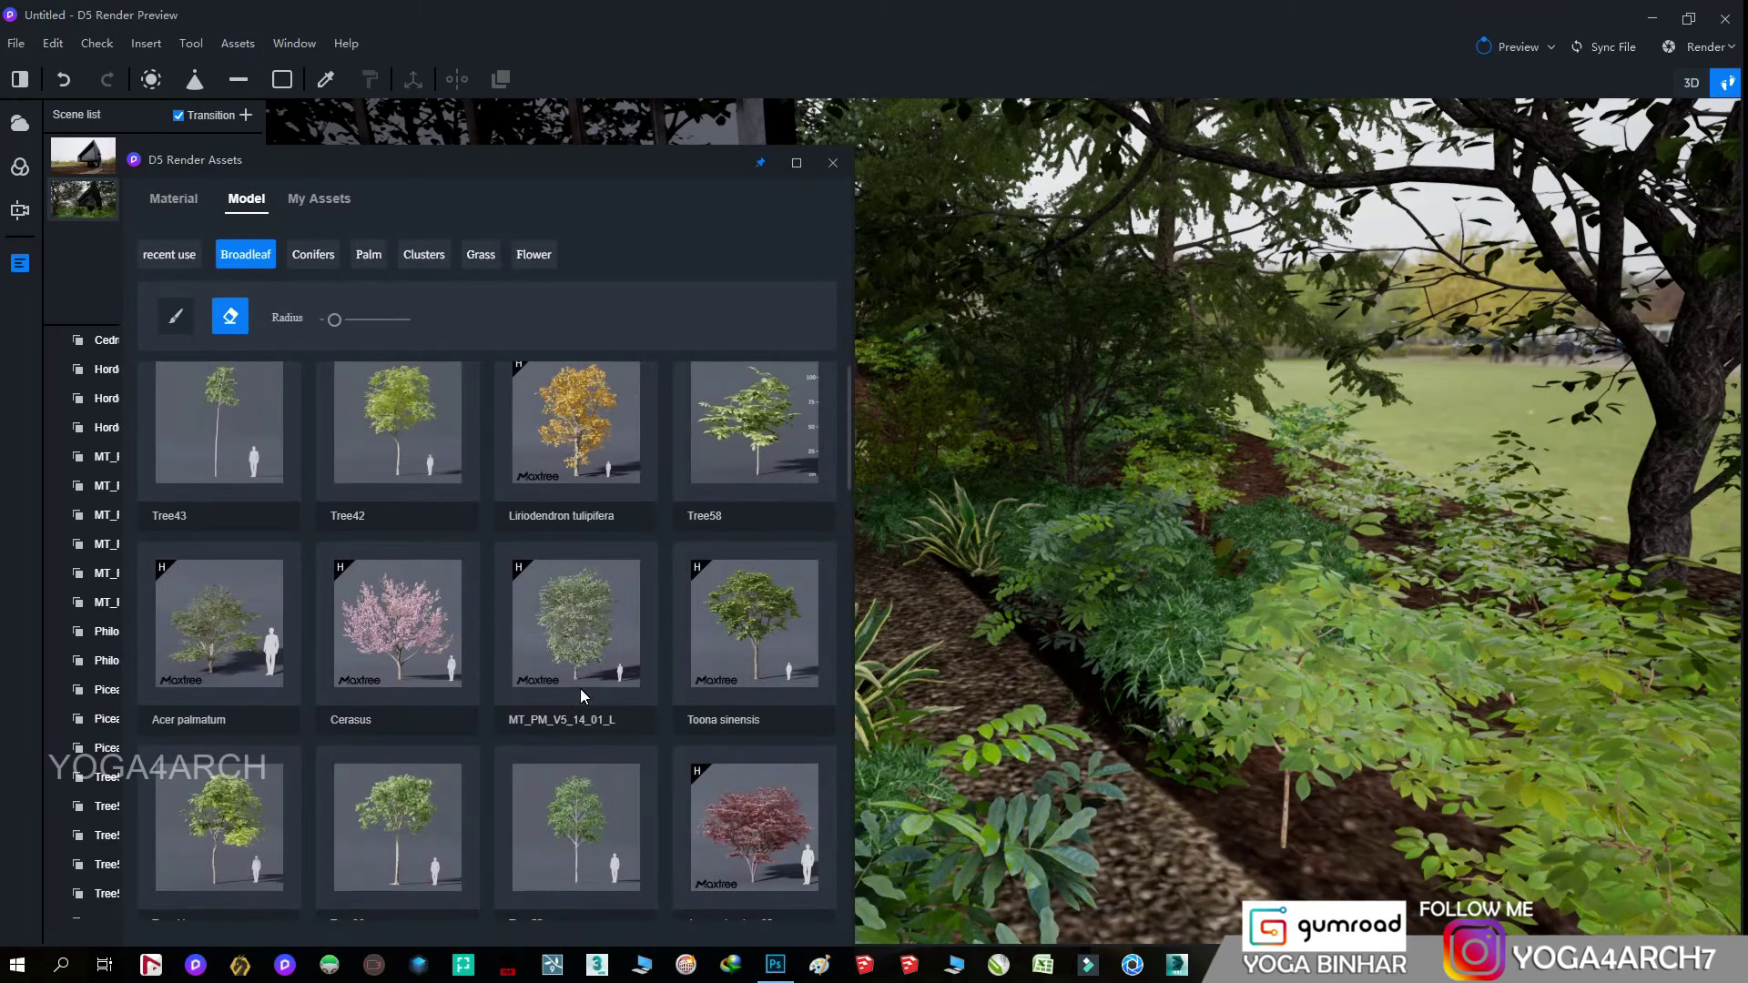
{"action": "left_click", "coordinate": [732, 451]}
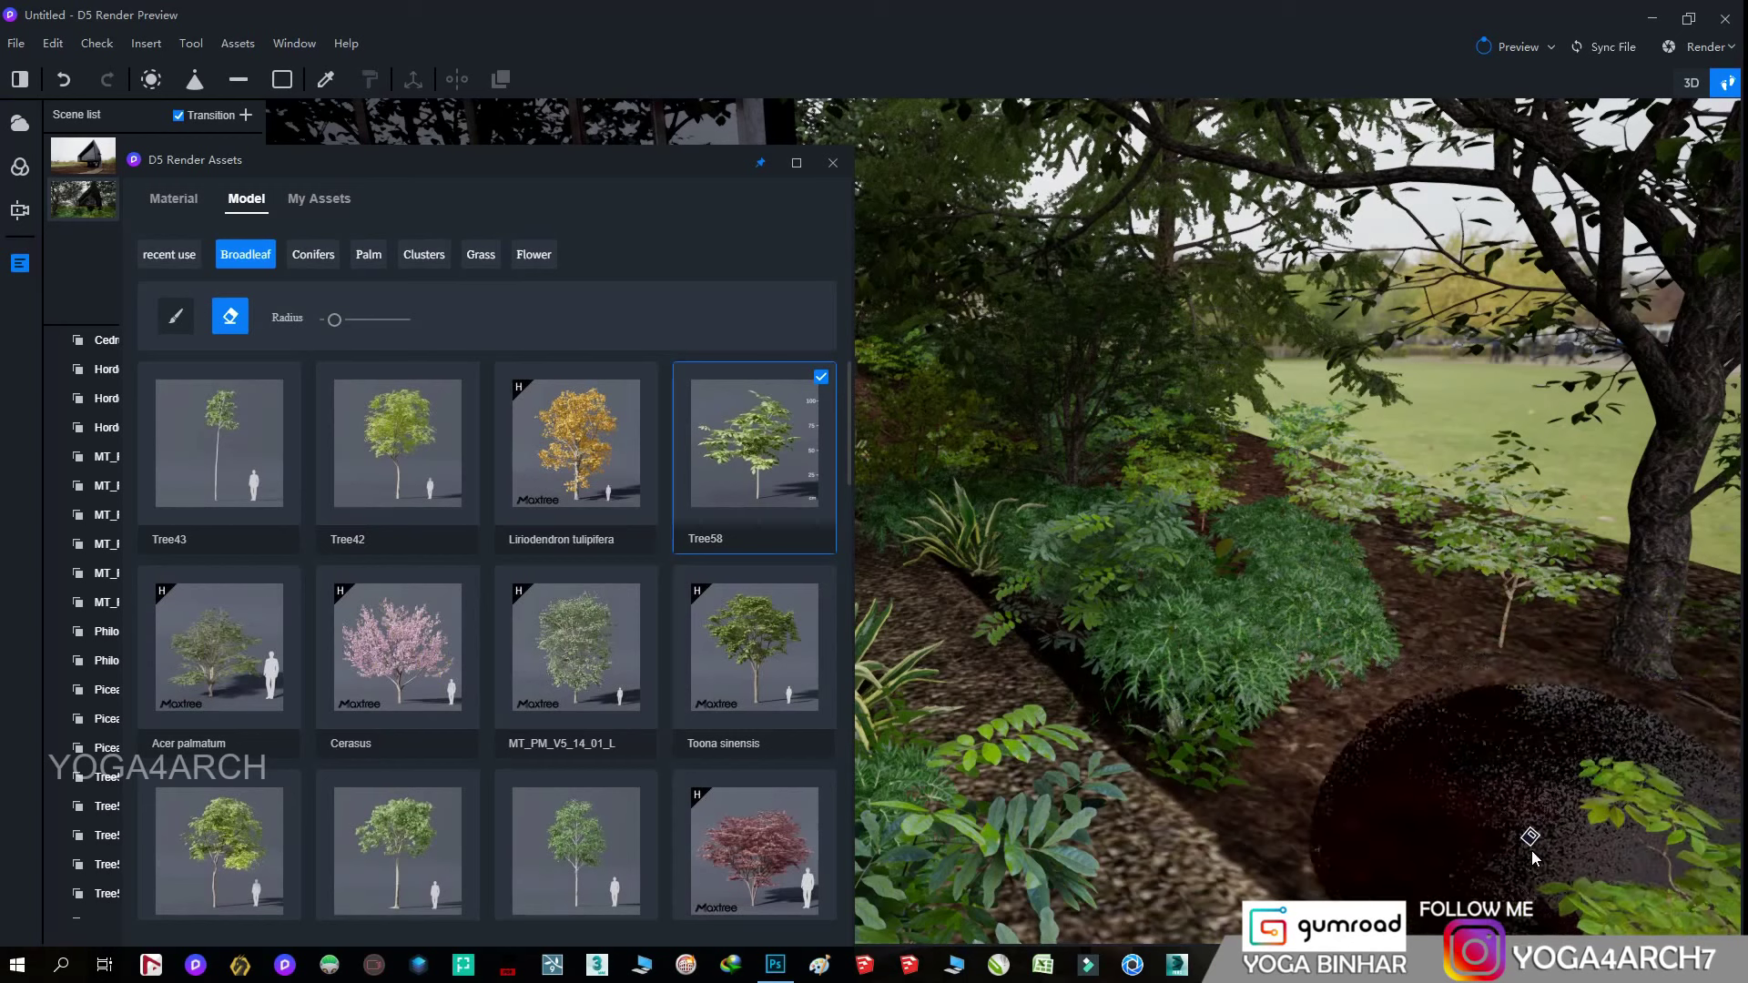
{"action": "left_click", "coordinate": [1393, 747]}
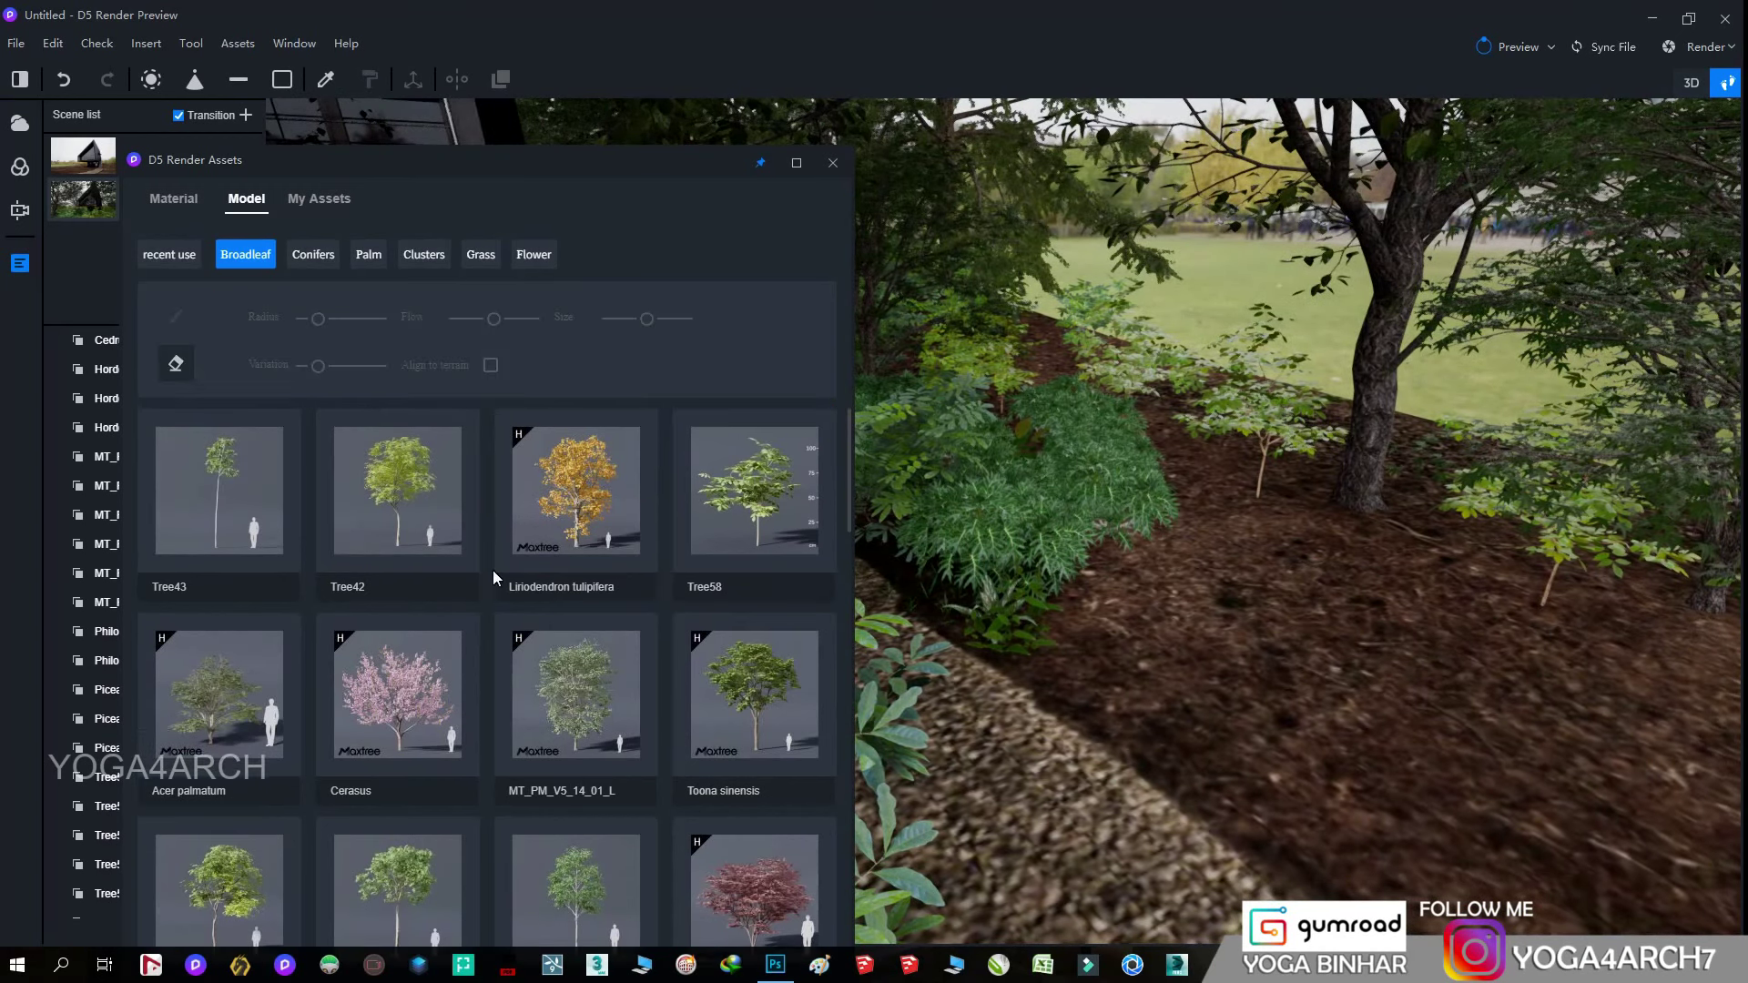
- Place an Acer palmatum tree in the bed and scale it down to 49%
{"action": "left_click", "coordinate": [218, 692]}
{"action": "left_click", "coordinate": [1245, 640]}
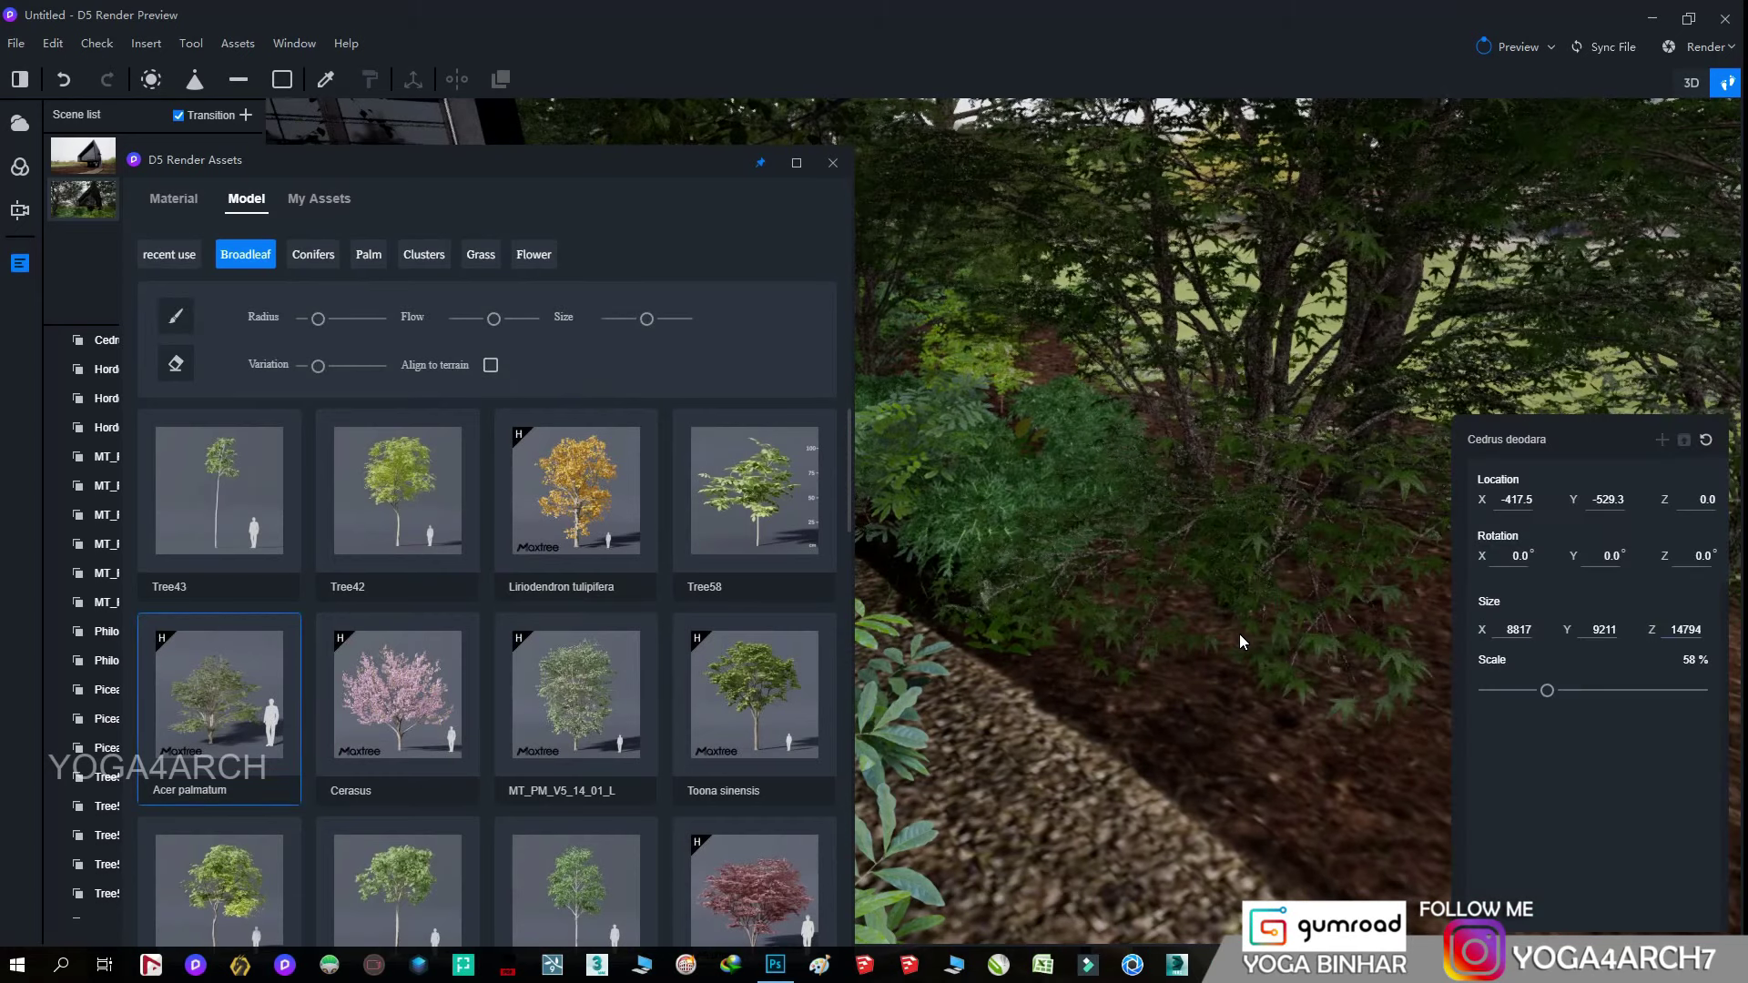
{"action": "left_click_drag", "start_coordinate": [1591, 690], "coordinate": [1537, 706]}
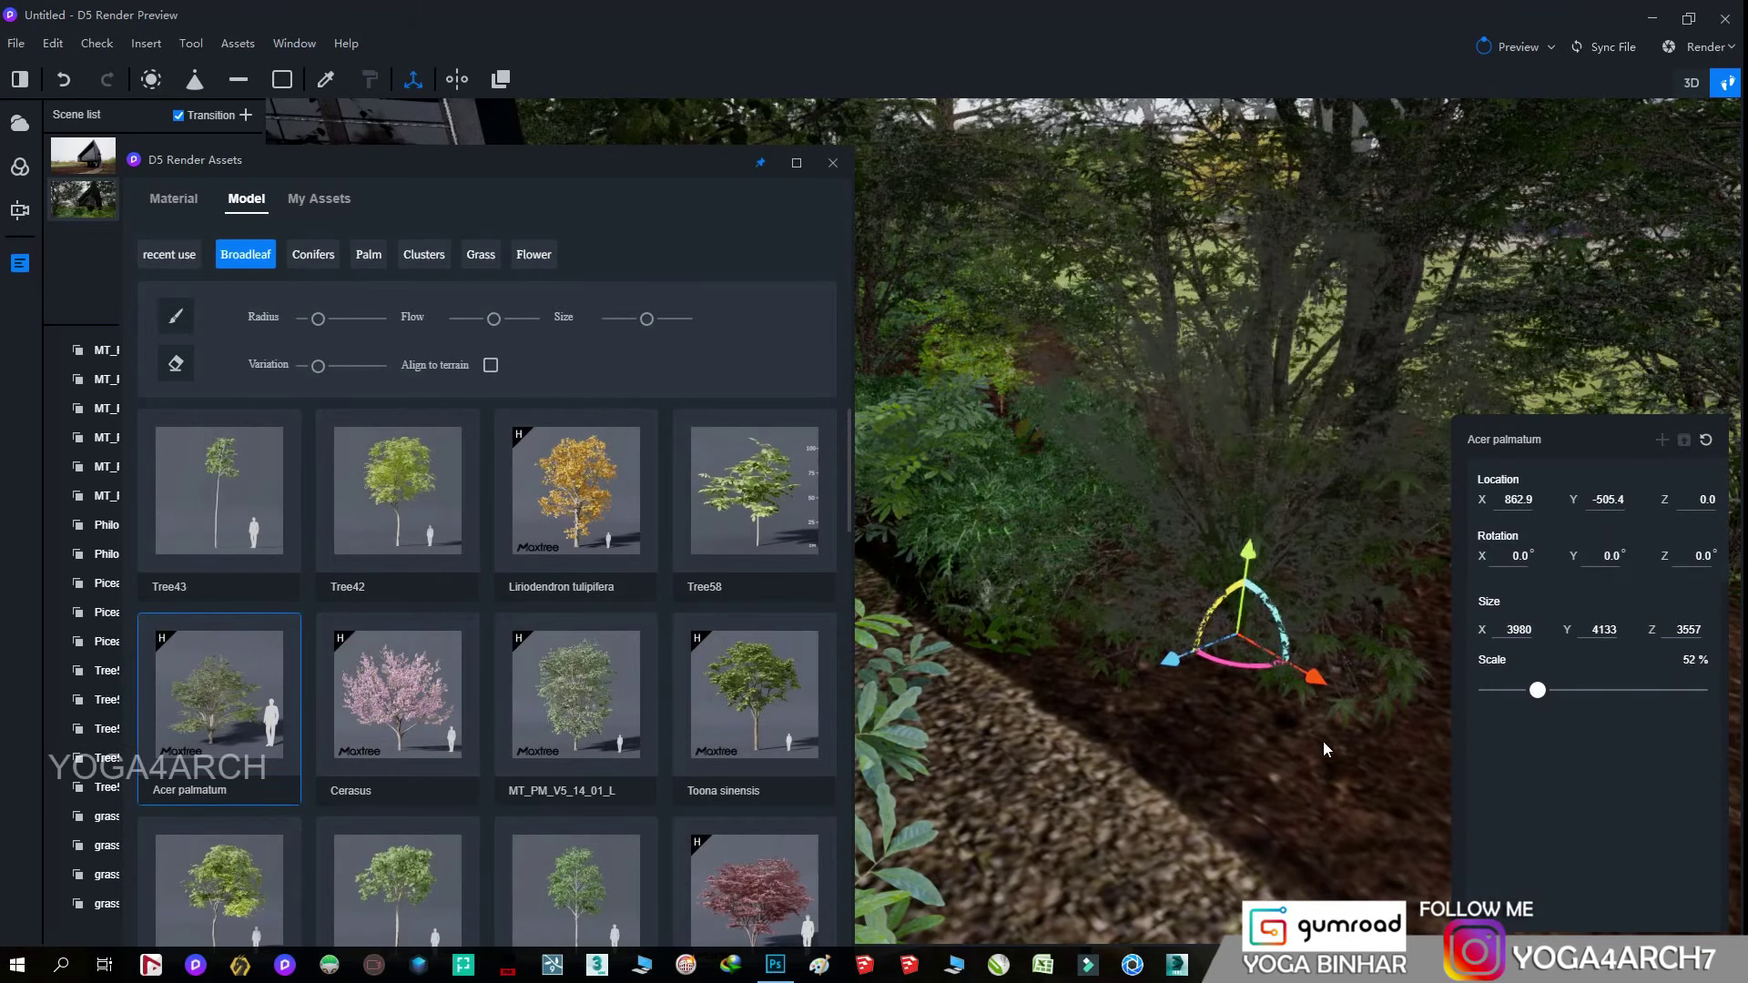
{"action": "left_click", "coordinate": [93, 215]}
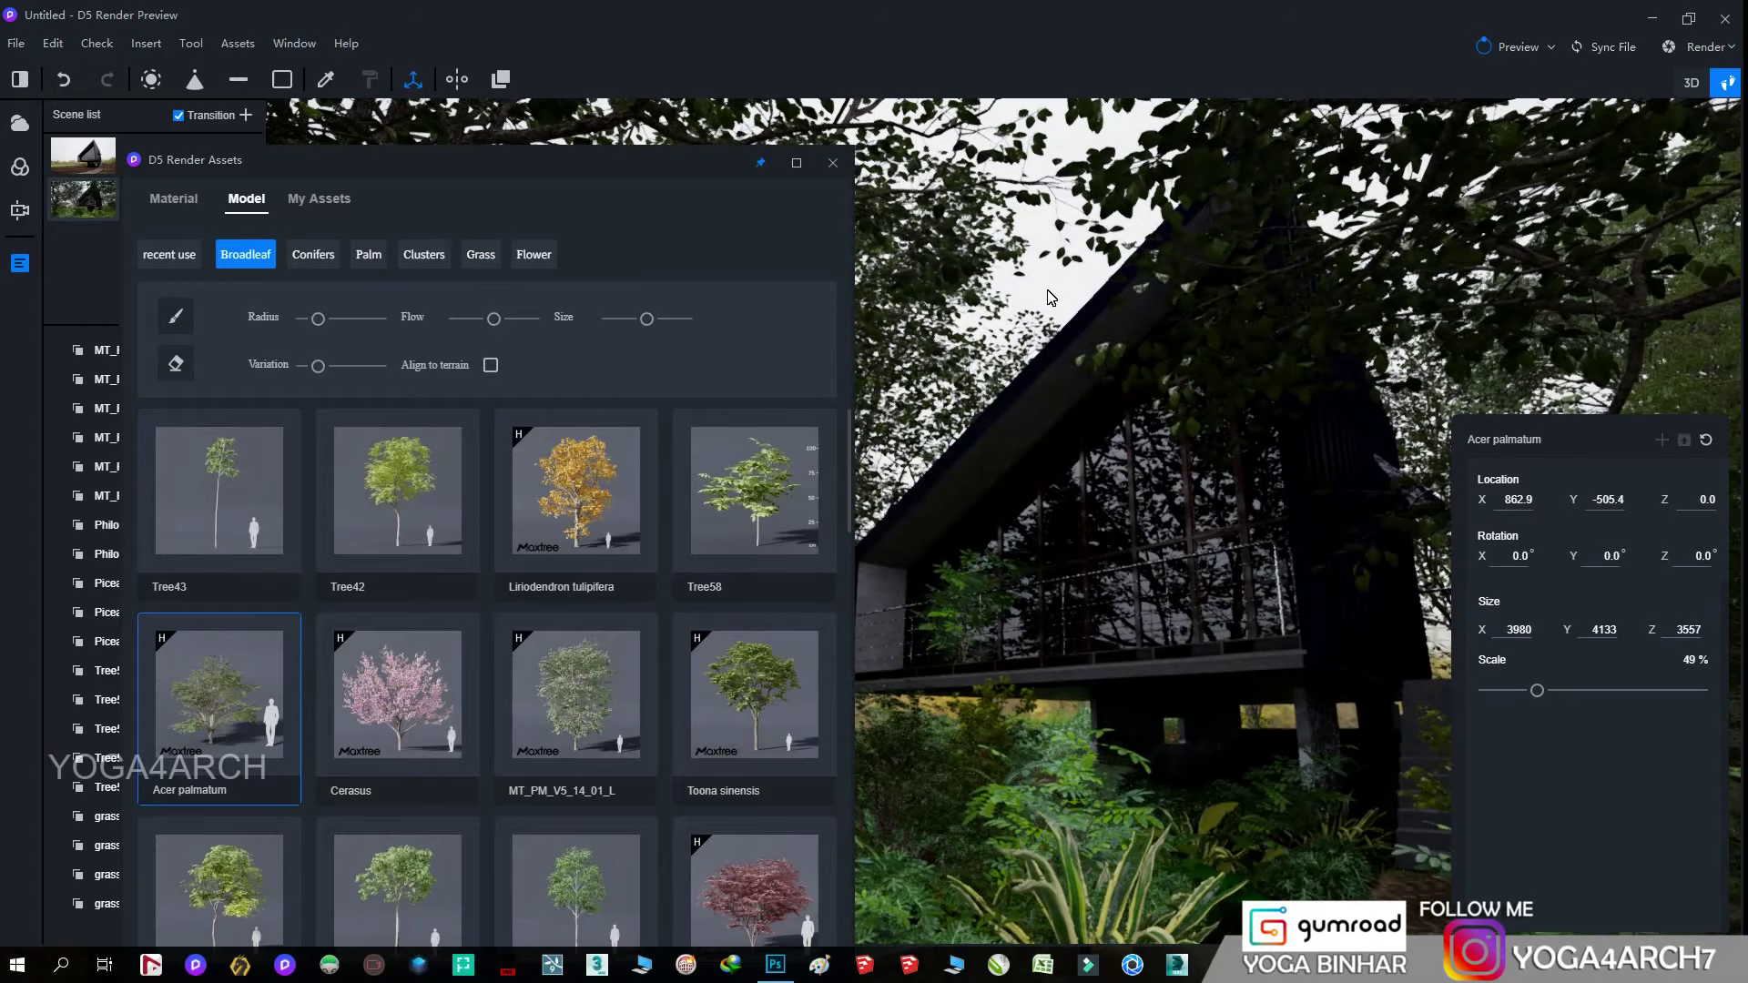
- Plant MT_PM_V5_14_01_L and Acer palmatum trees at 100% scale in the bed near the house
{"action": "left_click", "coordinate": [1051, 298]}
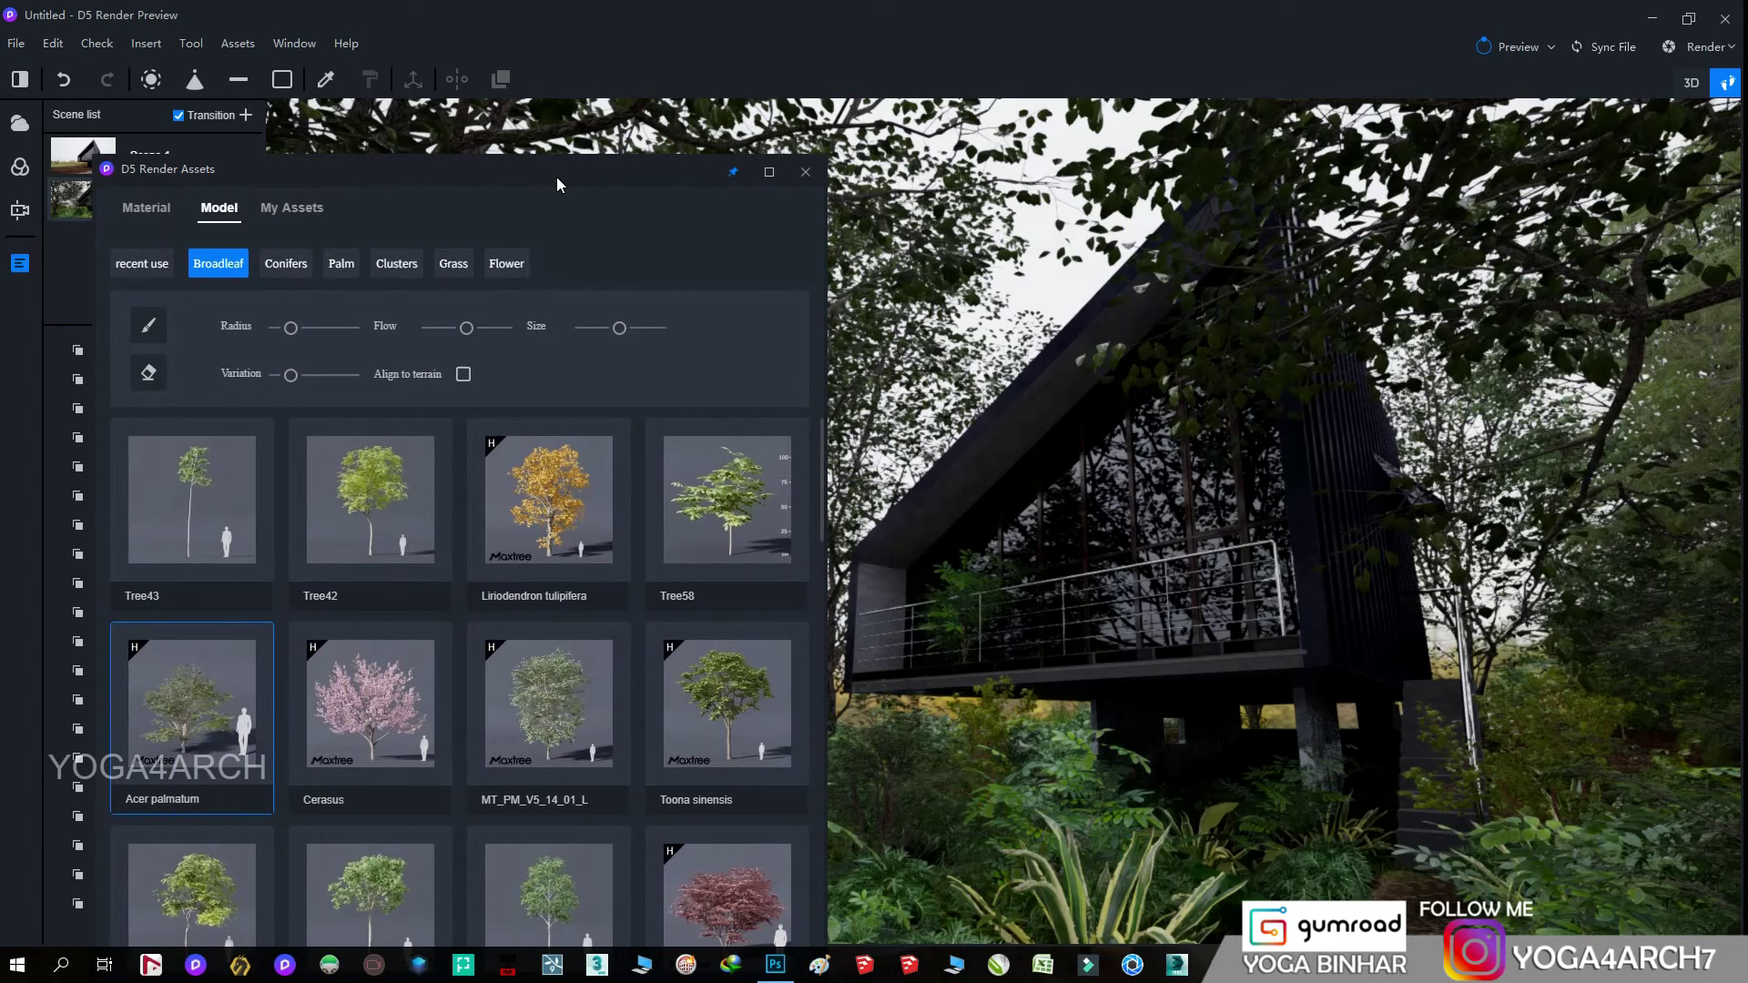
{"action": "left_click_drag", "start_coordinate": [557, 185], "coordinate": [336, 169]}
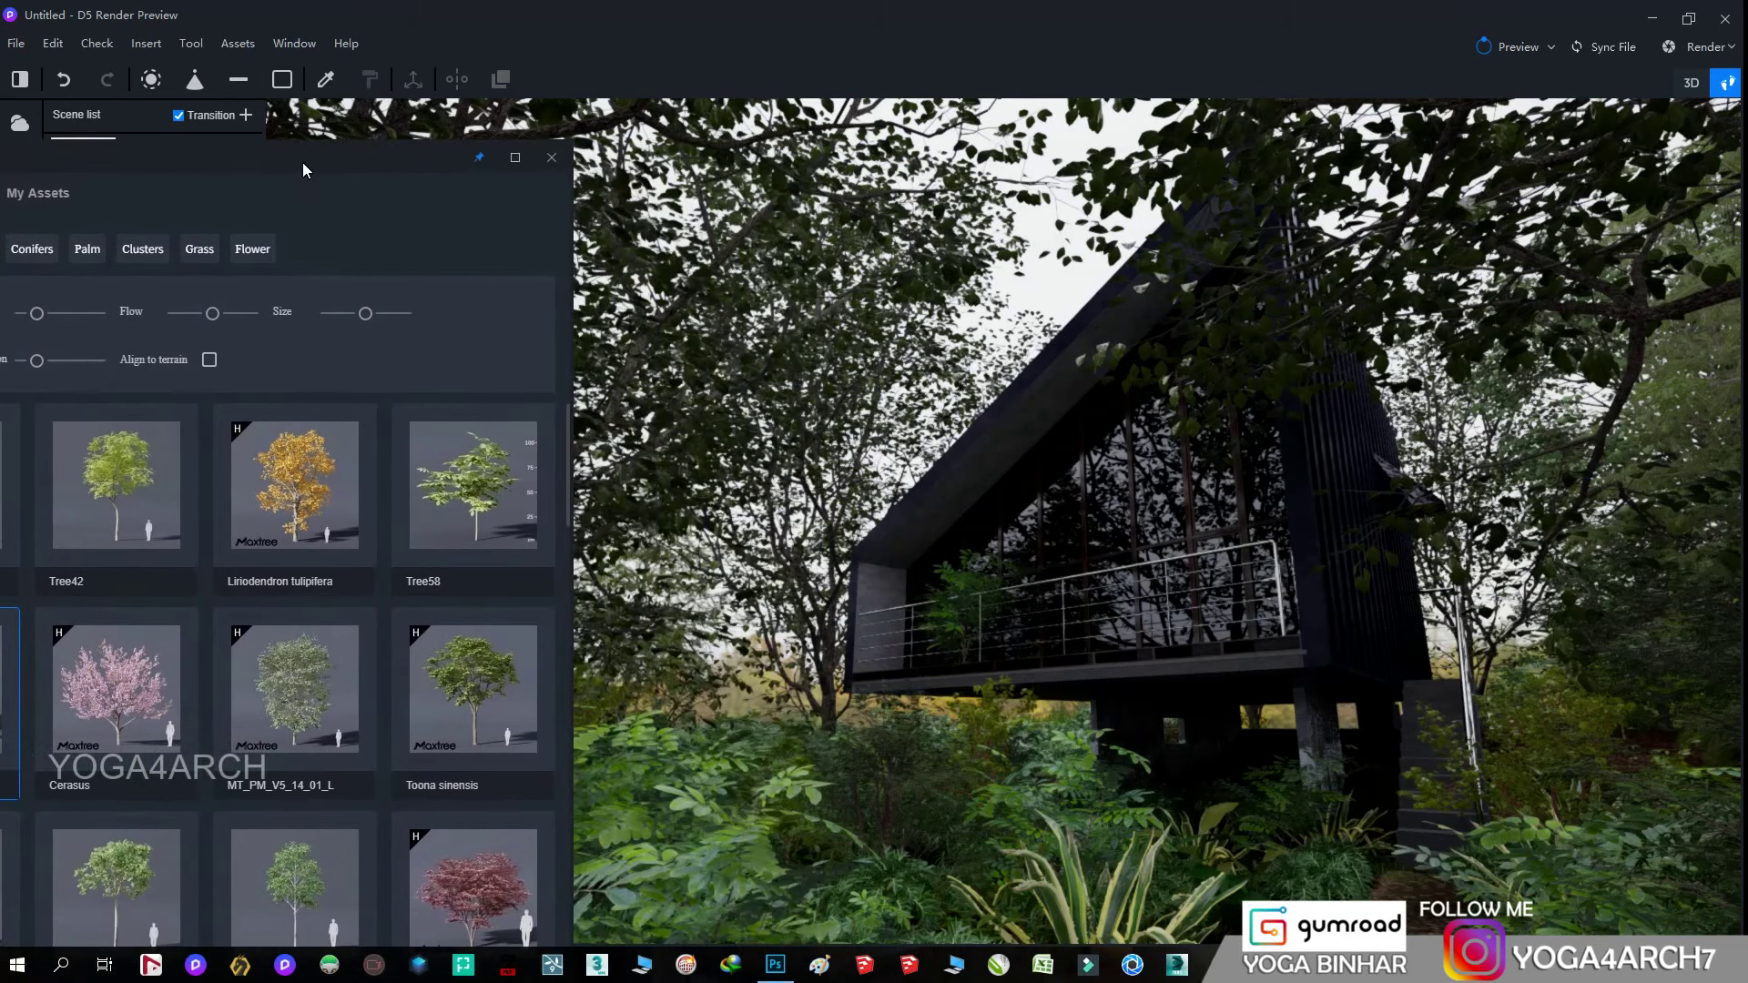
{"action": "left_click", "coordinate": [335, 700]}
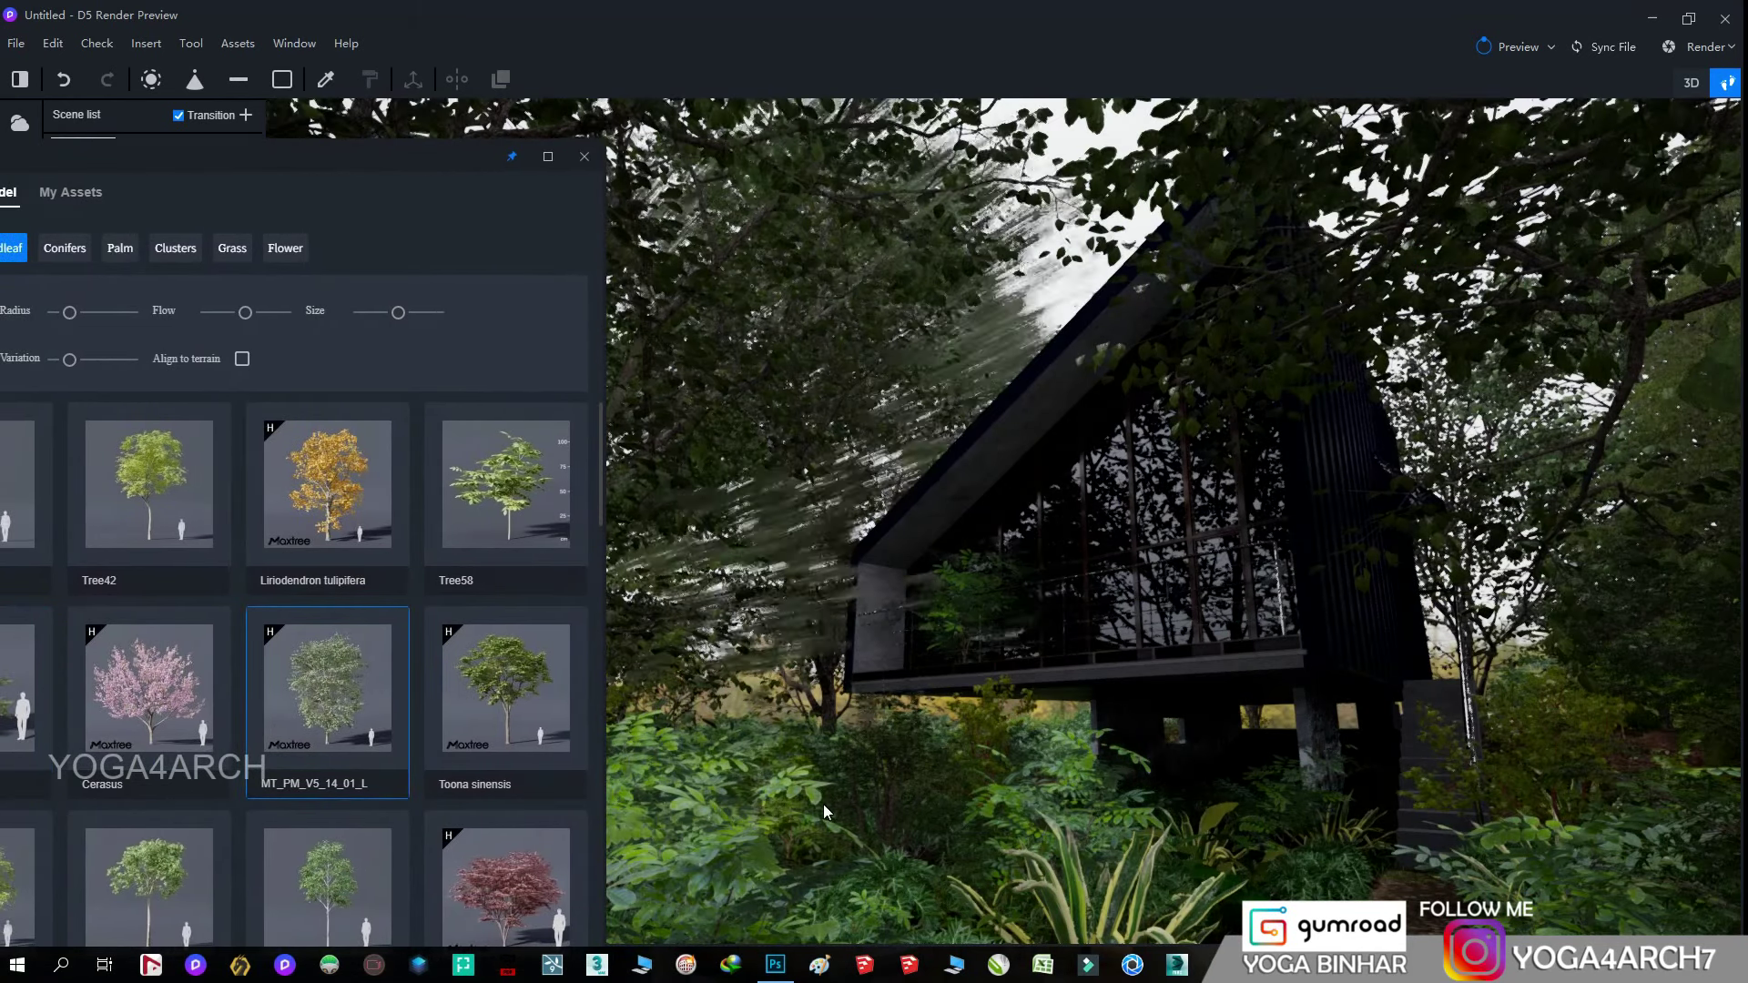
{"action": "left_click", "coordinate": [754, 763]}
{"action": "key", "text": "Escape"}
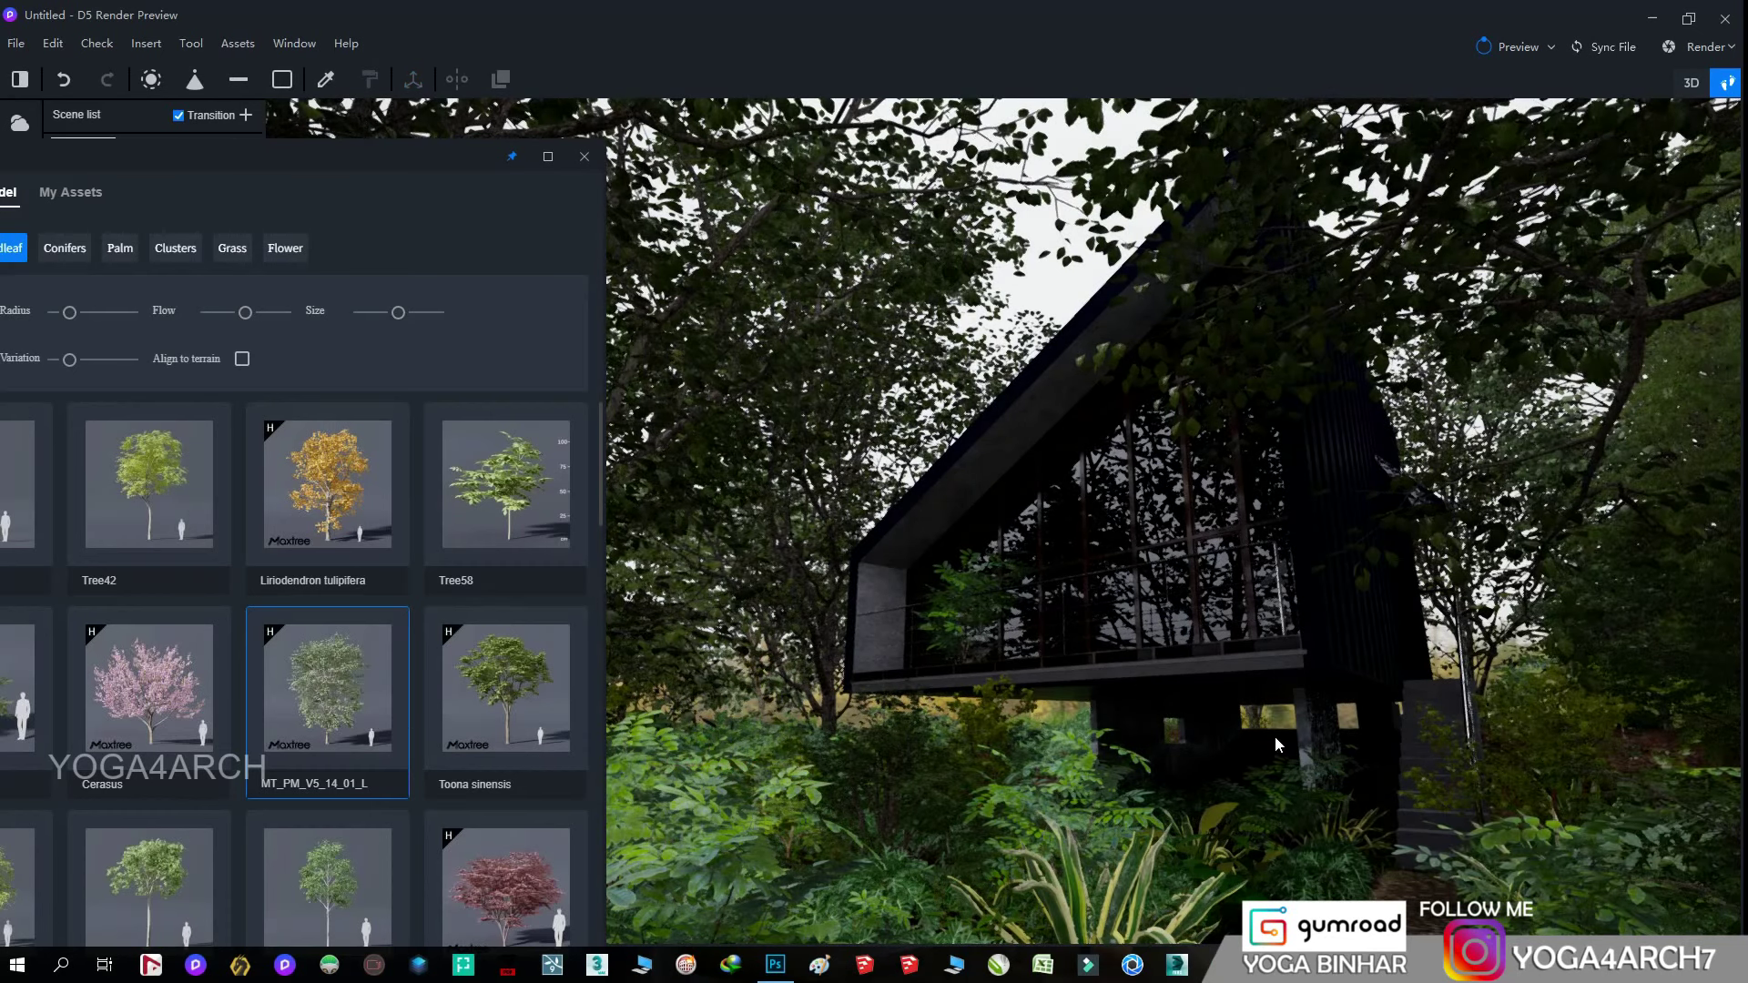
{"action": "left_click", "coordinate": [1284, 763]}
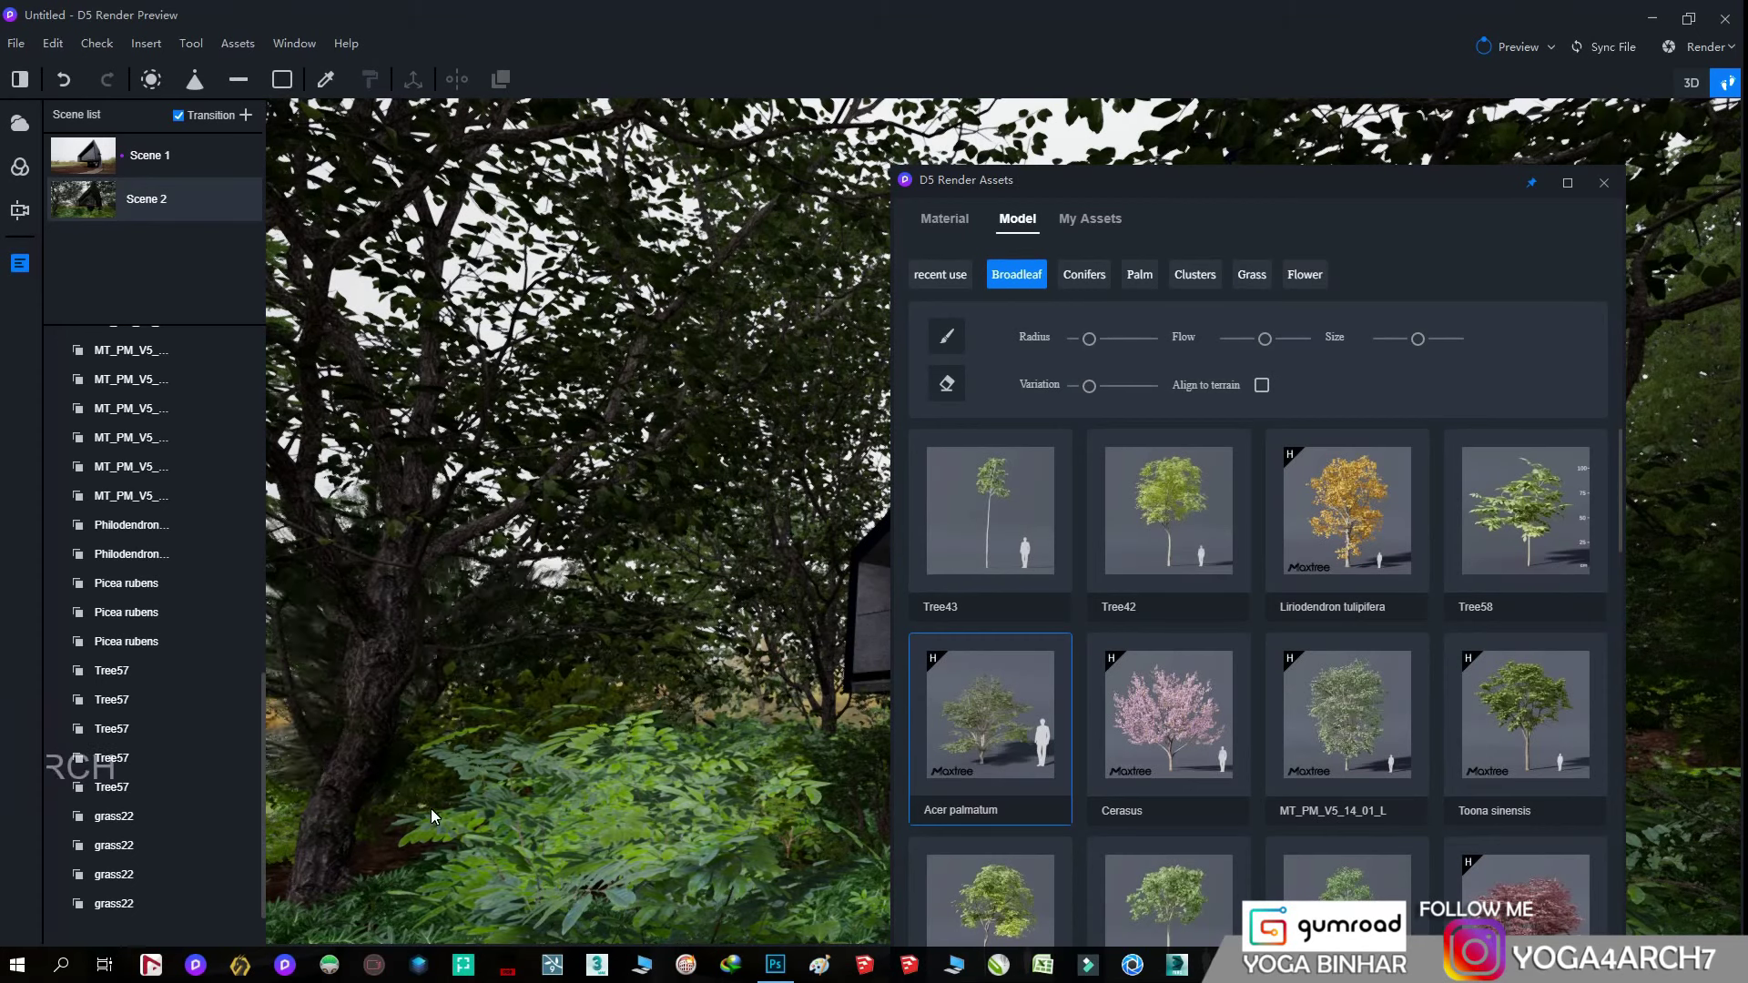
{"action": "left_click", "coordinate": [276, 811]}
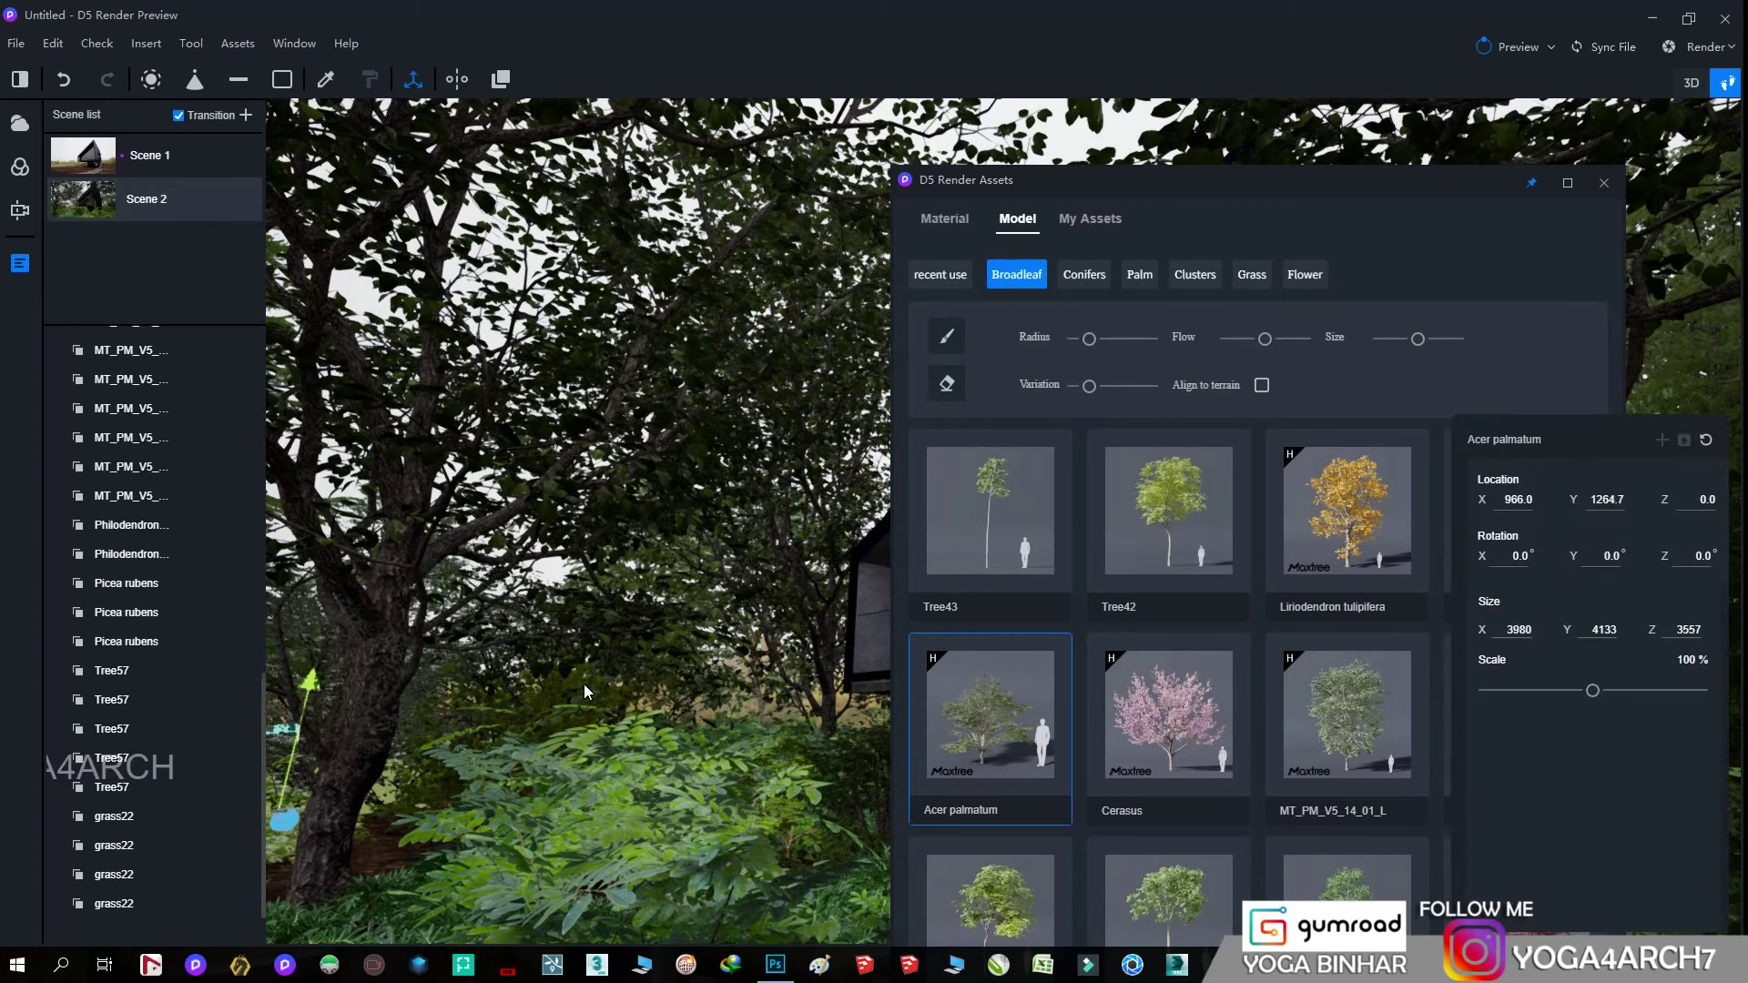
{"action": "key", "text": "Escape"}
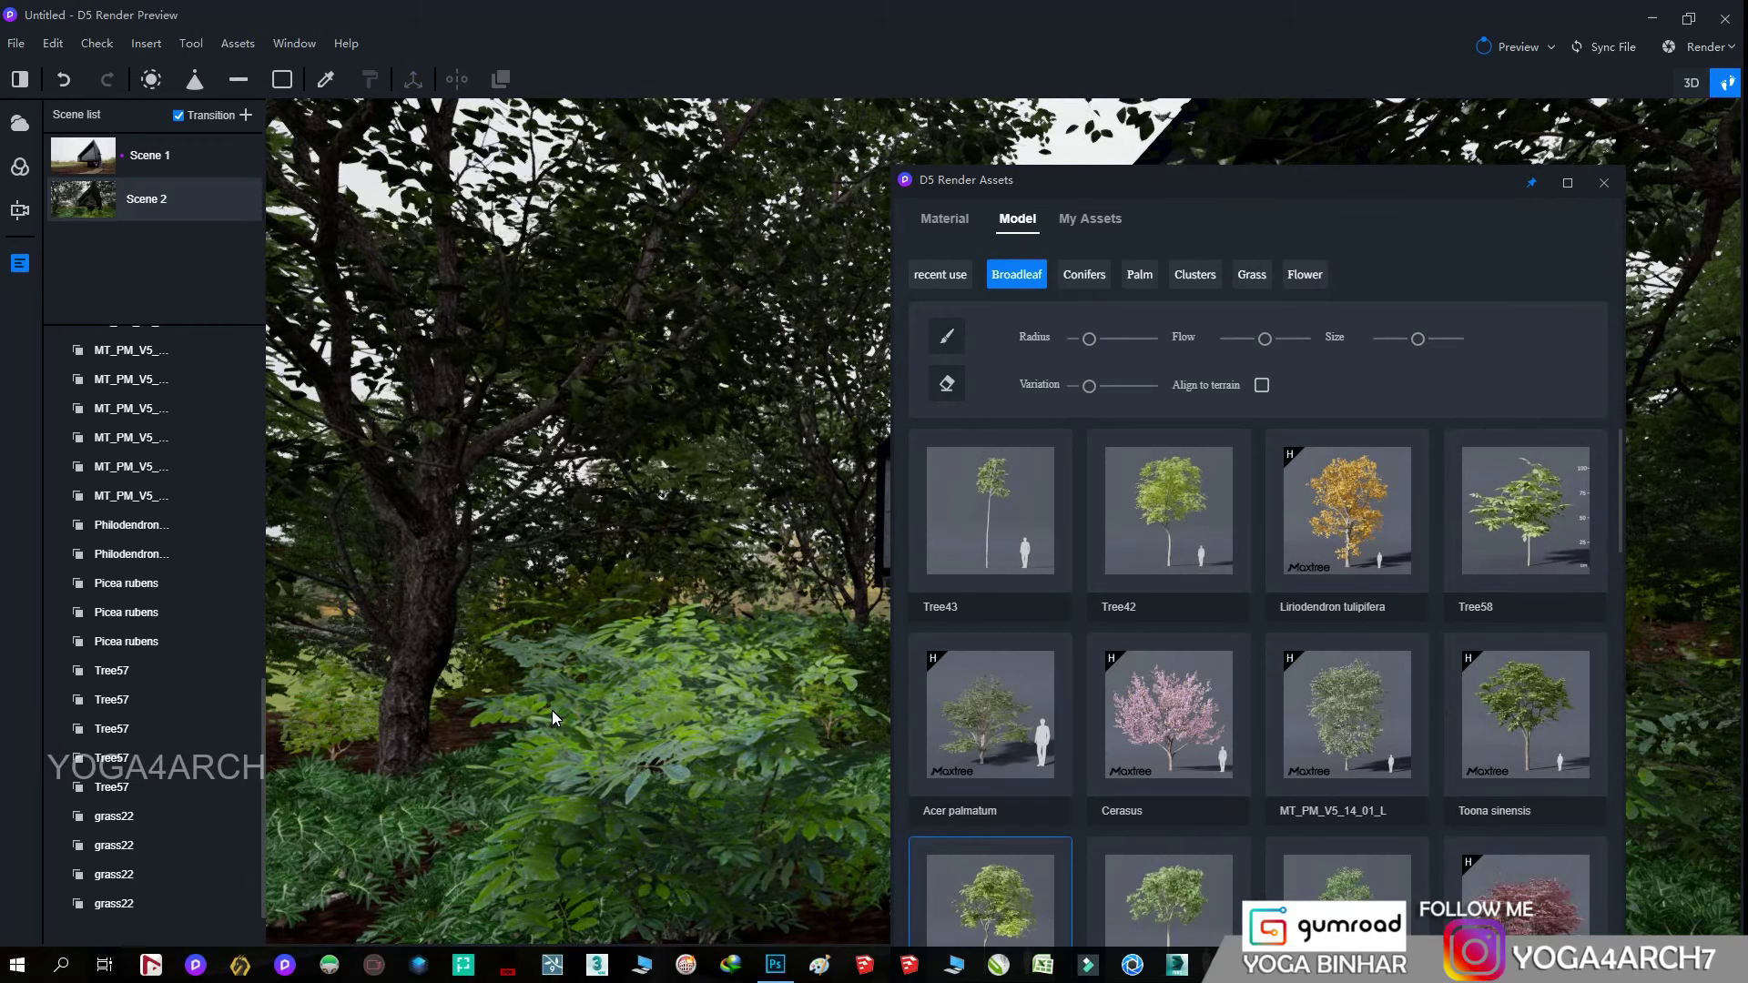
- Plant an MT_PM_V5_14_01_L tree on the mound
{"action": "left_click", "coordinate": [592, 715]}
{"action": "right_click_drag", "start_coordinate": [598, 716], "coordinate": [612, 599]}
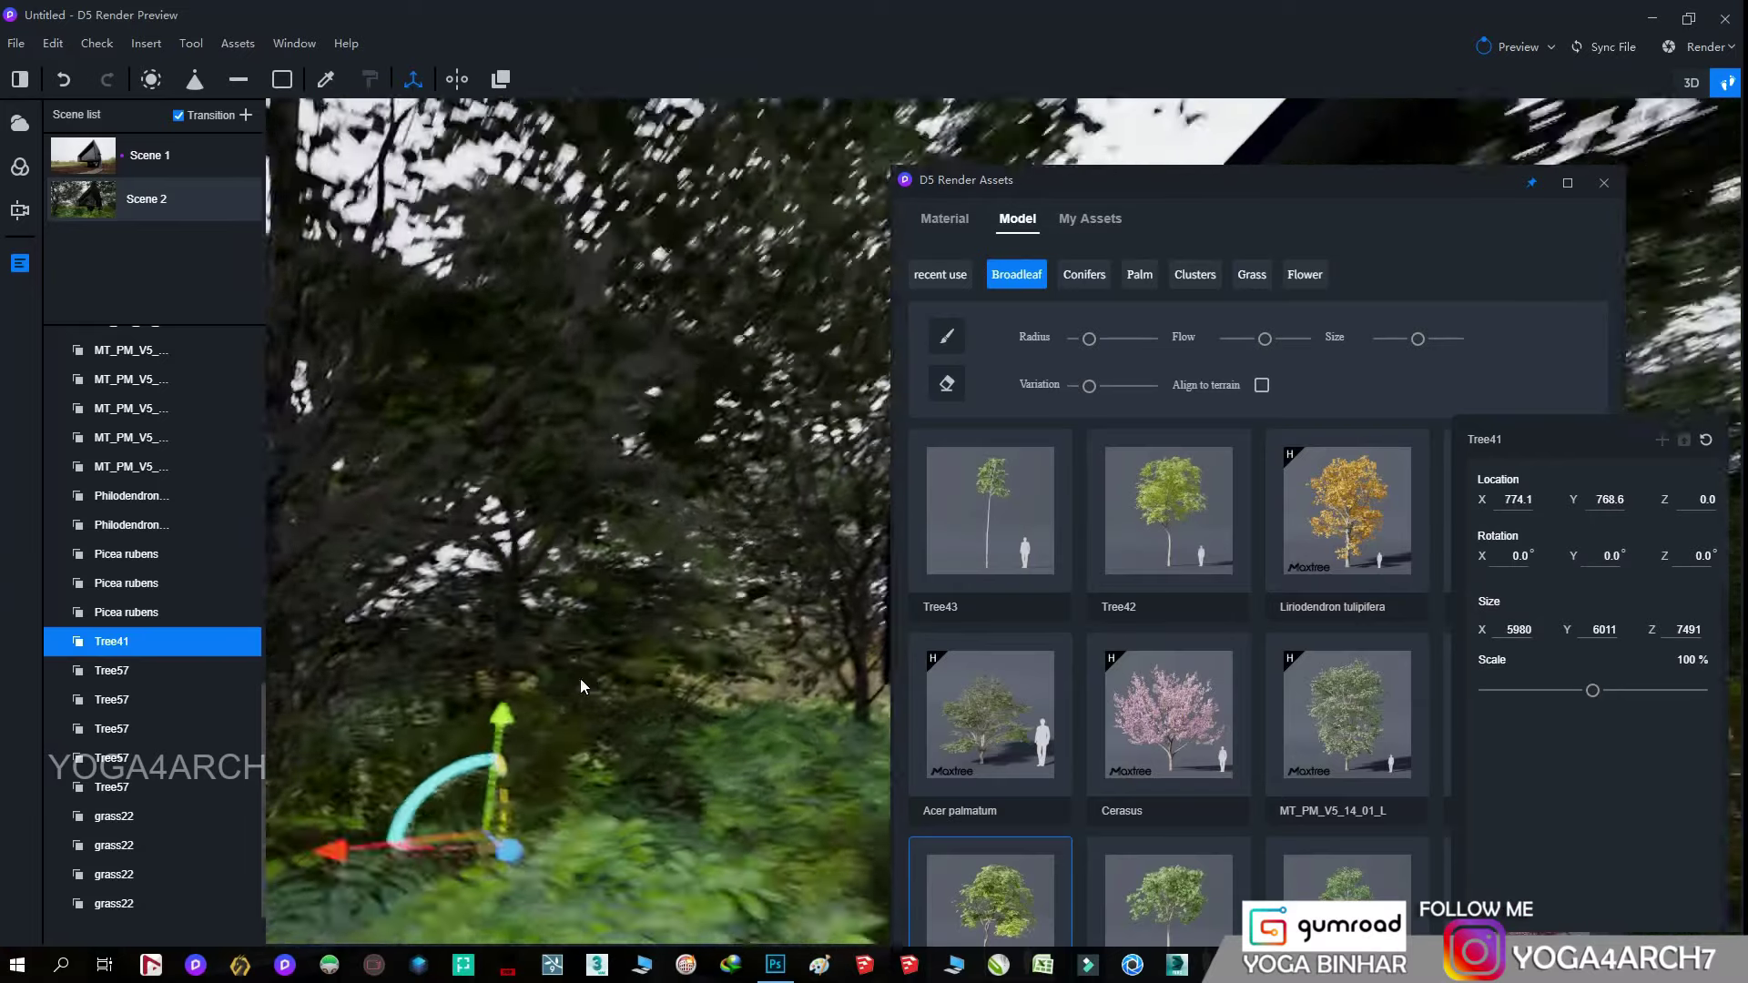
{"action": "left_click_drag", "start_coordinate": [1231, 204], "coordinate": [627, 161]}
{"action": "mouse_move", "coordinate": [756, 410]}
{"action": "right_mouse_down"}
{"action": "mouse_move", "coordinate": [839, 692]}
{"action": "mouse_move", "coordinate": [920, 692]}
{"action": "mouse_move", "coordinate": [947, 763]}
{"action": "mouse_move", "coordinate": [1216, 812]}
{"action": "right_mouse_up"}
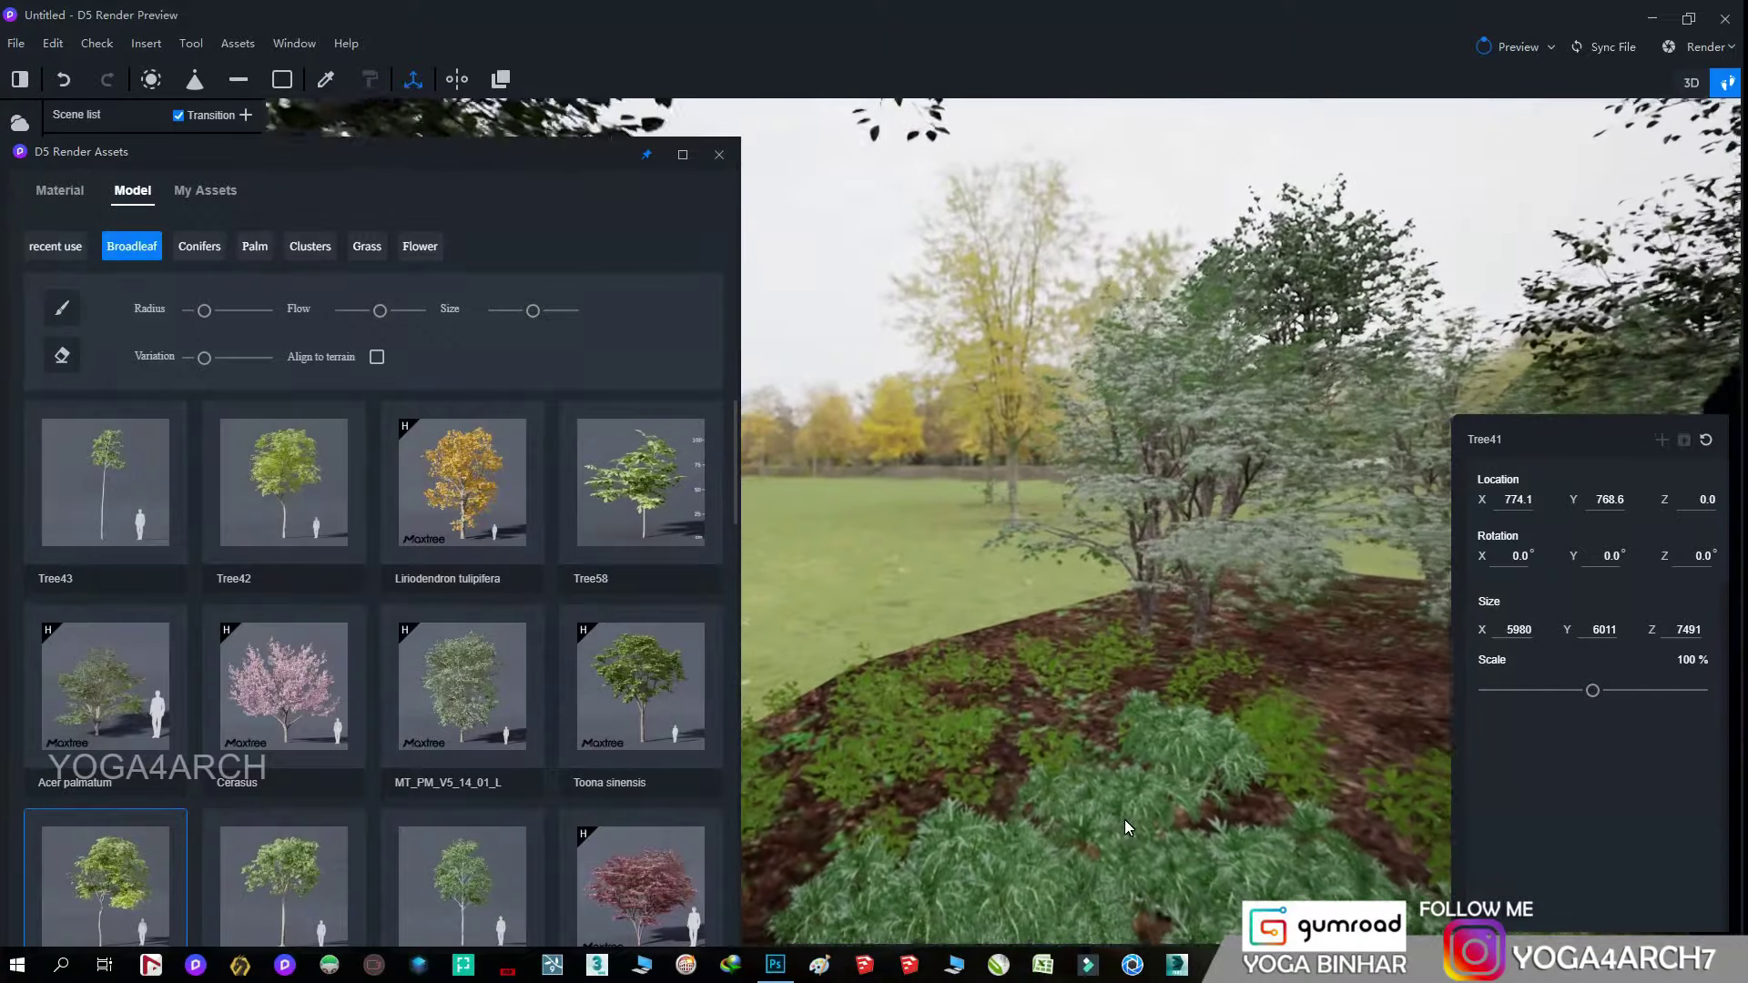
{"action": "left_click", "coordinate": [462, 707]}
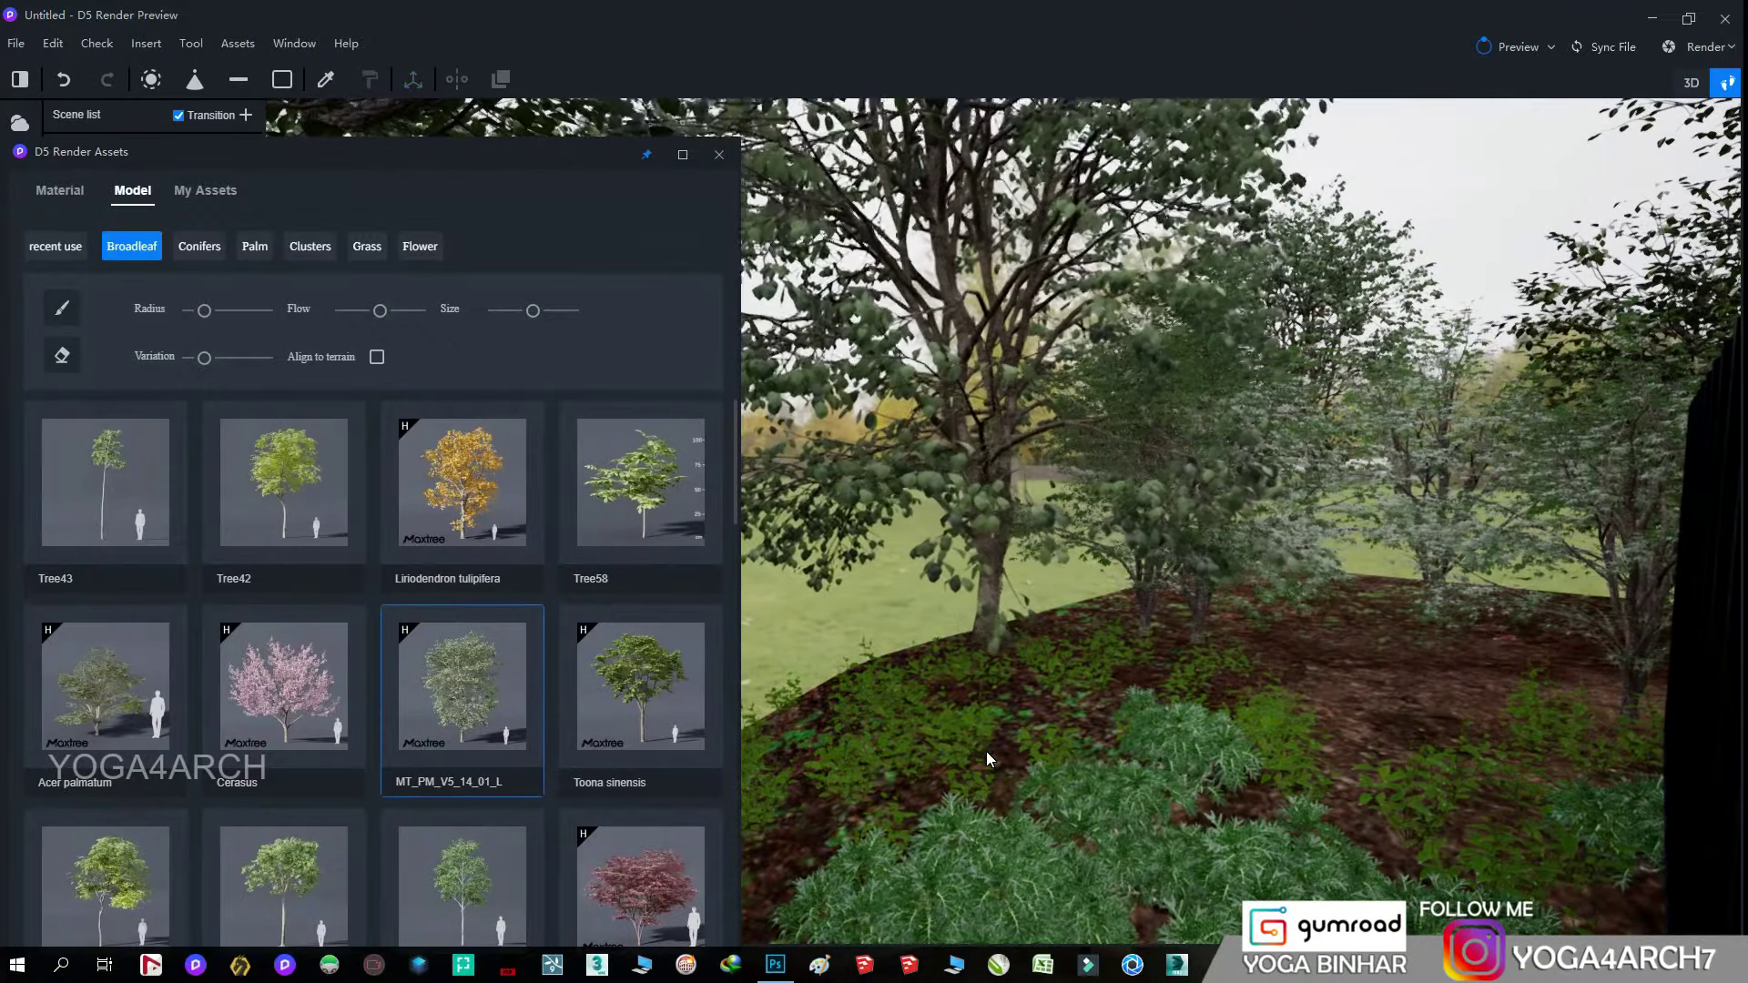
{"action": "left_click", "coordinate": [952, 742]}
- Plant Acer palmatum and MT_PM_V5_05_02 trees on the mound
{"action": "left_click", "coordinate": [105, 692]}
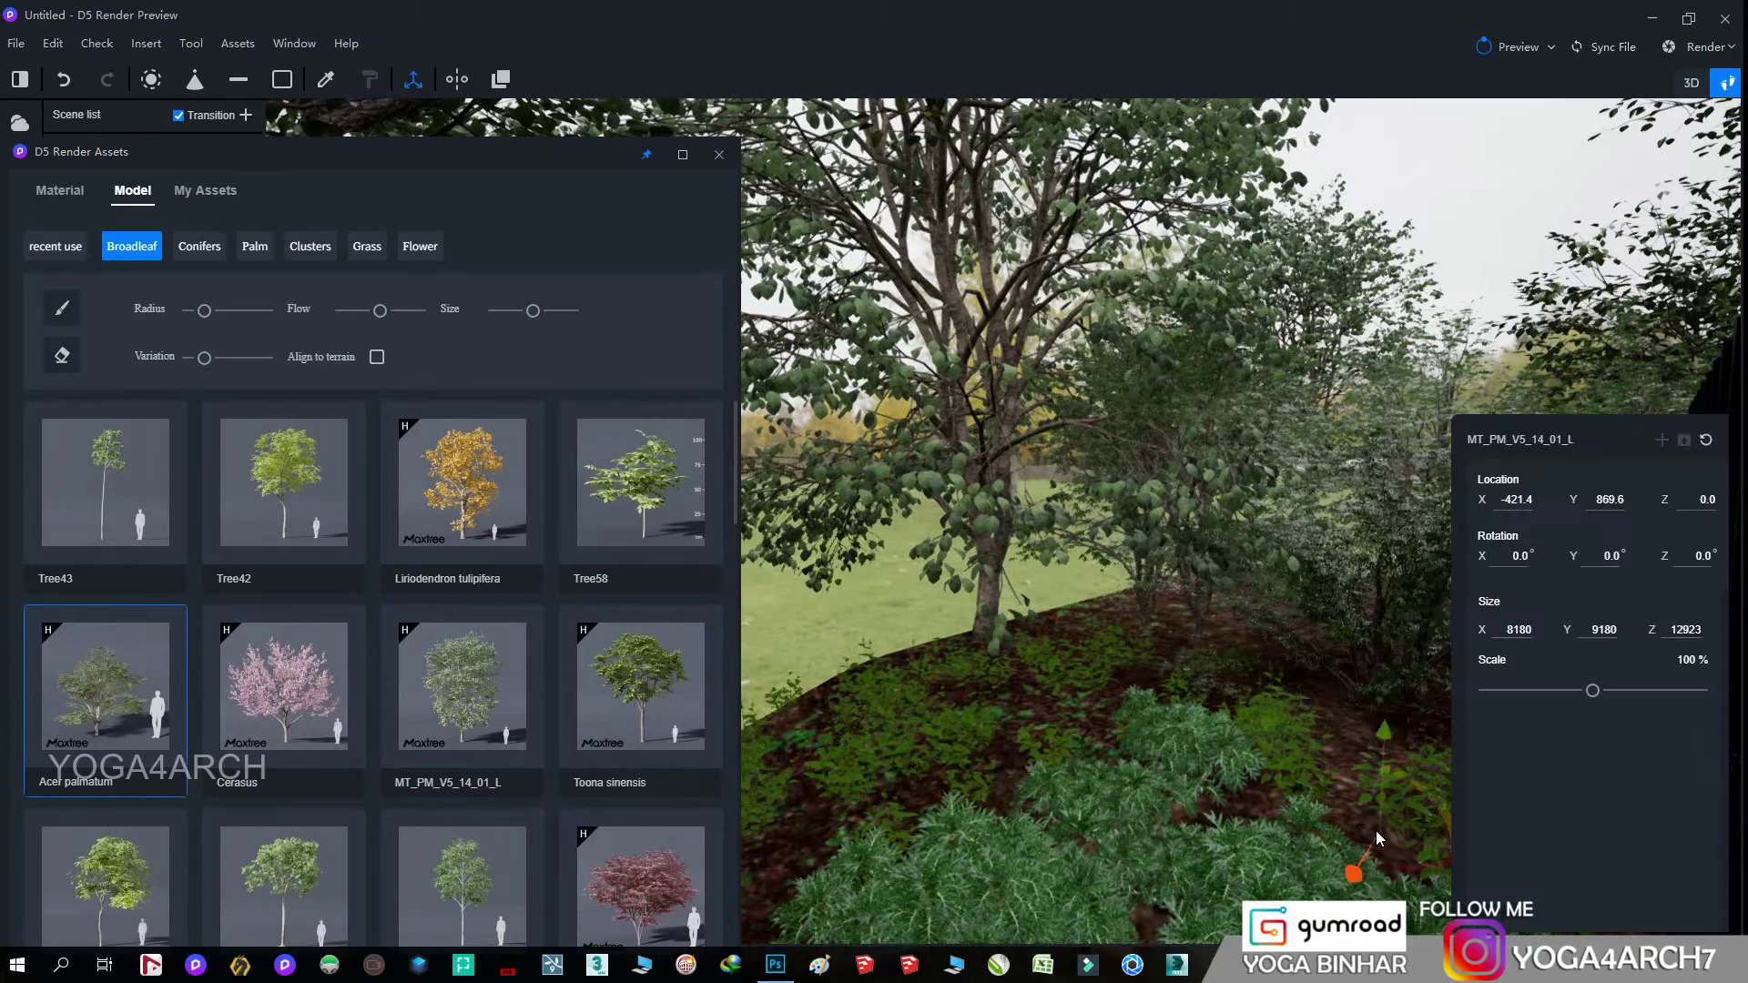
{"action": "left_click", "coordinate": [1375, 831]}
{"action": "scroll", "coordinate": [226, 661], "scroll_direction": "down", "scroll_amount": 4}
{"action": "scroll", "coordinate": [255, 657], "scroll_direction": "down", "scroll_amount": 1}
{"action": "left_click", "coordinate": [266, 656]}
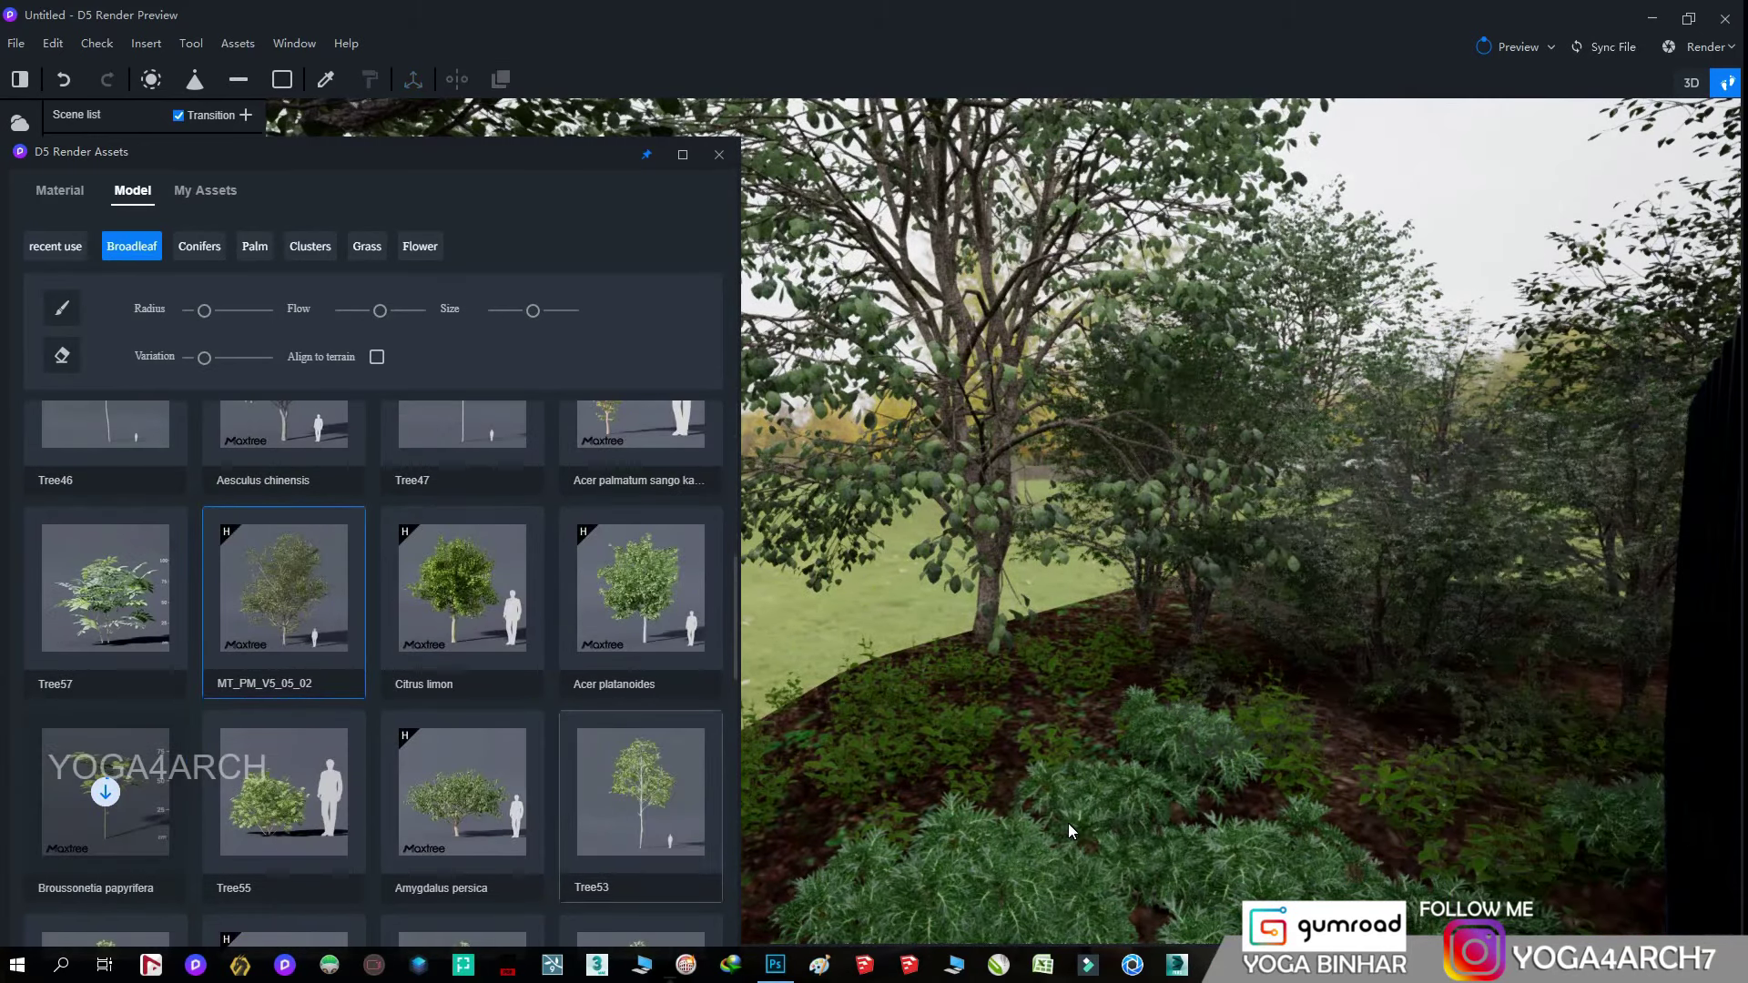
{"action": "left_click", "coordinate": [1217, 762]}
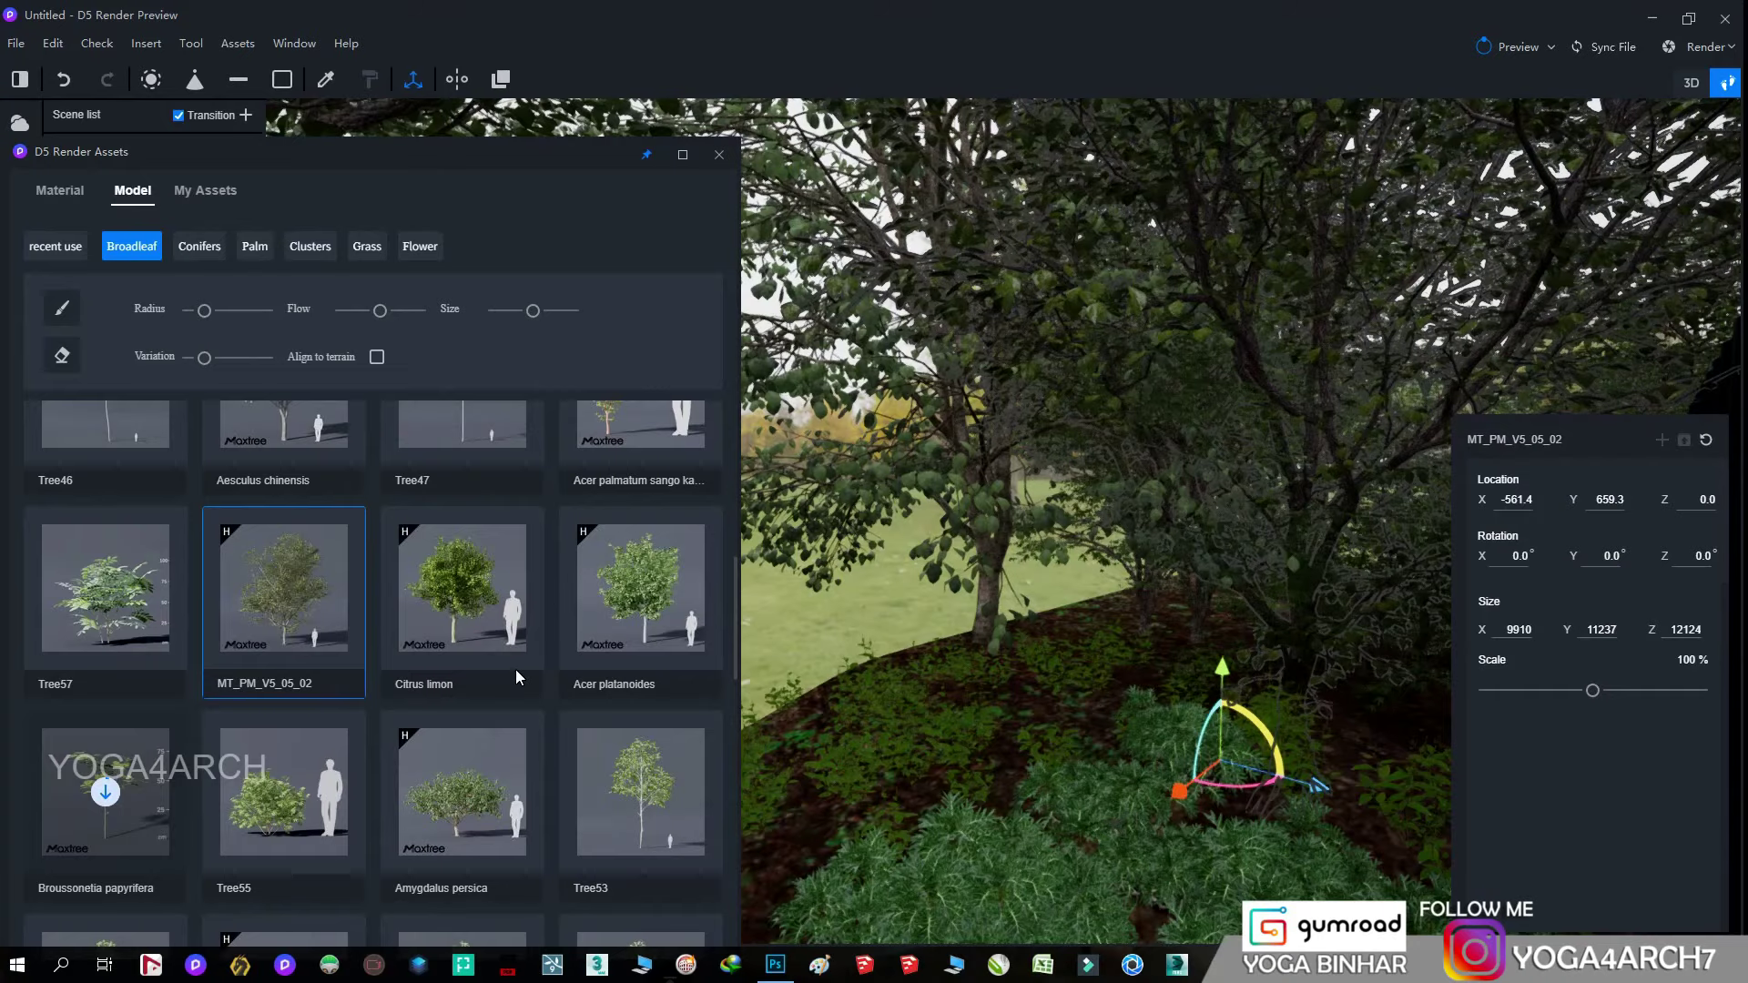
- Close the asset library, return to the Scene 2 view and deselect
{"action": "left_click", "coordinate": [720, 154]}
{"action": "left_click", "coordinate": [89, 200]}
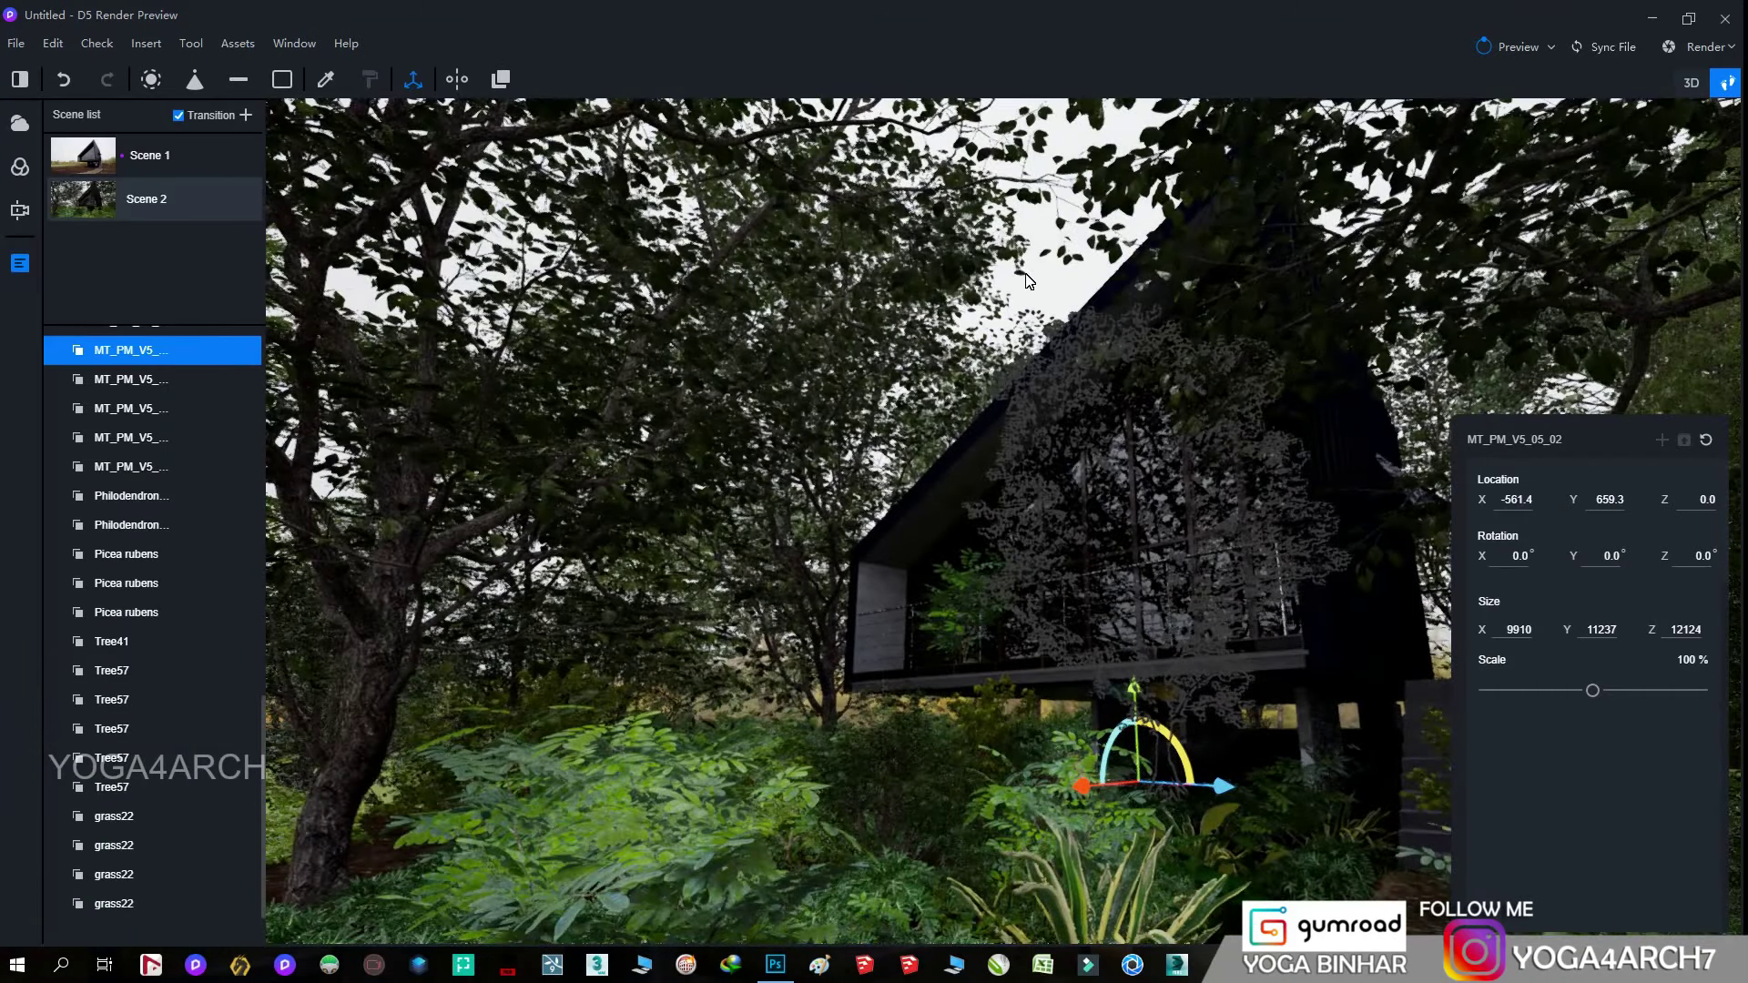
{"action": "key", "text": "Escape"}
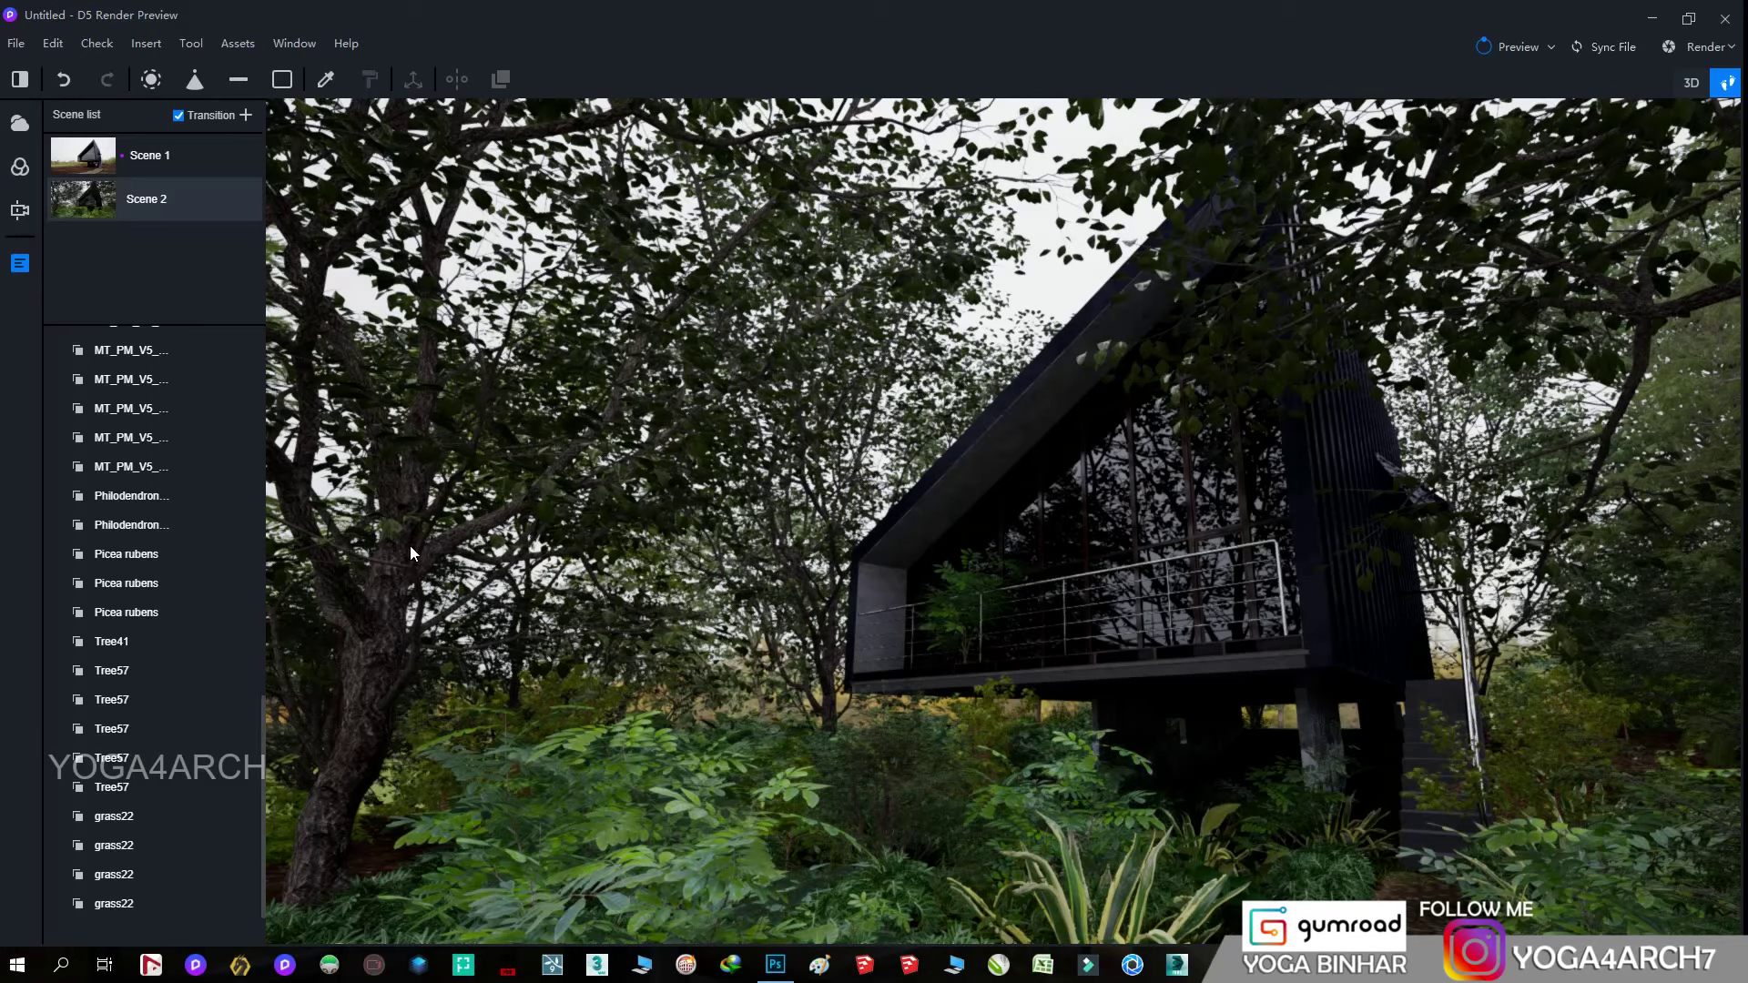
- Zoom in and tilt the view down to the plant by the balcony railing
{"action": "left_click", "coordinate": [953, 581]}
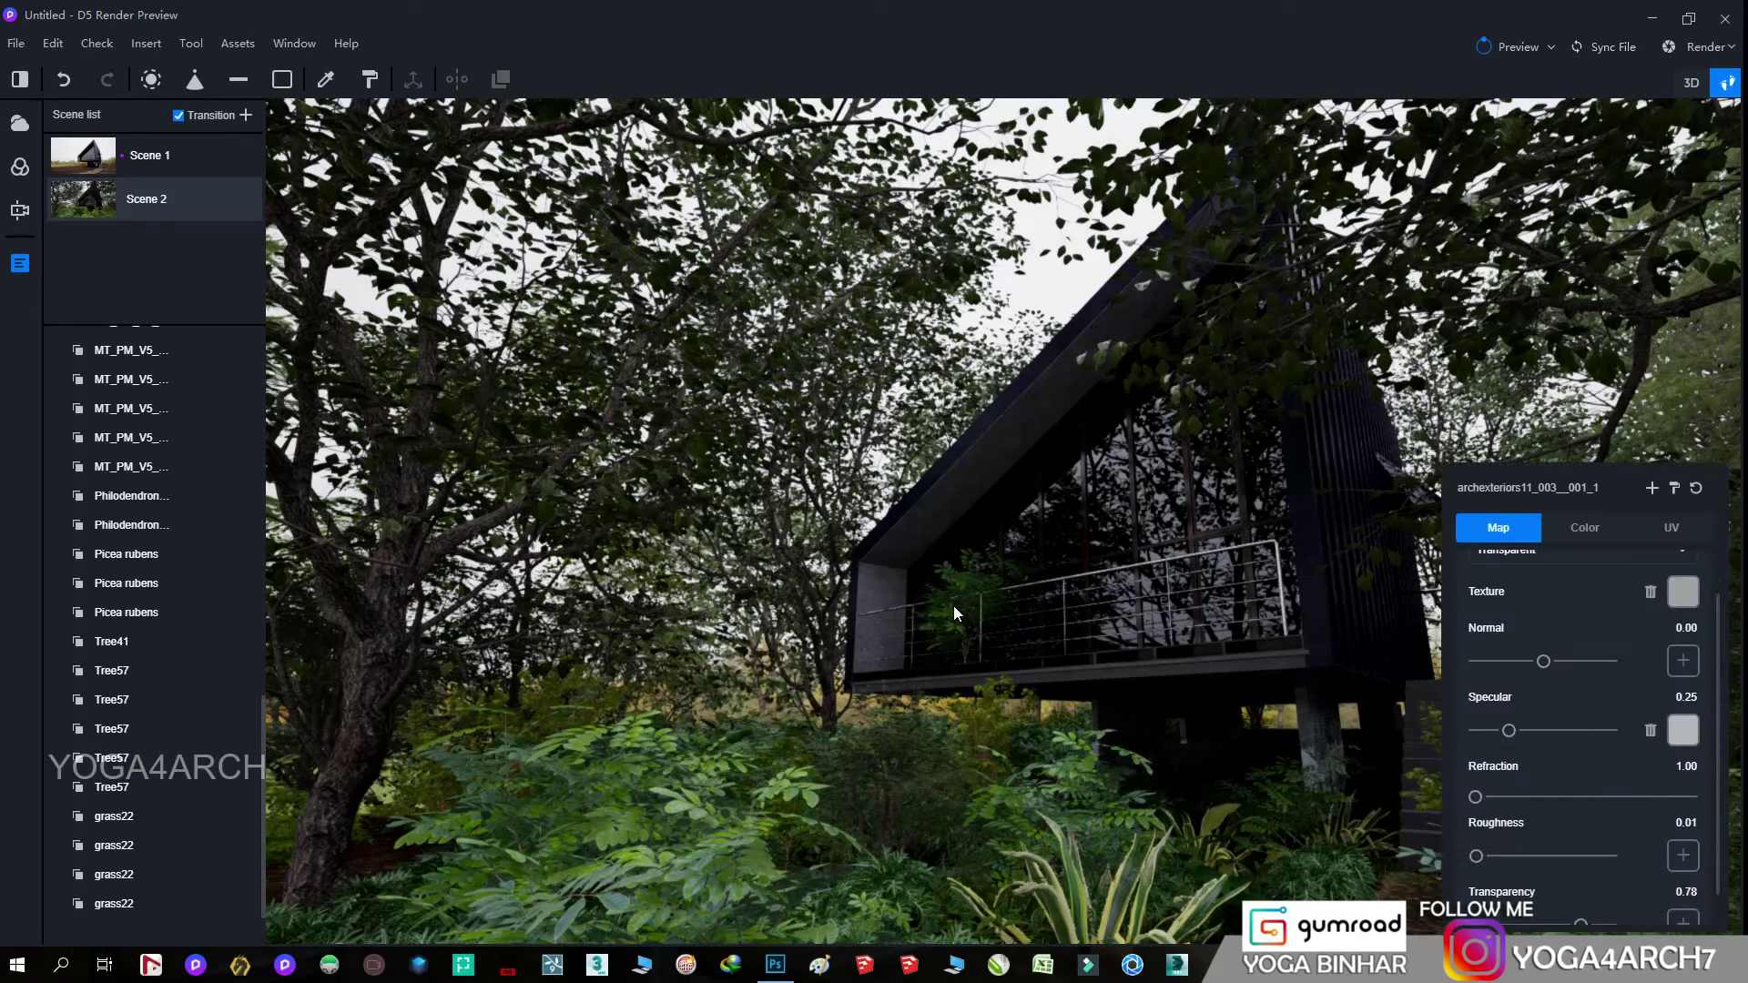
{"action": "scroll", "coordinate": [954, 604], "scroll_direction": "up", "scroll_amount": 2}
{"action": "scroll", "coordinate": [959, 597], "scroll_direction": "up", "scroll_amount": 2}
{"action": "scroll", "coordinate": [968, 594], "scroll_direction": "up", "scroll_amount": 2}
{"action": "scroll", "coordinate": [970, 594], "scroll_direction": "up", "scroll_amount": 2}
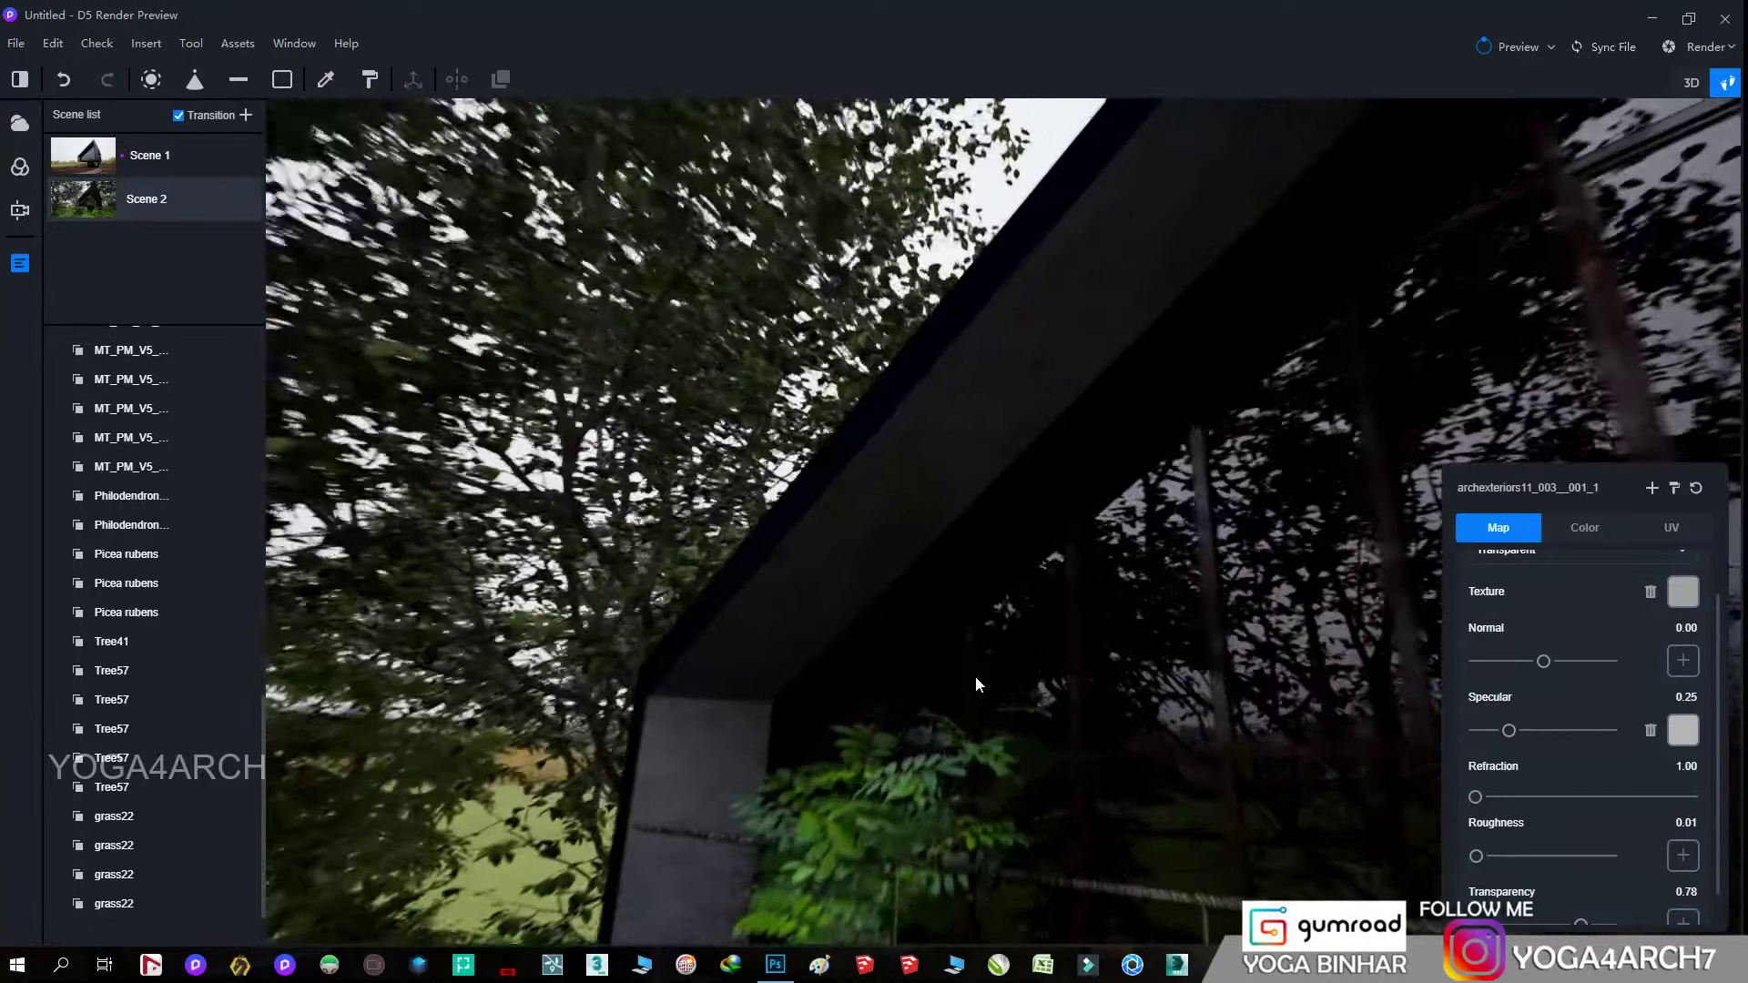
{"action": "right_click_drag", "start_coordinate": [977, 684], "coordinate": [943, 933]}
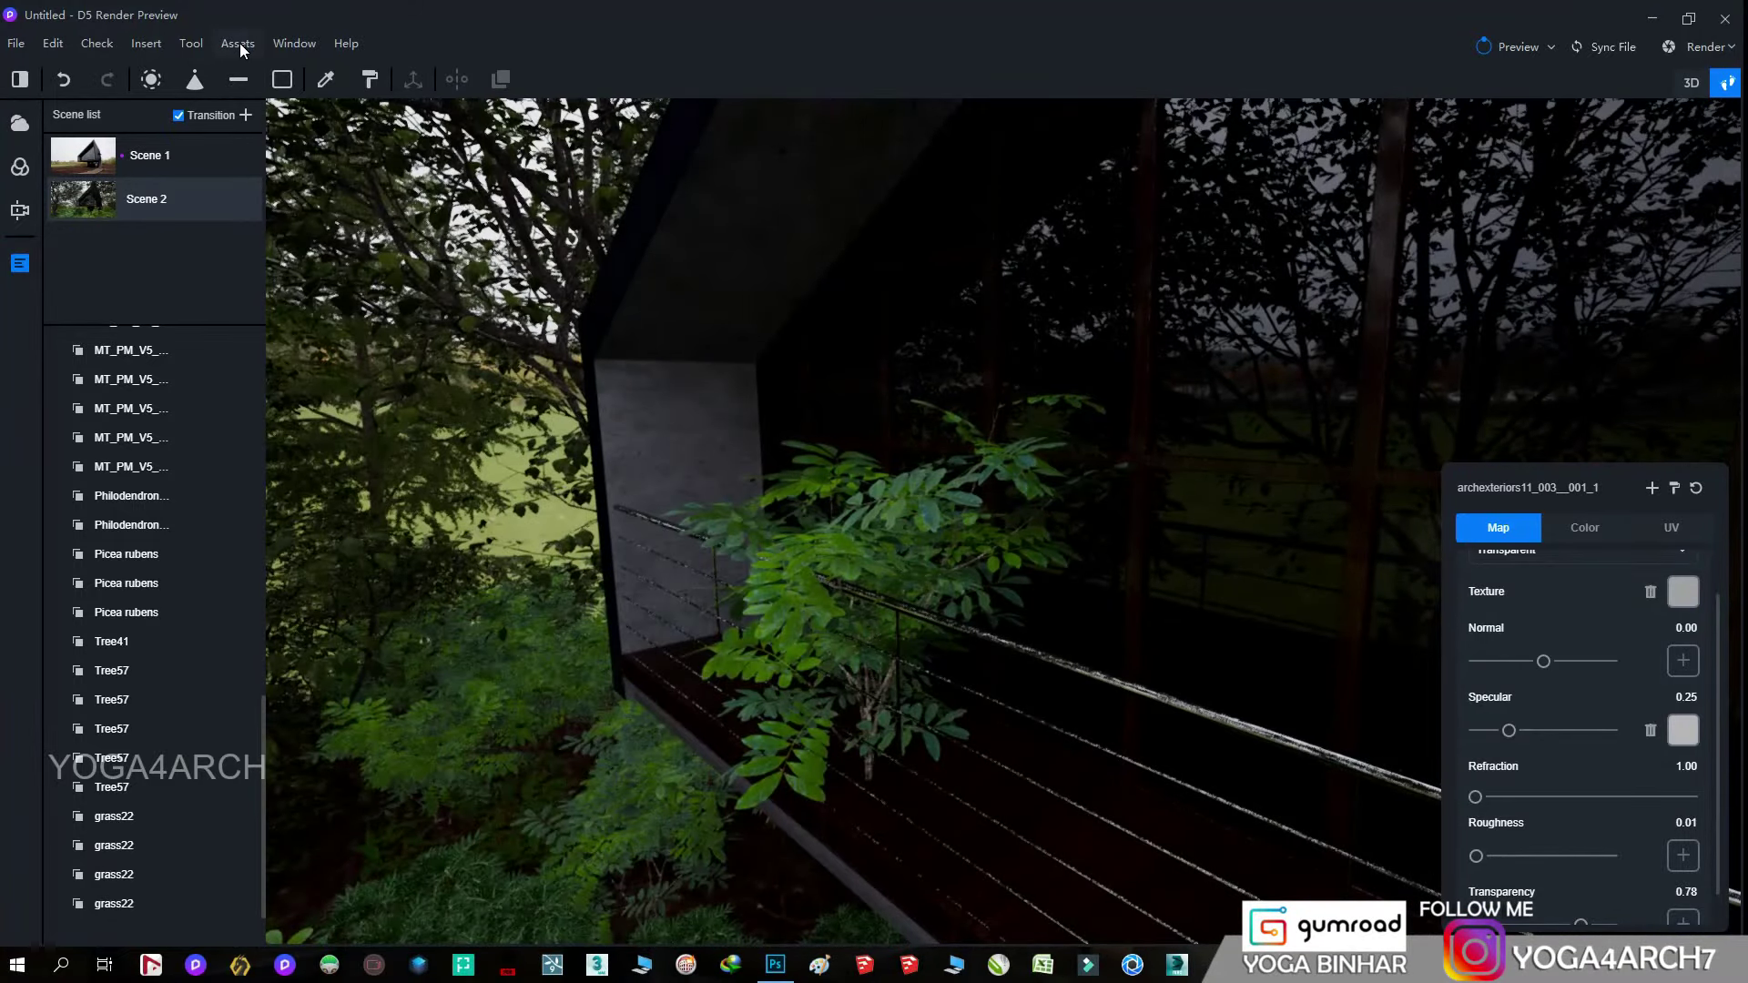
- Erase the leafy Tree57 plant beside the railing and return to the saved scene view
{"action": "left_click", "coordinate": [239, 41]}
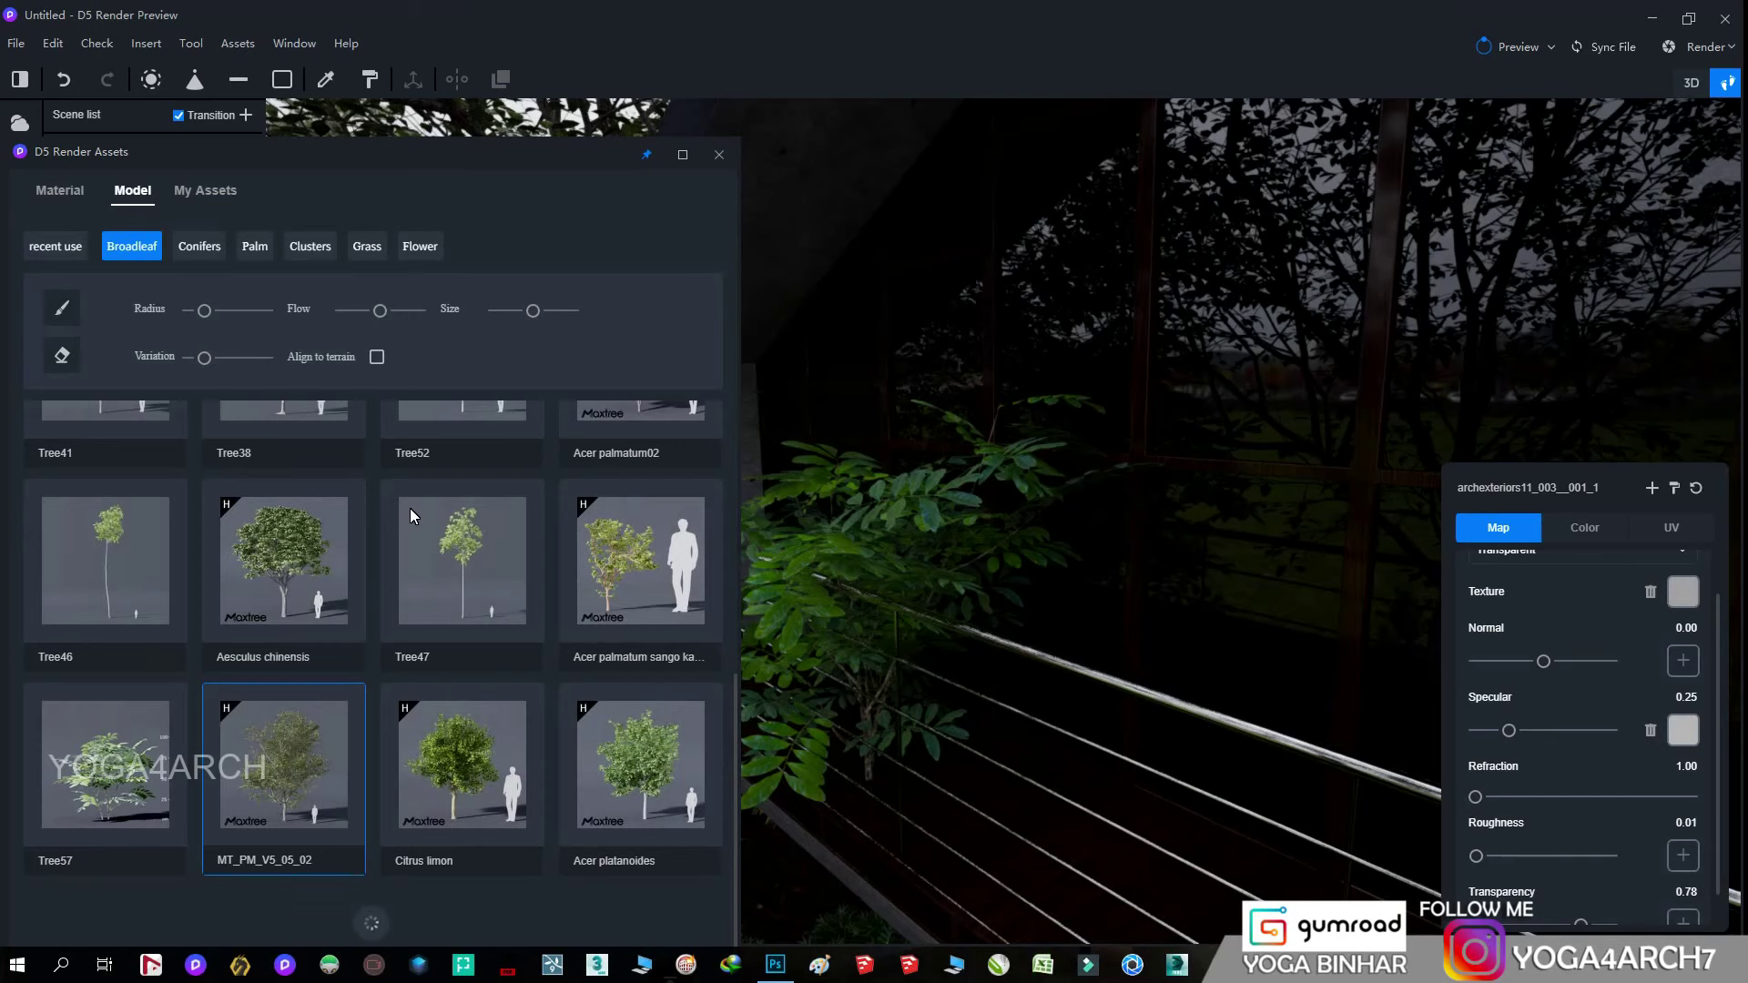
{"action": "scroll", "coordinate": [409, 508], "scroll_direction": "down", "scroll_amount": 2}
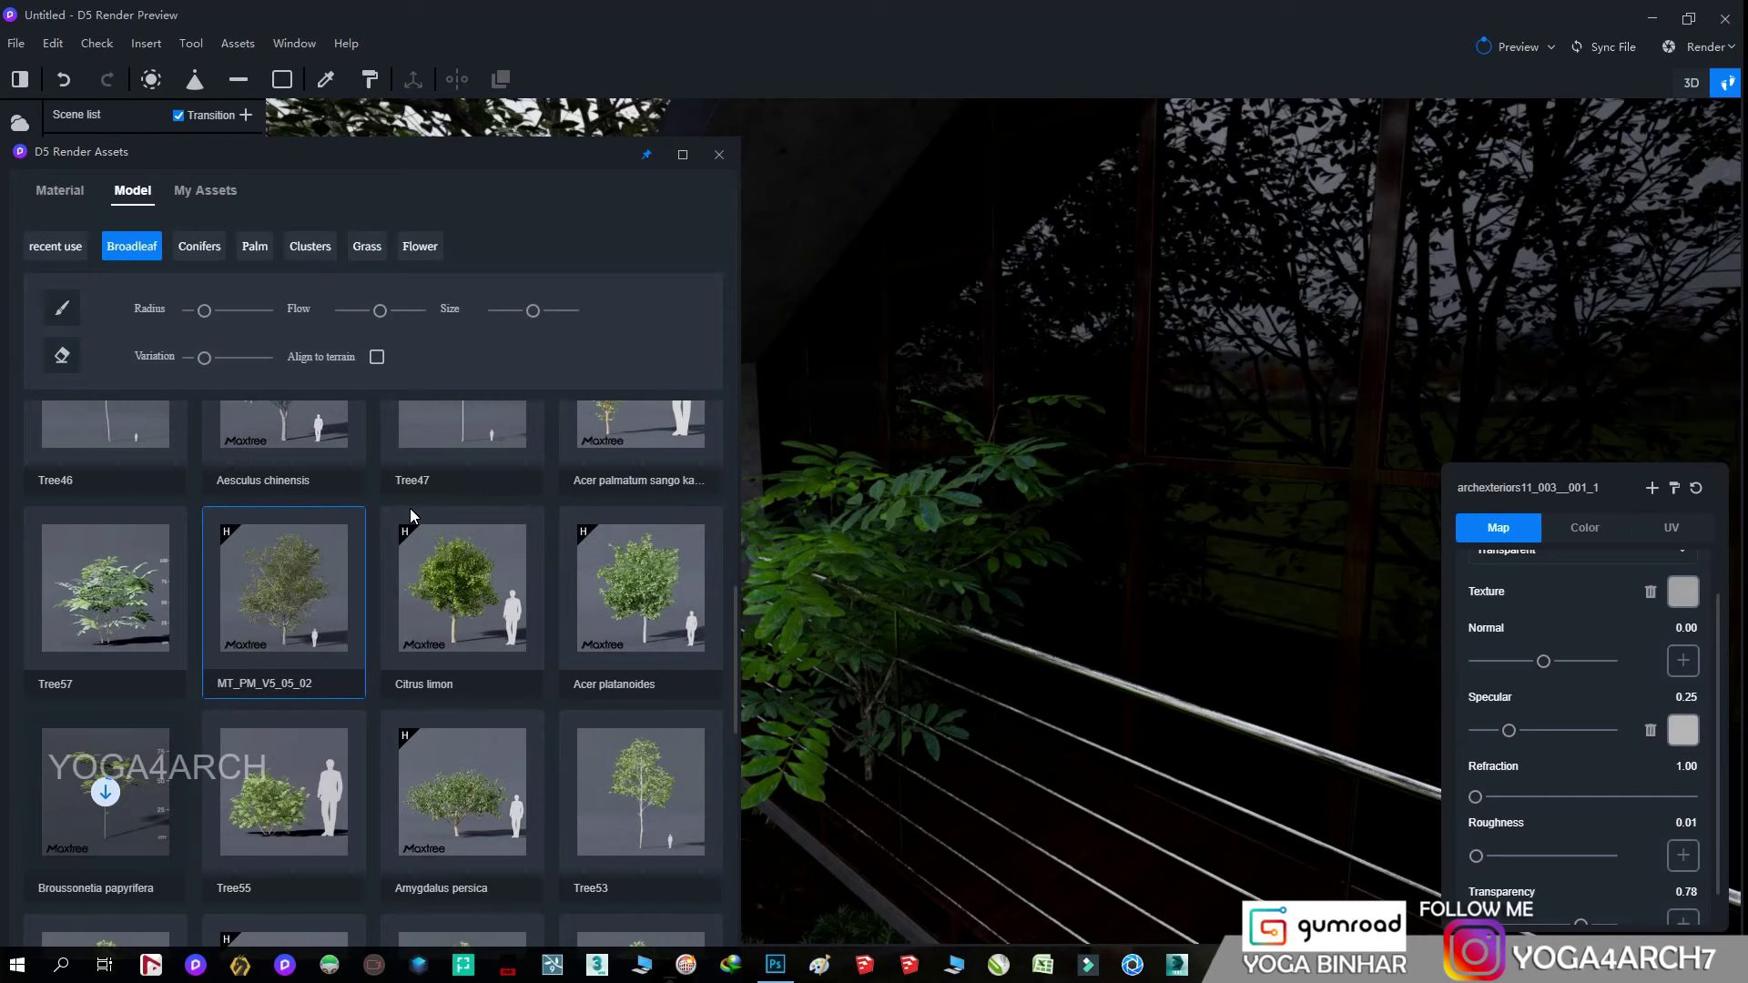
{"action": "left_click", "coordinate": [109, 582]}
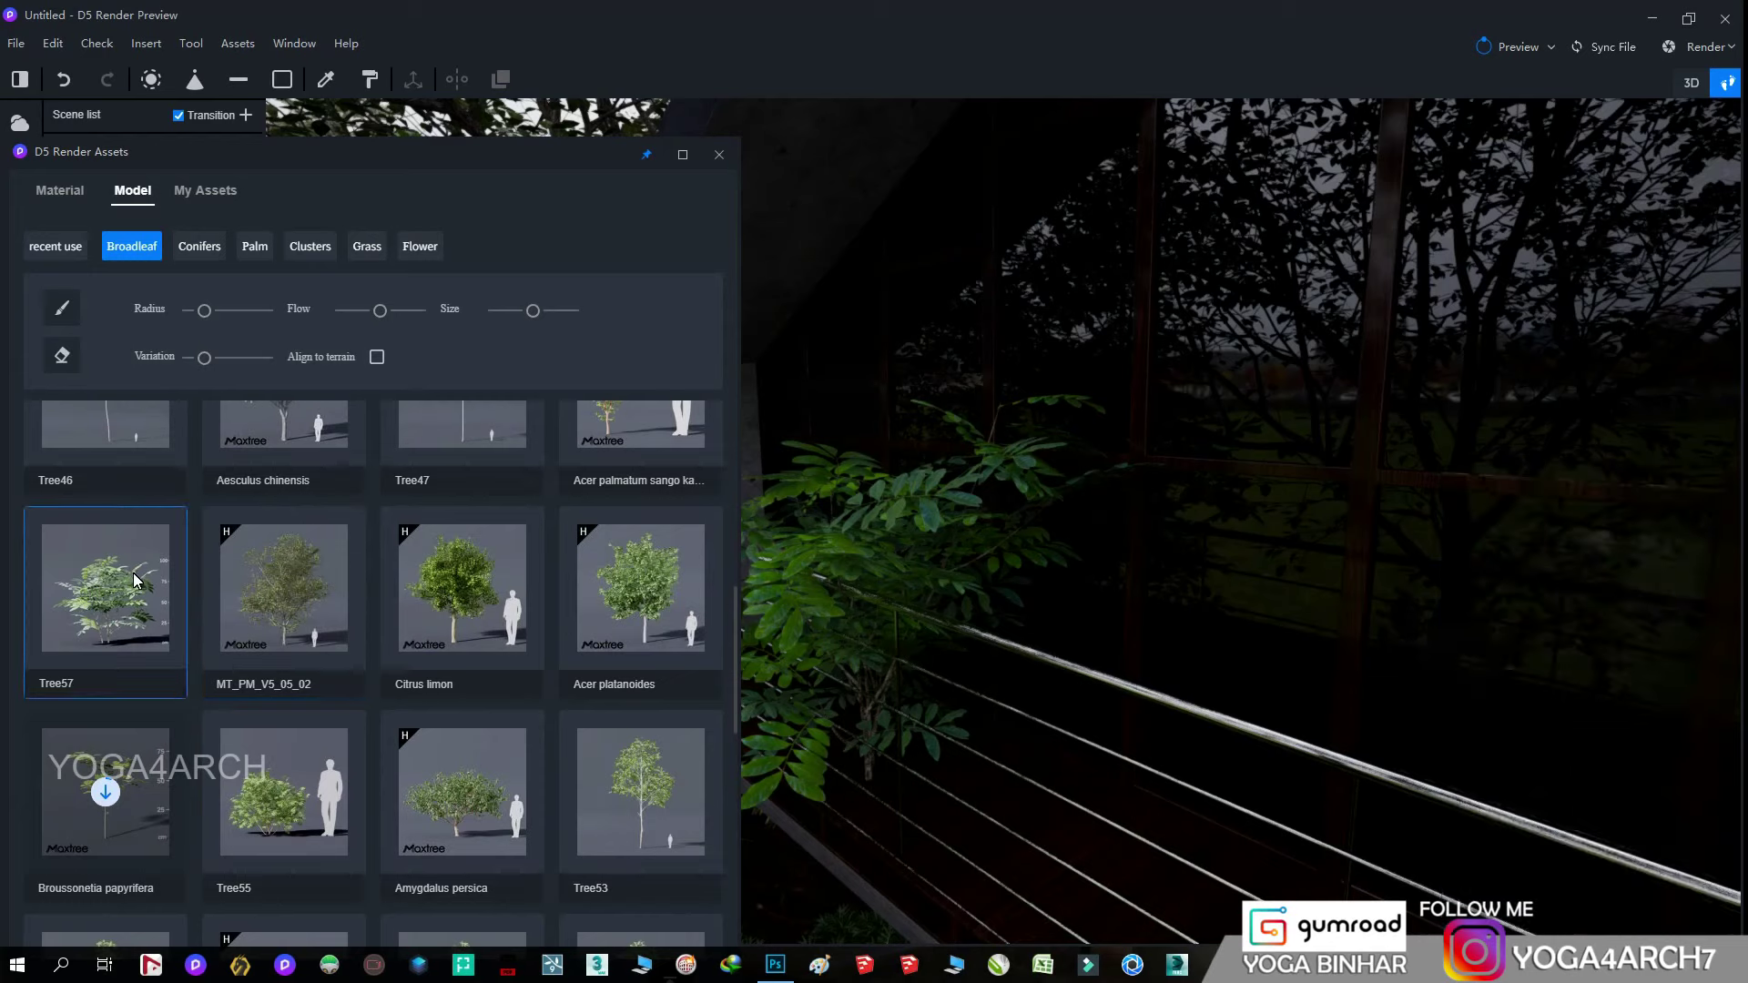
{"action": "left_click", "coordinate": [62, 355]}
{"action": "left_click", "coordinate": [918, 774]}
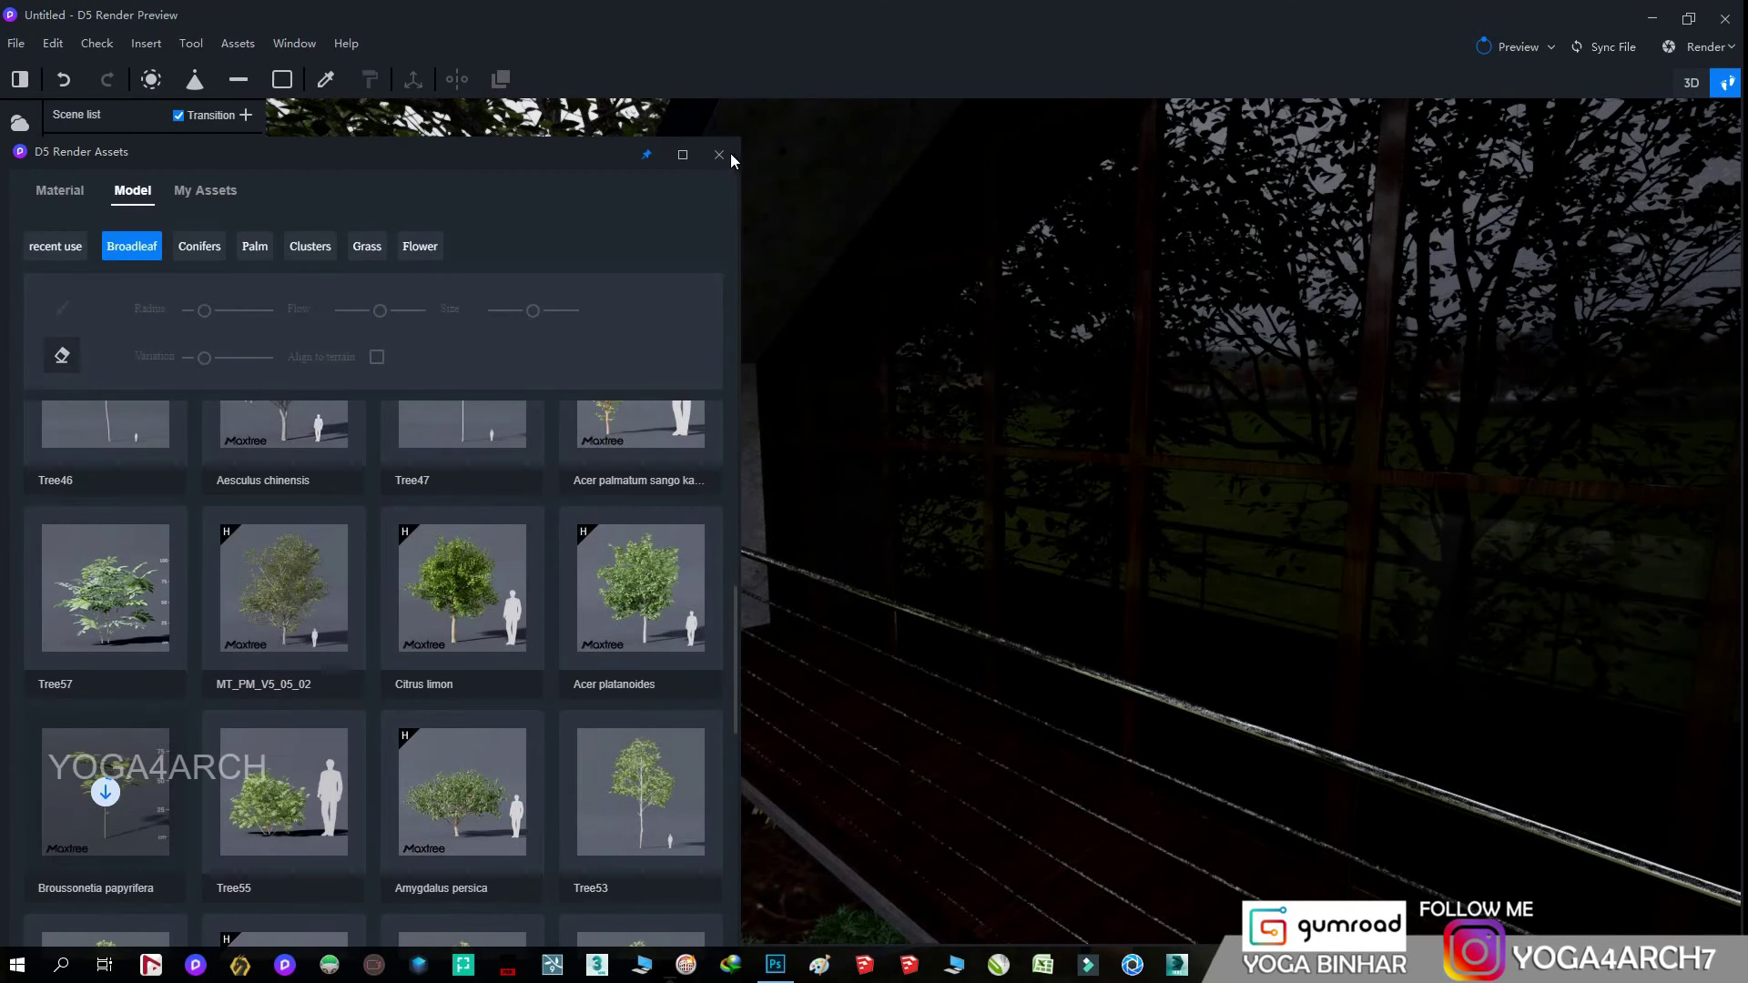
{"action": "left_click", "coordinate": [720, 153]}
{"action": "left_click", "coordinate": [80, 208]}
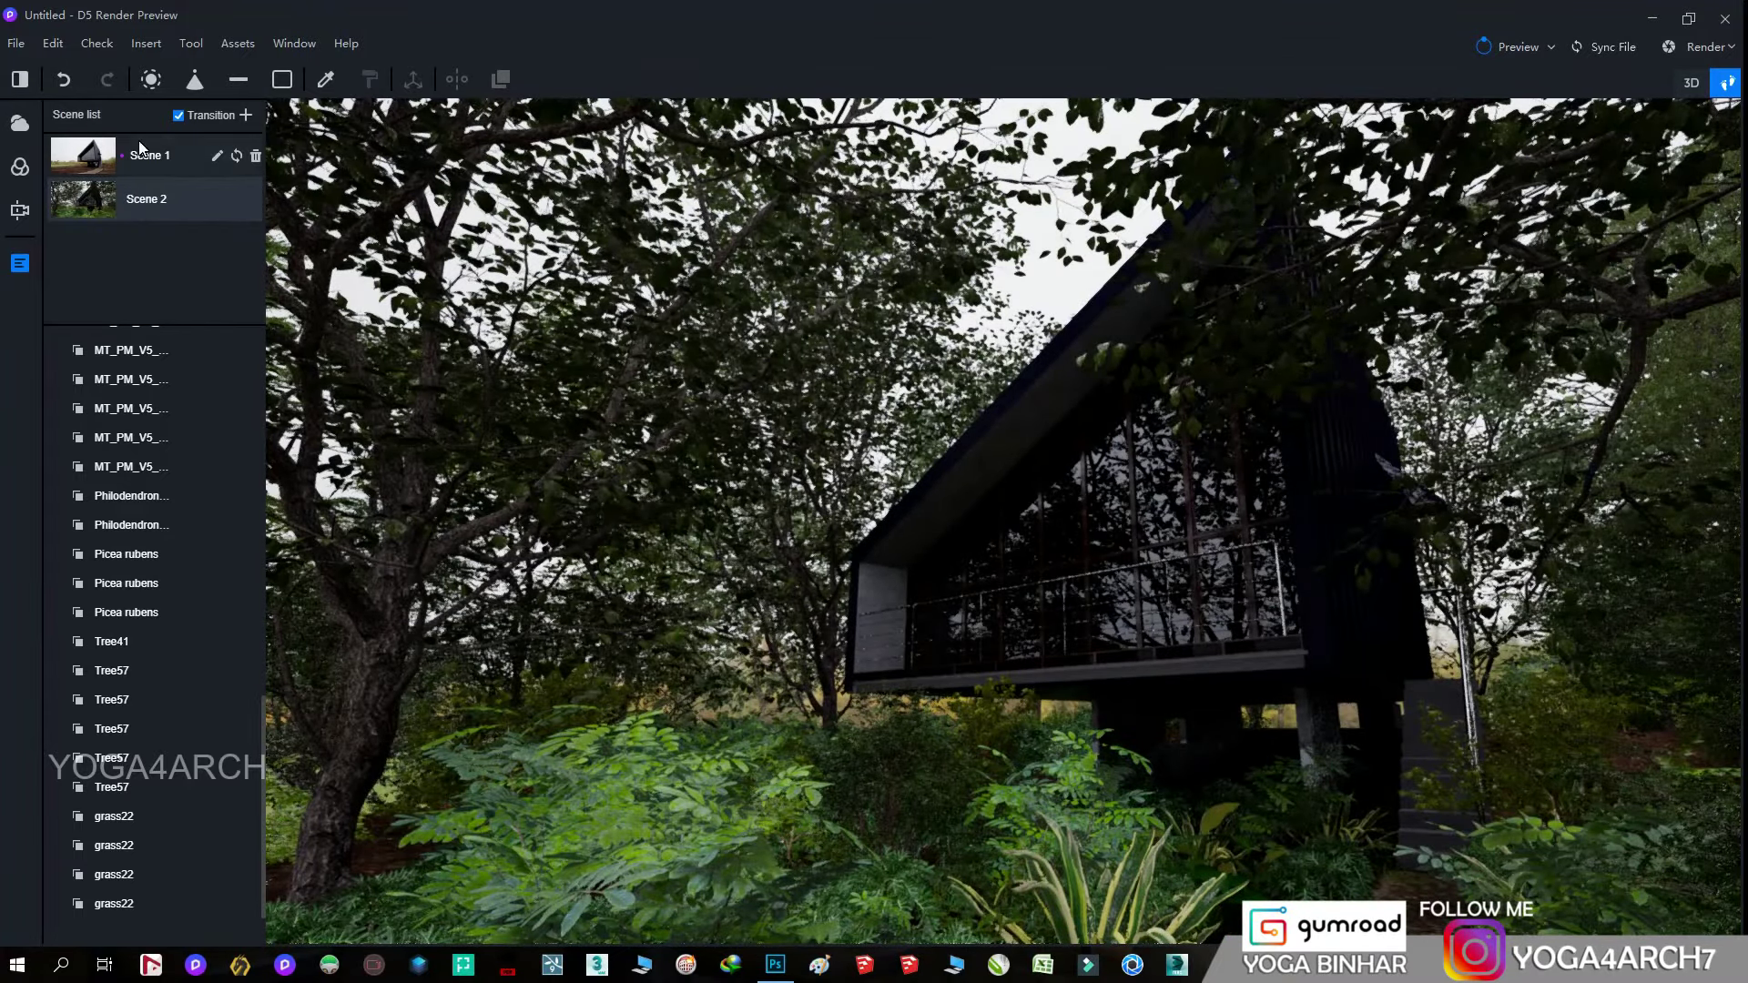
- In the Environment panel, set sky 7650 K, sunlight 4300 K at 0.44, sun angle 185.3°
{"action": "left_click", "coordinate": [20, 123]}
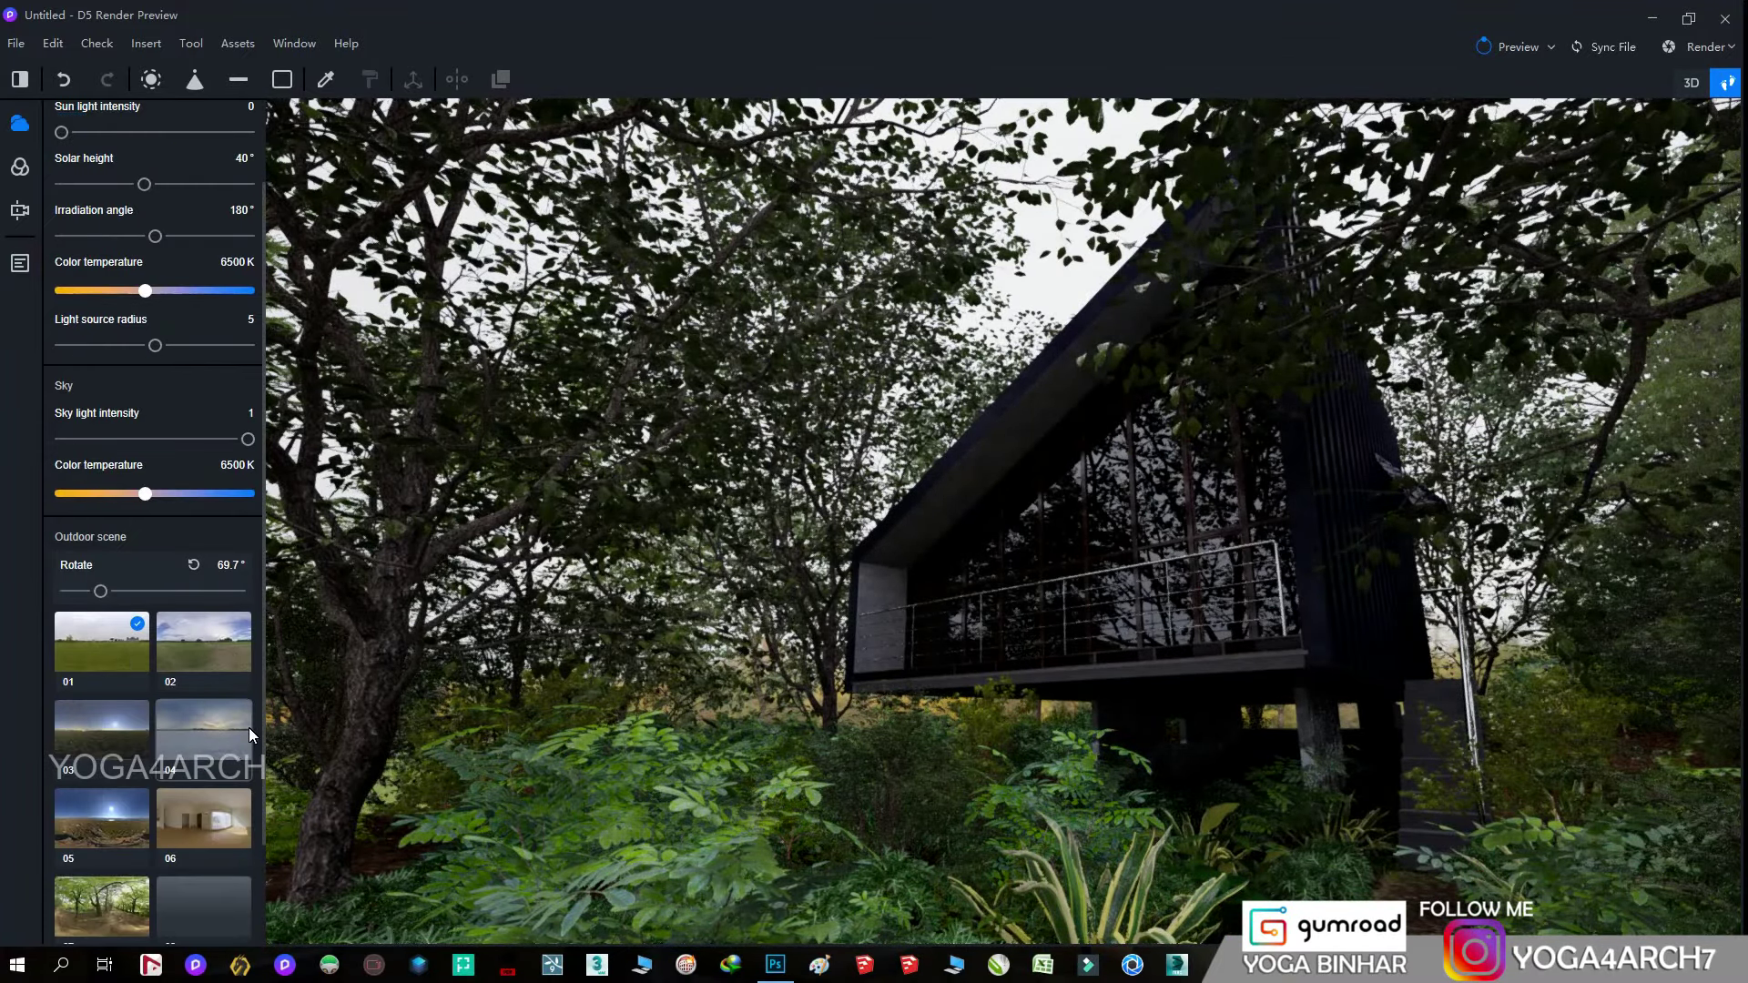
{"action": "left_click_drag", "start_coordinate": [151, 494], "coordinate": [166, 493]}
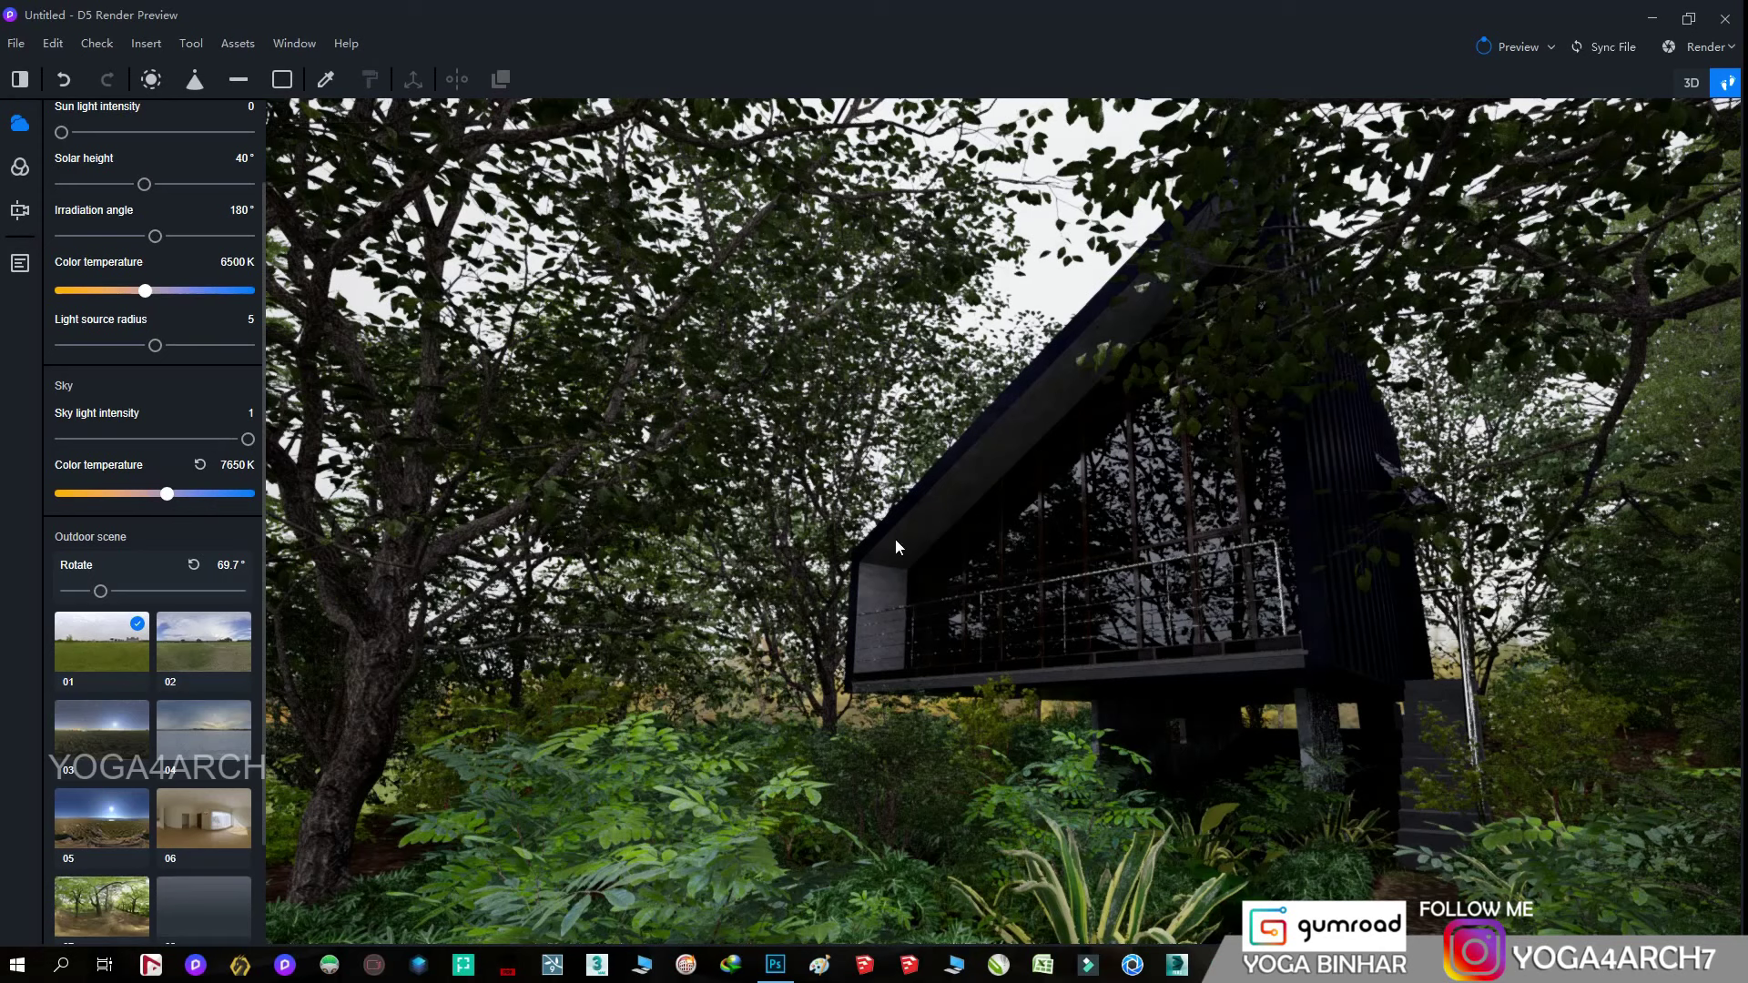
{"action": "left_click_drag", "start_coordinate": [82, 133], "coordinate": [127, 133]}
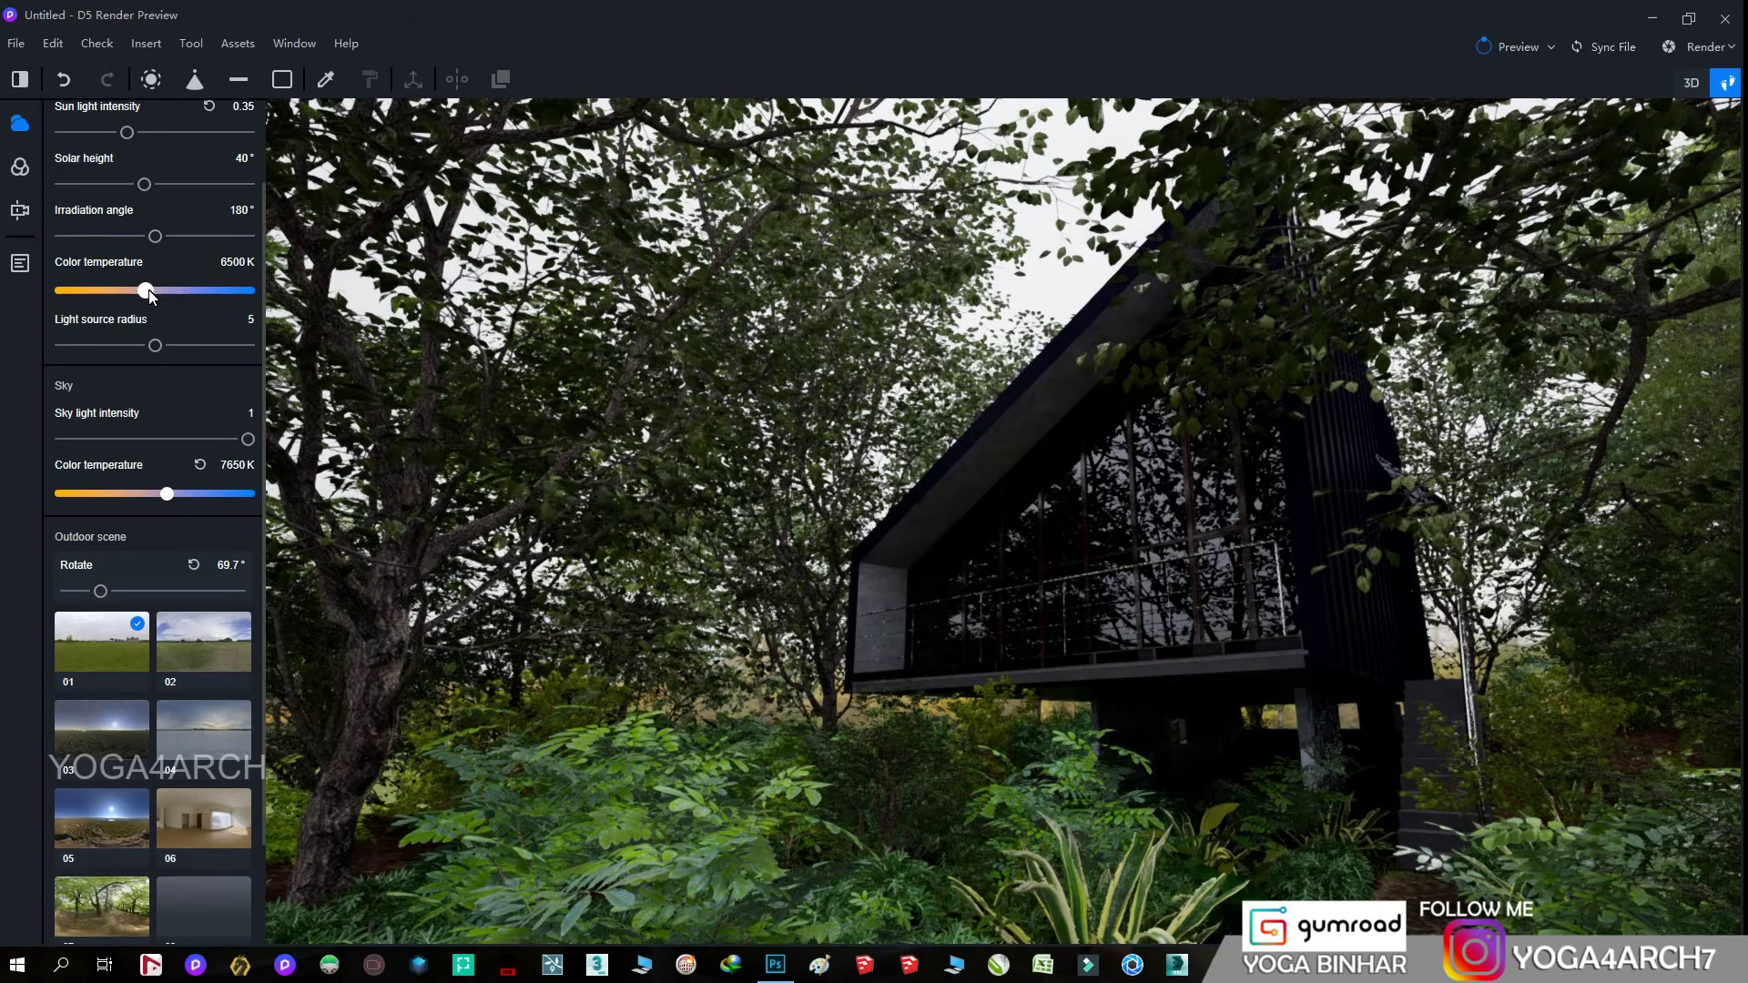
{"action": "left_click_drag", "start_coordinate": [146, 291], "coordinate": [104, 290]}
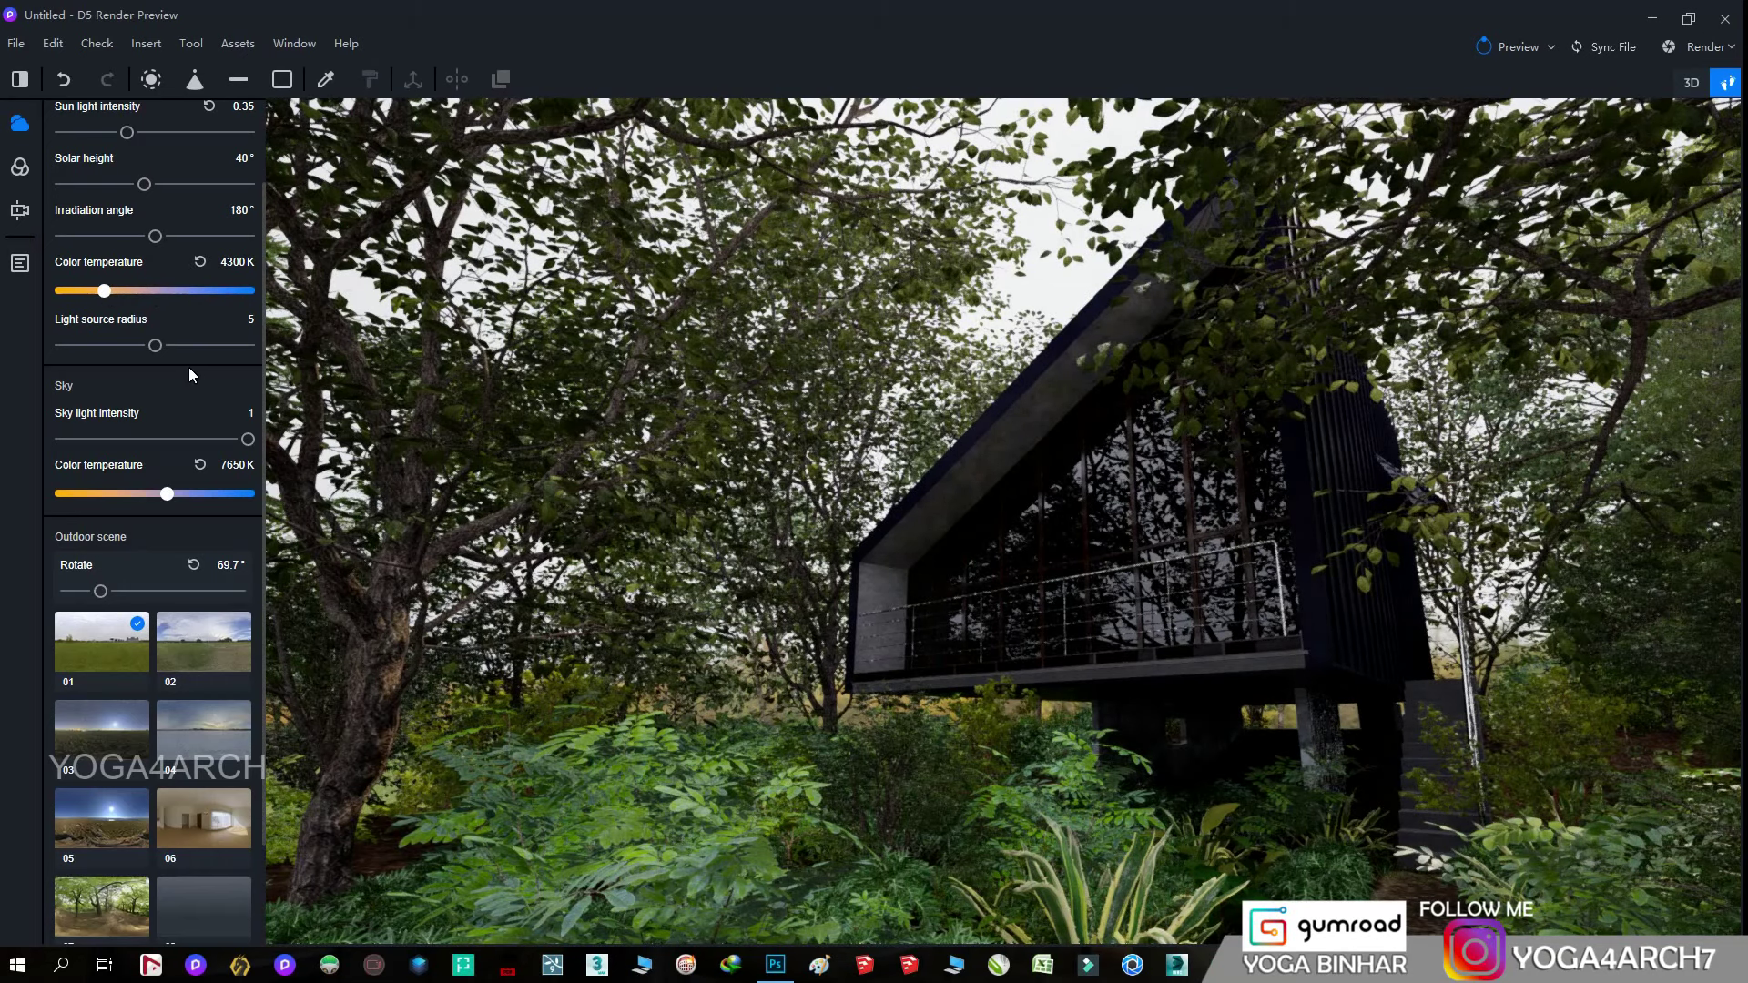
{"action": "left_click_drag", "start_coordinate": [127, 132], "coordinate": [141, 134]}
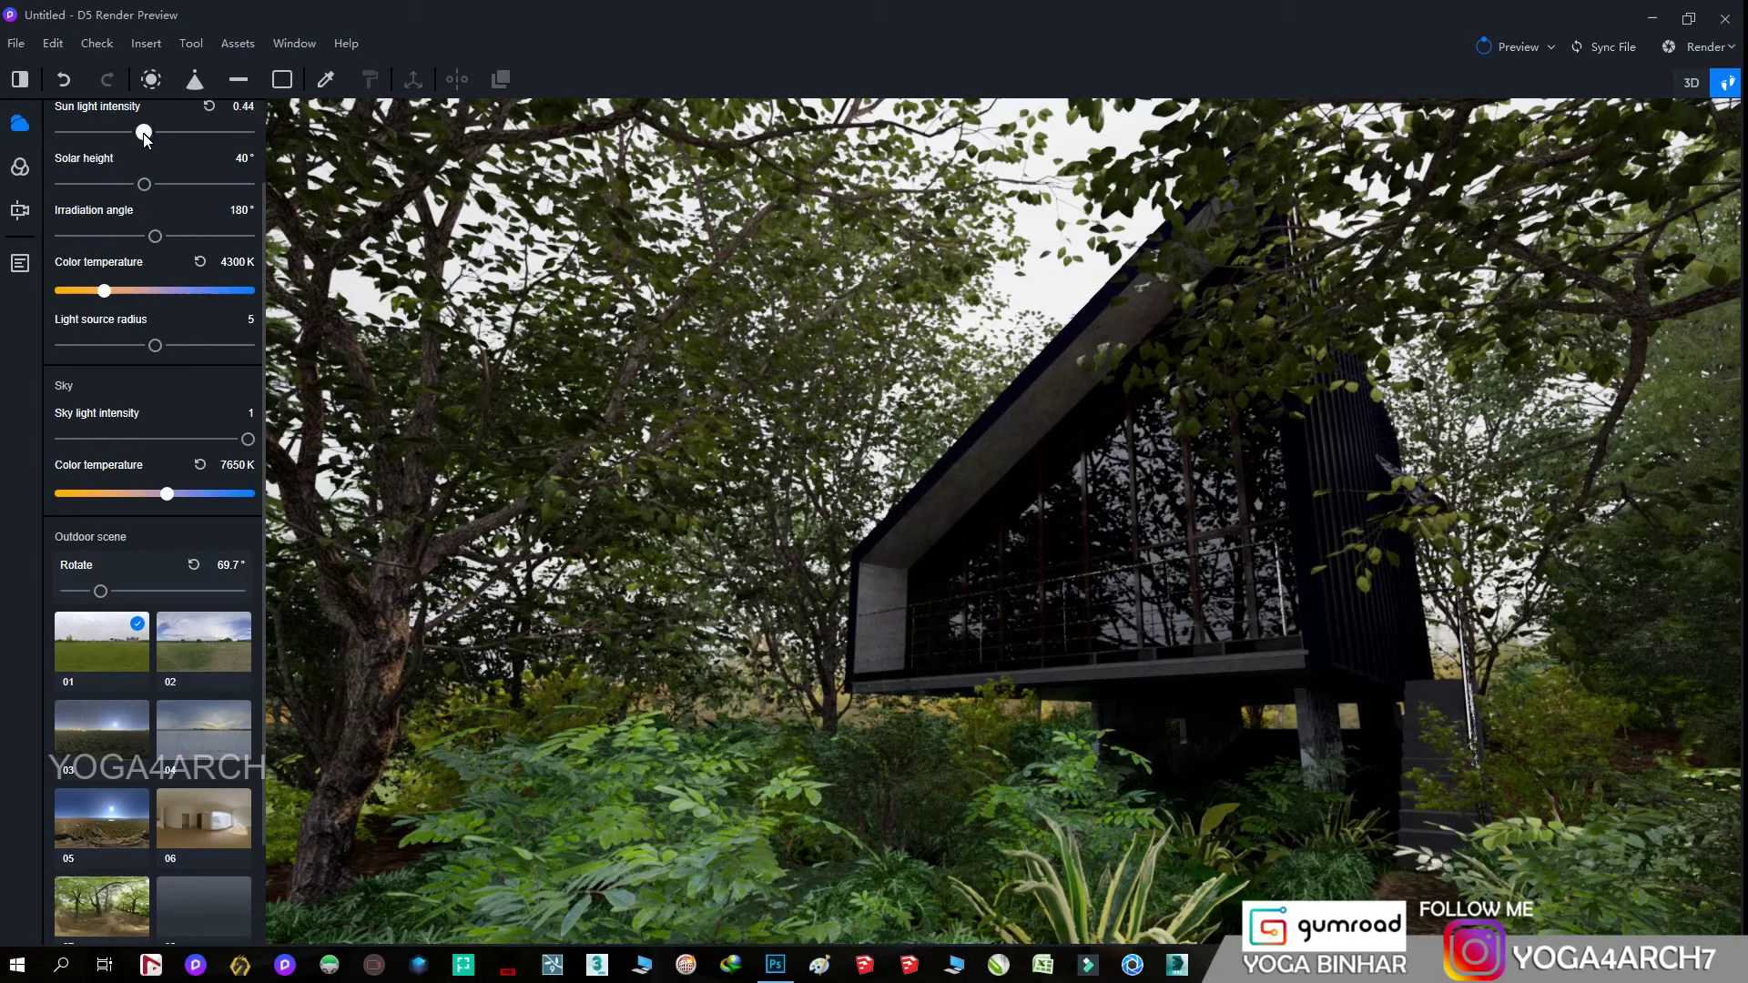
{"action": "left_click_drag", "start_coordinate": [155, 238], "coordinate": [50, 226]}
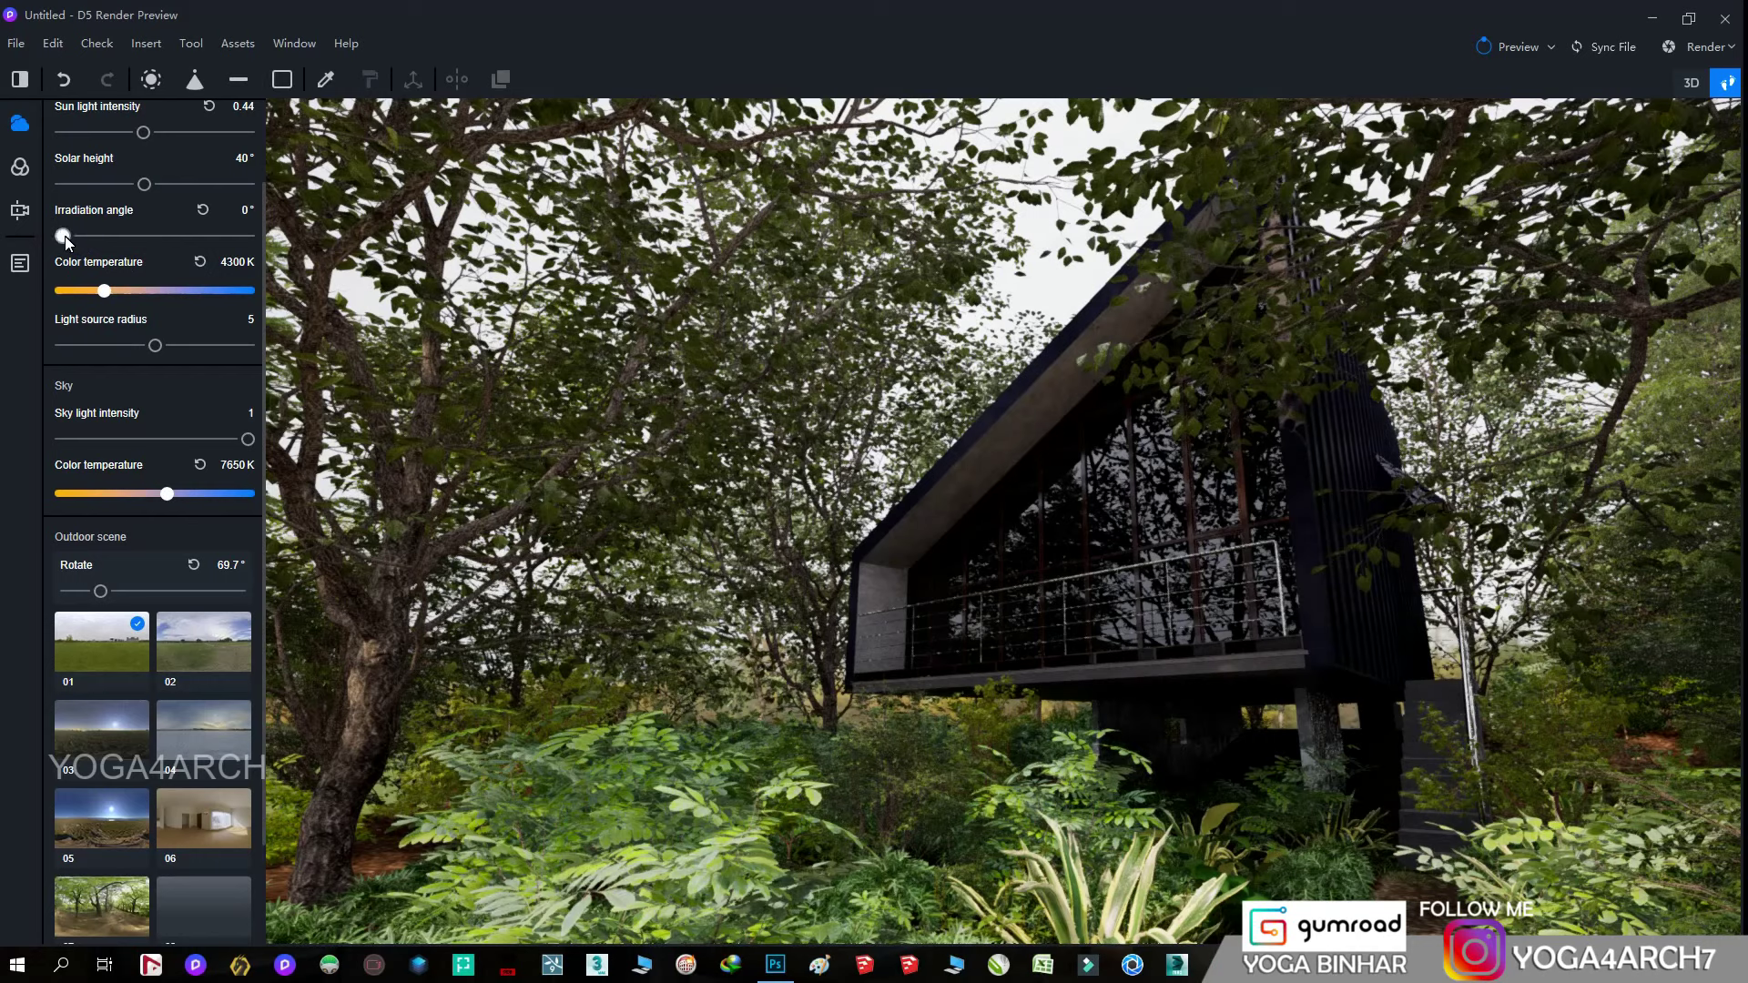
{"action": "left_click_drag", "start_coordinate": [66, 240], "coordinate": [159, 249]}
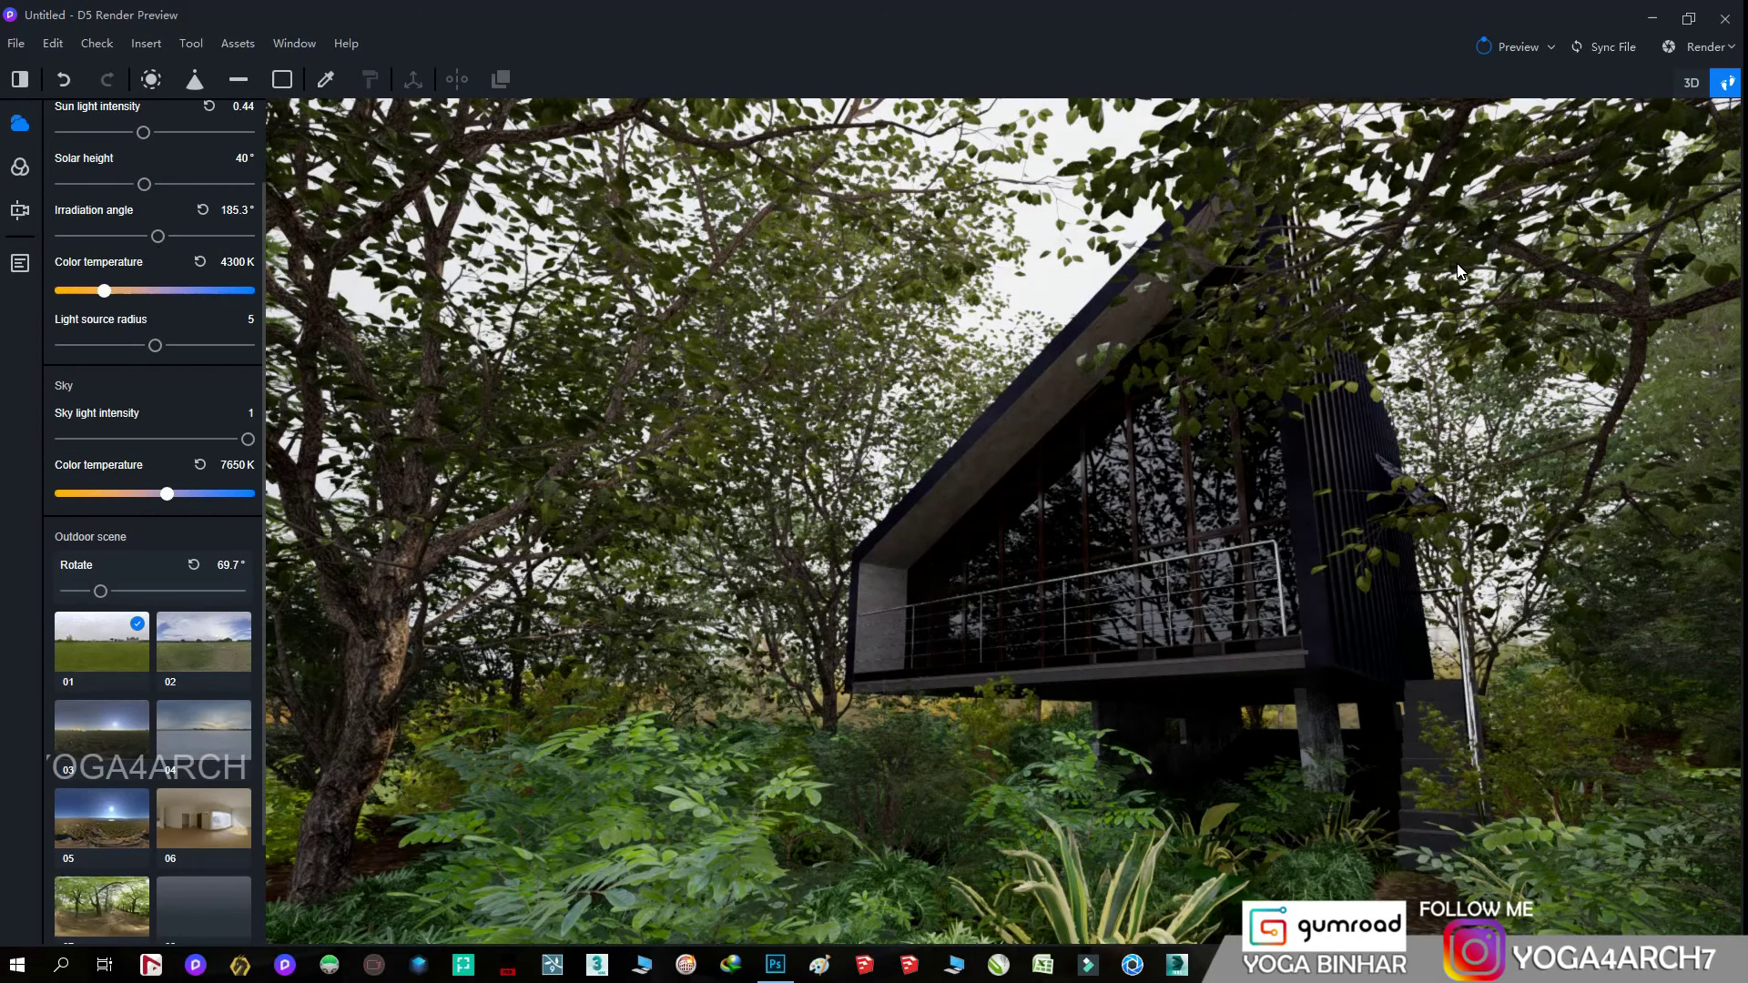
- Shrink a Cedrus deodara to 71% scale and check the MT_PM trees
{"action": "left_click", "coordinate": [1639, 372]}
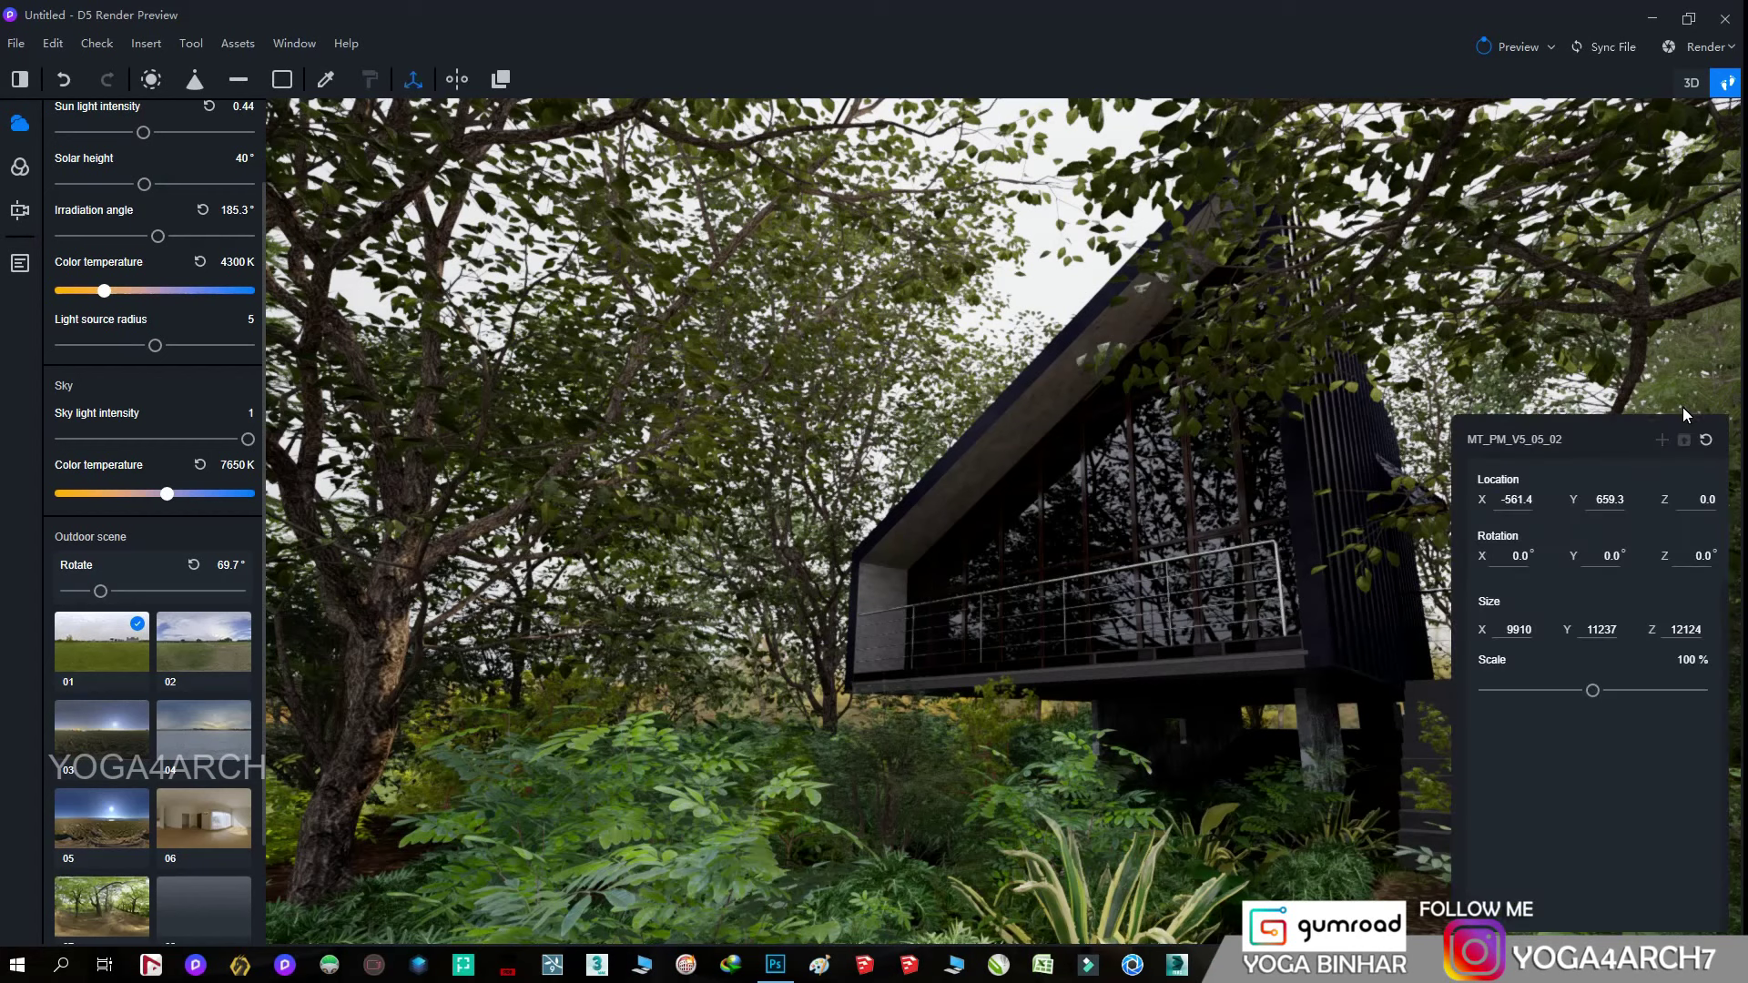
{"action": "left_click_drag", "start_coordinate": [1599, 692], "coordinate": [1560, 702]}
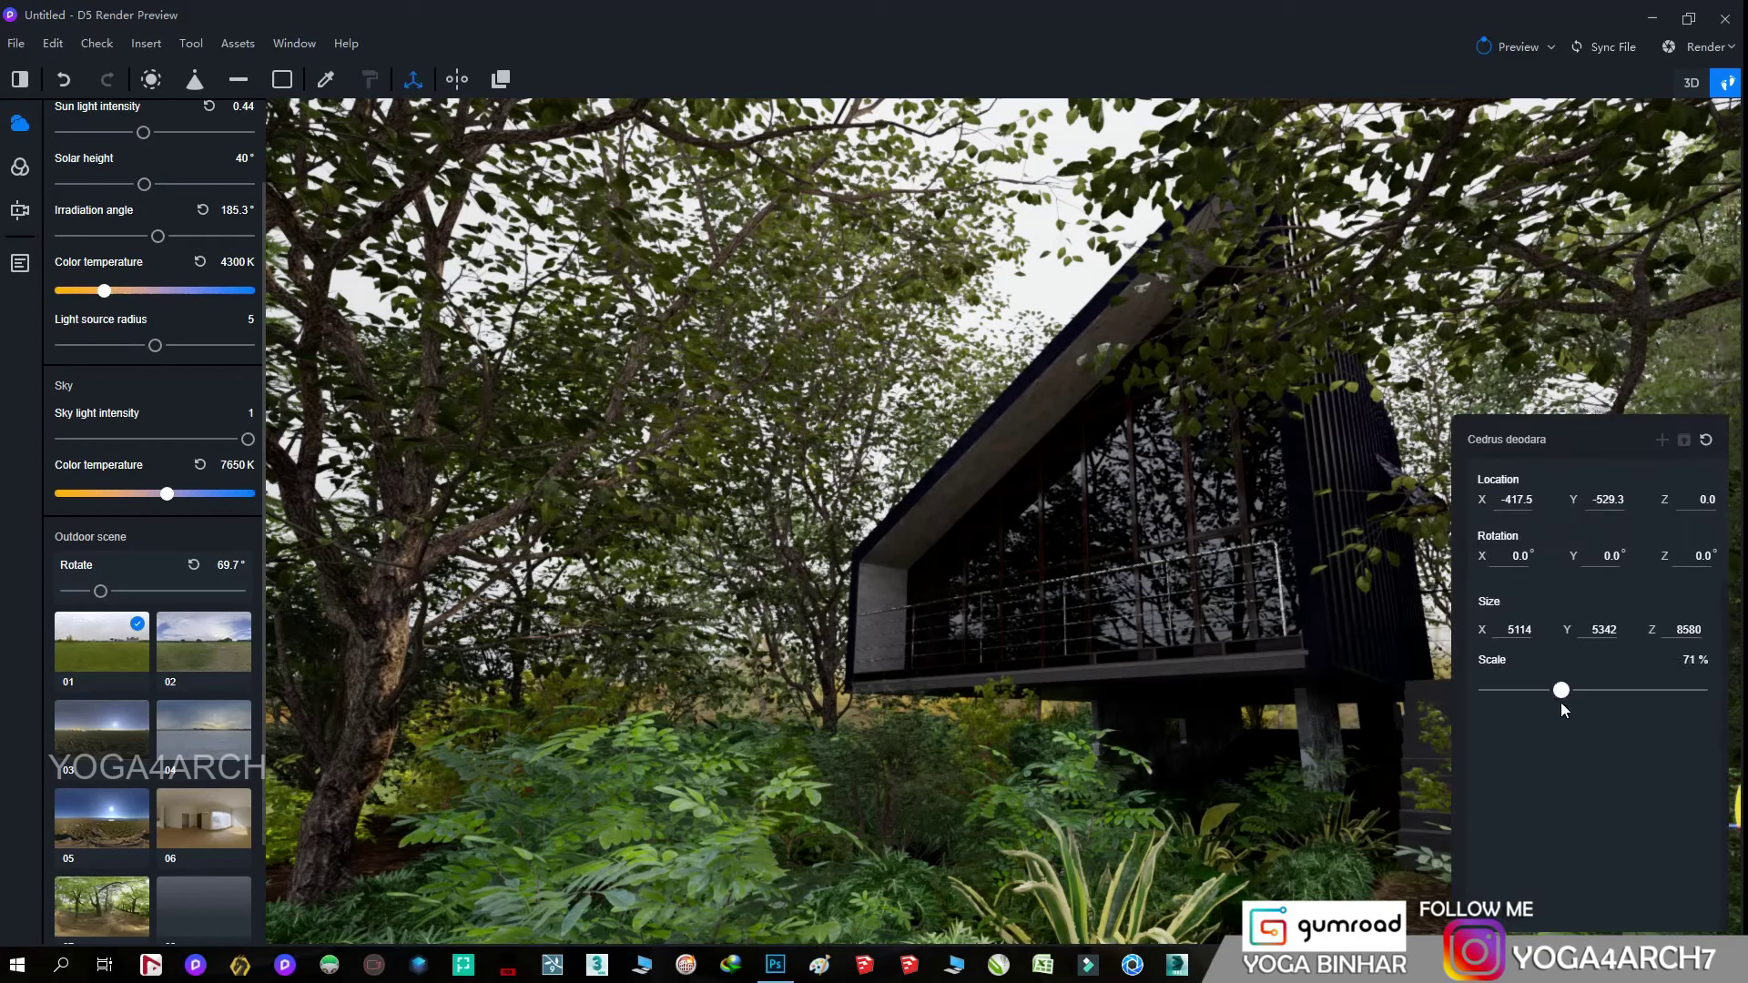
{"action": "left_click", "coordinate": [1044, 293]}
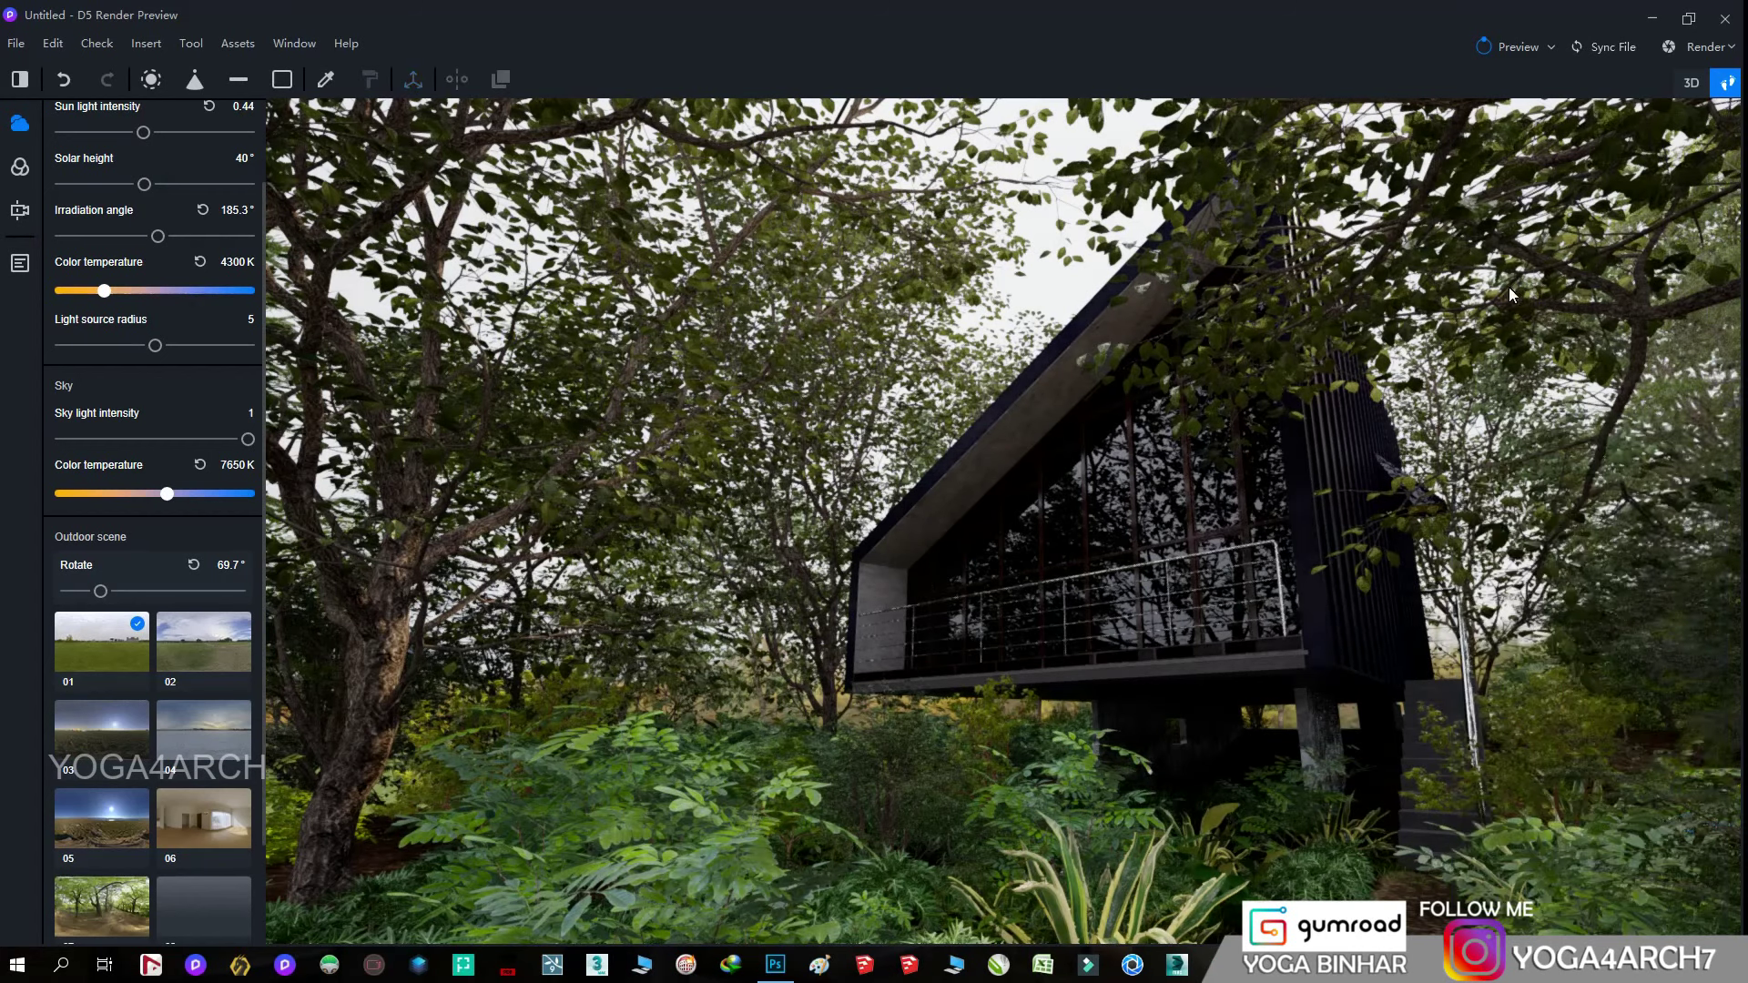
{"action": "left_click", "coordinate": [1726, 239]}
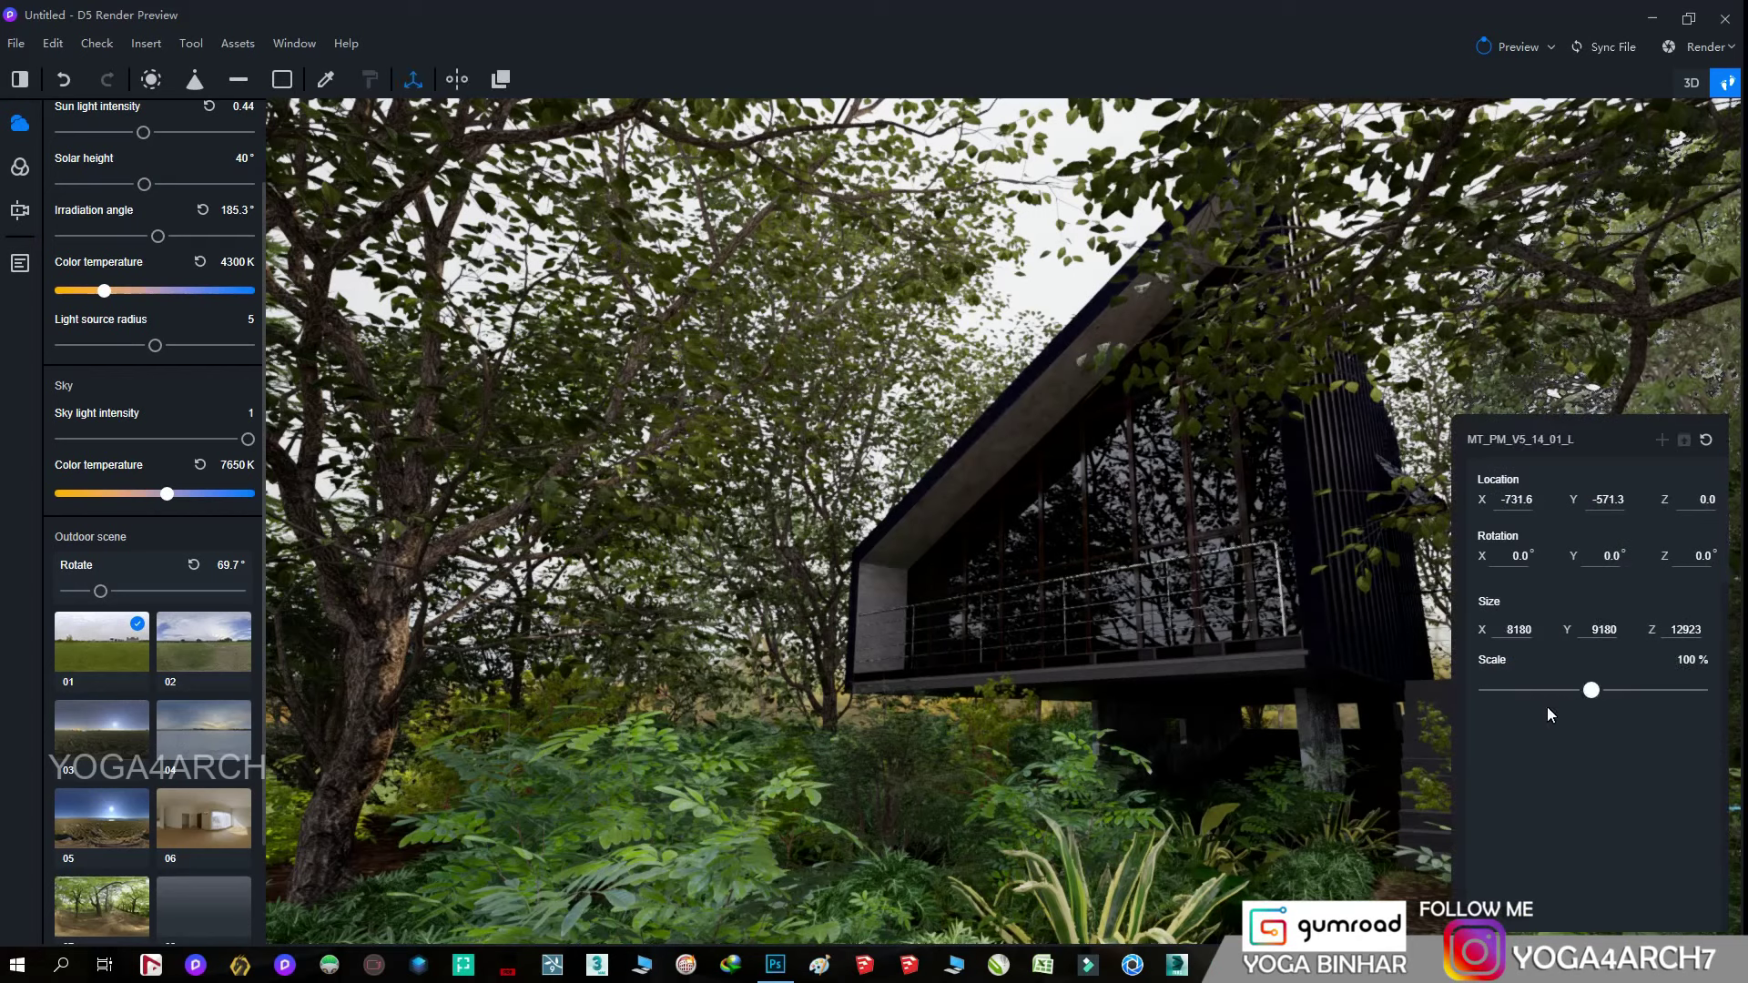
{"action": "left_click", "coordinate": [1083, 283]}
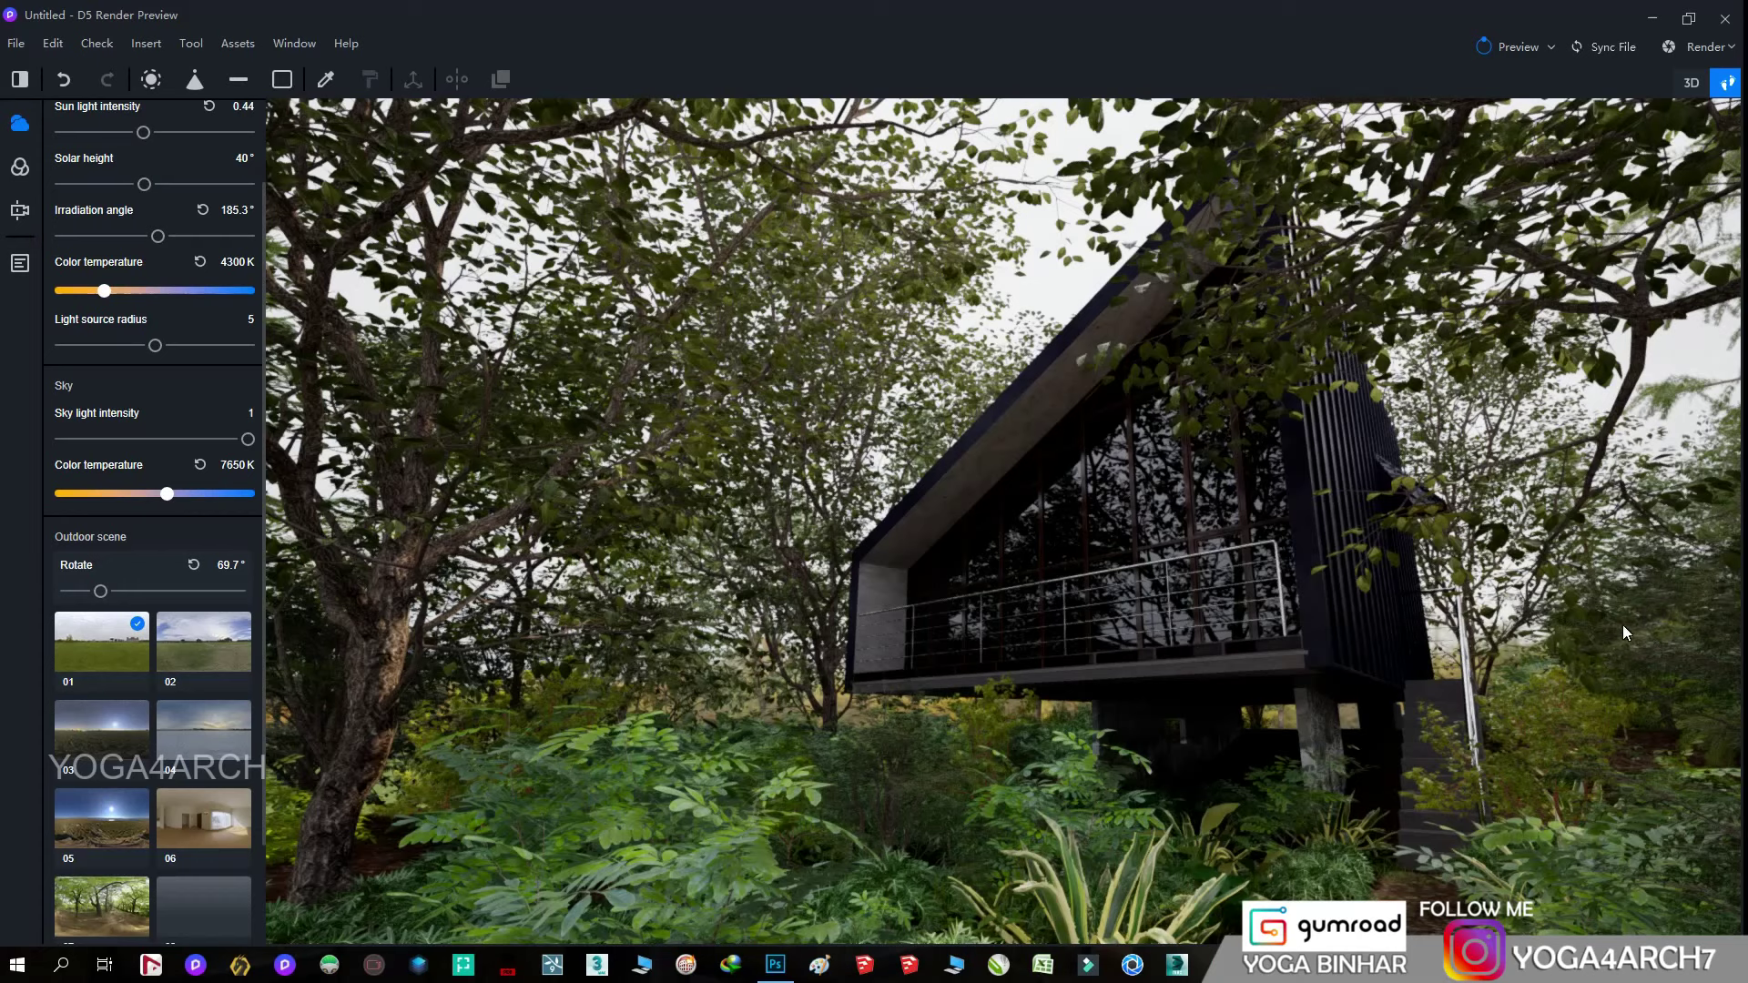
{"action": "left_click", "coordinate": [1589, 571]}
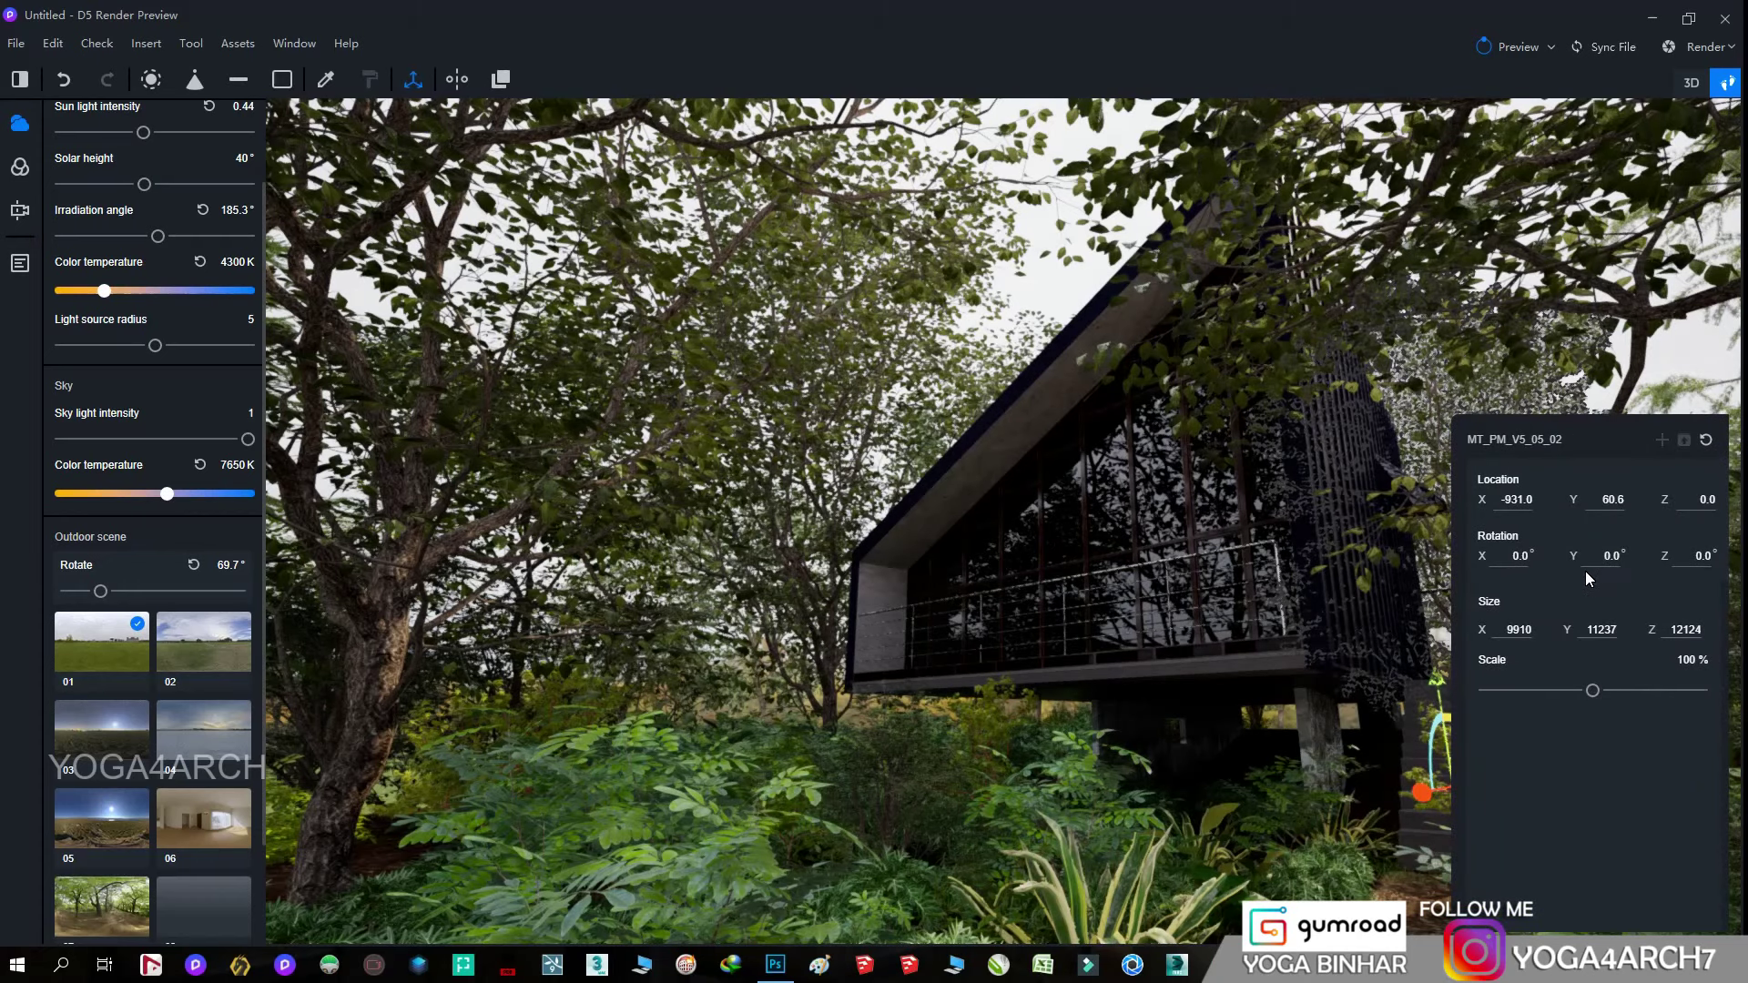
{"action": "left_click", "coordinate": [1043, 303]}
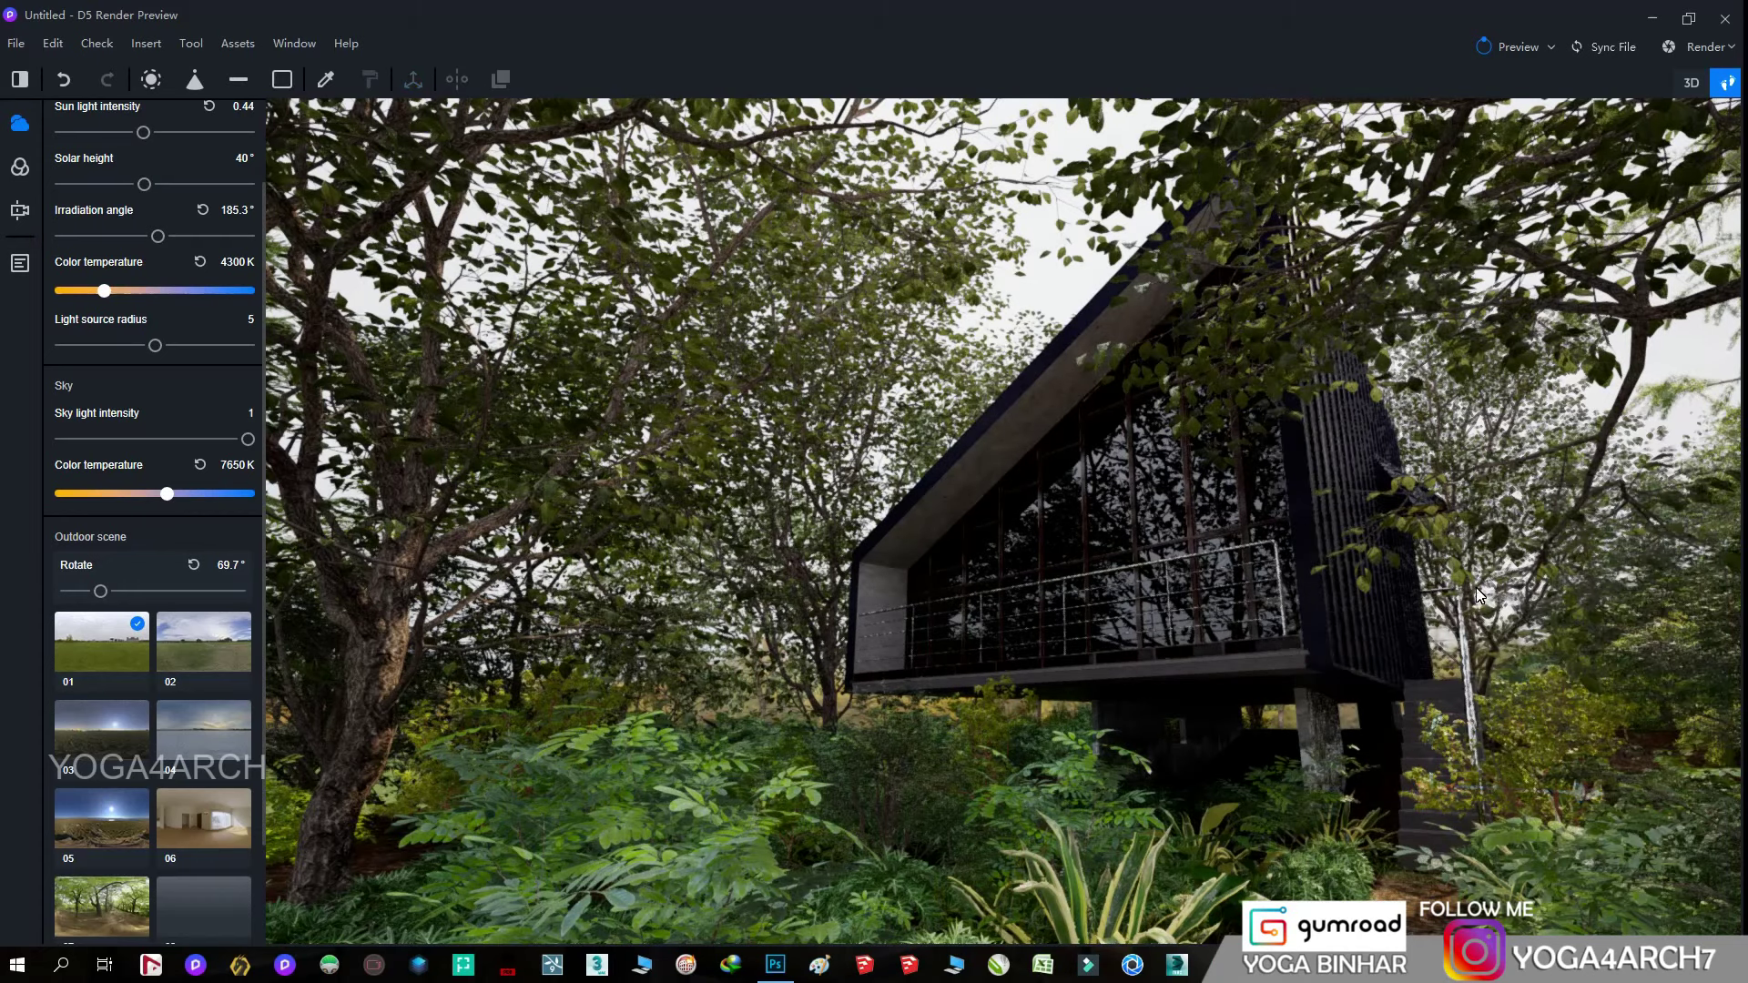
- Scale a Picea rubens beside the house up to about 172% and deselect it
{"action": "left_click", "coordinate": [1593, 573]}
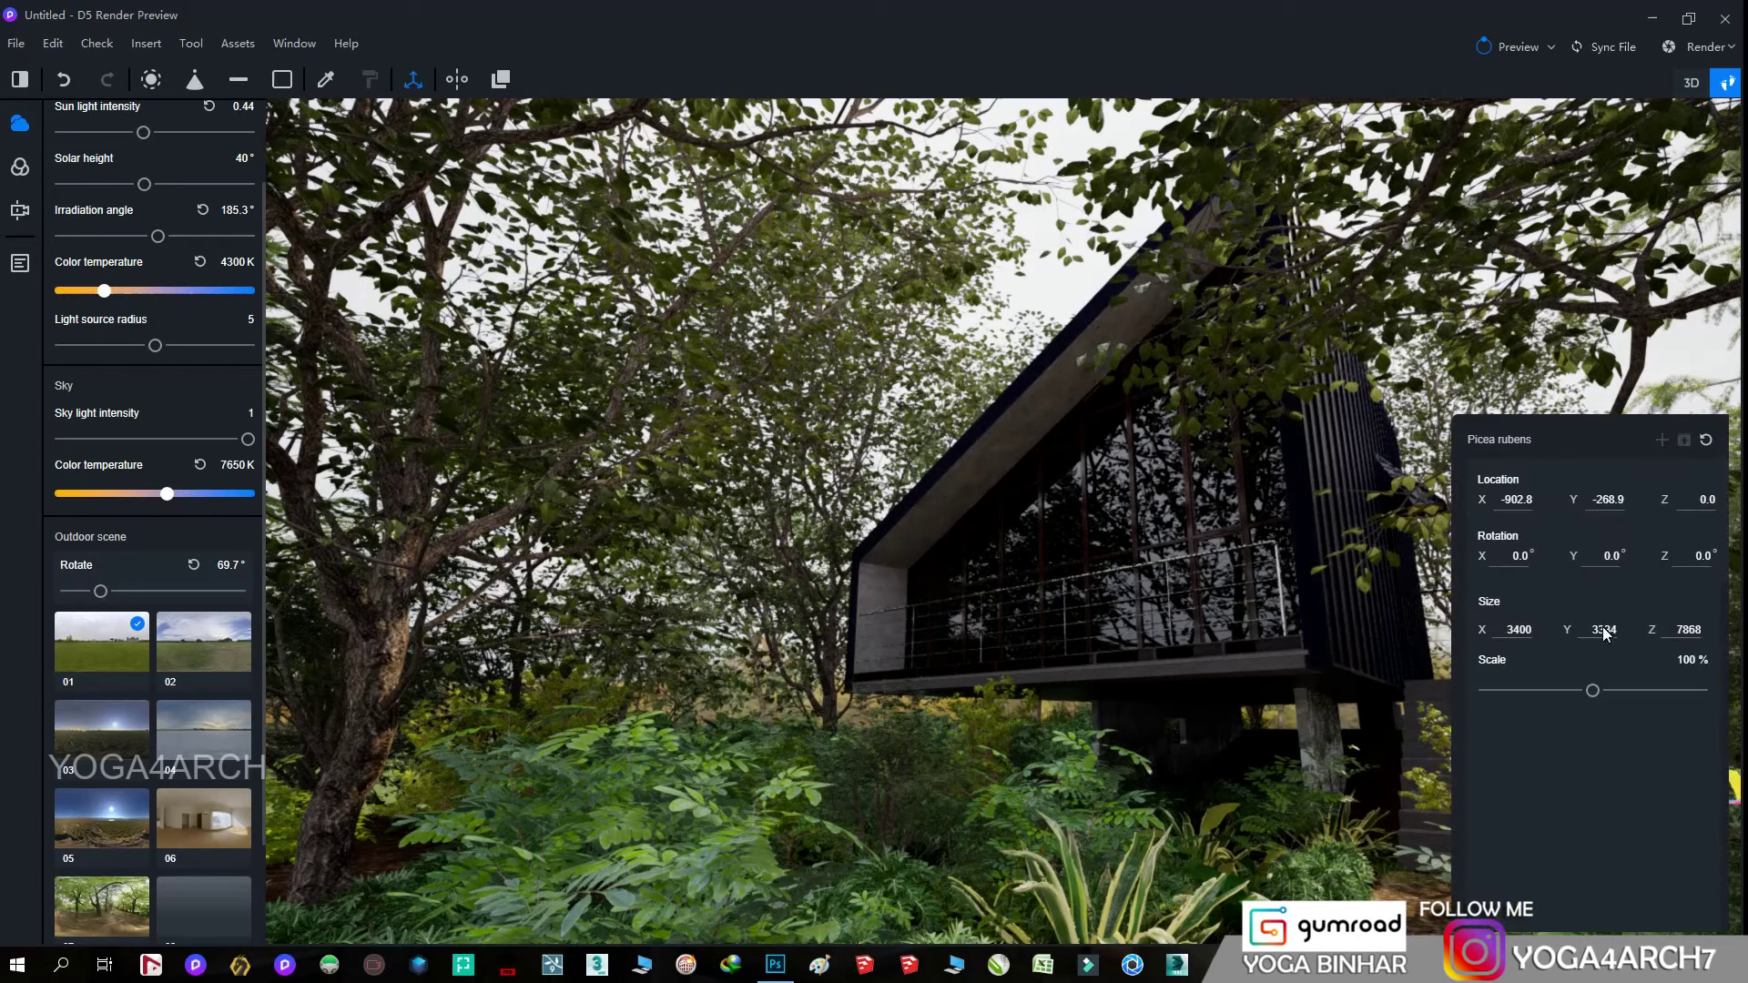
{"action": "left_click_drag", "start_coordinate": [1629, 698], "coordinate": [1677, 698]}
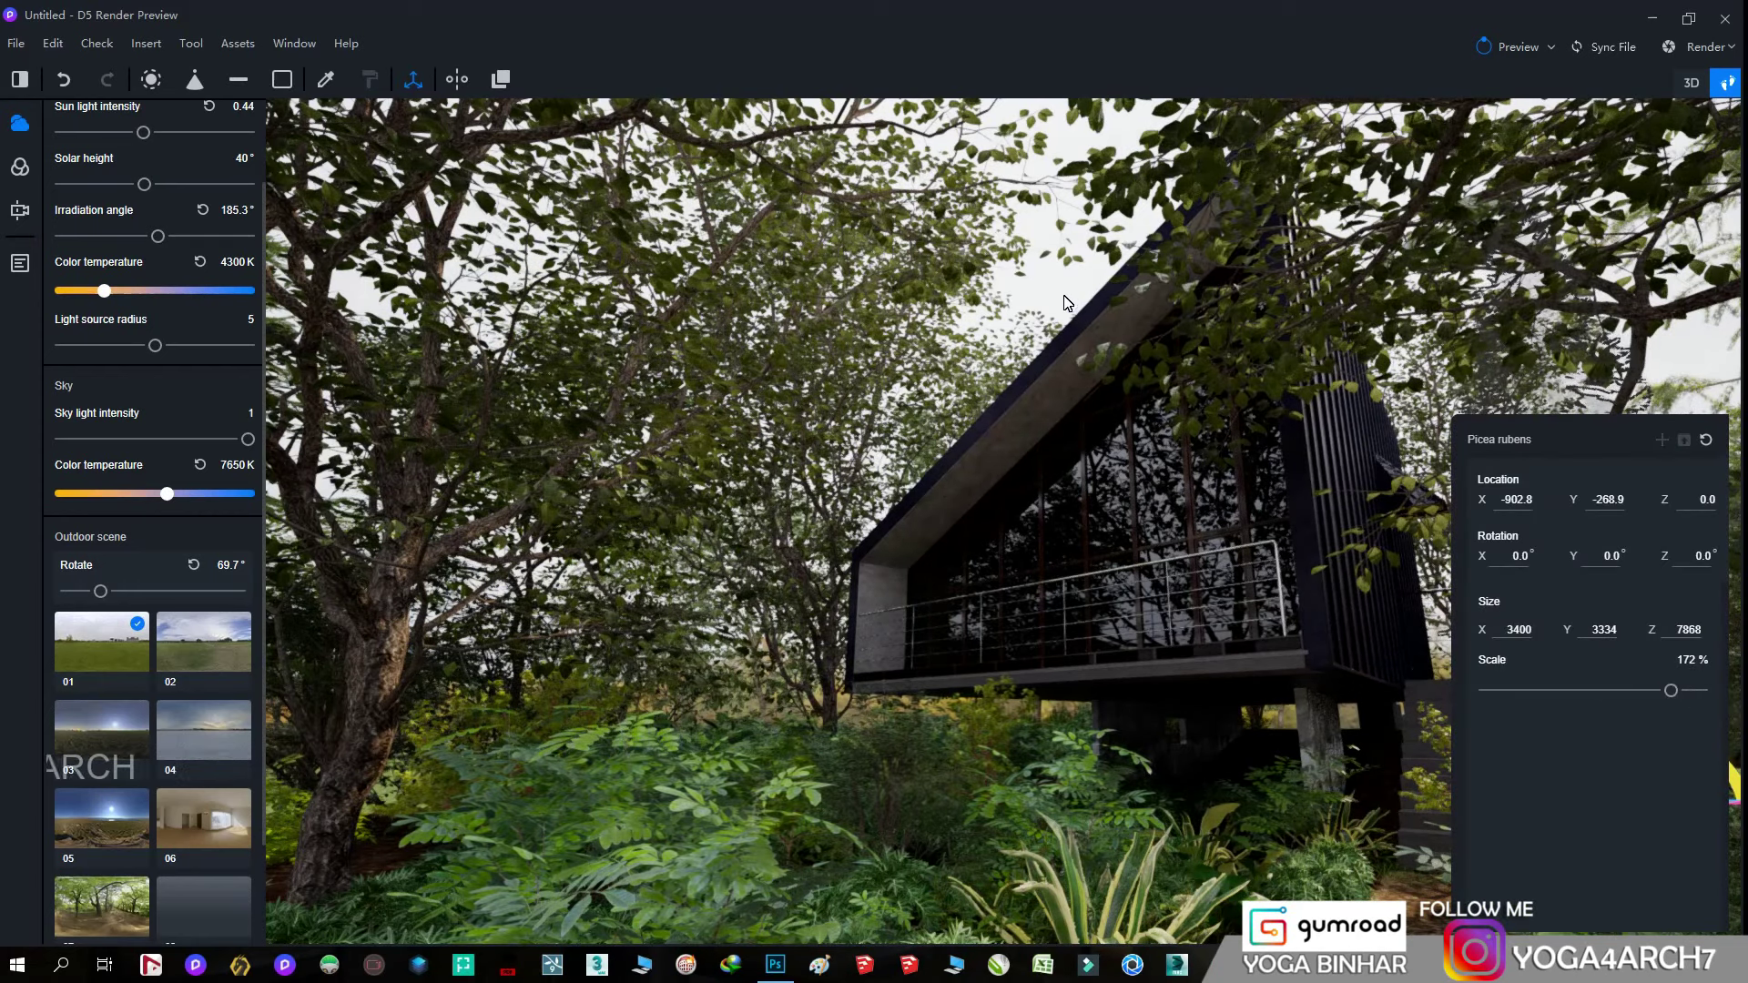
{"action": "key", "text": "Escape"}
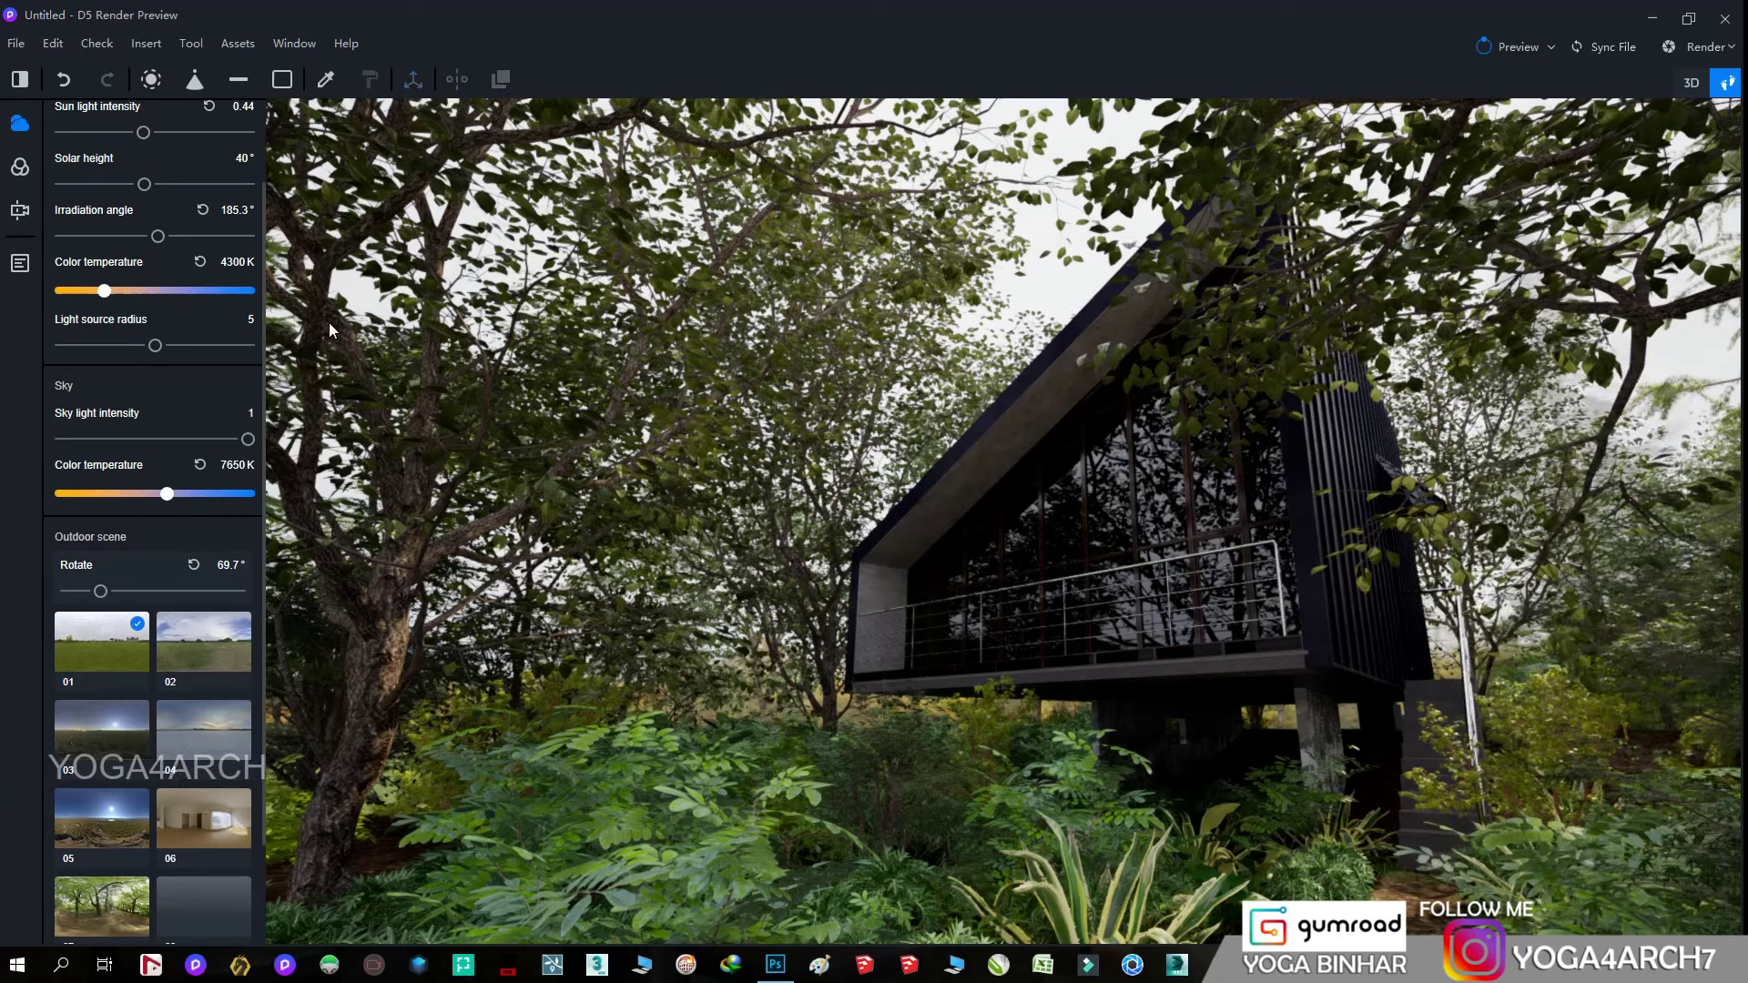
- Lower the sun's solar height to 28.1° and update Scene 2 to this view
{"action": "left_click_drag", "start_coordinate": [142, 185], "coordinate": [121, 185]}
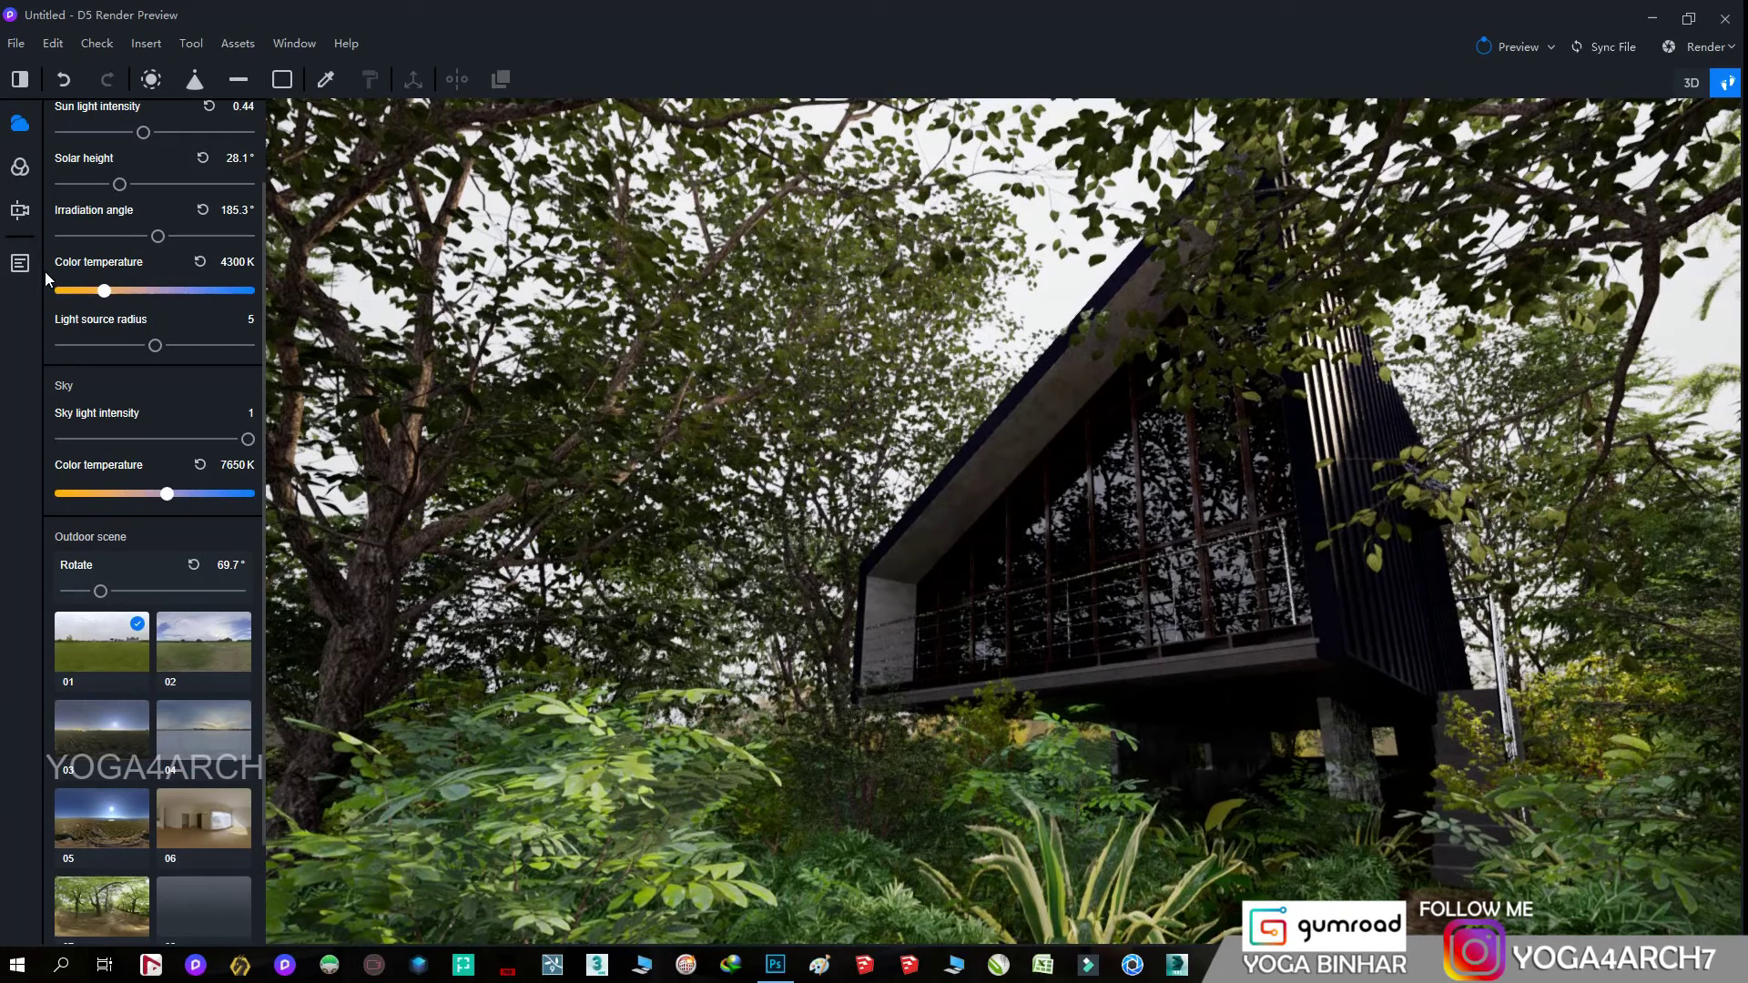
{"action": "left_click", "coordinate": [19, 263]}
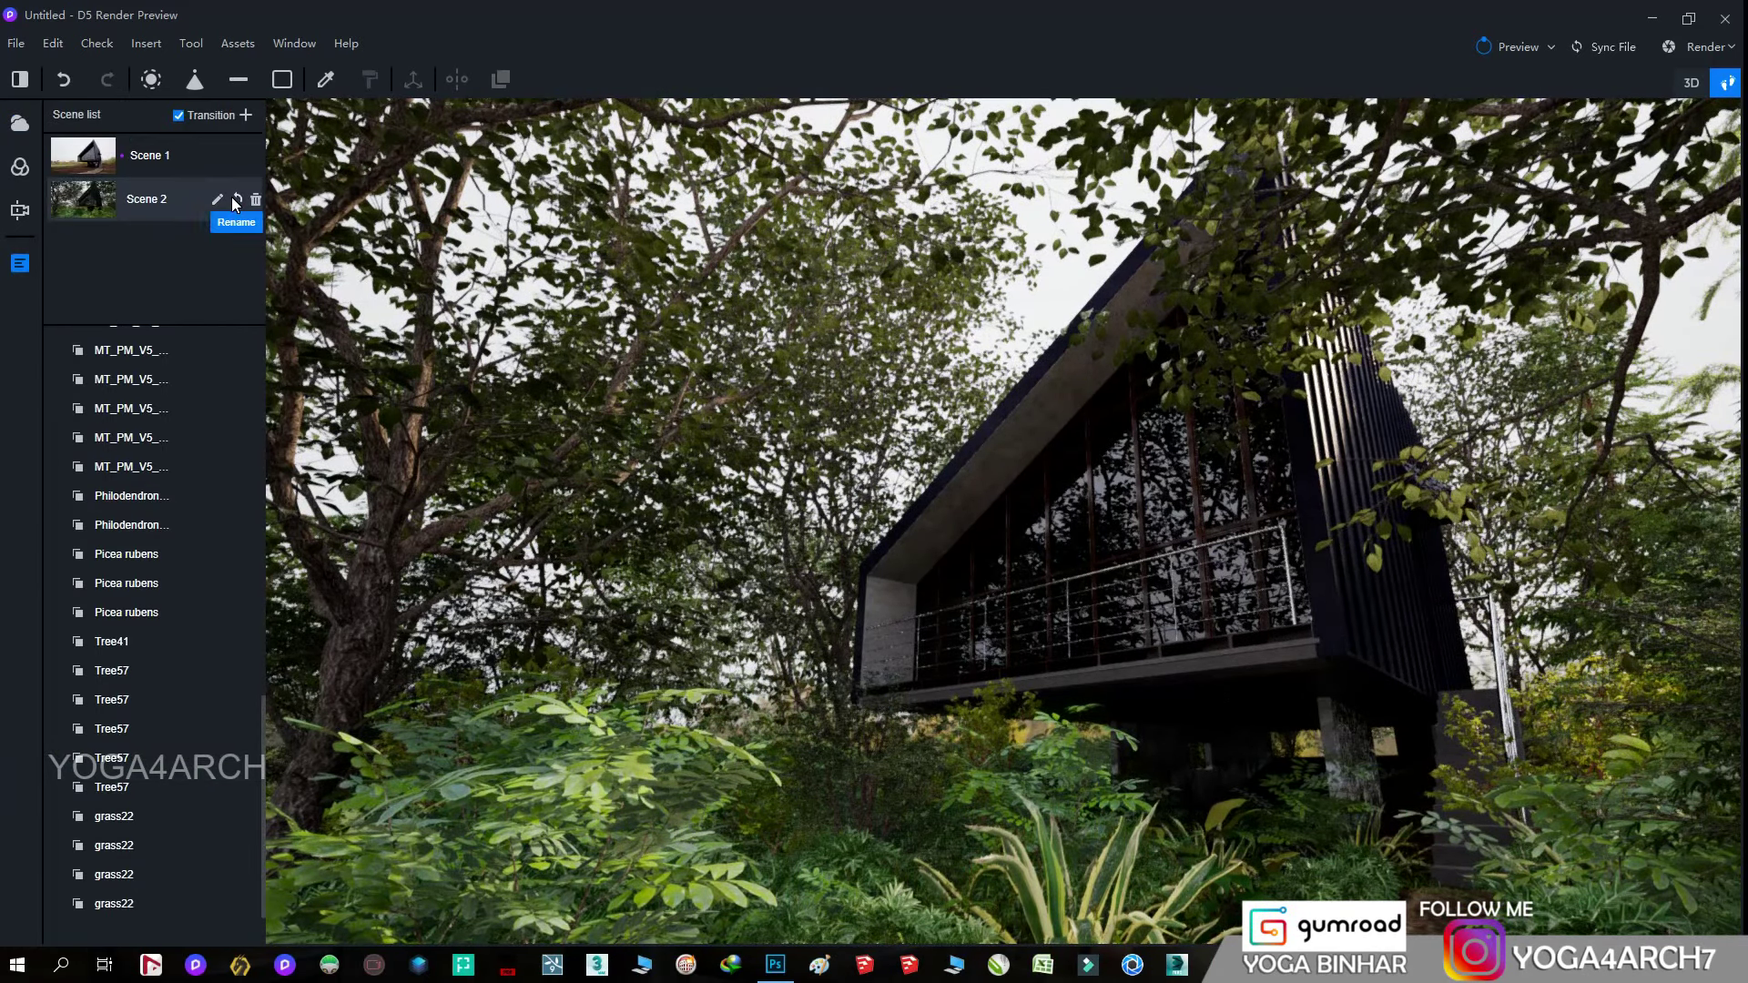
{"action": "left_click", "coordinate": [235, 199]}
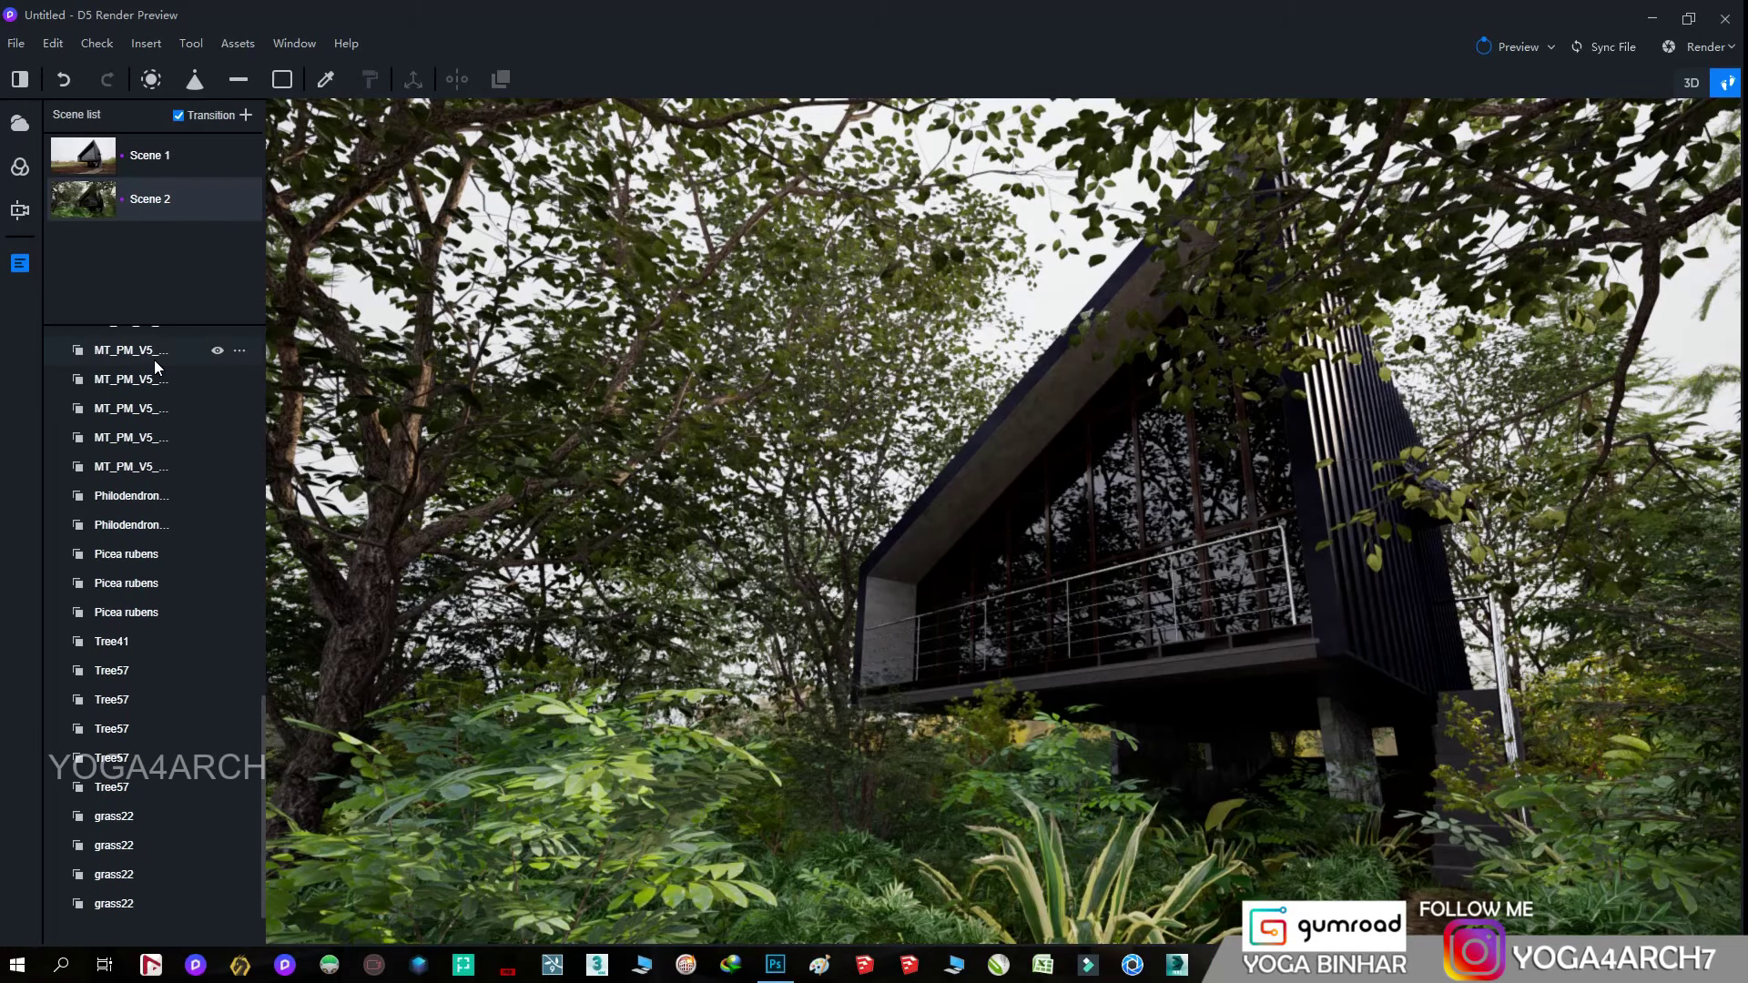
- Warm the sunlight to 3300 K and turn its irradiation angle to 187.1°
{"action": "left_click", "coordinate": [19, 123]}
{"action": "left_click_drag", "start_coordinate": [114, 290], "coordinate": [85, 290]}
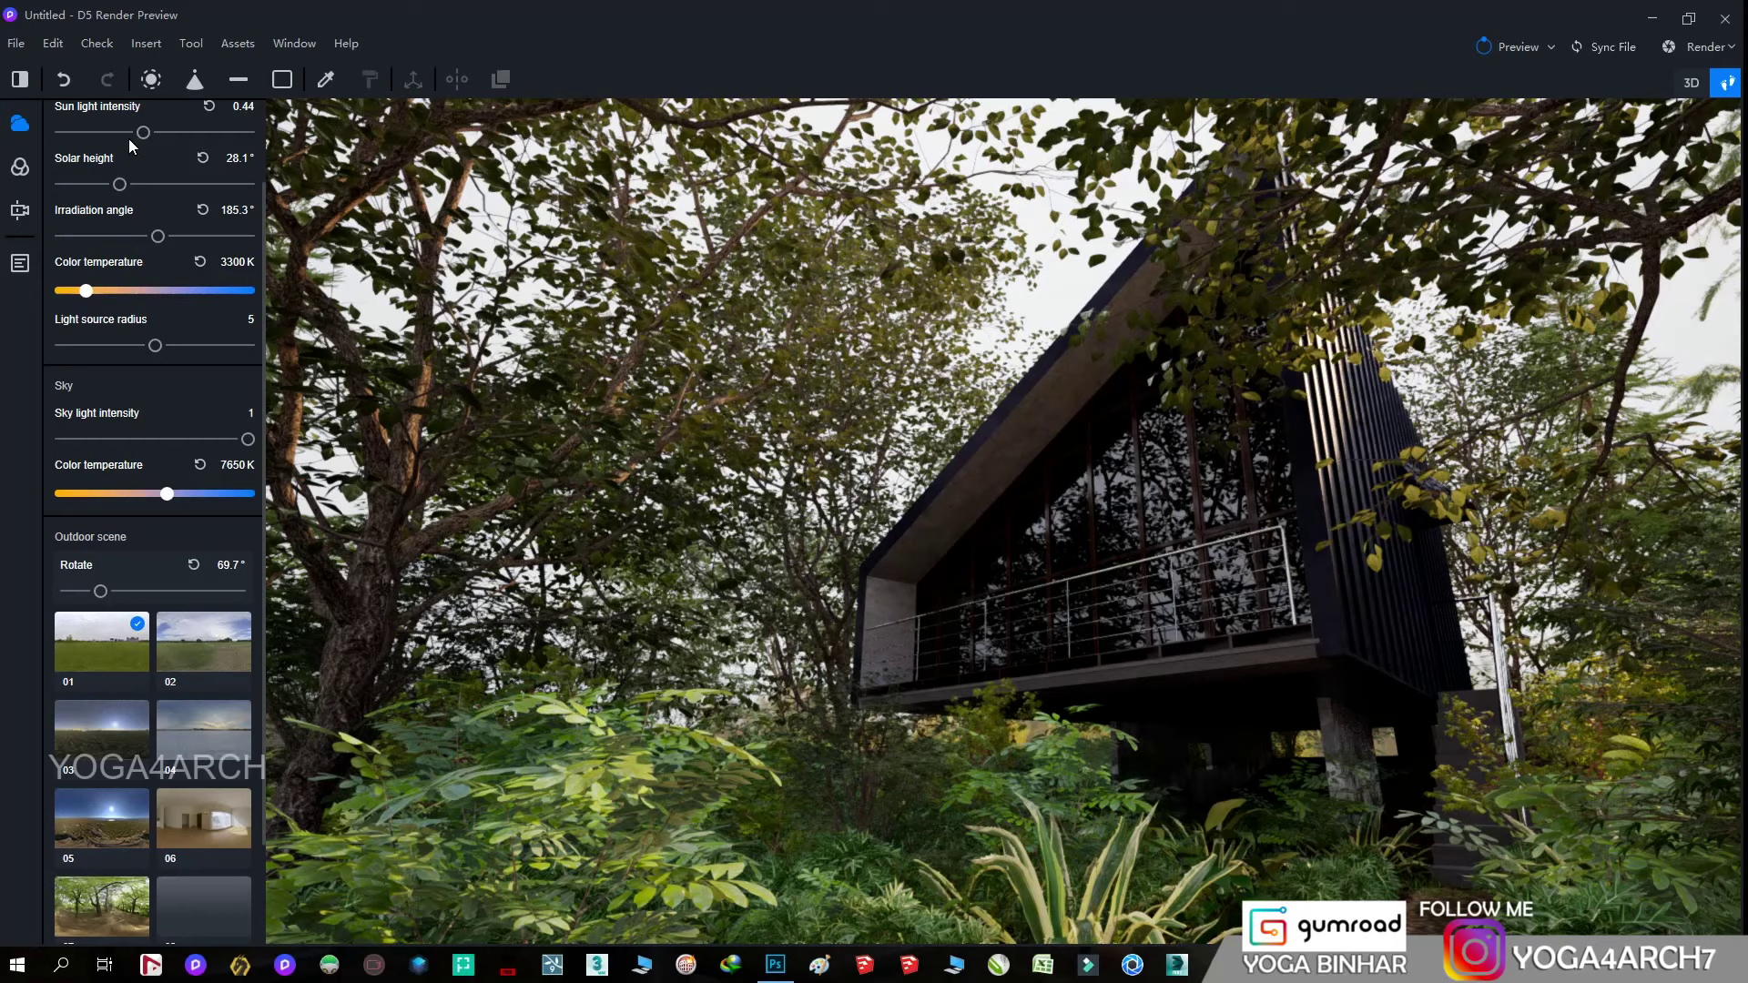
{"action": "left_click_drag", "start_coordinate": [154, 238], "coordinate": [158, 239]}
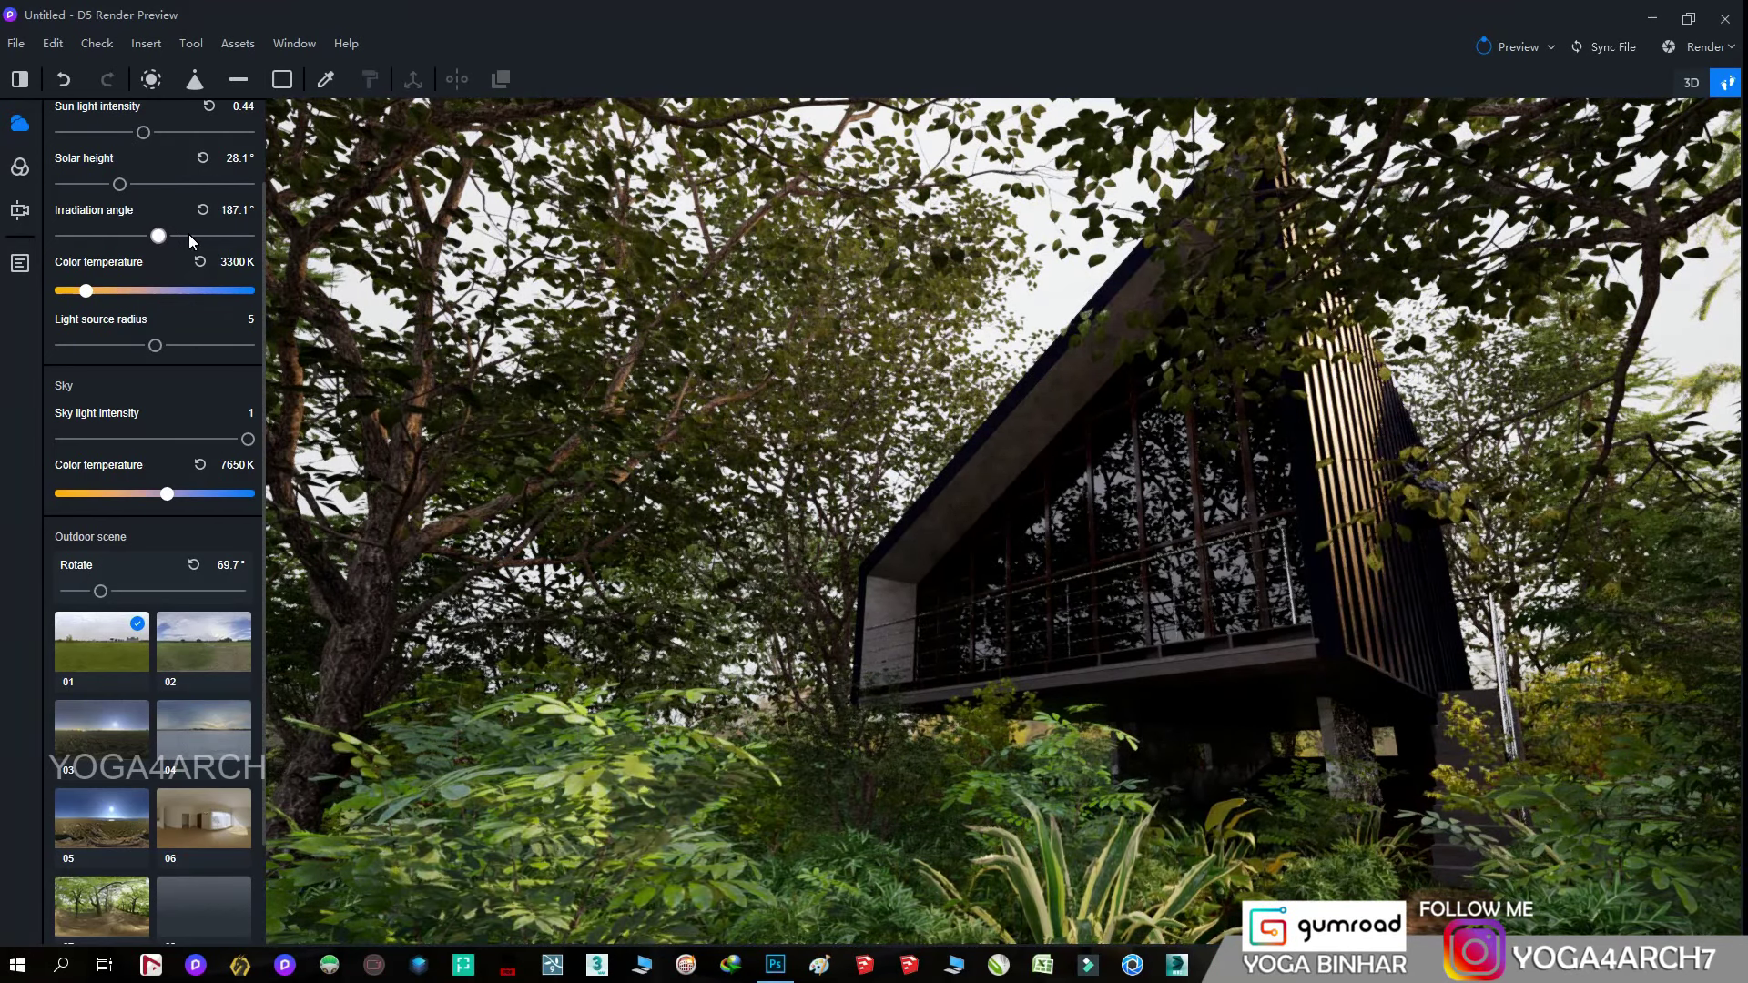
{"action": "left_click", "coordinate": [20, 166]}
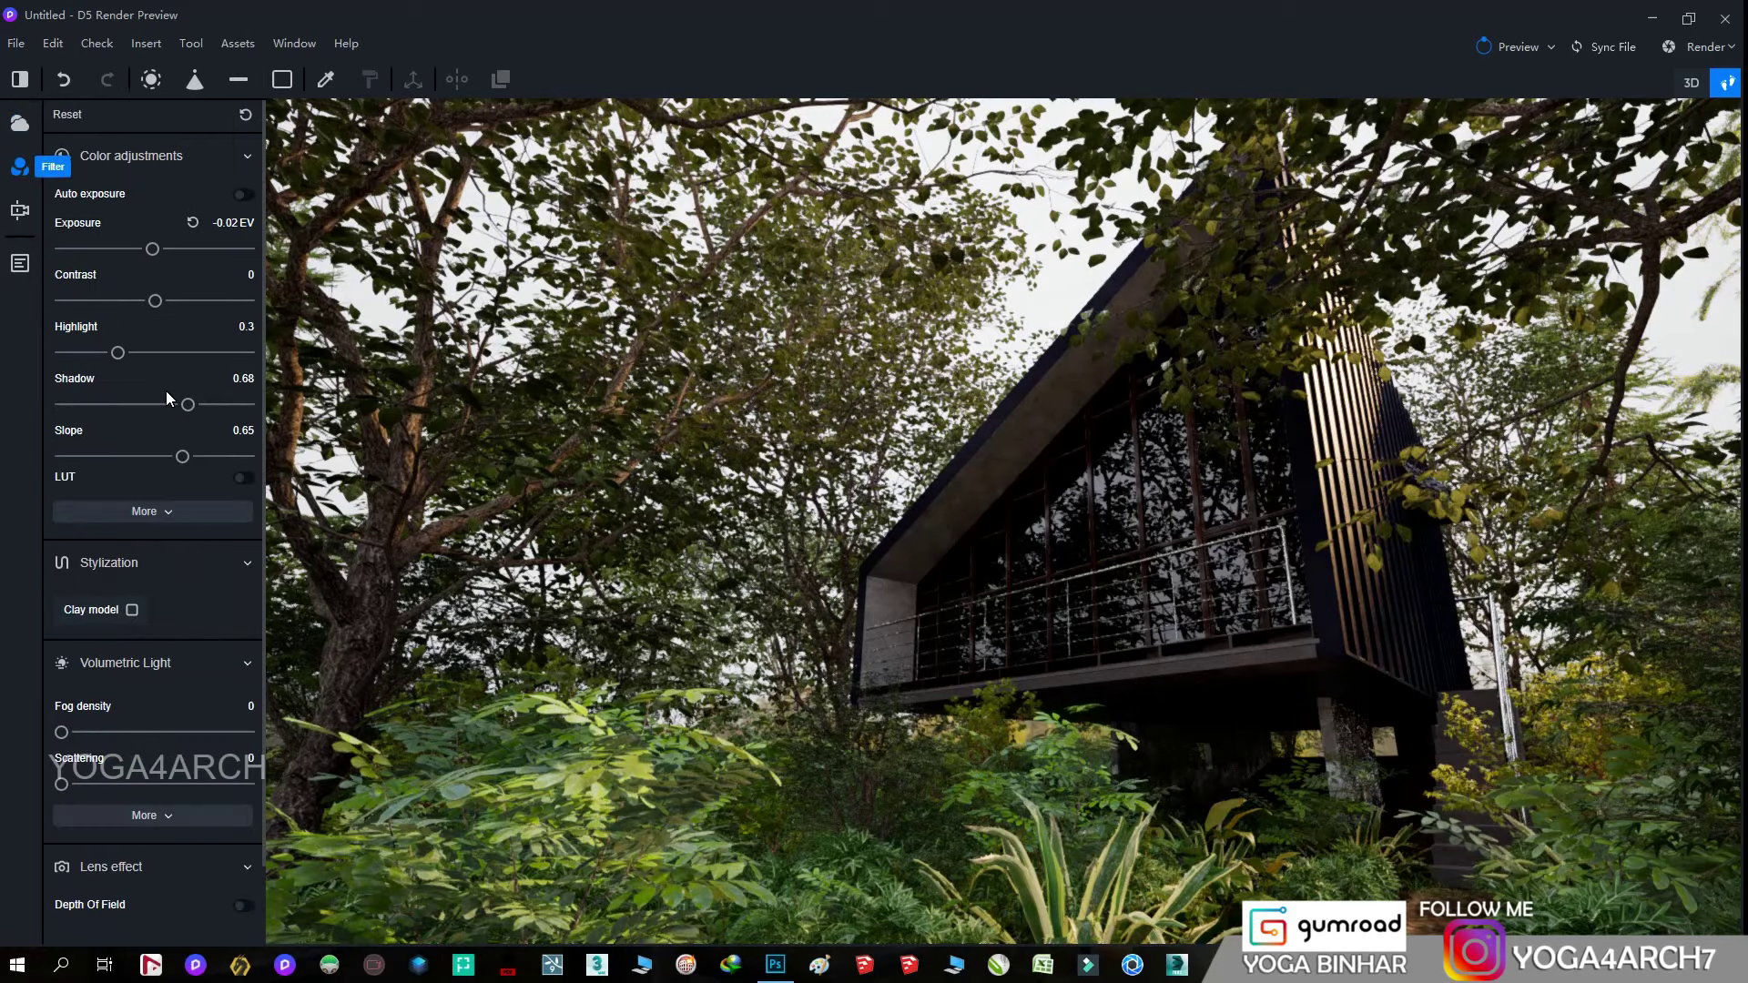
- Enable LUT grading with the ModernDystopianAction preset at 0.11 intensity
{"action": "left_click", "coordinate": [235, 477]}
{"action": "left_click", "coordinate": [182, 512]}
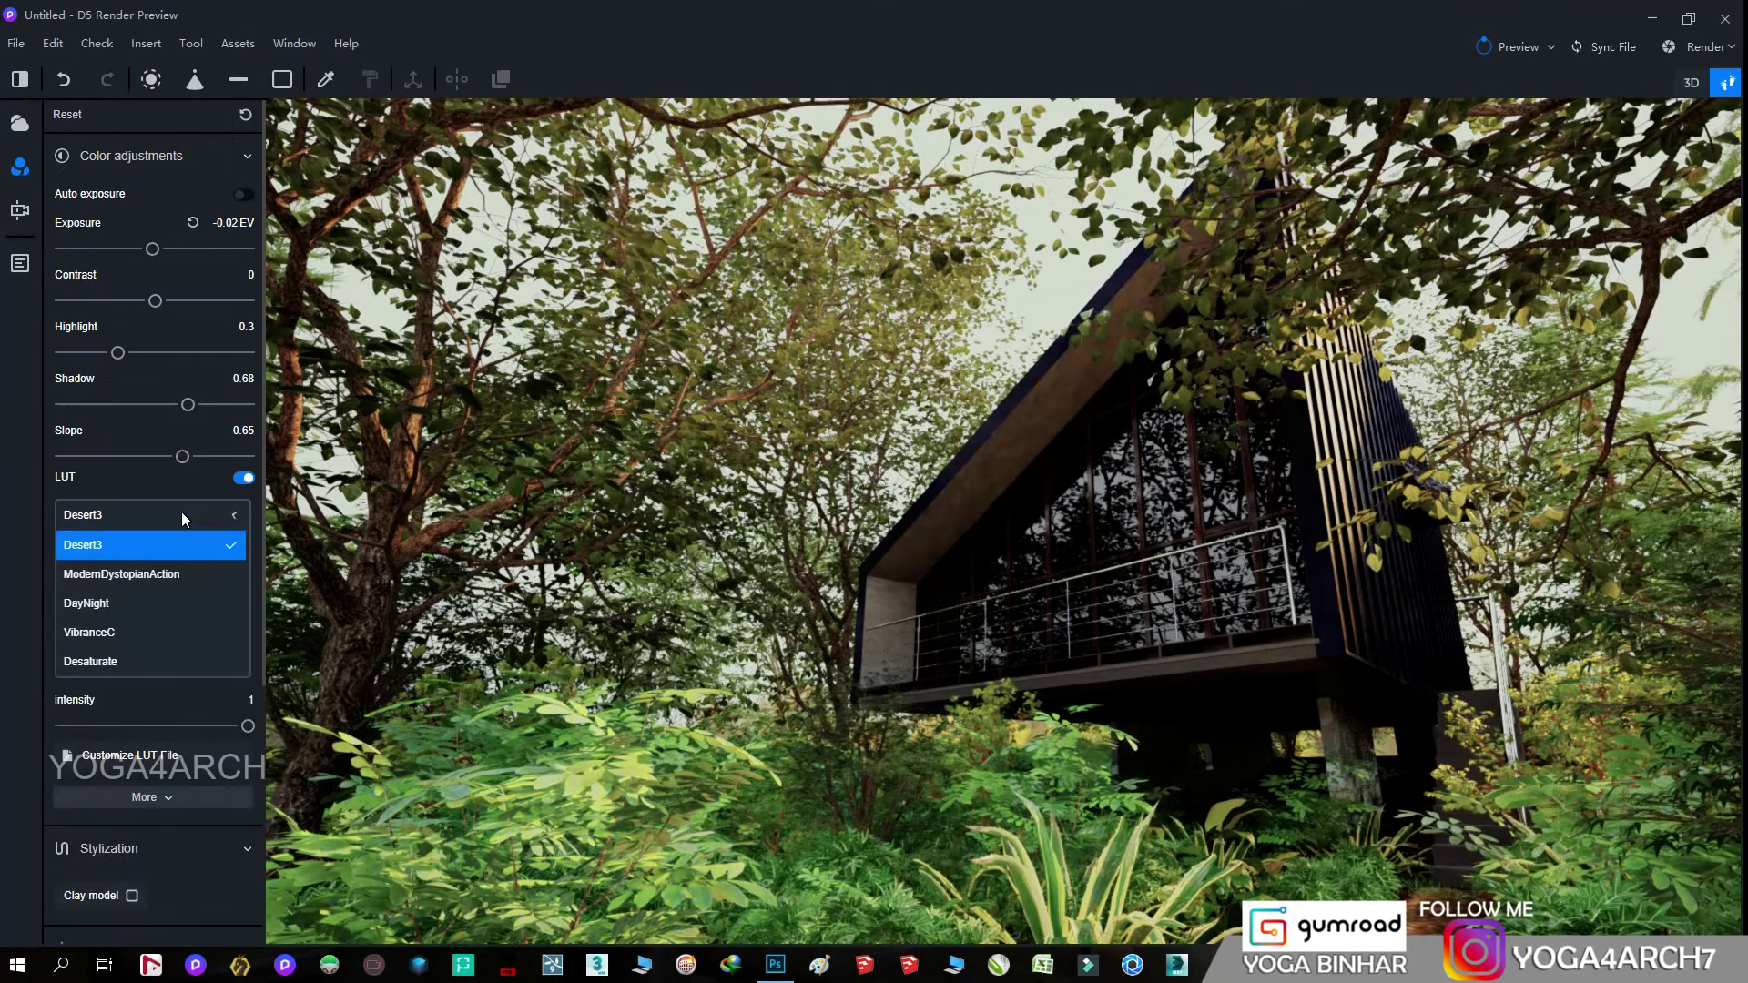
{"action": "left_click", "coordinate": [123, 576]}
{"action": "left_click_drag", "start_coordinate": [86, 583], "coordinate": [87, 585]}
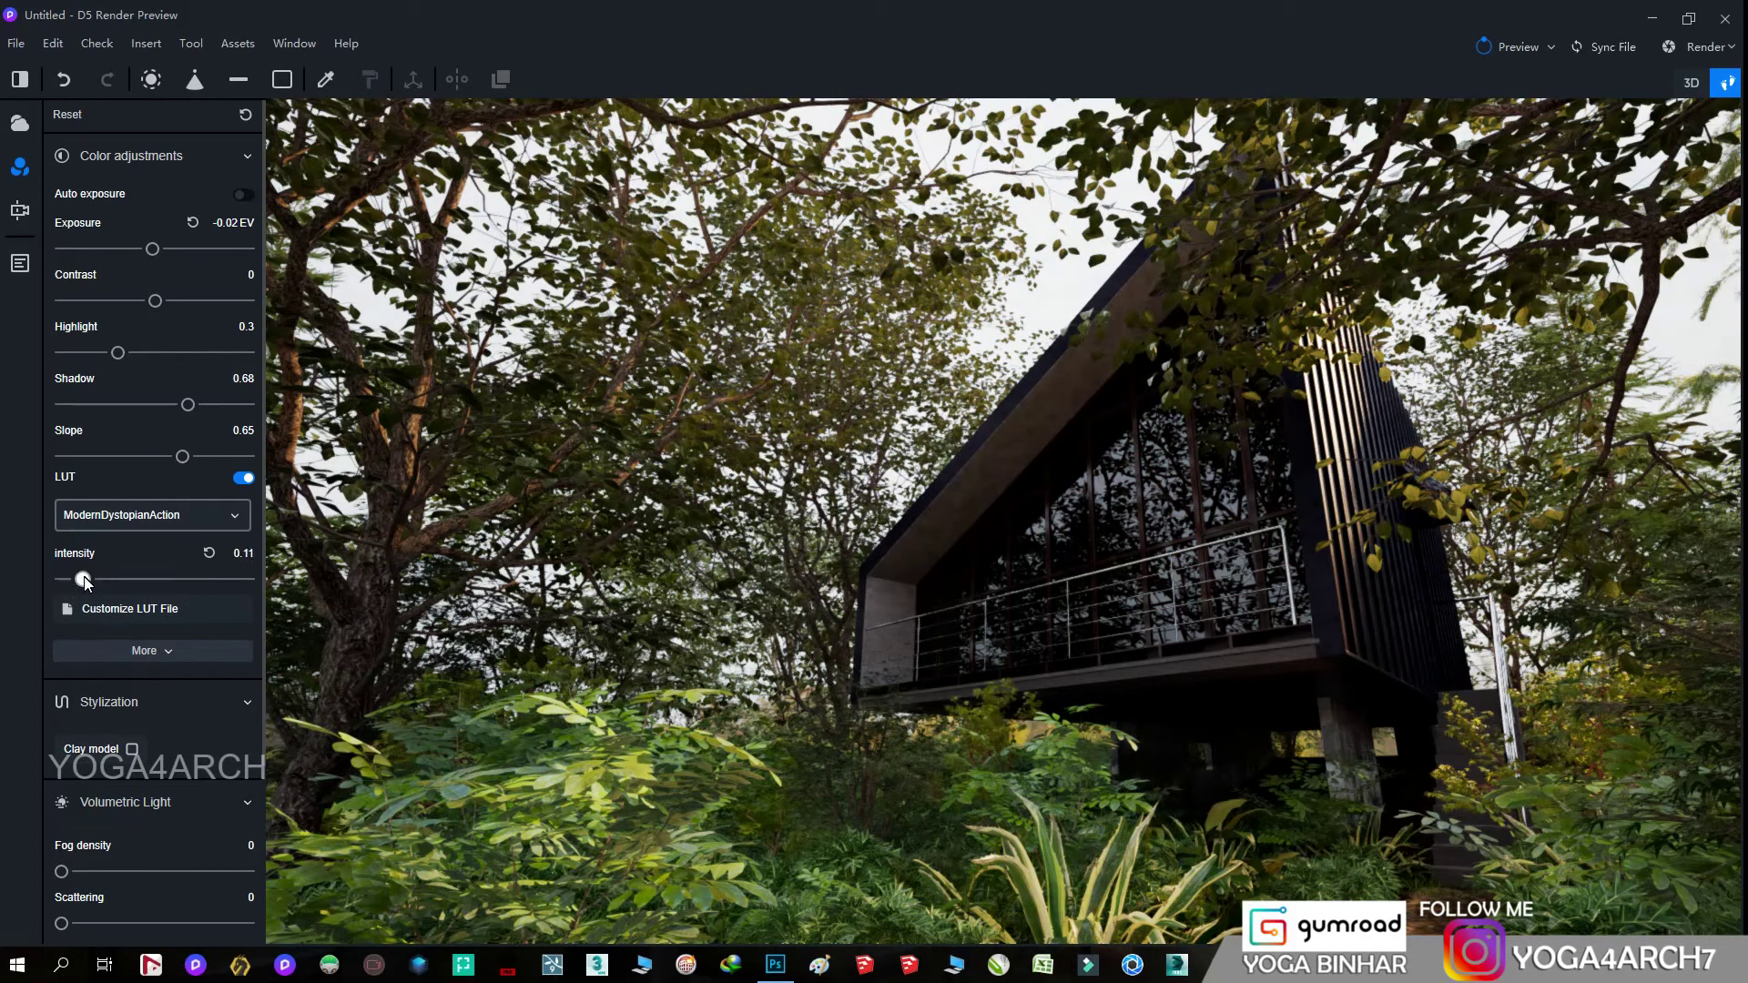
- Add a 0.14 glow and start volumetric fog at density 1.46
{"action": "left_click", "coordinate": [183, 646]}
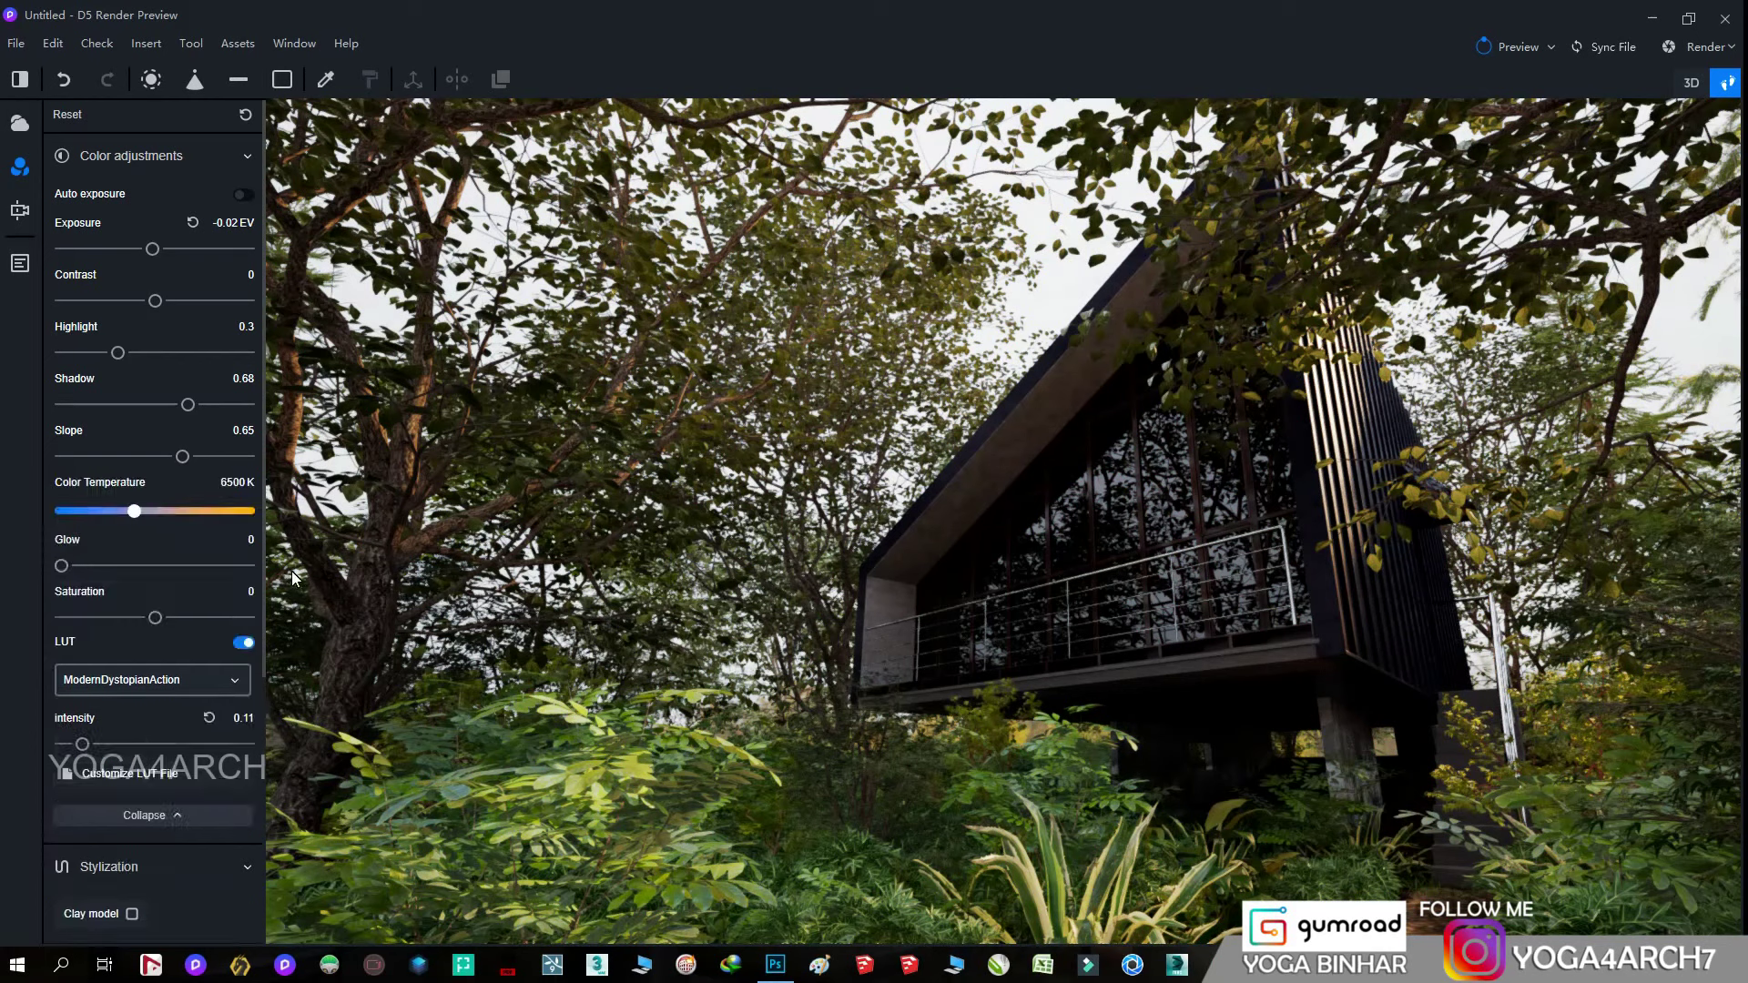
{"action": "scroll", "coordinate": [191, 754], "scroll_direction": "down", "scroll_amount": 1}
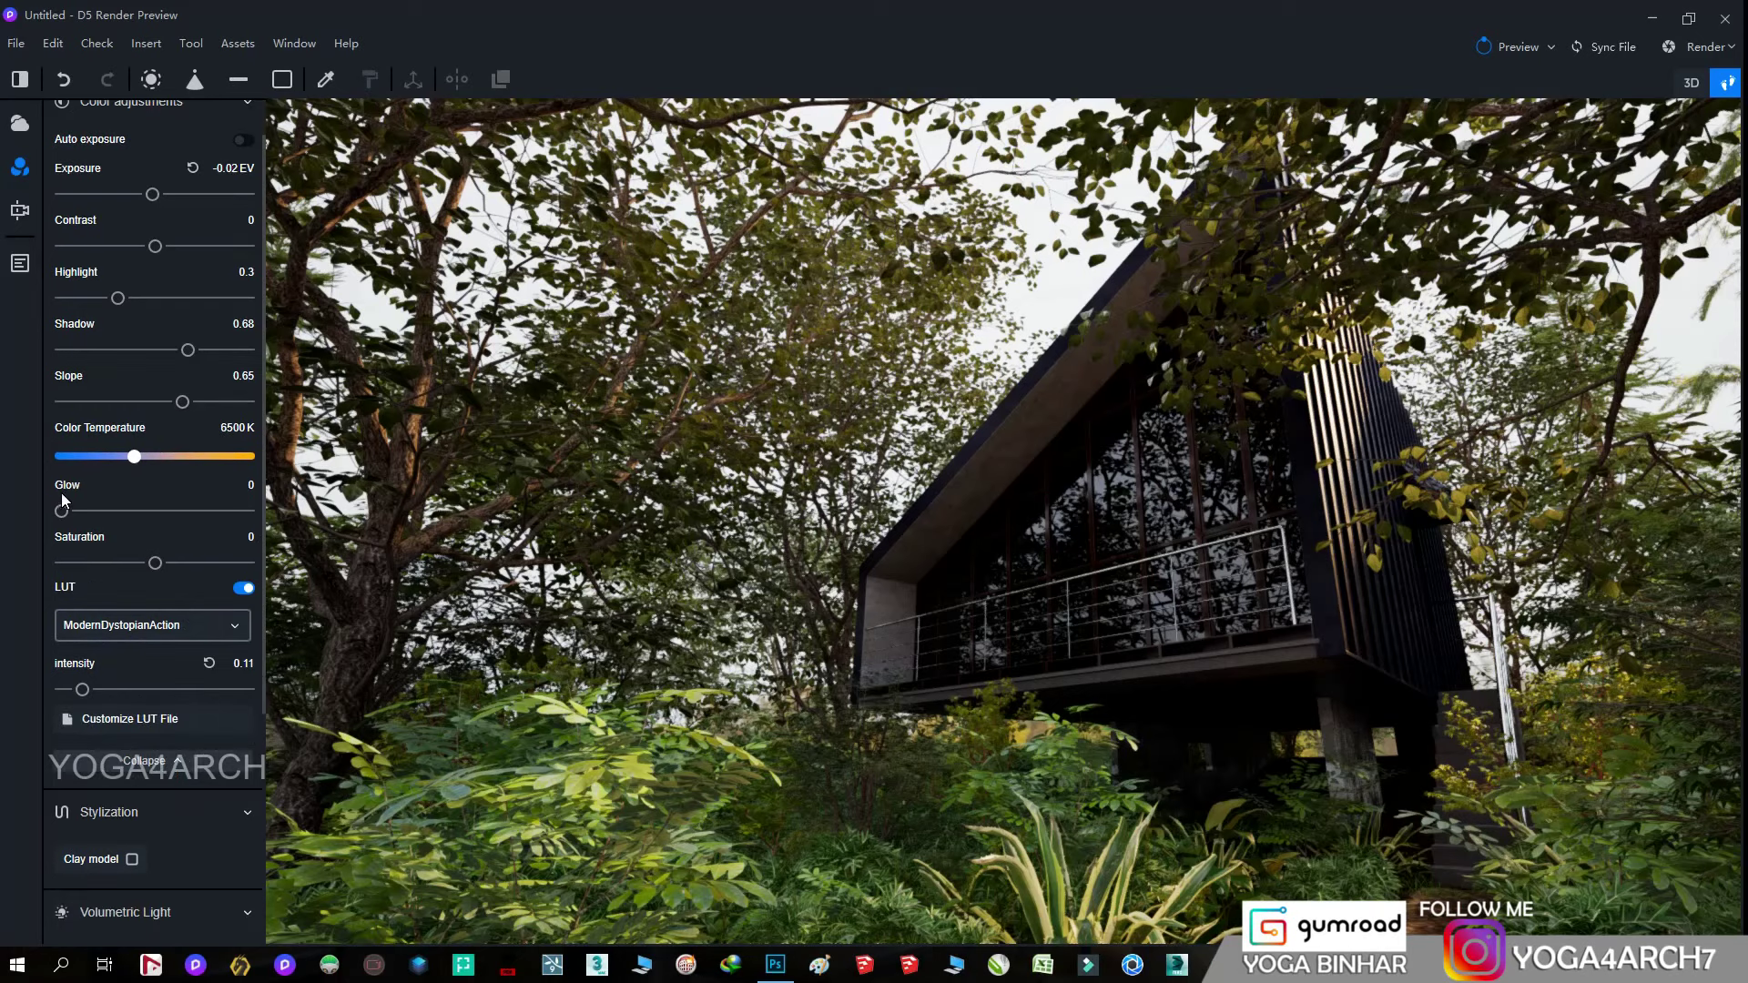
{"action": "left_click_drag", "start_coordinate": [62, 510], "coordinate": [87, 511]}
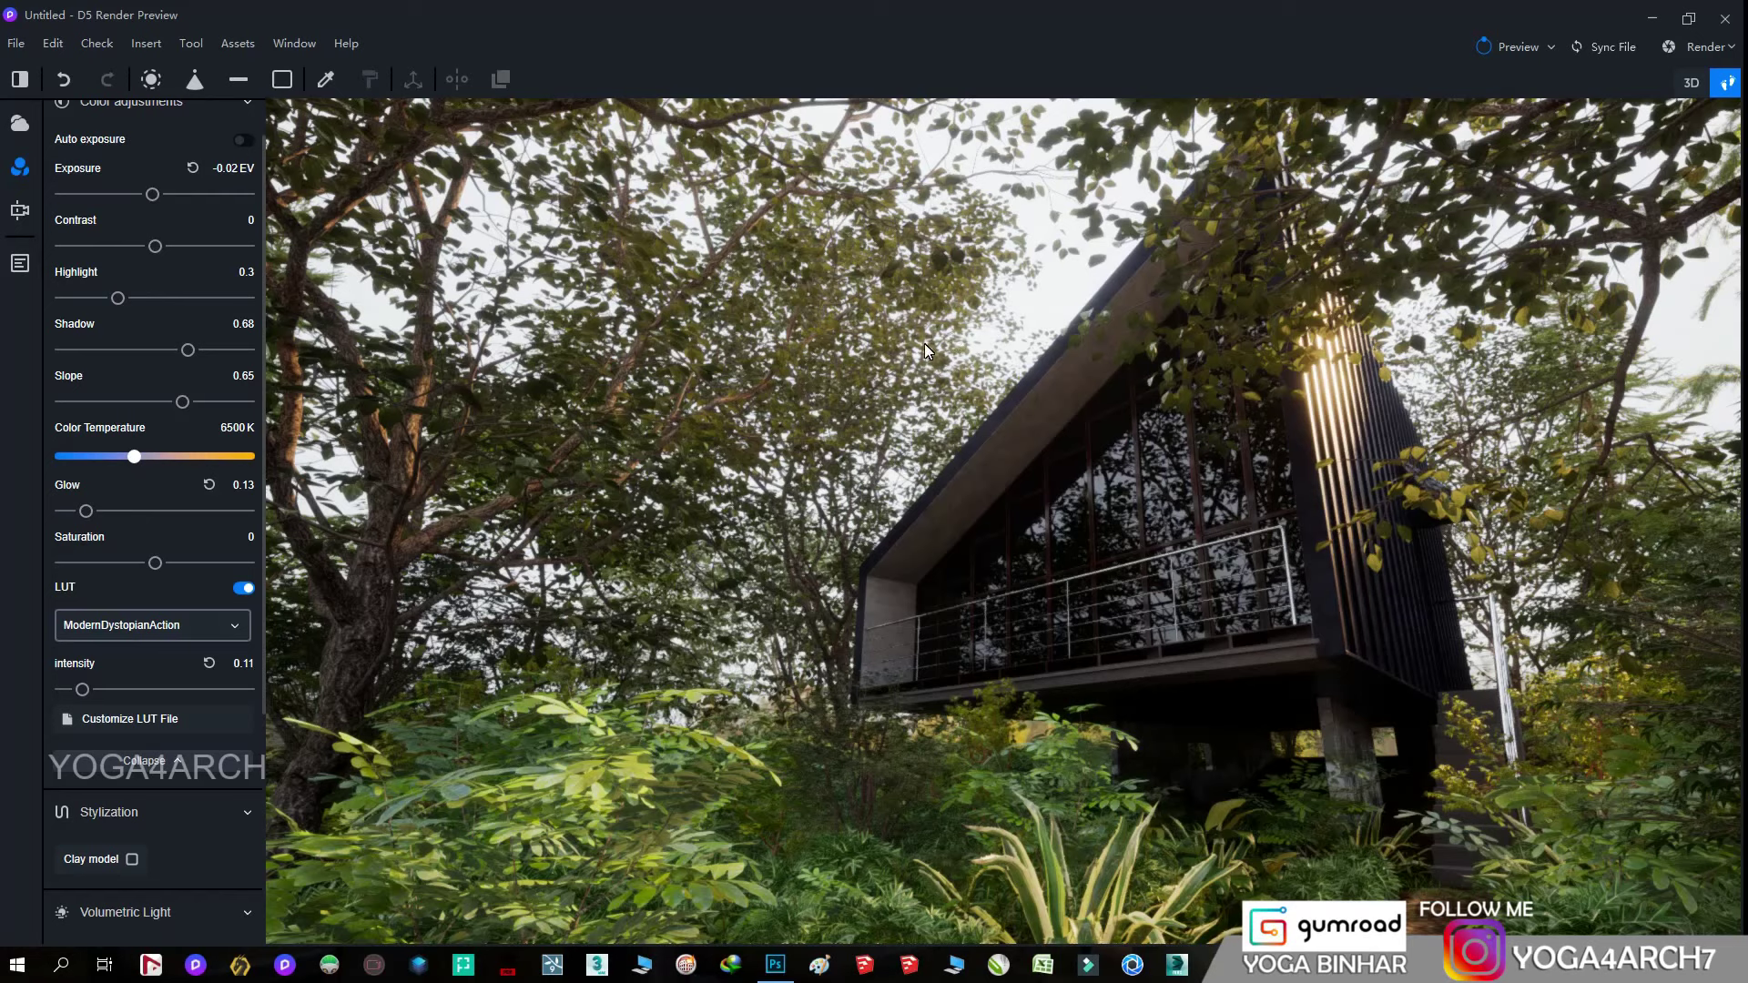
{"action": "left_click_drag", "start_coordinate": [87, 511], "coordinate": [88, 510]}
{"action": "scroll", "coordinate": [204, 794], "scroll_direction": "down", "scroll_amount": 3}
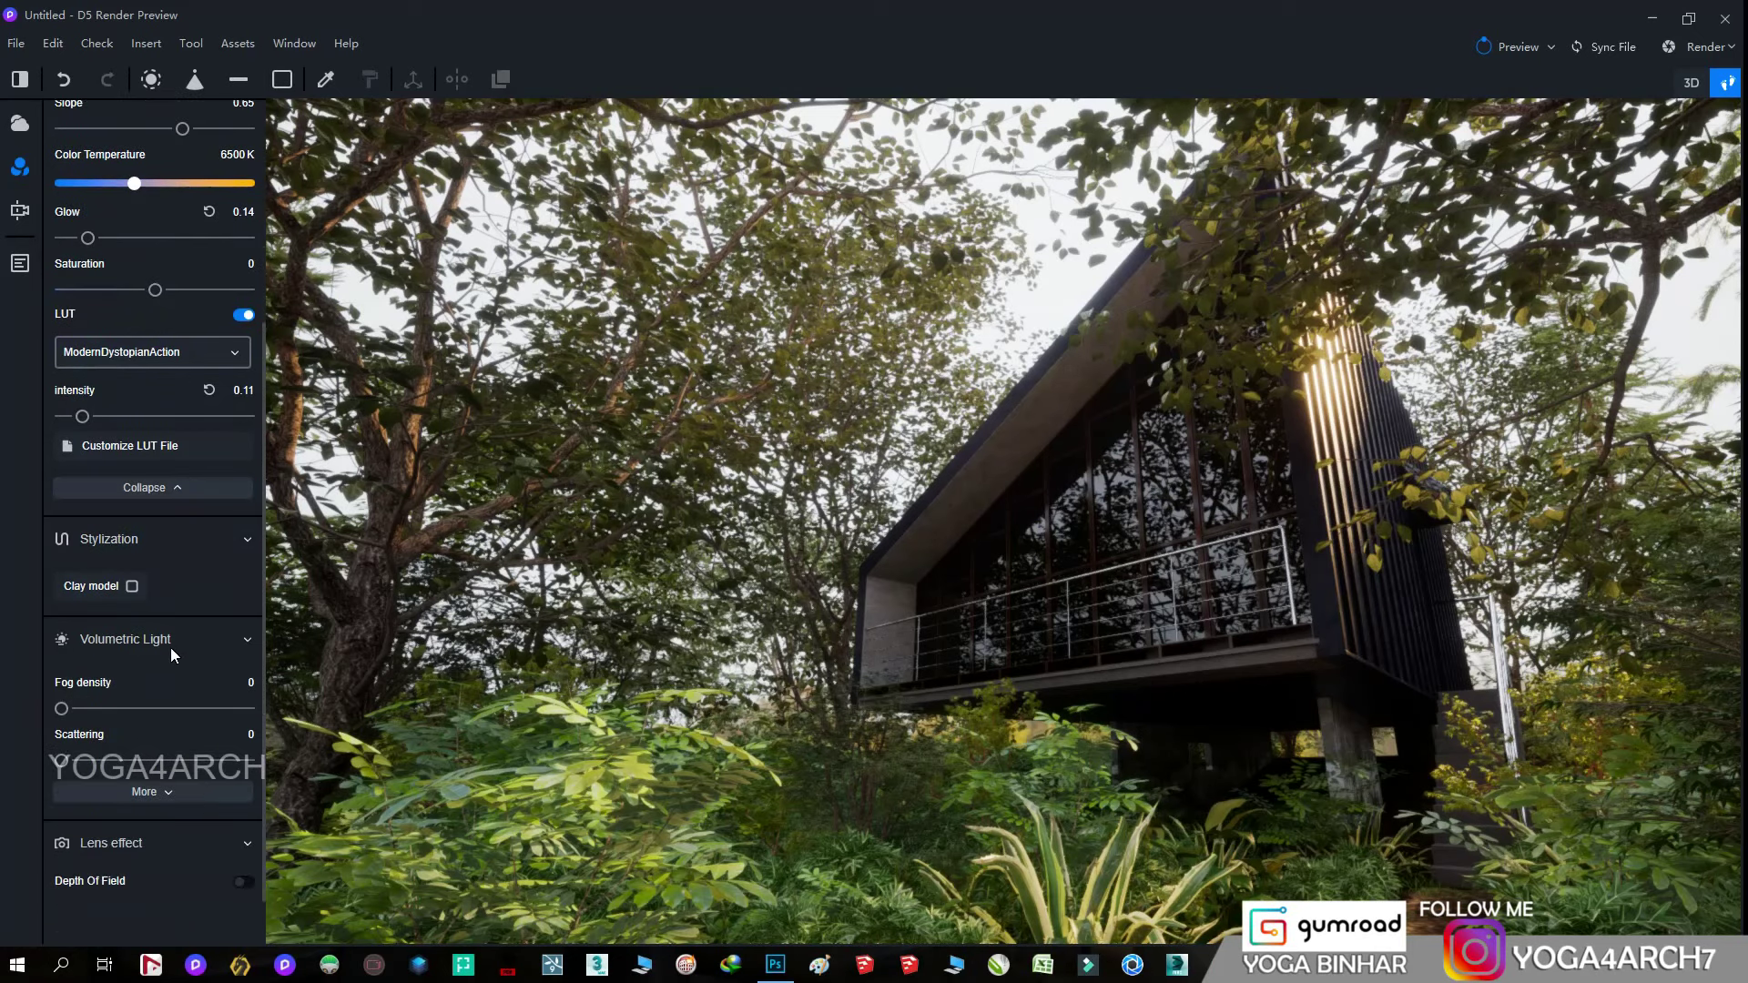
{"action": "left_click_drag", "start_coordinate": [62, 708], "coordinate": [116, 708]}
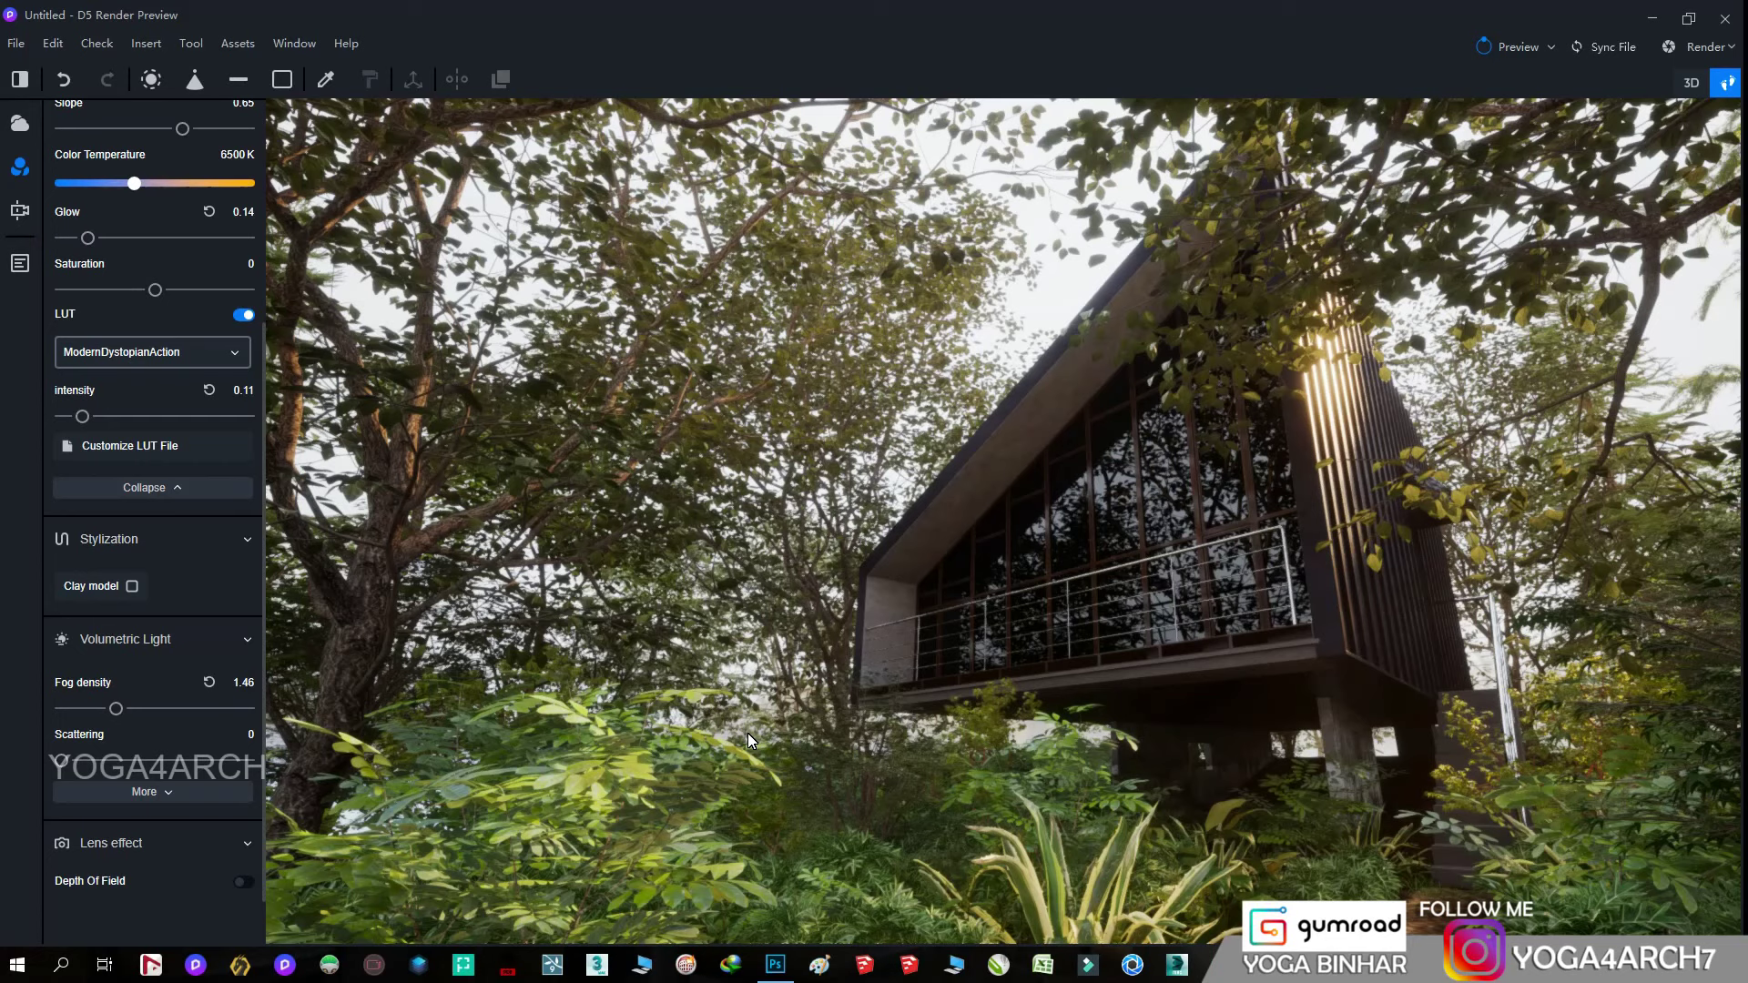
- Set volumetric fog density to 2, leaving the fog hue at 0 for neutral haze
{"action": "left_click", "coordinate": [200, 790]}
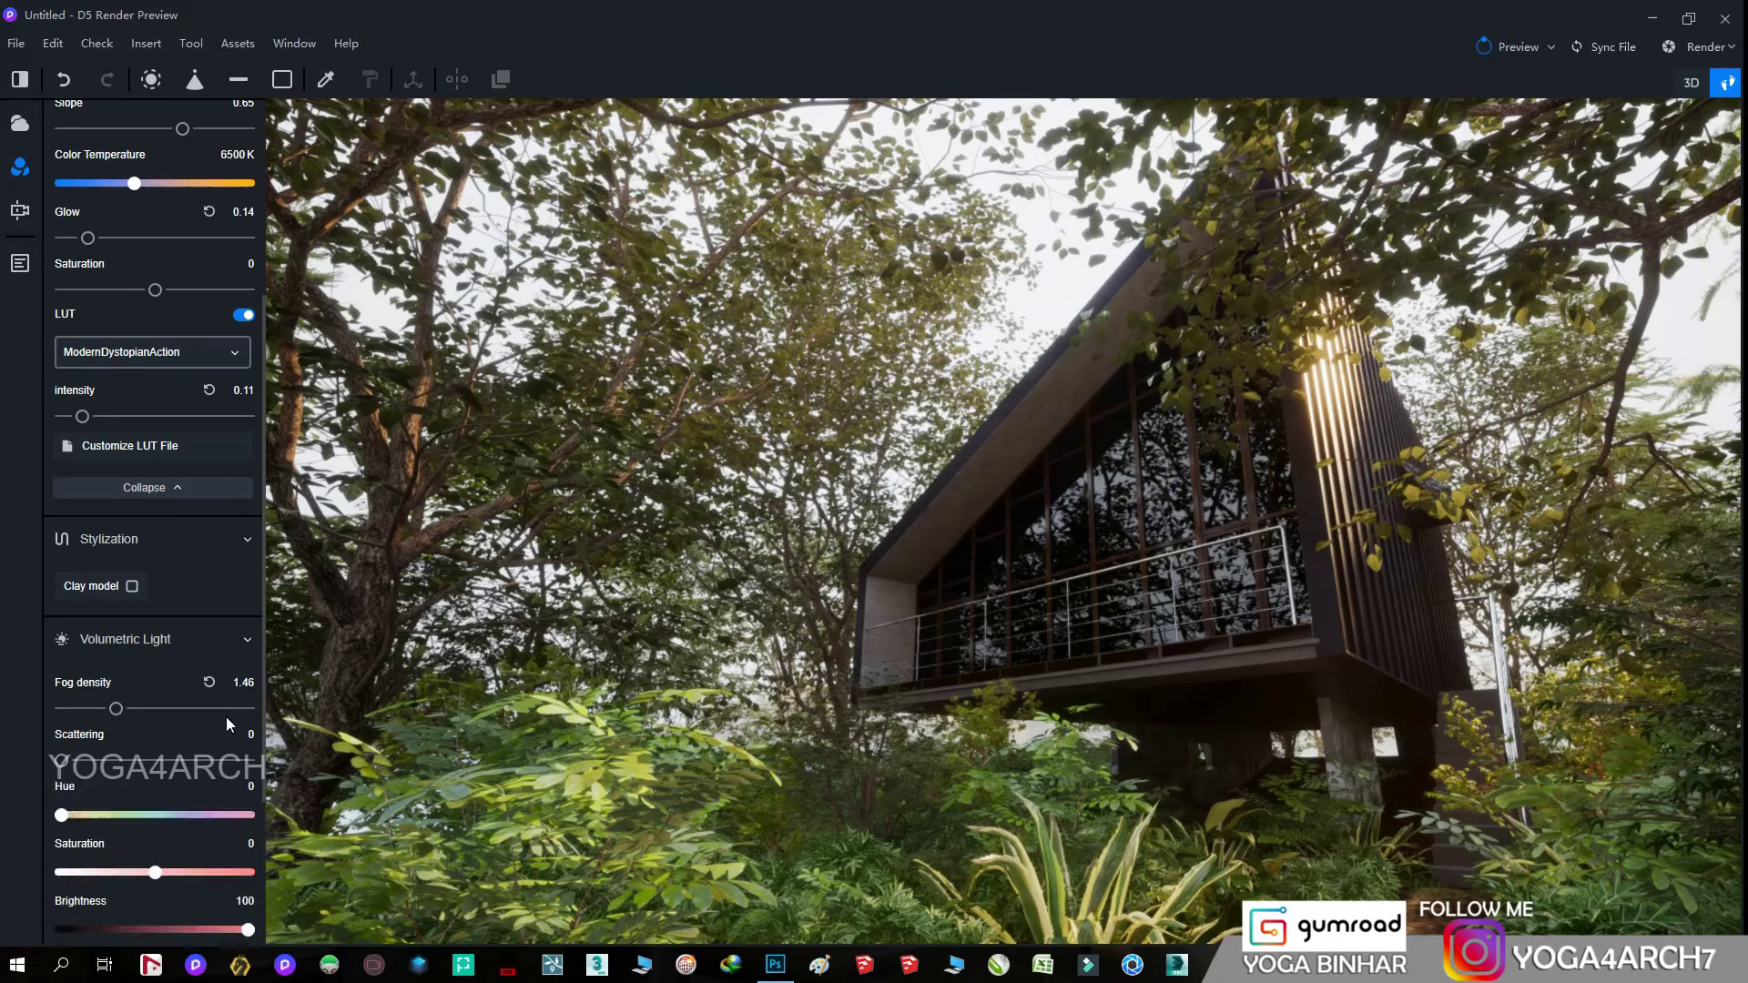
{"action": "left_click", "coordinate": [68, 816]}
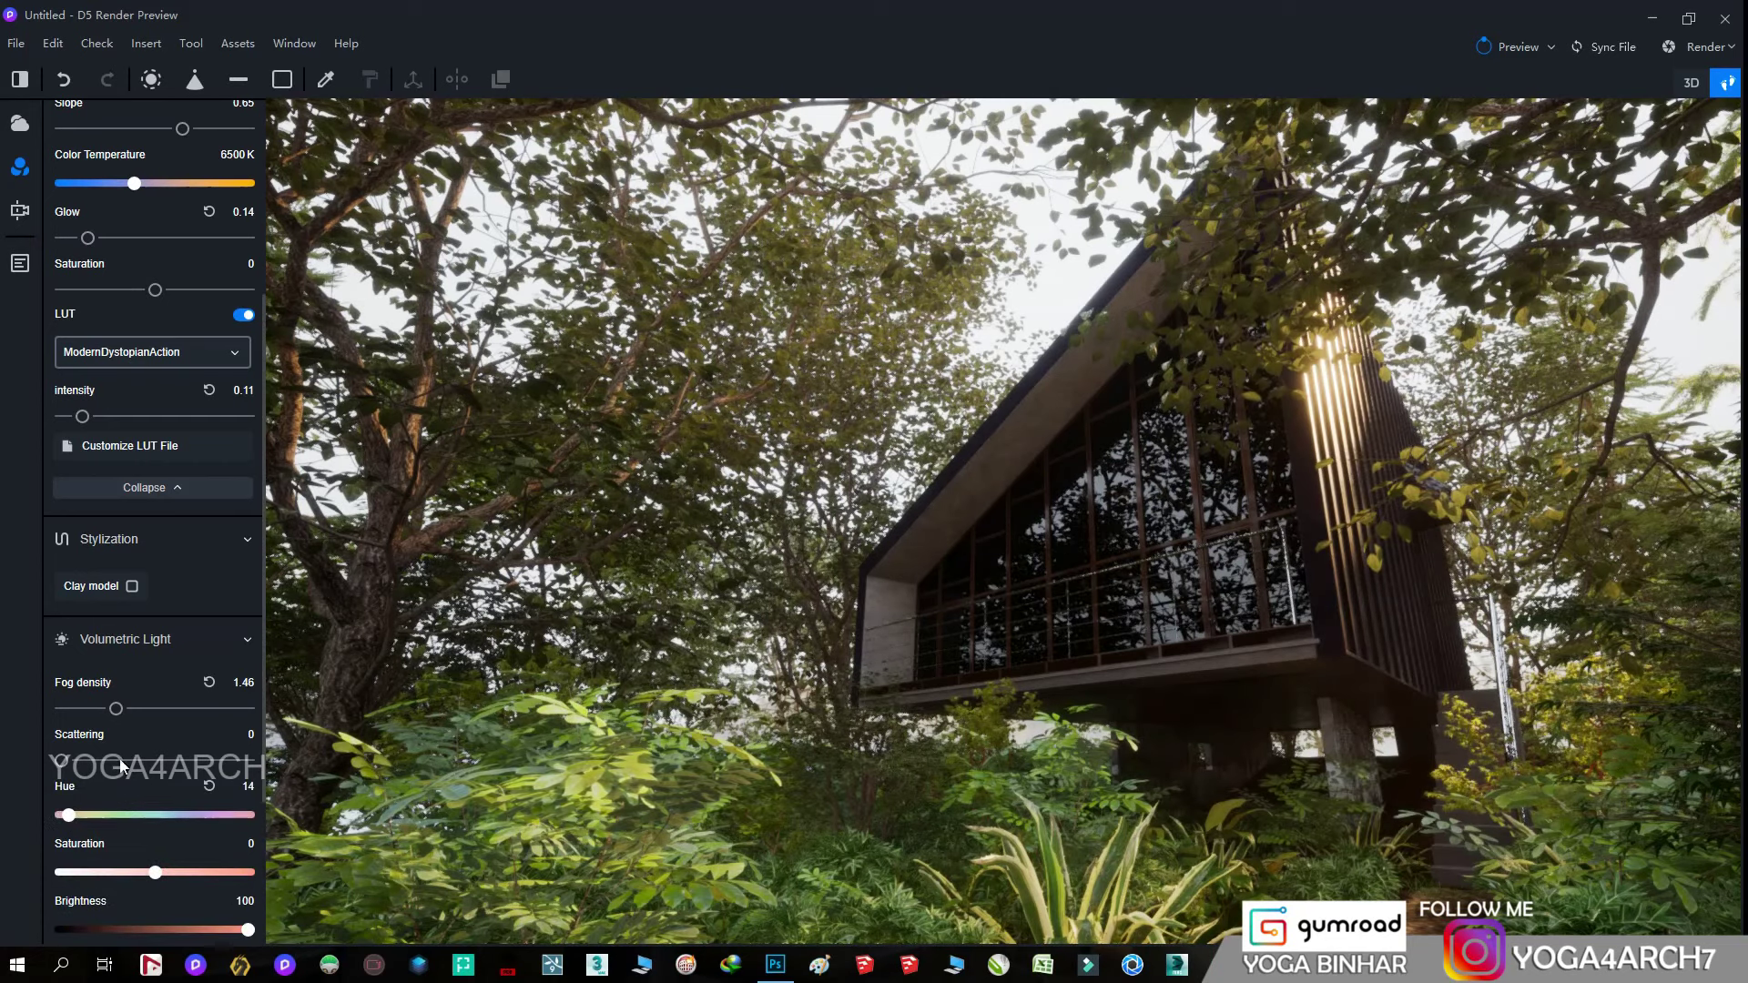
{"action": "left_click_drag", "start_coordinate": [116, 708], "coordinate": [176, 709]}
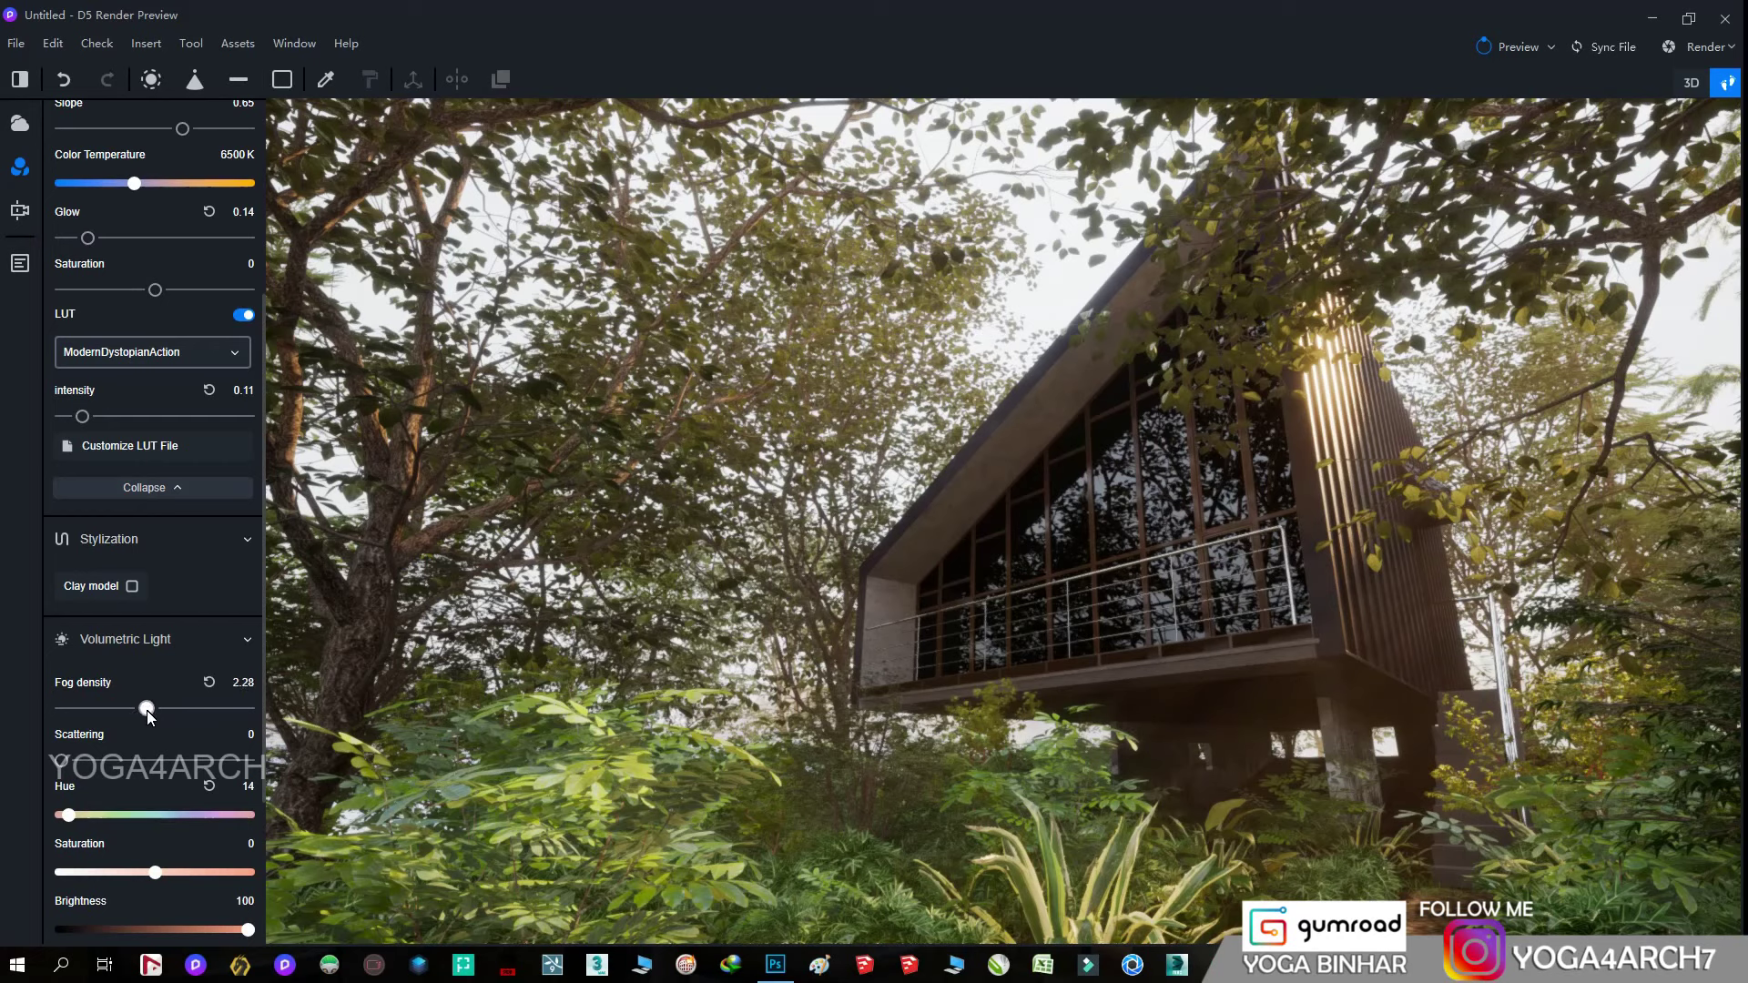
{"action": "left_click_drag", "start_coordinate": [138, 712], "coordinate": [136, 709]}
{"action": "left_click_drag", "start_coordinate": [68, 816], "coordinate": [57, 815]}
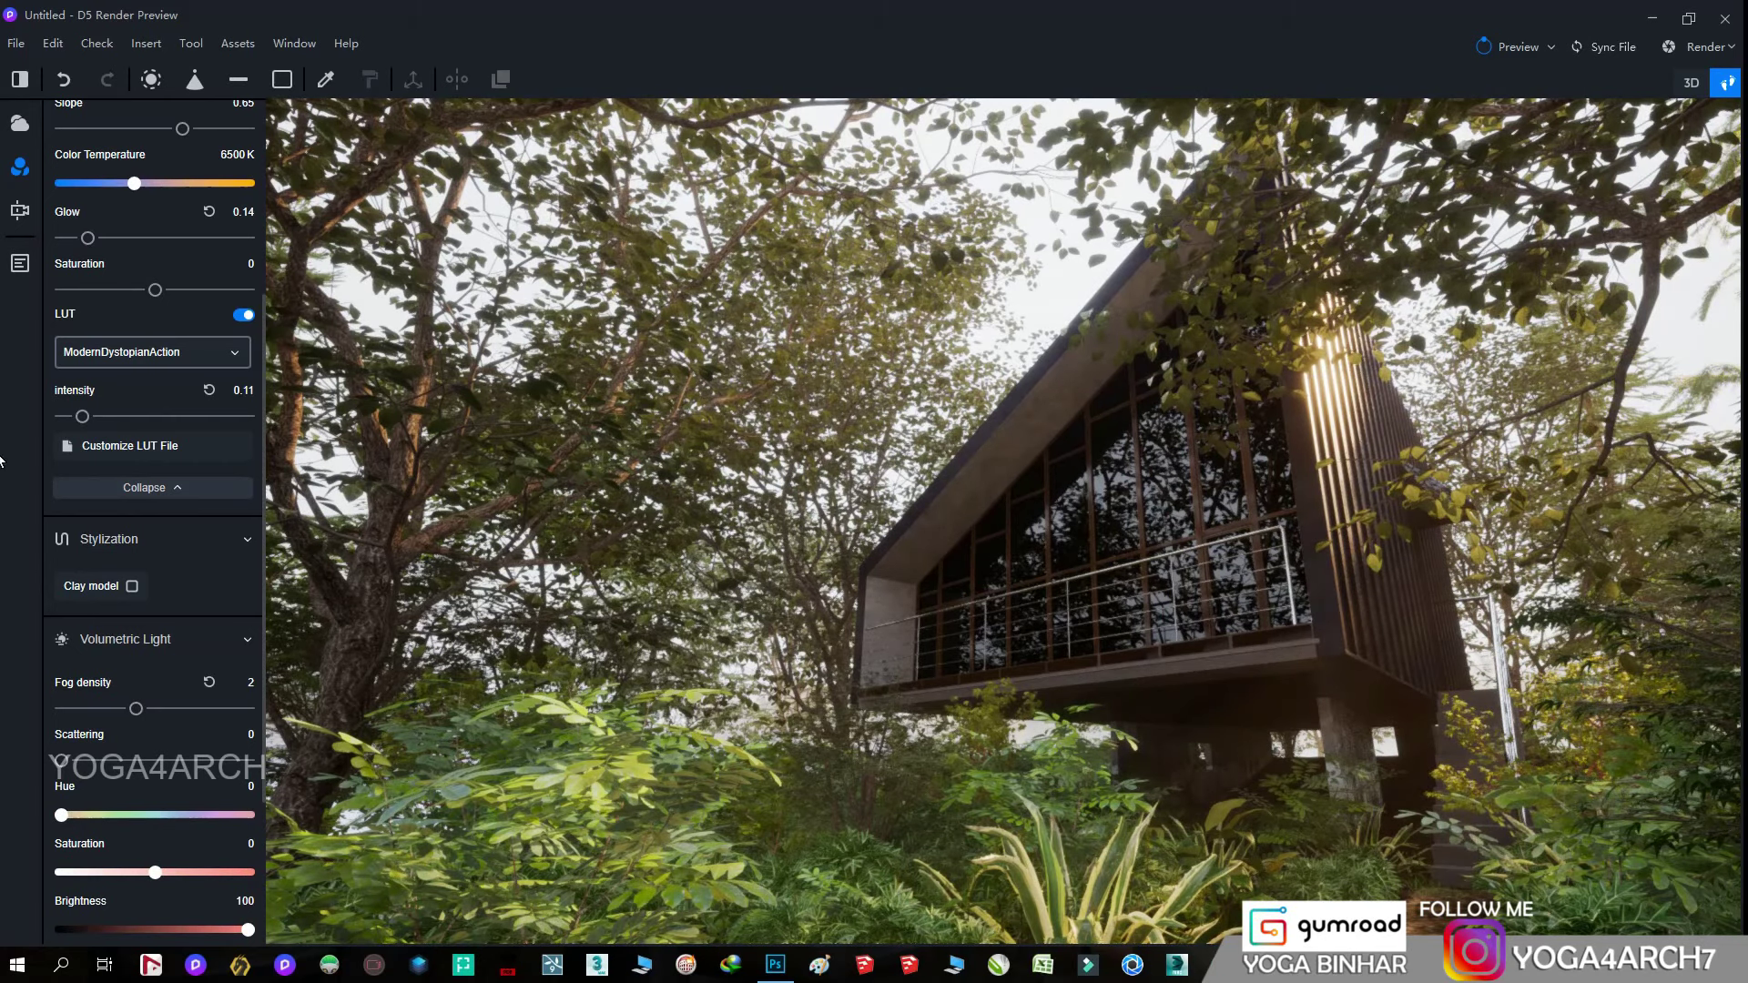
- Add a new Scene 3 from the foggy, LUT-graded view and switch to it
{"action": "left_click", "coordinate": [19, 263]}
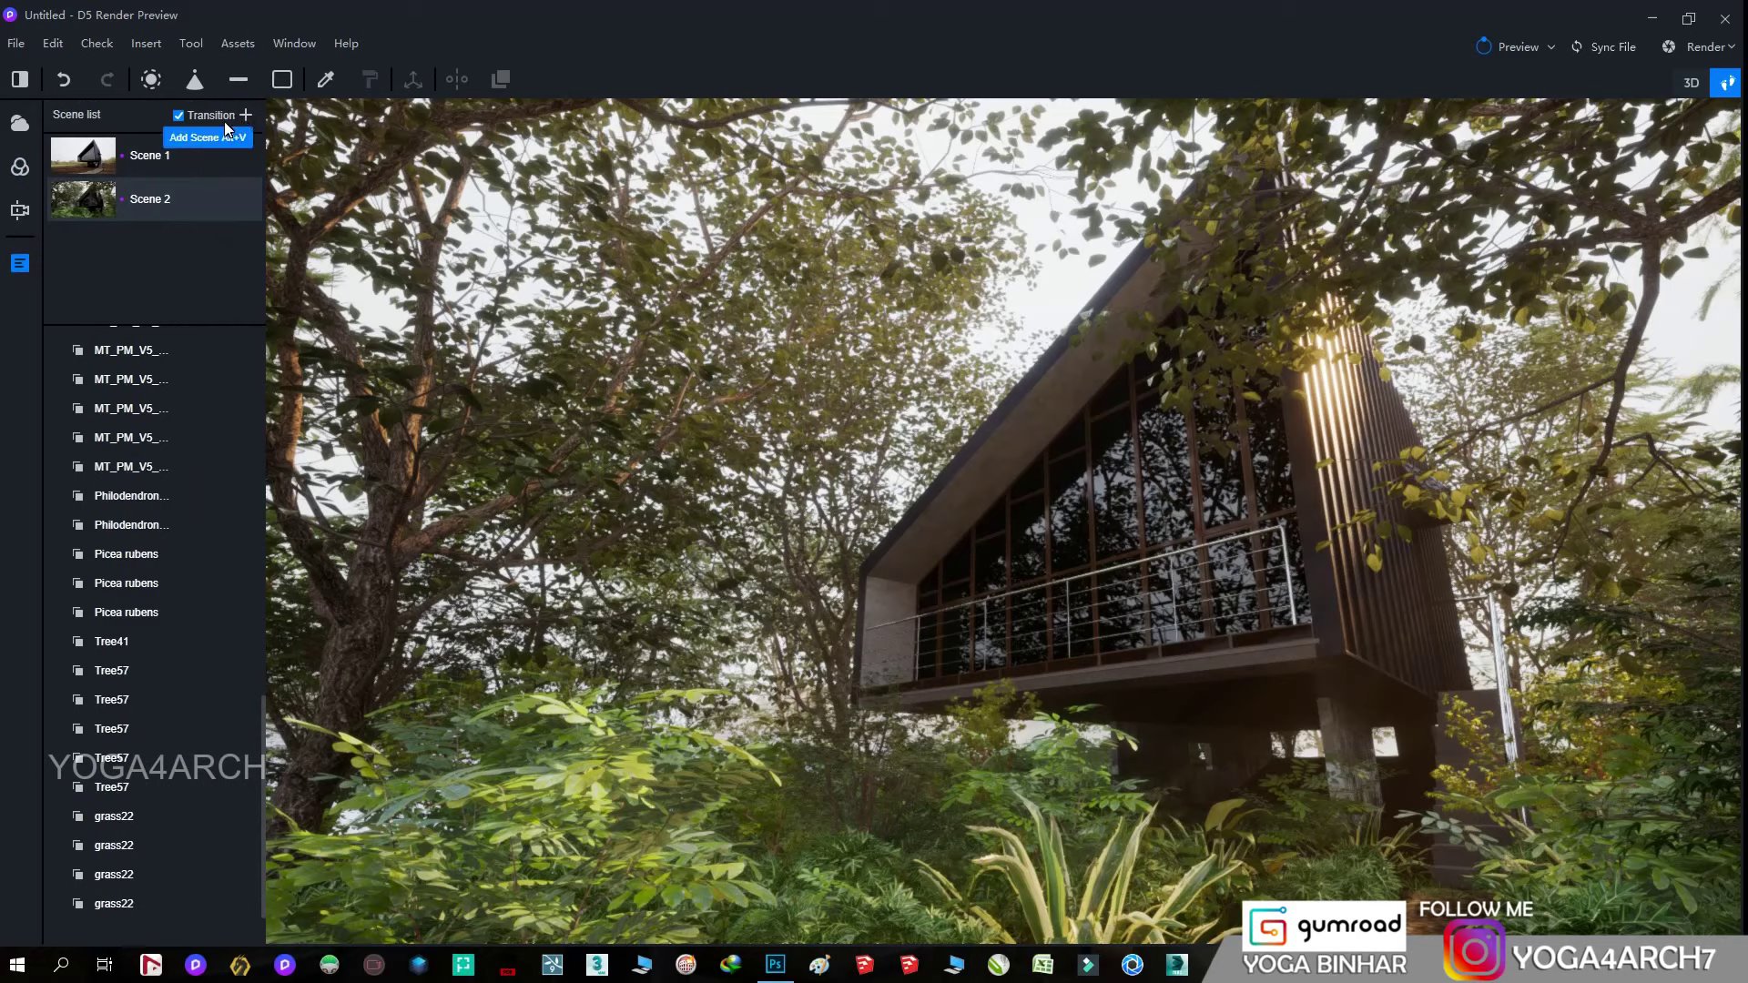
{"action": "left_click", "coordinate": [245, 115]}
{"action": "left_click", "coordinate": [94, 208]}
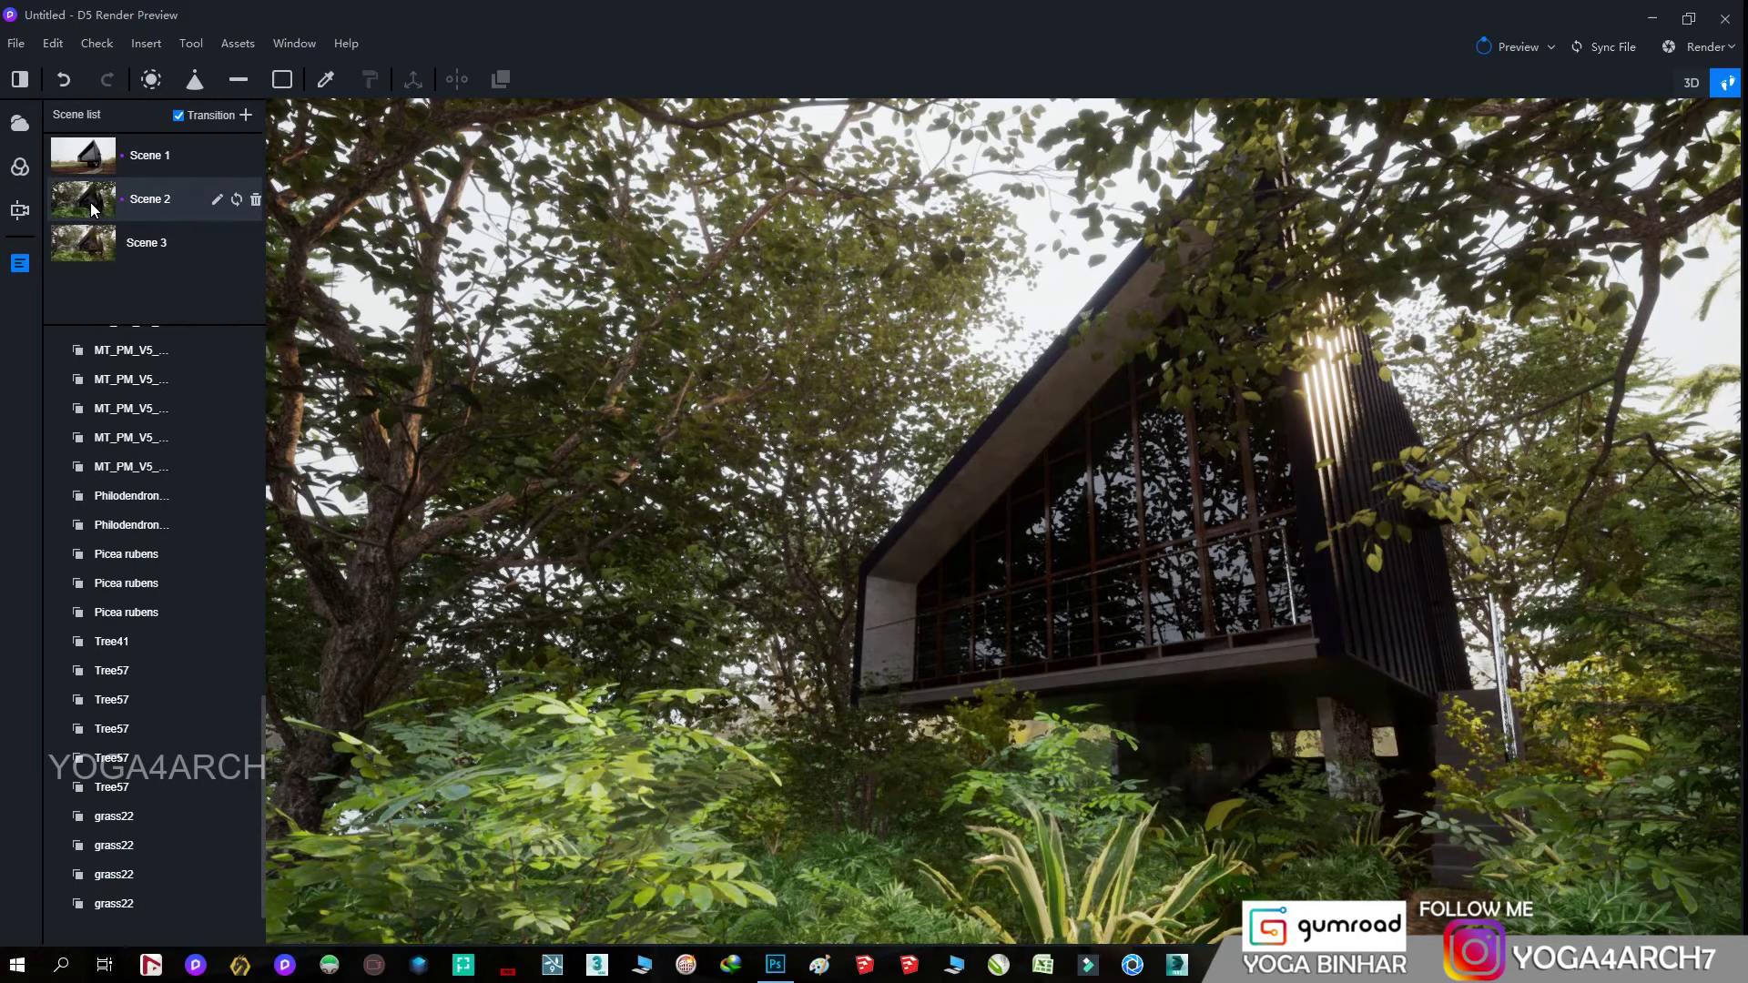
{"action": "left_click", "coordinate": [91, 244]}
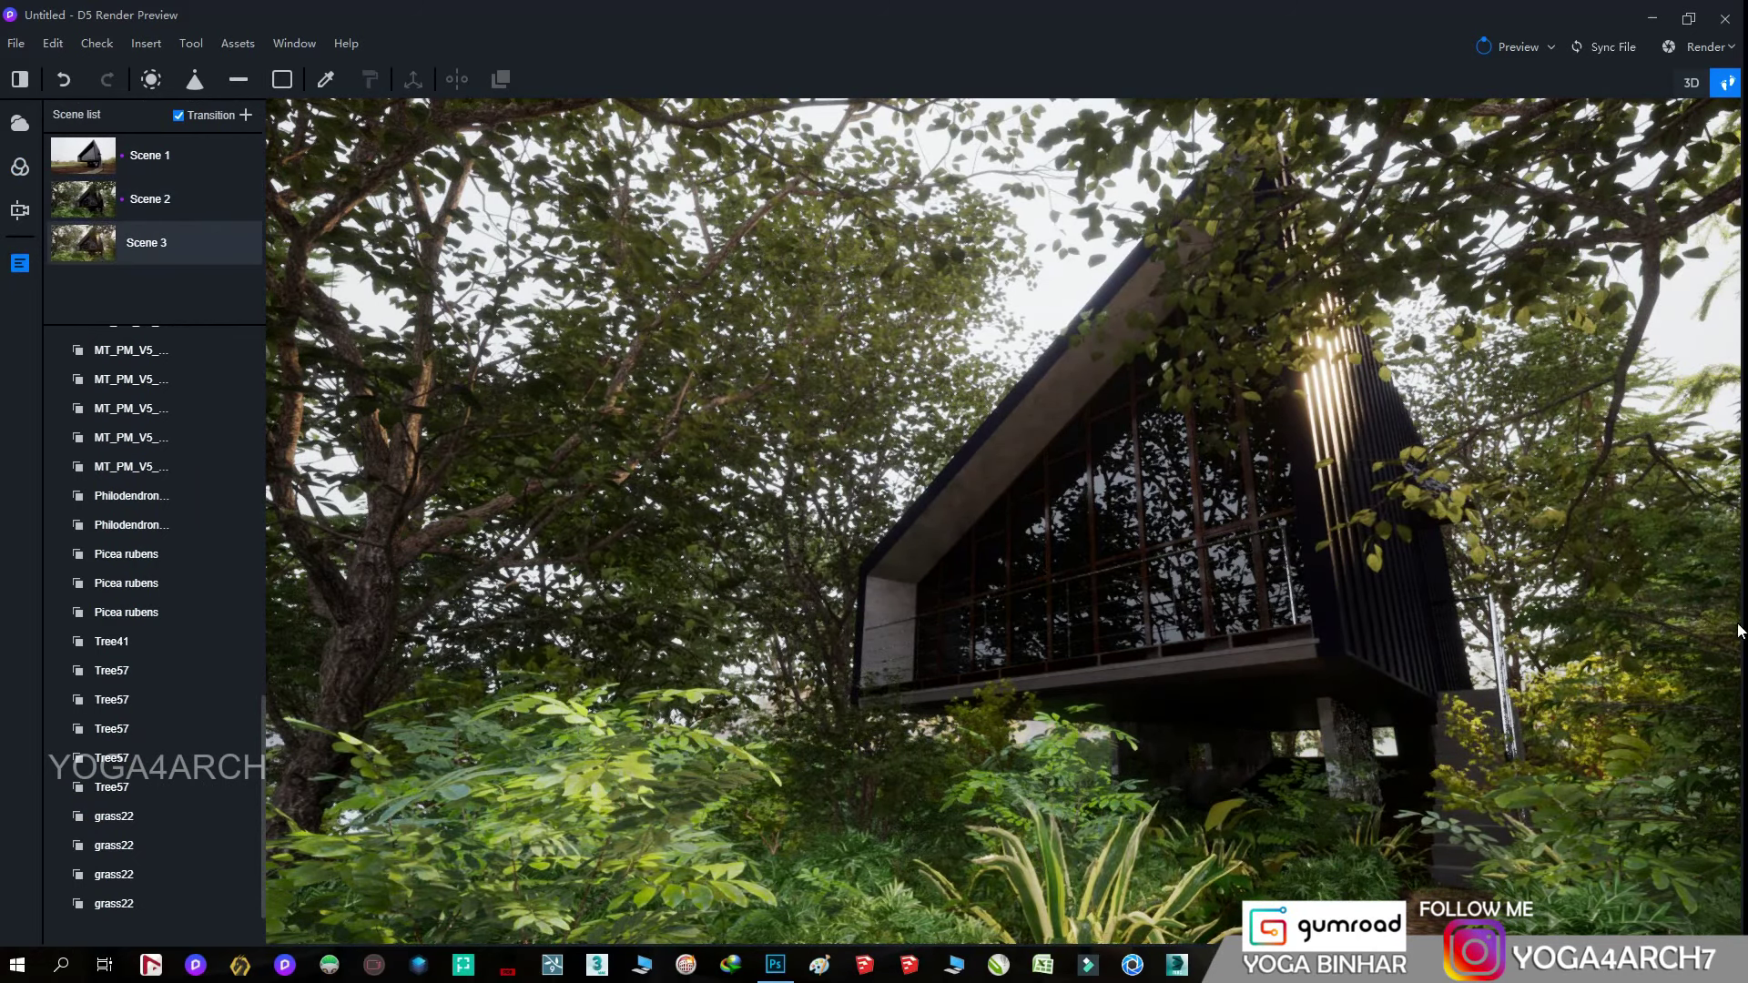
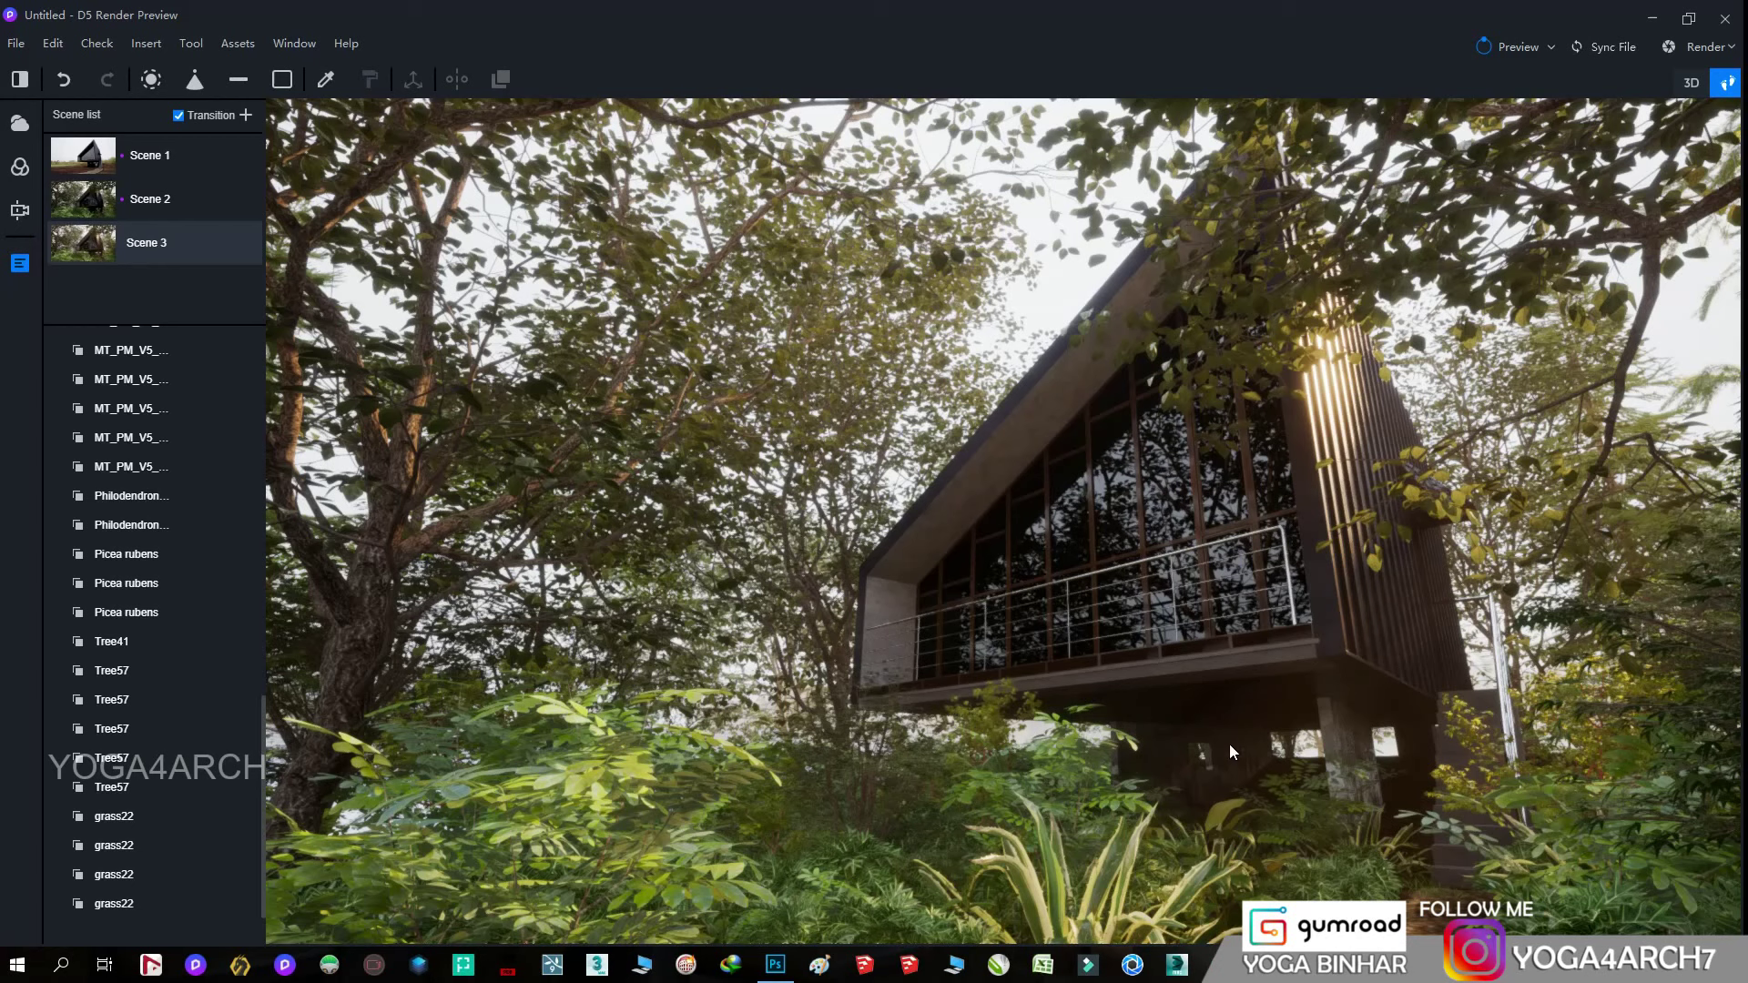
- In Post Effects, drag Saturation down to -0.16 and Shadow to 0.67
{"action": "left_click", "coordinate": [25, 166]}
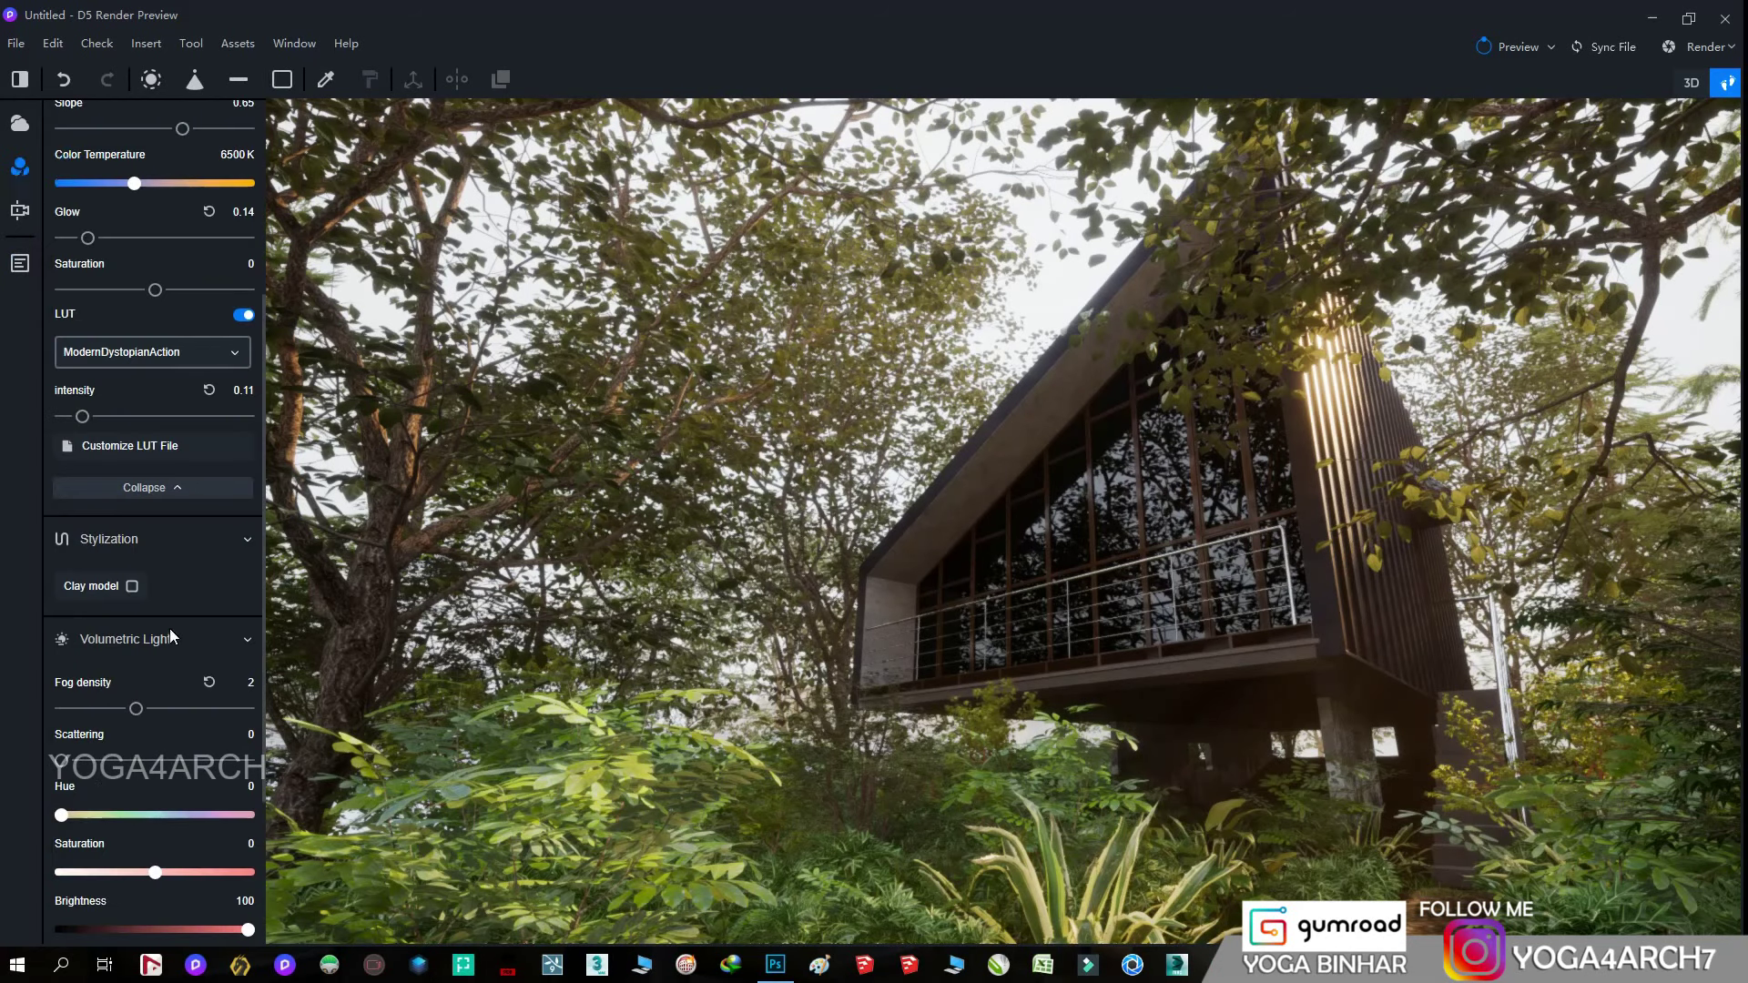
{"action": "scroll", "coordinate": [173, 614], "scroll_direction": "up", "scroll_amount": 1}
{"action": "left_click_drag", "start_coordinate": [156, 399], "coordinate": [141, 399]}
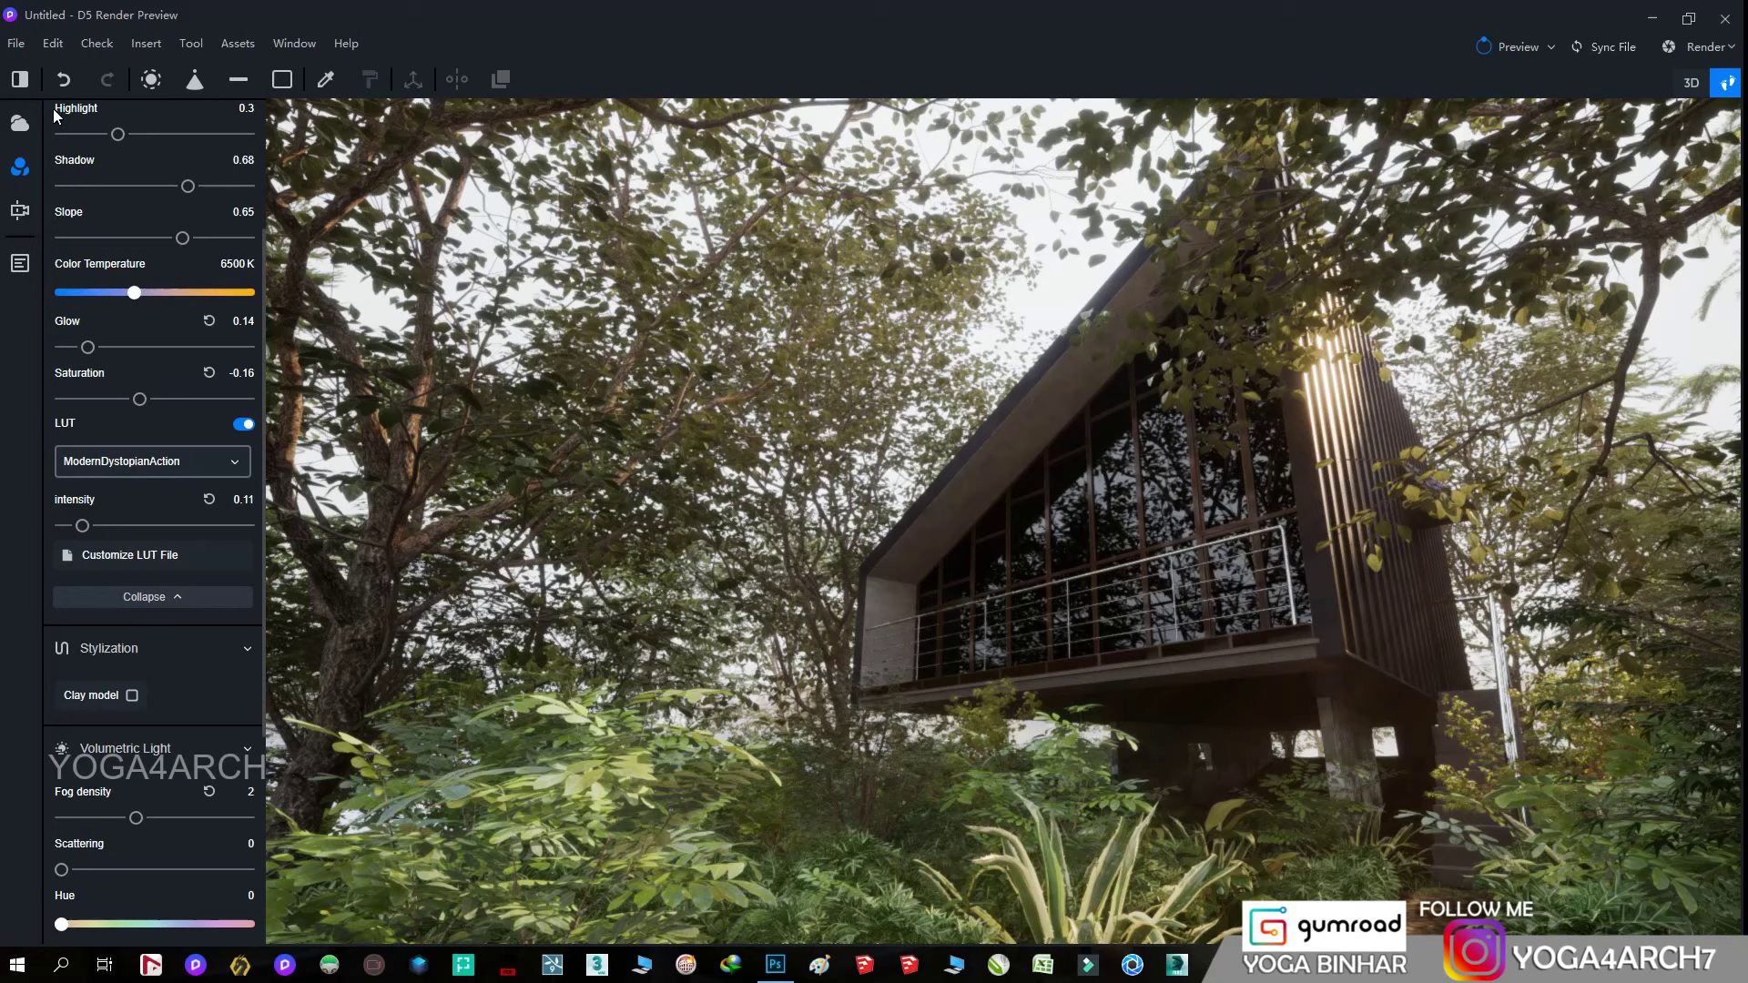
{"action": "scroll", "coordinate": [177, 304], "scroll_direction": "up", "scroll_amount": 1}
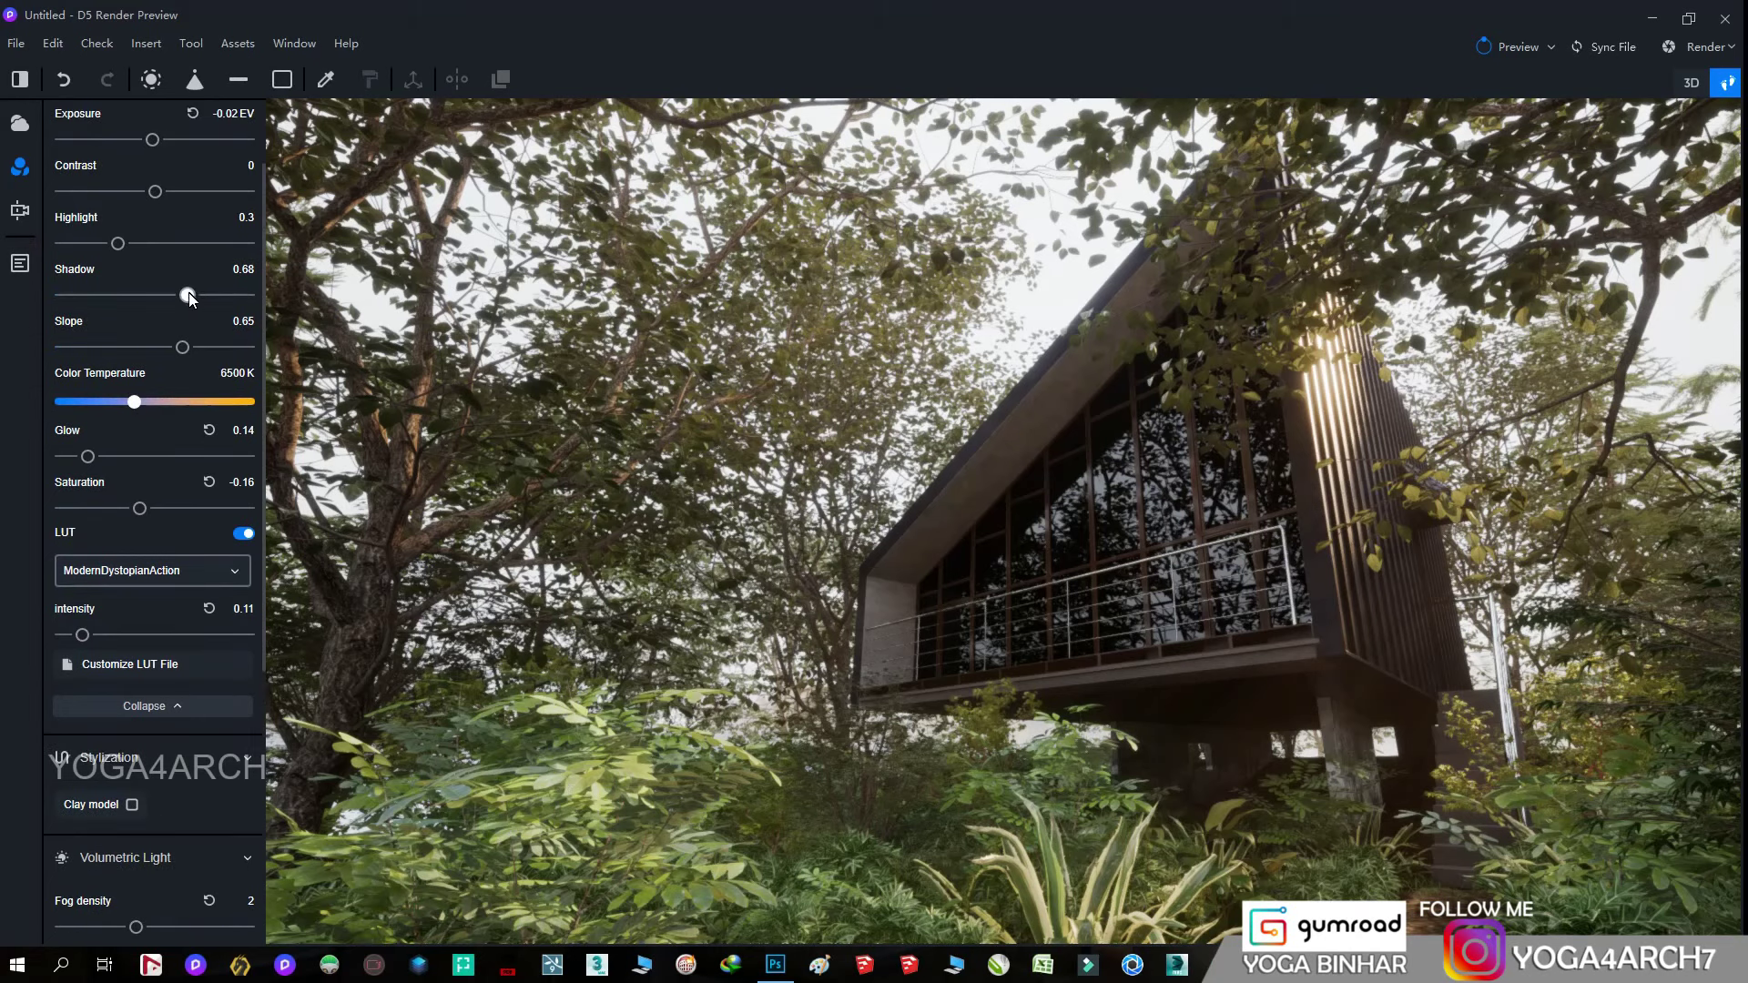
{"action": "left_click_drag", "start_coordinate": [188, 295], "coordinate": [186, 295]}
- Set solar height 31.2°, irradiation angle 205° and light source radius 4.8
{"action": "left_click", "coordinate": [25, 127]}
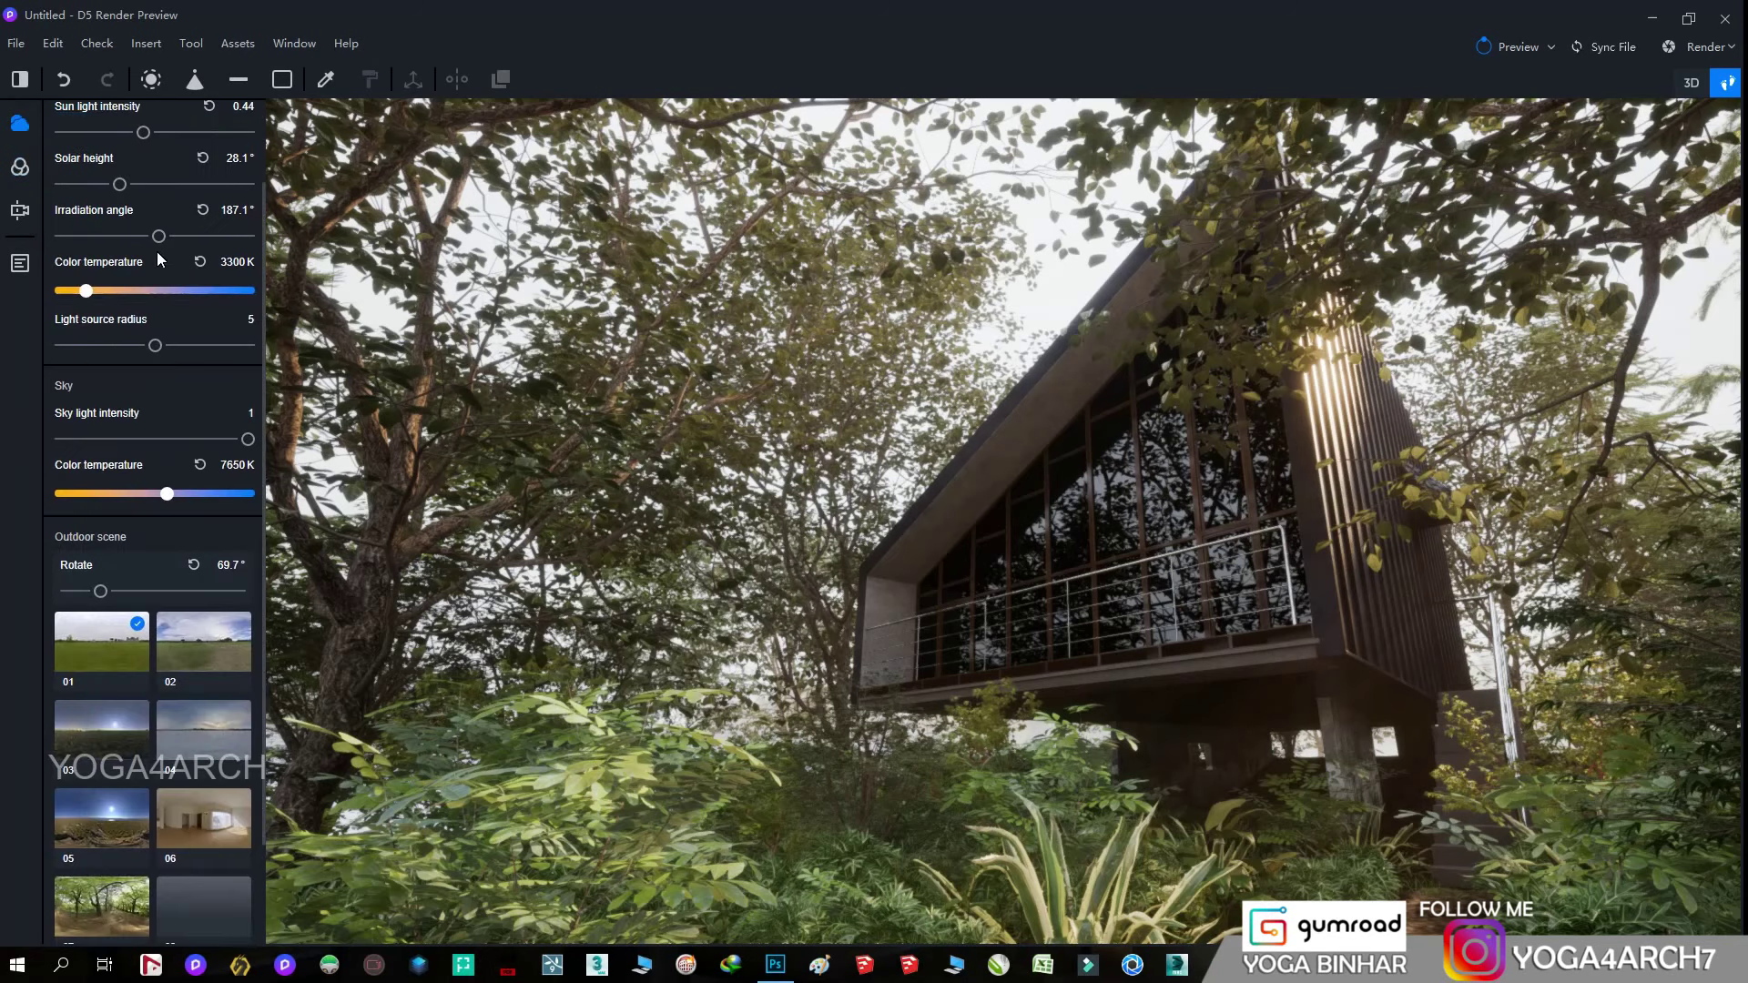
{"action": "left_click_drag", "start_coordinate": [119, 184], "coordinate": [99, 184]}
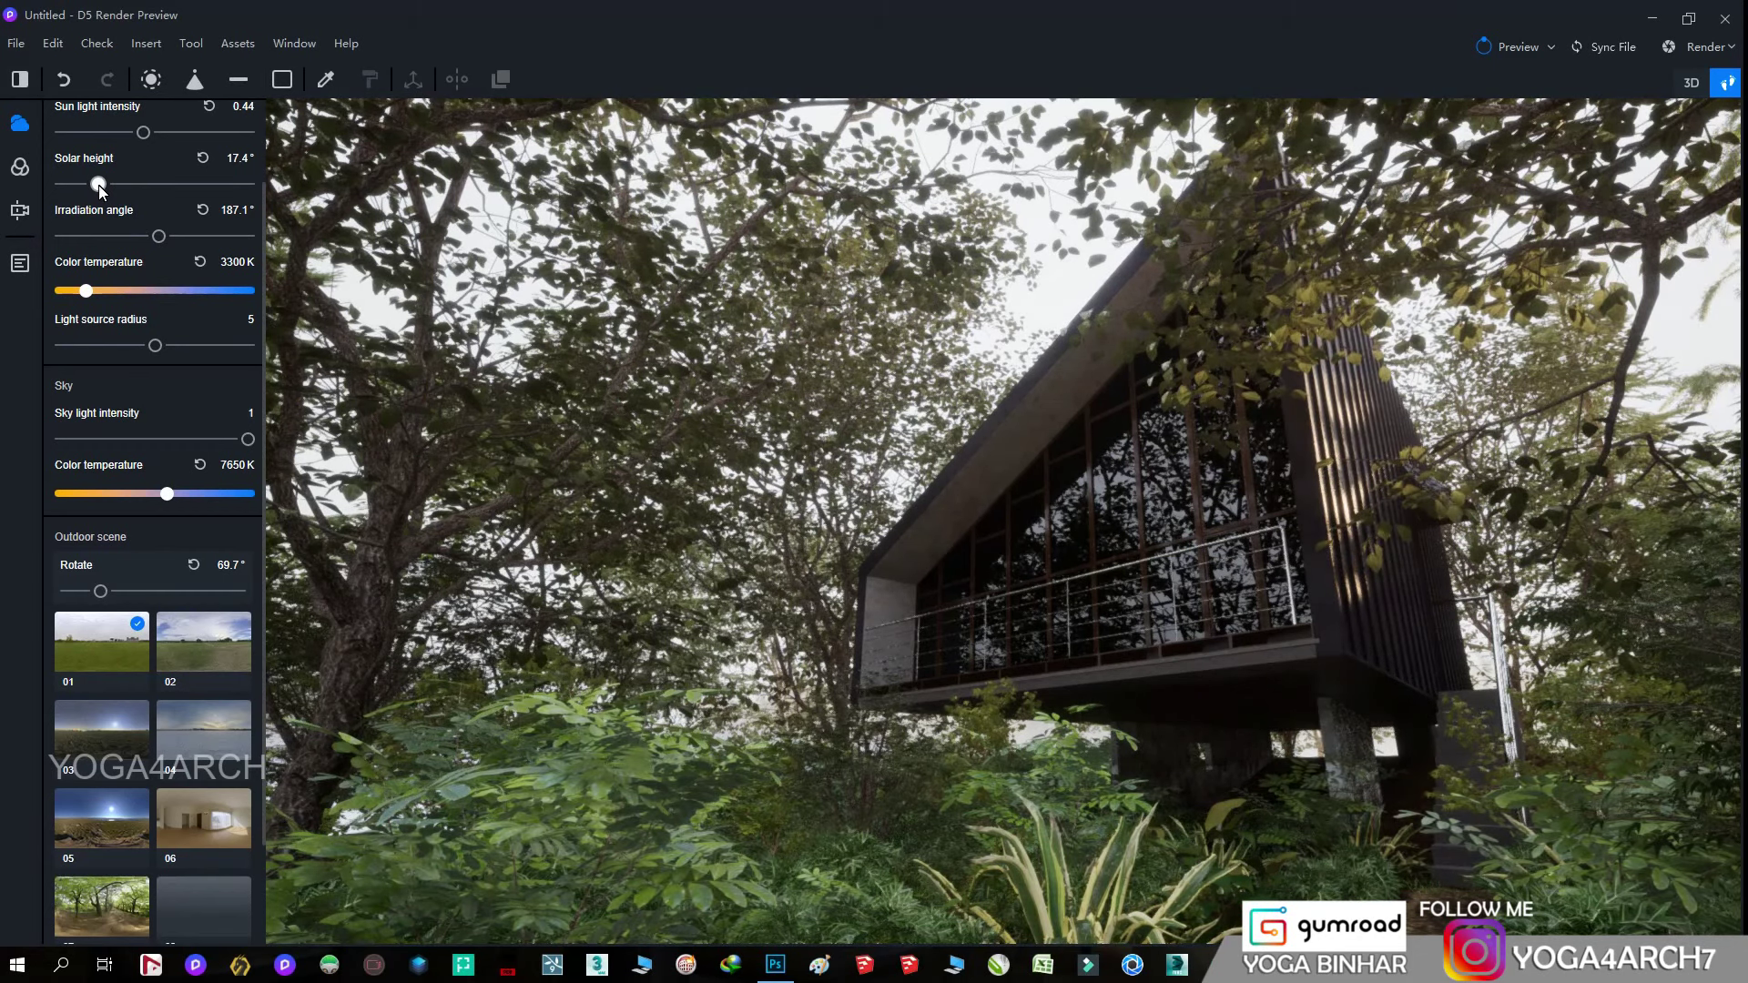
{"action": "mouse_move", "coordinate": [155, 345]}
{"action": "left_mouse_down"}
{"action": "mouse_move", "coordinate": [245, 346]}
{"action": "mouse_move", "coordinate": [151, 346]}
{"action": "left_mouse_up"}
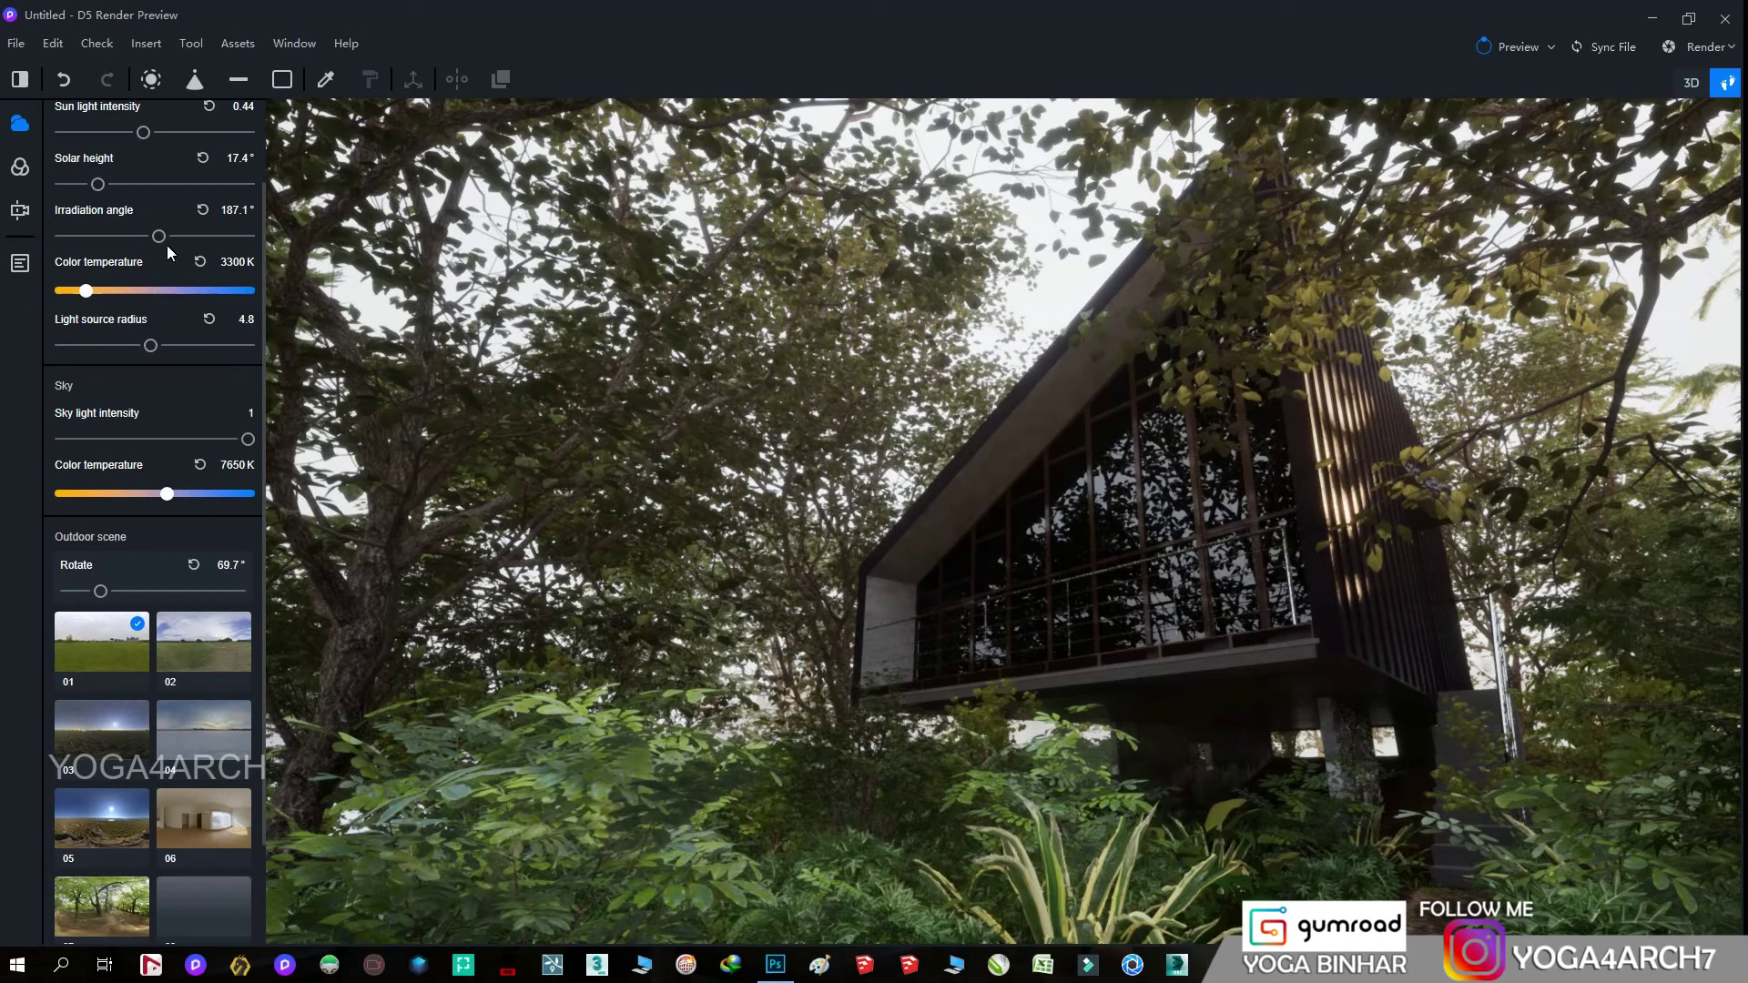
{"action": "left_click_drag", "start_coordinate": [160, 237], "coordinate": [169, 236]}
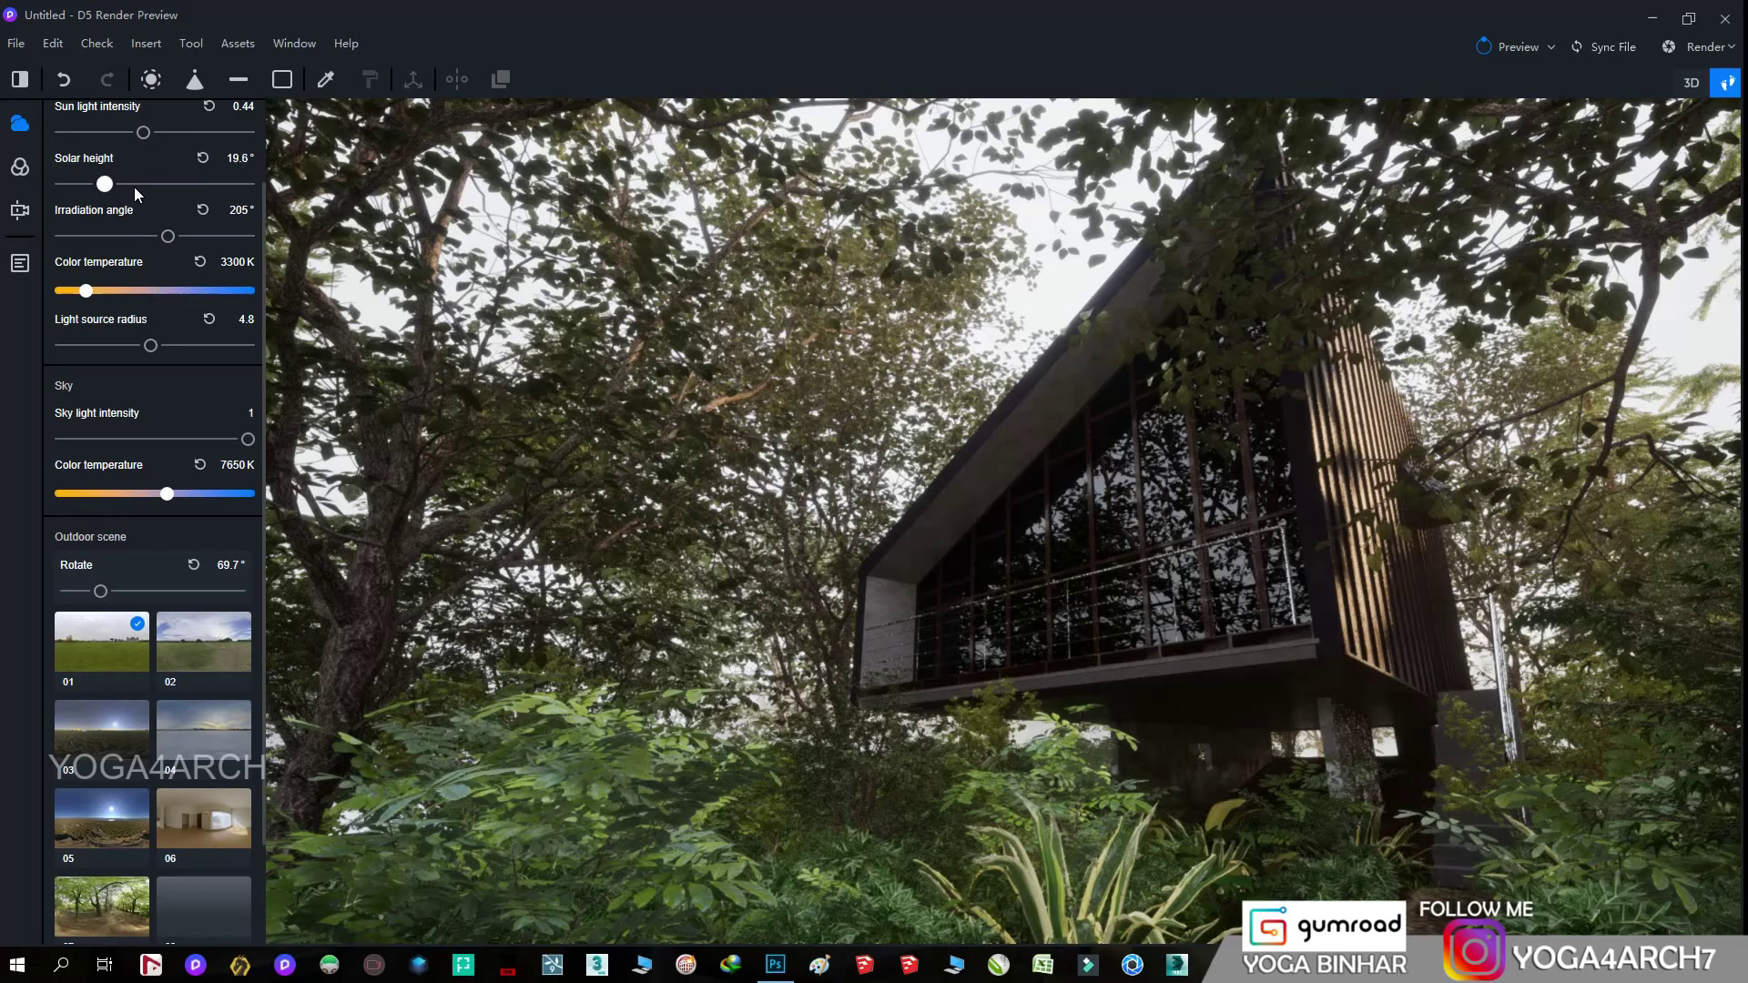
{"action": "left_click_drag", "start_coordinate": [97, 184], "coordinate": [127, 184]}
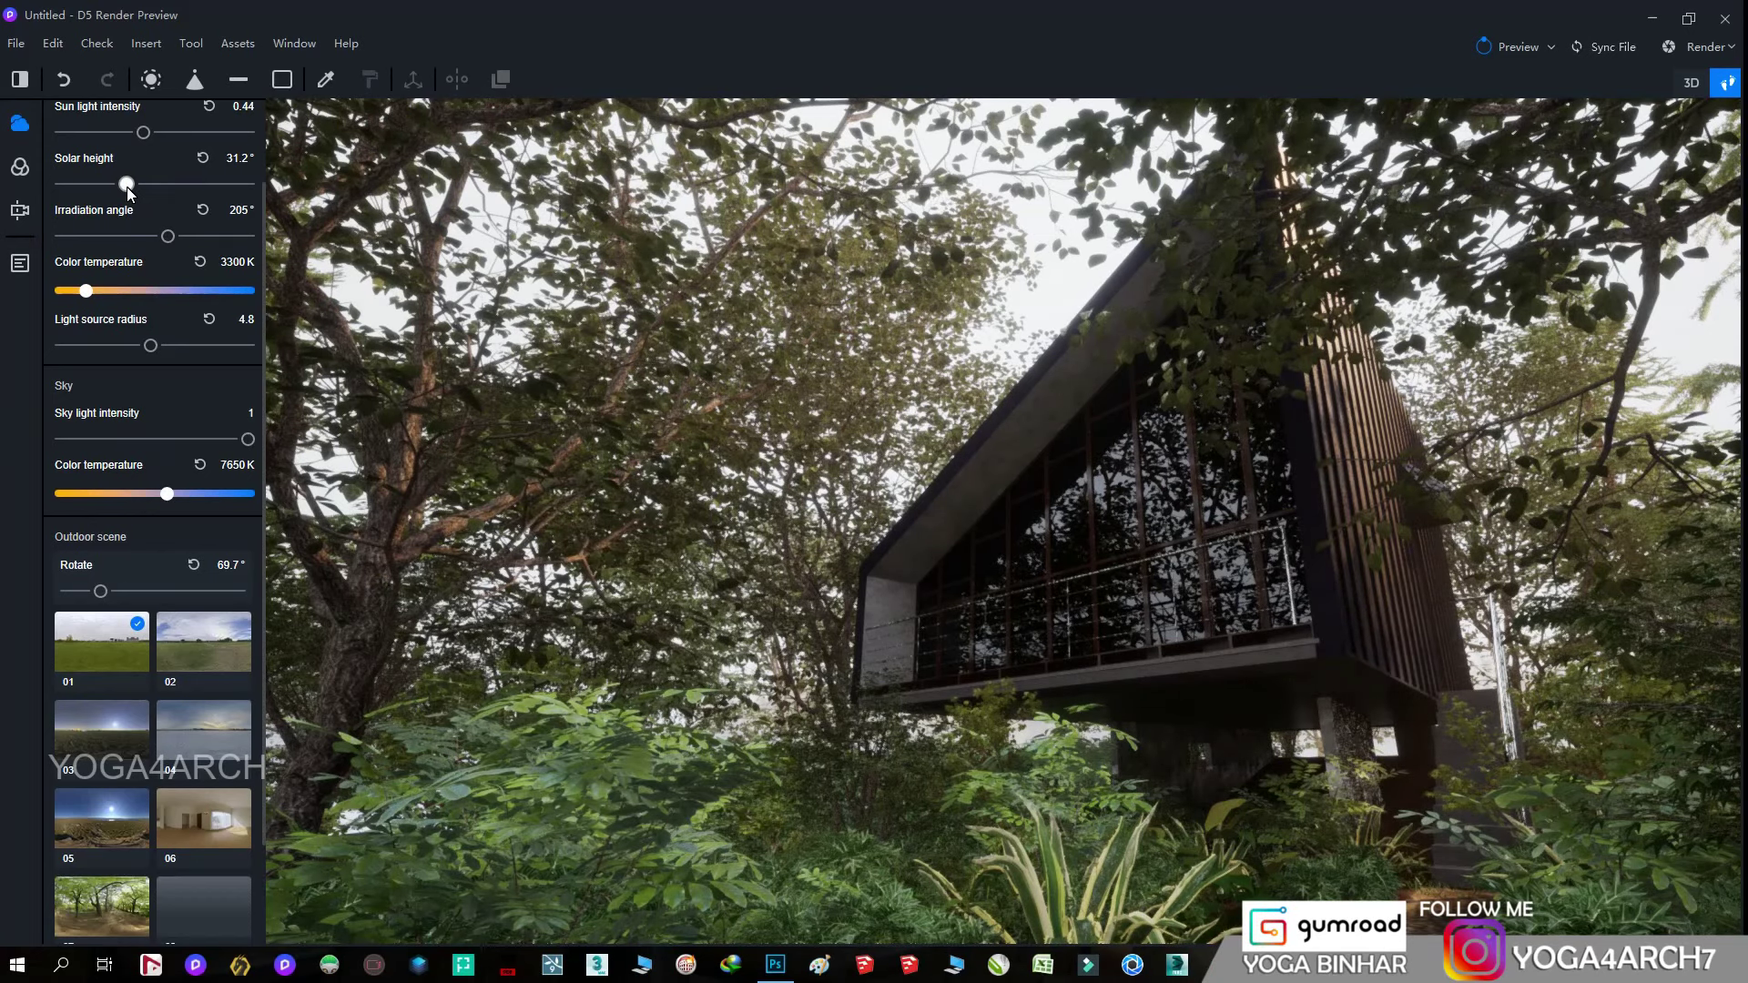
{"action": "left_click", "coordinate": [1602, 708]}
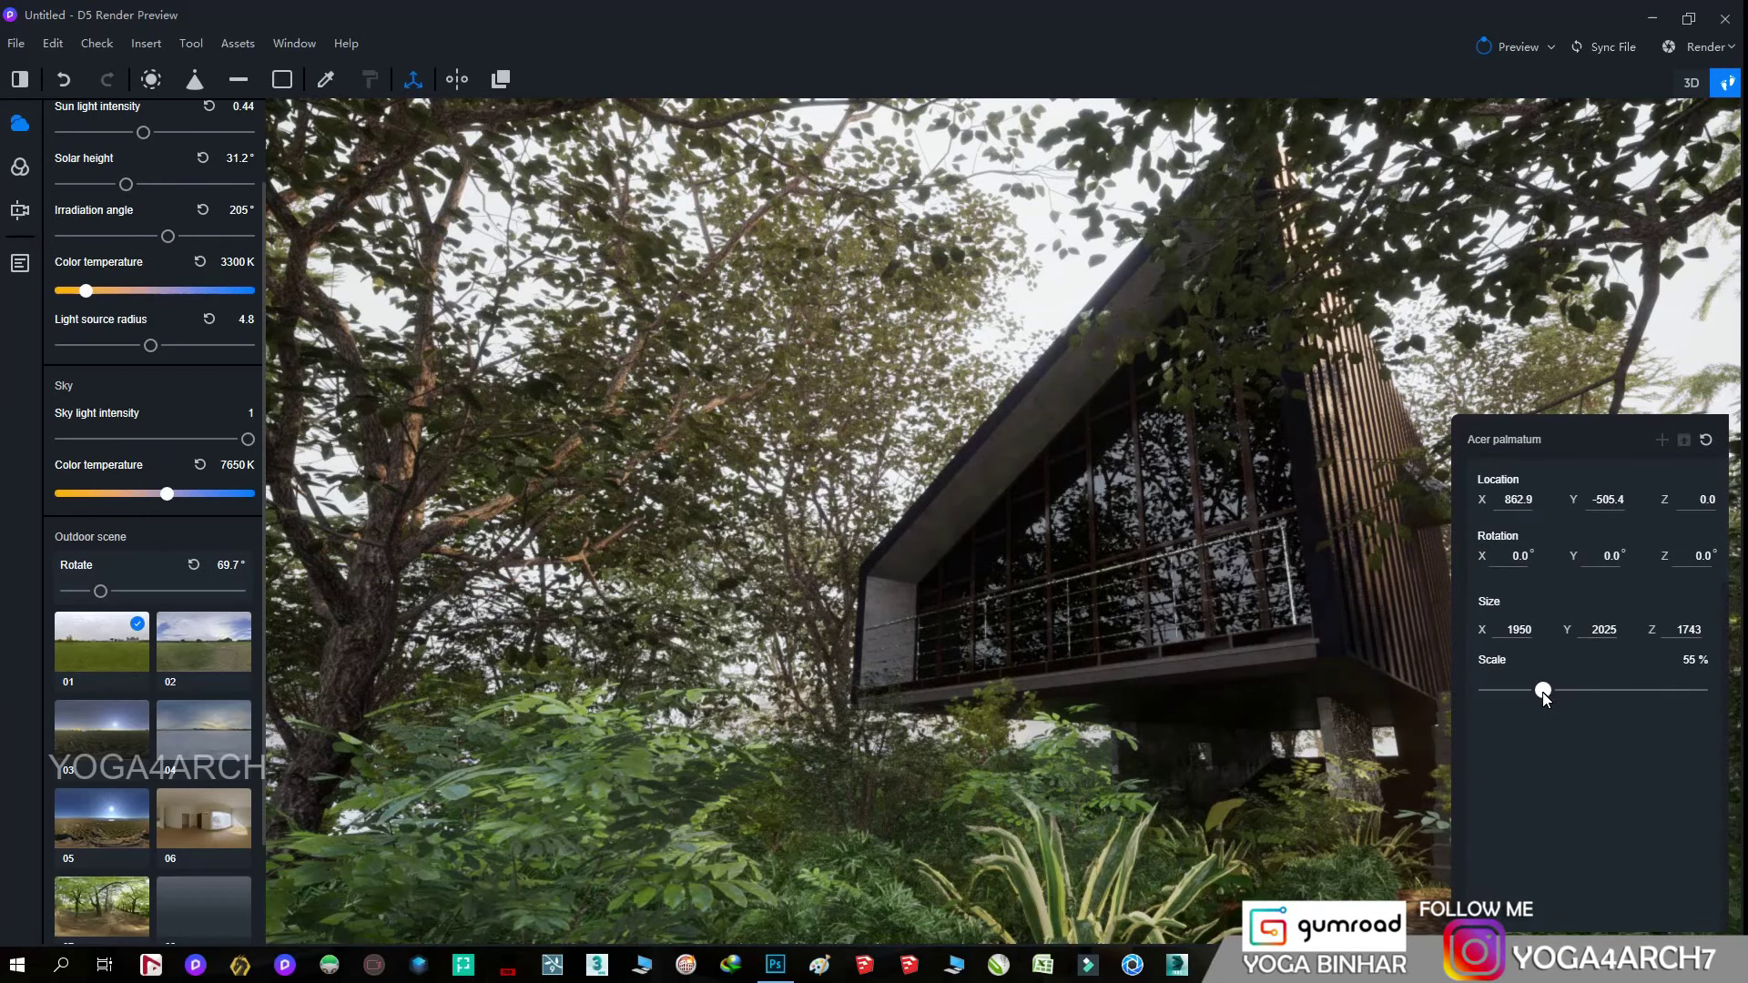
{"action": "left_click", "coordinate": [1044, 297]}
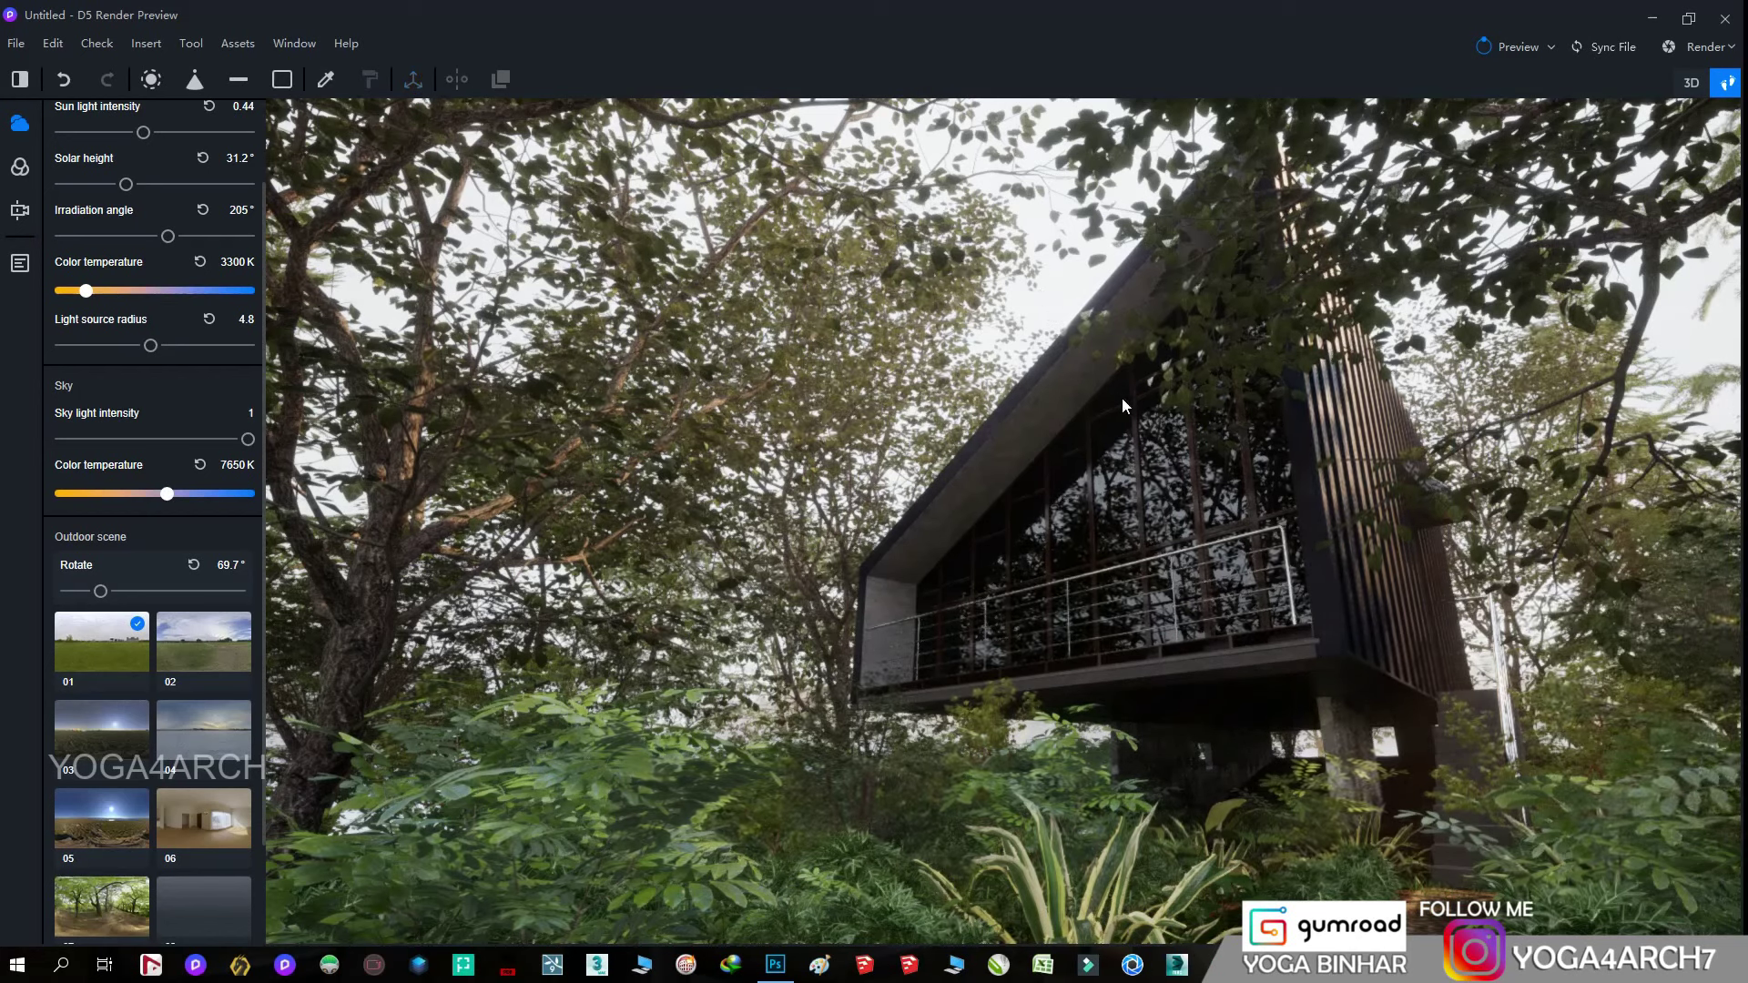
- In the Scene 3 view, shrink a Cedrus deodara to 55% scale
{"action": "left_click", "coordinate": [20, 263]}
{"action": "left_click", "coordinate": [145, 242]}
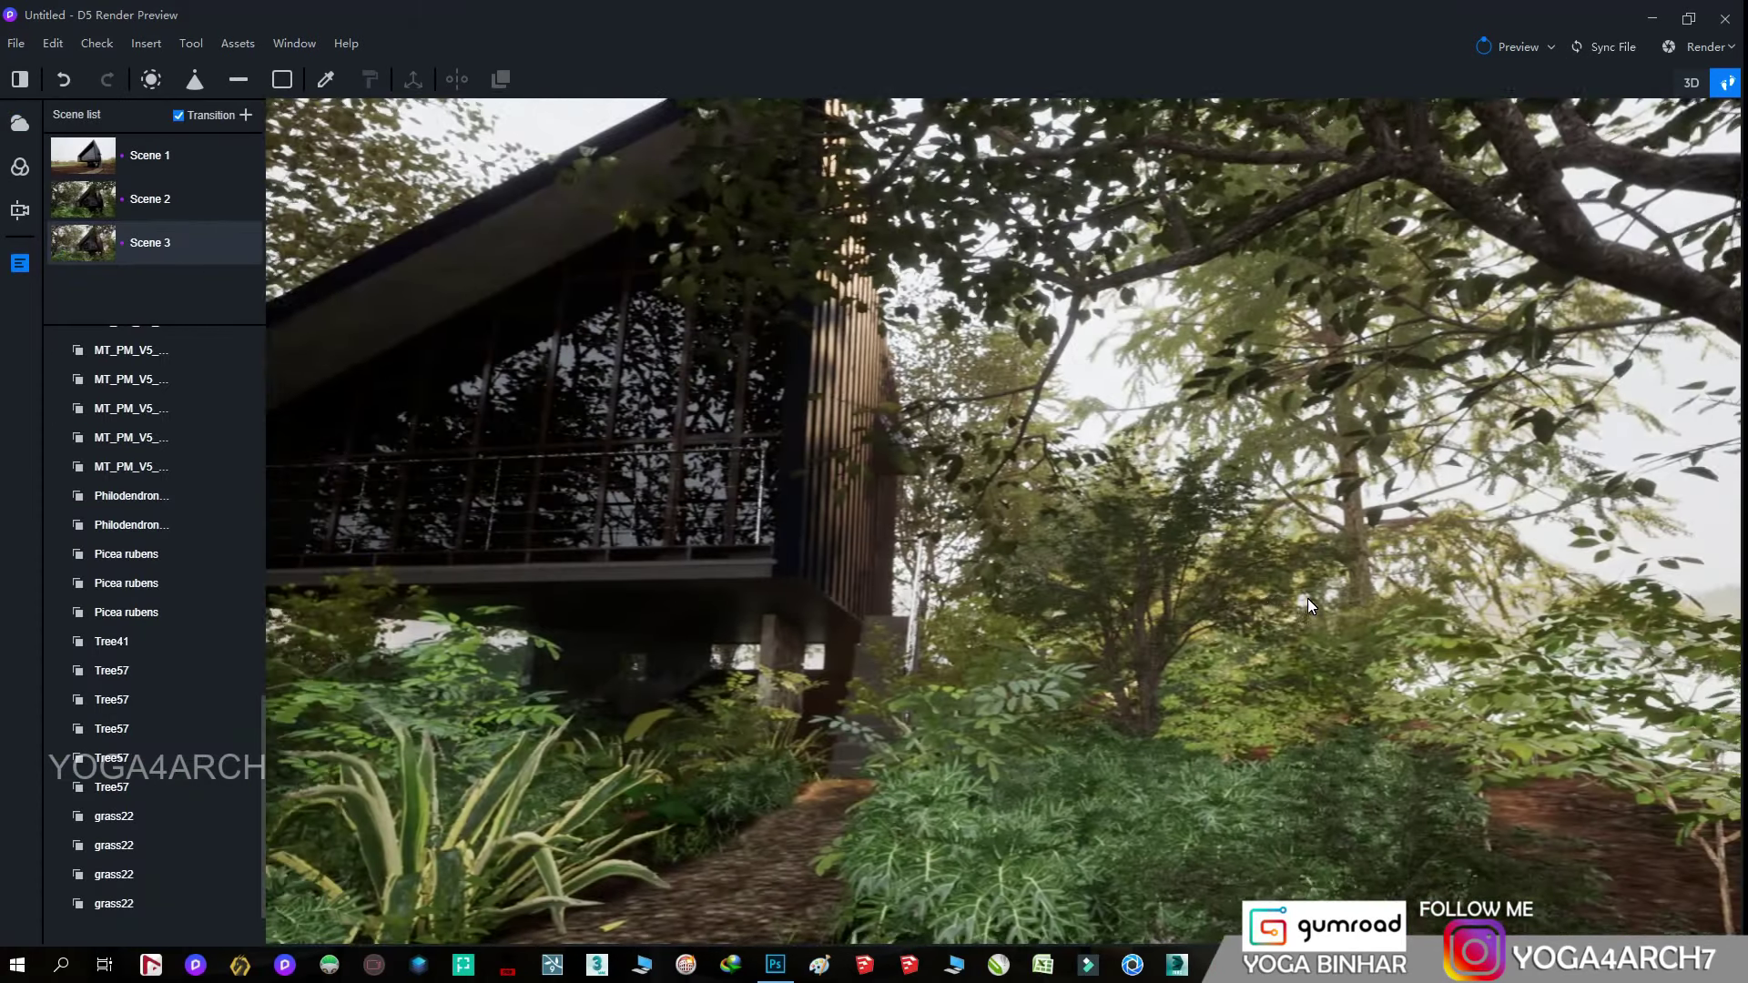
{"action": "left_click", "coordinate": [1233, 590]}
{"action": "left_click_drag", "start_coordinate": [1578, 698], "coordinate": [1545, 697]}
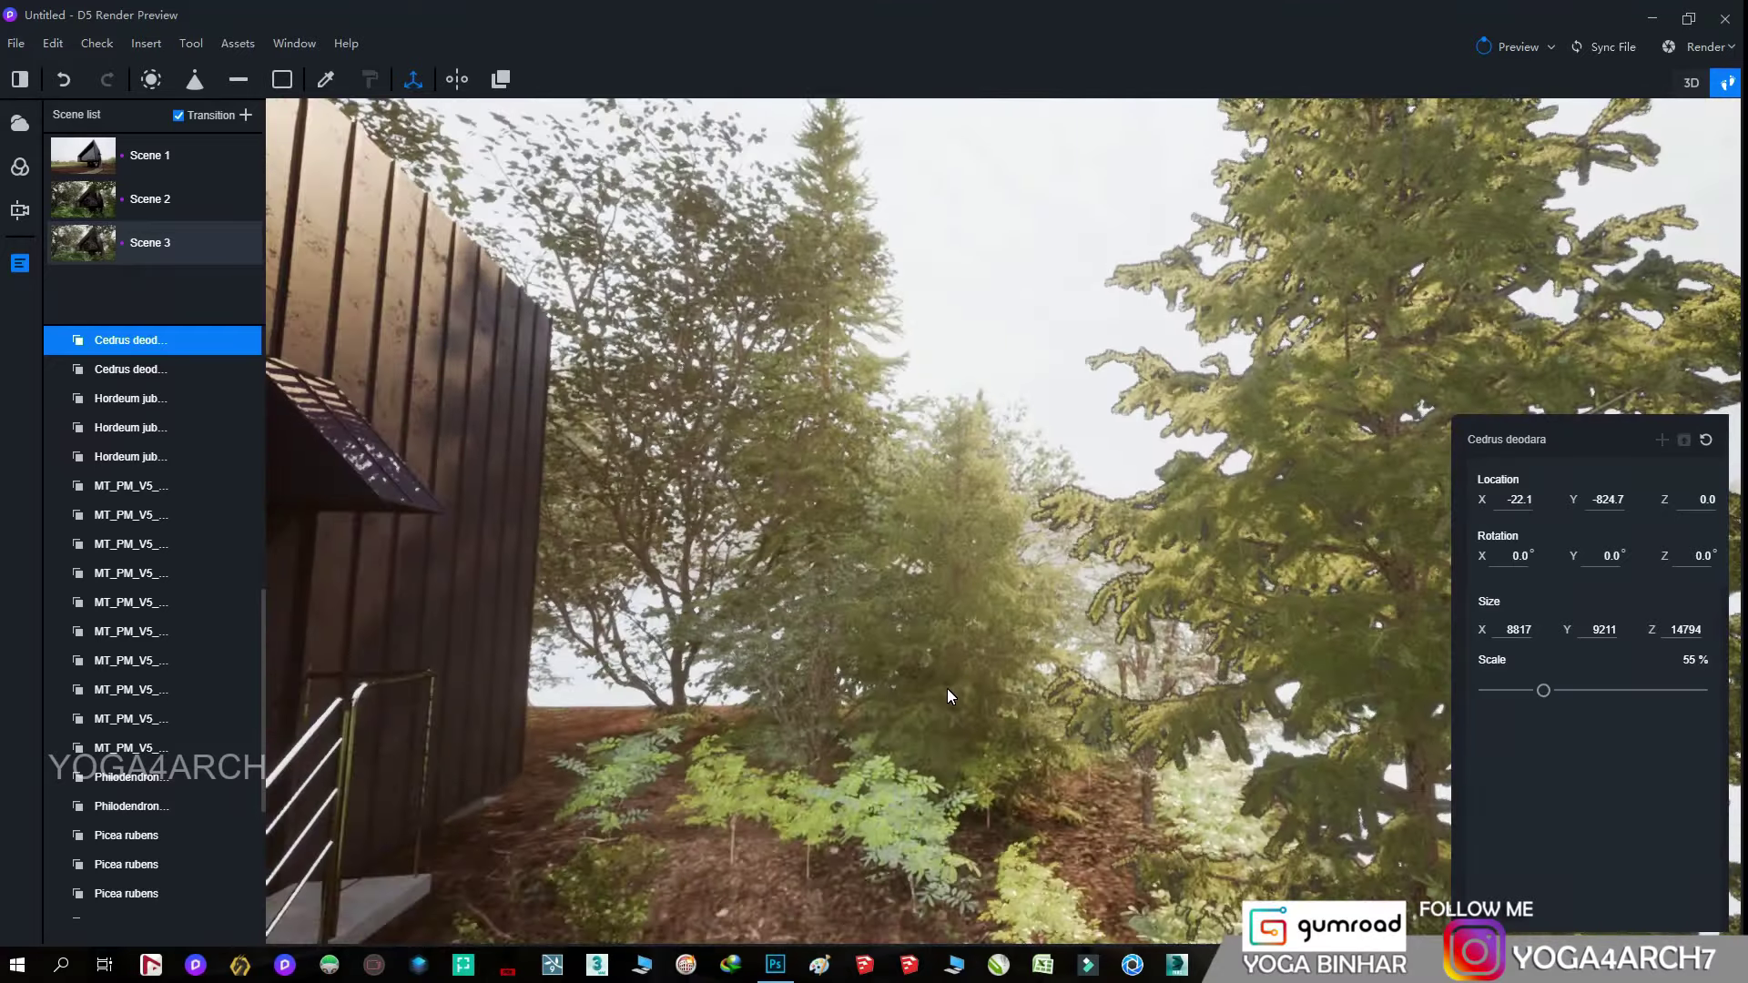
- Enlarge a second cedar to 189% and shift it beside the stairs
{"action": "left_click", "coordinate": [947, 688]}
{"action": "left_click_drag", "start_coordinate": [1604, 686], "coordinate": [1690, 691]}
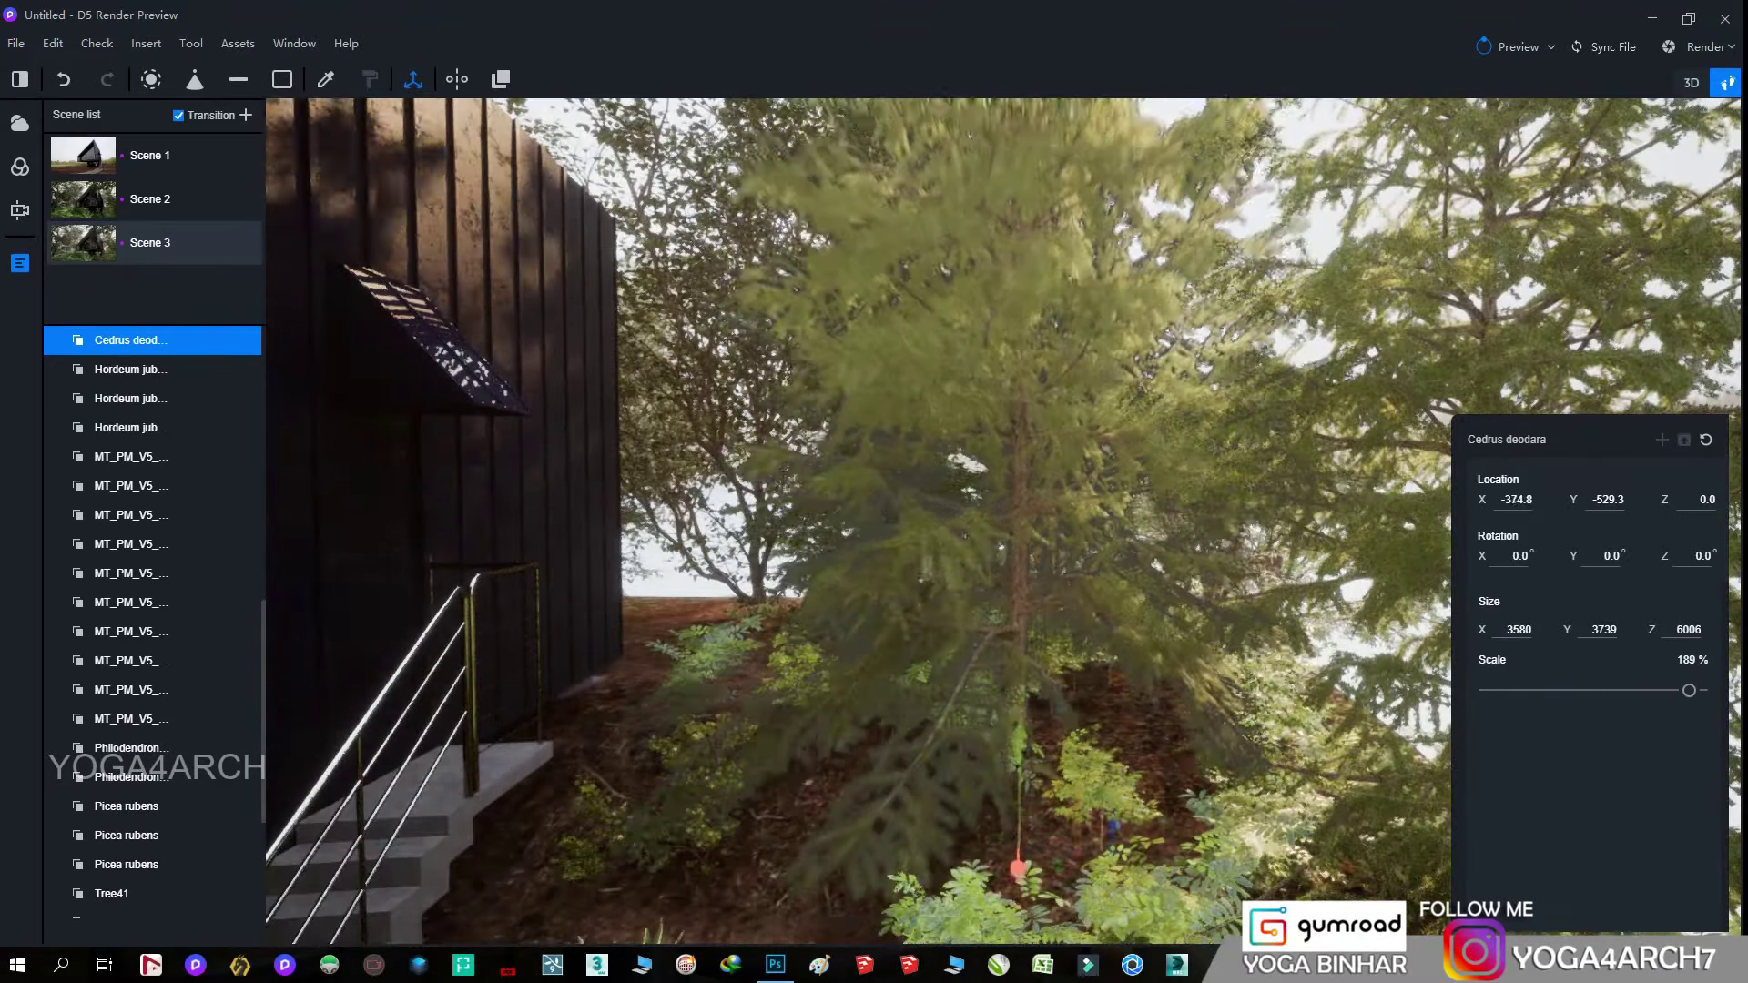
{"action": "right_click_drag", "start_coordinate": [1013, 891], "coordinate": [646, 872]}
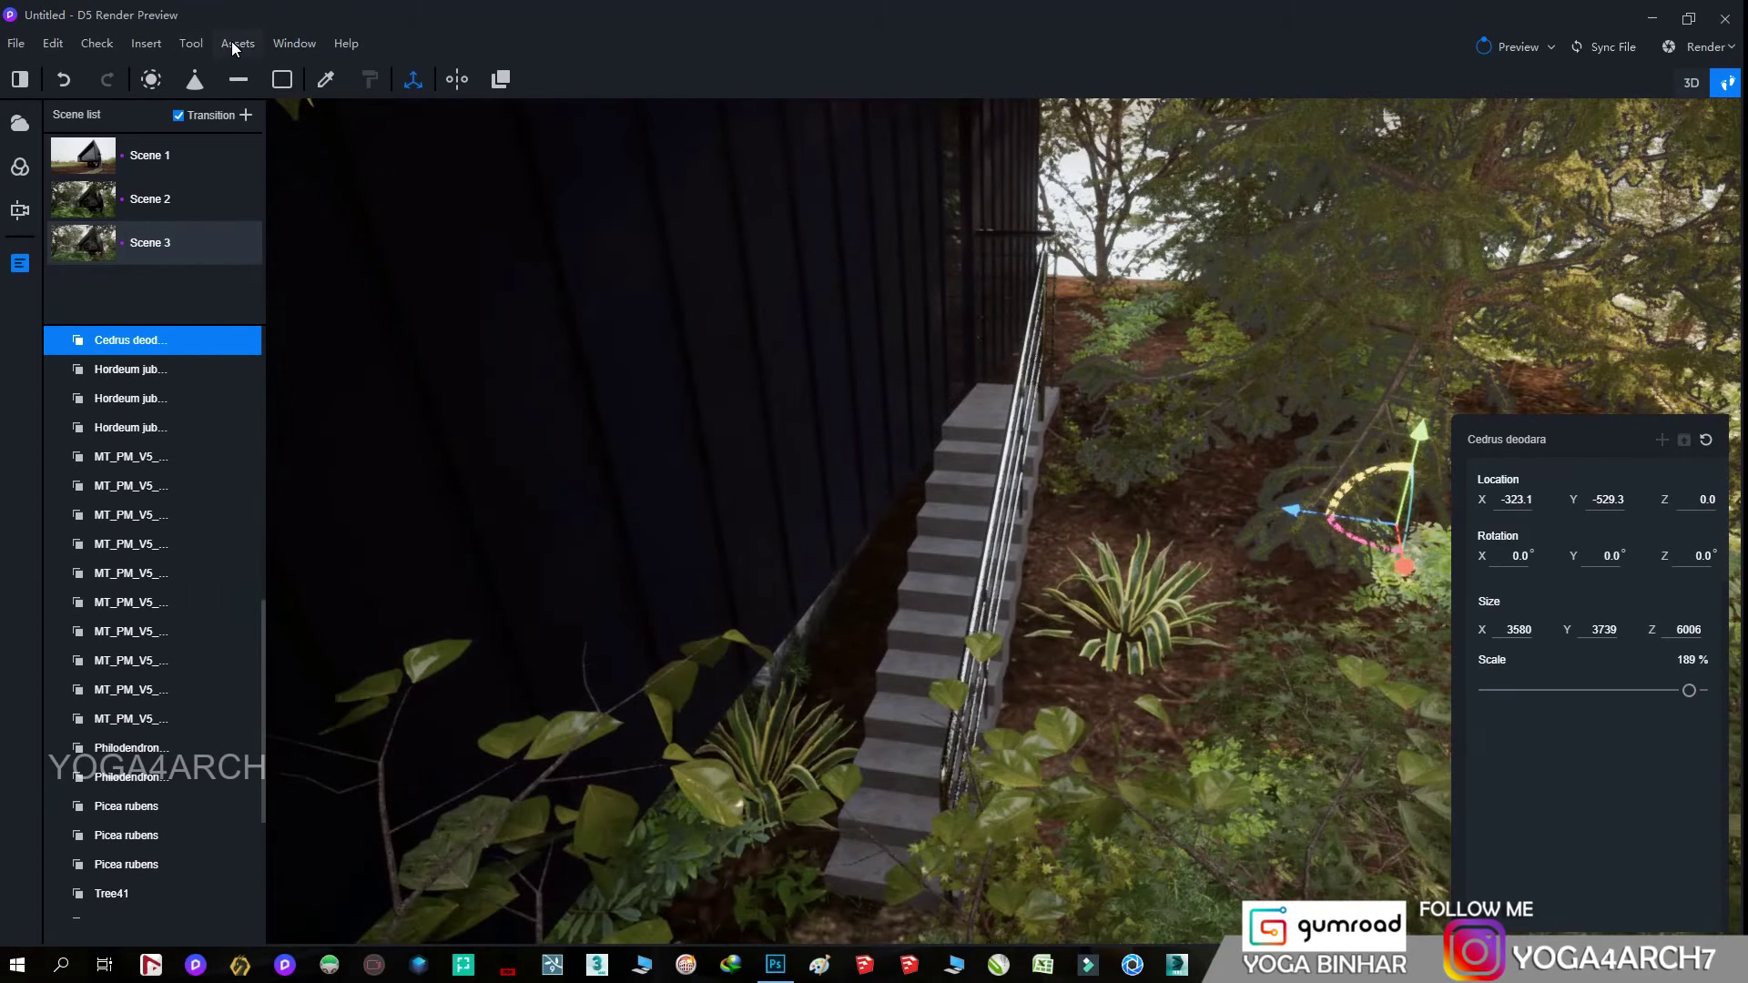
{"action": "left_click", "coordinate": [233, 42]}
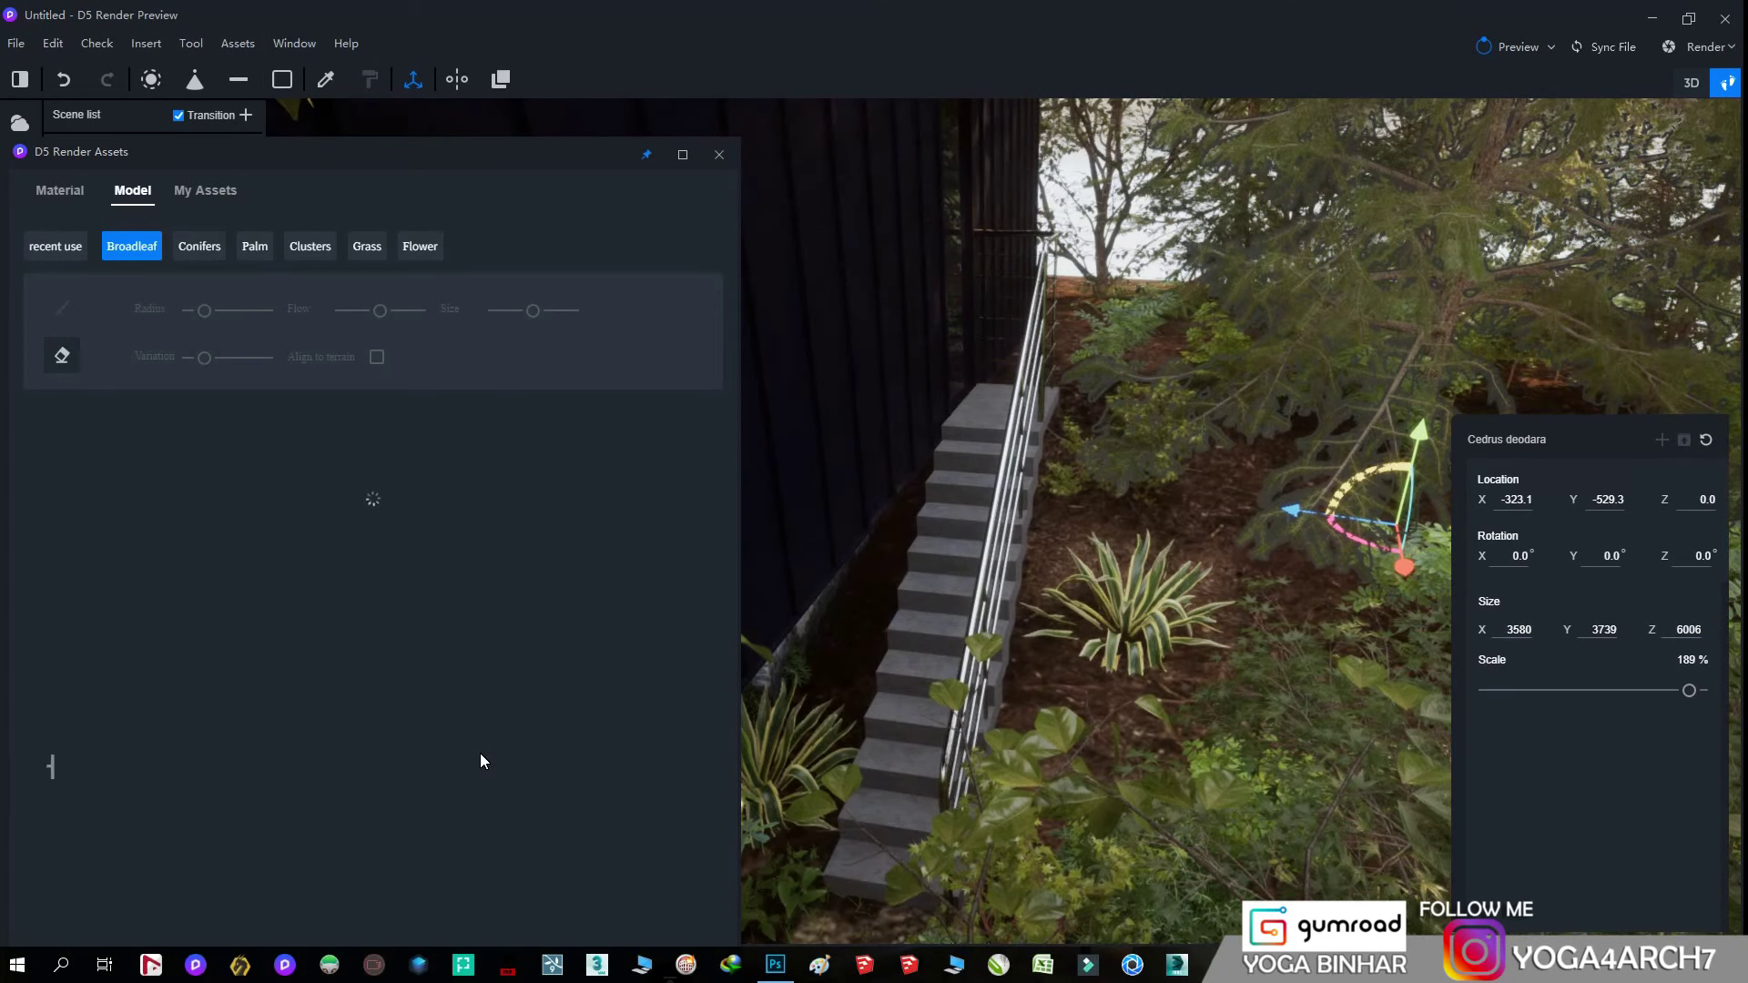
- Place Tree47 by the staircase and another further right at 95%, then return to Scene 3
{"action": "left_click", "coordinate": [446, 592]}
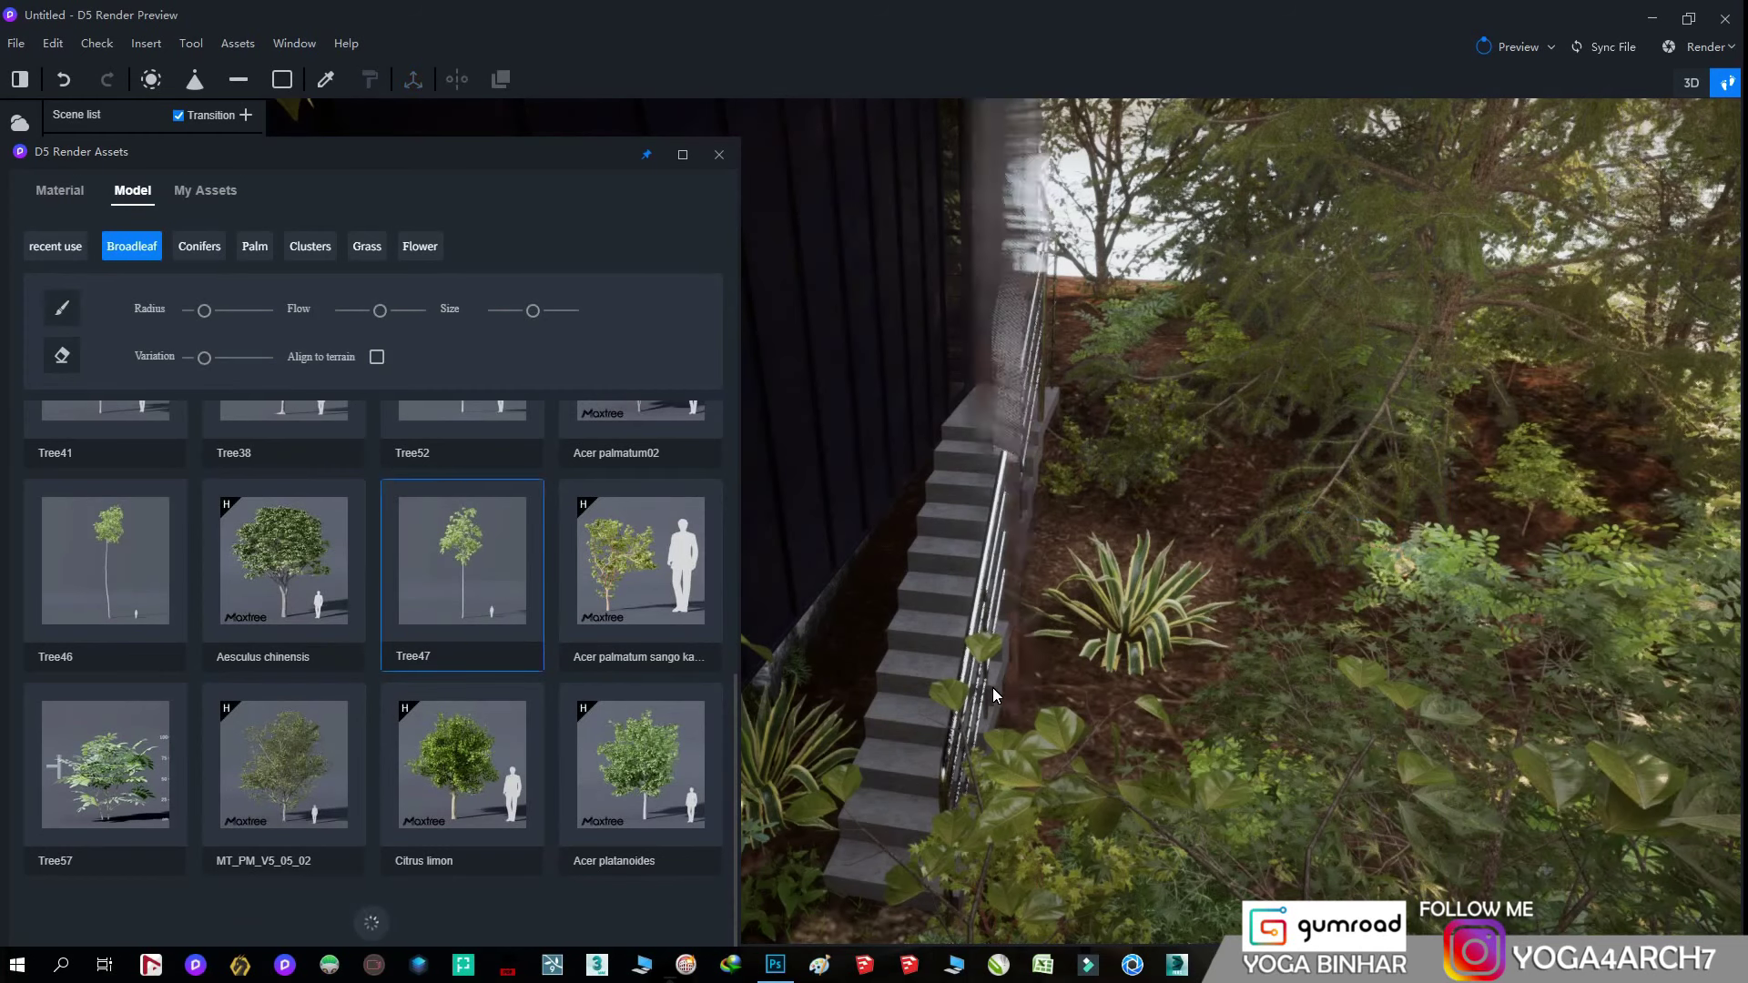
{"action": "left_click", "coordinate": [1046, 728]}
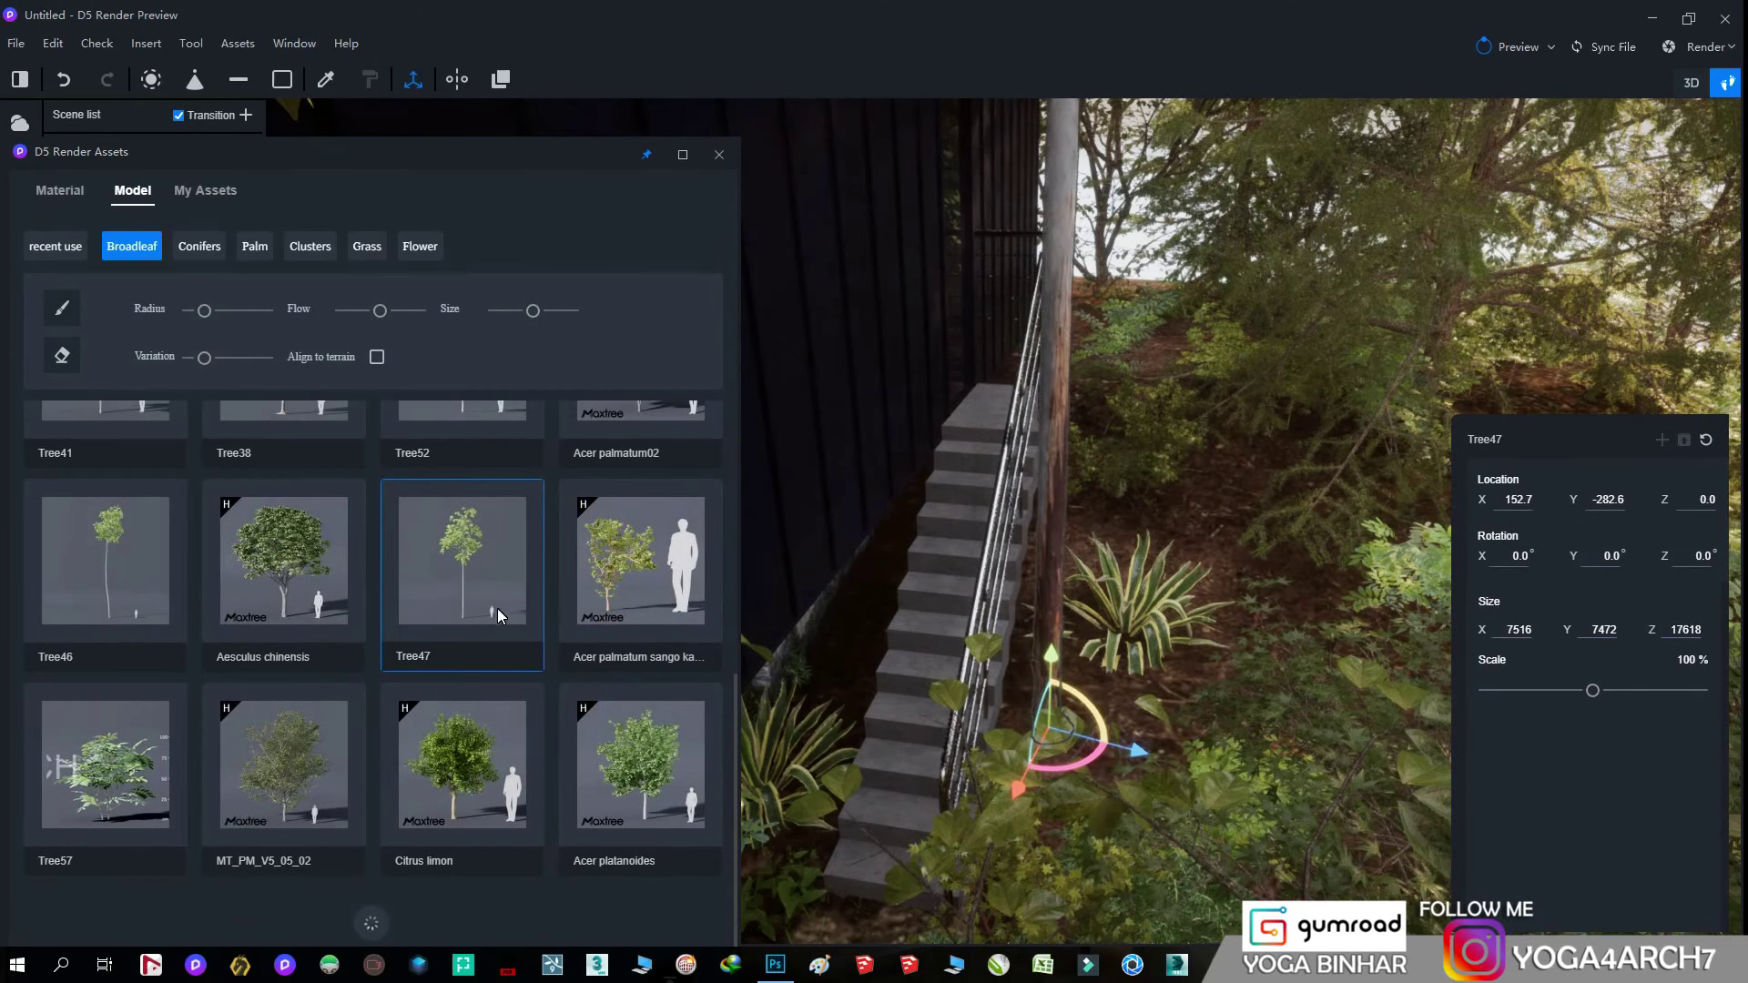
{"action": "key", "text": "Escape"}
{"action": "left_click", "coordinate": [1466, 610]}
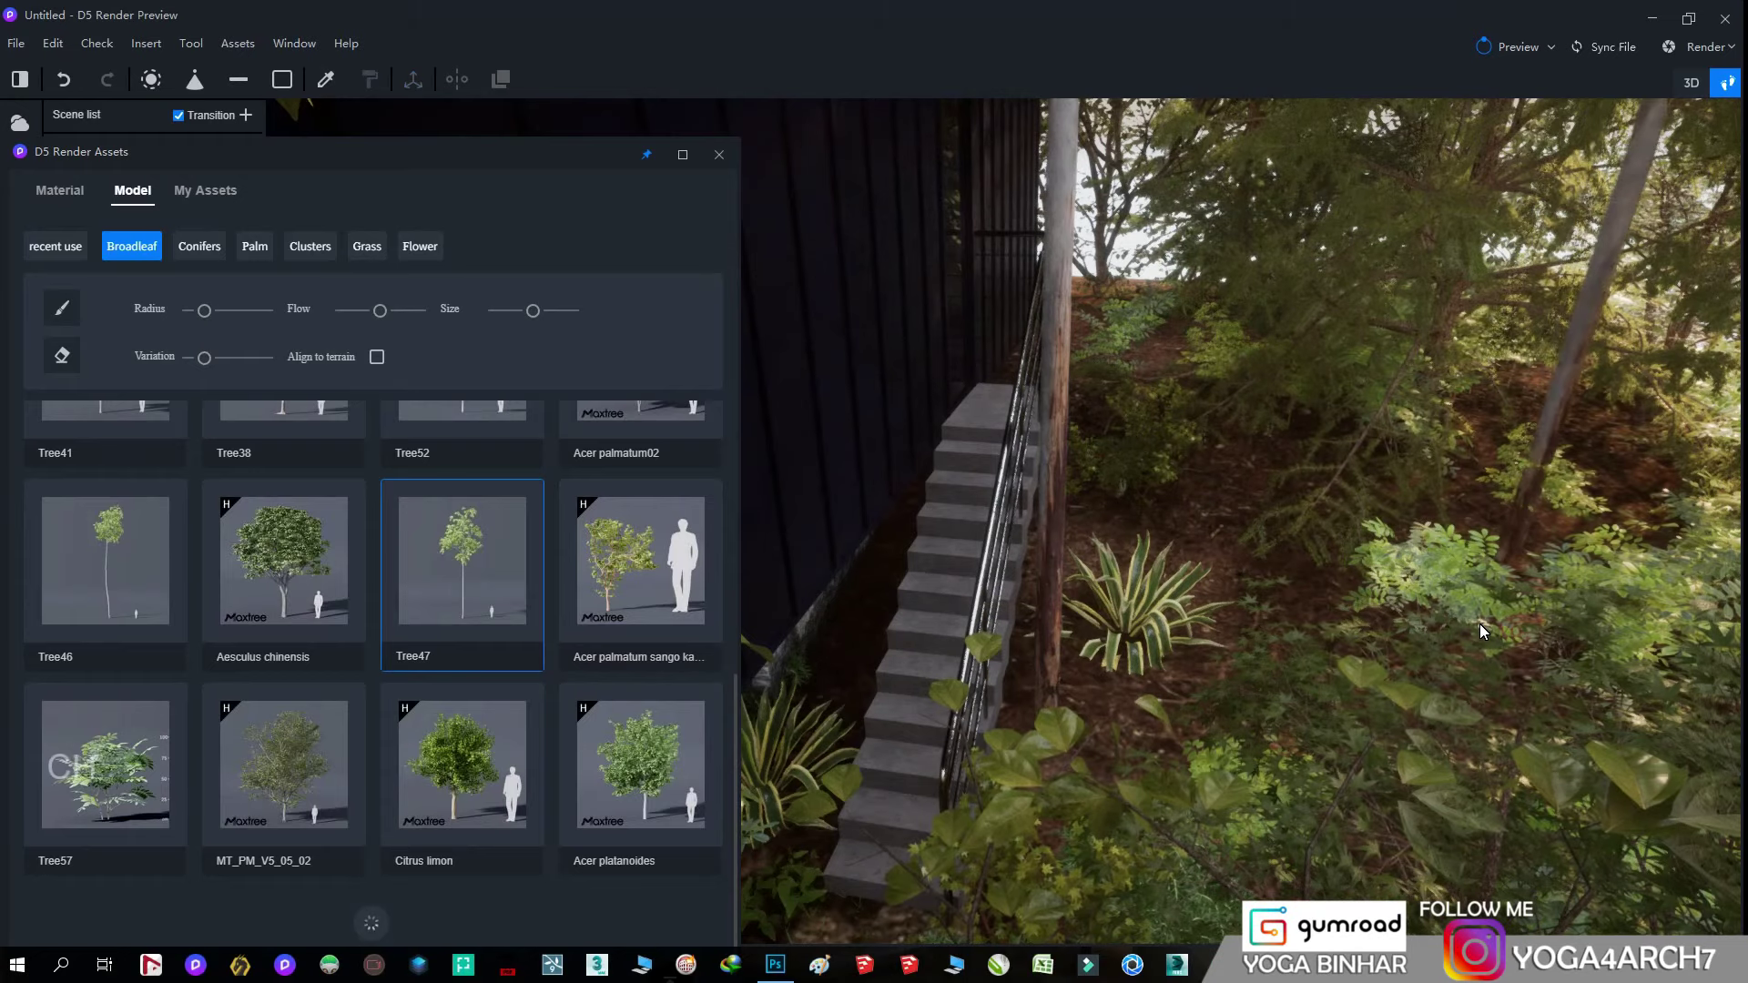
{"action": "left_click_drag", "start_coordinate": [1591, 690], "coordinate": [1587, 690]}
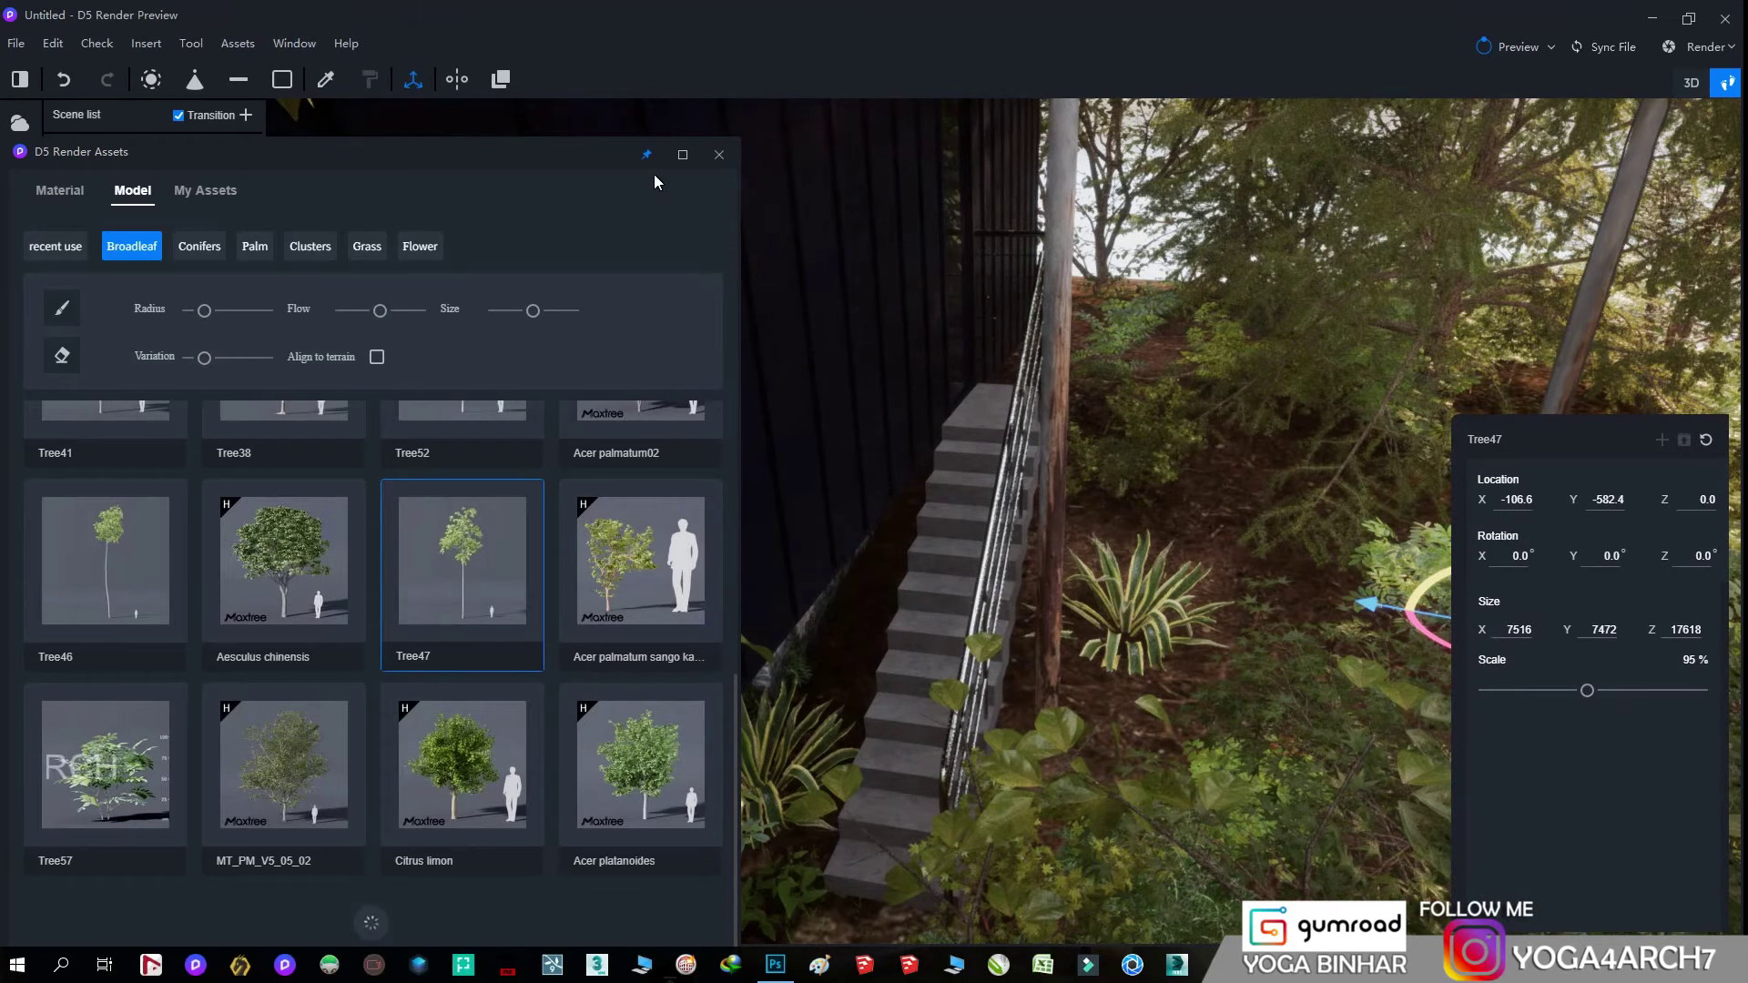
{"action": "left_click", "coordinate": [719, 154]}
{"action": "left_click", "coordinate": [77, 239]}
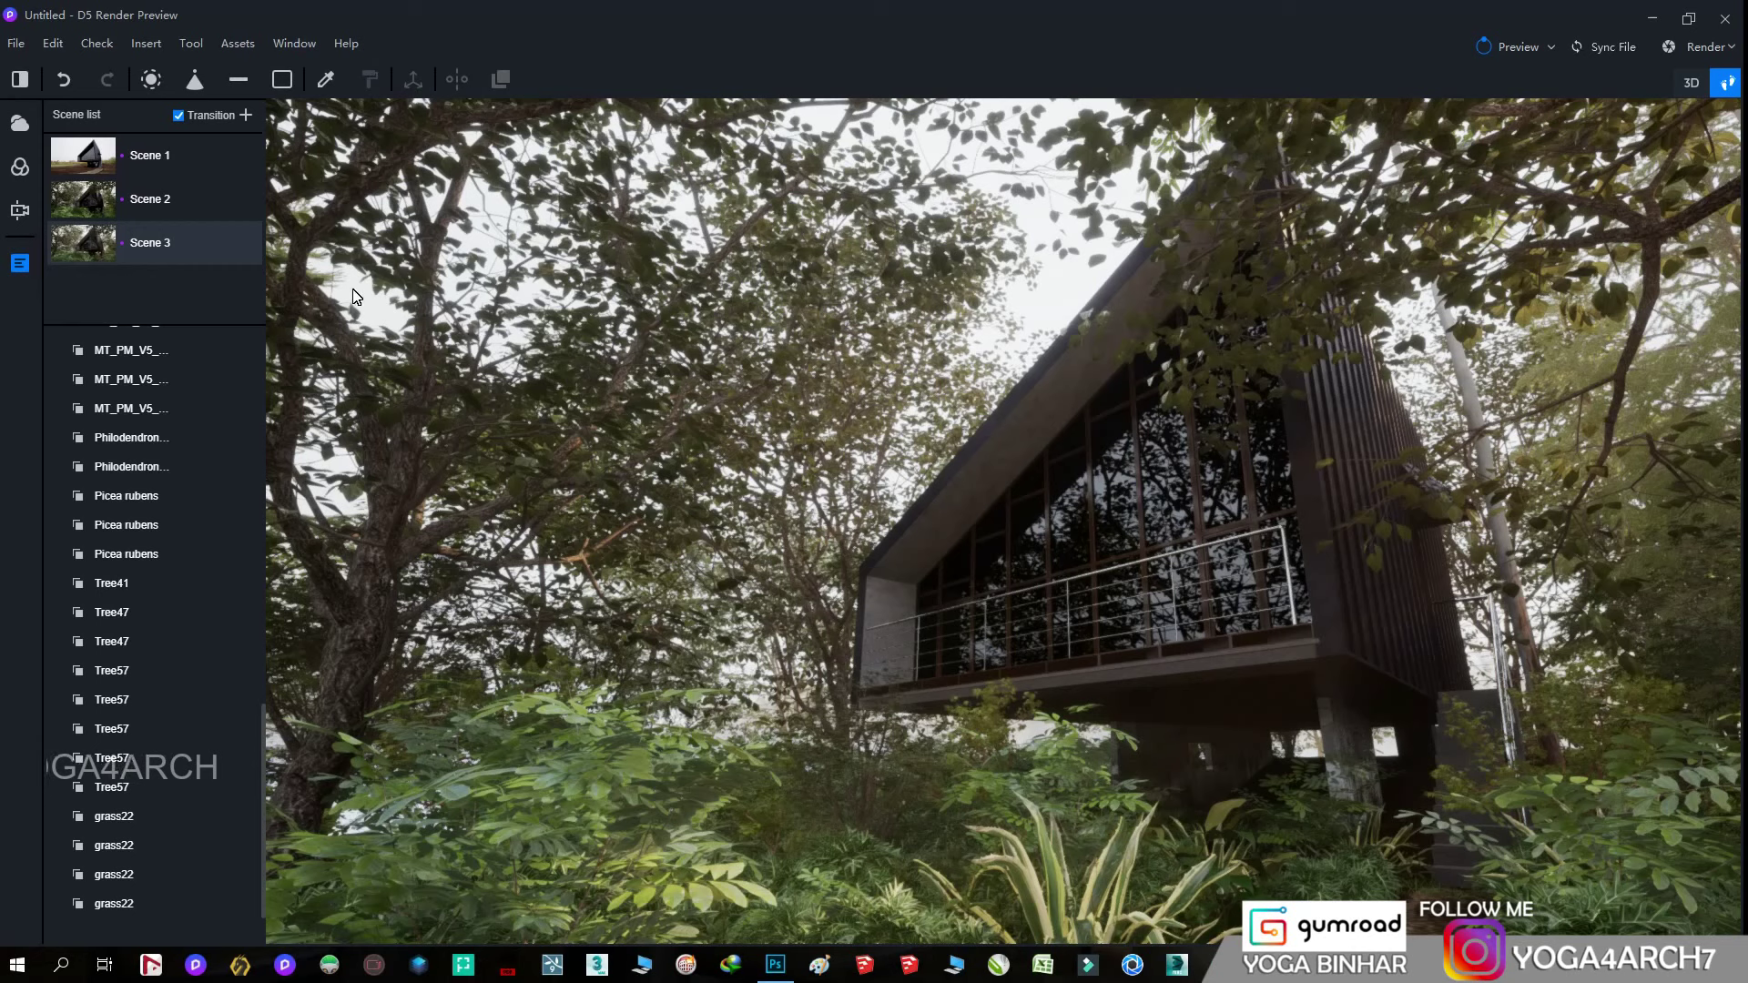
- Set sun intensity 0.53, sun colour temperature 3150K and sky colour temperature 7600K
{"action": "left_click", "coordinate": [19, 123]}
{"action": "left_click_drag", "start_coordinate": [172, 496], "coordinate": [232, 493]}
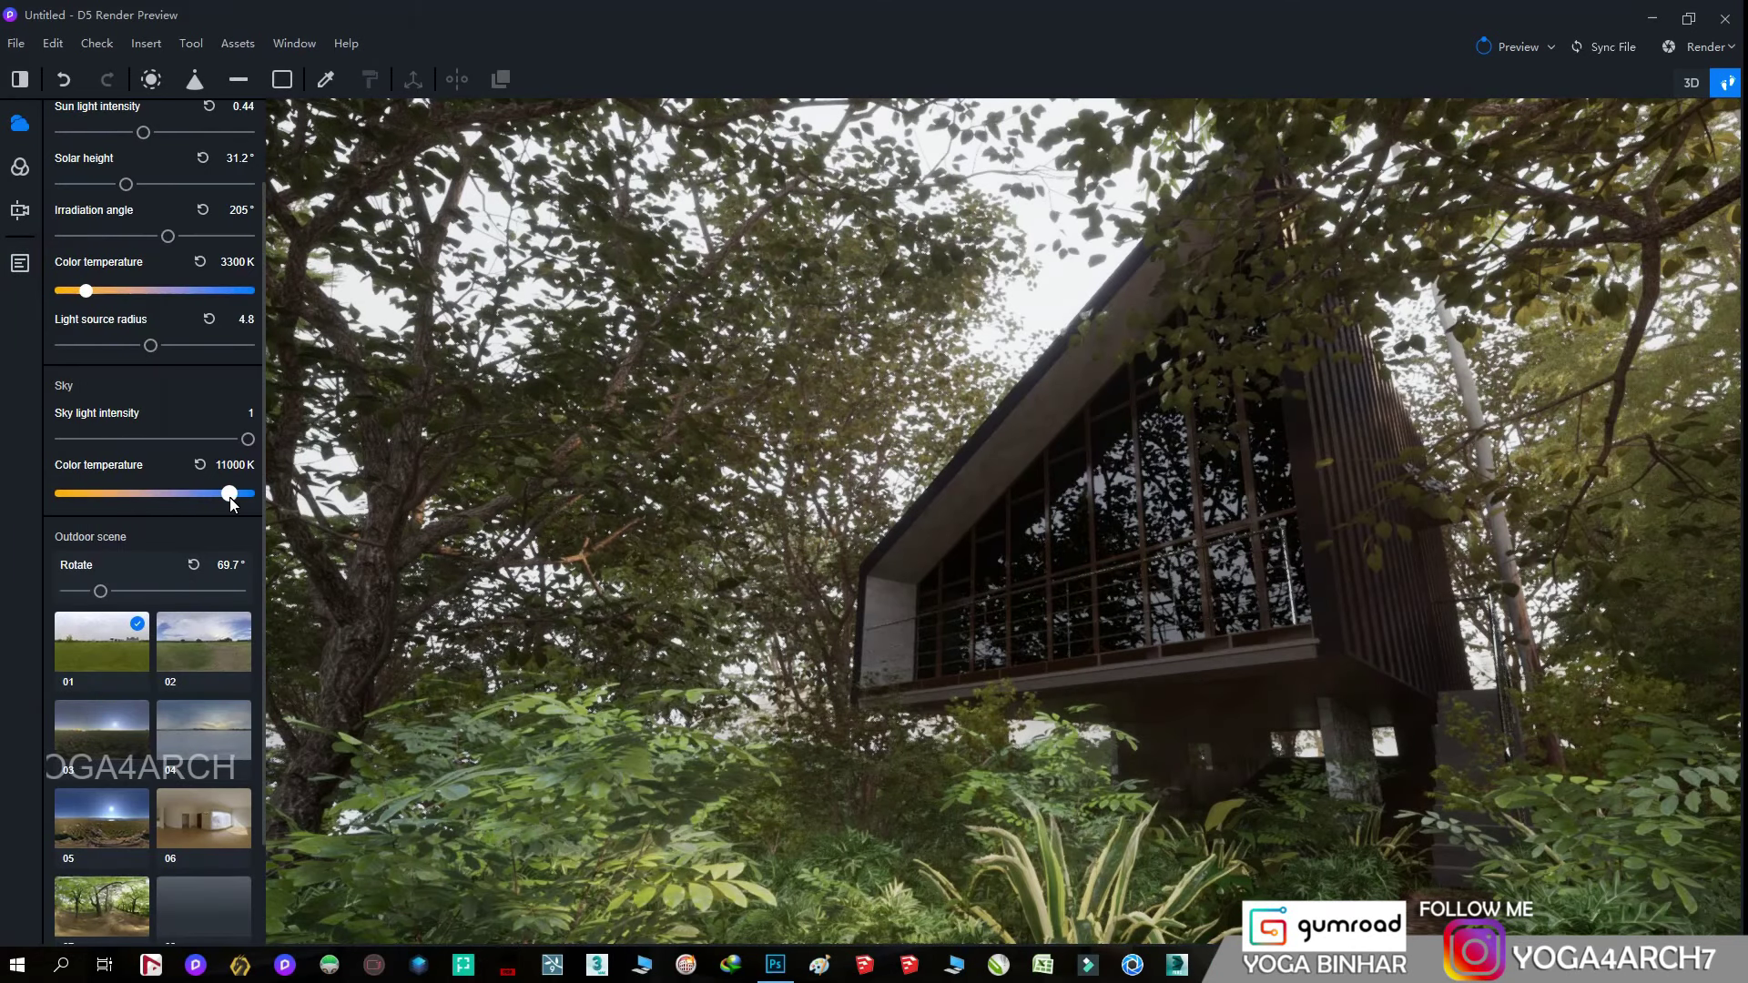
{"action": "left_click_drag", "start_coordinate": [86, 291], "coordinate": [69, 292]}
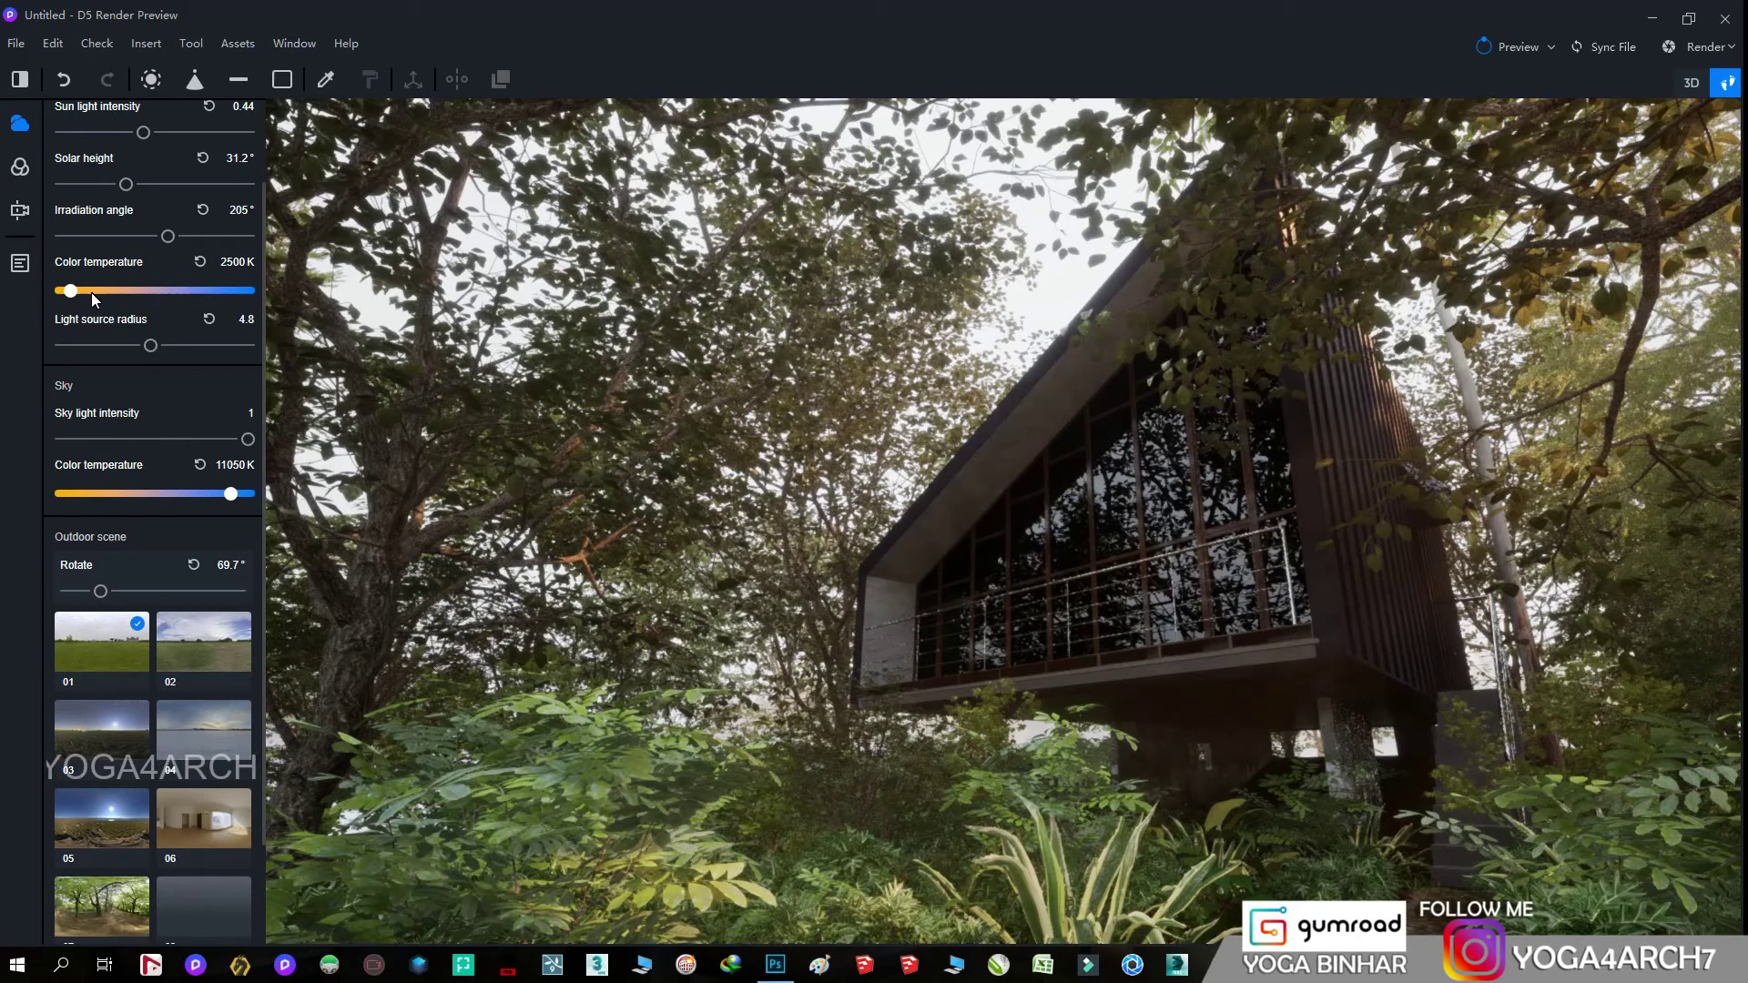
{"action": "scroll", "coordinate": [225, 215], "scroll_direction": "up", "scroll_amount": 1}
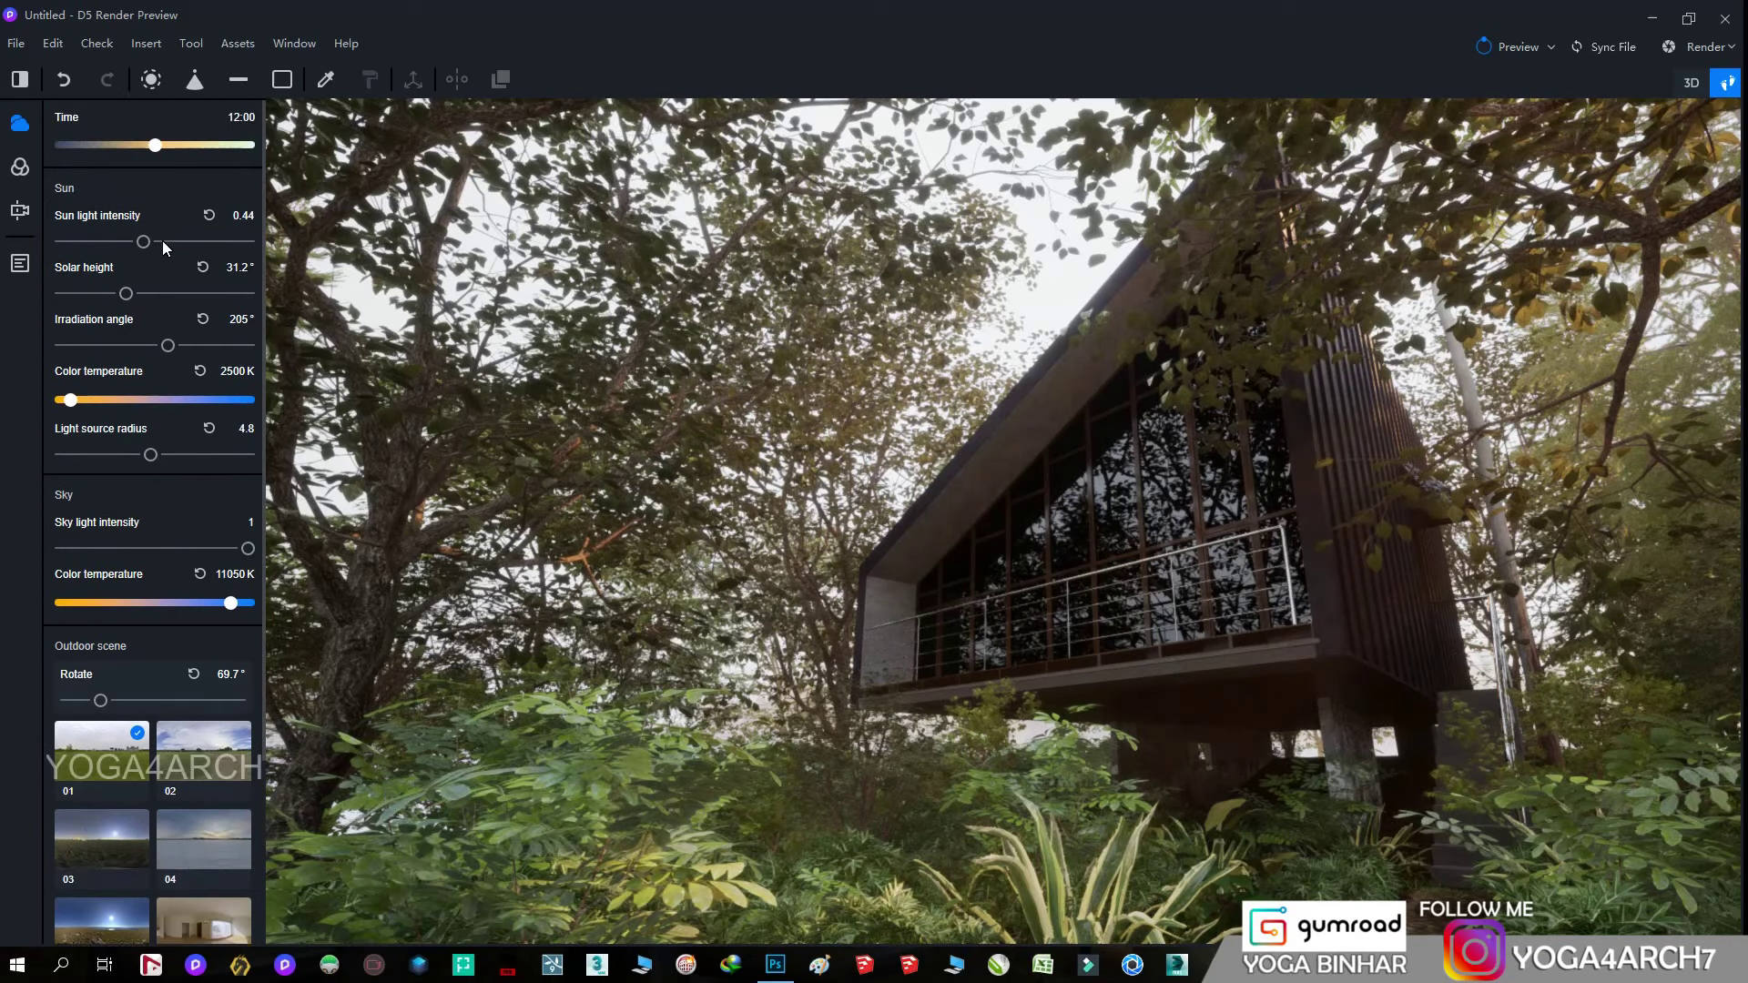
{"action": "left_click_drag", "start_coordinate": [162, 241], "coordinate": [185, 241]}
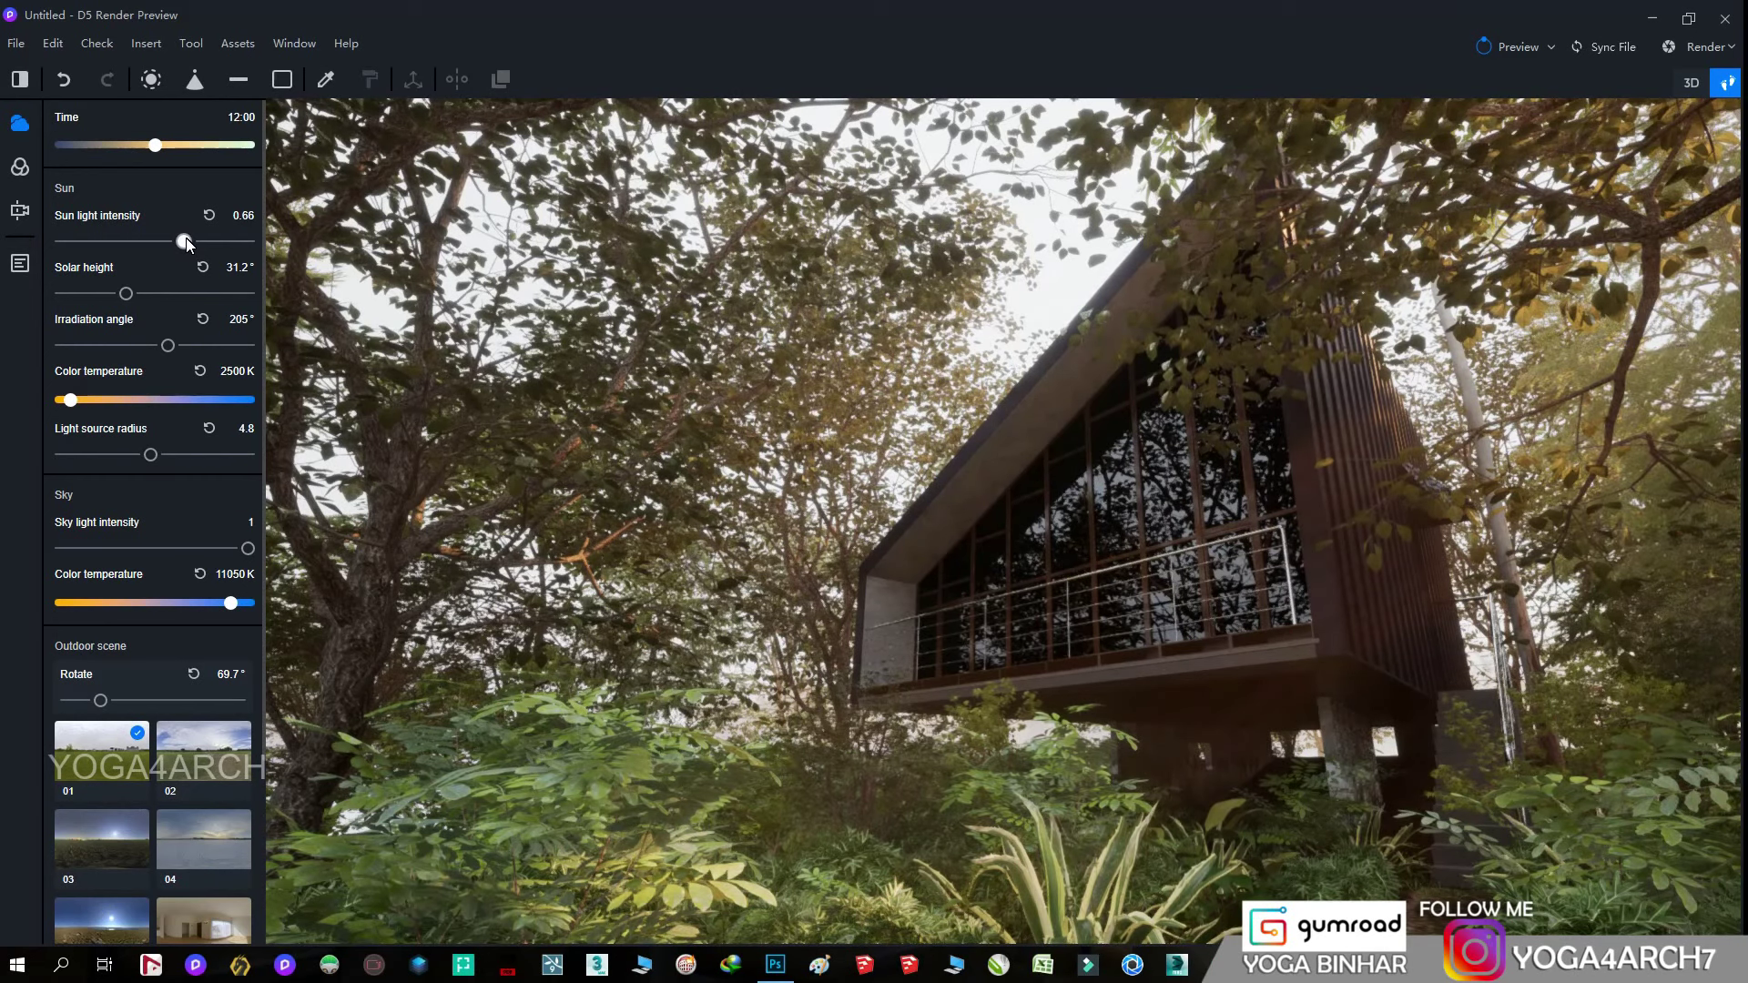
{"action": "left_click_drag", "start_coordinate": [185, 241], "coordinate": [159, 241]}
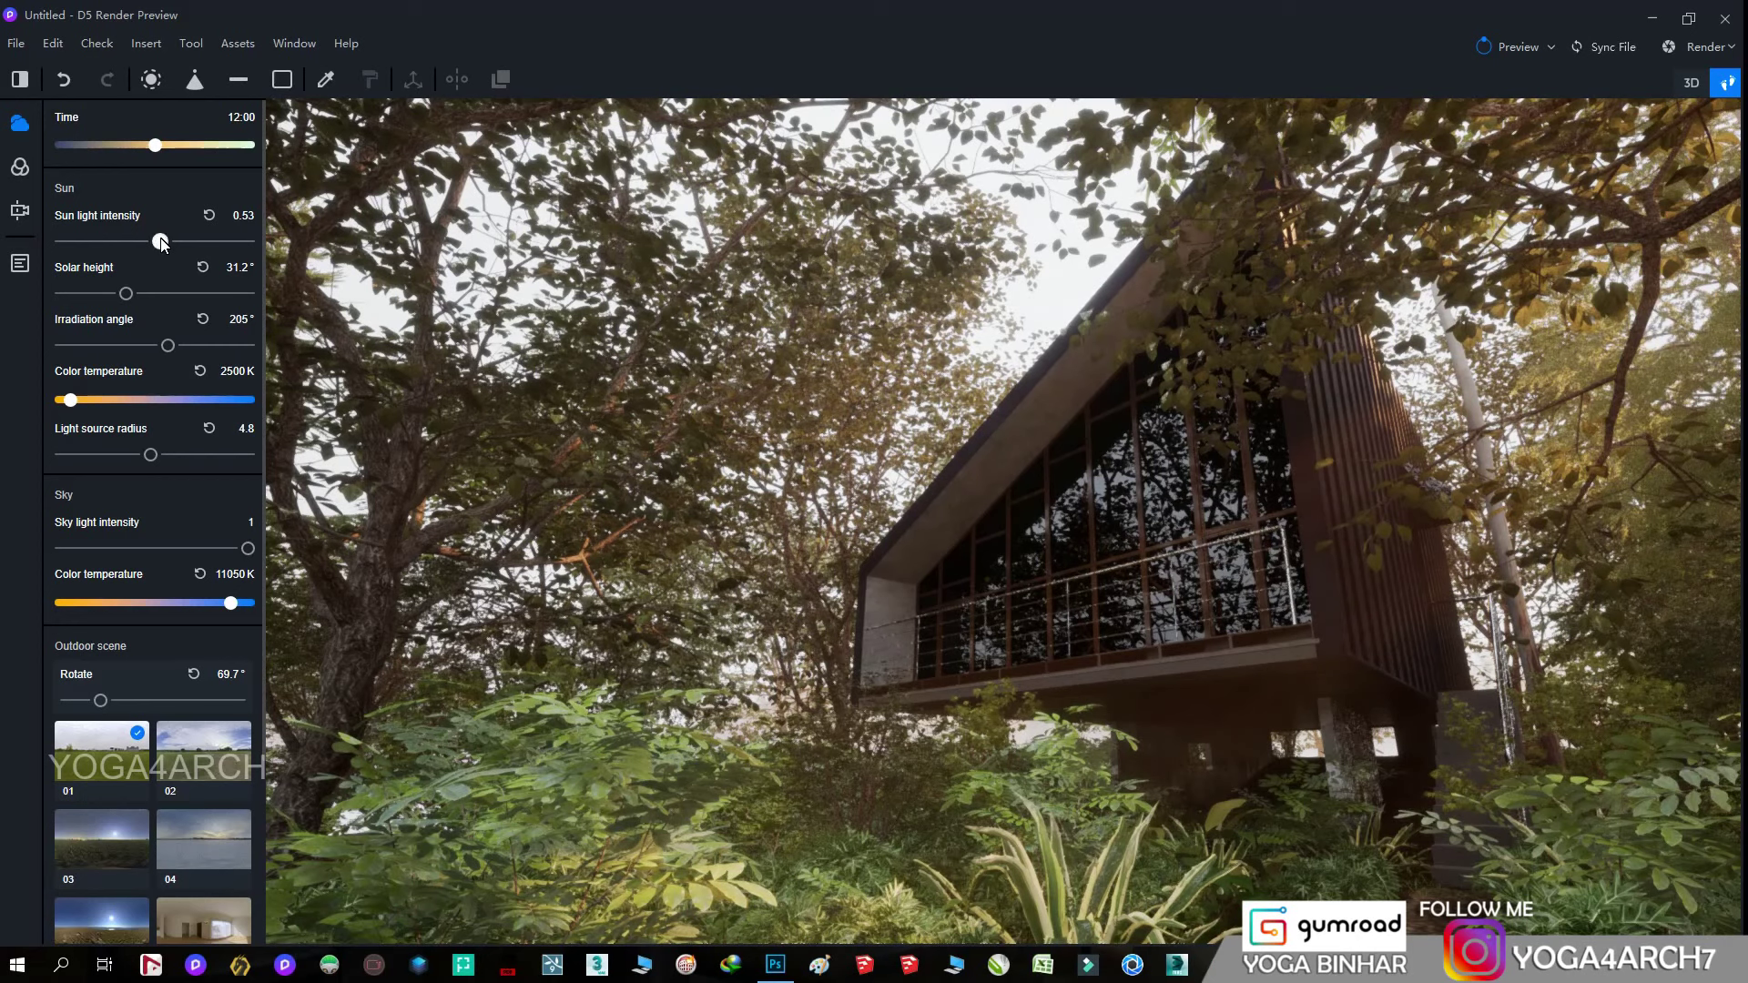
{"action": "left_click_drag", "start_coordinate": [81, 406], "coordinate": [92, 406]}
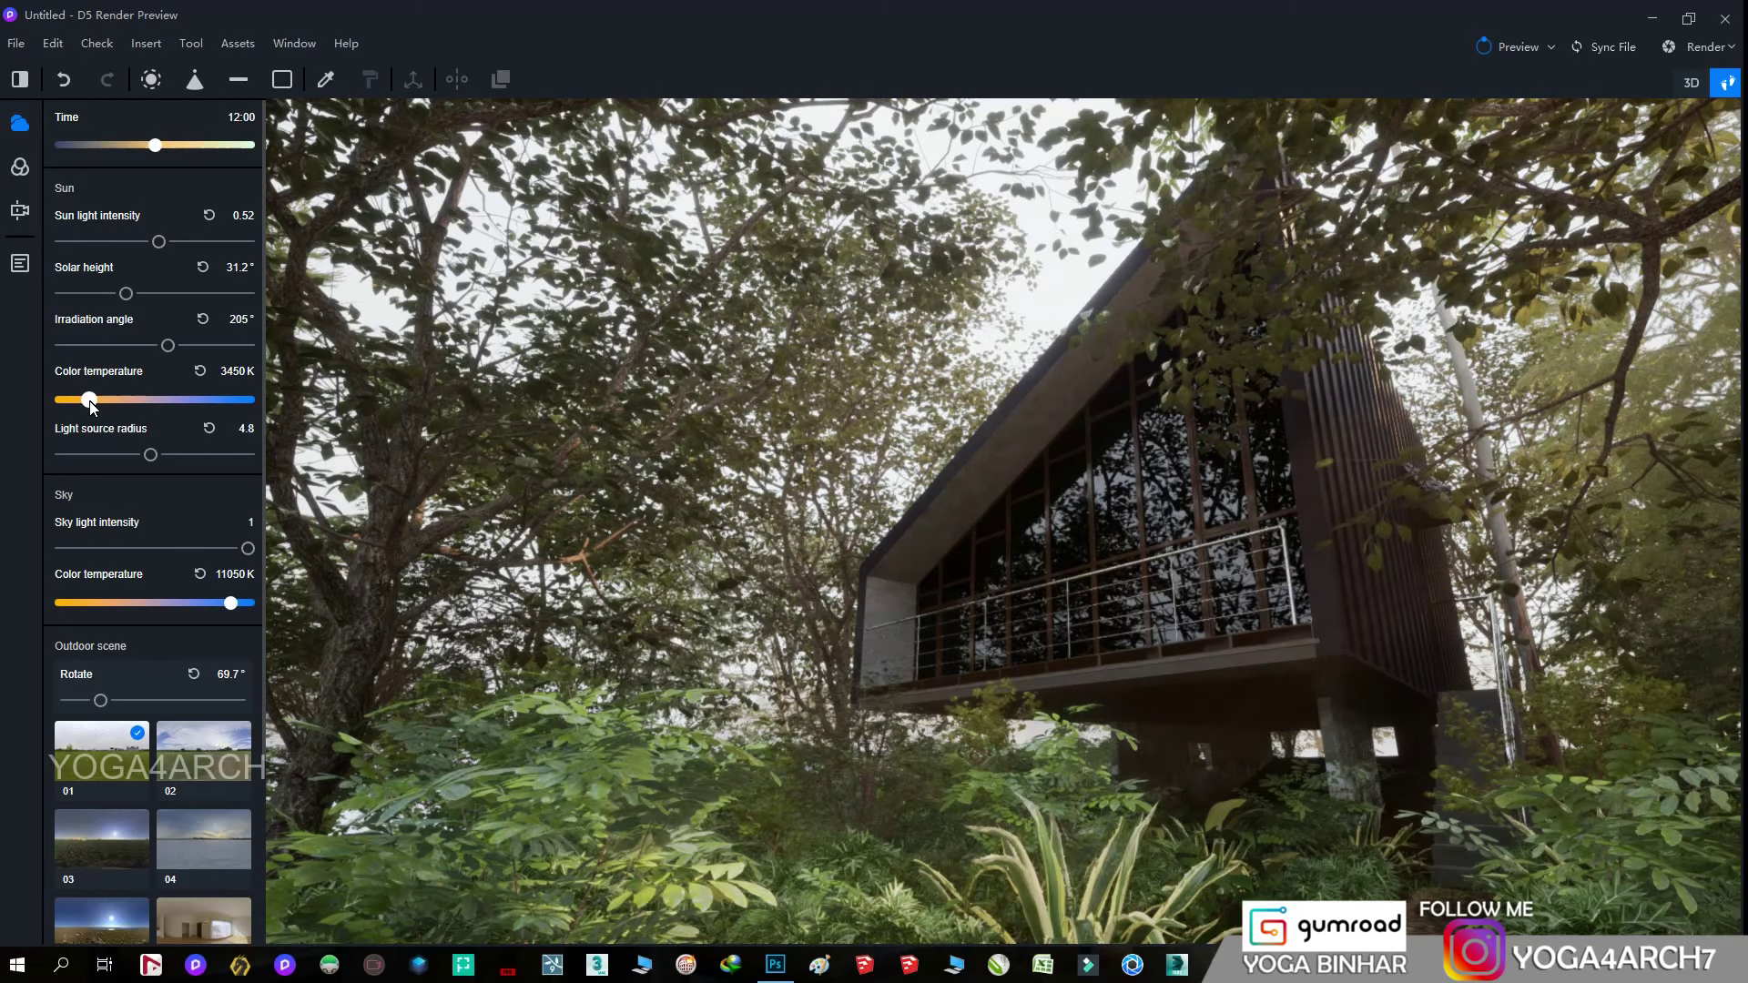
{"action": "left_click_drag", "start_coordinate": [89, 401], "coordinate": [83, 400]}
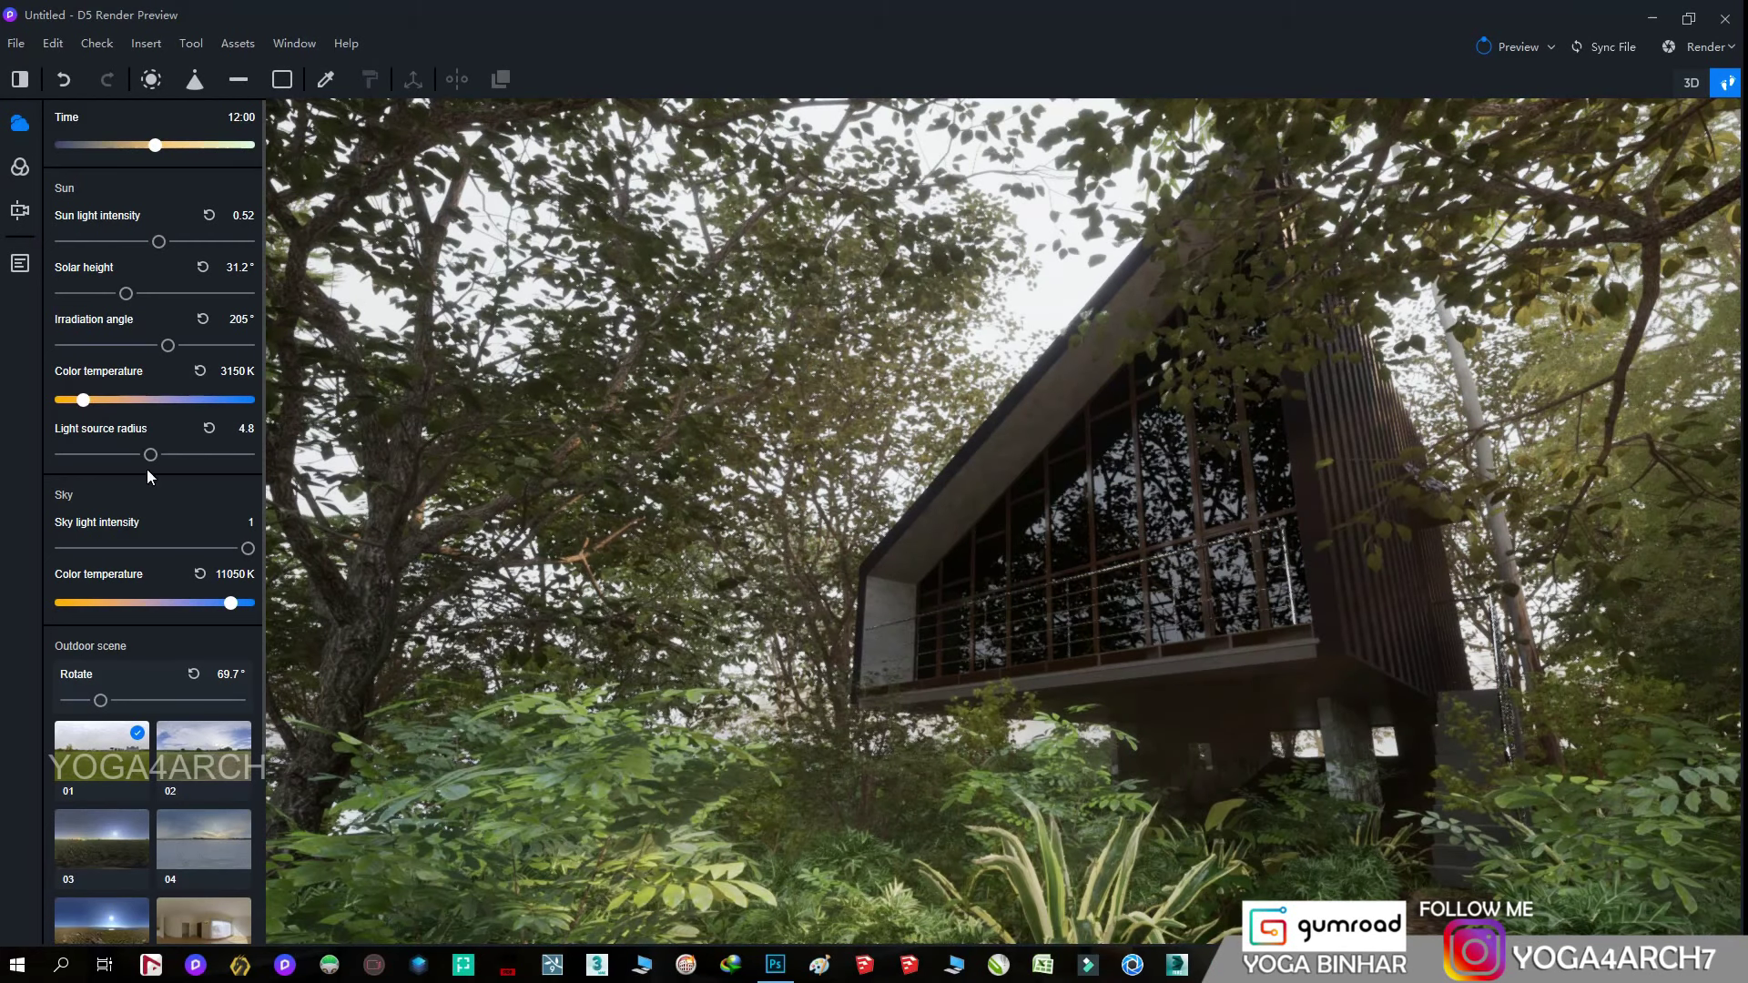
{"action": "left_click_drag", "start_coordinate": [228, 604], "coordinate": [167, 608]}
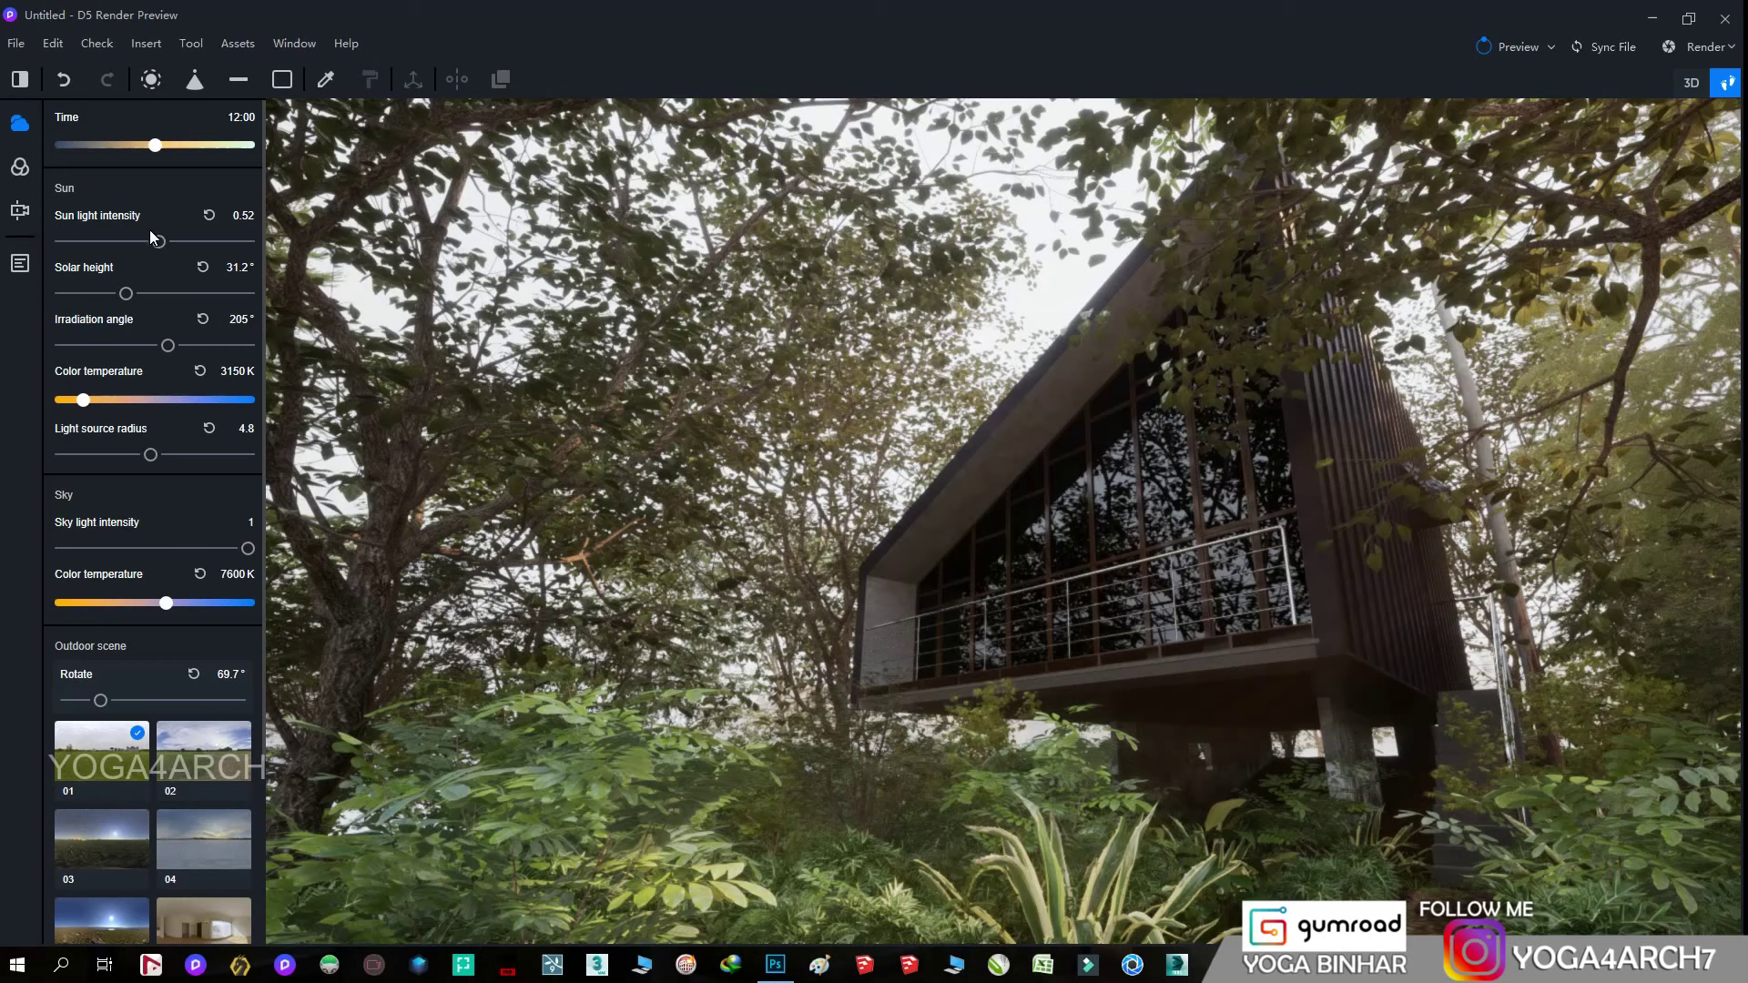
- Set the sun to 25° height, 203.2° irradiation angle and 1.3 light source radius
{"action": "left_click_drag", "start_coordinate": [173, 344], "coordinate": [144, 347]}
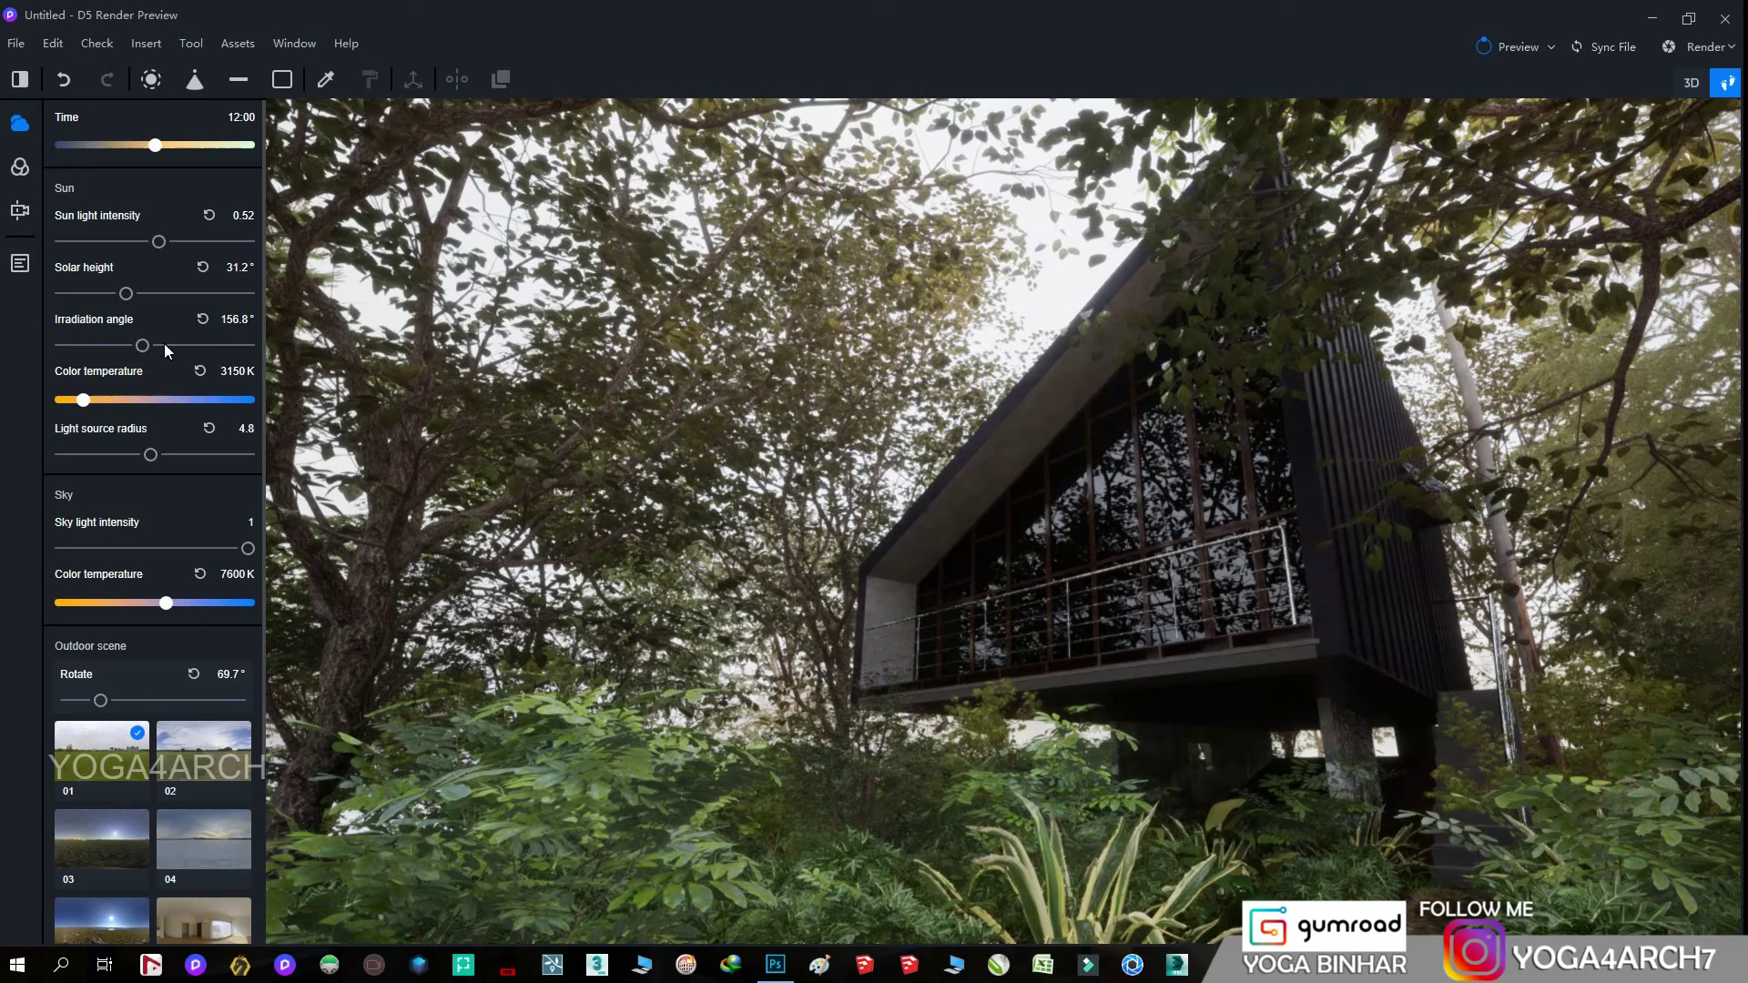
{"action": "left_click_drag", "start_coordinate": [134, 351], "coordinate": [86, 345]}
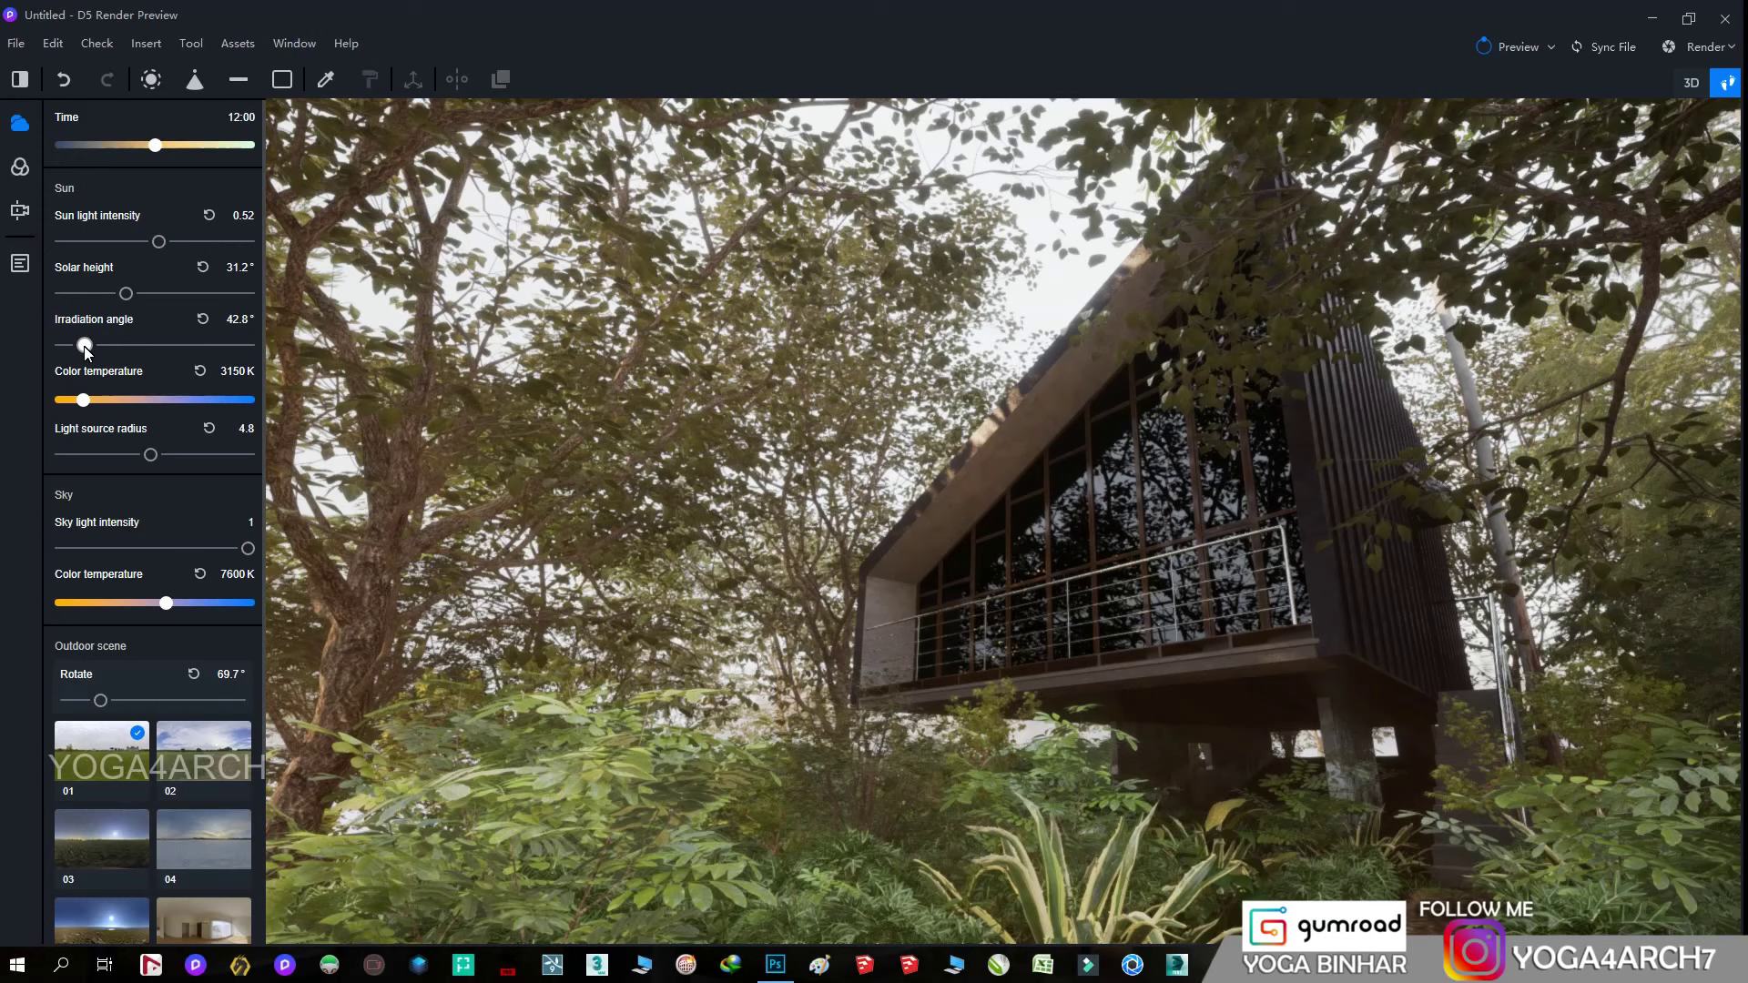
{"action": "left_click_drag", "start_coordinate": [85, 346], "coordinate": [106, 346]}
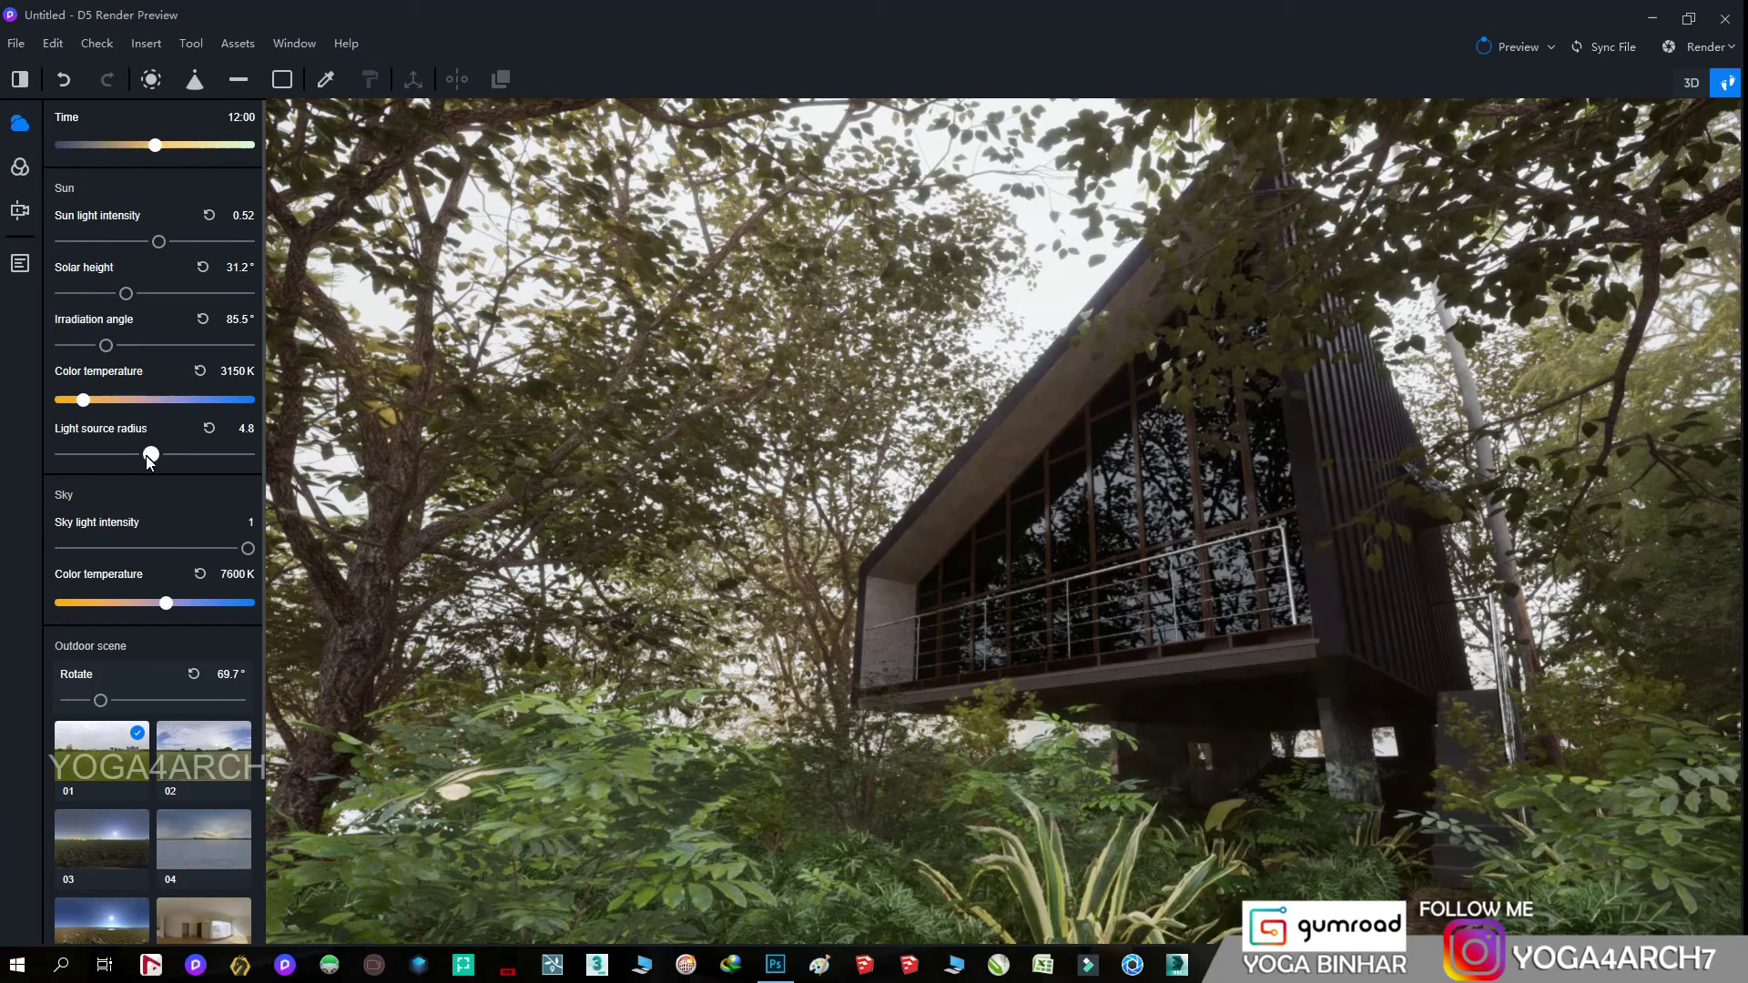
{"action": "left_click_drag", "start_coordinate": [148, 455], "coordinate": [87, 462]}
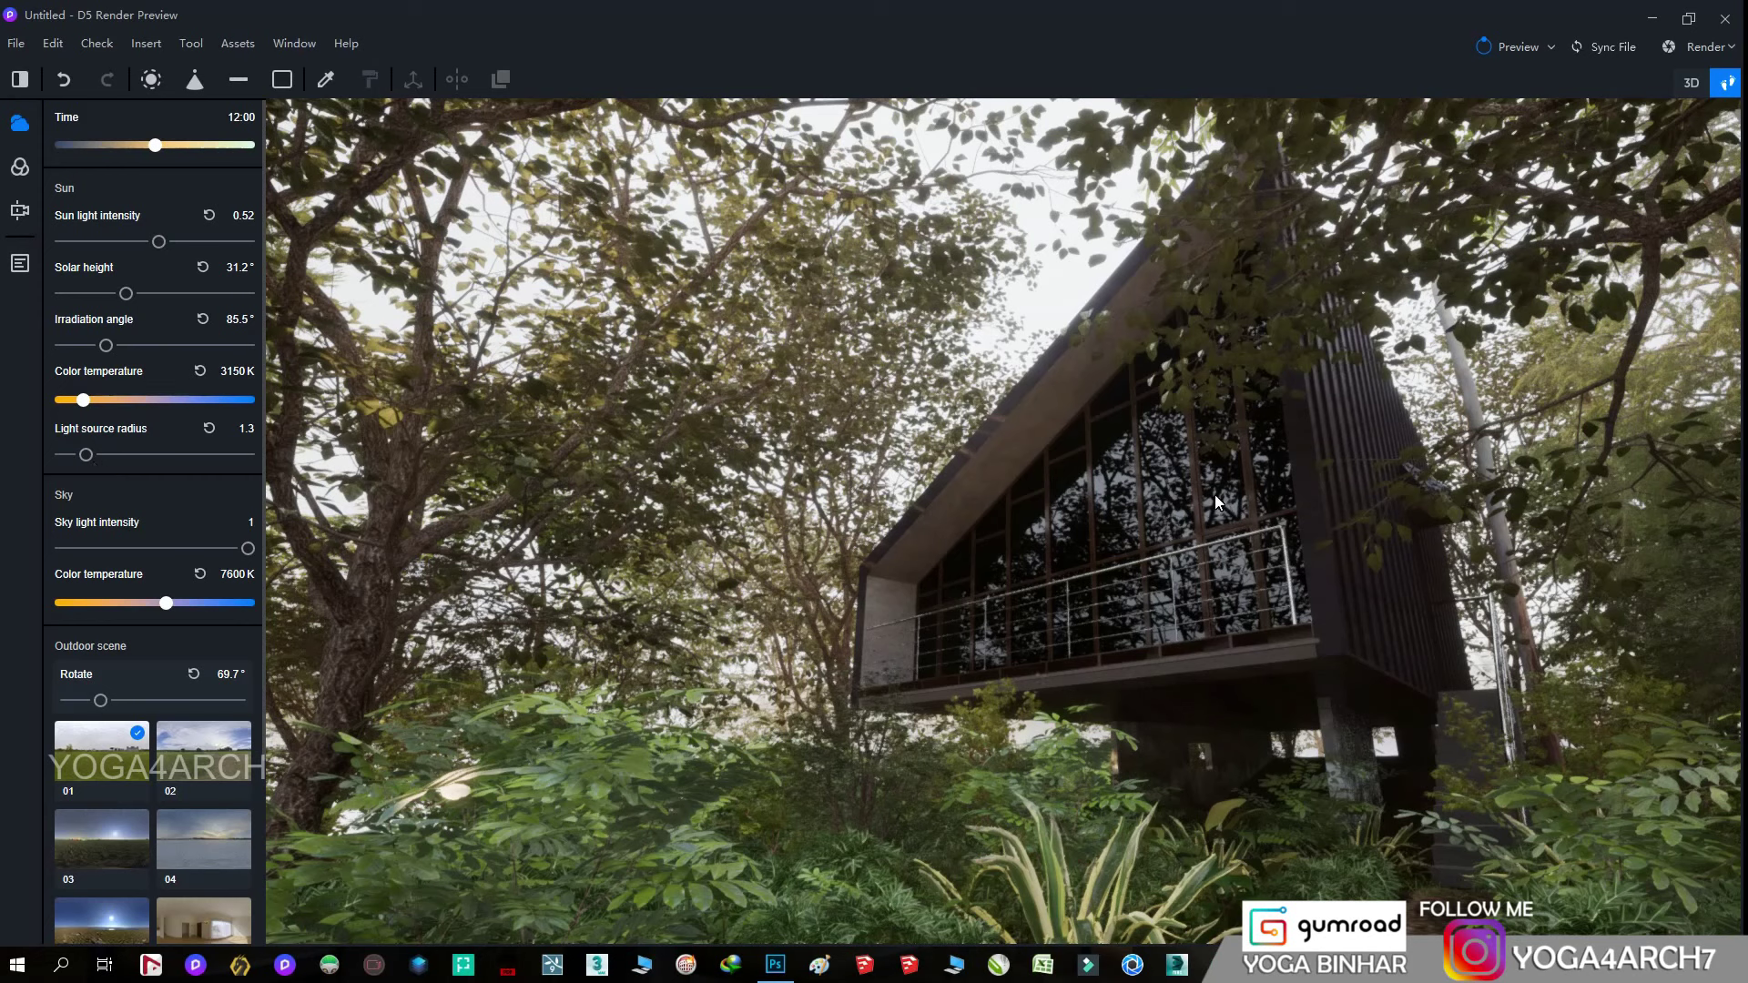
{"action": "left_click_drag", "start_coordinate": [106, 346], "coordinate": [150, 345]}
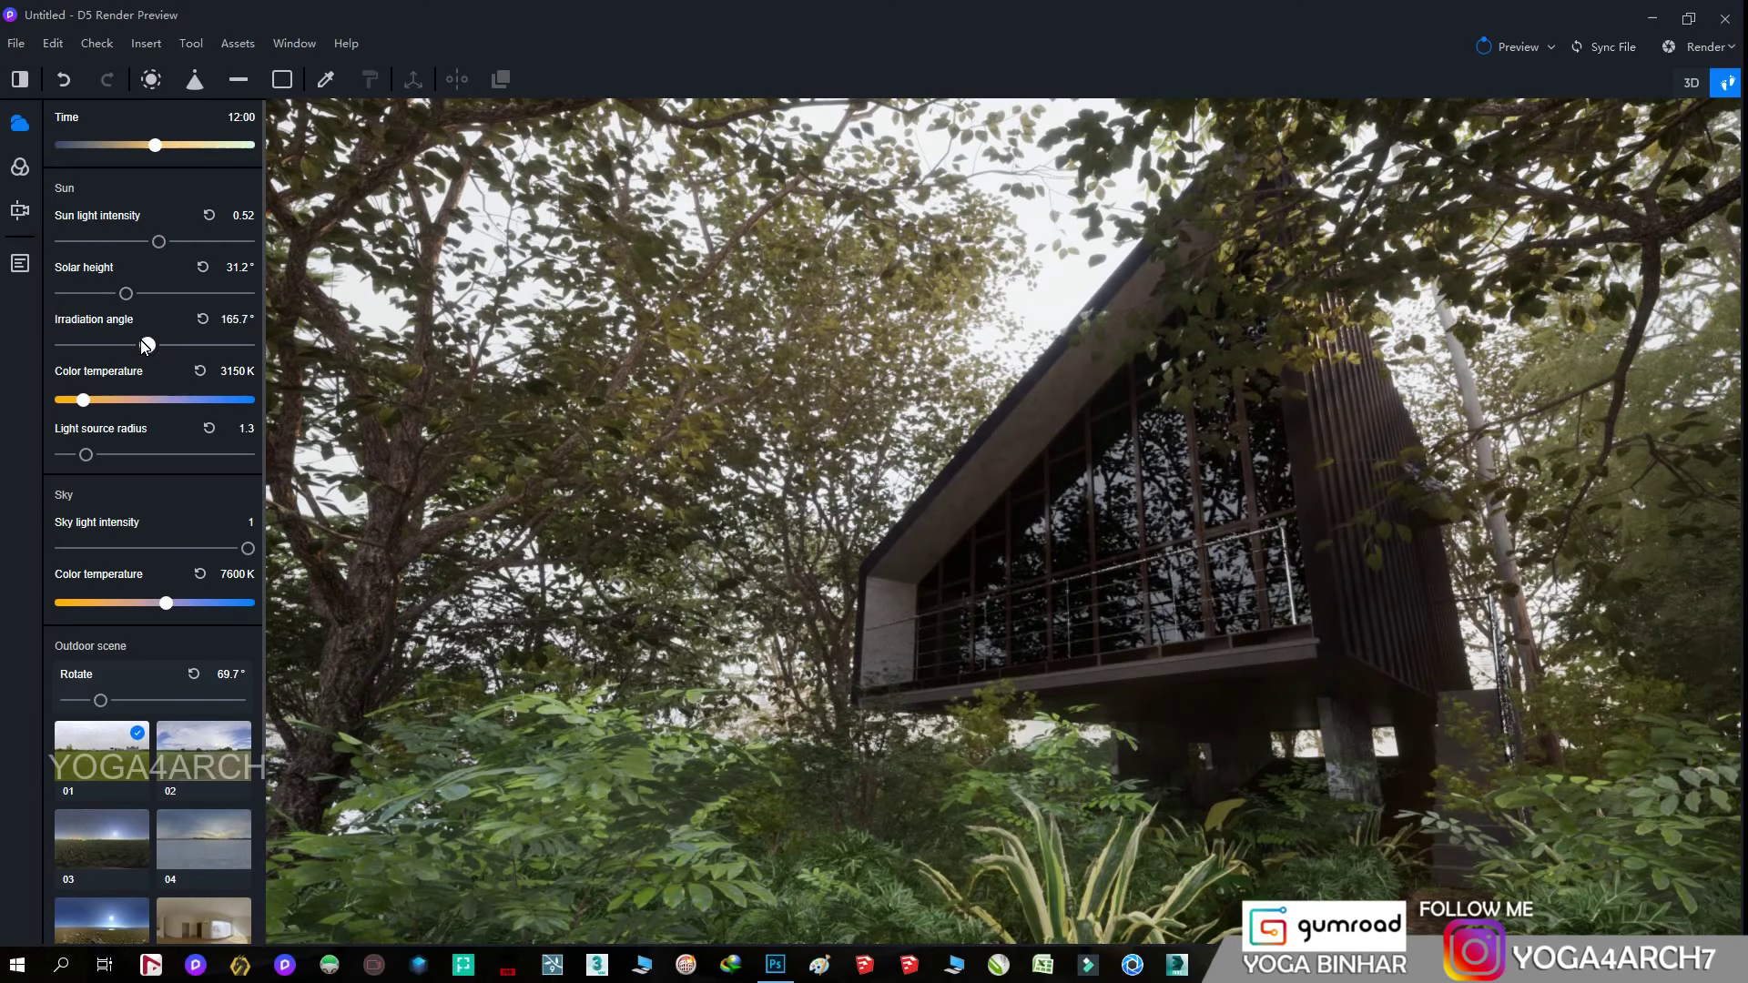
{"action": "mouse_move", "coordinate": [152, 346]}
{"action": "left_mouse_down"}
{"action": "mouse_move", "coordinate": [129, 345]}
{"action": "mouse_move", "coordinate": [215, 345]}
{"action": "left_mouse_up"}
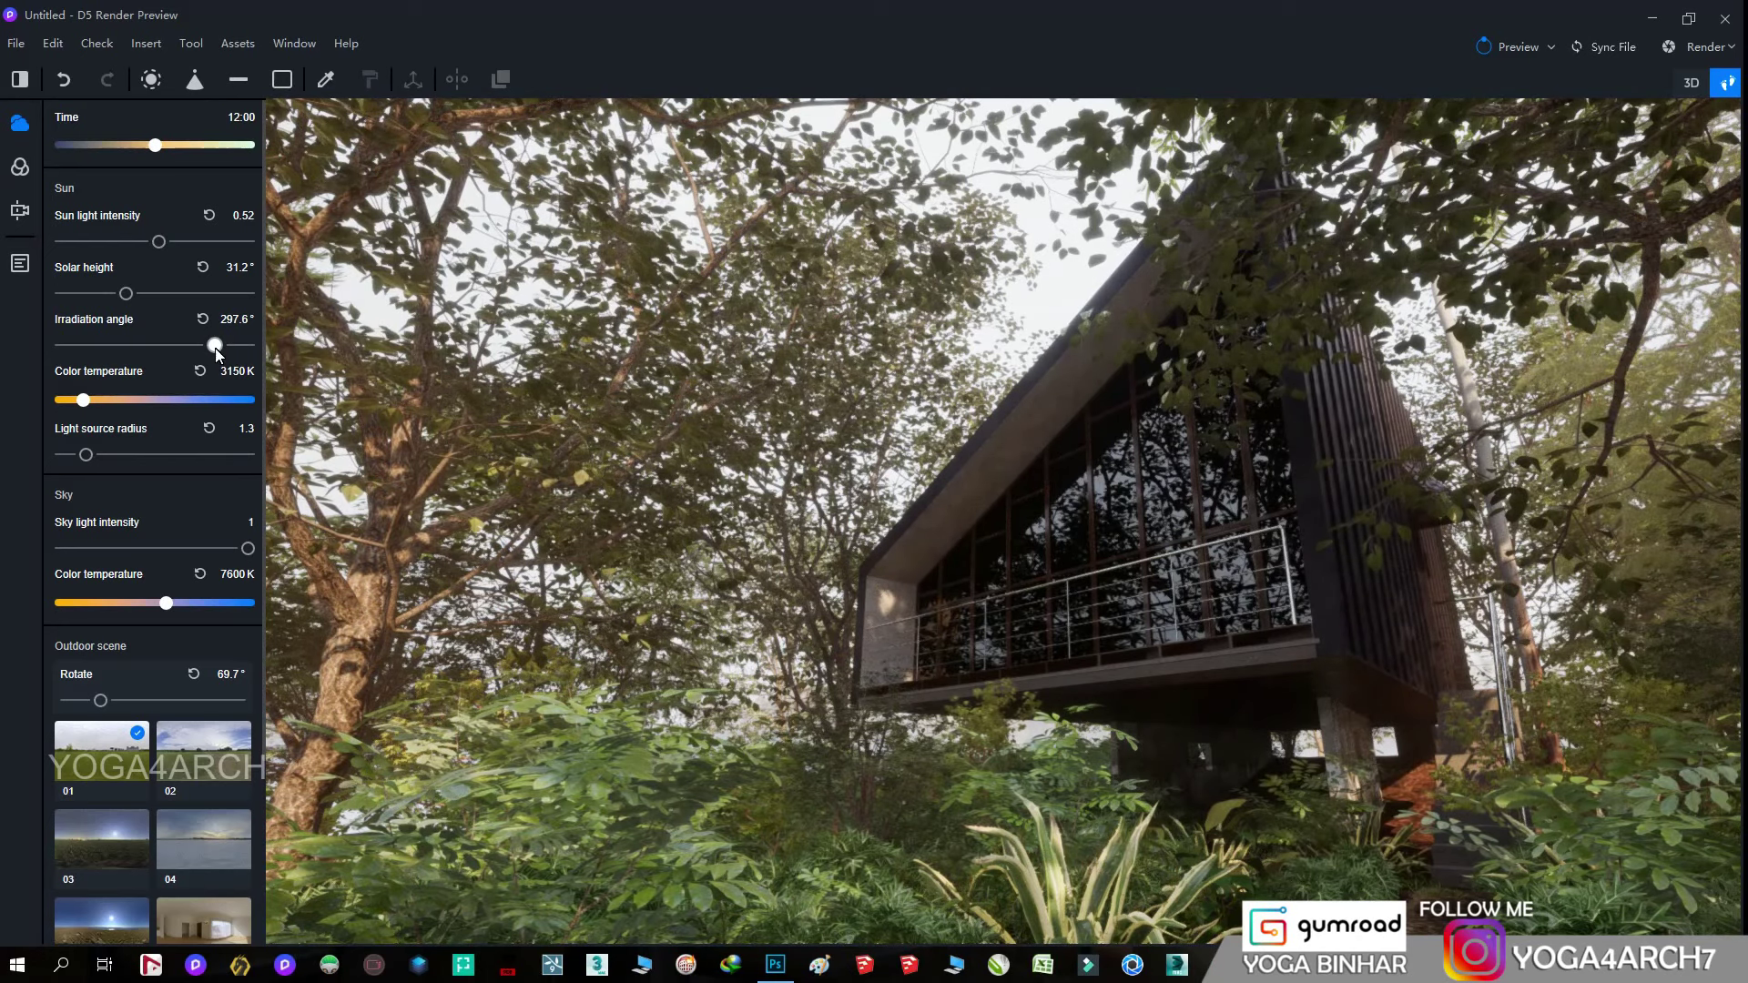
{"action": "left_click_drag", "start_coordinate": [216, 346], "coordinate": [248, 346]}
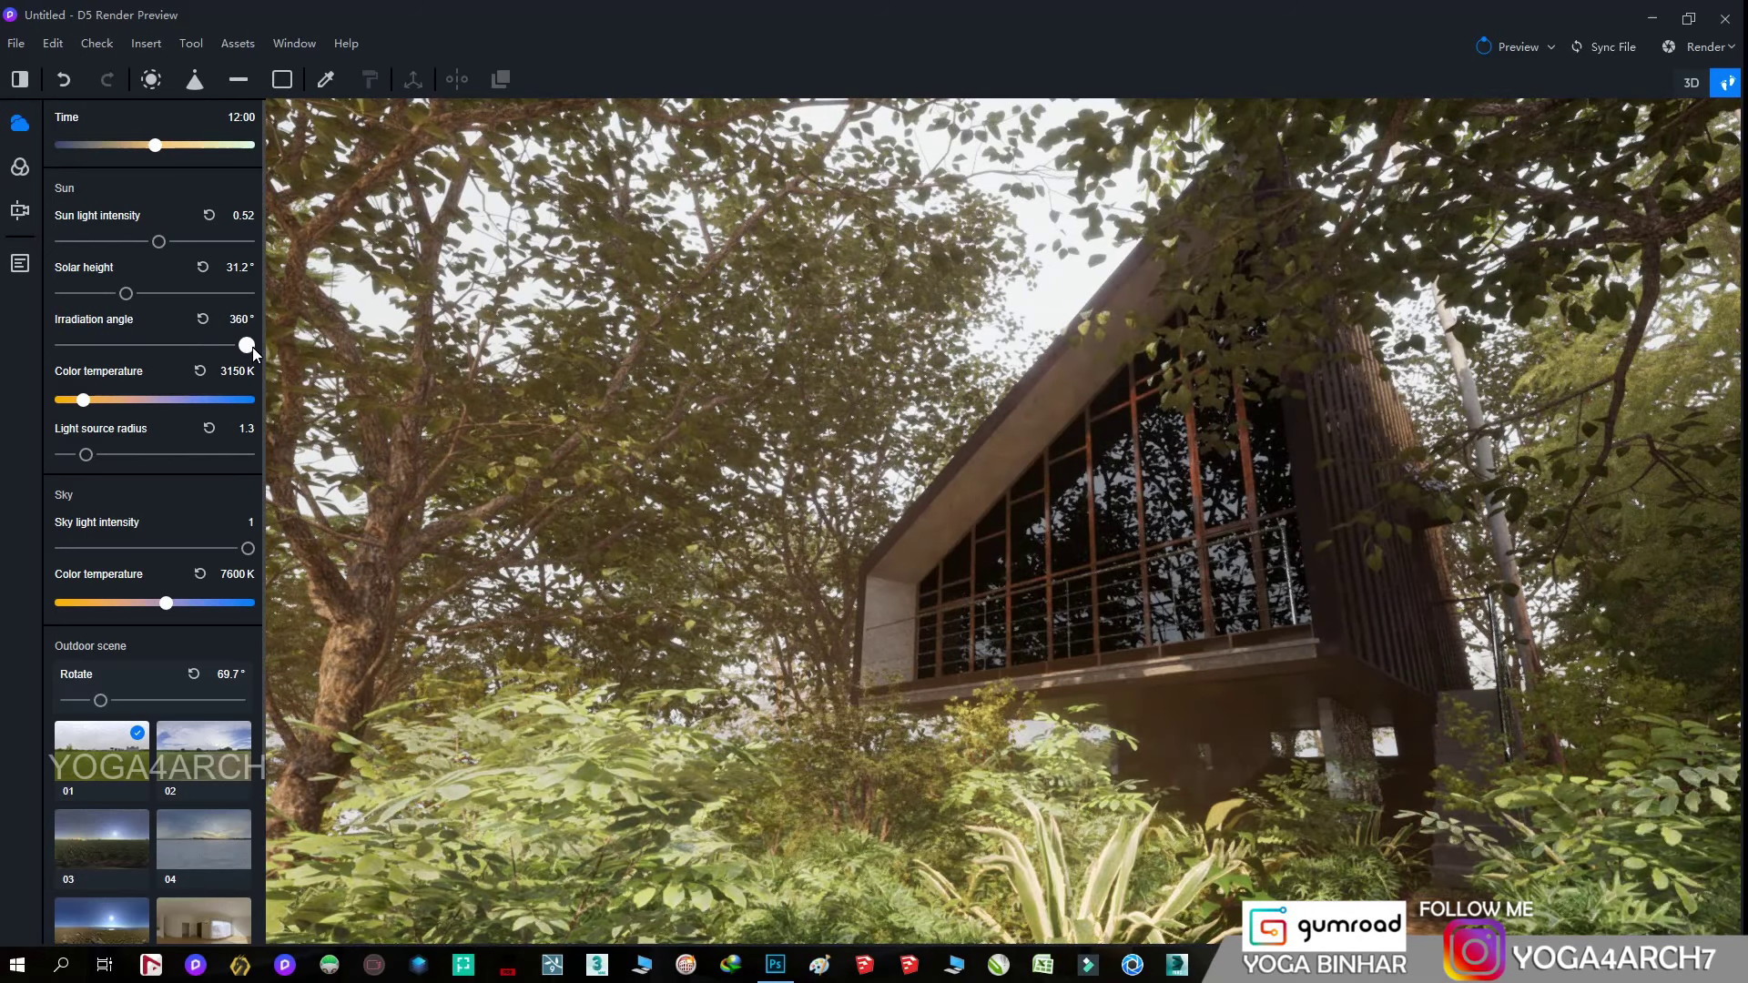
{"action": "mouse_move", "coordinate": [253, 347]}
{"action": "left_mouse_down"}
{"action": "mouse_move", "coordinate": [112, 367]}
{"action": "mouse_move", "coordinate": [155, 353]}
{"action": "left_mouse_up"}
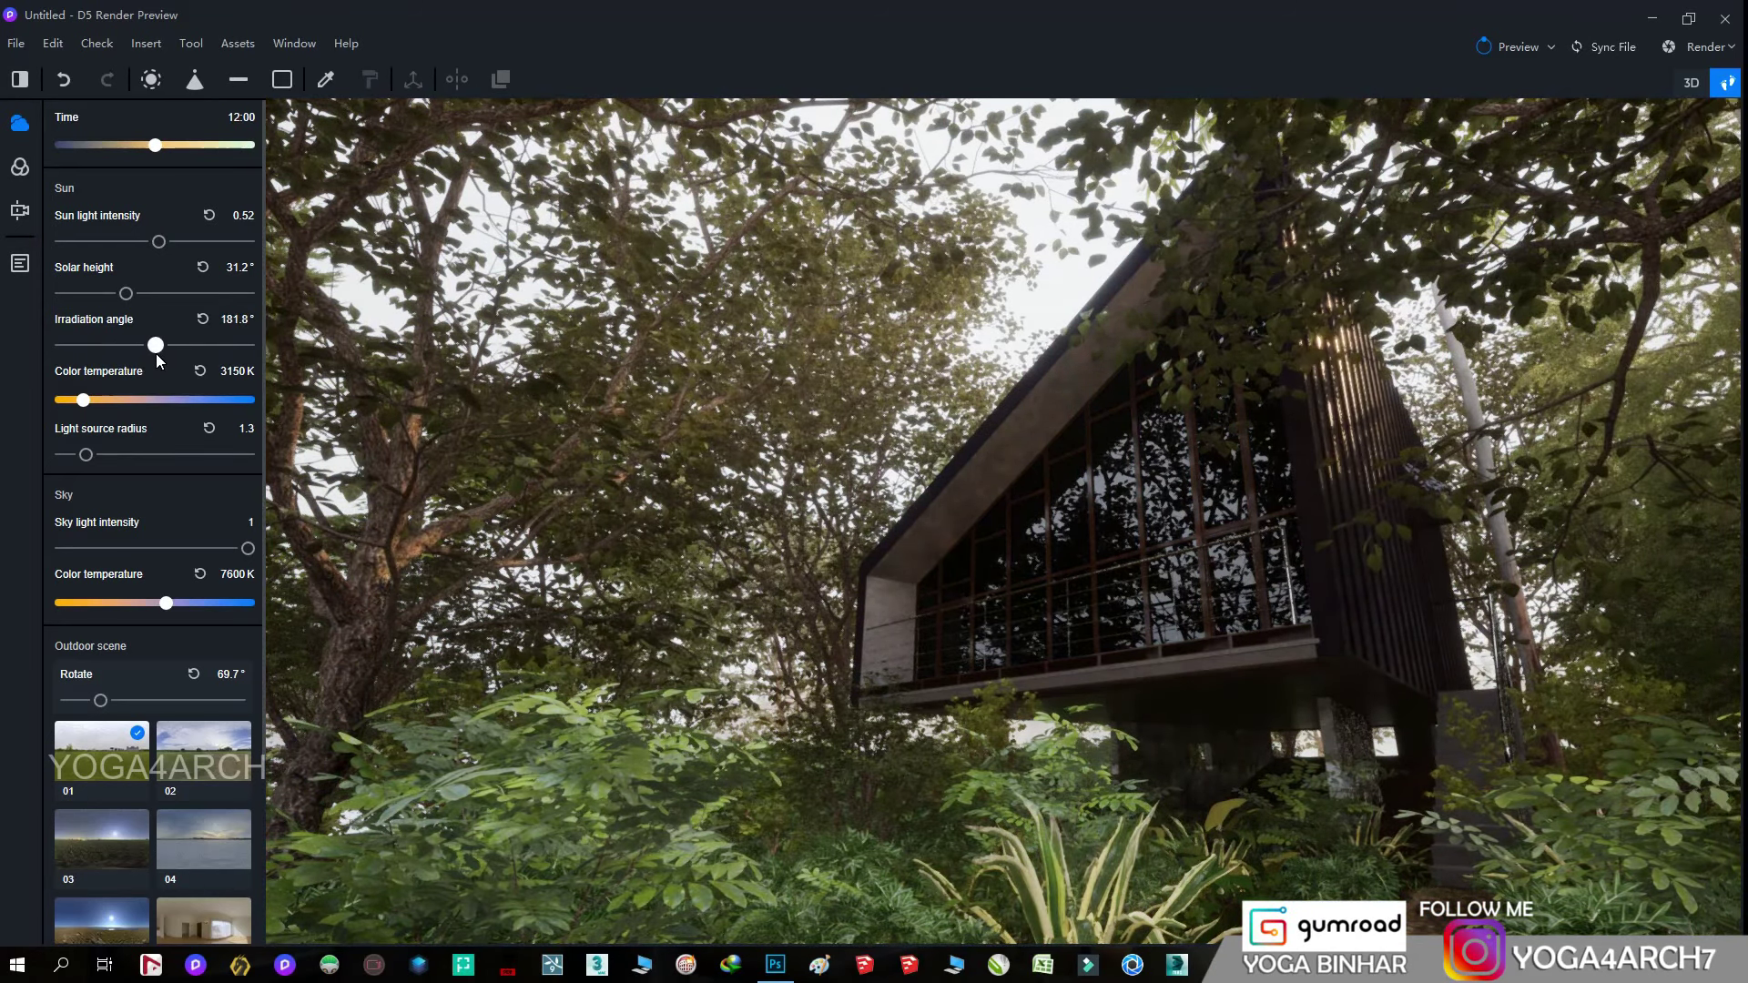
{"action": "left_click_drag", "start_coordinate": [125, 293], "coordinate": [112, 297]}
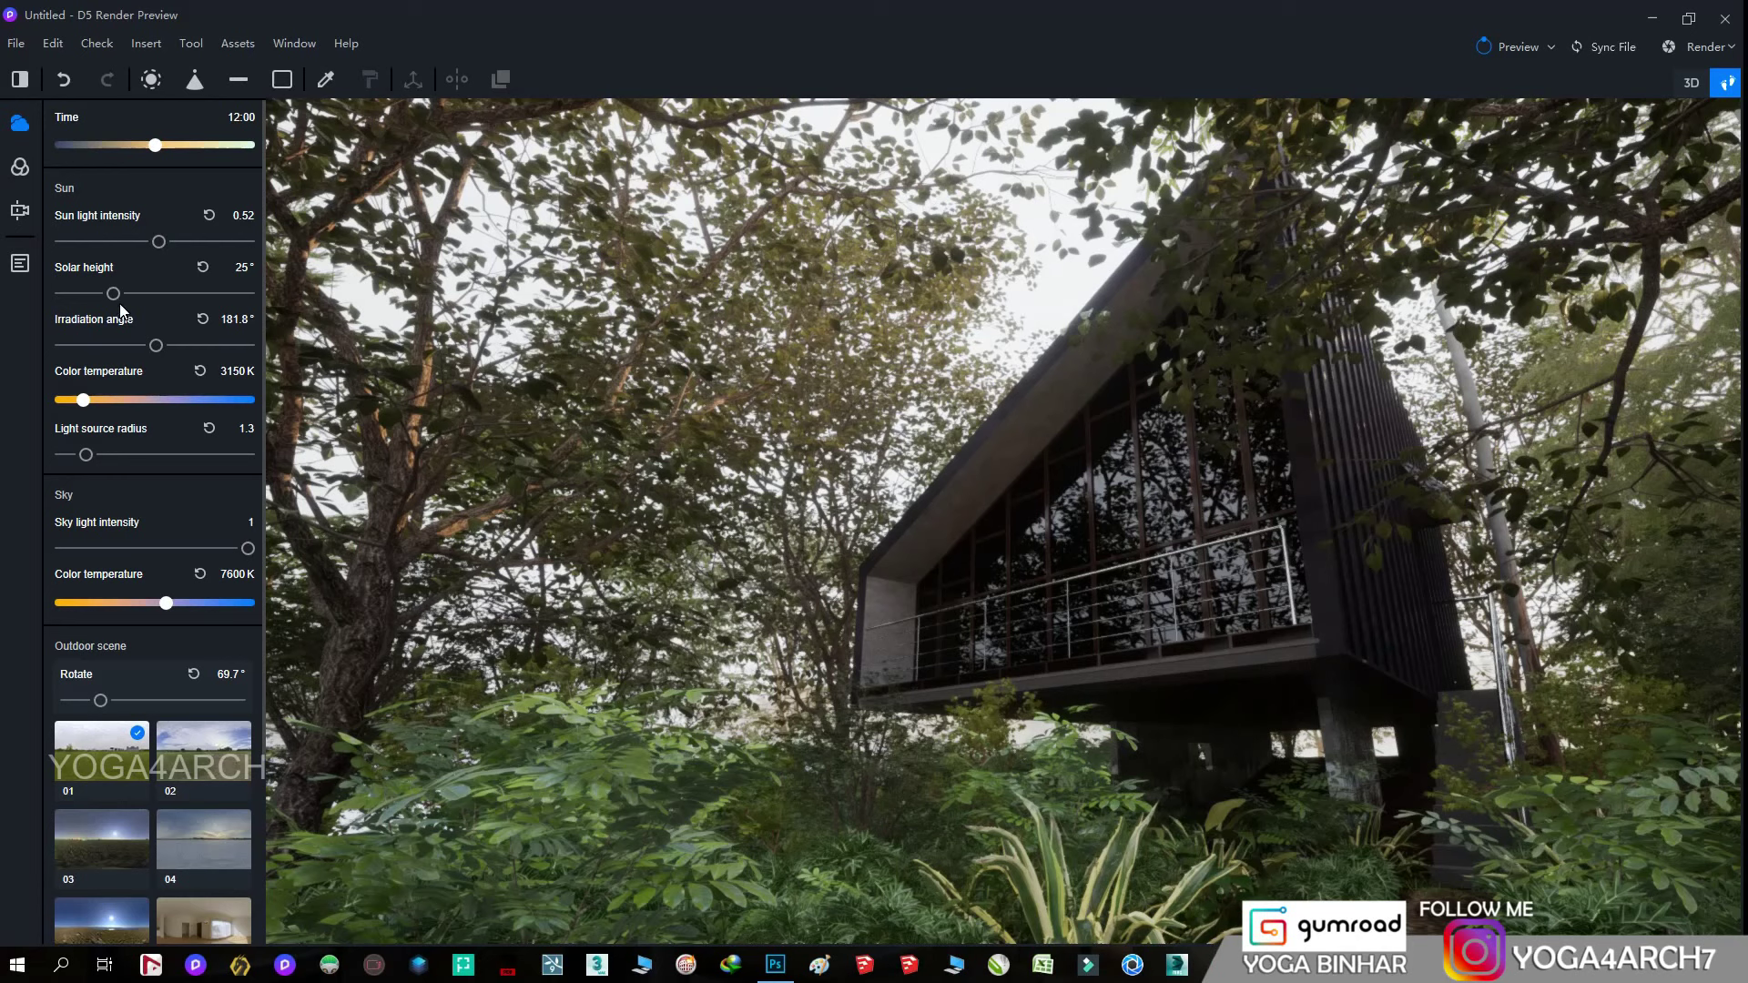
{"action": "left_click_drag", "start_coordinate": [156, 345], "coordinate": [166, 345]}
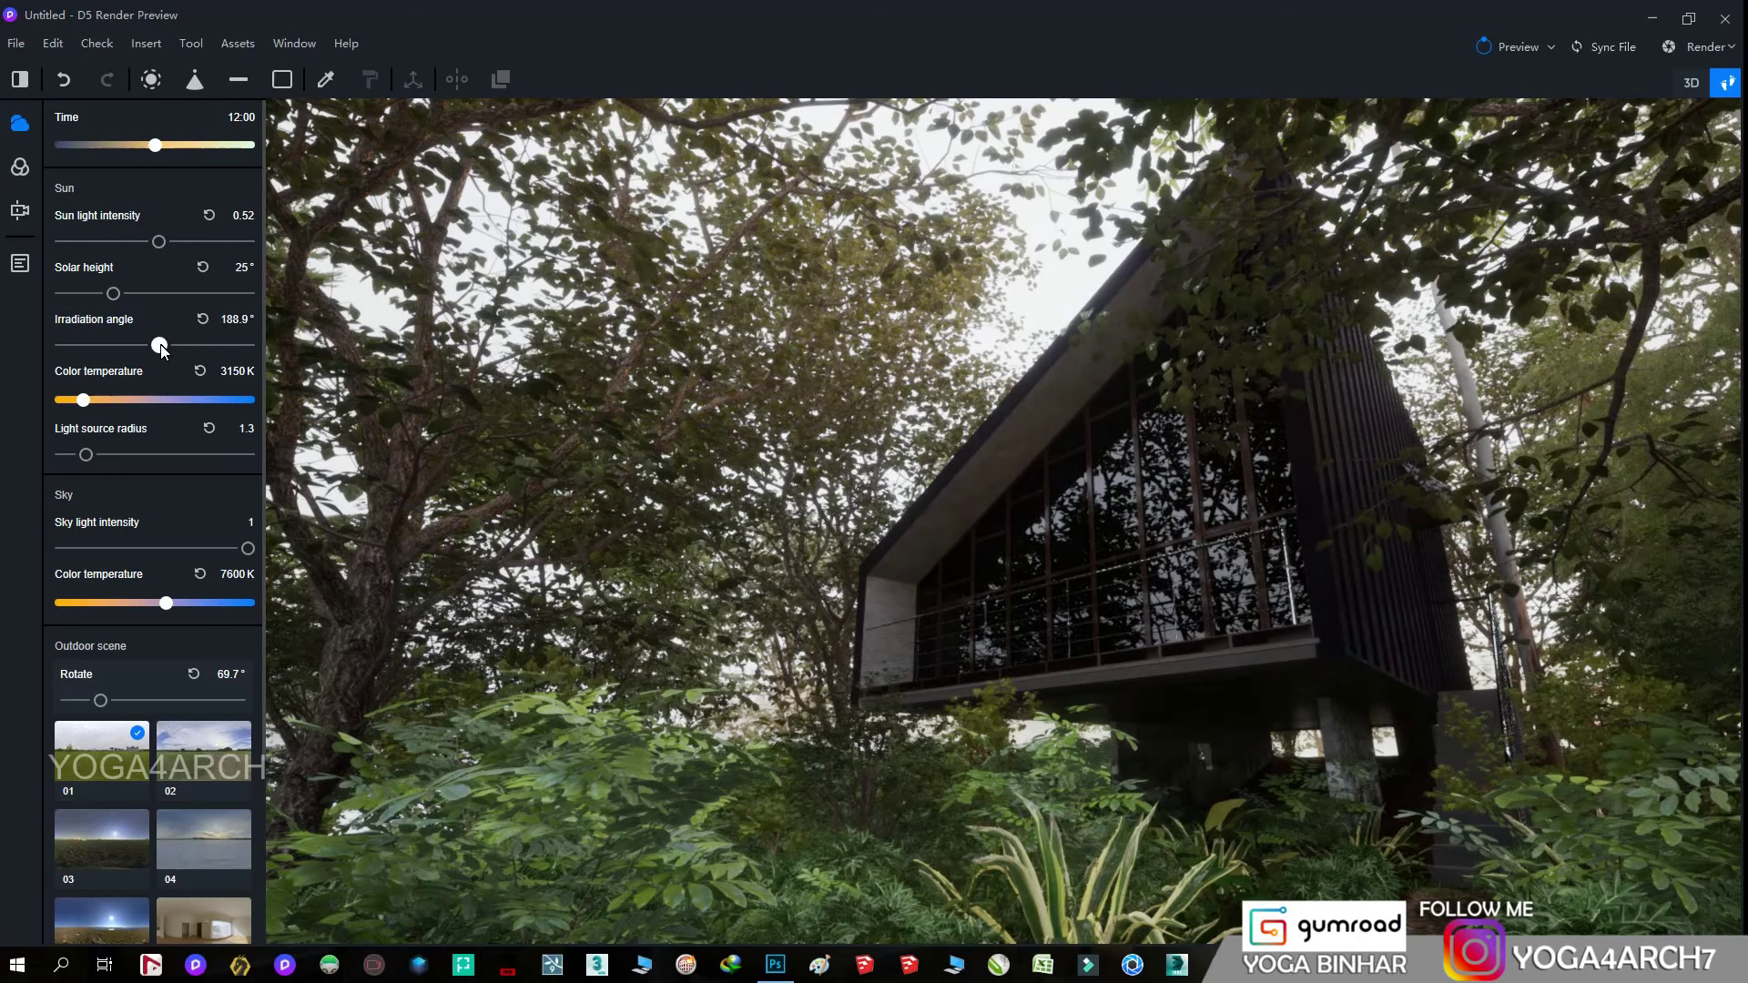
- Shrink the Cedrus deodara to 88% scale and deselect it
{"action": "left_click", "coordinate": [1499, 371]}
{"action": "left_click_drag", "start_coordinate": [1598, 690], "coordinate": [1580, 690]}
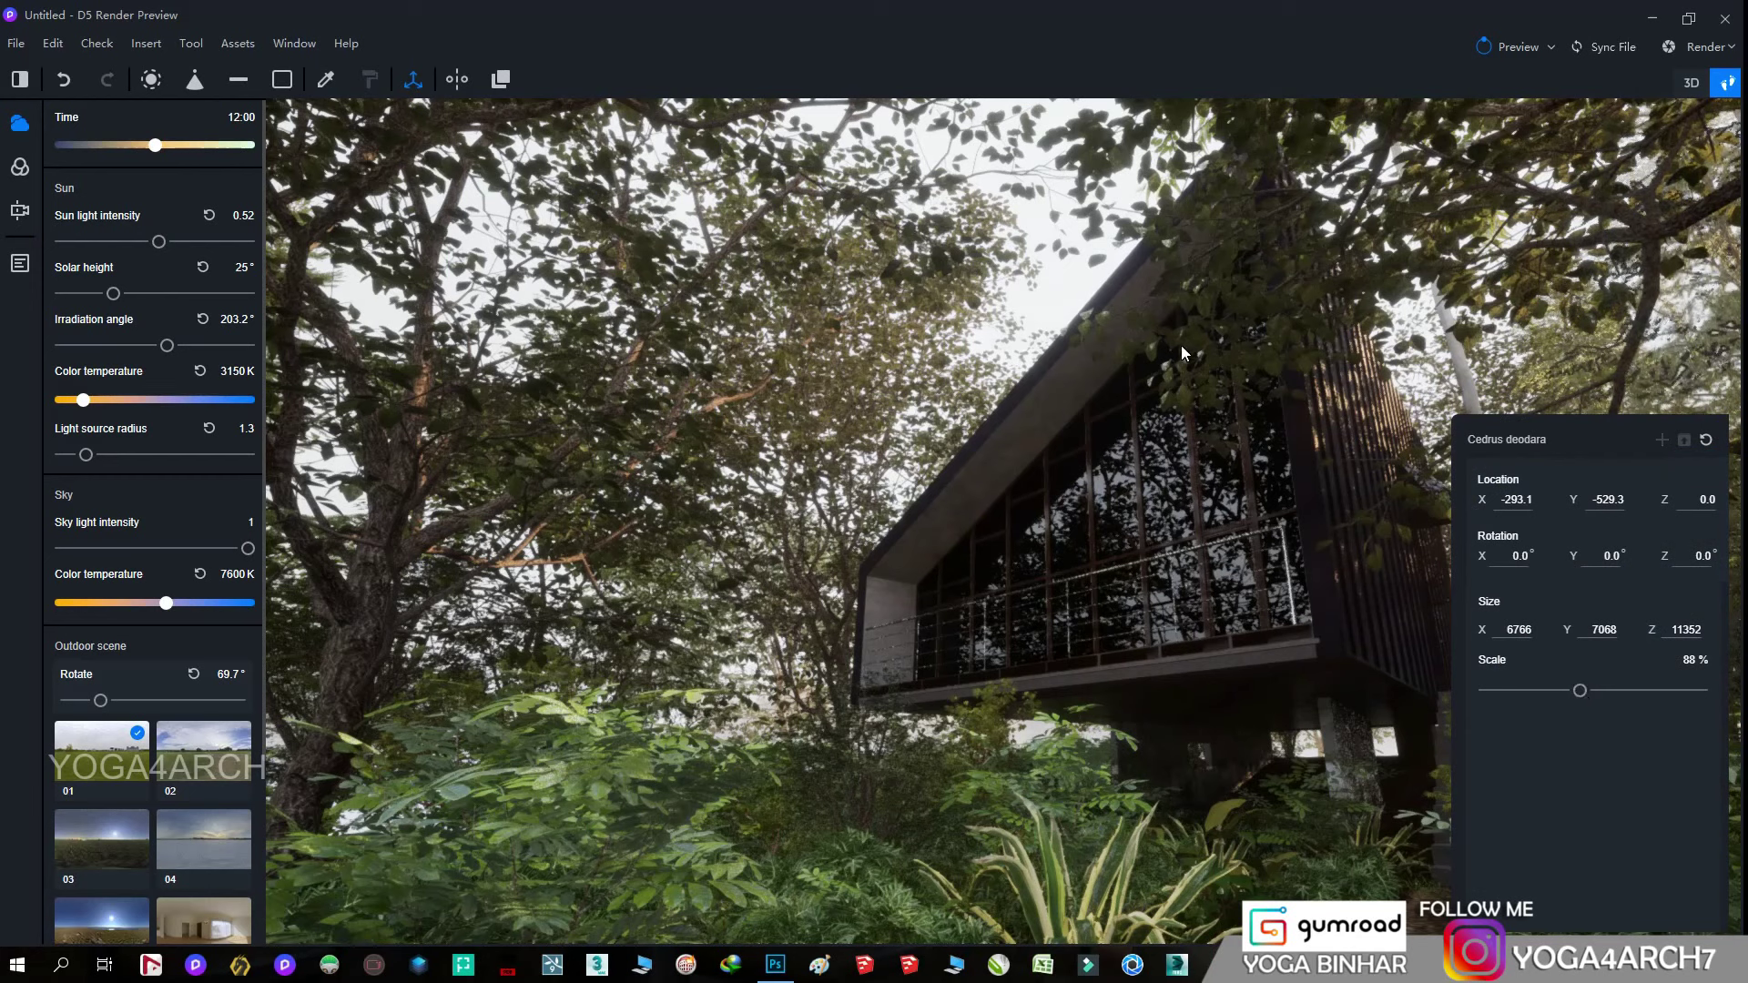
{"action": "key", "text": "Escape"}
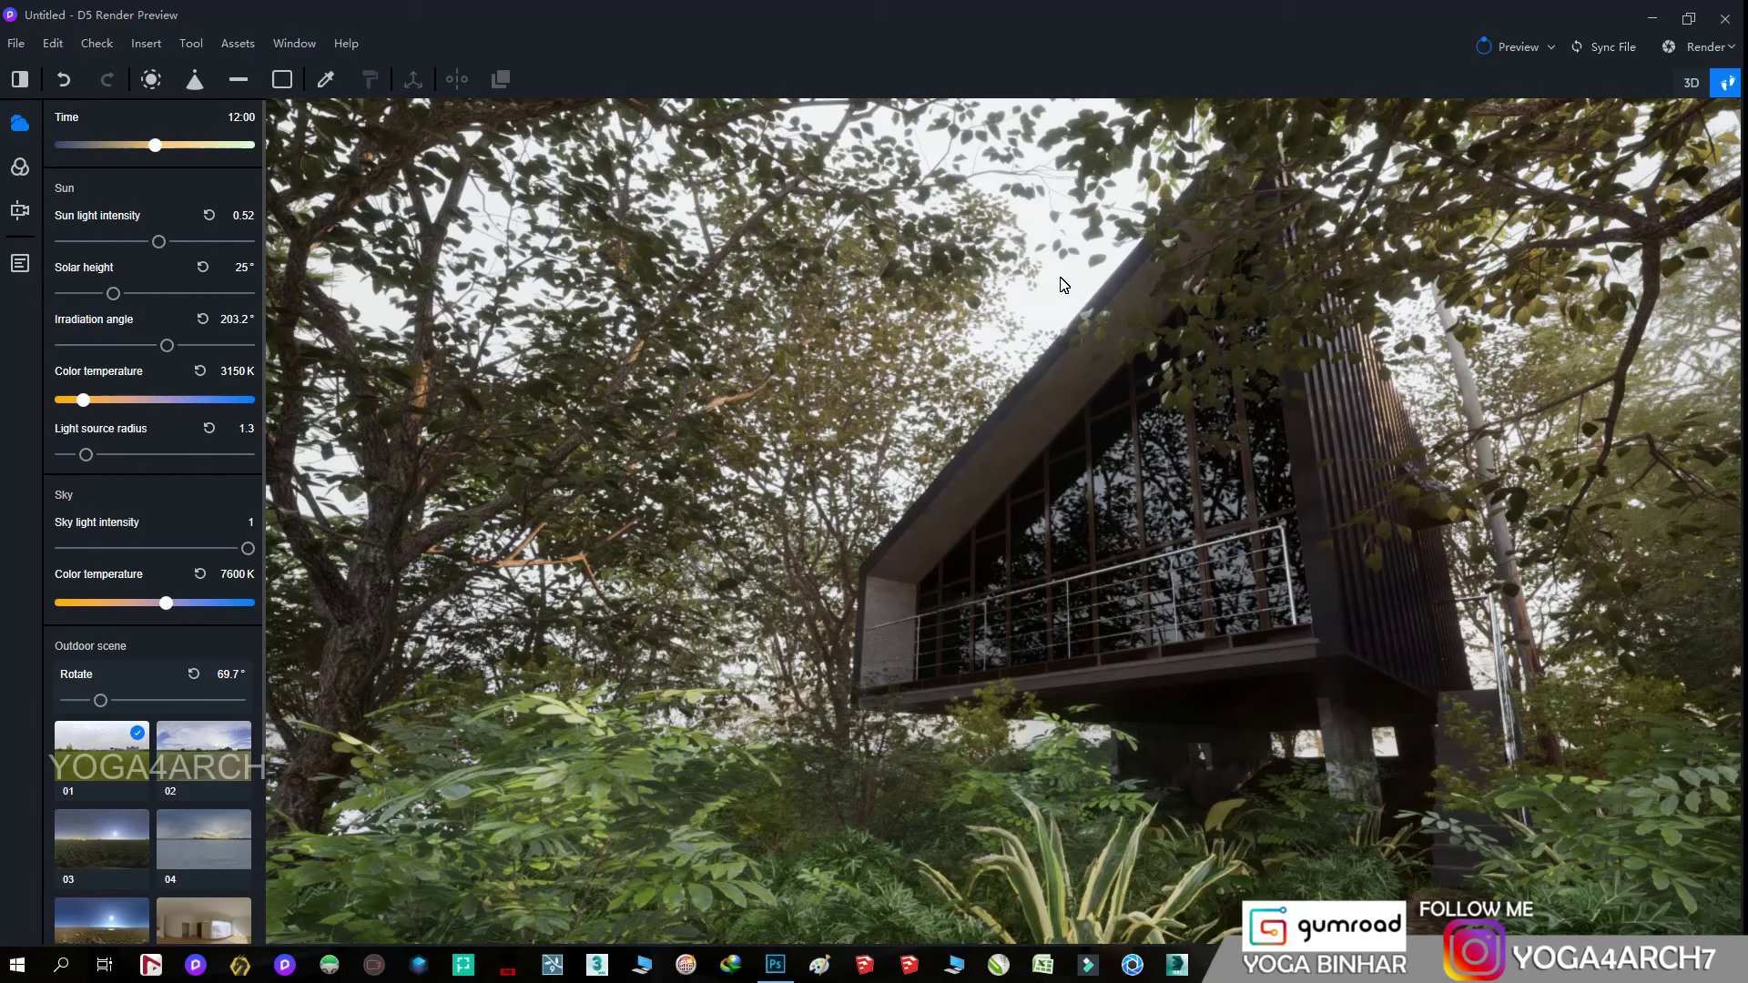
- In the Scene 3 view, enlarge the MT_PM_V5_05_02 plant to 140%
{"action": "left_click", "coordinate": [20, 264]}
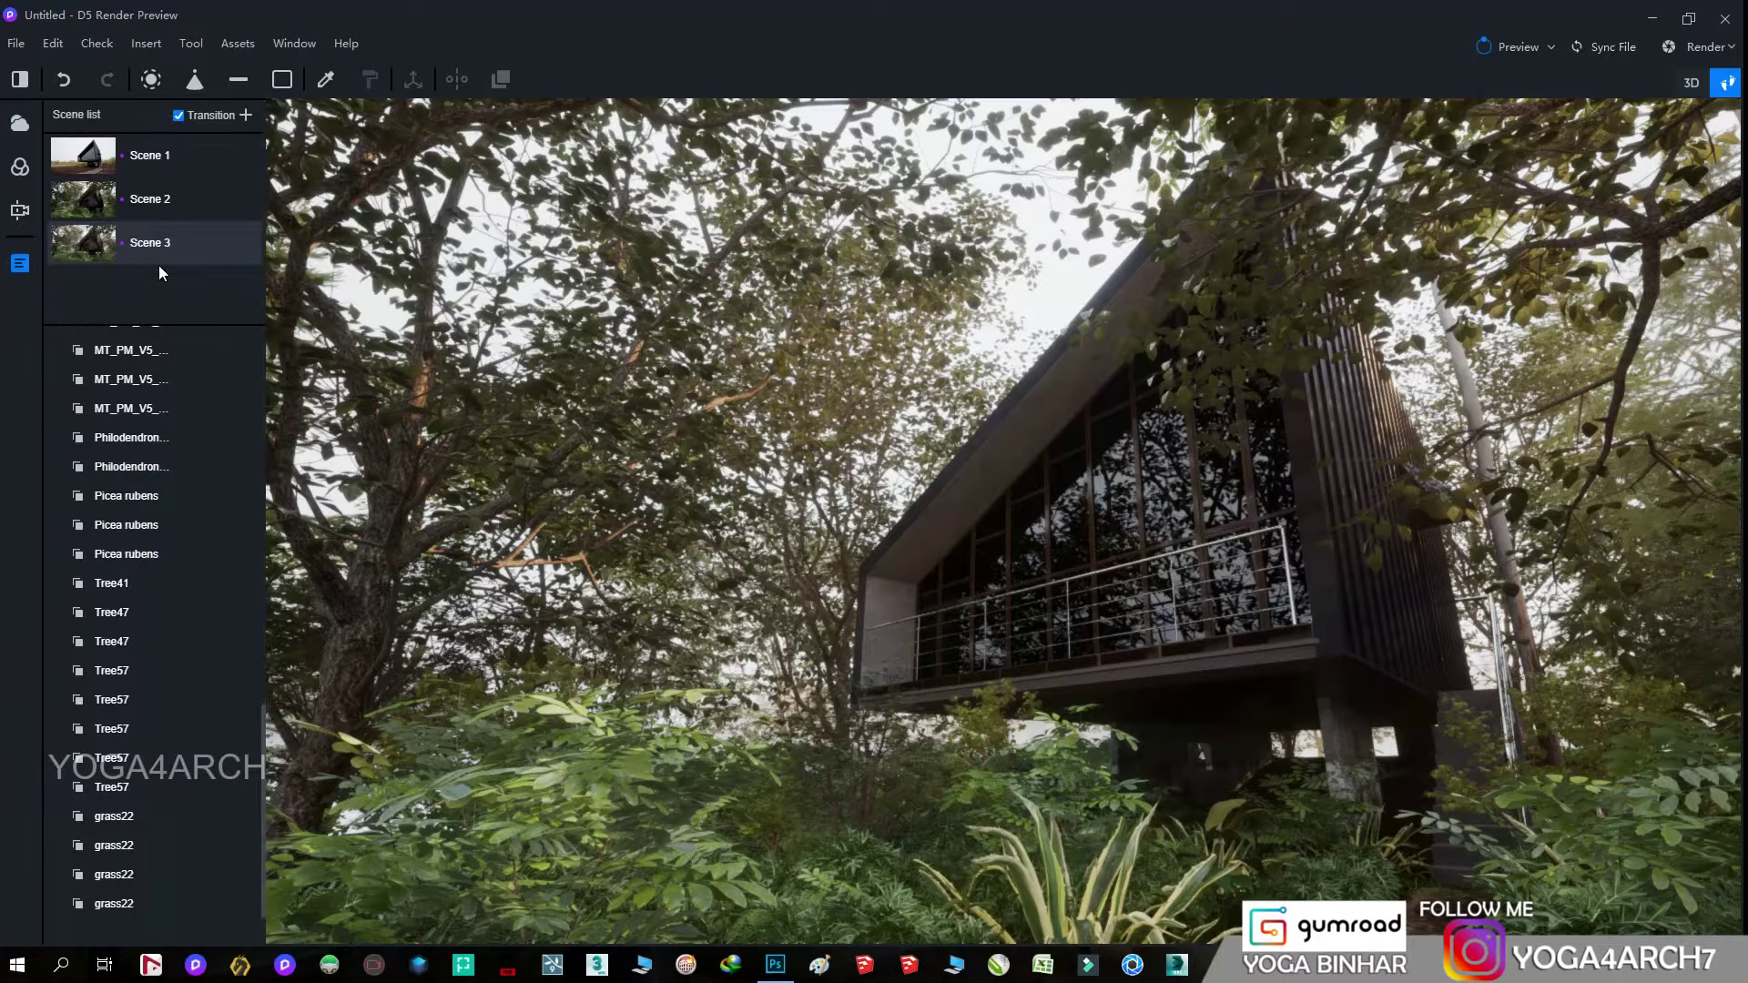
{"action": "left_click", "coordinate": [232, 244]}
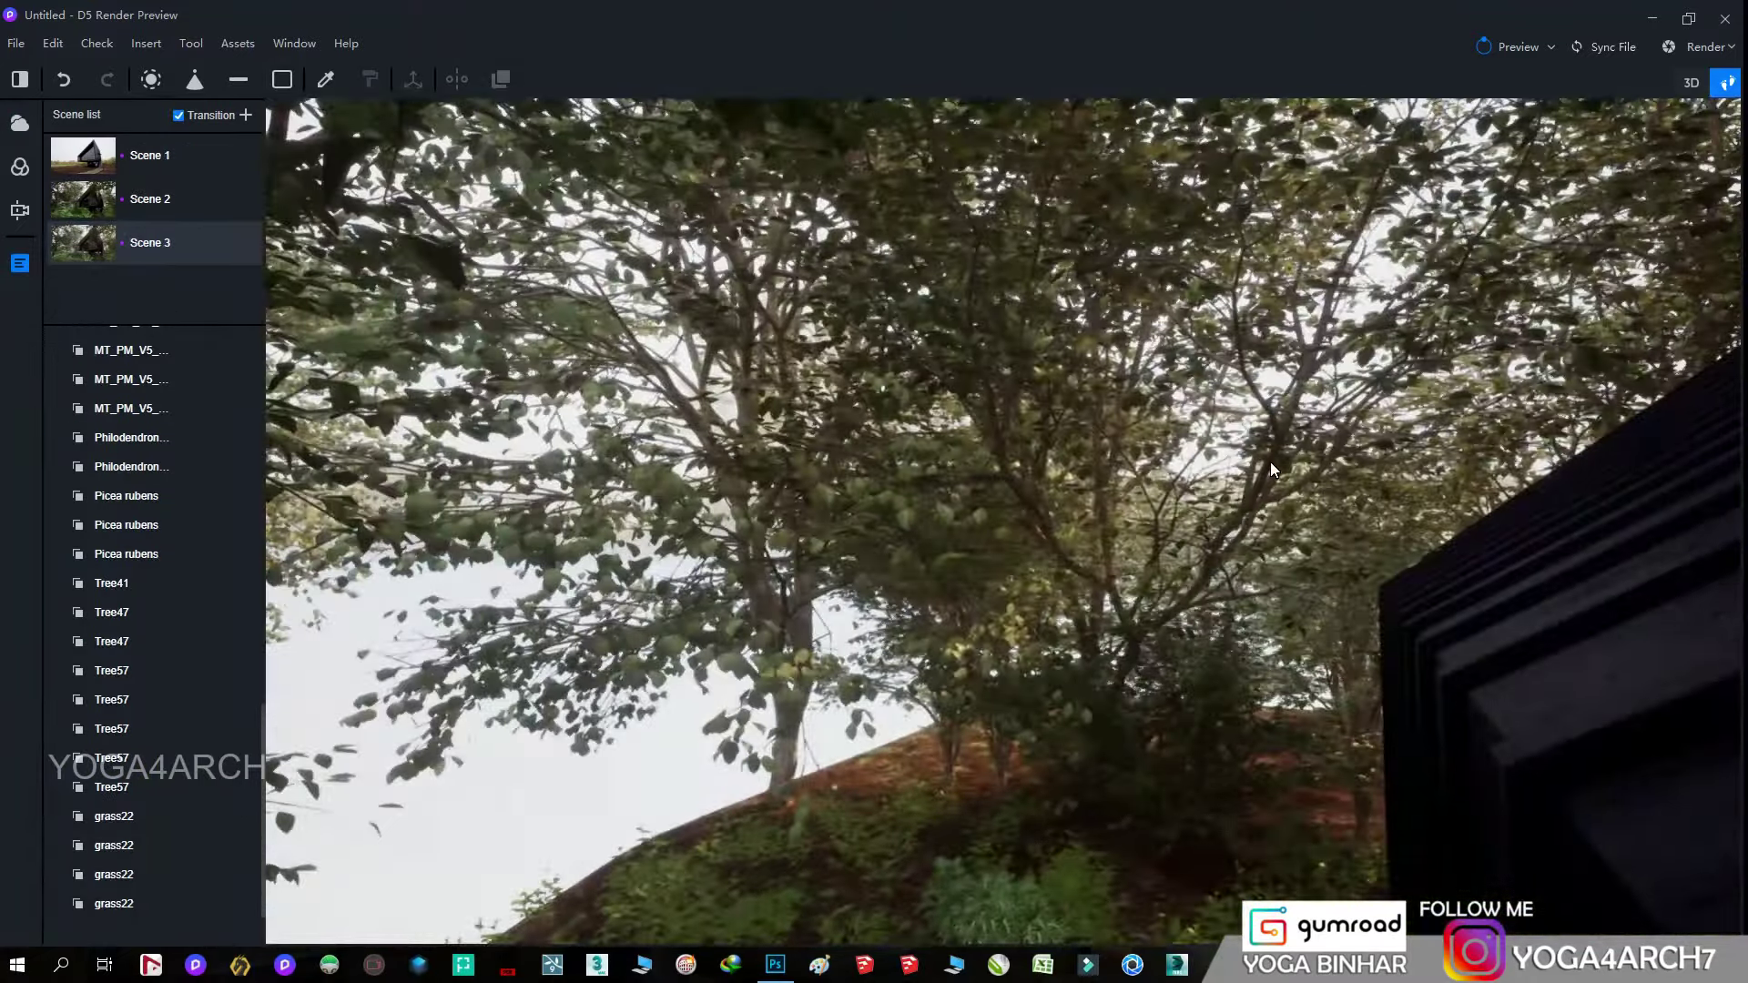
{"action": "left_click", "coordinate": [1271, 462]}
{"action": "left_click_drag", "start_coordinate": [1596, 691], "coordinate": [1635, 690]}
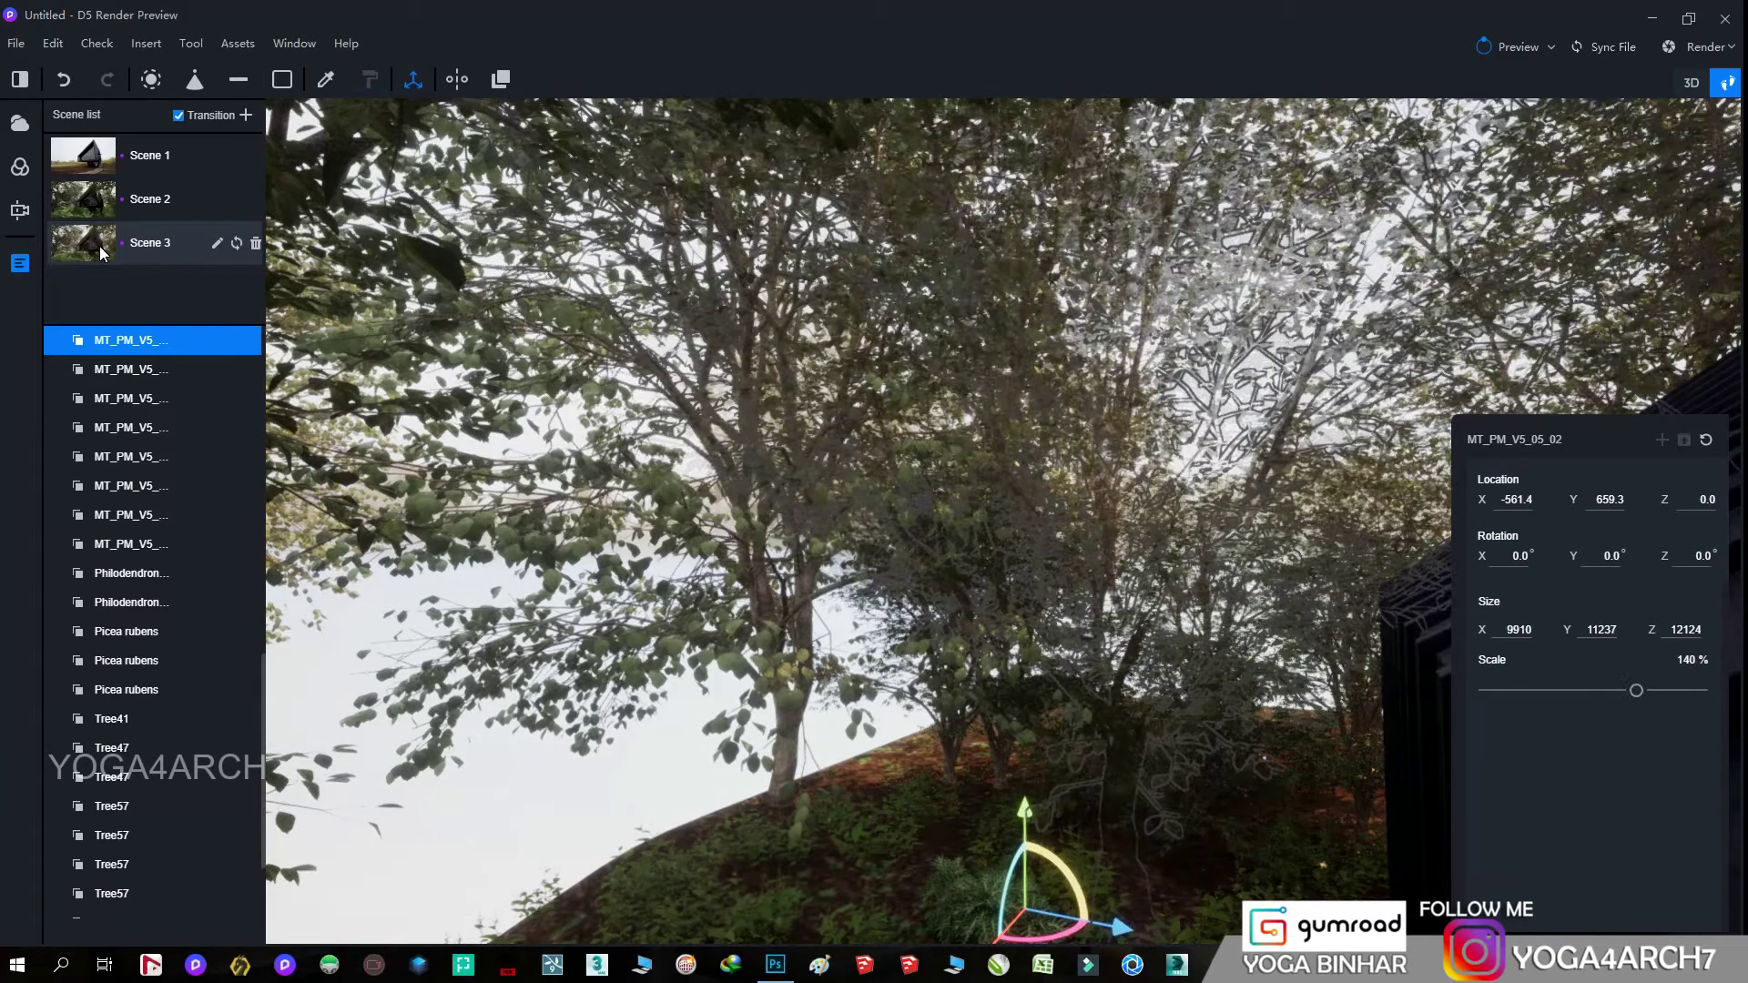
{"action": "left_click", "coordinate": [100, 244]}
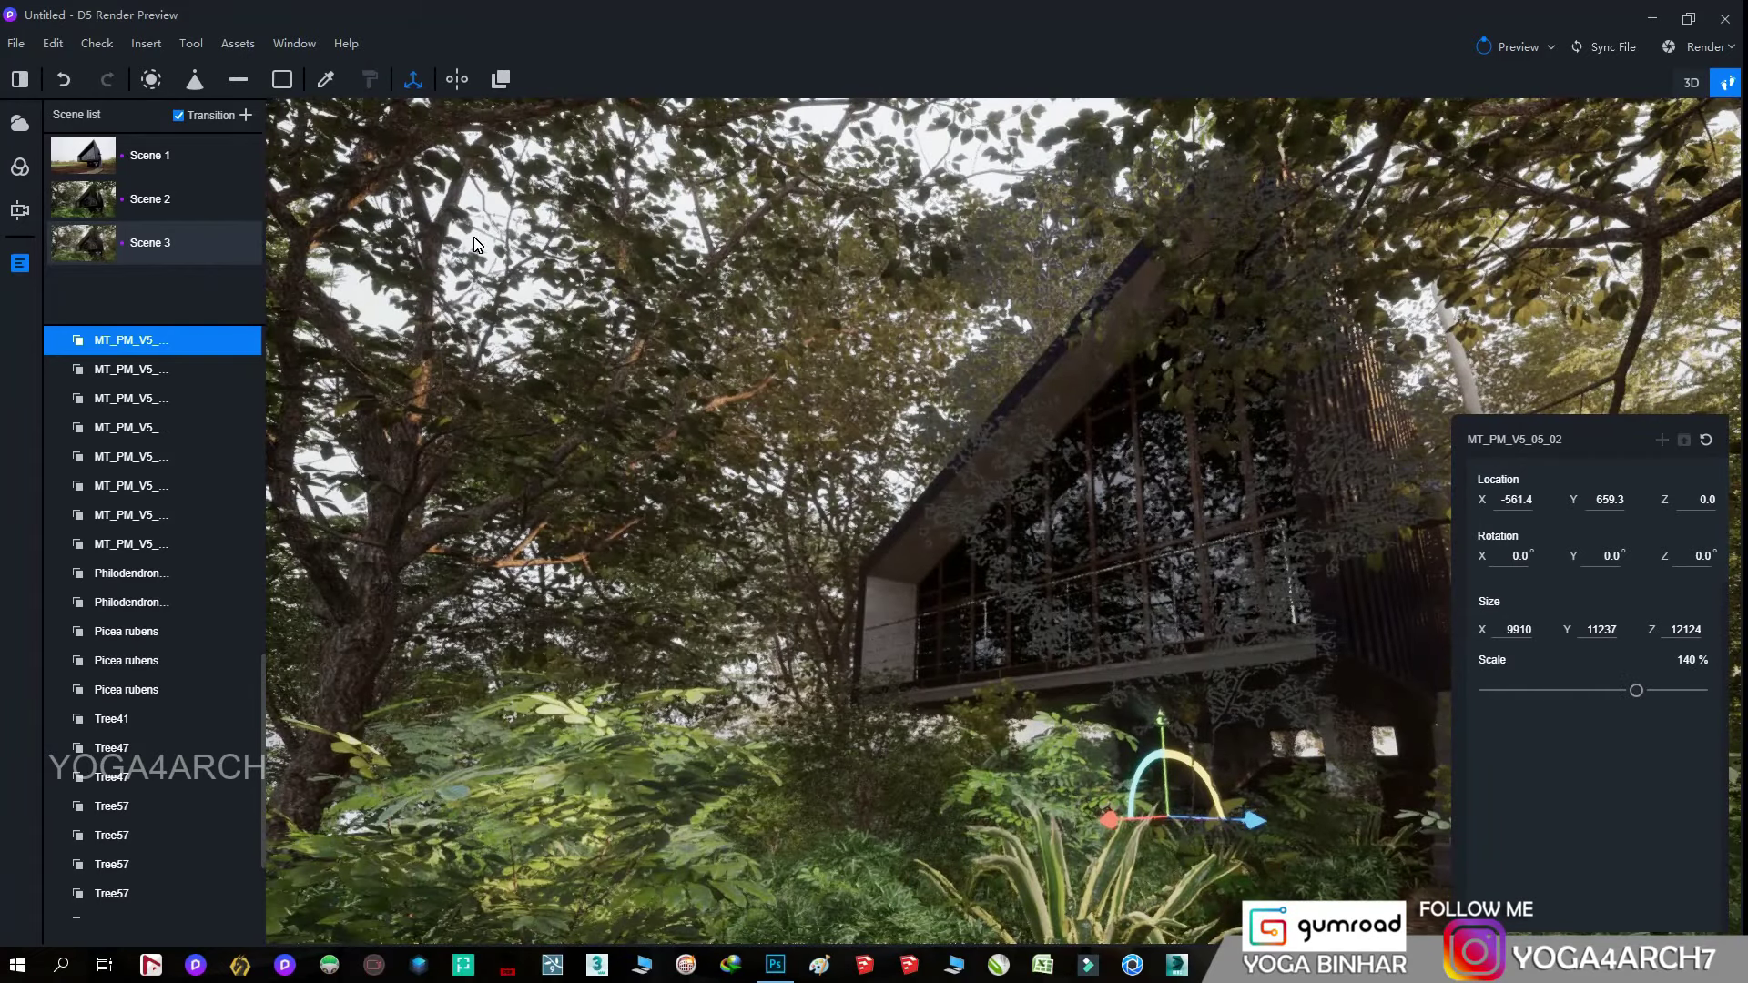
{"action": "key", "text": "Escape"}
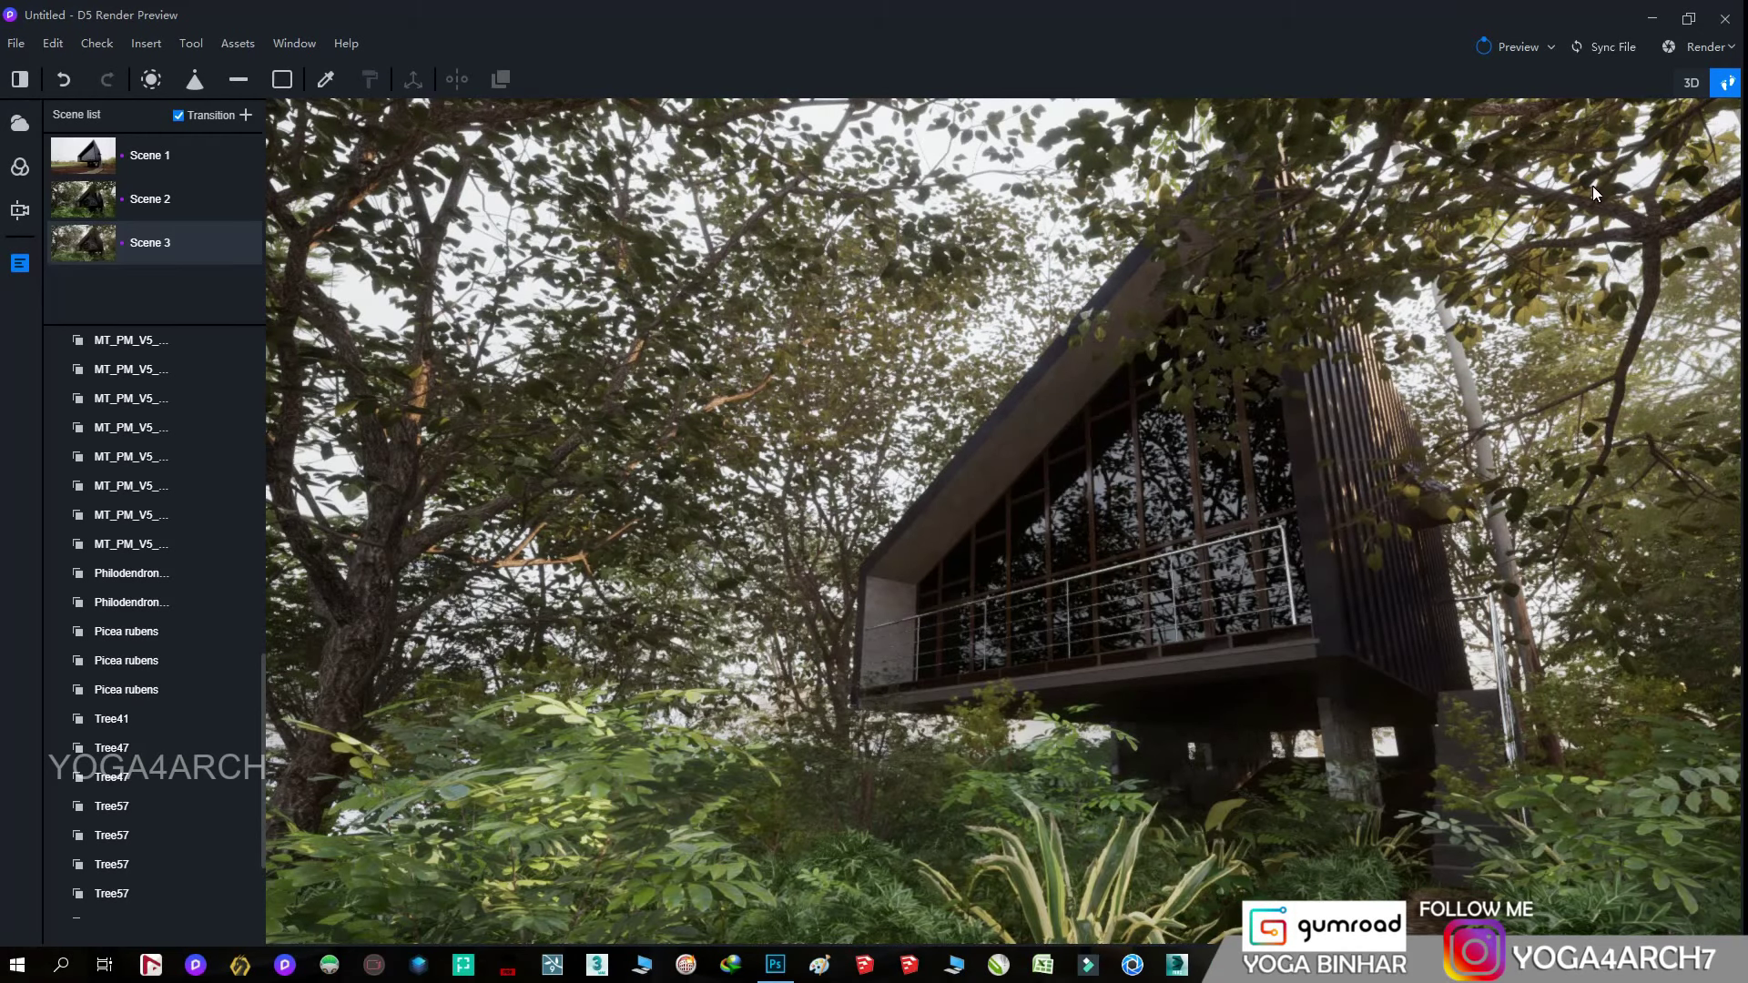
- Preview the scene in Render mode, then quit back to the editor
{"action": "left_click", "coordinate": [1569, 81]}
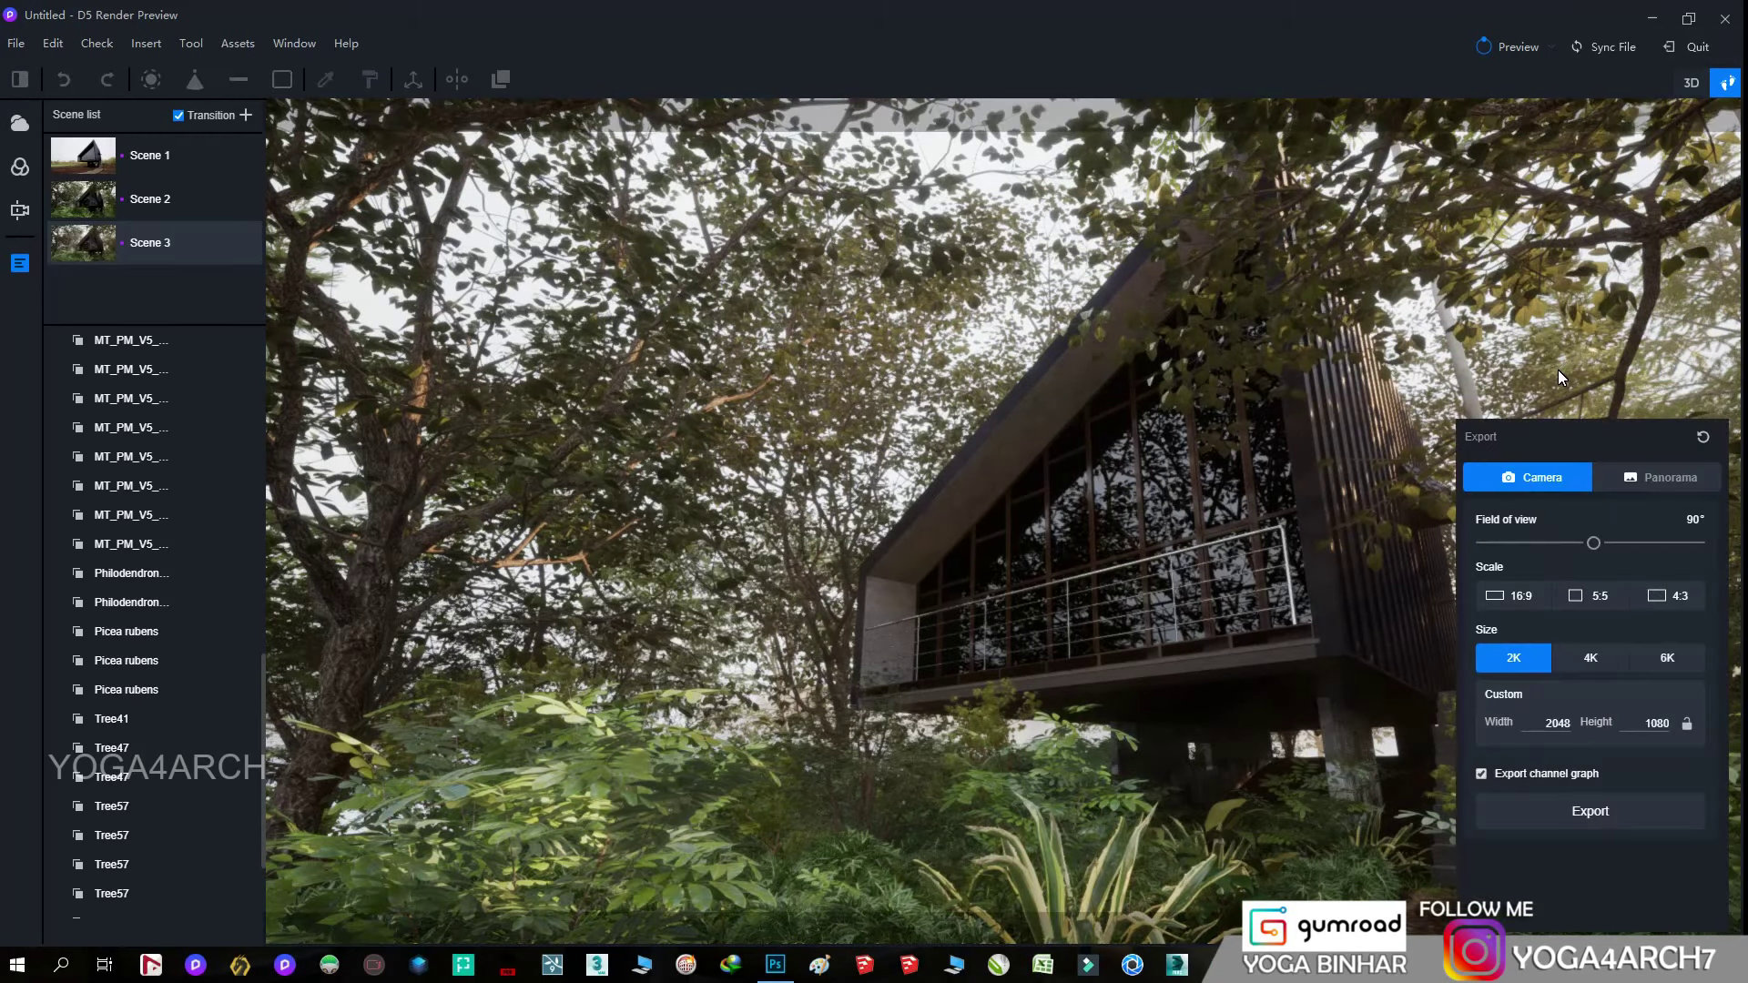
{"action": "scroll", "coordinate": [1508, 310], "scroll_direction": "up", "scroll_amount": 3}
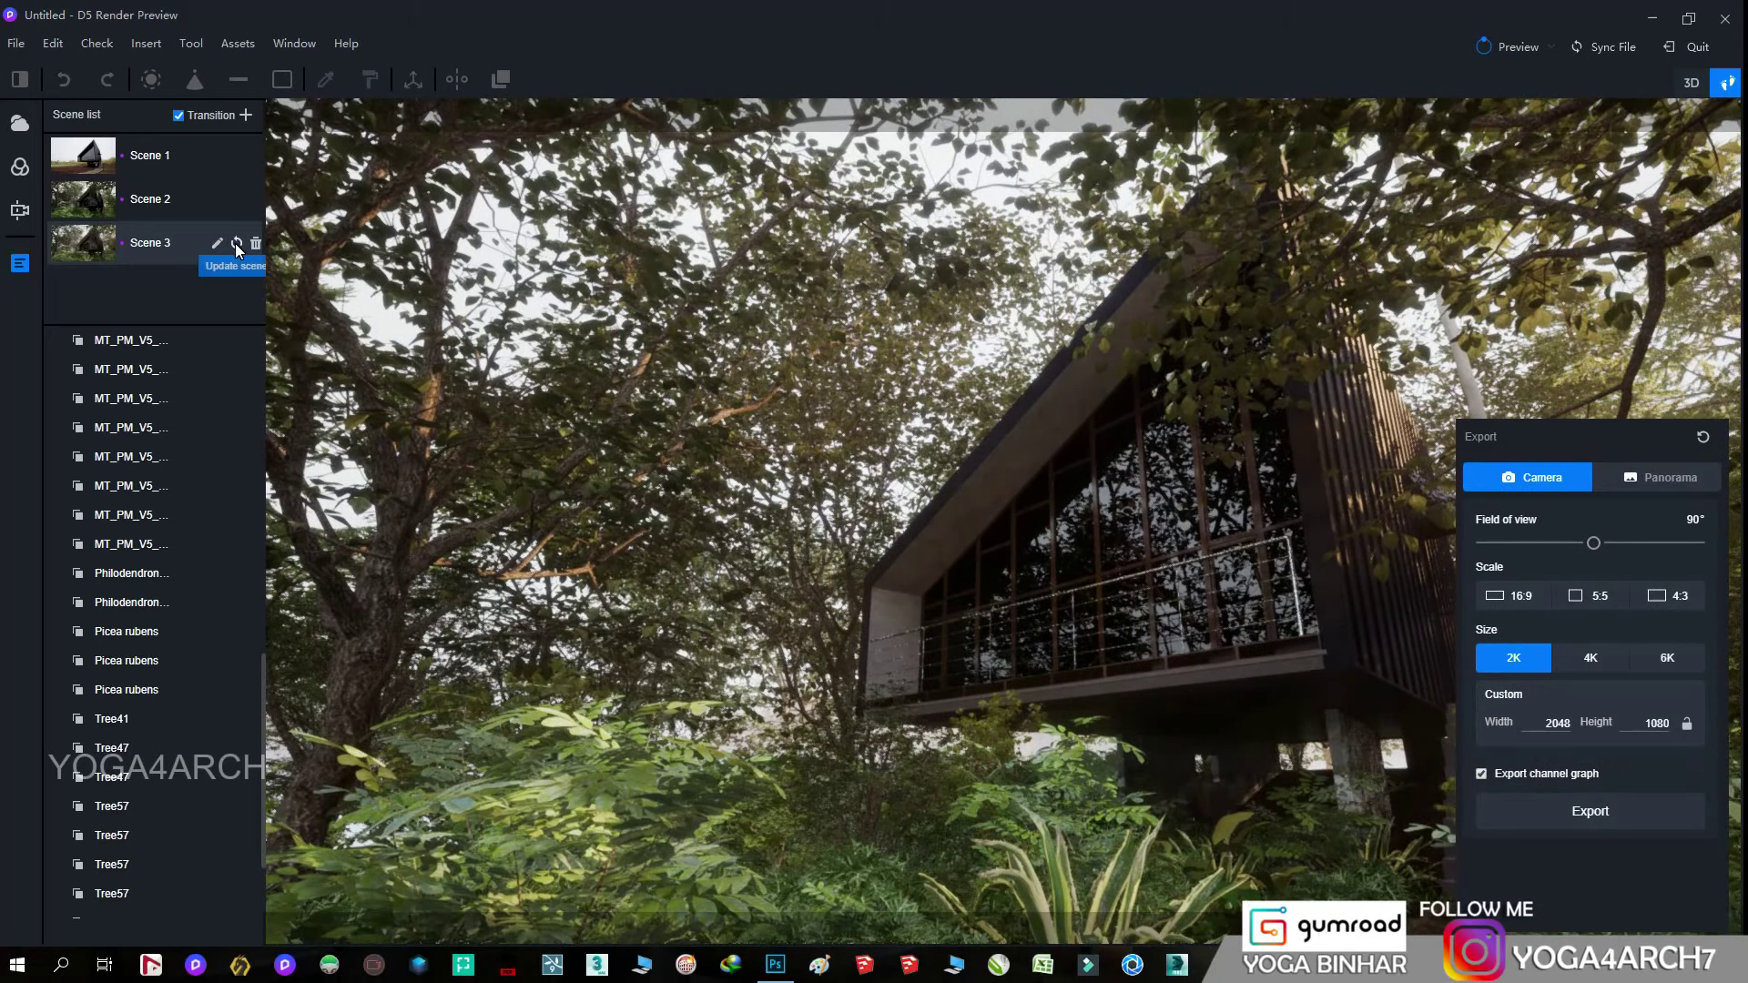
{"action": "left_click", "coordinate": [1689, 48]}
- Turn on depth of field and settle its blur at 8.7
{"action": "left_click", "coordinate": [19, 167]}
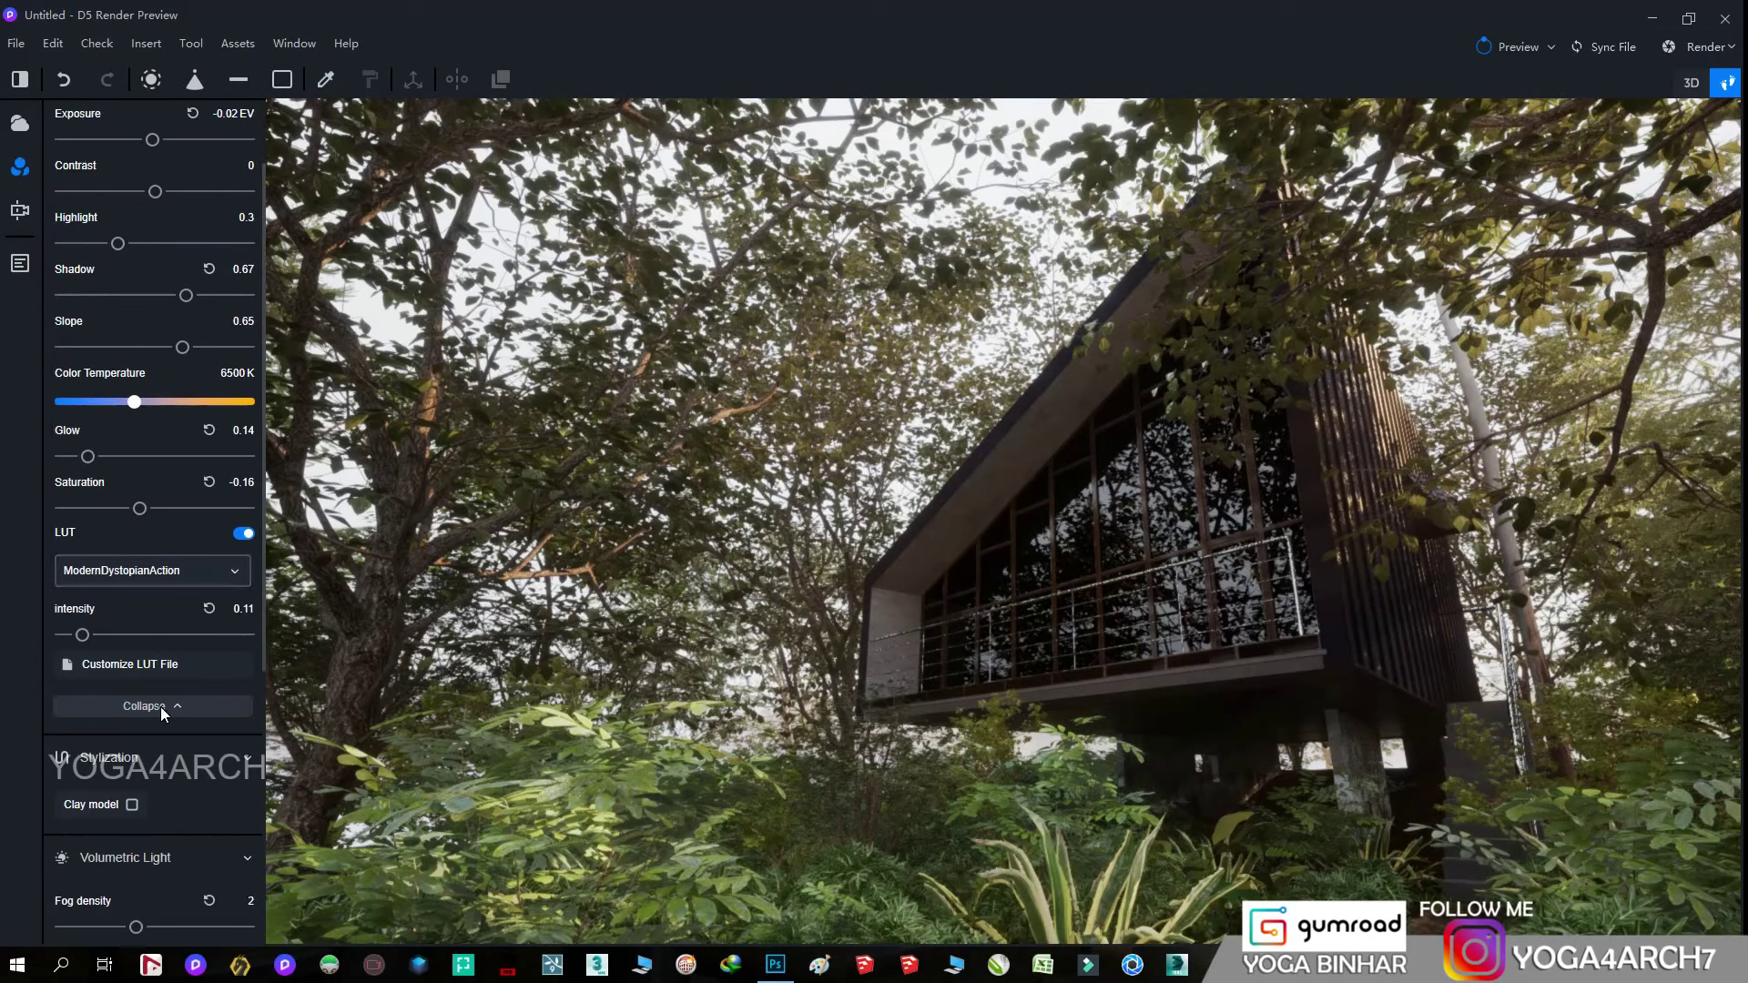
{"action": "scroll", "coordinate": [193, 805], "scroll_direction": "down", "scroll_amount": 2}
{"action": "scroll", "coordinate": [192, 807], "scroll_direction": "down", "scroll_amount": 3}
{"action": "left_click", "coordinate": [243, 890]}
{"action": "scroll", "coordinate": [232, 860], "scroll_direction": "down", "scroll_amount": 1}
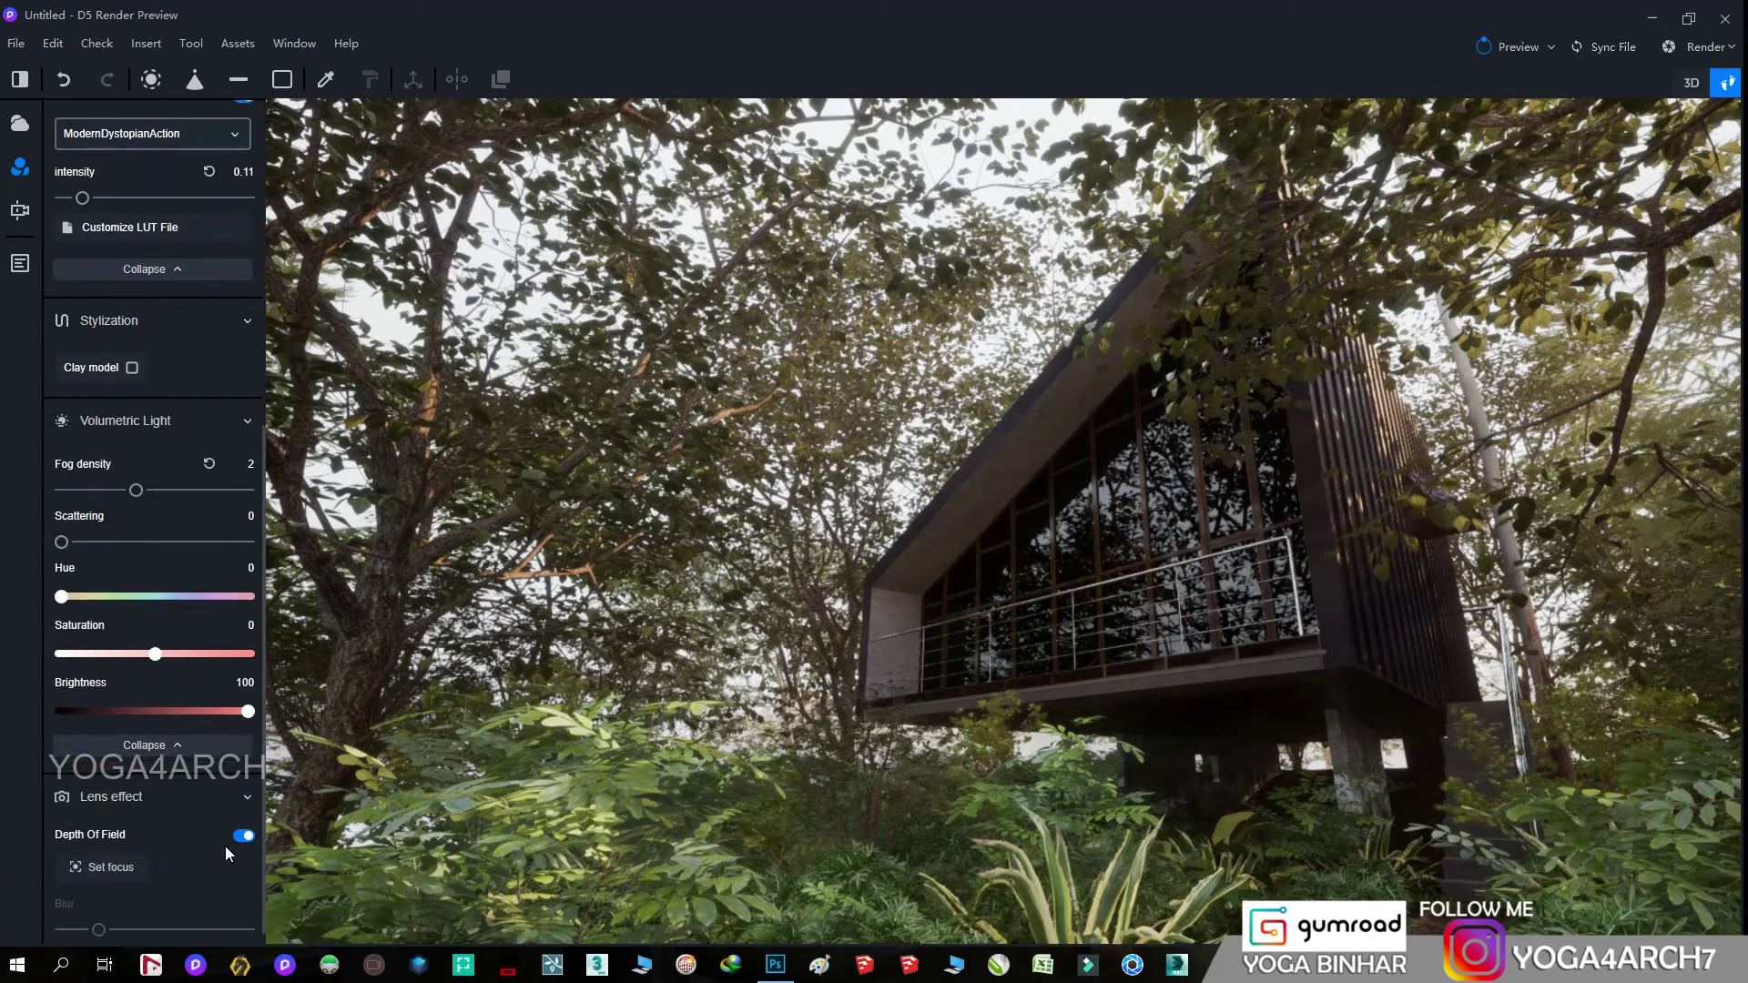
{"action": "mouse_move", "coordinate": [99, 916]}
{"action": "left_mouse_down"}
{"action": "mouse_move", "coordinate": [208, 916]}
{"action": "mouse_move", "coordinate": [70, 916]}
{"action": "mouse_move", "coordinate": [286, 916]}
{"action": "left_mouse_up"}
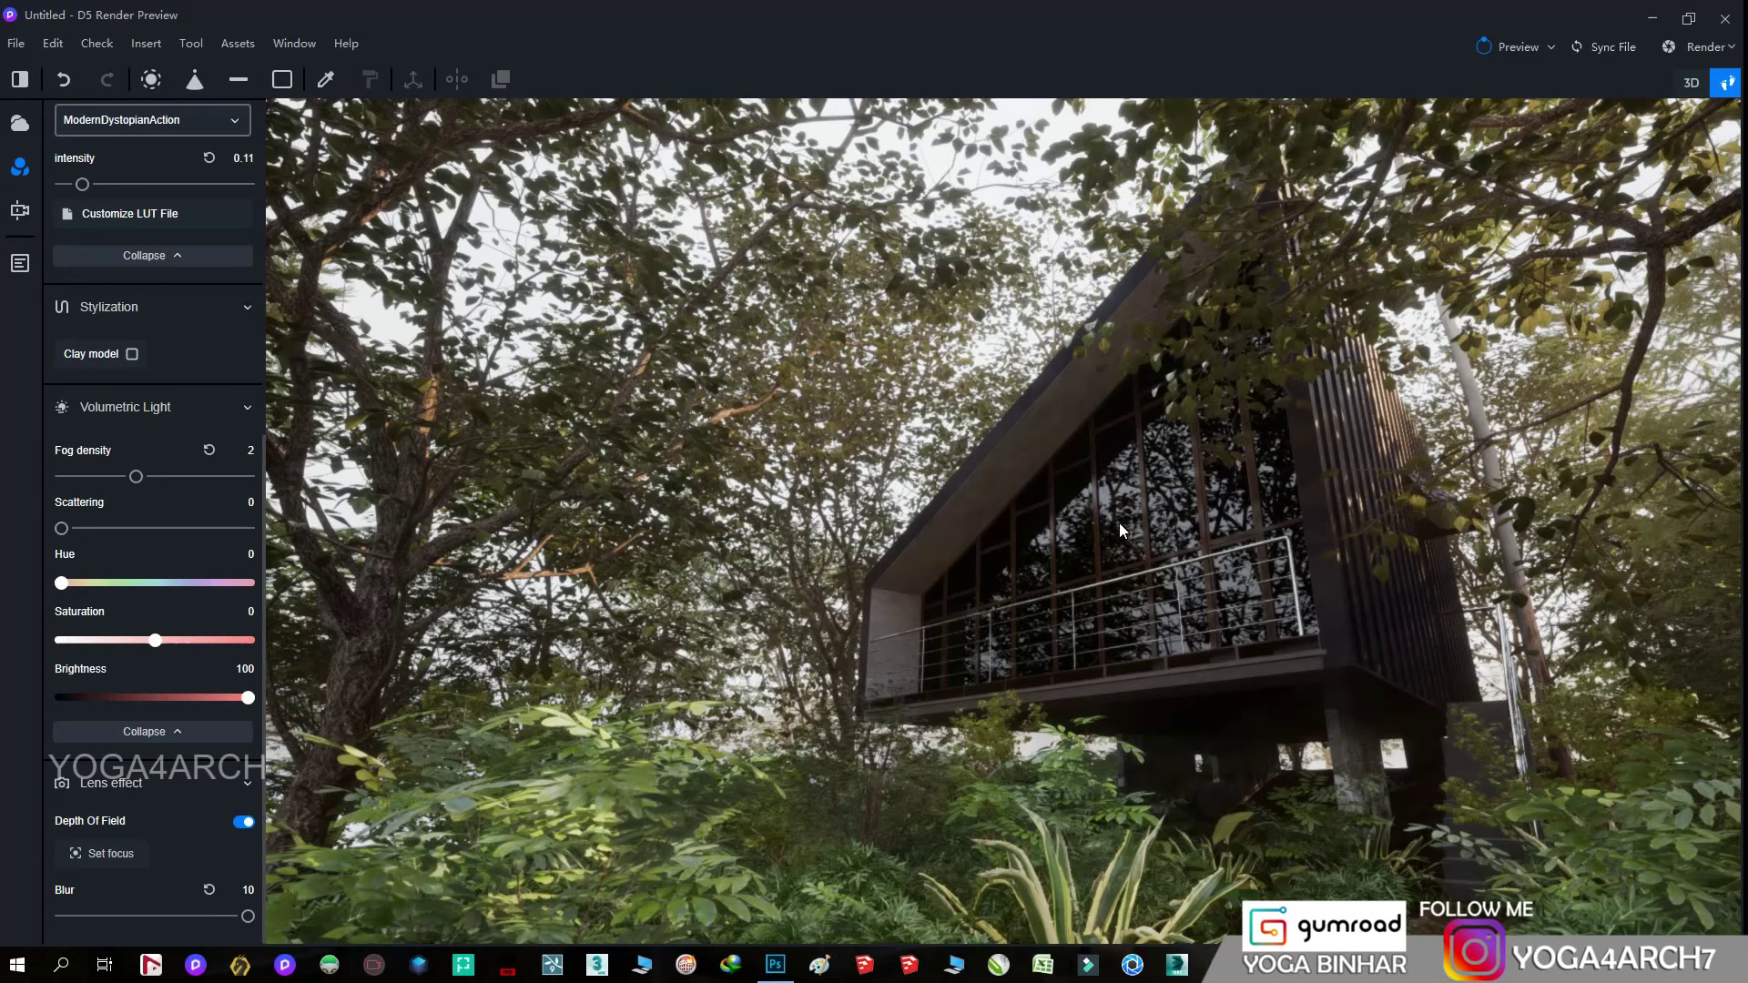
{"action": "left_click_drag", "start_coordinate": [247, 916], "coordinate": [223, 916]}
- Select the cladding's 09 - Default material, raising specular and lowering roughness
{"action": "left_click", "coordinate": [1313, 435]}
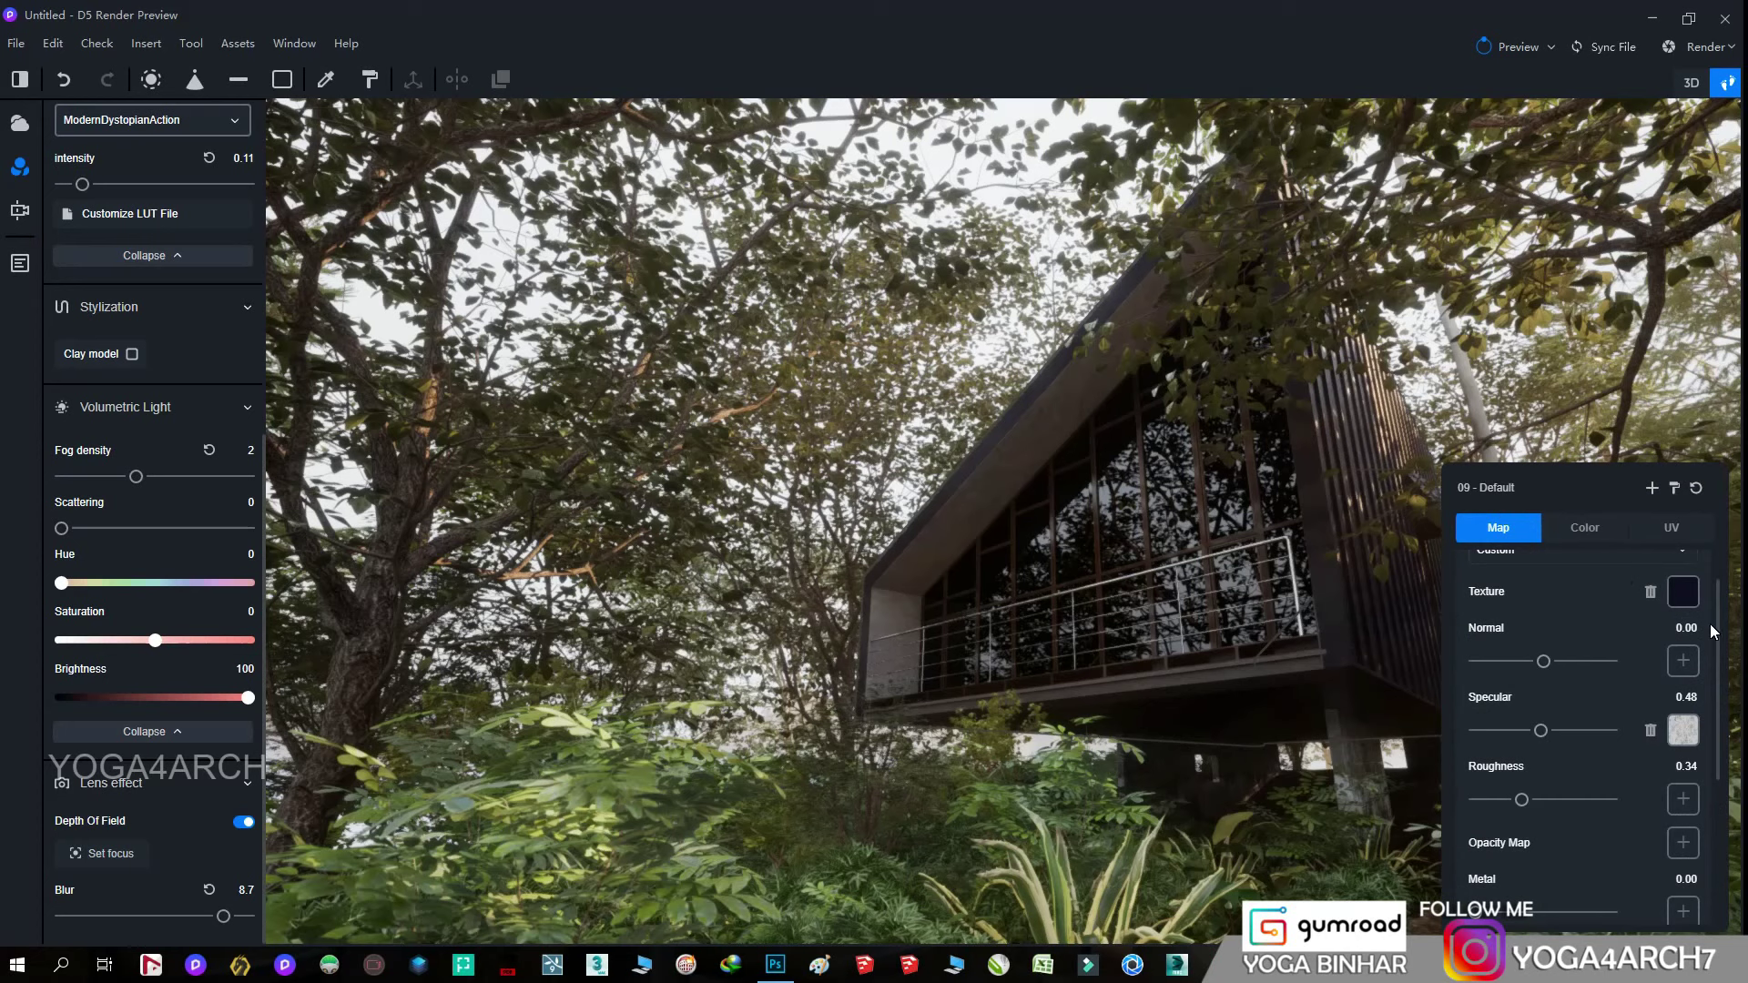
{"action": "left_click_drag", "start_coordinate": [1521, 799], "coordinate": [1514, 799]}
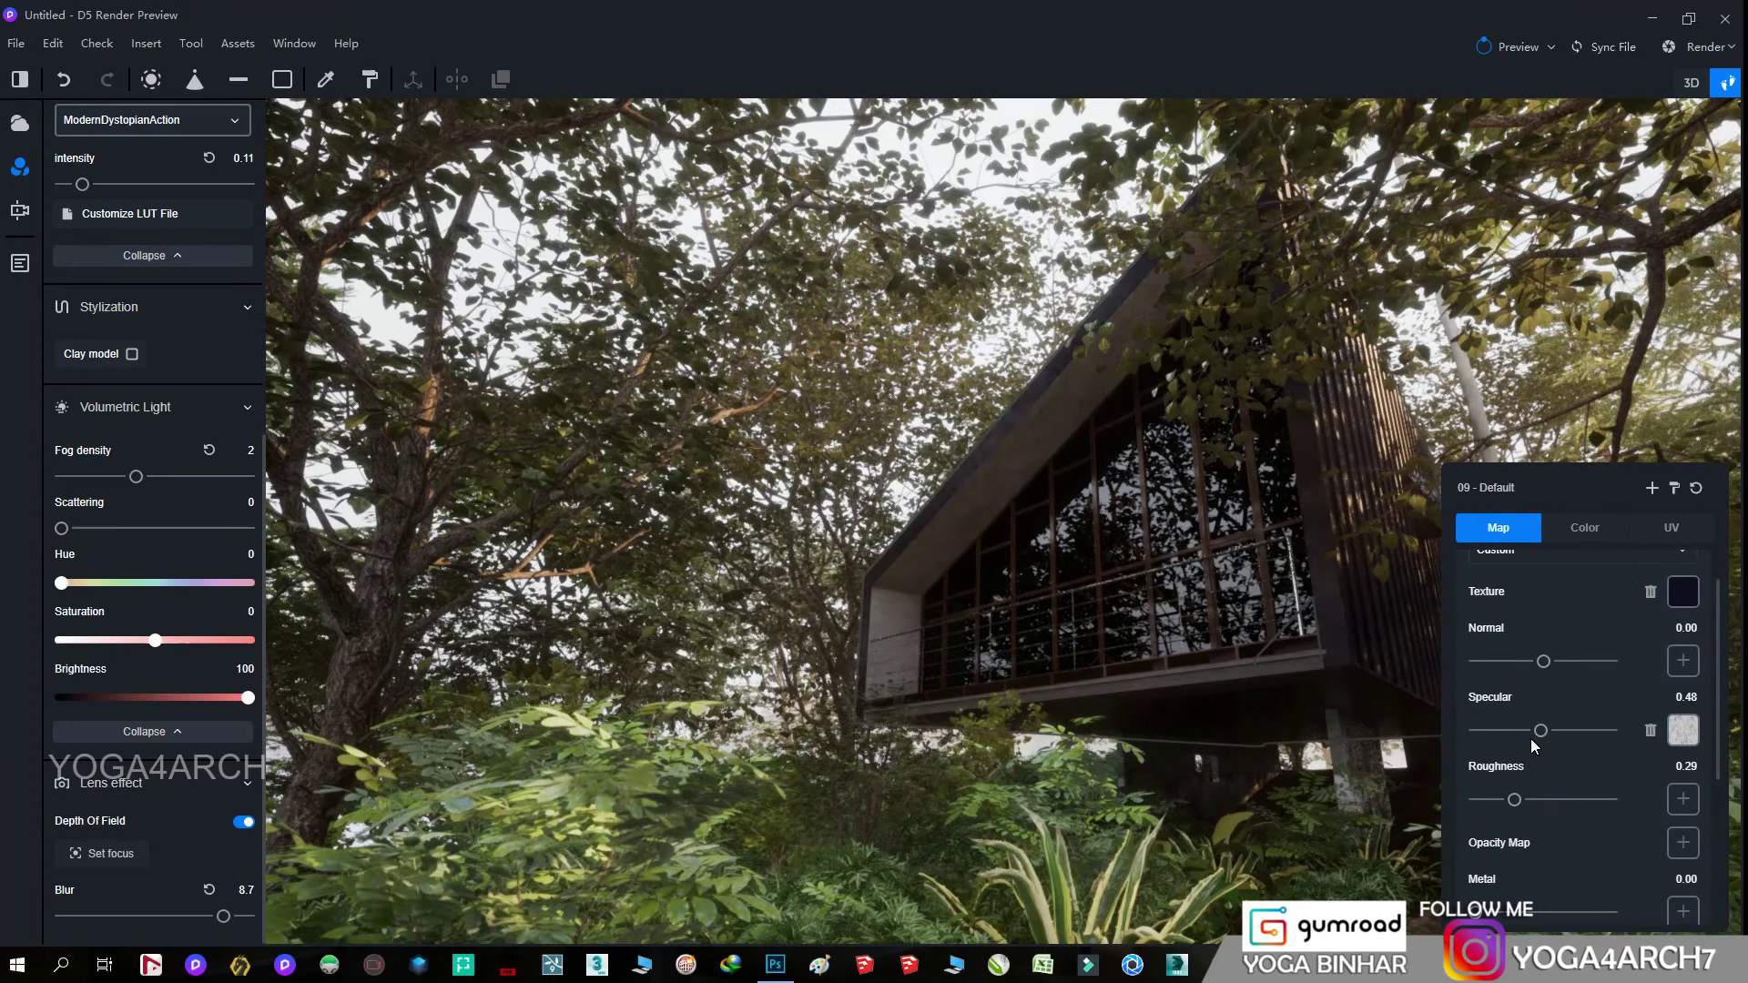
{"action": "left_click_drag", "start_coordinate": [1540, 730], "coordinate": [1577, 731]}
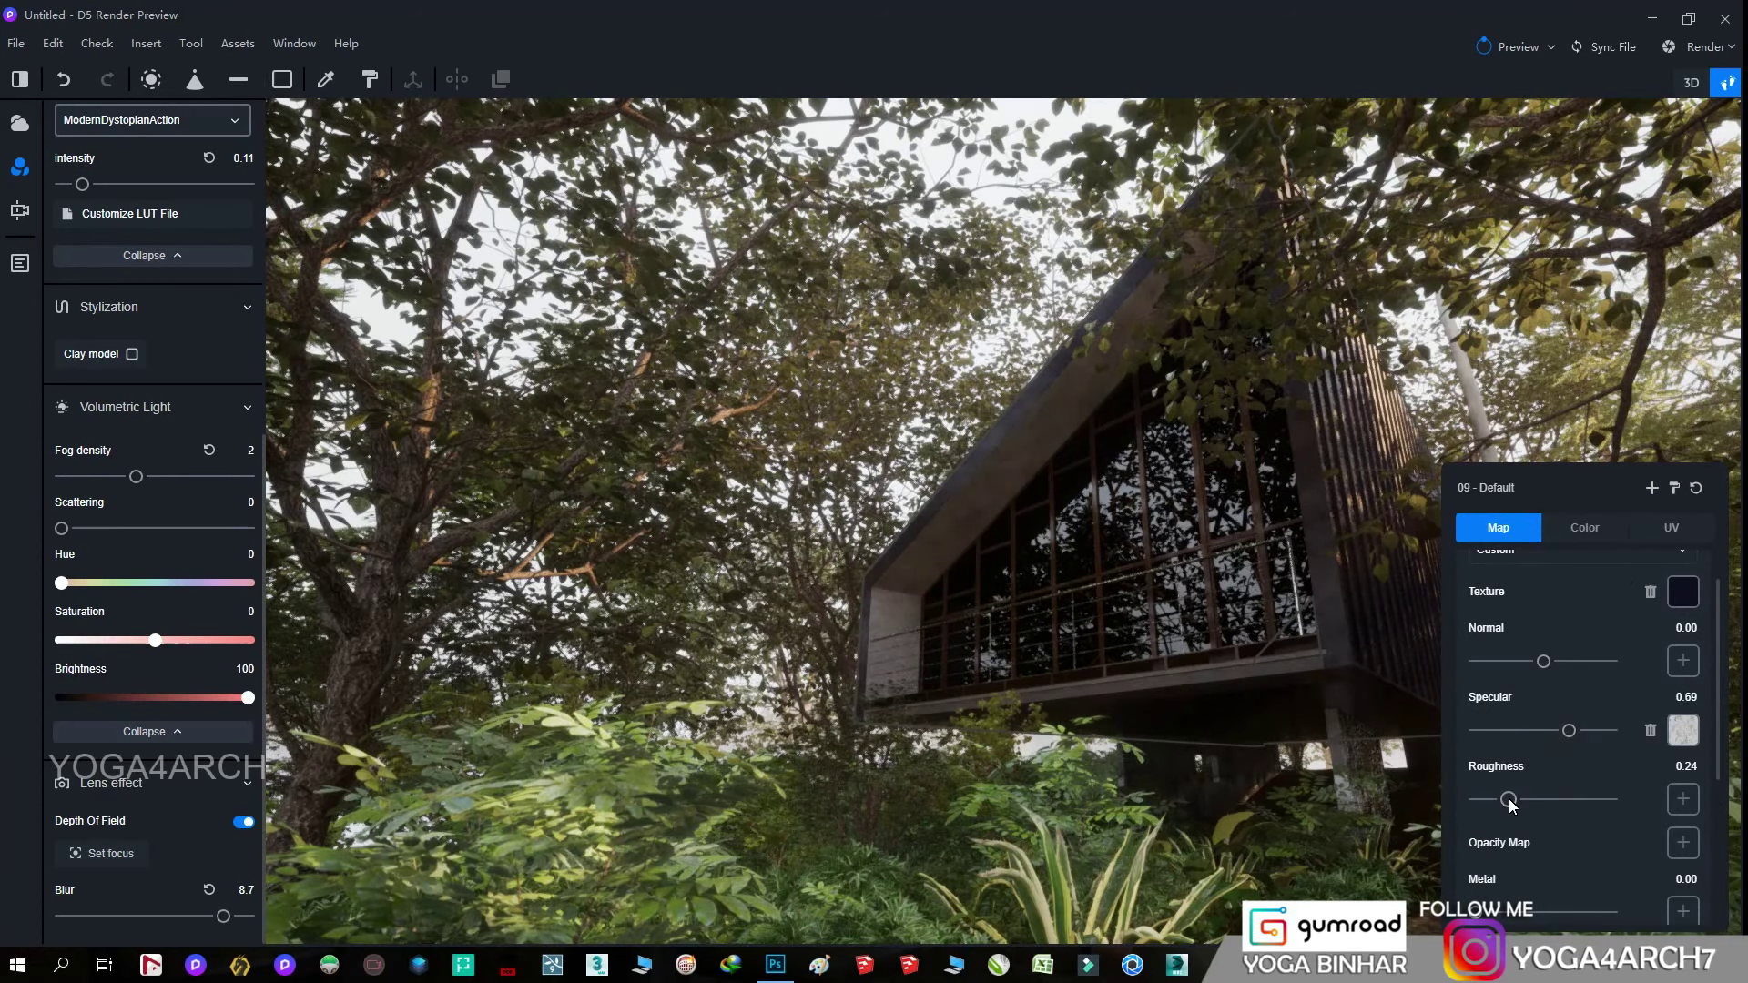
{"action": "left_click_drag", "start_coordinate": [1514, 799], "coordinate": [1508, 799]}
- Colour the cladding hue 231, saturation 98, value 5, with roughness 0.12 and specular 0.69
{"action": "left_click", "coordinate": [1584, 528]}
{"action": "left_click_drag", "start_coordinate": [1475, 604], "coordinate": [1582, 605]}
{"action": "left_click_drag", "start_coordinate": [1475, 666], "coordinate": [1646, 667]}
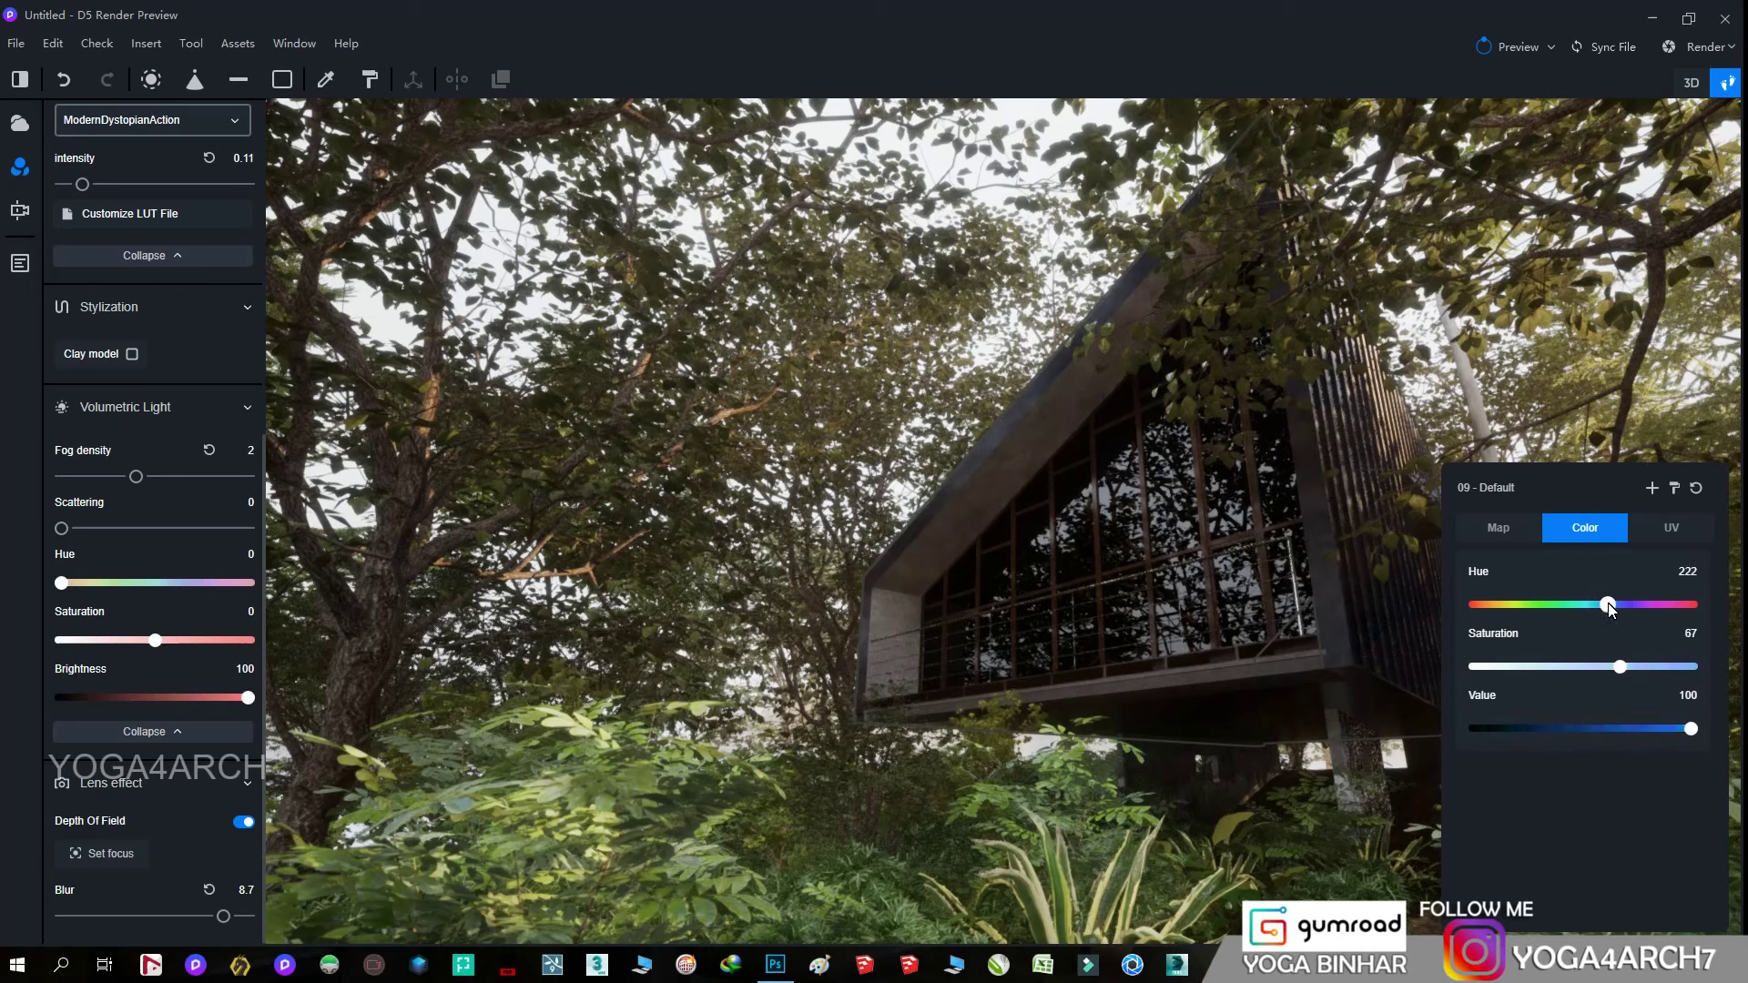
{"action": "left_click", "coordinate": [1502, 543]}
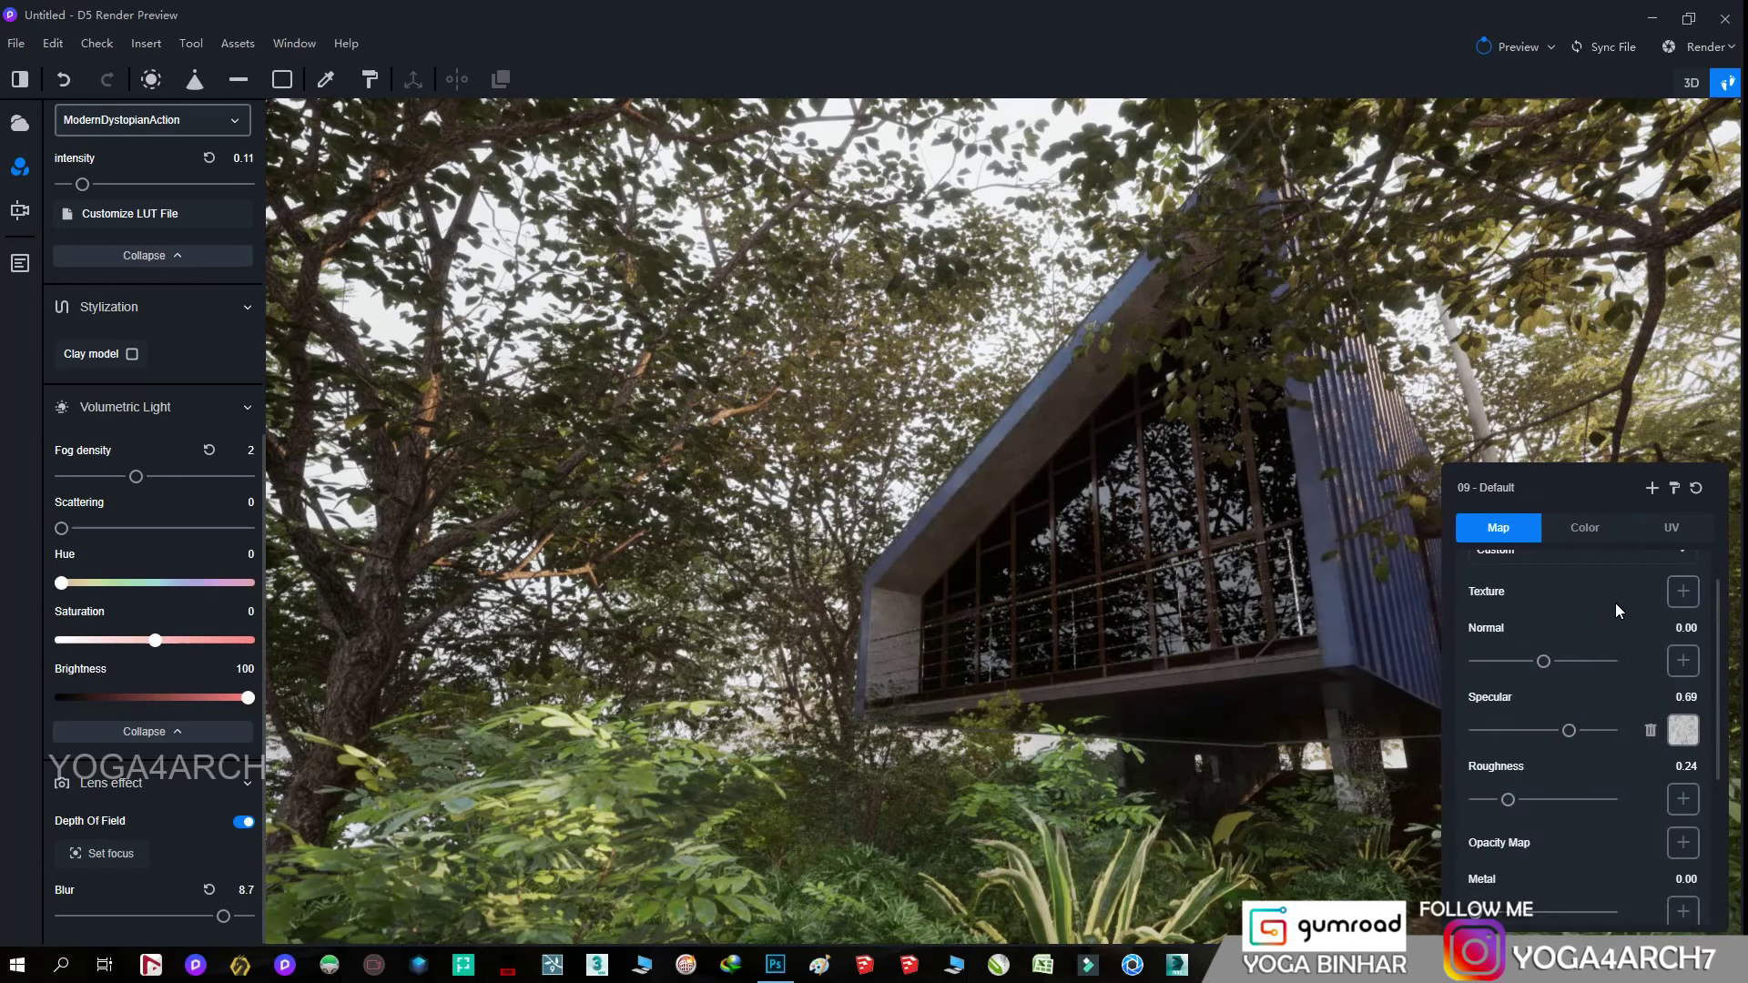
{"action": "left_click", "coordinate": [1599, 528]}
{"action": "left_click_drag", "start_coordinate": [1690, 728], "coordinate": [1545, 728]}
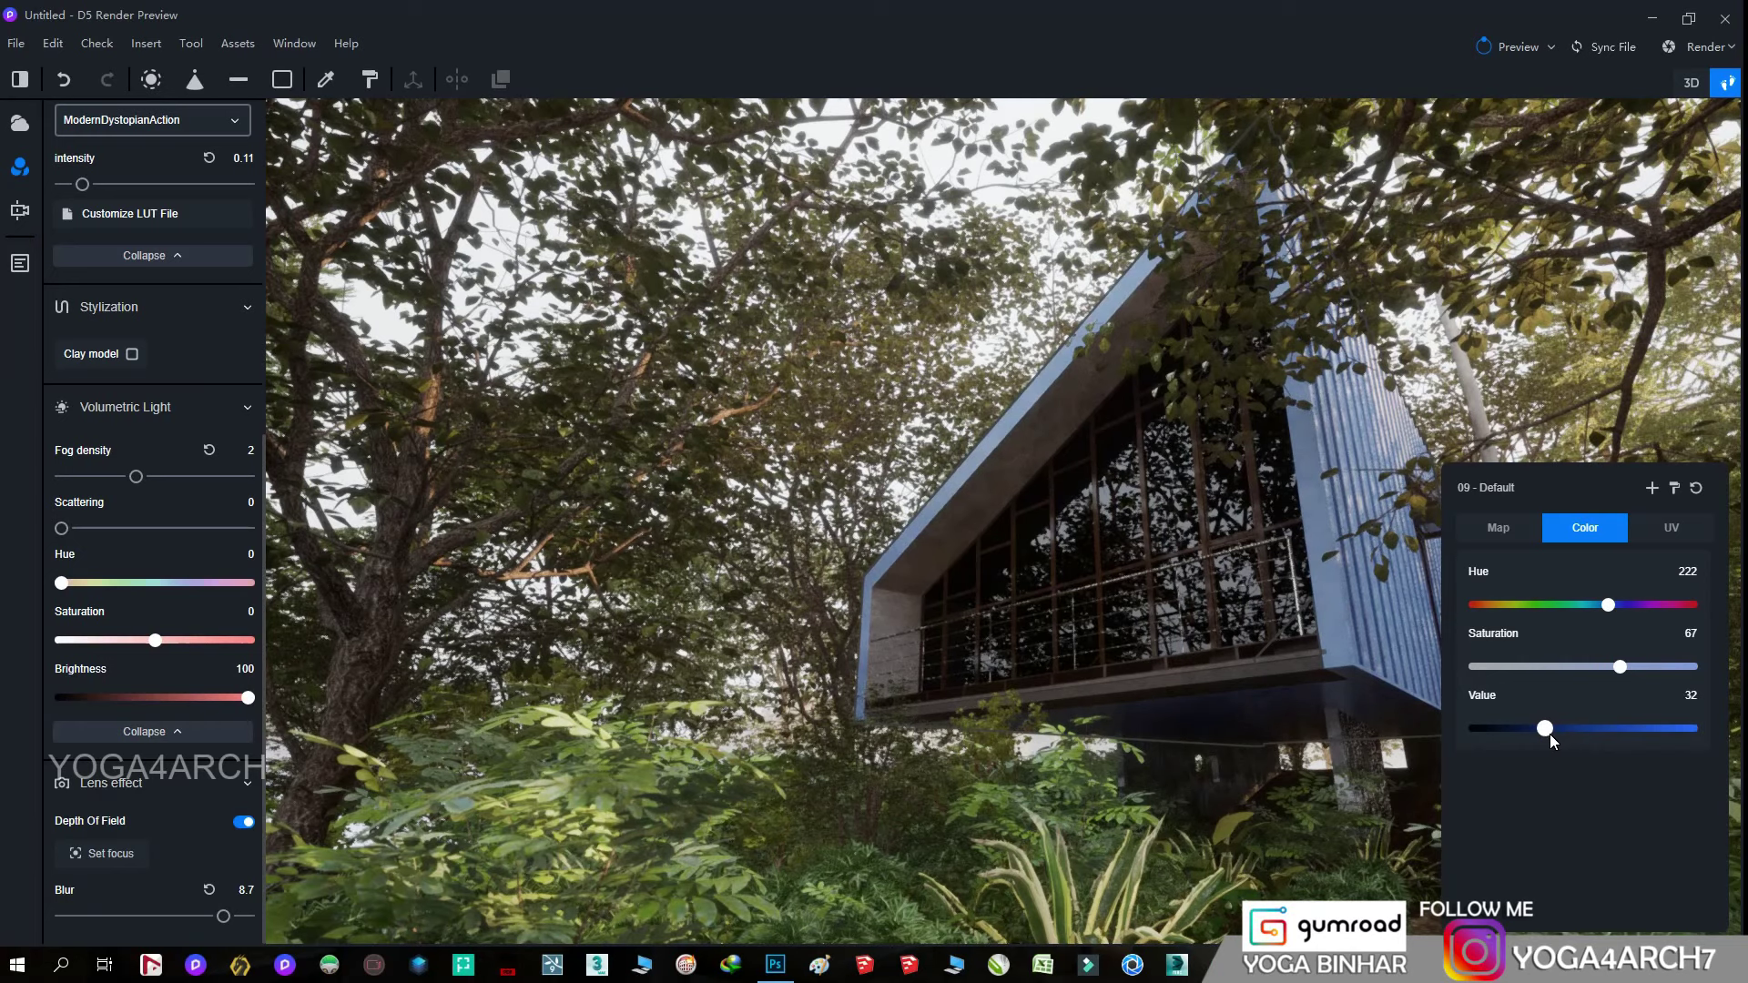
{"action": "left_click_drag", "start_coordinate": [1614, 606], "coordinate": [1610, 606]}
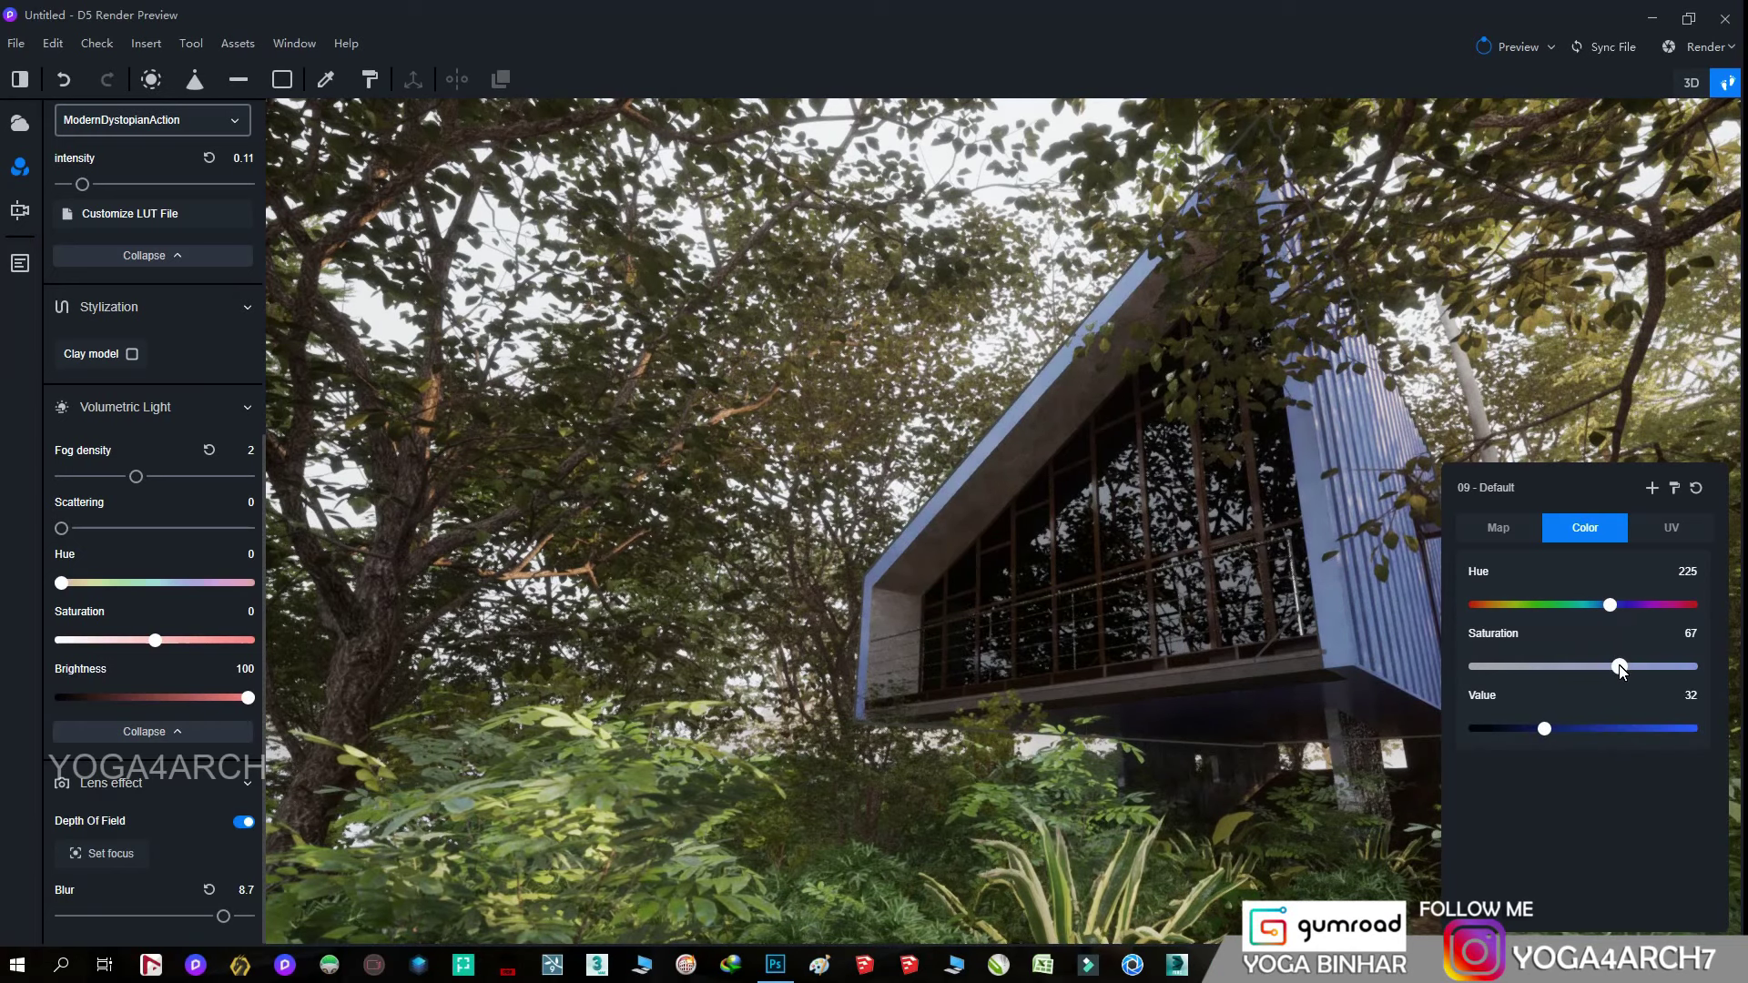
{"action": "left_click_drag", "start_coordinate": [1619, 666], "coordinate": [1687, 683]}
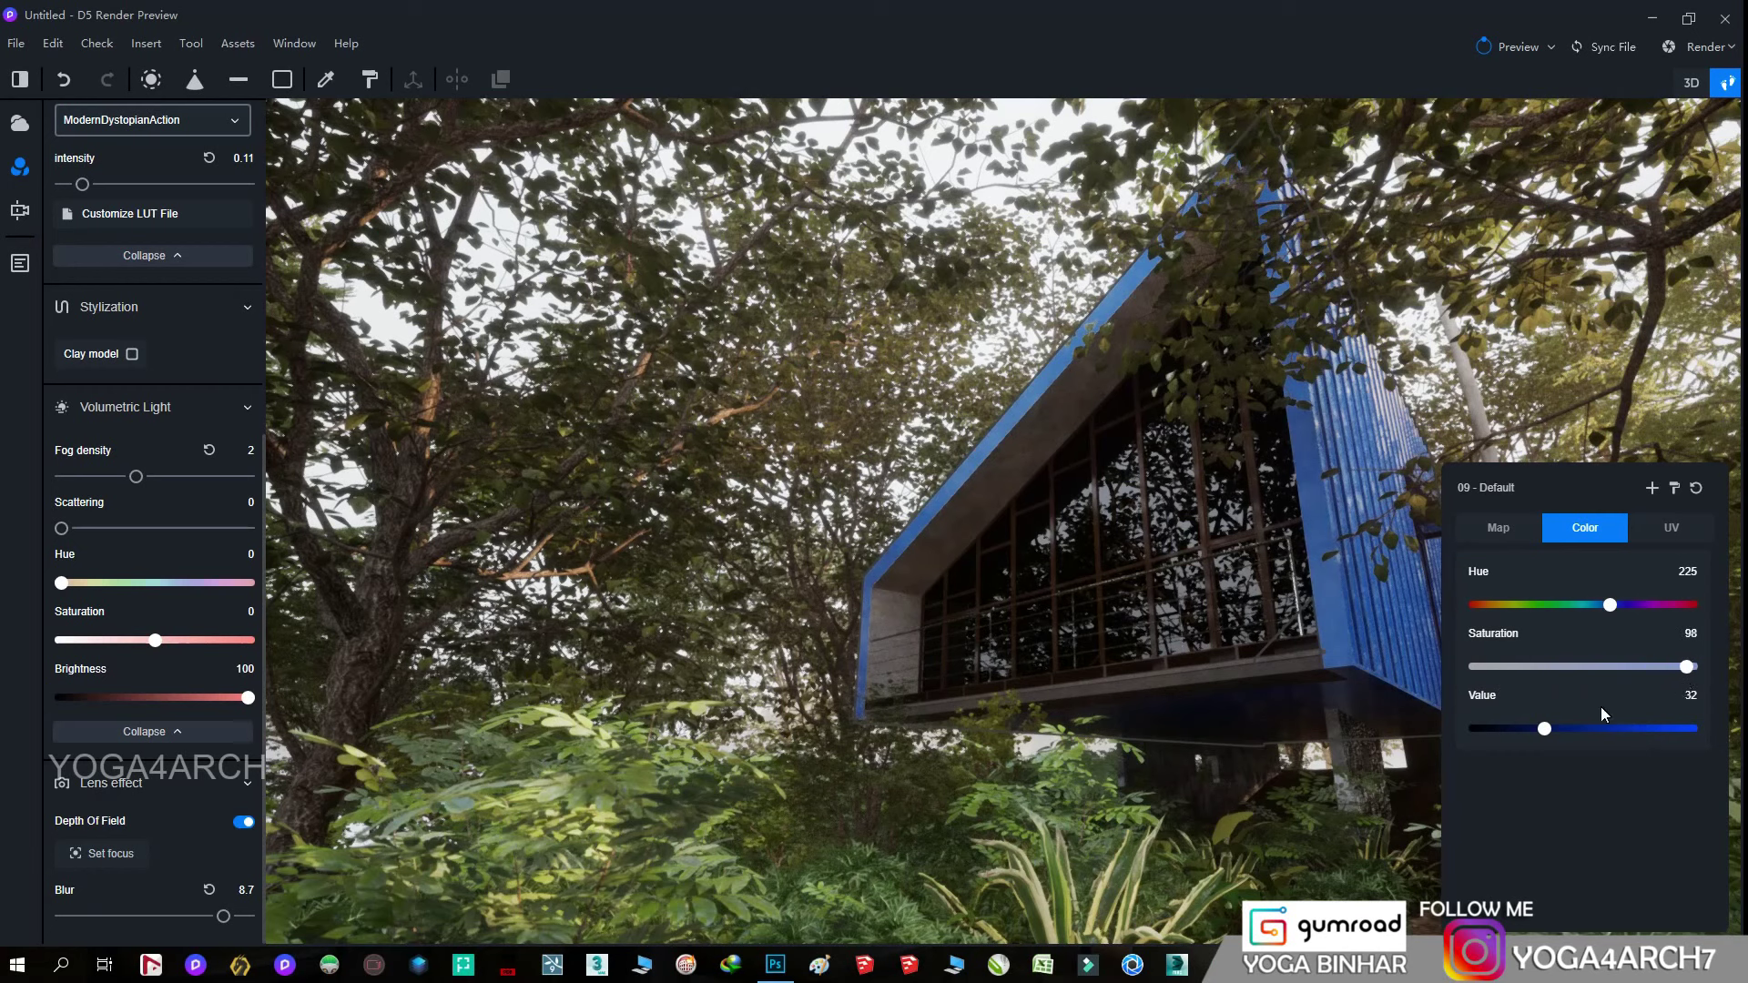
{"action": "left_click_drag", "start_coordinate": [1520, 731], "coordinate": [1488, 734]}
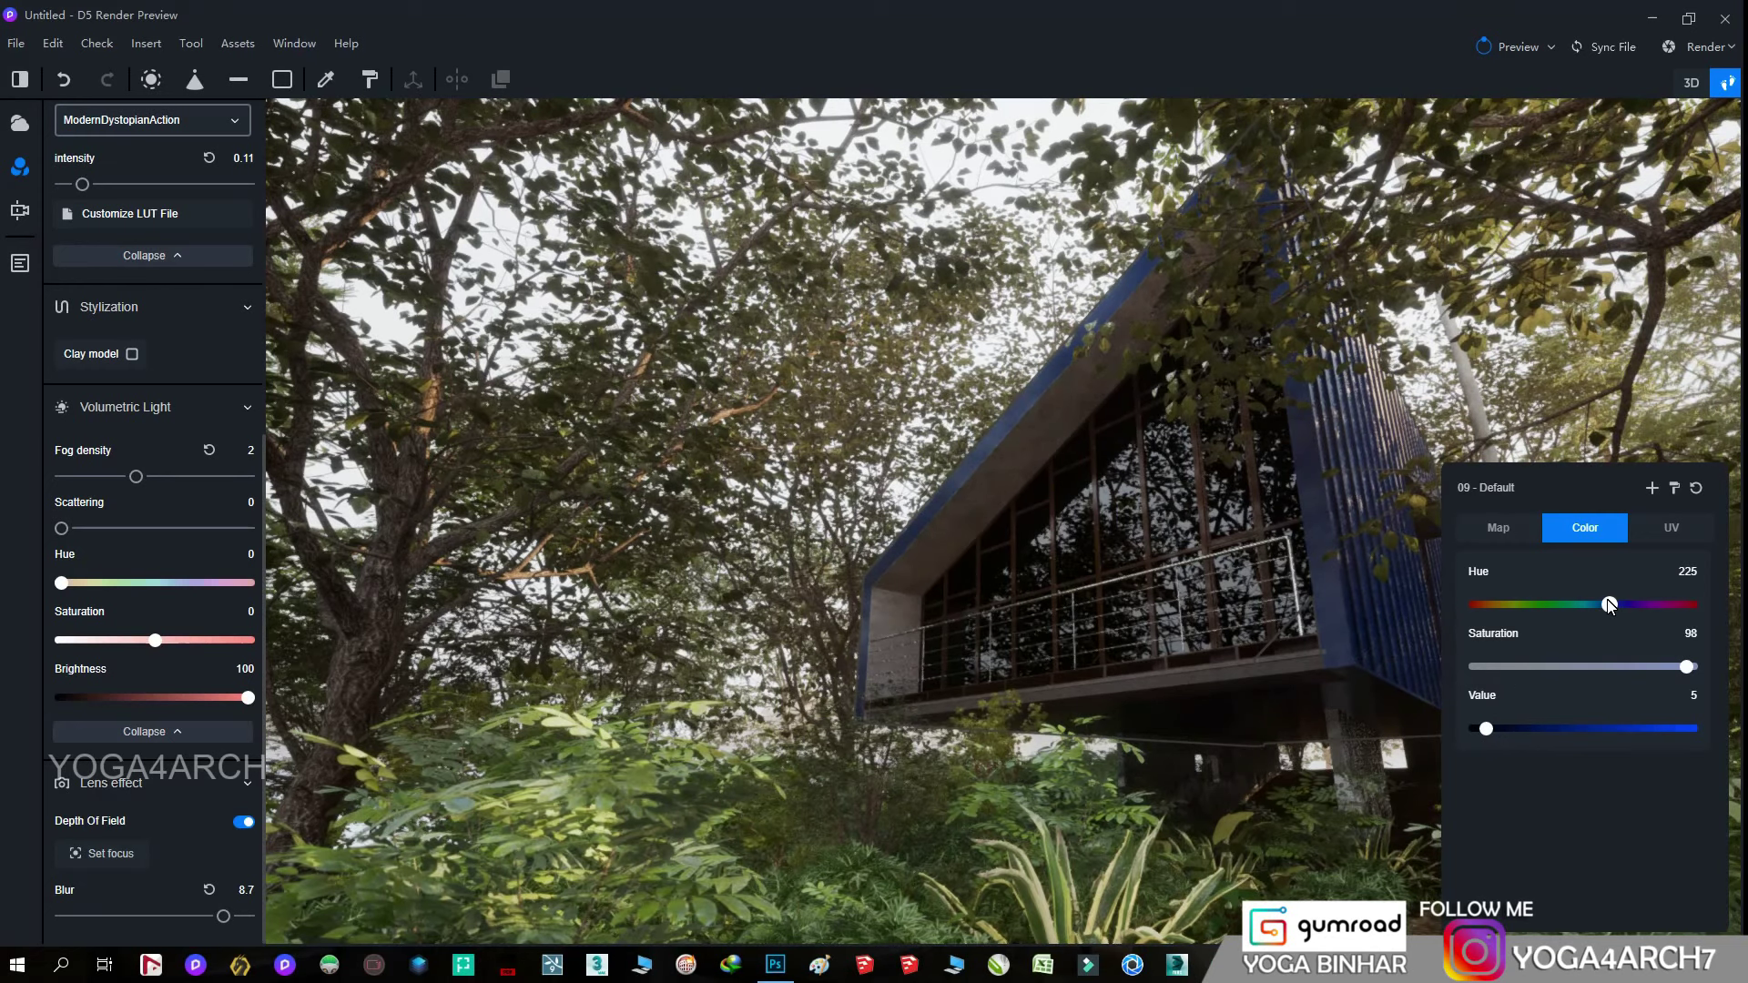
{"action": "left_click_drag", "start_coordinate": [1610, 604], "coordinate": [1614, 605]}
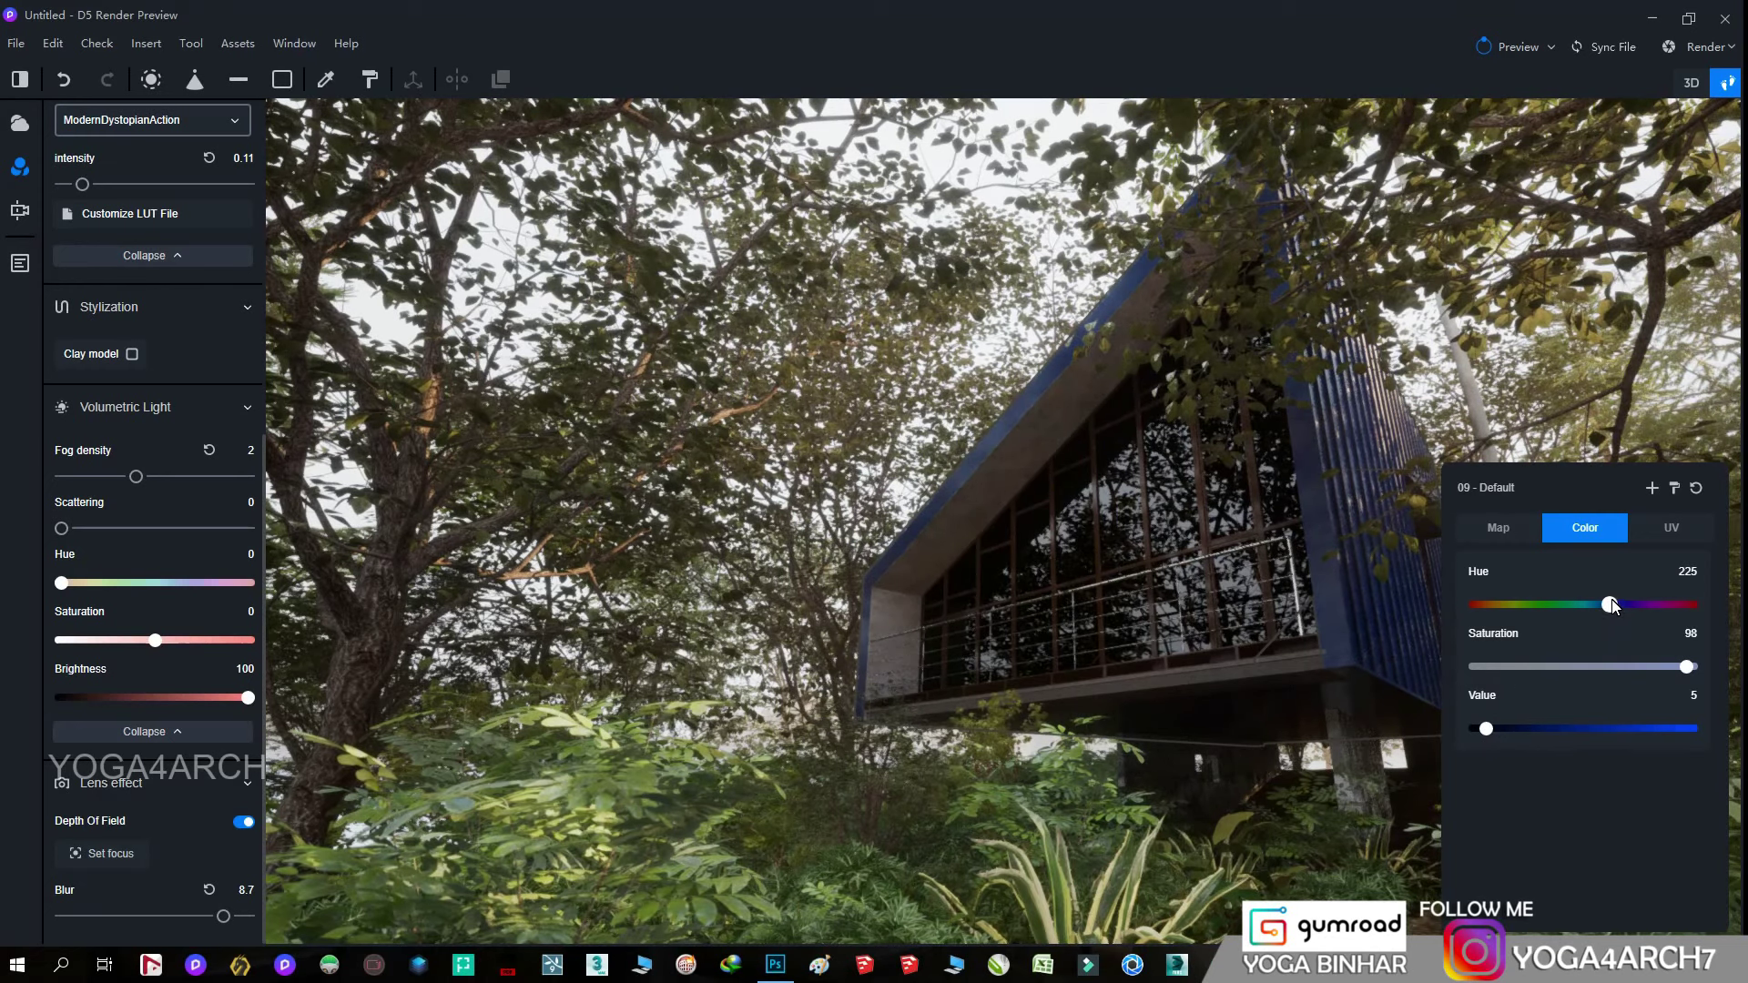
{"action": "left_click", "coordinate": [1495, 530]}
{"action": "left_click_drag", "start_coordinate": [1515, 805], "coordinate": [1494, 805]}
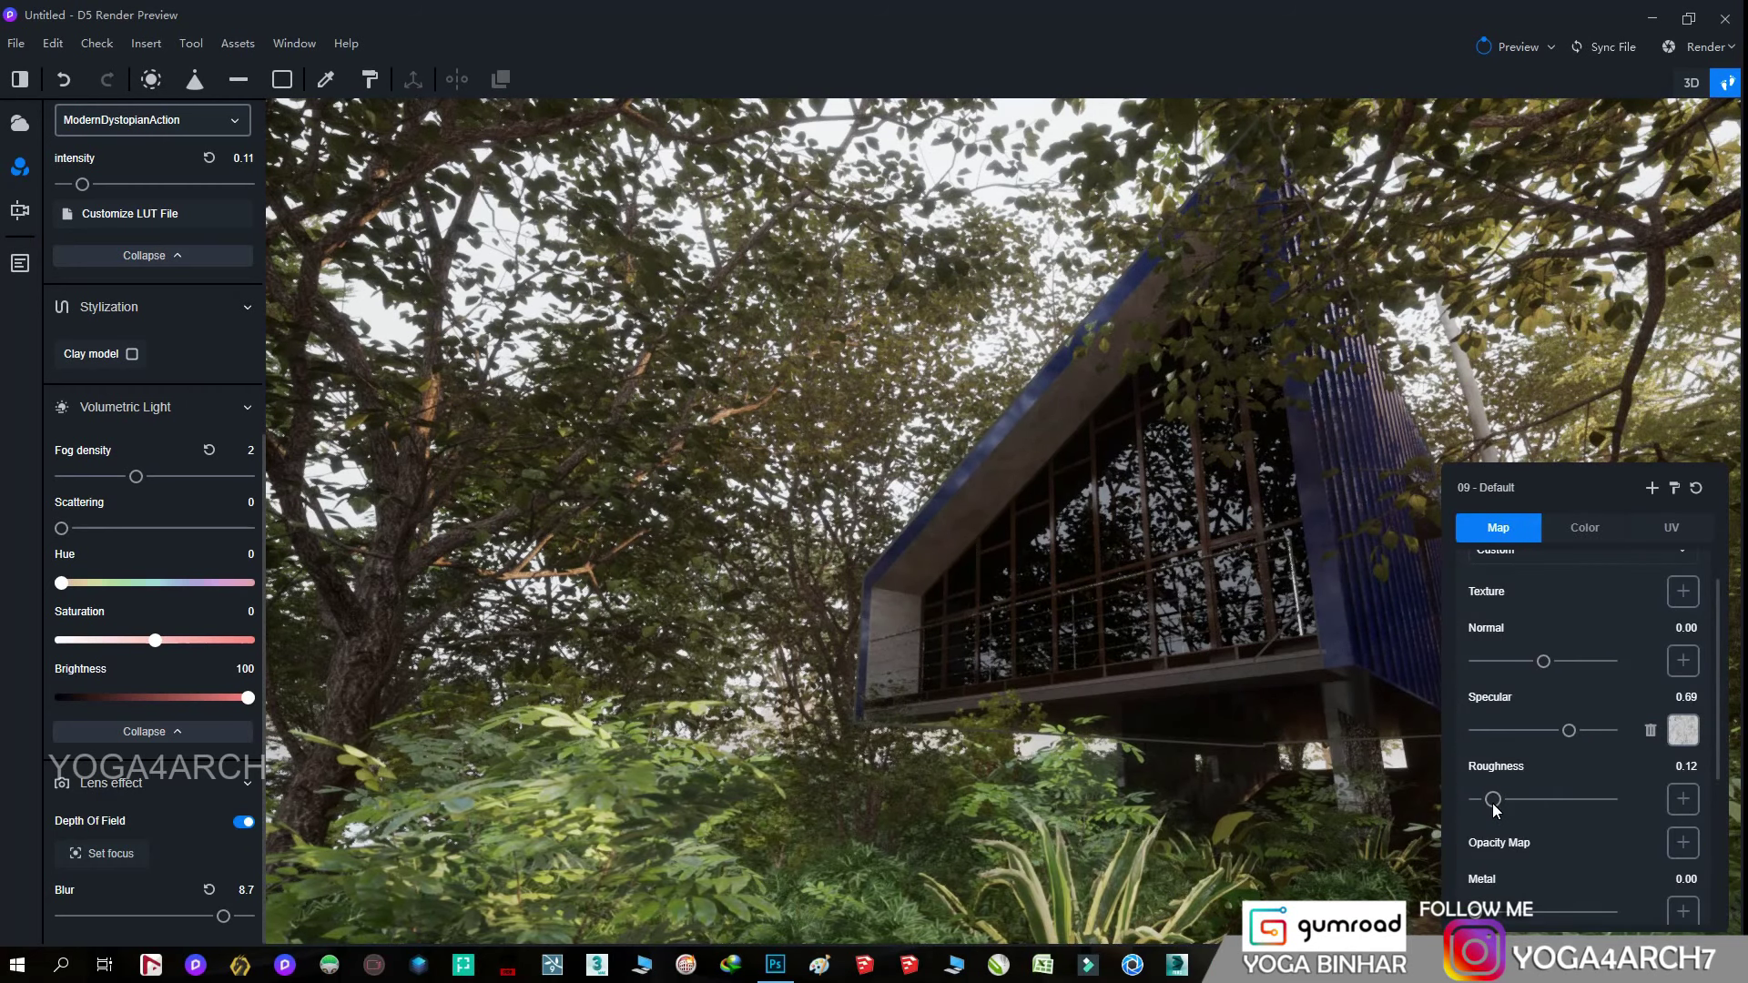
- Brighten a second object's material colour value to 67
{"action": "left_click", "coordinate": [927, 566]}
{"action": "left_click", "coordinate": [1593, 532]}
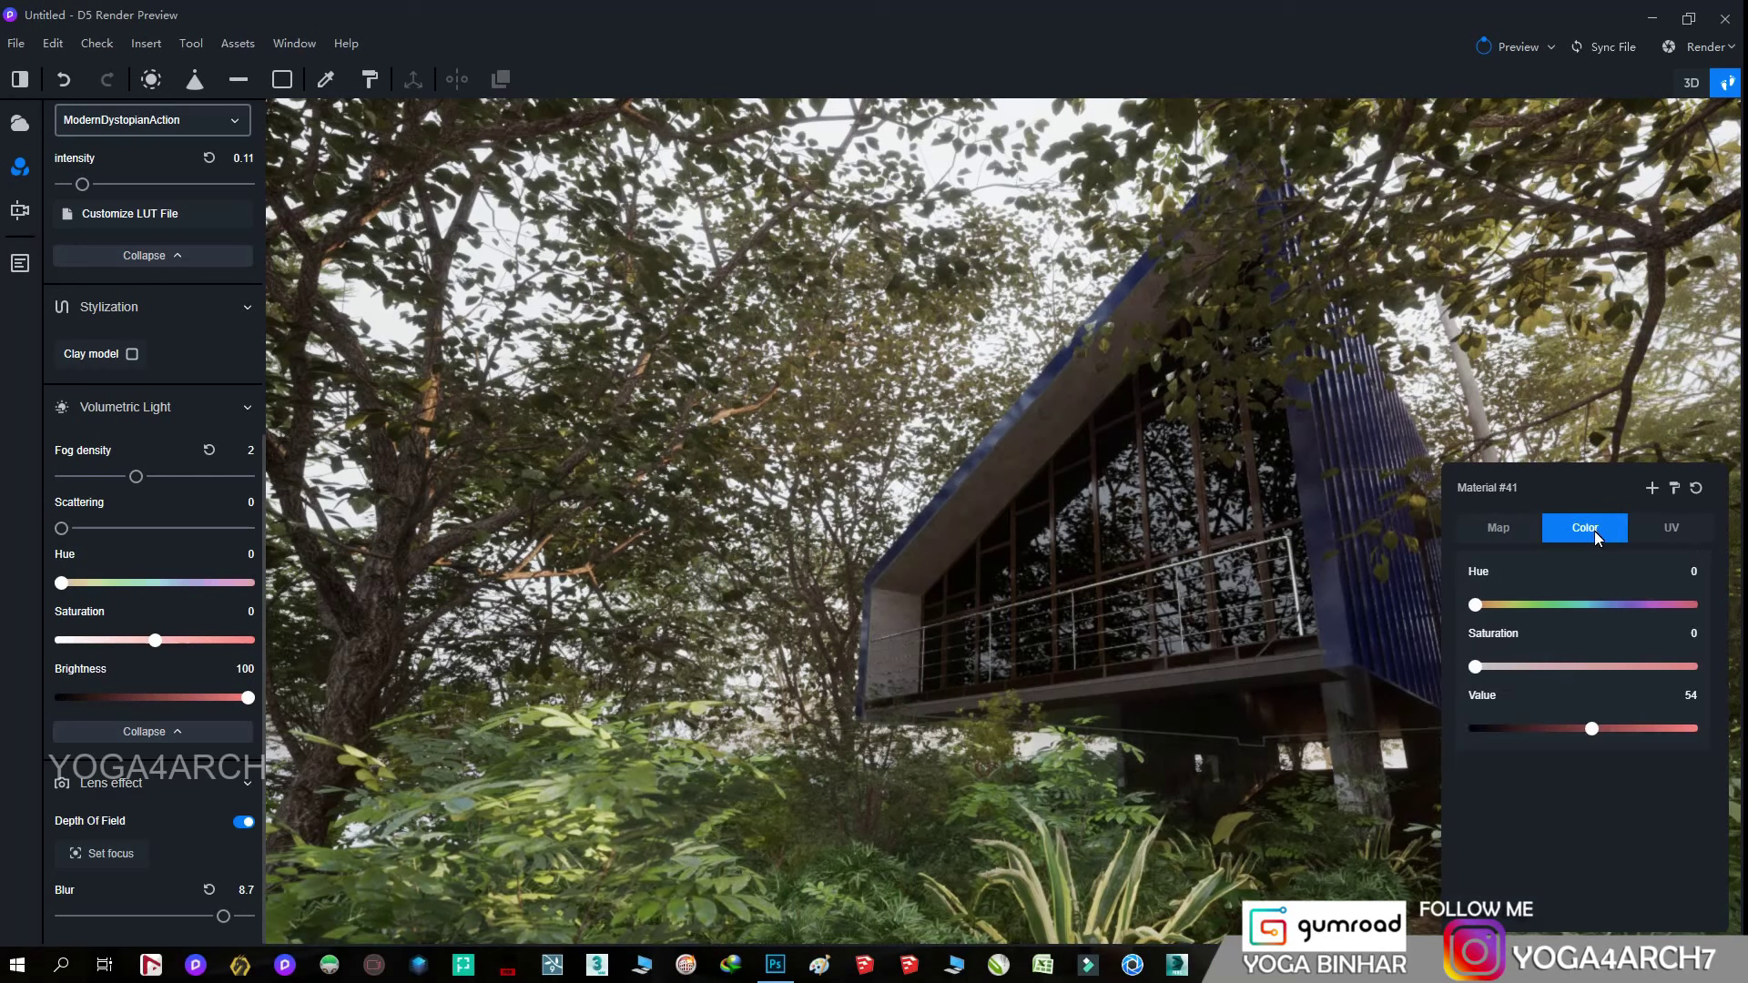
{"action": "left_click_drag", "start_coordinate": [1589, 729], "coordinate": [1619, 729]}
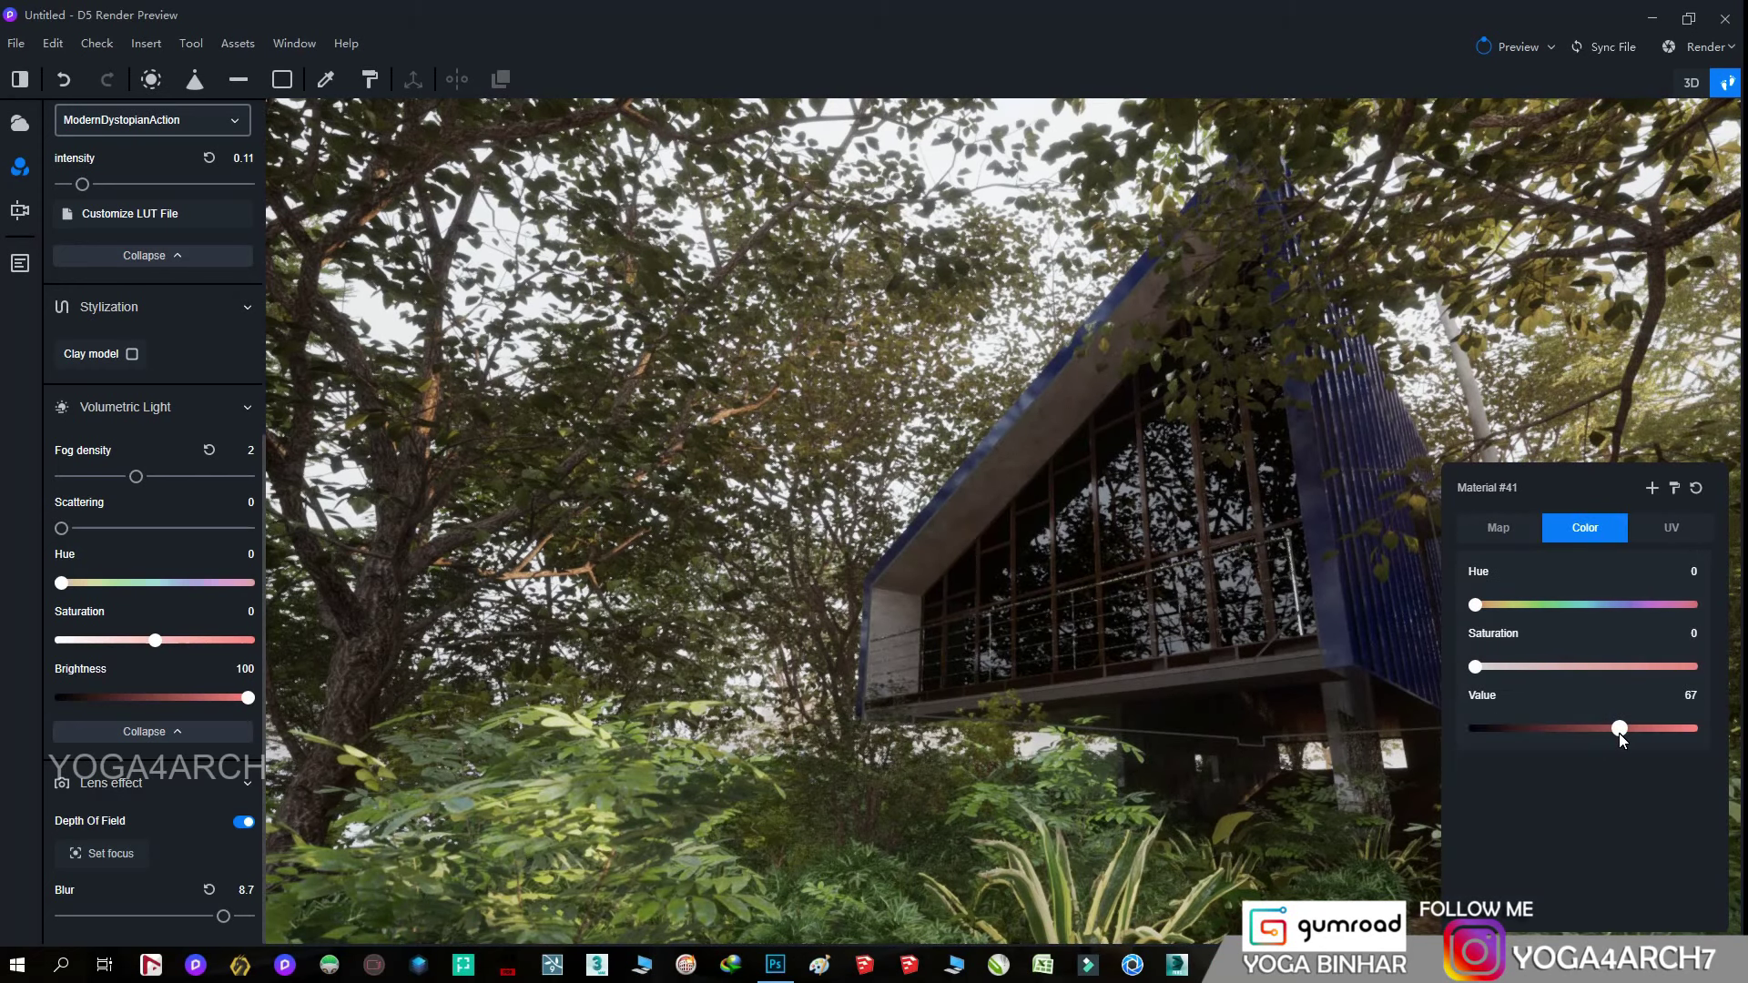
- Set the blue cladding's roughness to 0.27, tilt the view slightly, and show the scene list
{"action": "left_click", "coordinate": [1362, 705]}
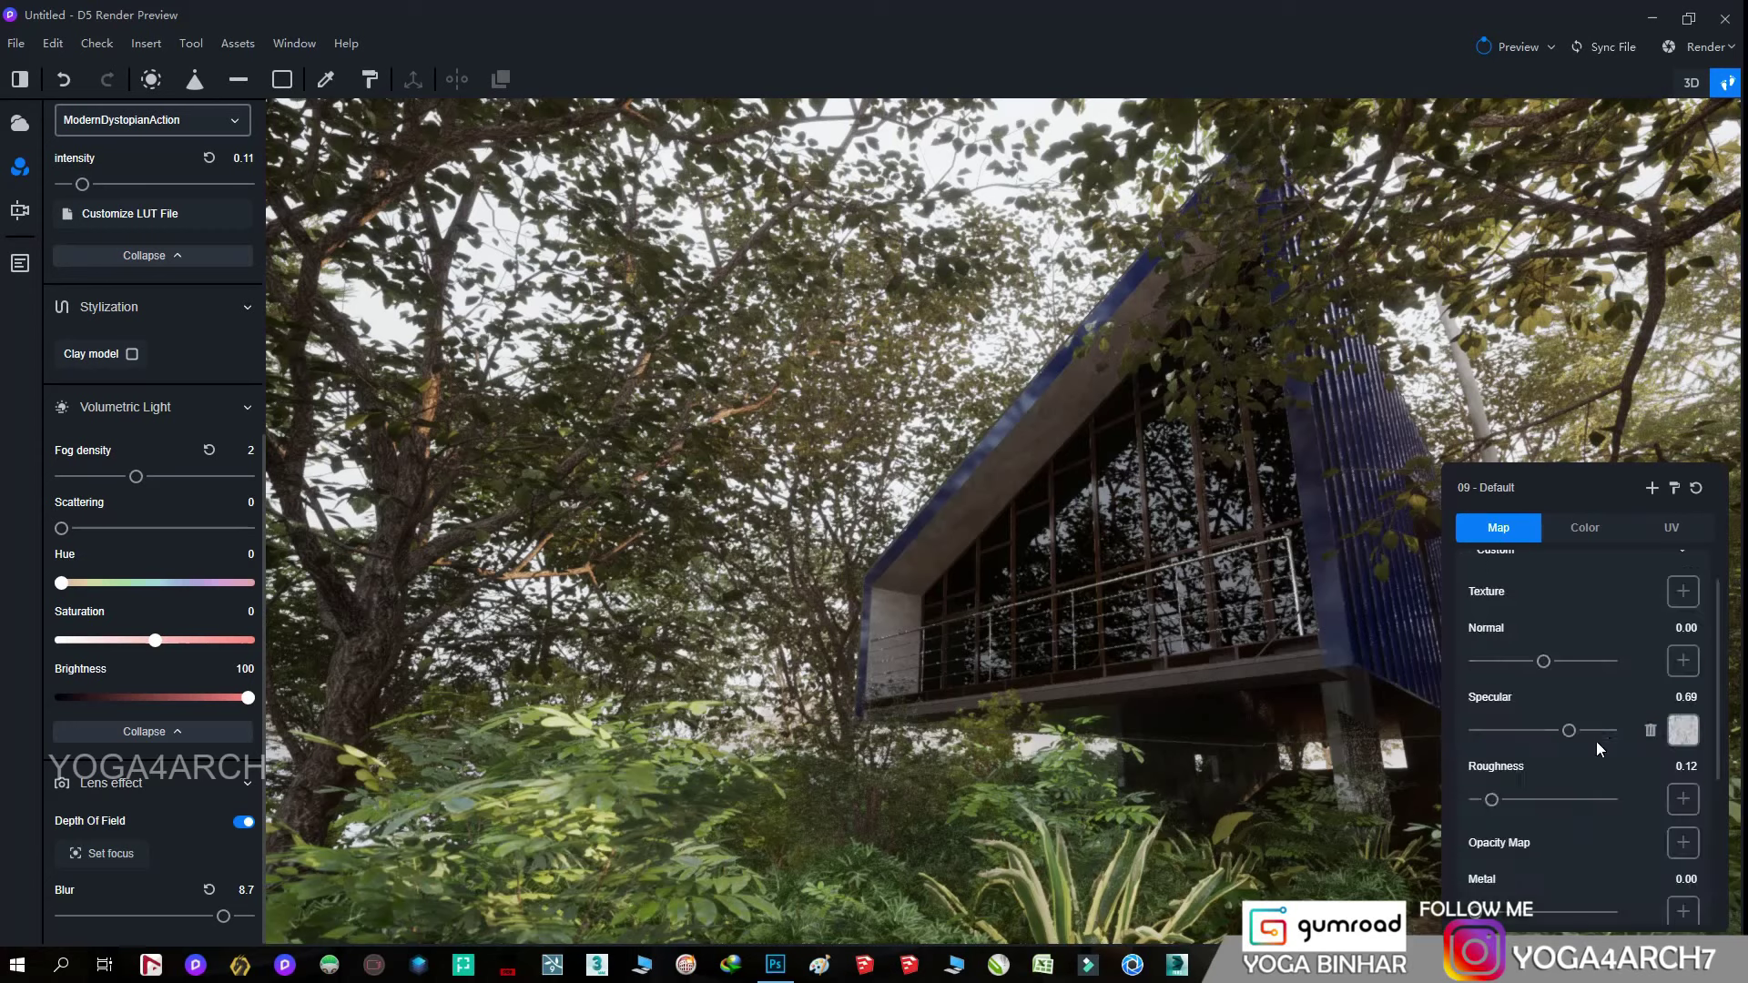
{"action": "left_click_drag", "start_coordinate": [1491, 799], "coordinate": [1512, 800]}
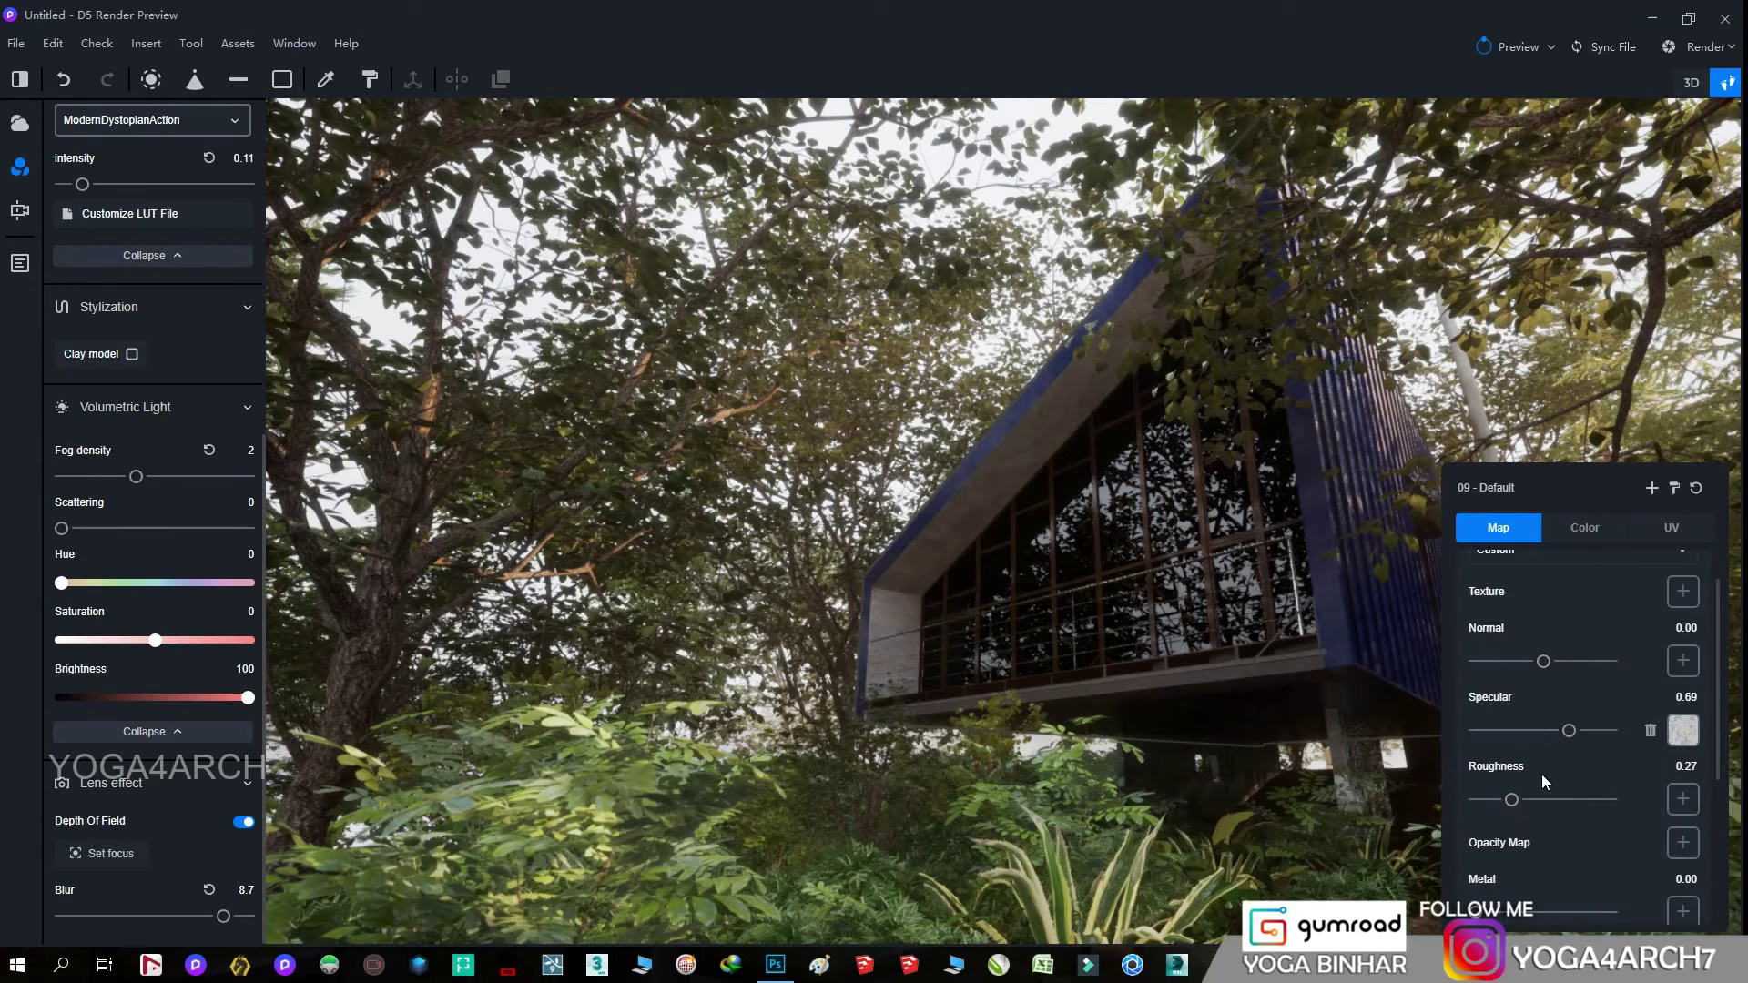
{"action": "left_click", "coordinate": [1051, 191]}
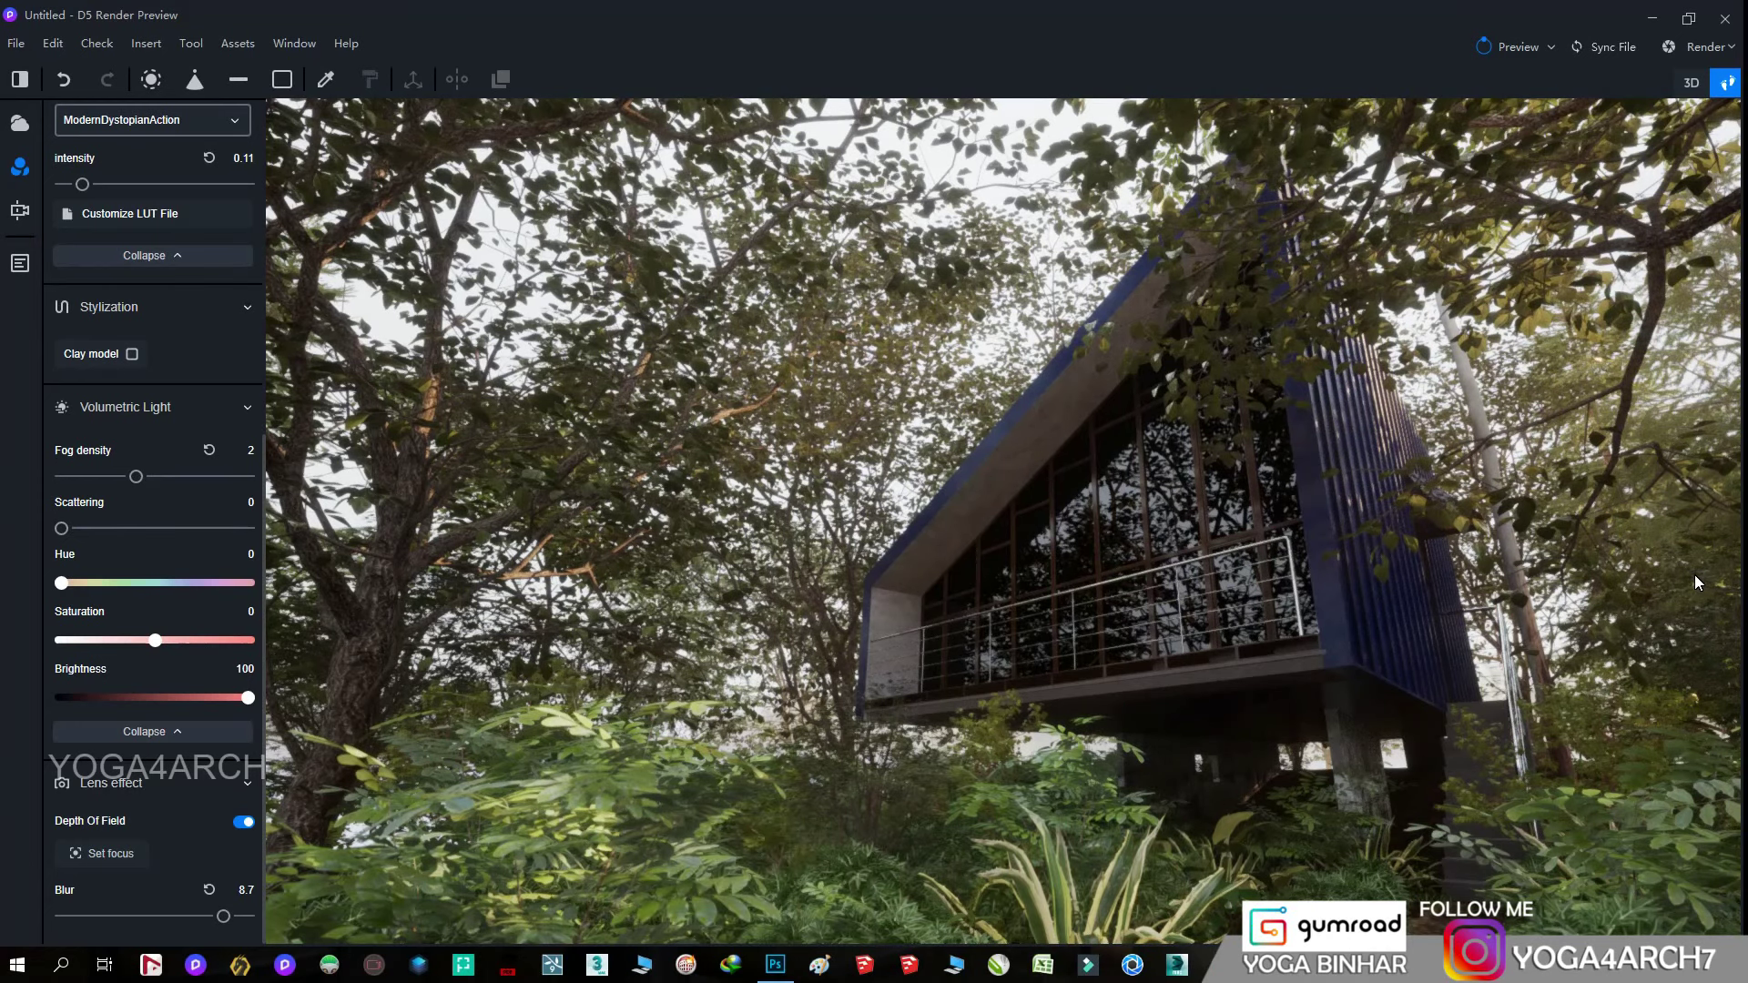
{"action": "right_click_drag", "start_coordinate": [1535, 622], "coordinate": [1535, 630]}
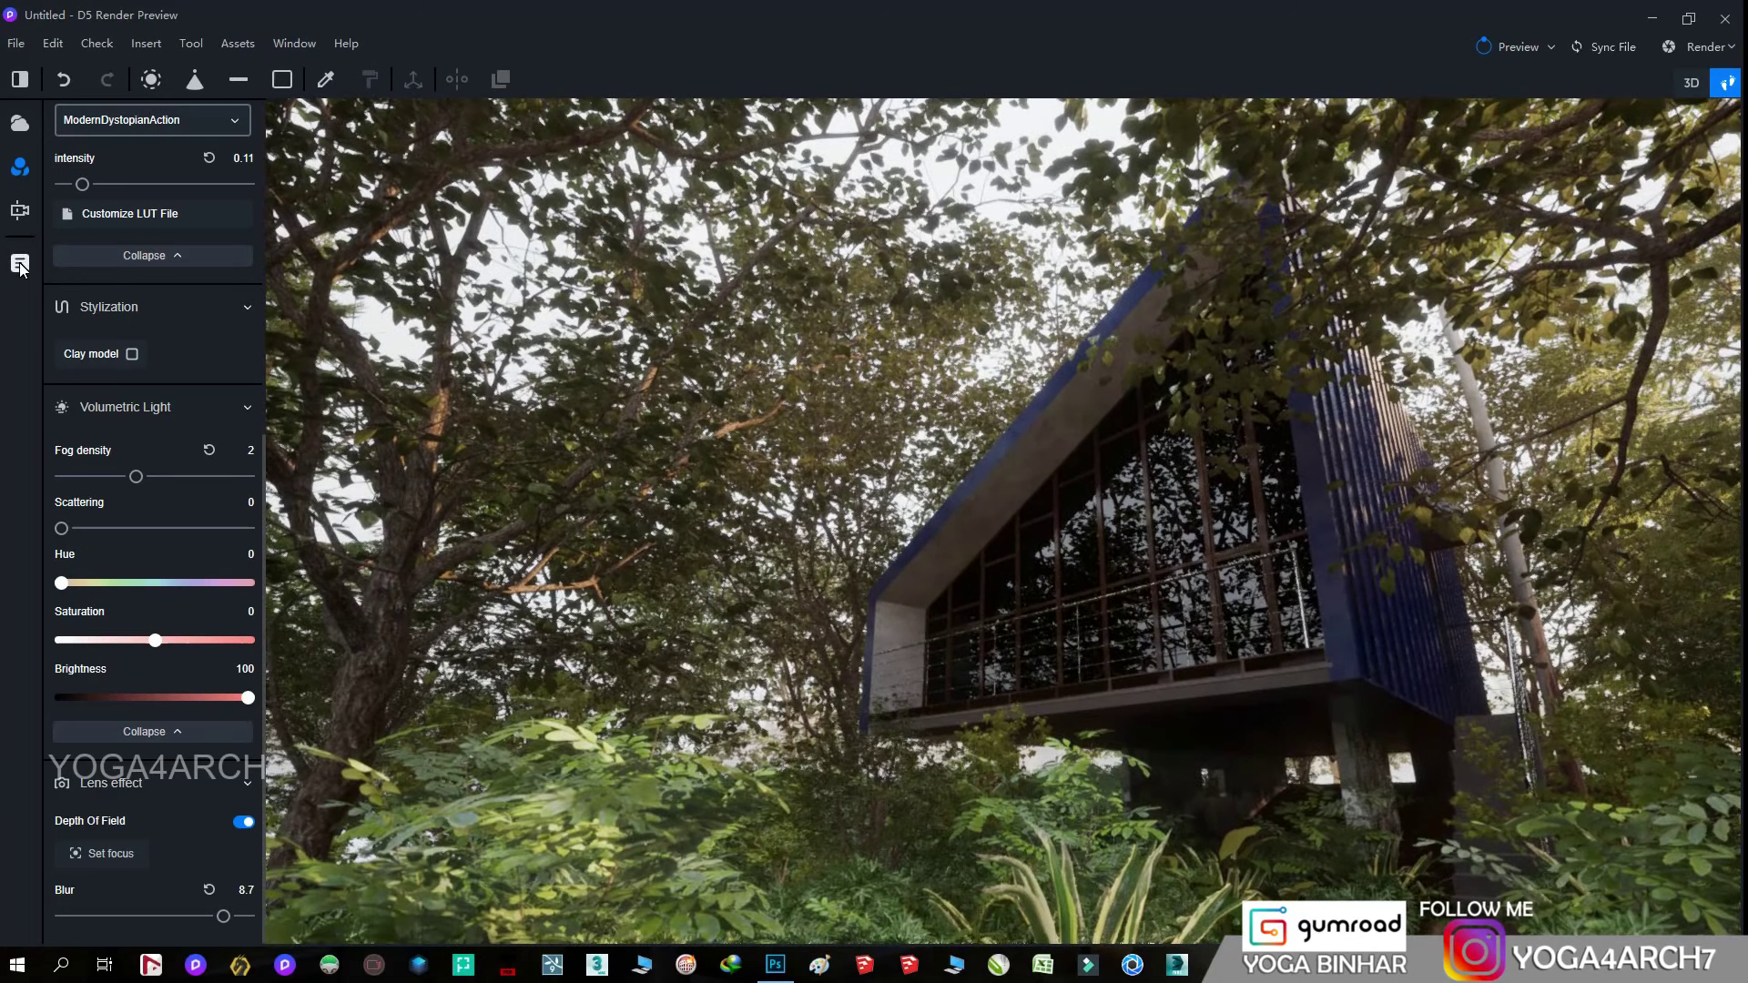
{"action": "left_click", "coordinate": [20, 263]}
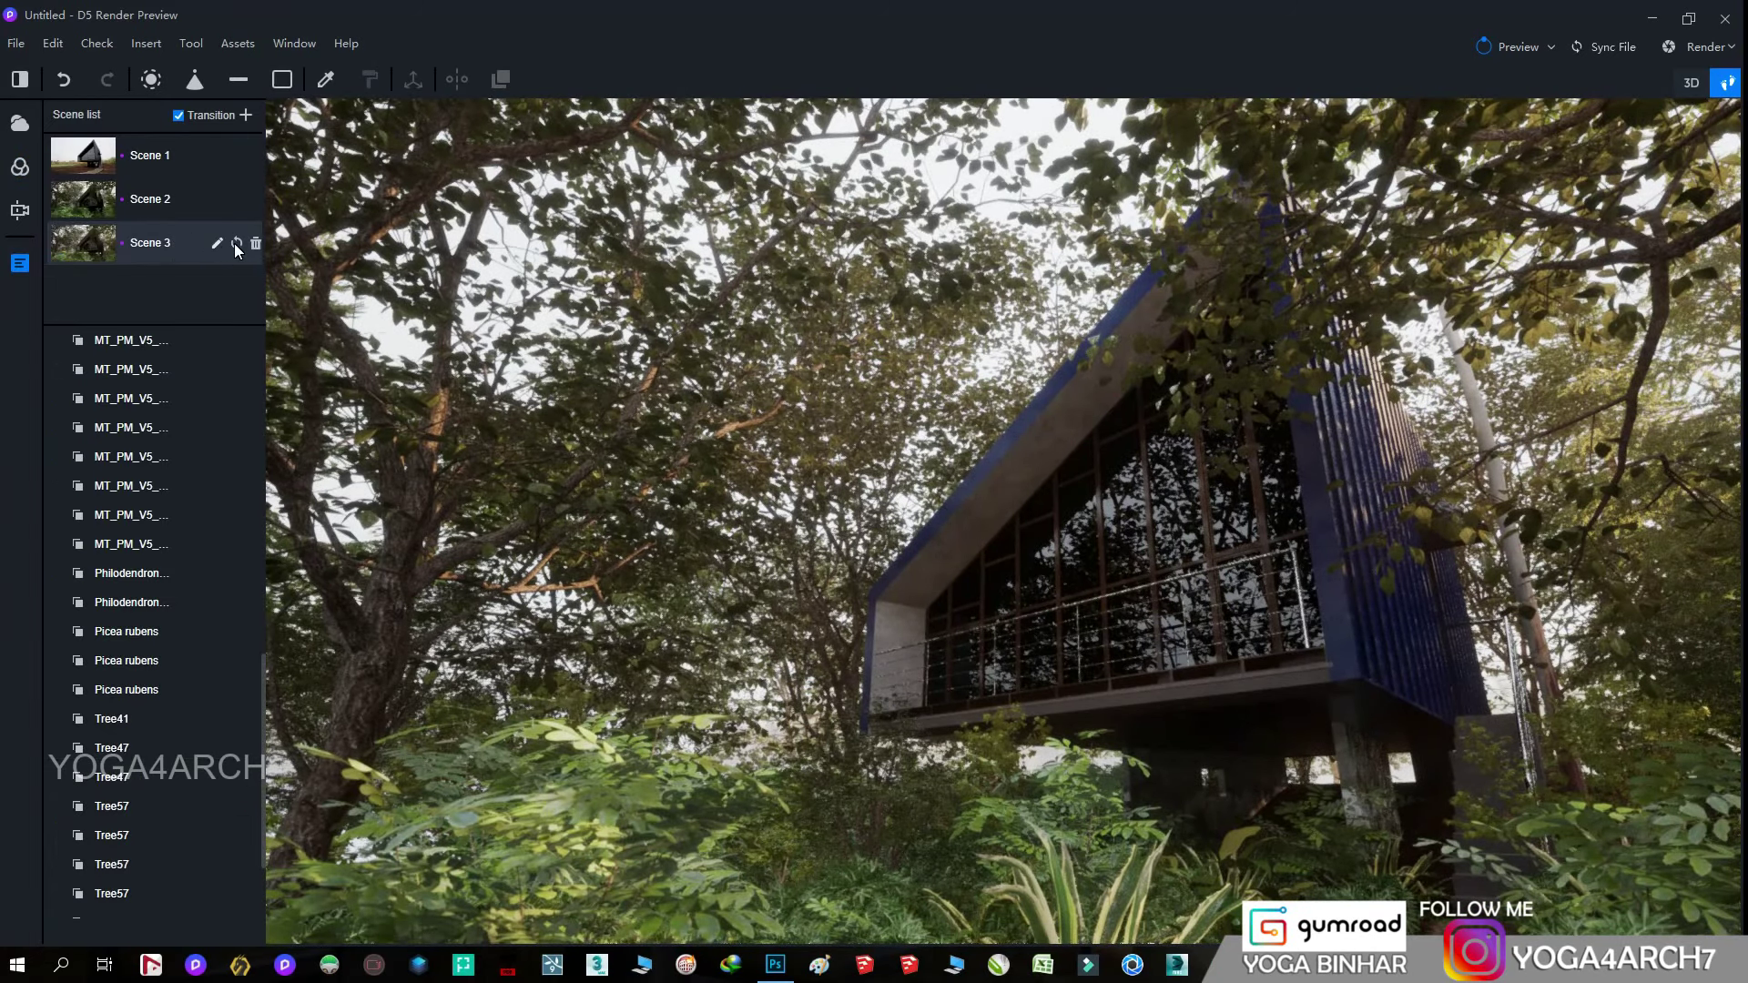
- Update Scene 3 to the current camera view and export it as a 4K 4096×2160 PNG image
{"action": "left_click", "coordinate": [235, 243]}
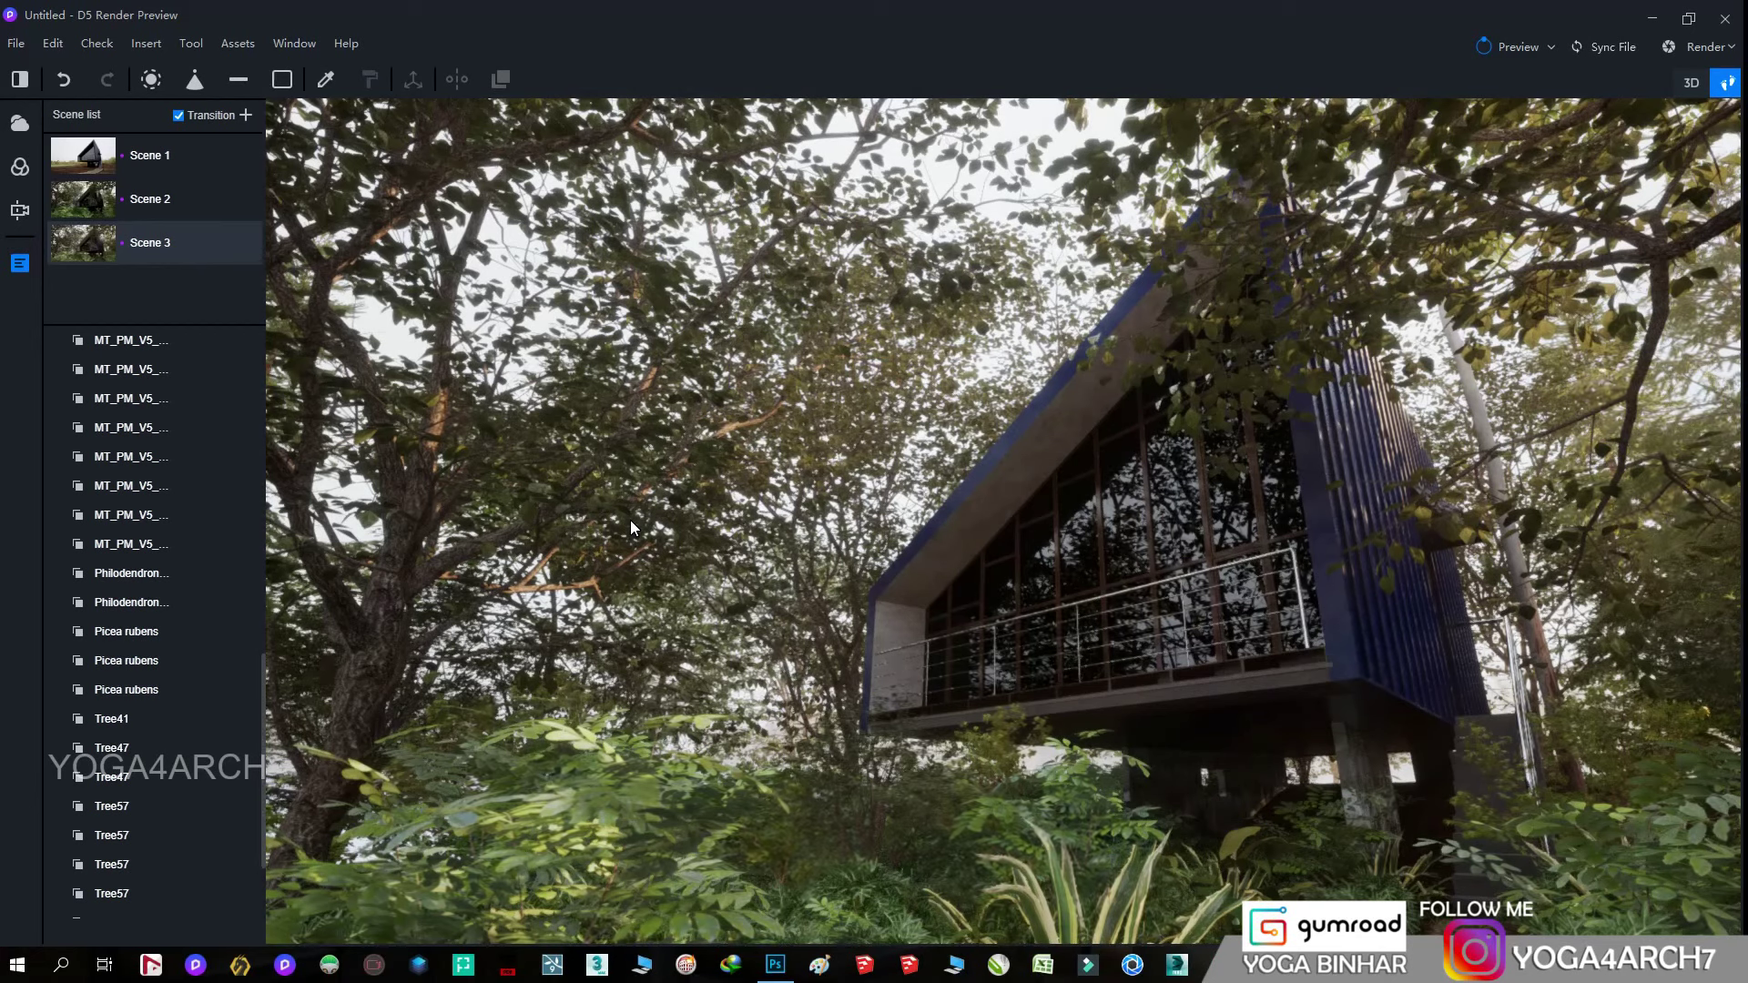
{"action": "left_click", "coordinate": [1698, 46]}
{"action": "left_click", "coordinate": [1586, 102]}
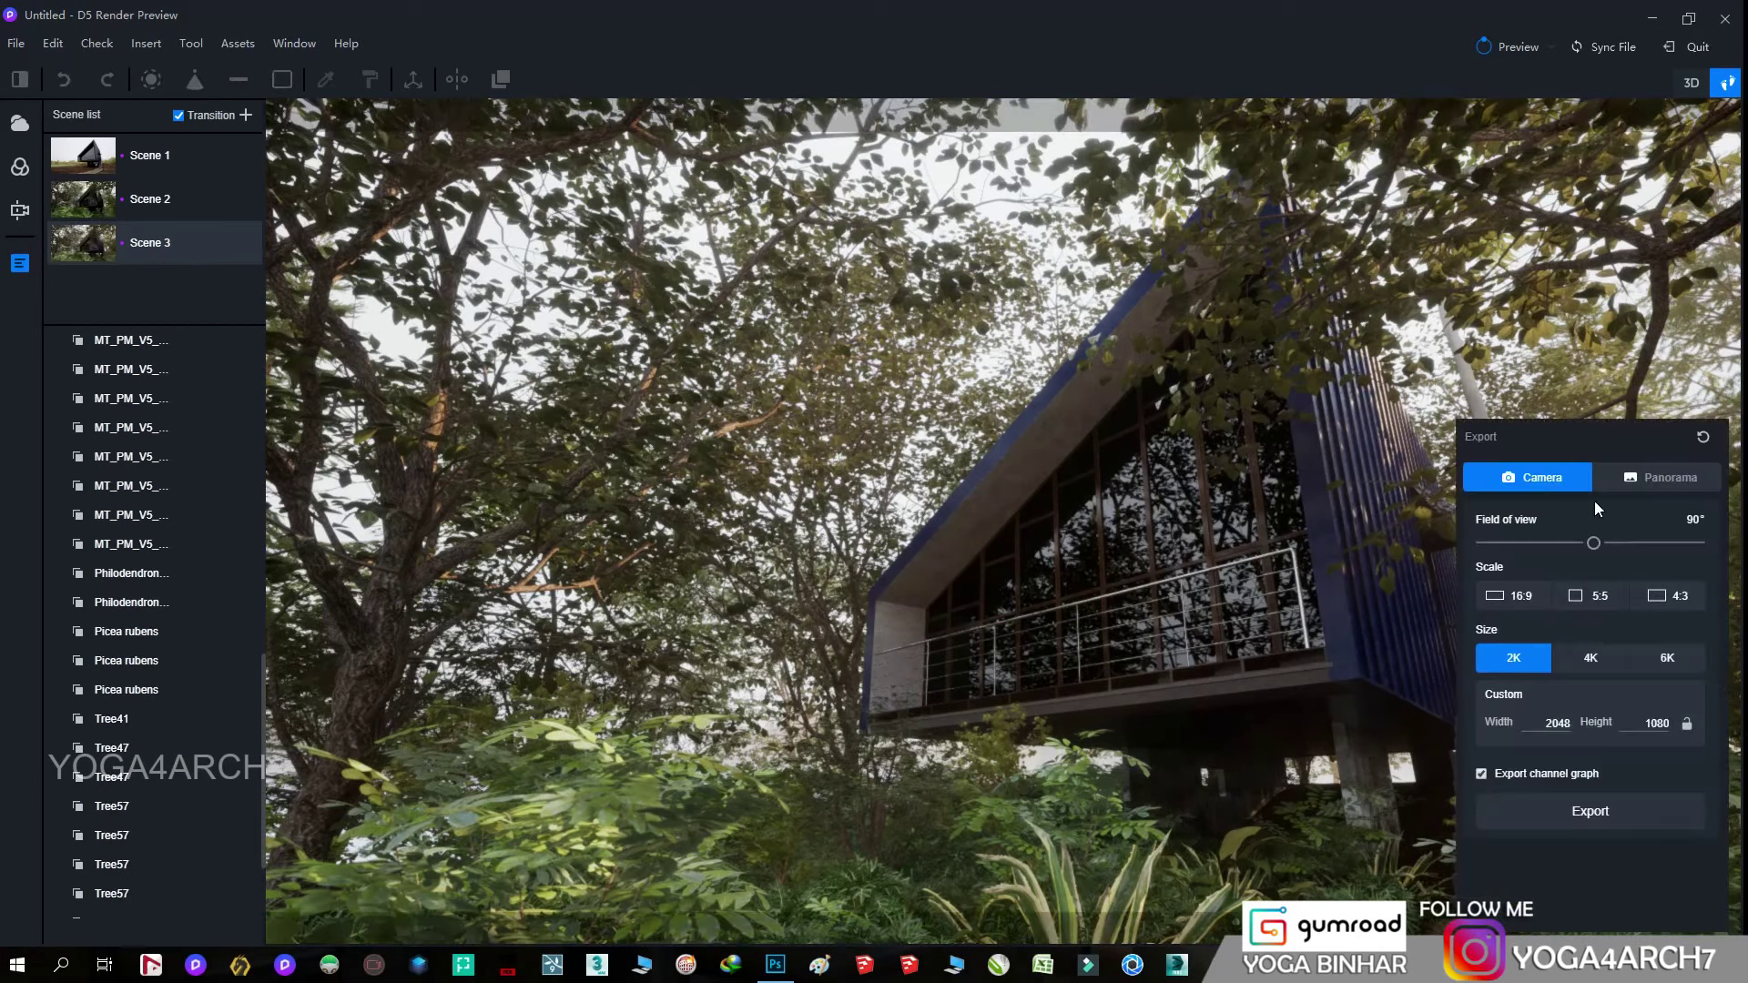
{"action": "left_click", "coordinate": [1601, 661]}
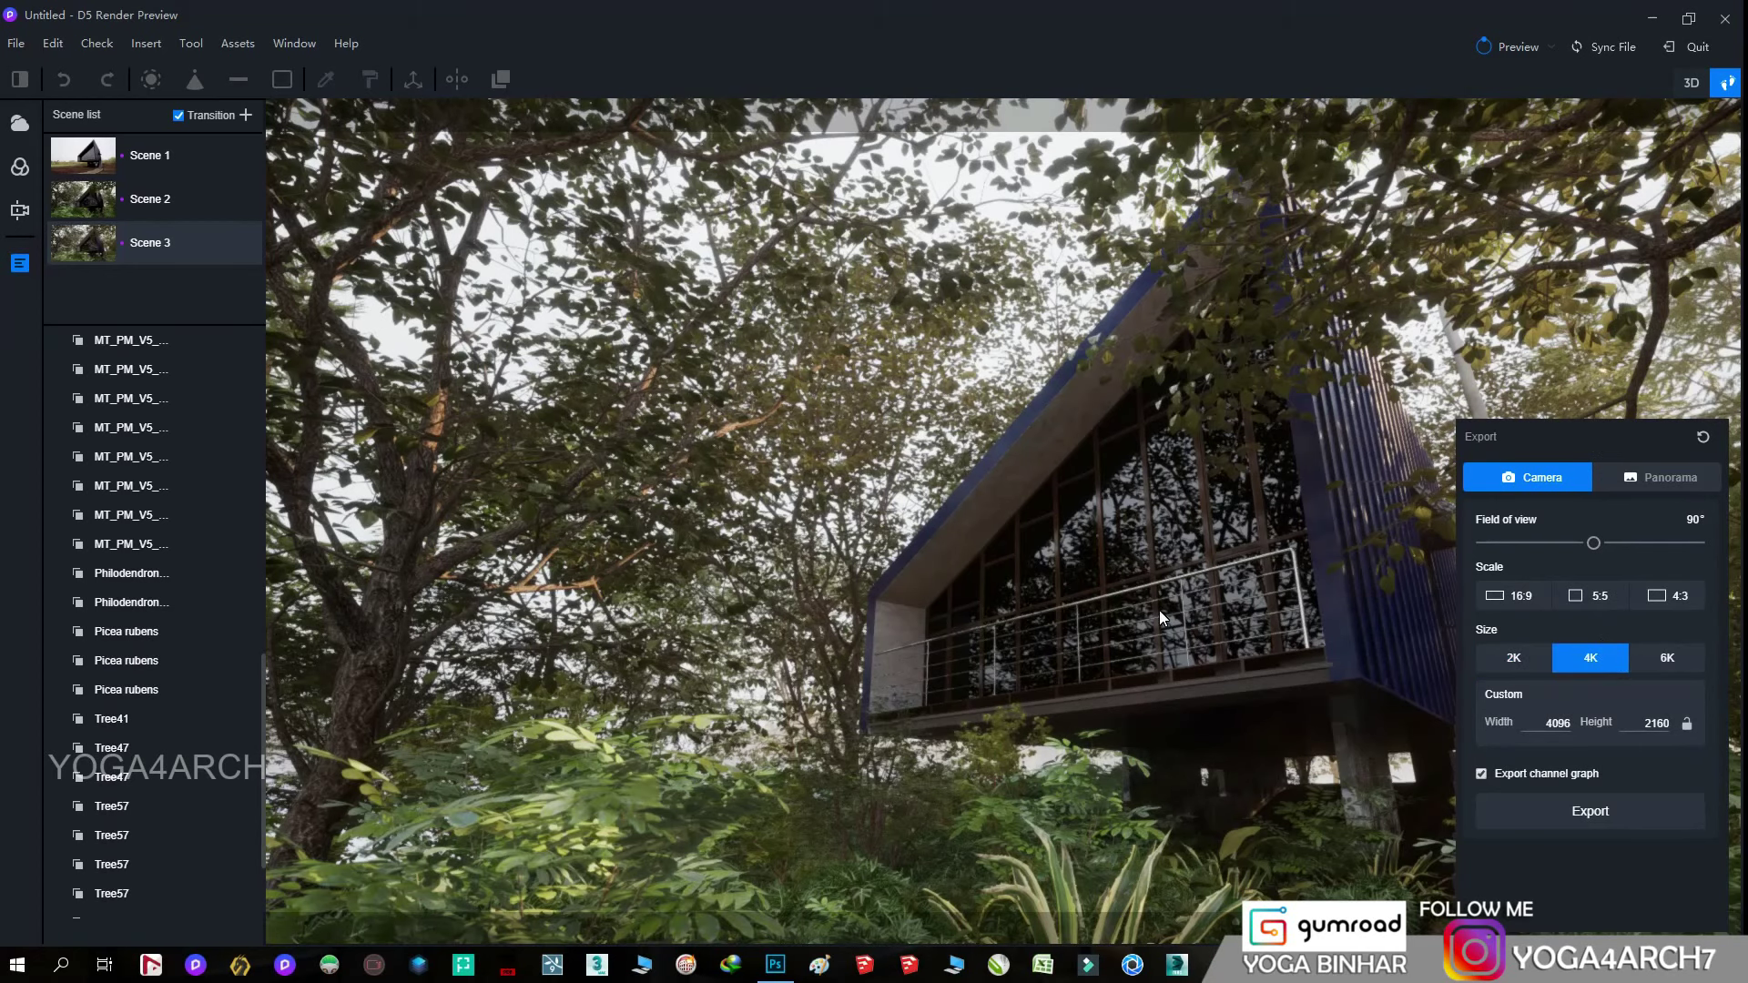
{"action": "left_click", "coordinate": [1581, 802]}
{"action": "type", "text": "fix"}
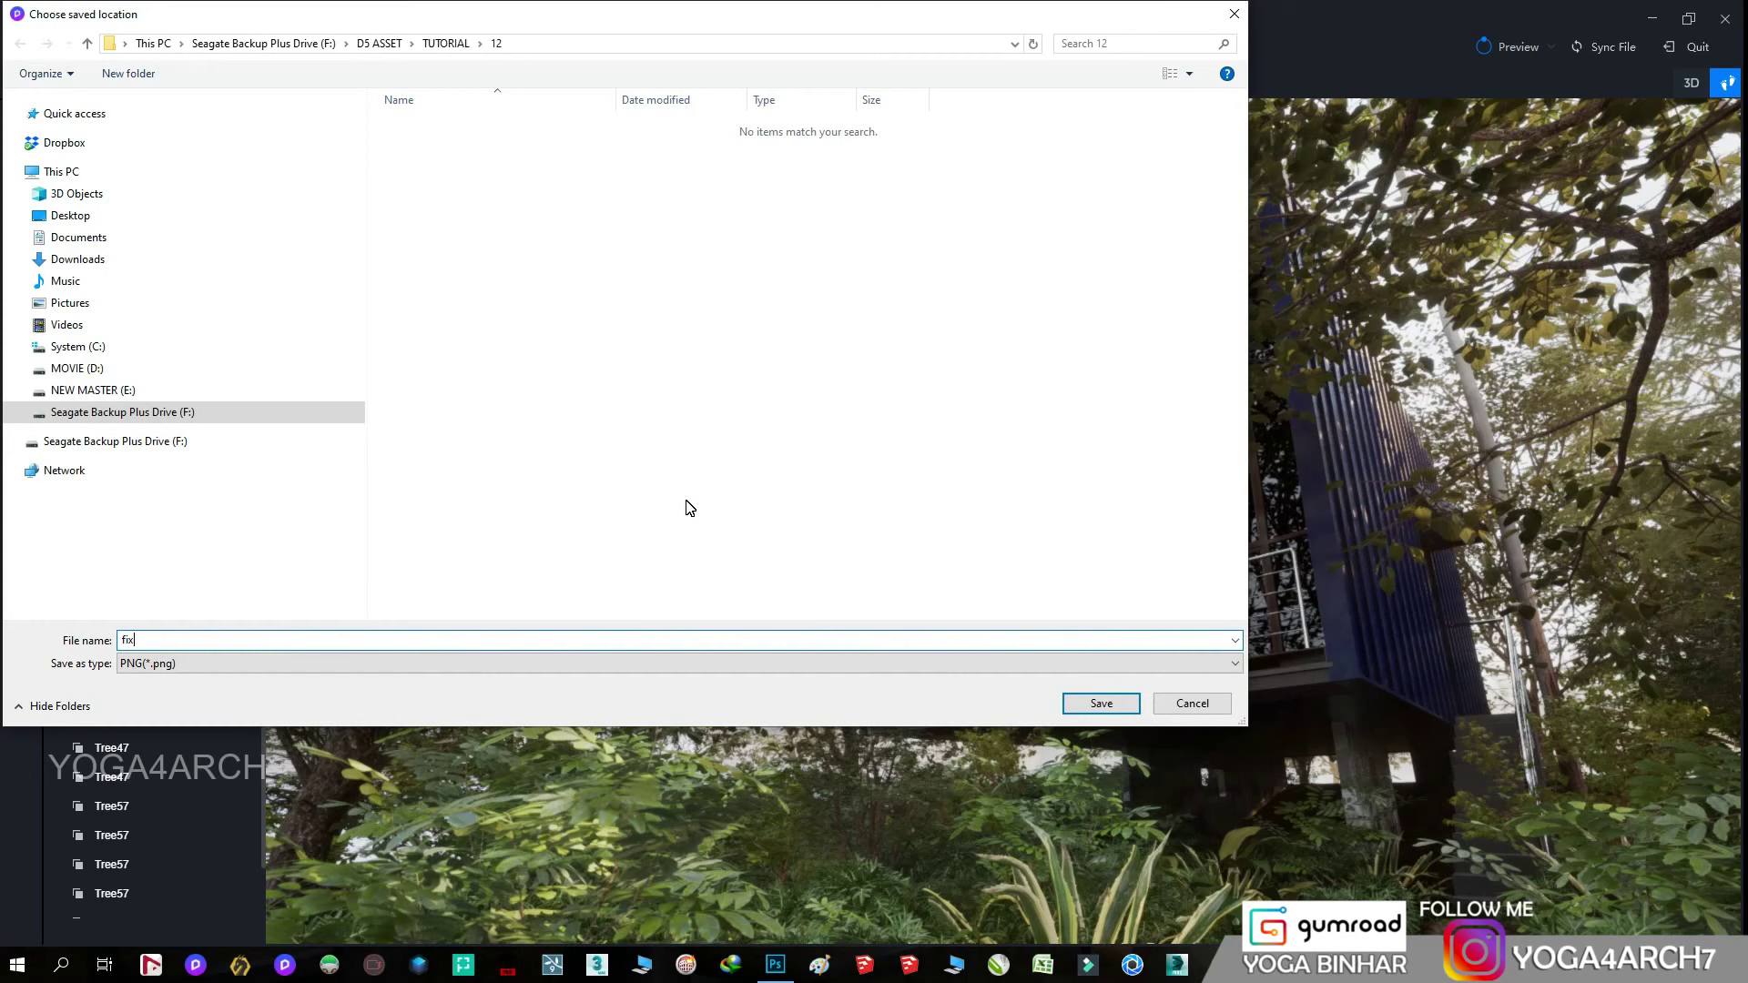
{"action": "key", "text": "Return"}
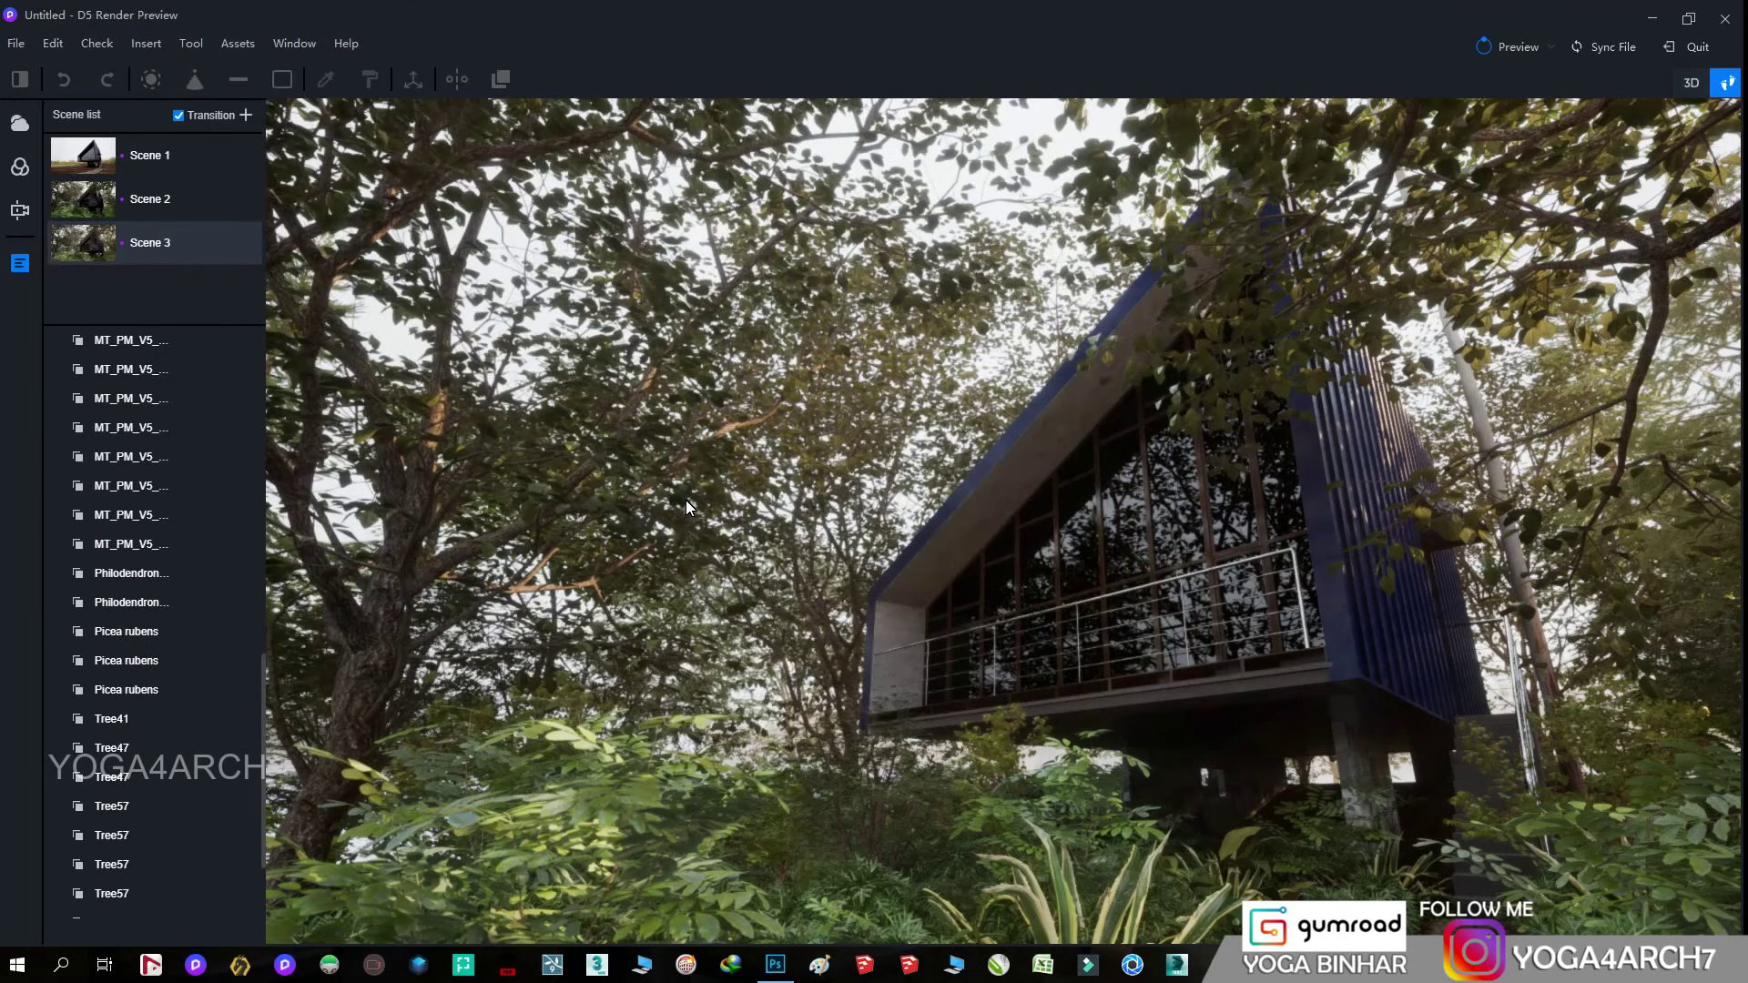